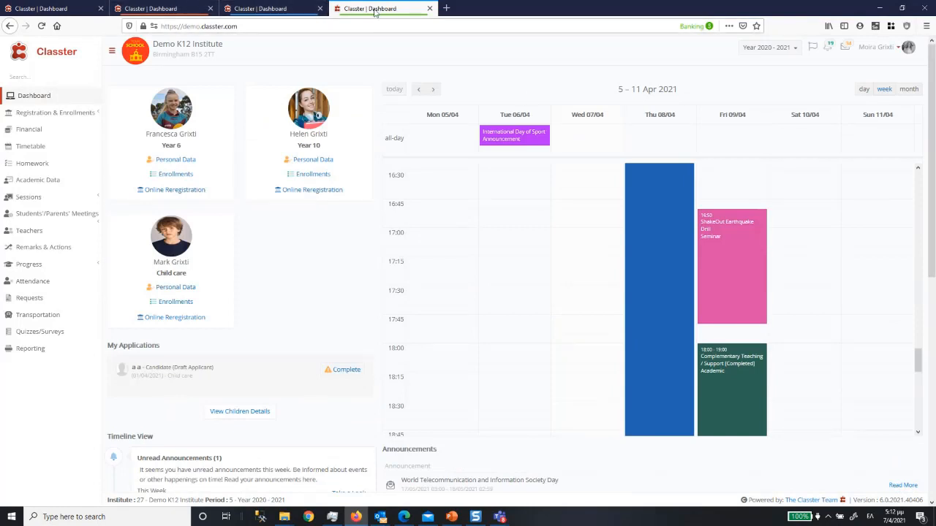
Compare the dashboards of the teacher, administrator and the account signed in to Edge, and return to the administrator's dashboard.
click(160, 16)
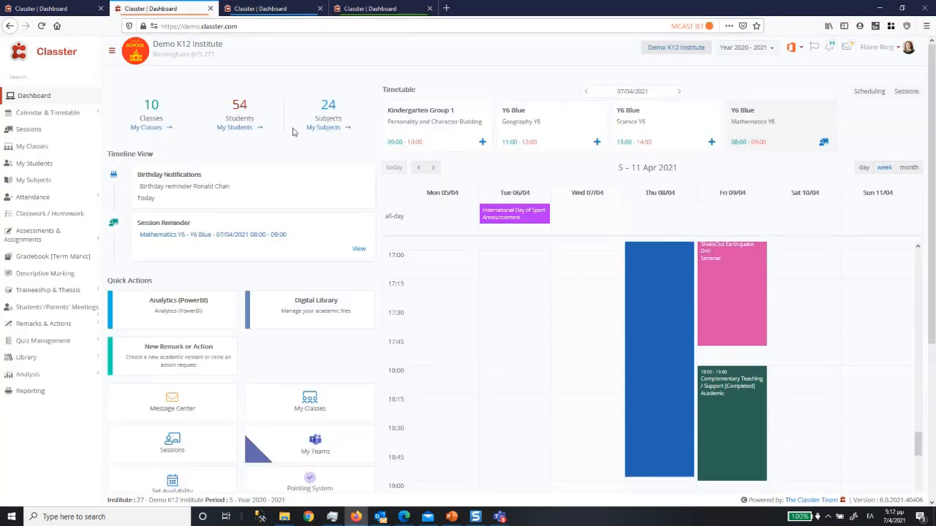
click(43, 13)
mouse_move(405, 517)
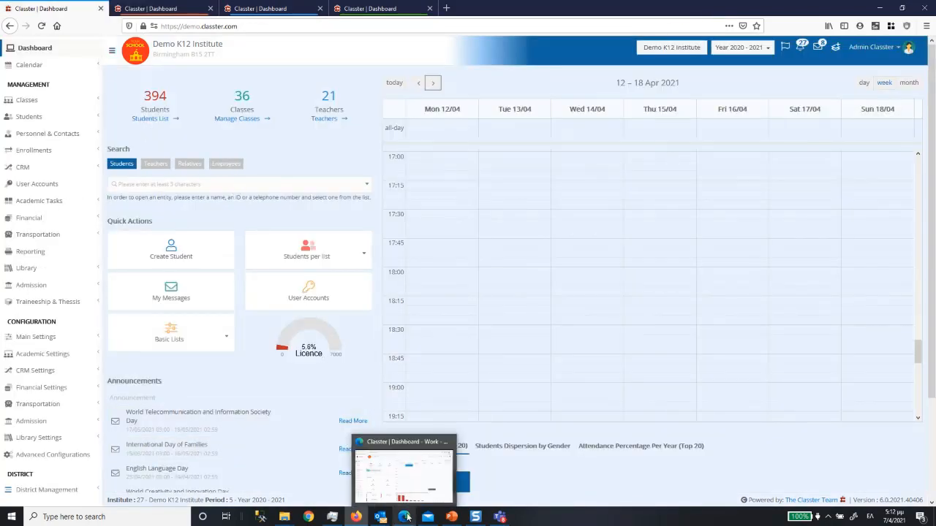
click(395, 488)
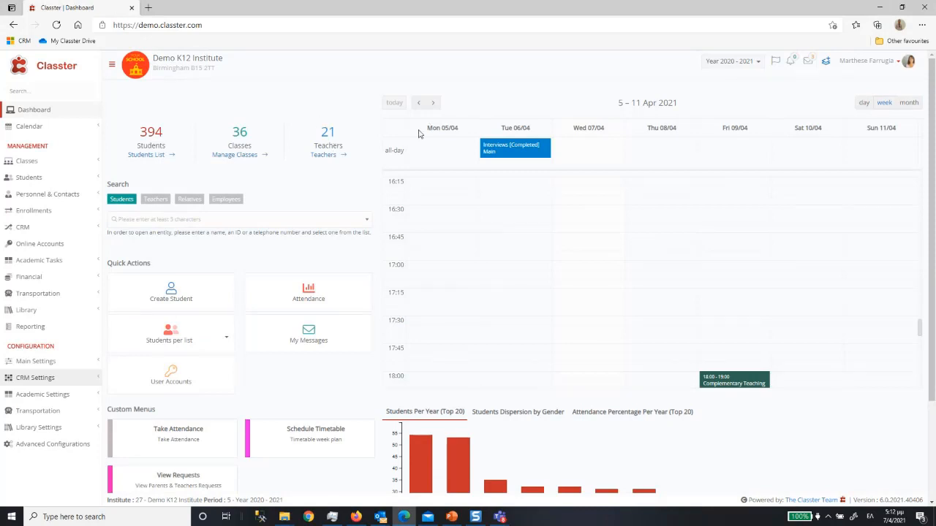
click(879, 9)
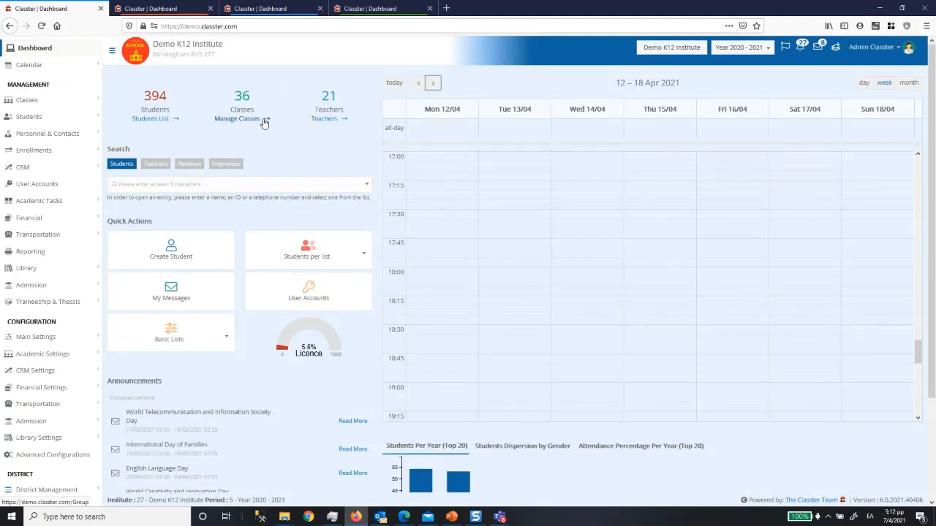
Look through the administrator's dashboard calendar and switch it to the month view.
scroll(696, 198, up, 10)
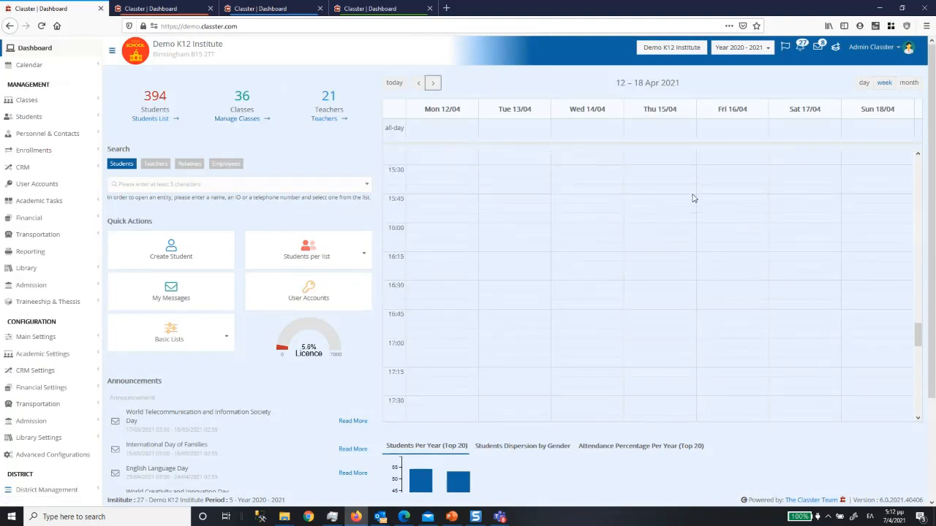
scroll(694, 198, up, 15)
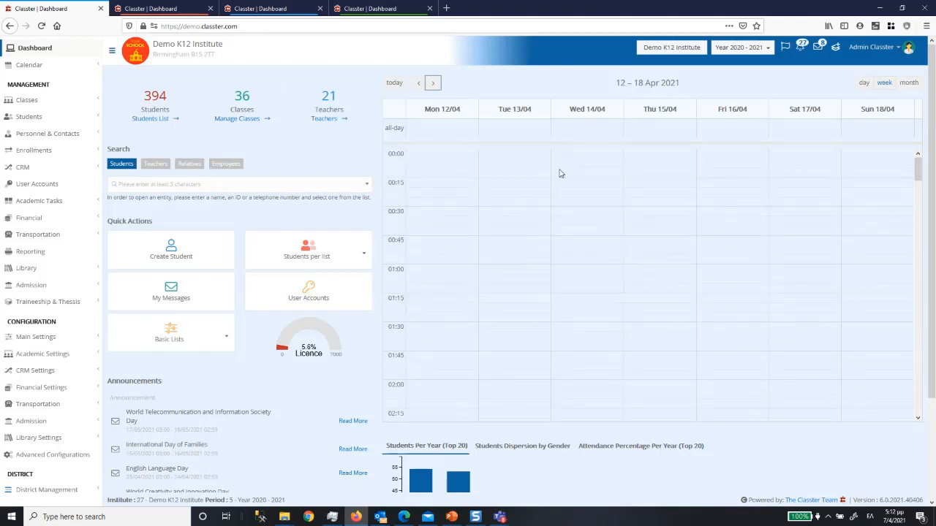
click(907, 82)
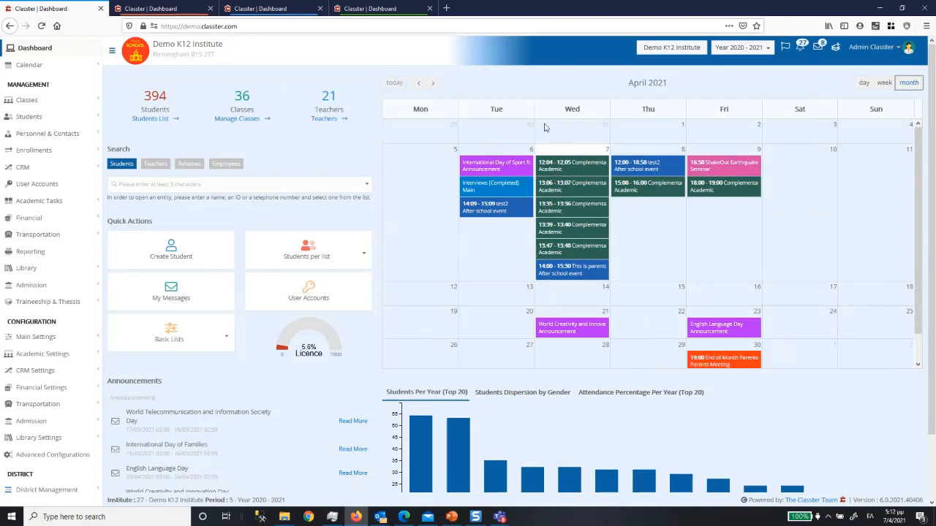
scroll(62, 91, up, 1)
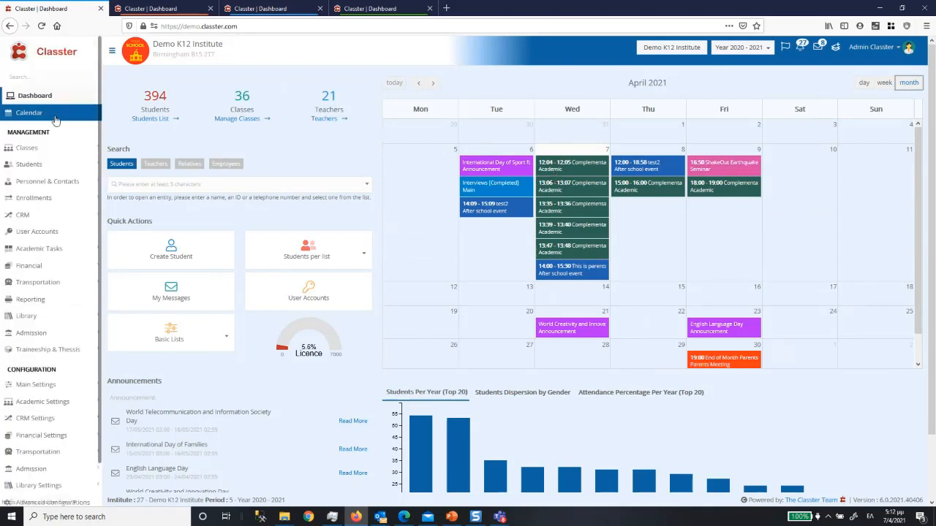
Open the full Calendar page and select Parents Briefing and In Class Scheduling as public event categories.
click(55, 115)
click(43, 129)
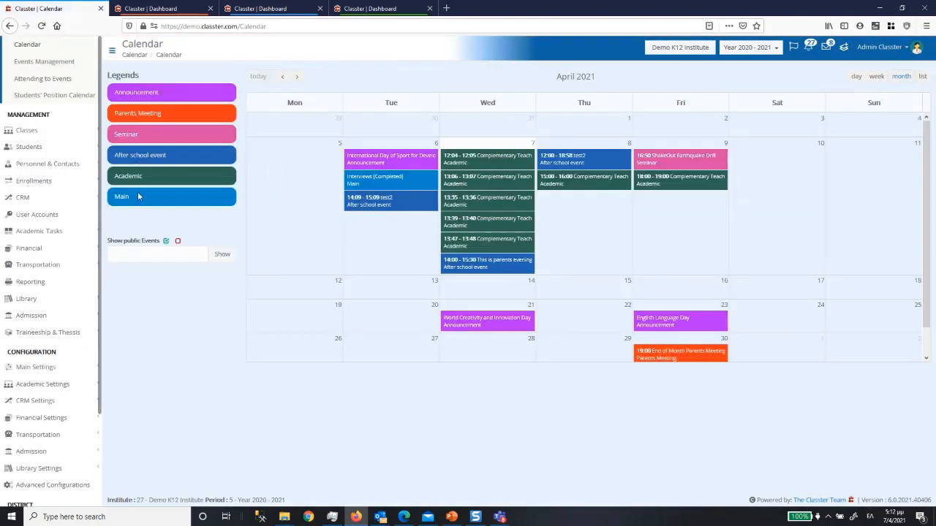
click(155, 252)
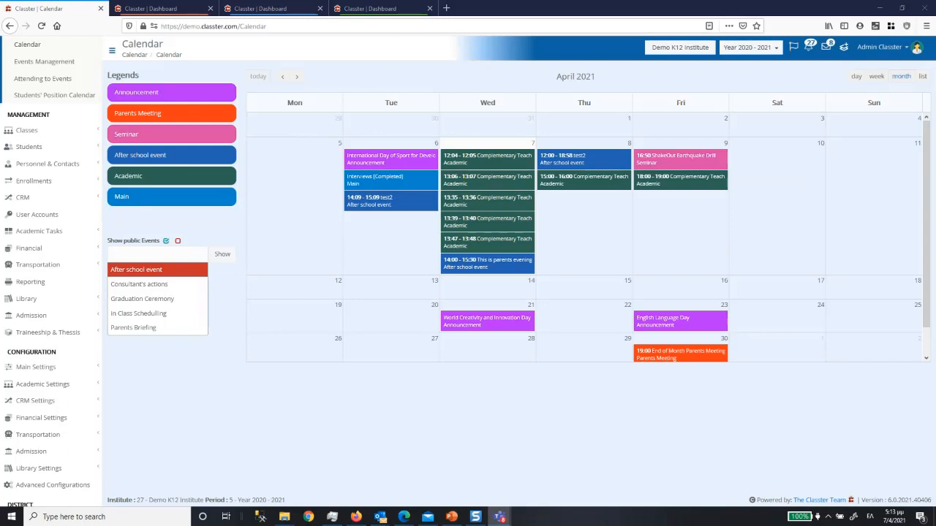
click(137, 329)
click(157, 254)
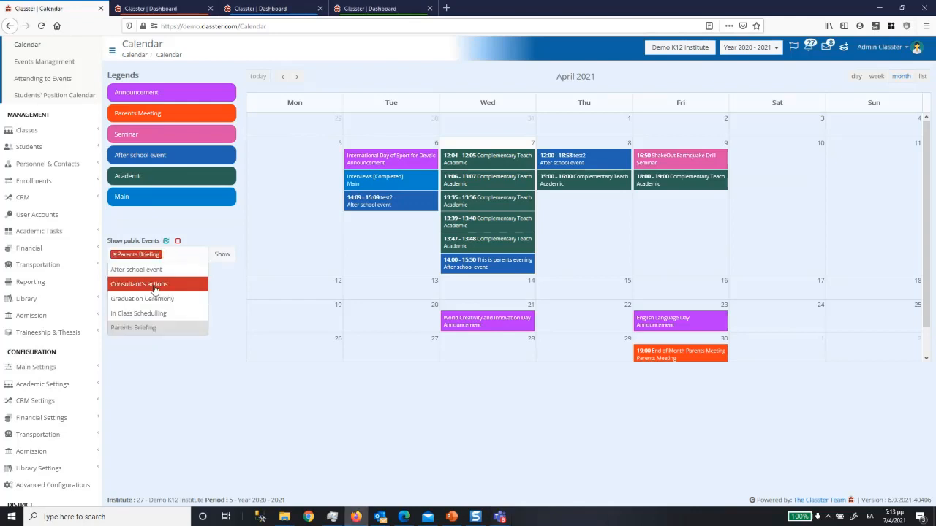
click(146, 314)
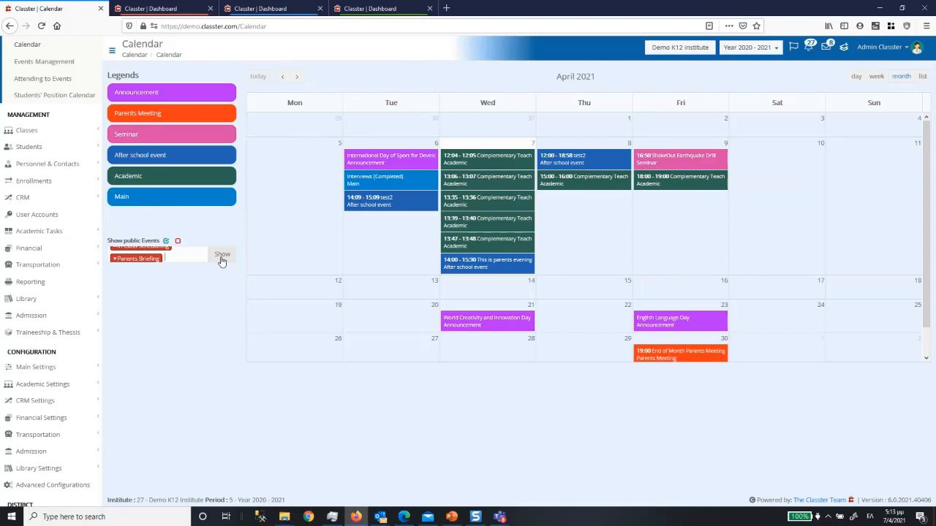
Open the Calendar Categories list in the CRM dropdown lists and bring up the After school event category for editing.
click(74, 402)
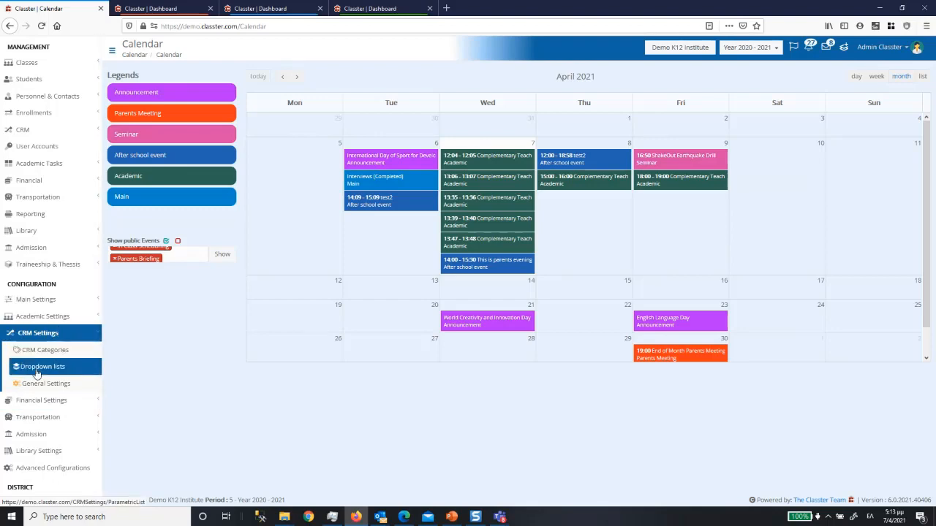
click(53, 369)
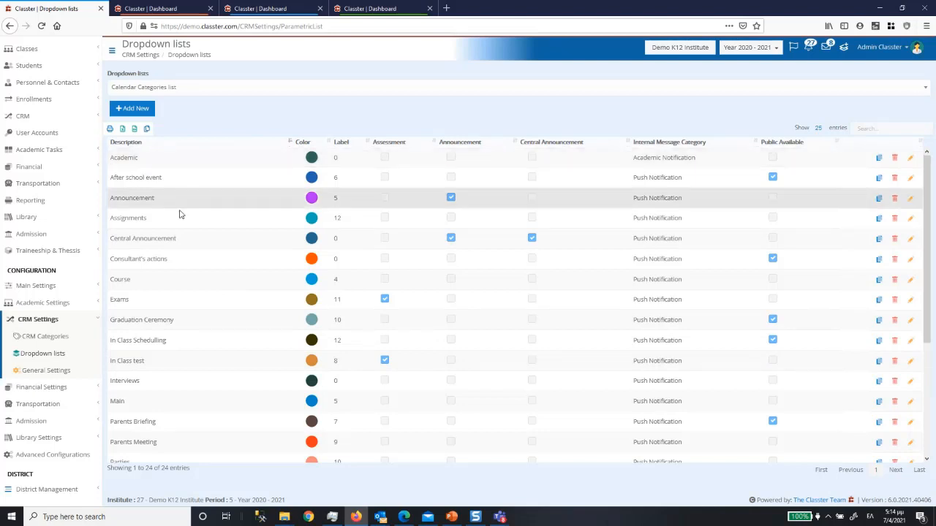
click(911, 180)
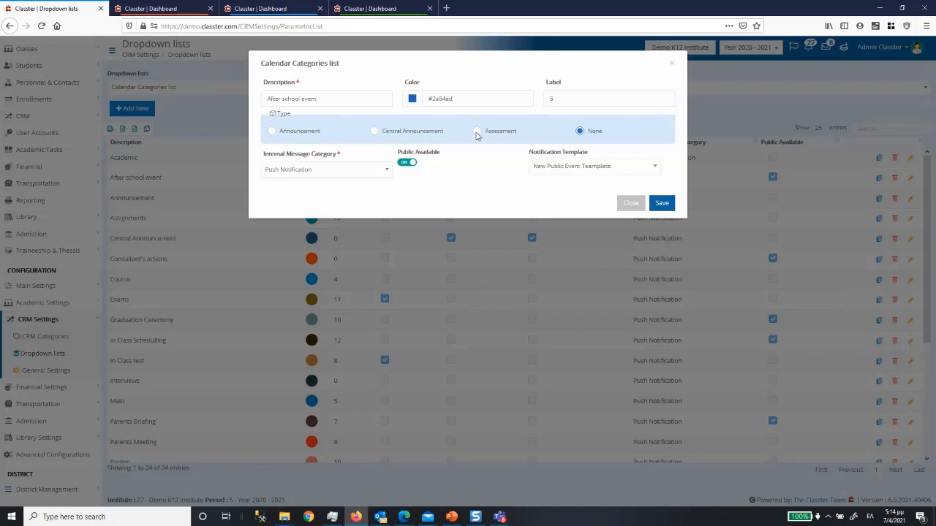
Review the Internal Message Category and Notification Template options of the After school event category, and close it without saving.
click(282, 175)
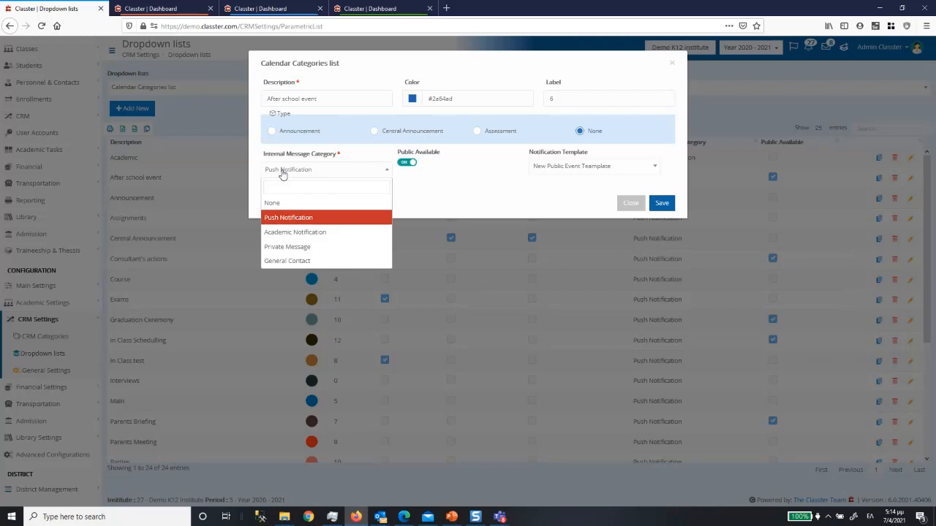
click(282, 172)
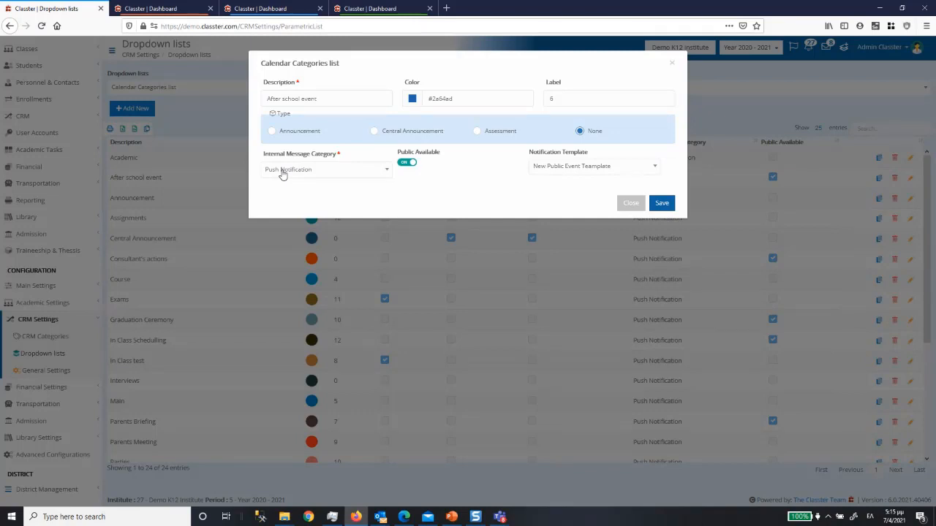
click(282, 173)
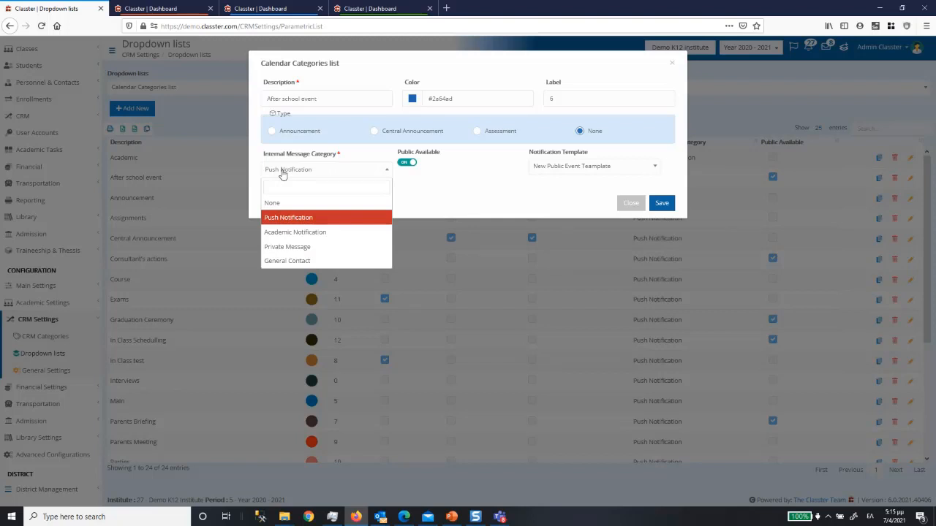
click(283, 172)
click(282, 172)
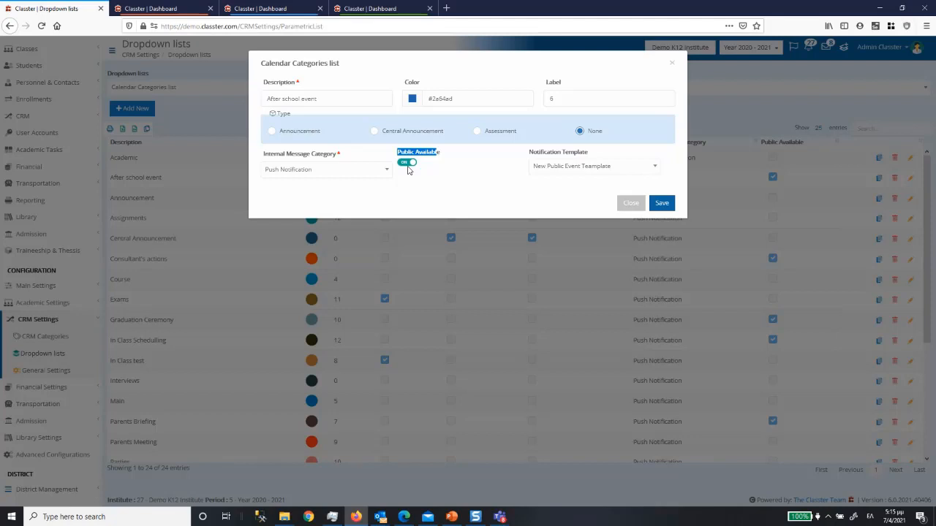
click(541, 171)
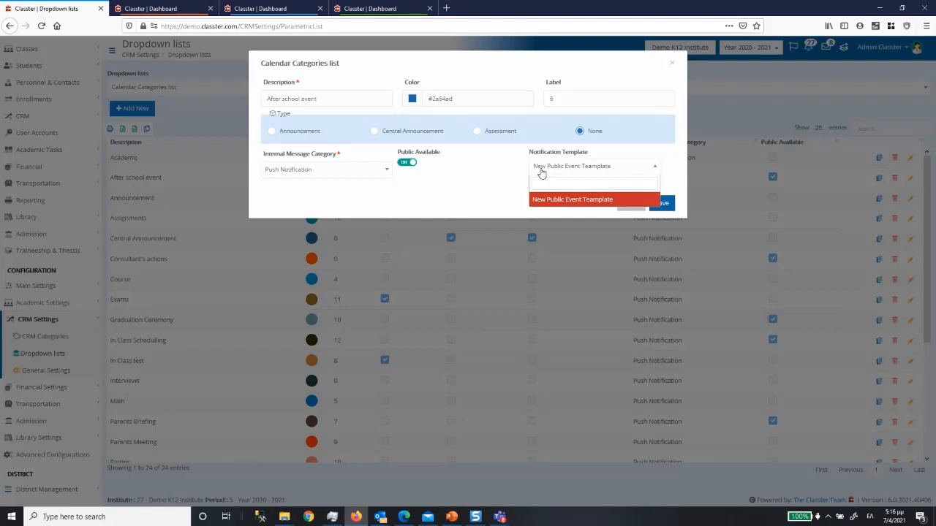
click(541, 172)
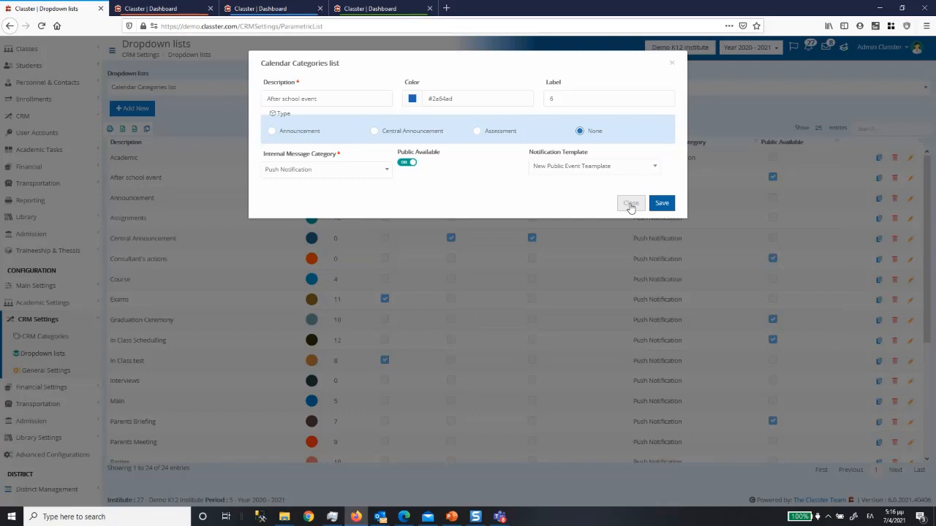
click(630, 206)
Open the Events Management page of the calendar.
scroll(44, 146, up, 5)
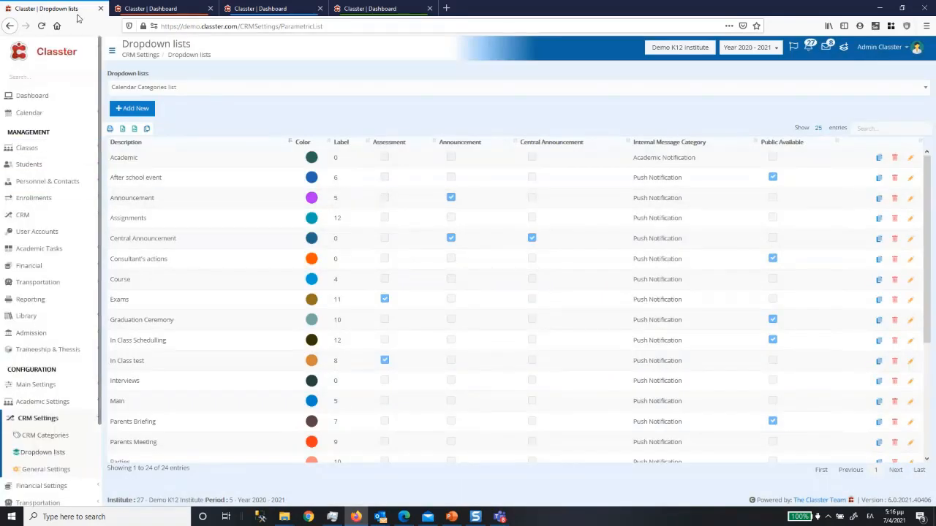
click(31, 113)
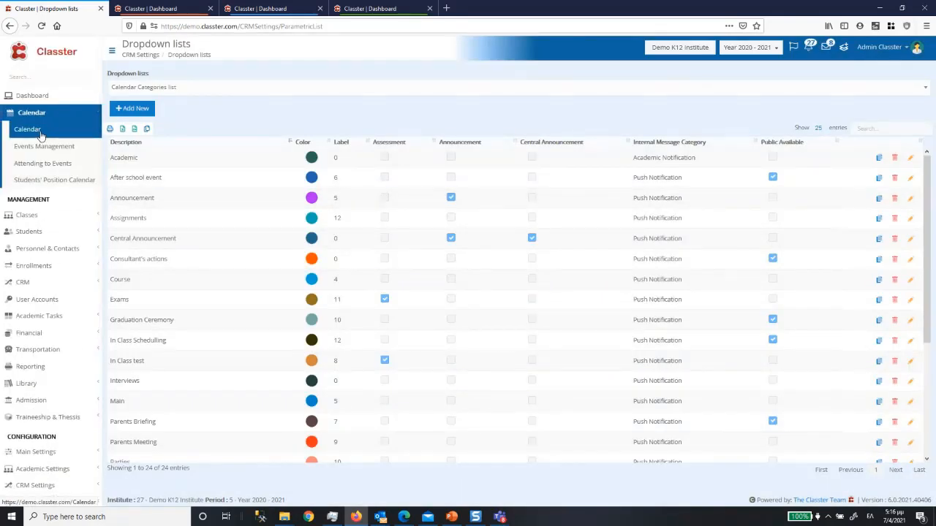
click(41, 148)
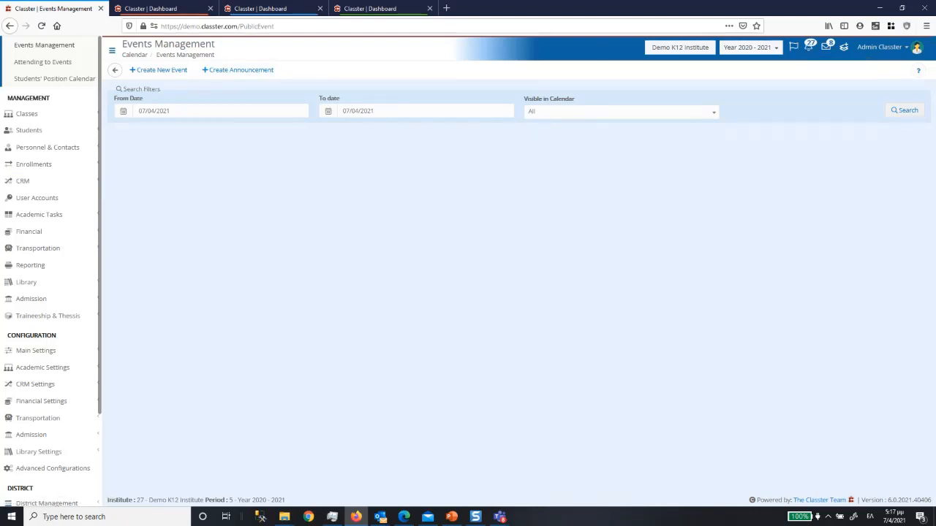
Open the dashboard in a new browser tab and examine its Announcements list.
scroll(44, 196, up, 2)
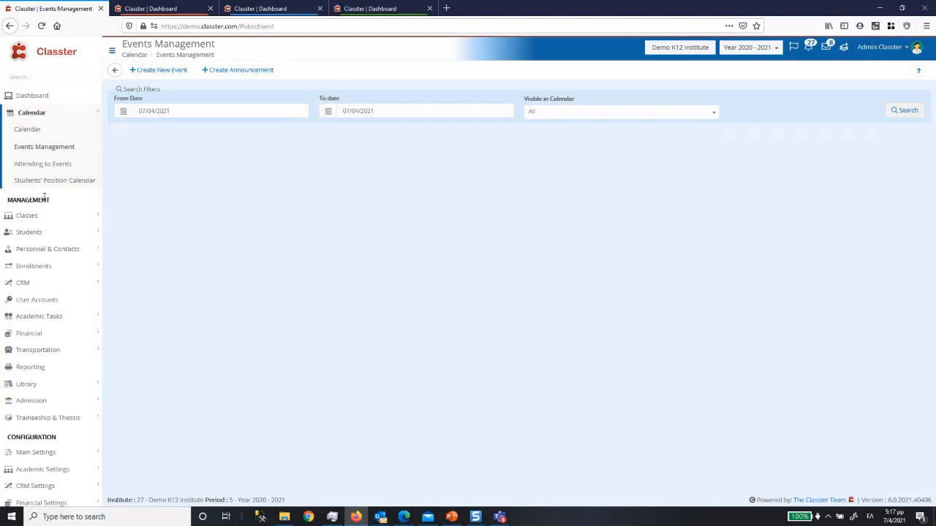
right_click(29, 94)
click(55, 96)
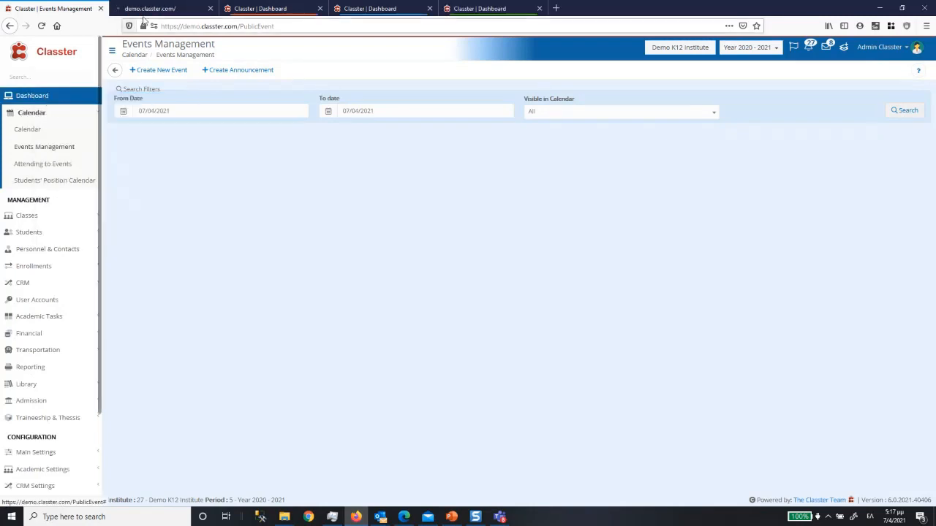
click(144, 10)
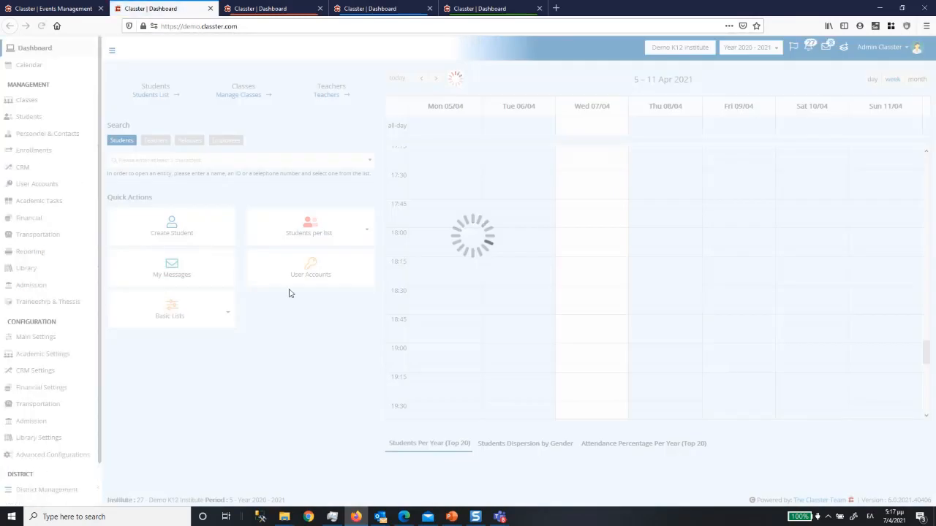
scroll(289, 293, down, 2)
drag(115, 288, 303, 429)
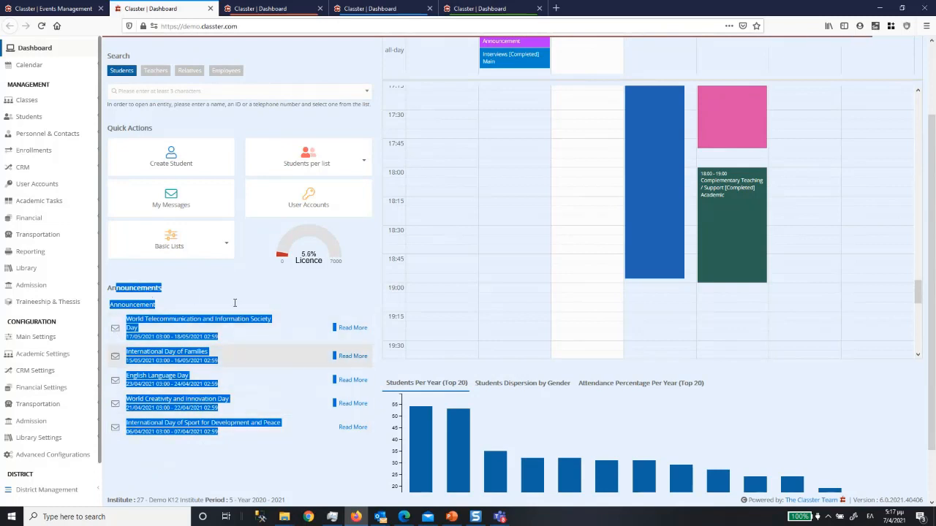
click(189, 282)
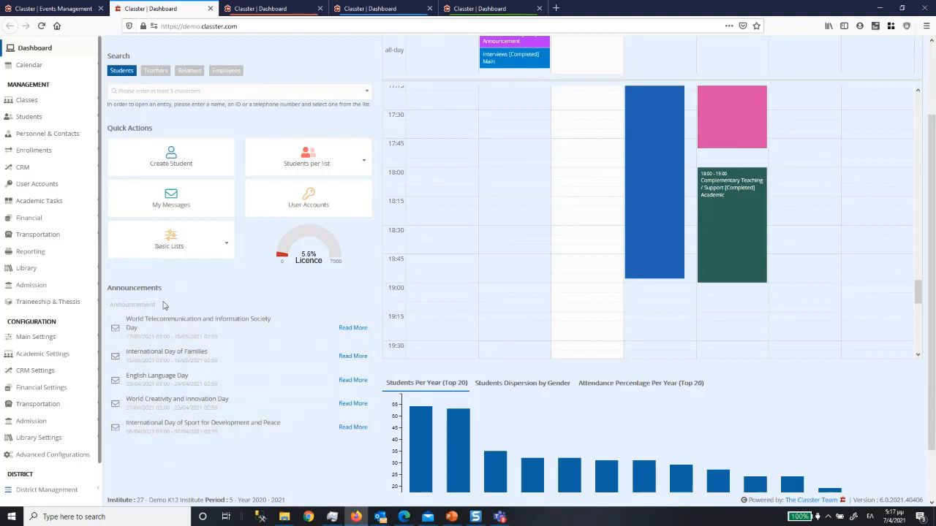
Open the Announcement Settings in the CRM General Settings and review the dashboard announcement count and the categories shown there.
click(37, 370)
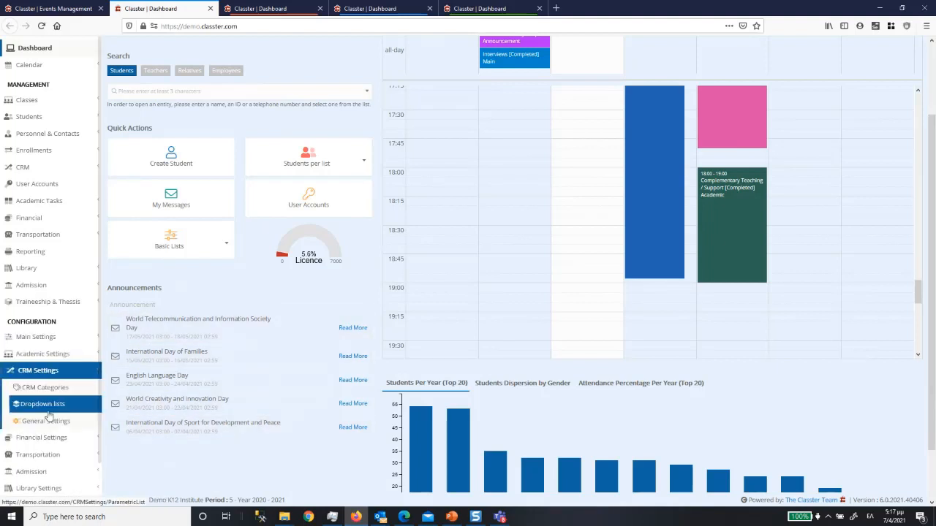
click(44, 421)
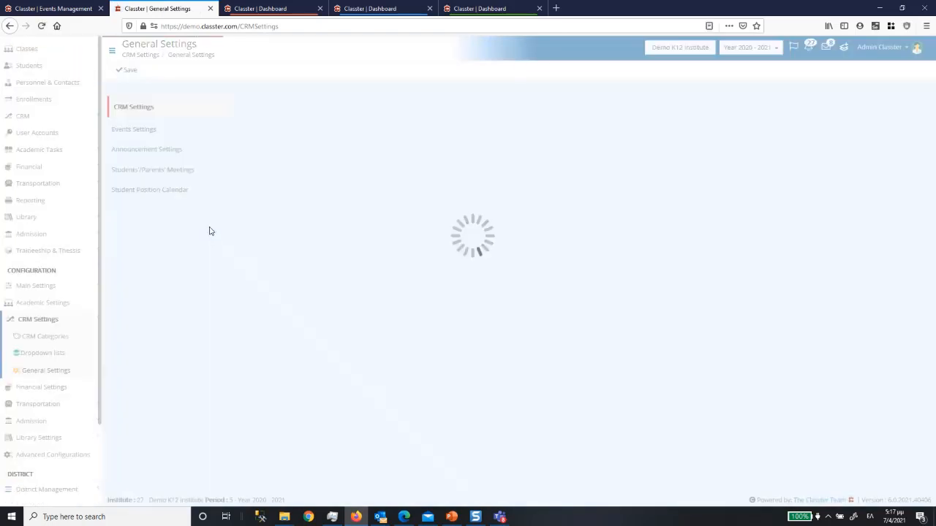
click(150, 149)
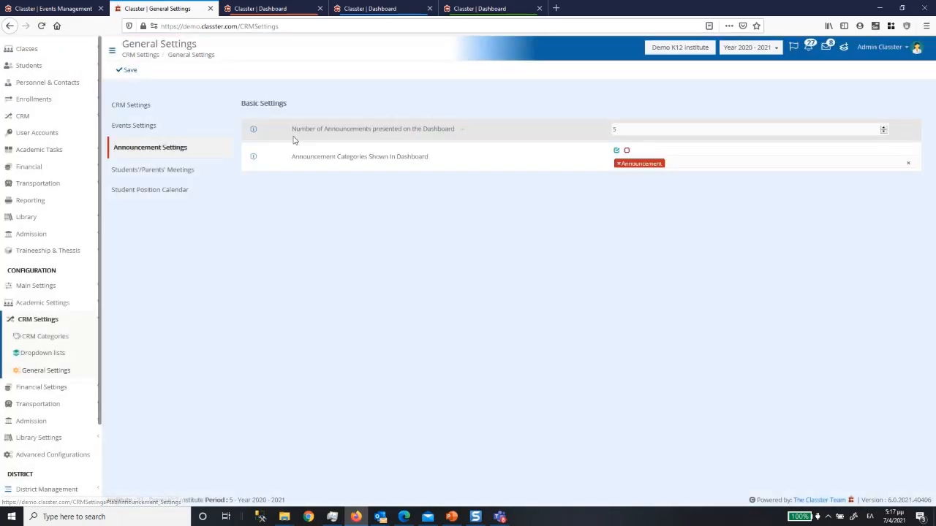
drag(291, 131, 459, 129)
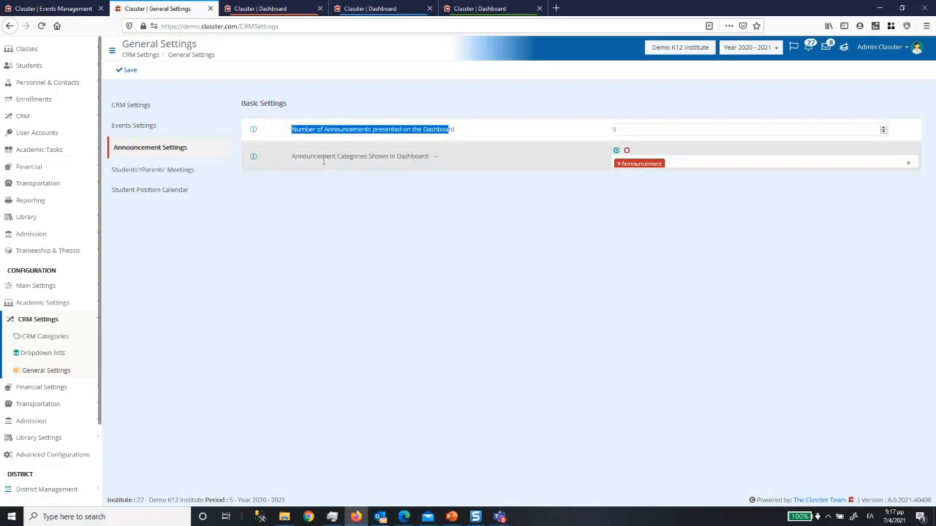
drag(340, 158, 418, 156)
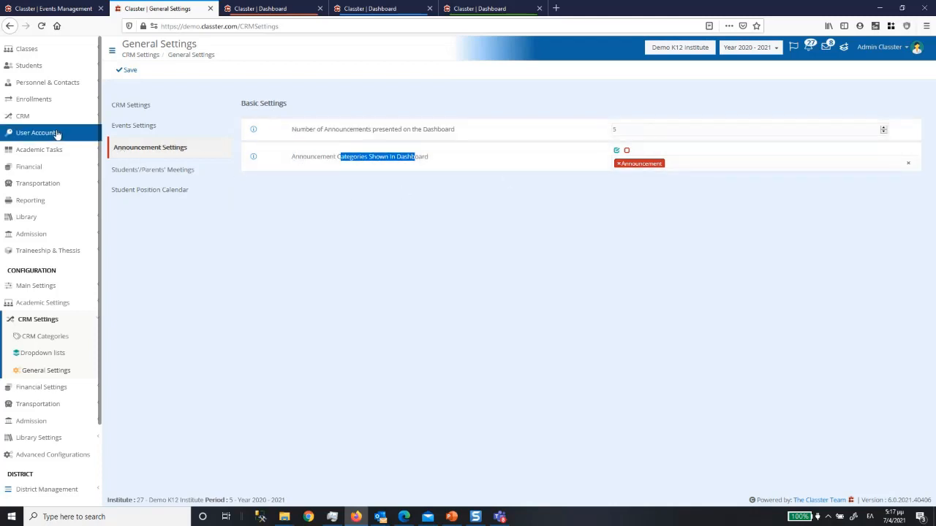
scroll(59, 132, up, 3)
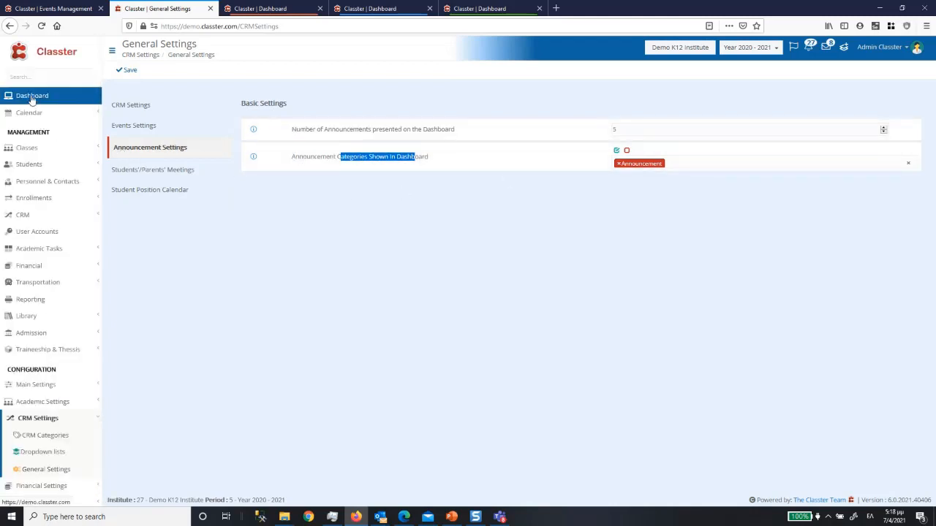
Start a new event from the Events Management page and set its category to After school event.
click(54, 10)
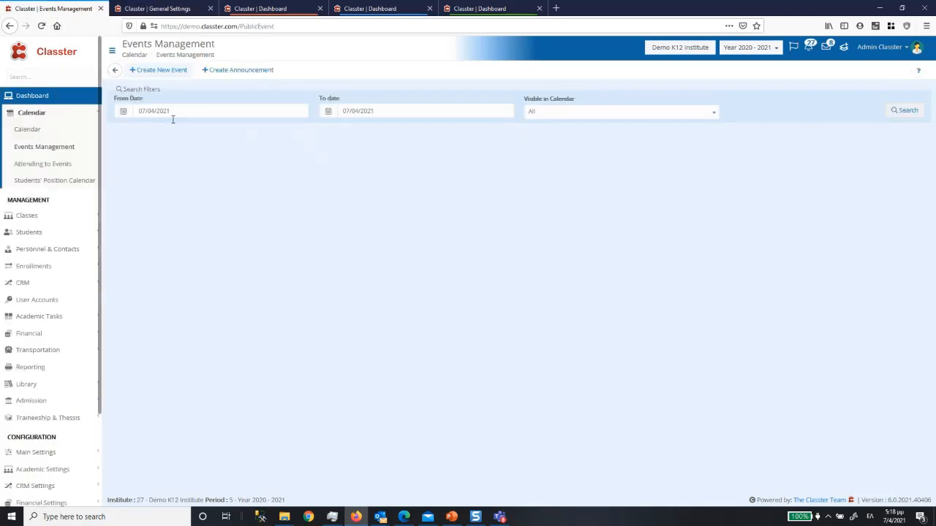
click(167, 70)
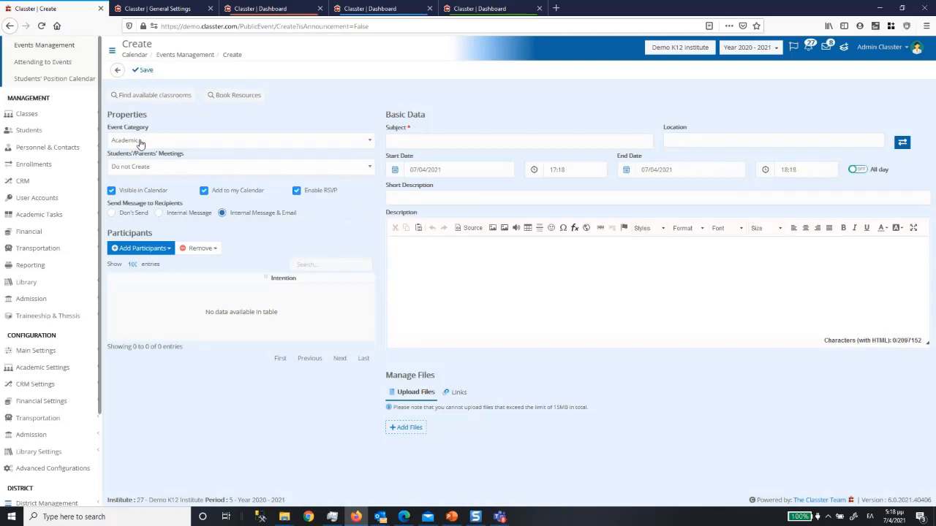
click(141, 143)
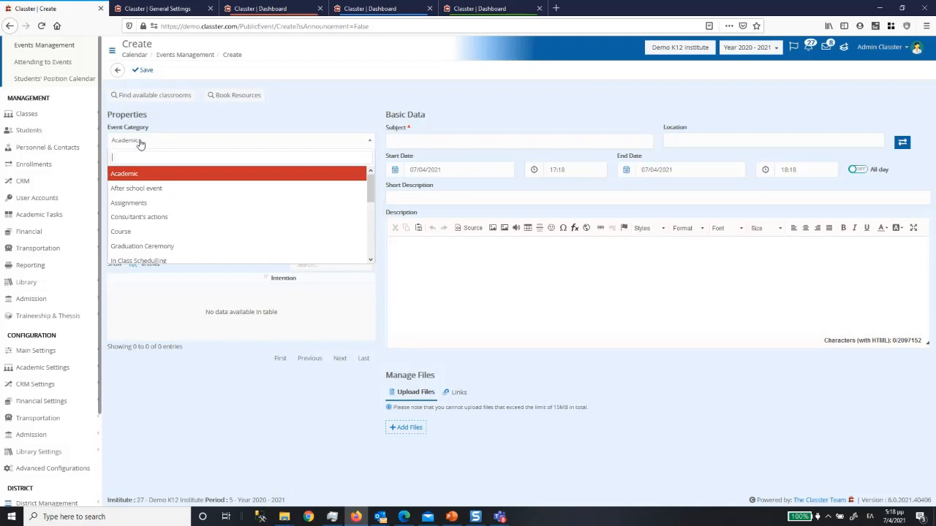
click(142, 188)
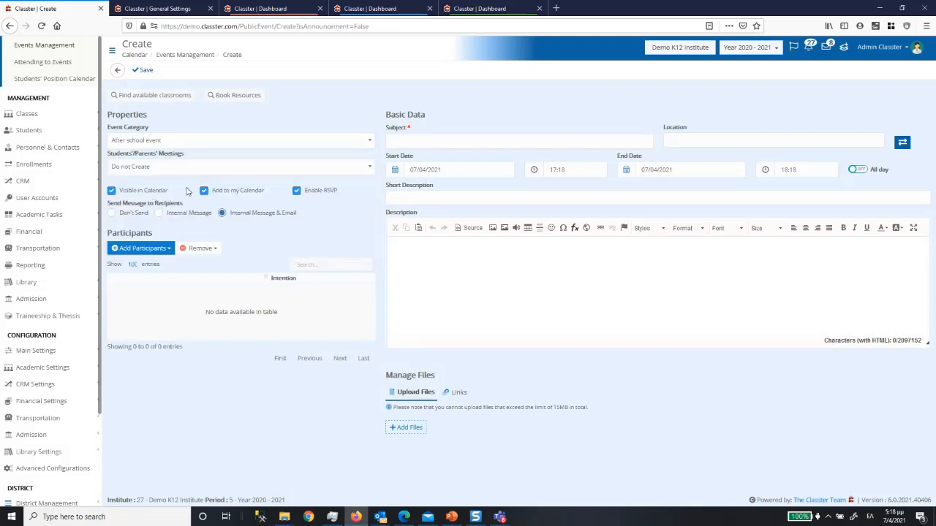
Try the Custom URL option for Students'/Parents' Meetings and view its Meeting URL and Password fields.
click(155, 169)
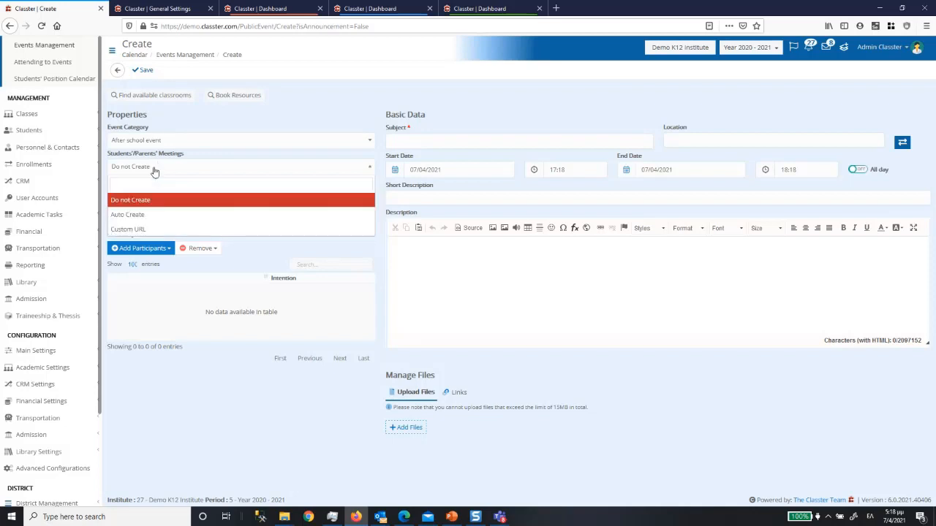
click(128, 230)
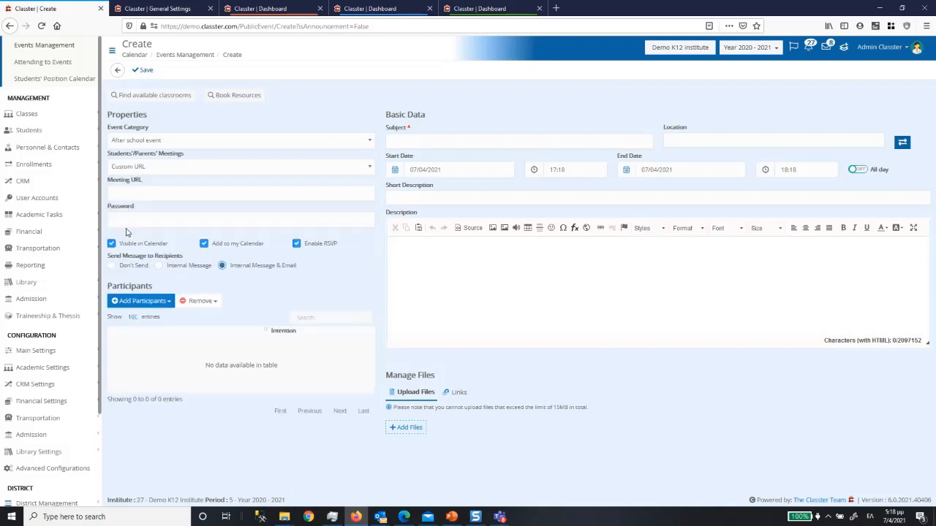
click(124, 191)
click(127, 222)
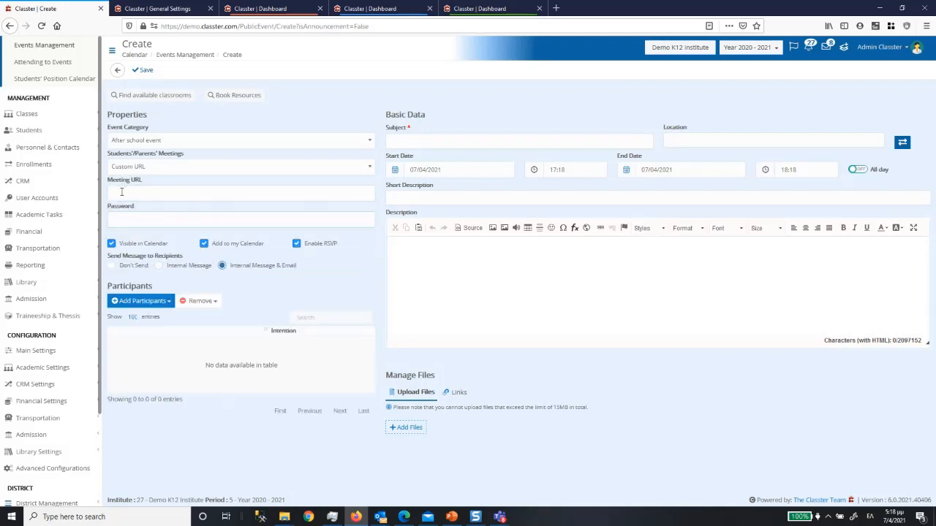
click(122, 191)
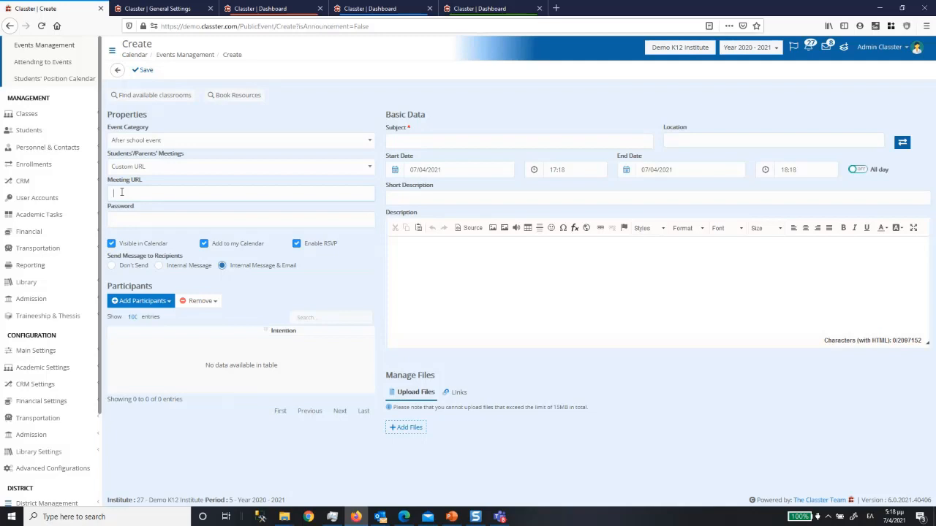
Set Students'/Parents' Meetings to Auto Create for the new event.
click(143, 168)
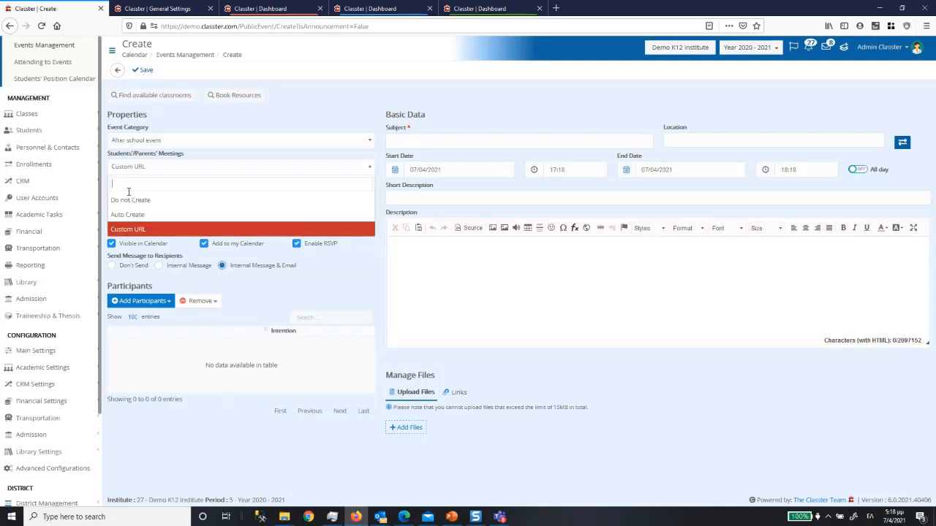
click(122, 216)
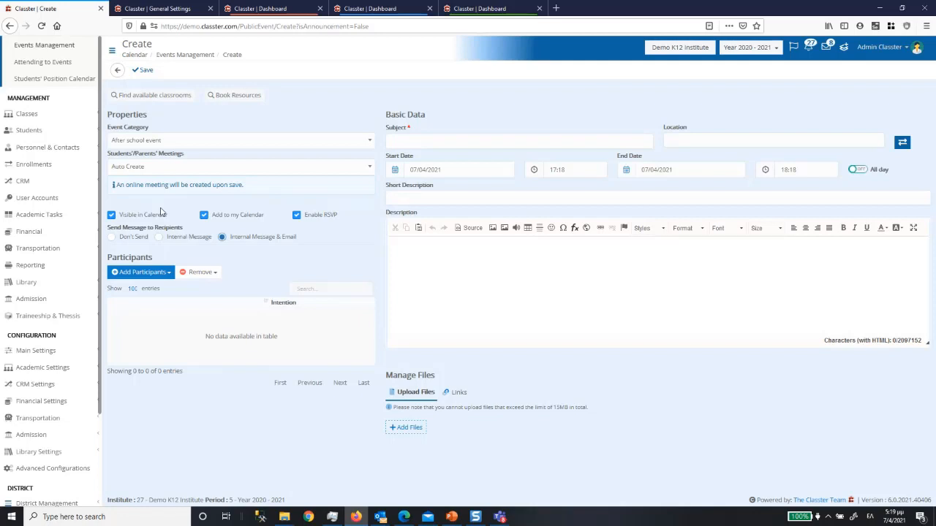
Open the Events Settings in the CRM General Settings and review the calendar categories with online meetings and the Online Meetings Type options.
click(36, 384)
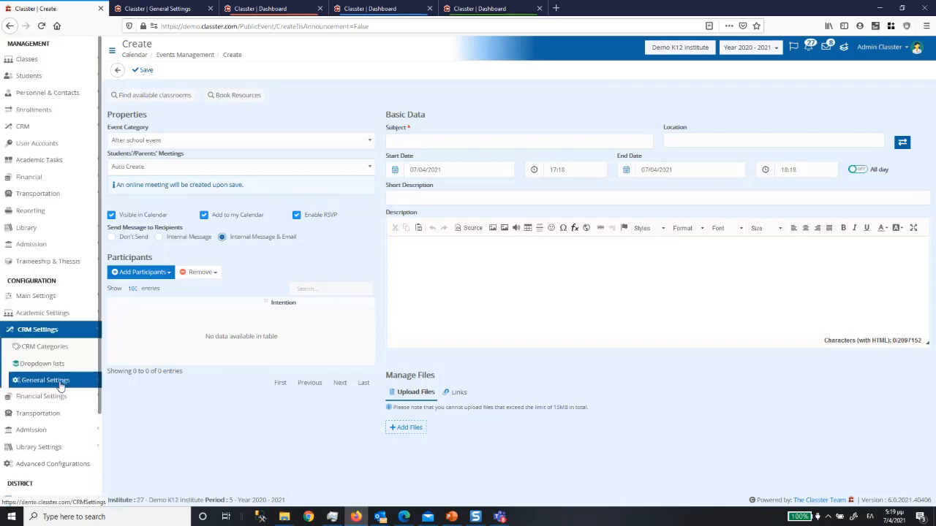
click(150, 9)
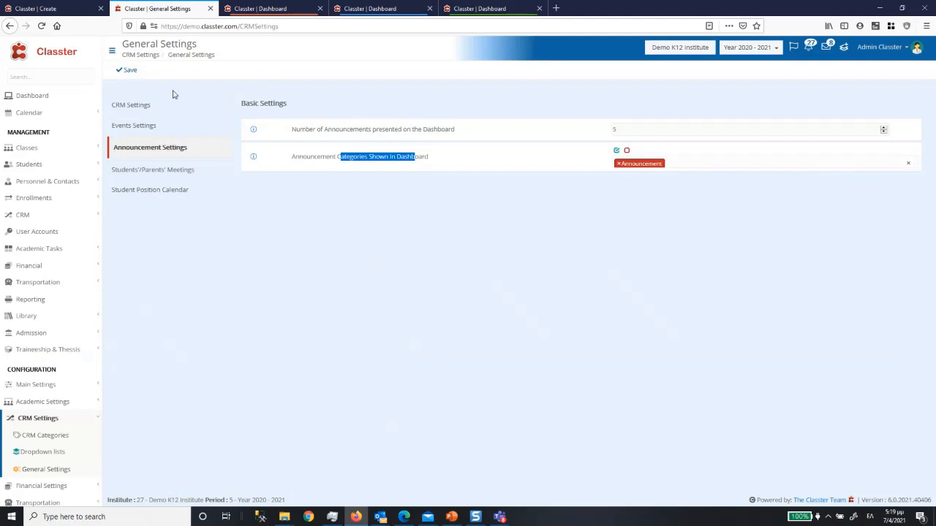
click(134, 127)
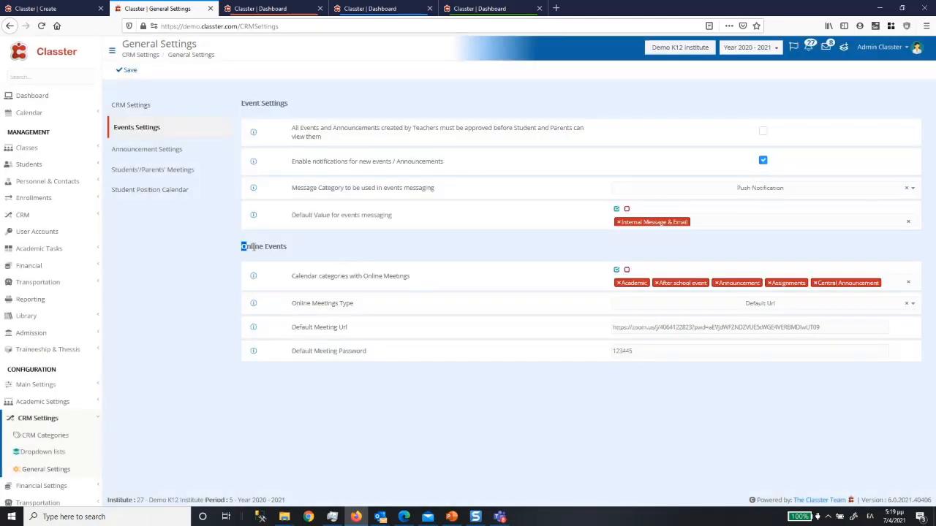
drag(242, 246, 410, 277)
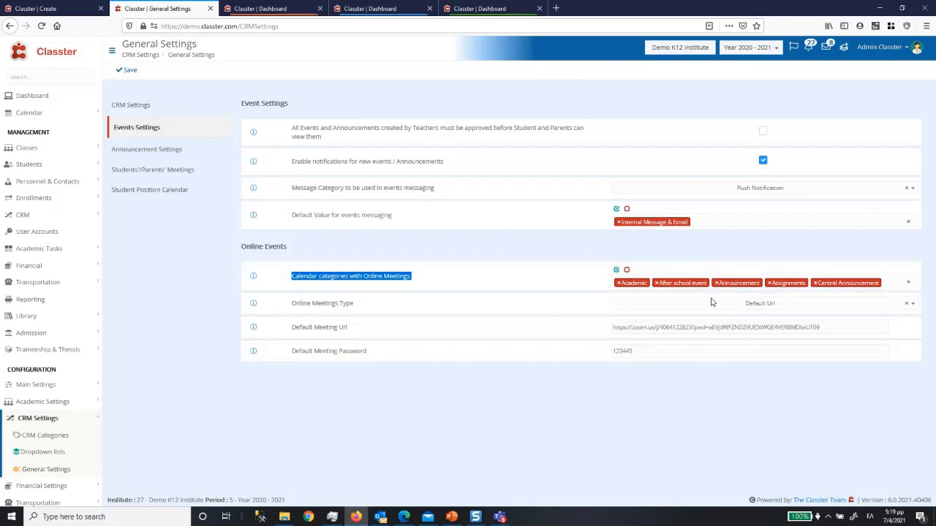
drag(292, 303, 356, 310)
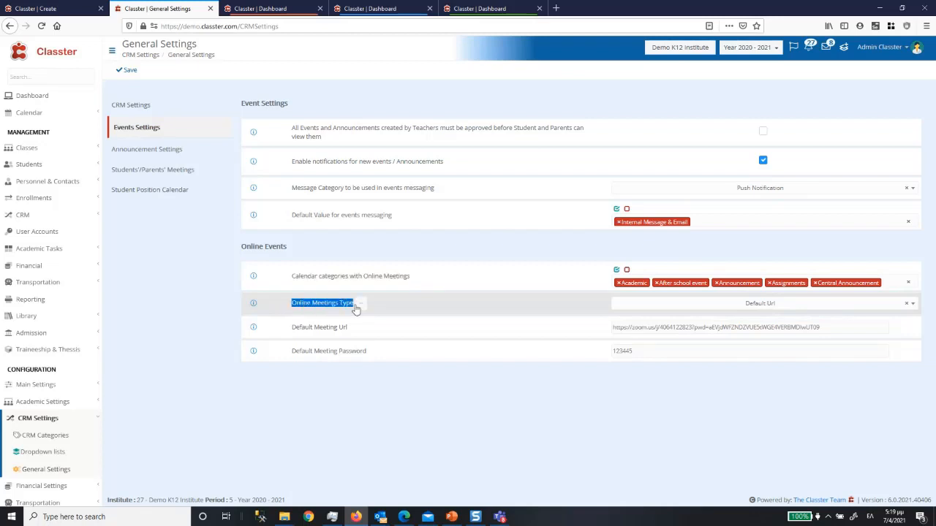
click(653, 308)
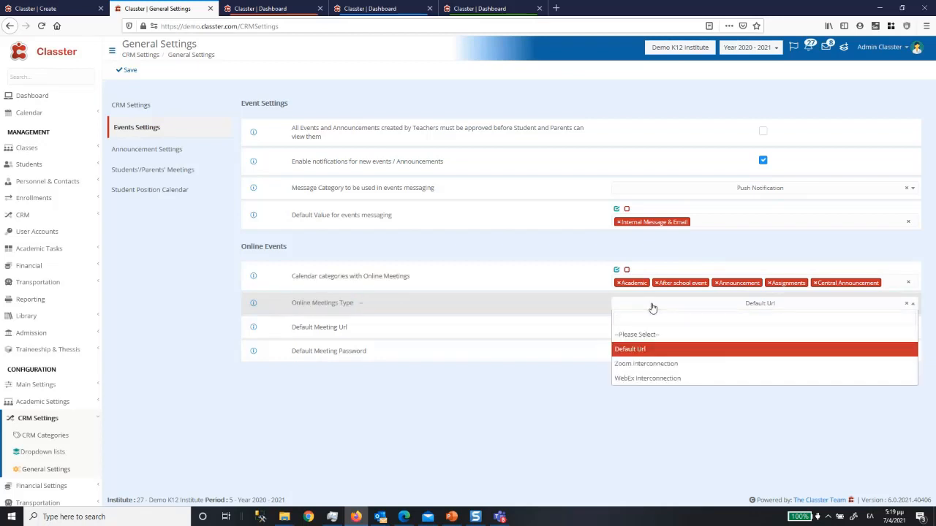
click(653, 308)
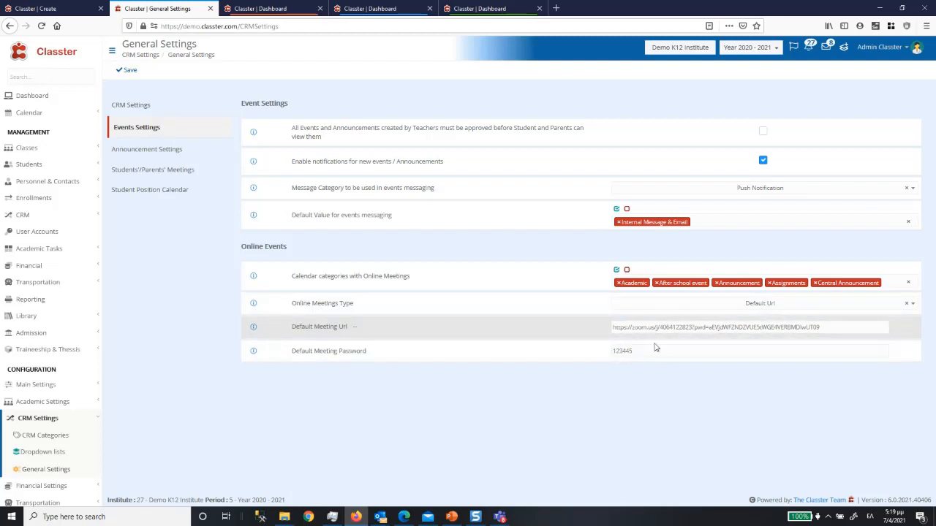
Review the Default Meeting Url and the interconnection choices for online meetings in the Events Settings, and return to the event creation form.
click(62, 7)
click(157, 10)
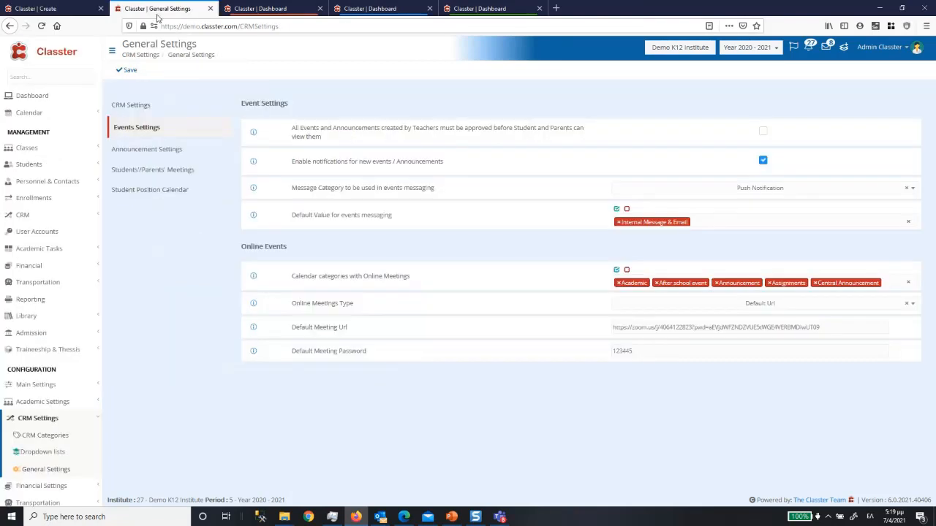
drag(819, 327, 613, 322)
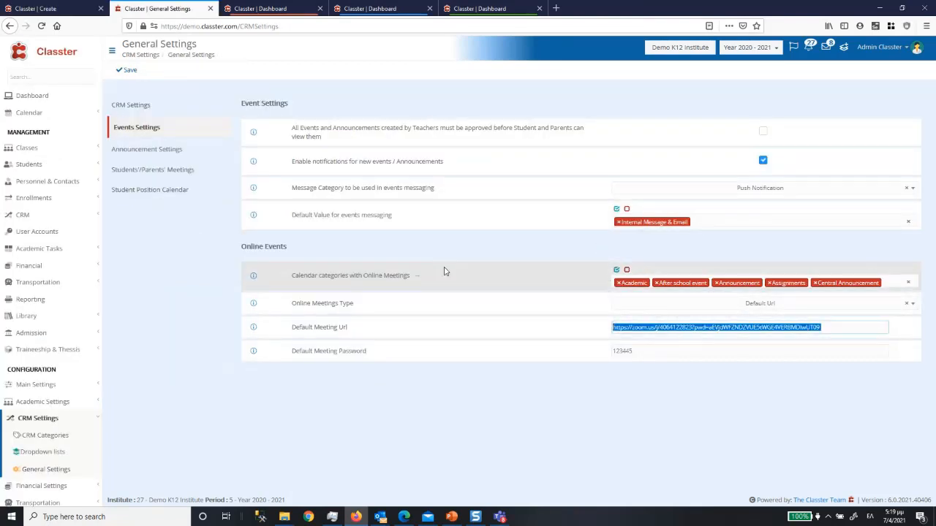
click(657, 307)
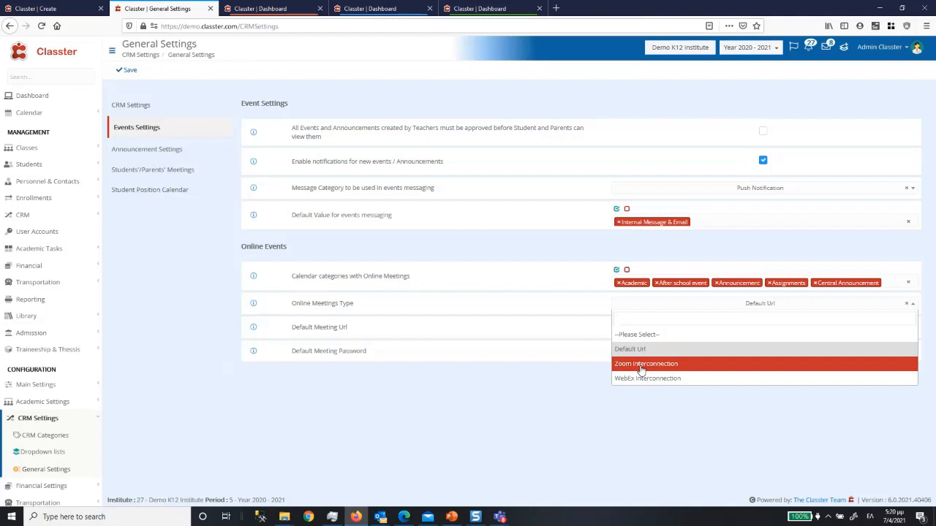
click(580, 387)
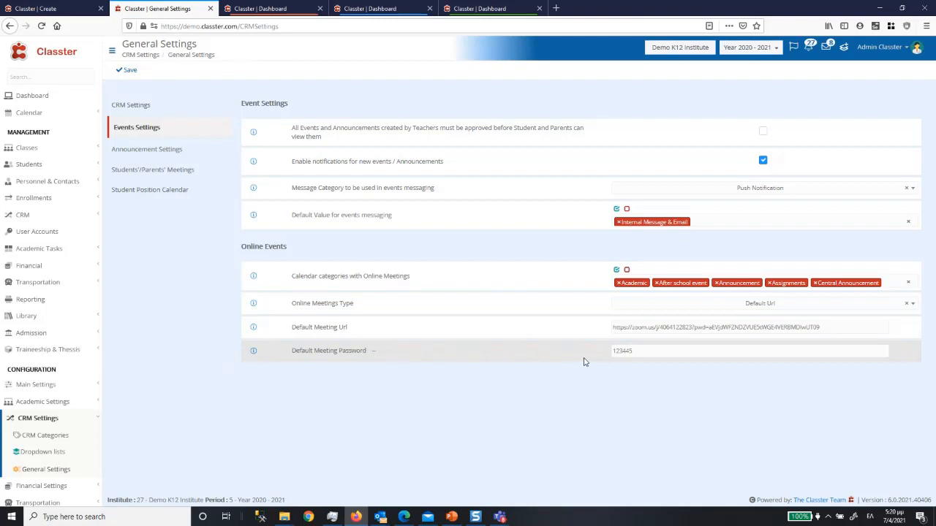
drag(823, 327, 598, 323)
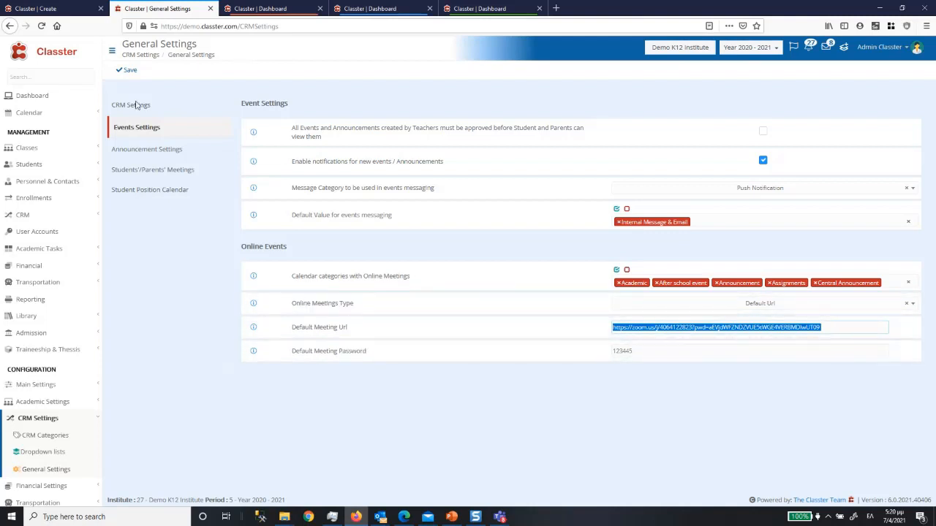
click(48, 10)
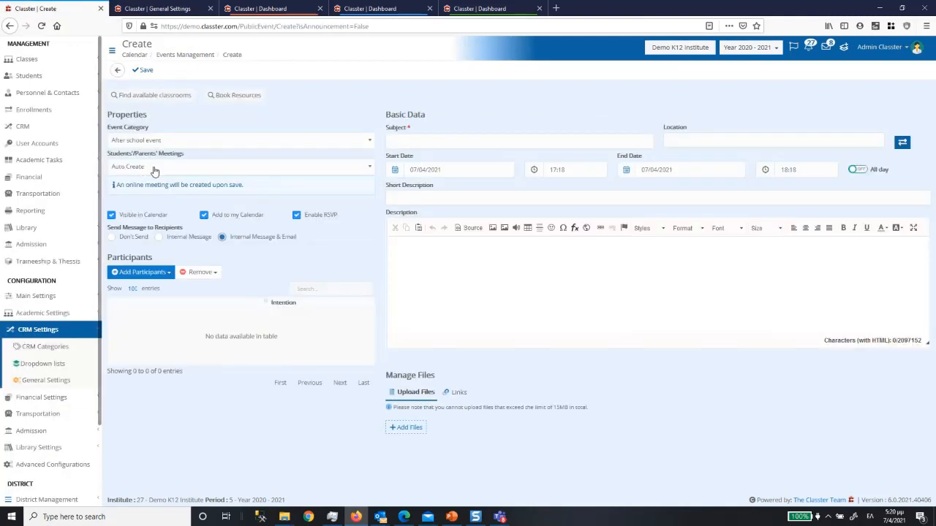
click(165, 11)
drag(842, 328, 553, 332)
click(36, 8)
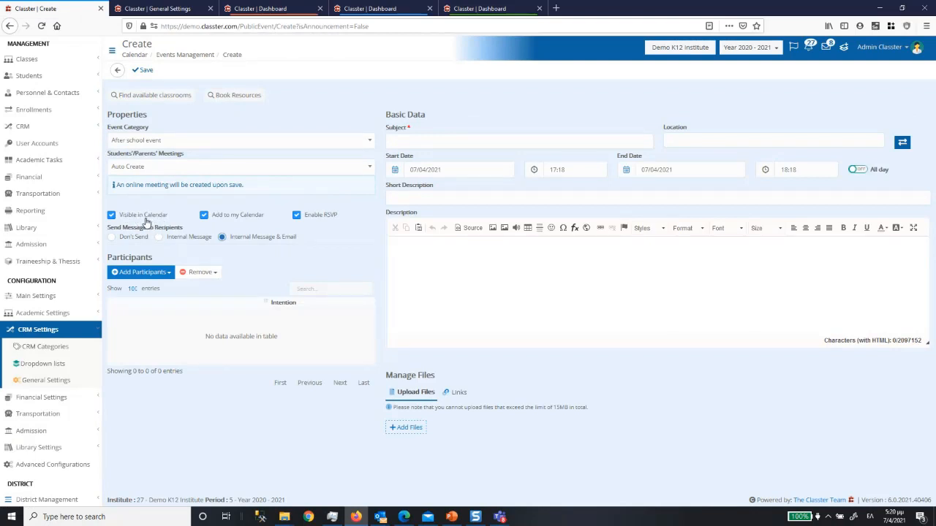
Examine the Add to my Calendar and Enable RSVP options of the new event.
click(140, 272)
drag(272, 221, 212, 219)
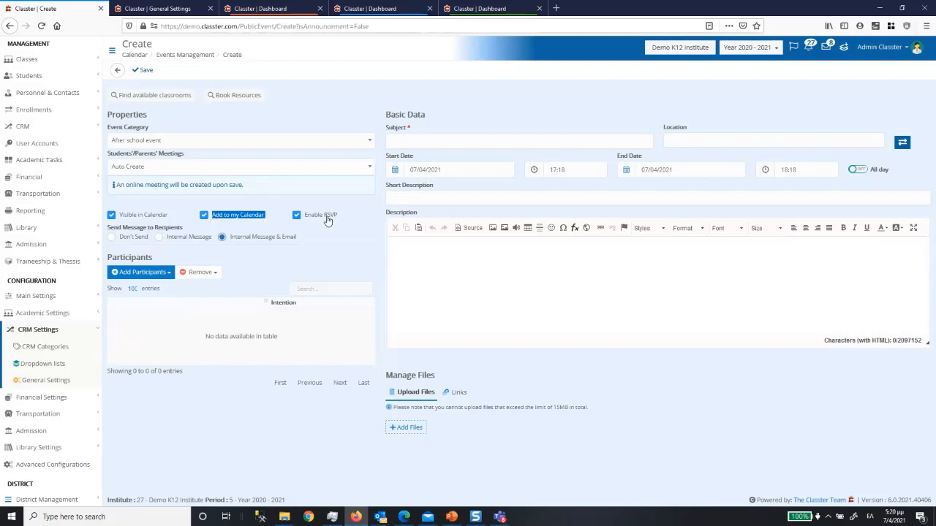
drag(339, 220, 303, 220)
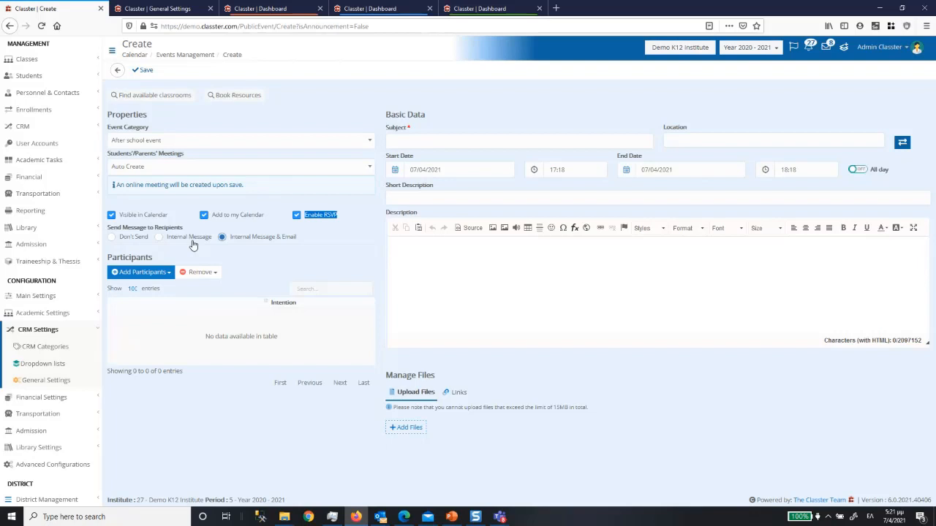
Add the Middle school and Kindergarten school locations as event participants, and remove them from the participants list again.
click(162, 274)
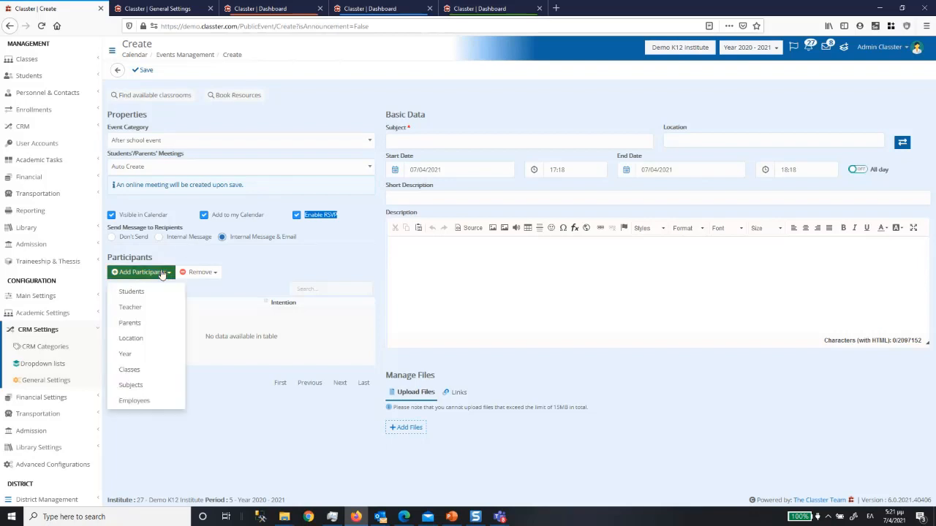
click(141, 343)
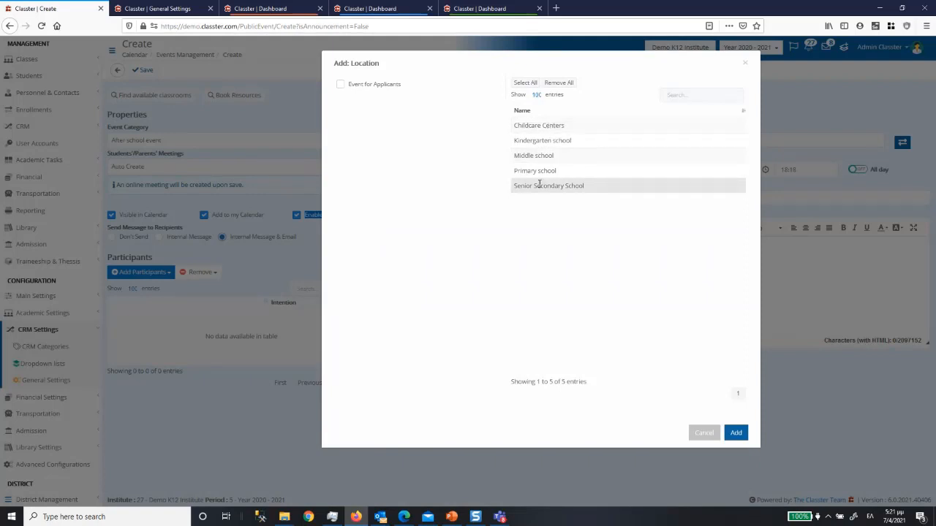
click(540, 155)
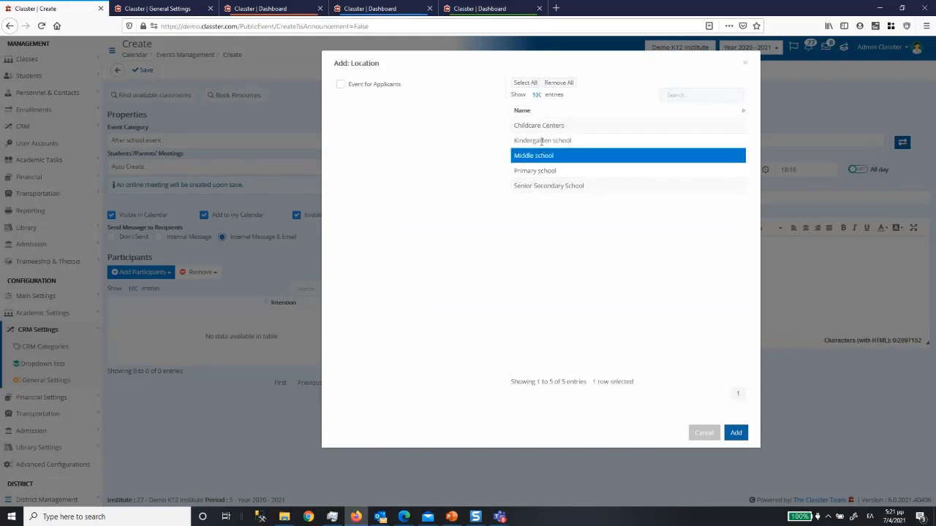
click(542, 140)
click(736, 433)
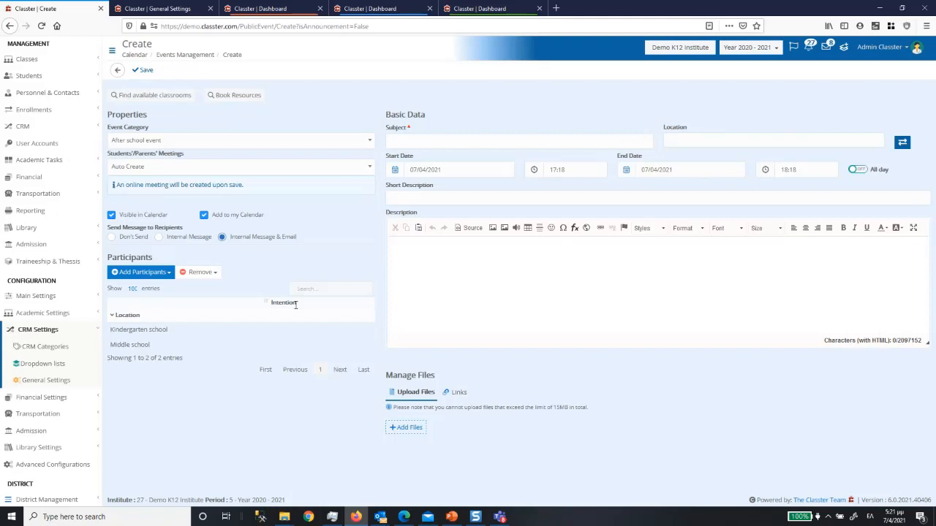
click(208, 276)
click(209, 310)
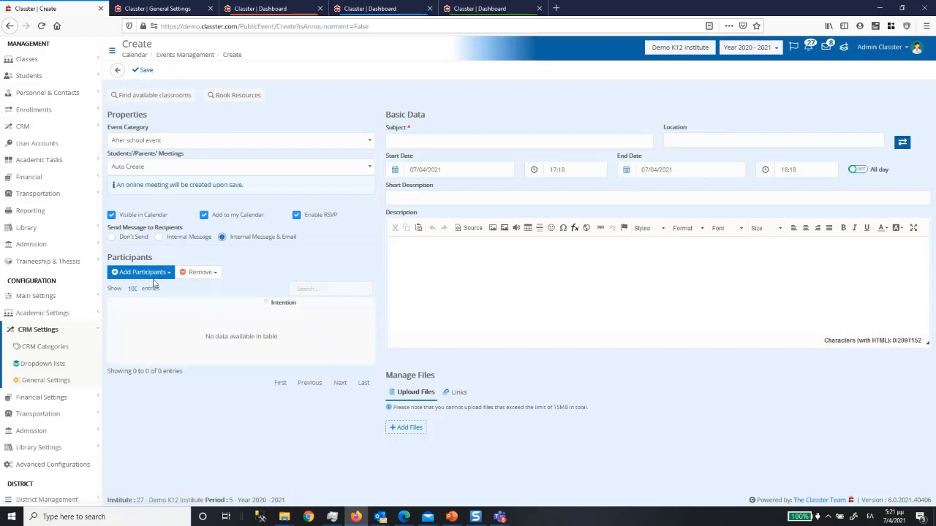
Search for the parents of Year 6 and add all the listed ones as event participants.
click(151, 273)
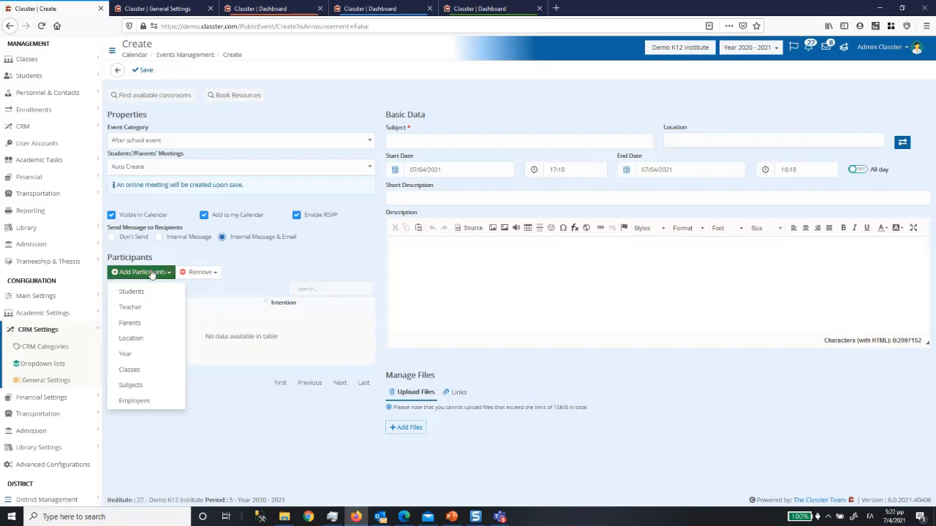
click(134, 326)
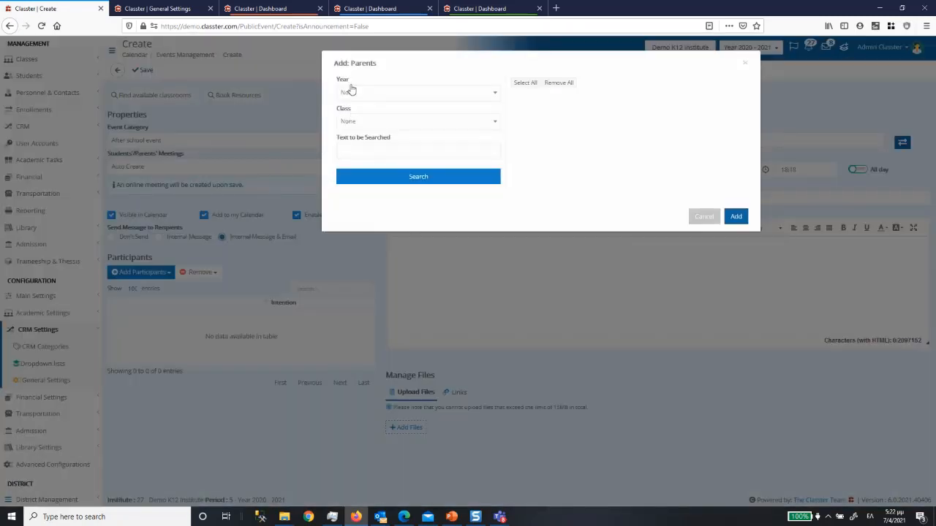
click(353, 93)
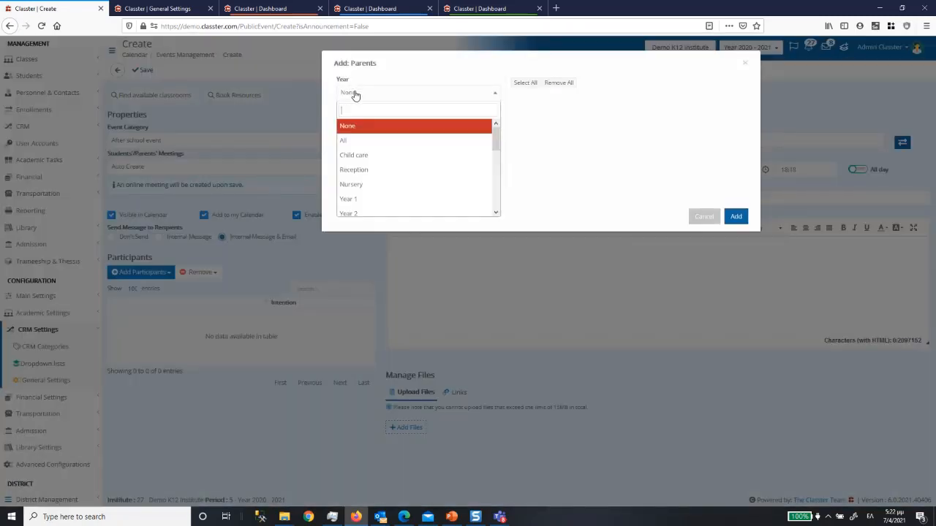
scroll(388, 157, down, 2)
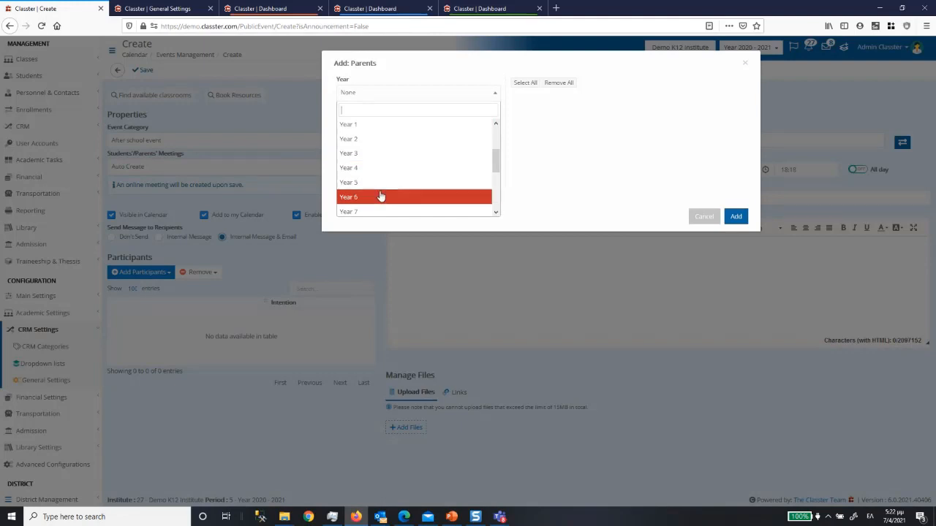
click(380, 196)
click(388, 179)
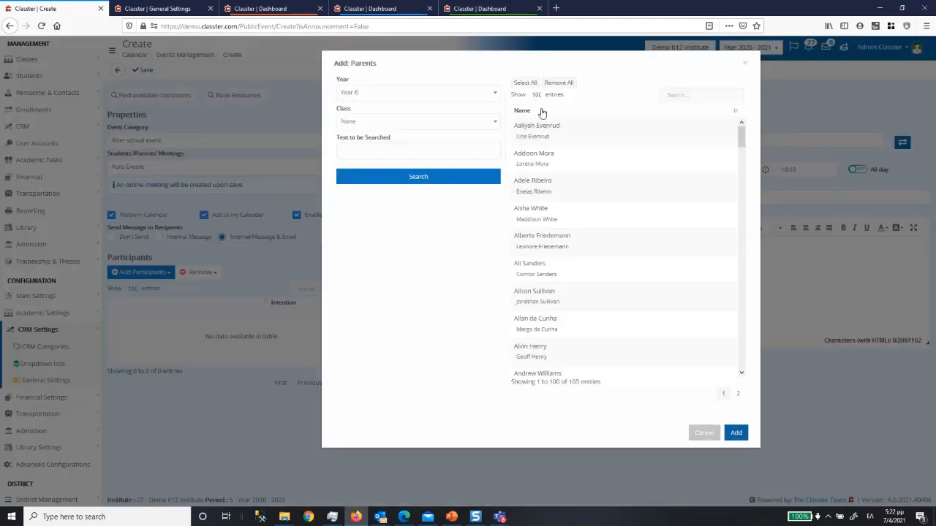
click(523, 83)
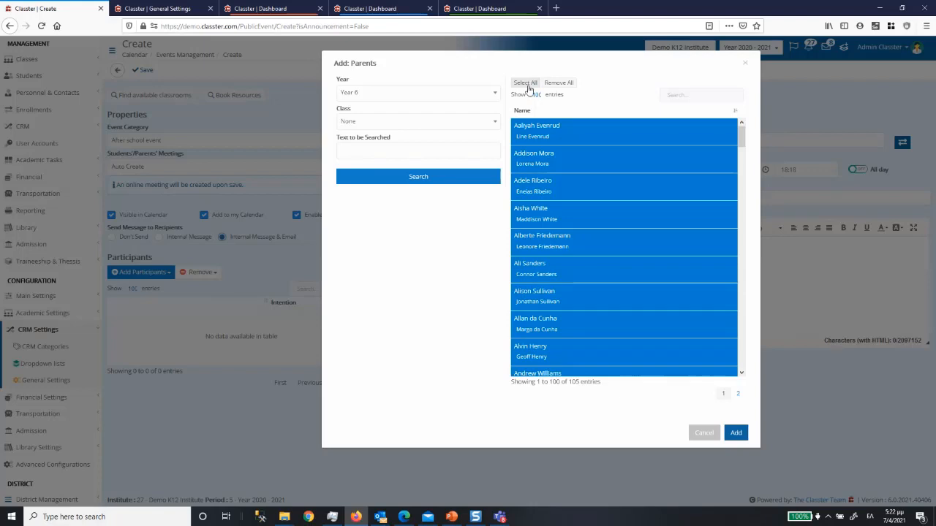
click(735, 433)
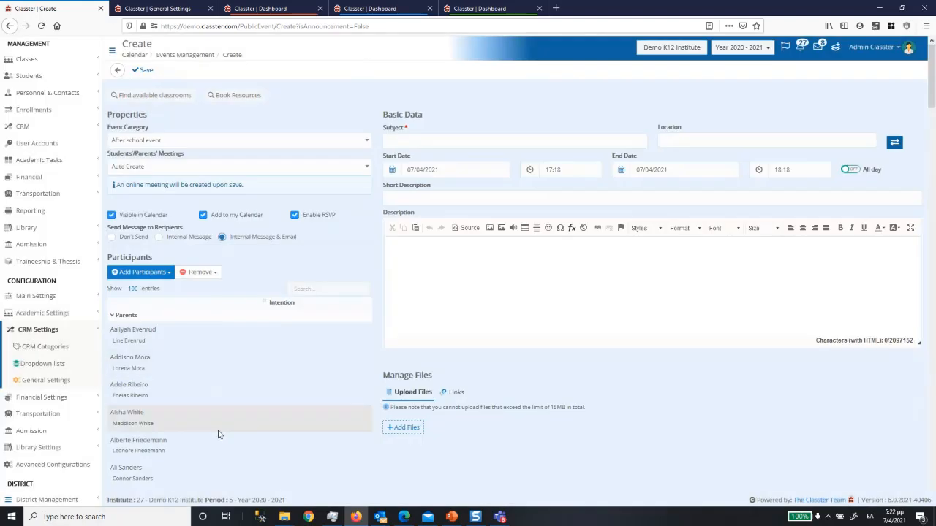
scroll(217, 432, down, 3)
scroll(217, 432, up, 3)
Search for the students of Year 6 and add all of them as event participants.
click(139, 271)
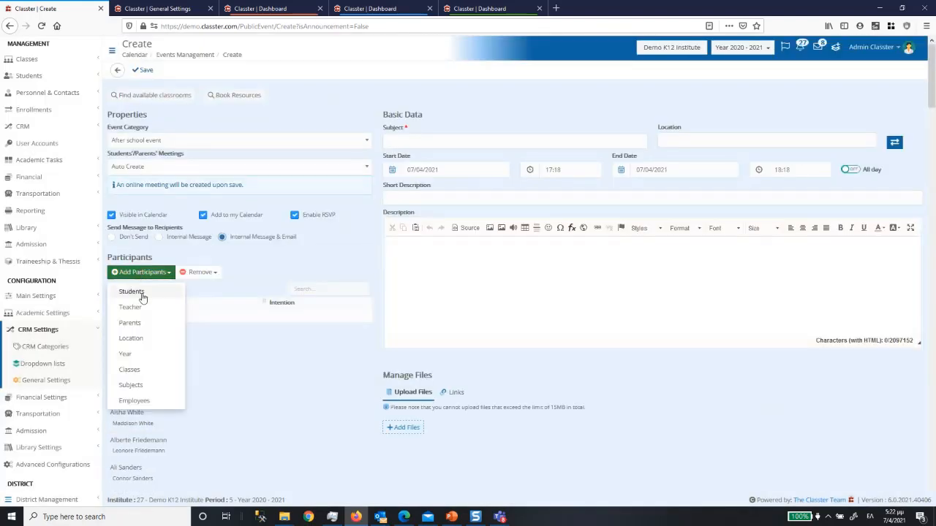
click(139, 292)
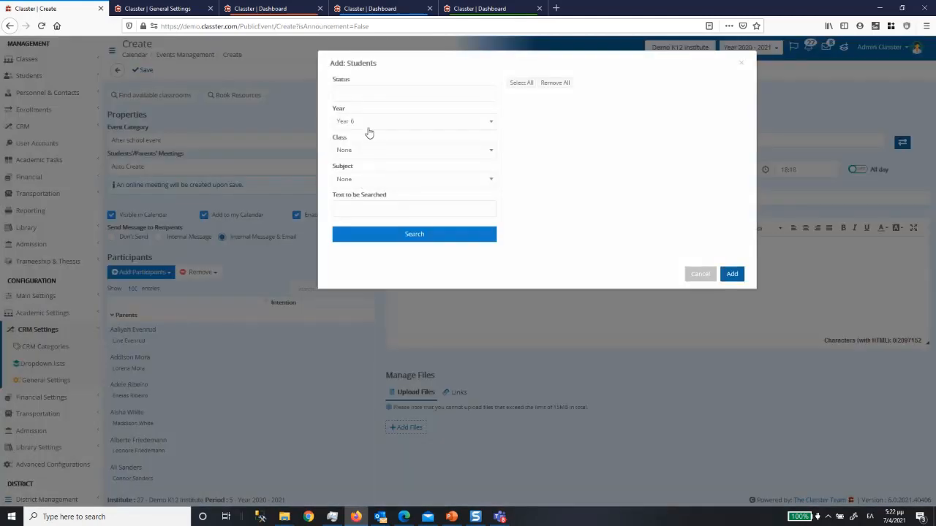
click(402, 237)
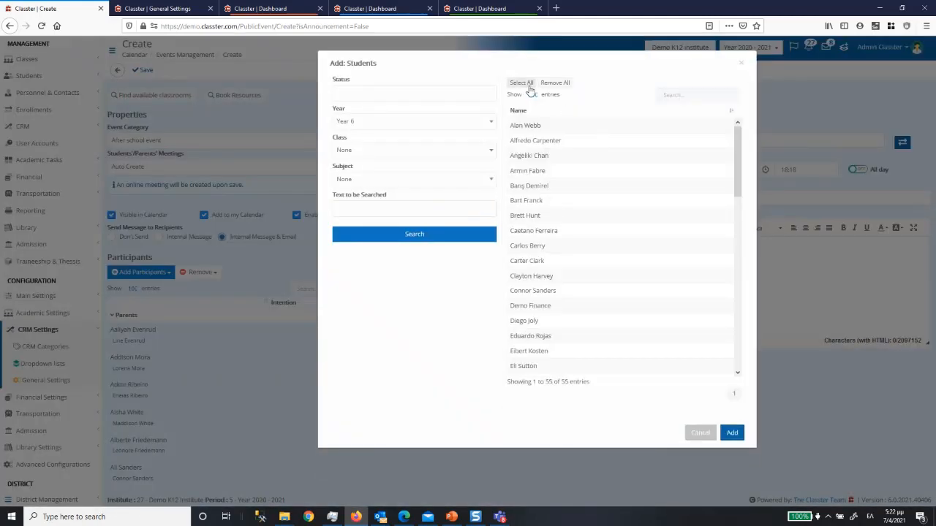
click(525, 82)
click(732, 432)
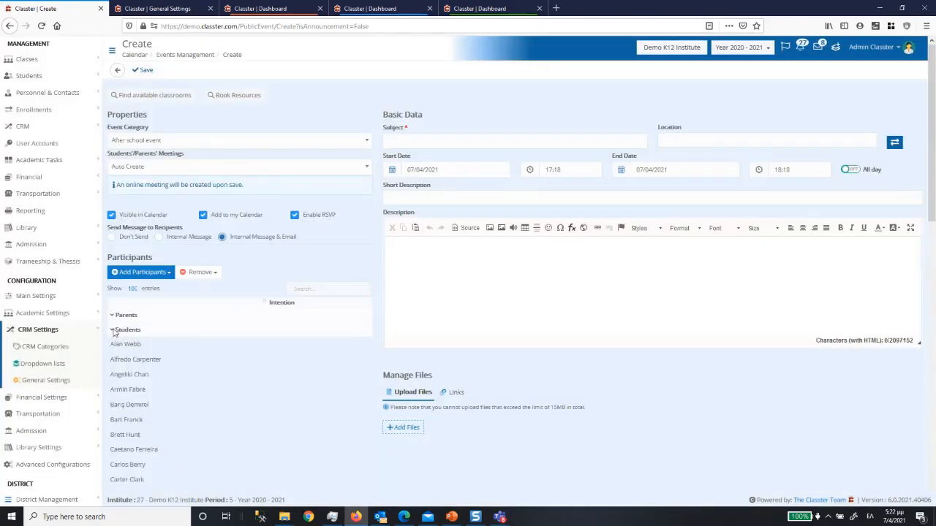
click(114, 331)
click(114, 331)
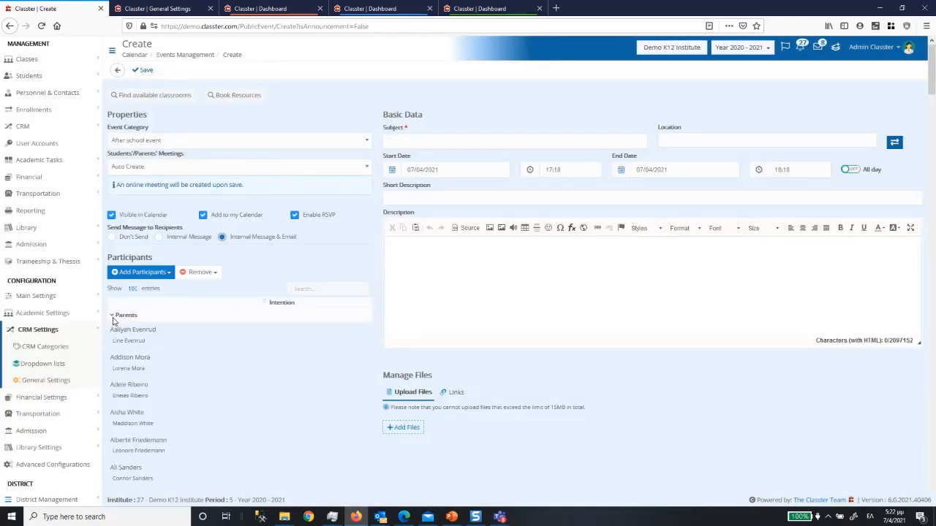
Add six employees, including the District Manager and School Administrator, as event participants.
click(142, 278)
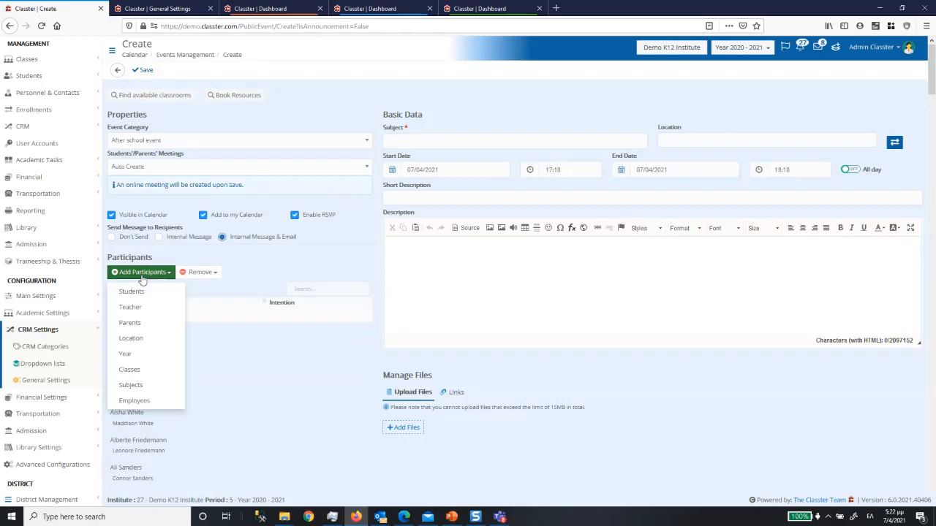
click(156, 407)
click(430, 121)
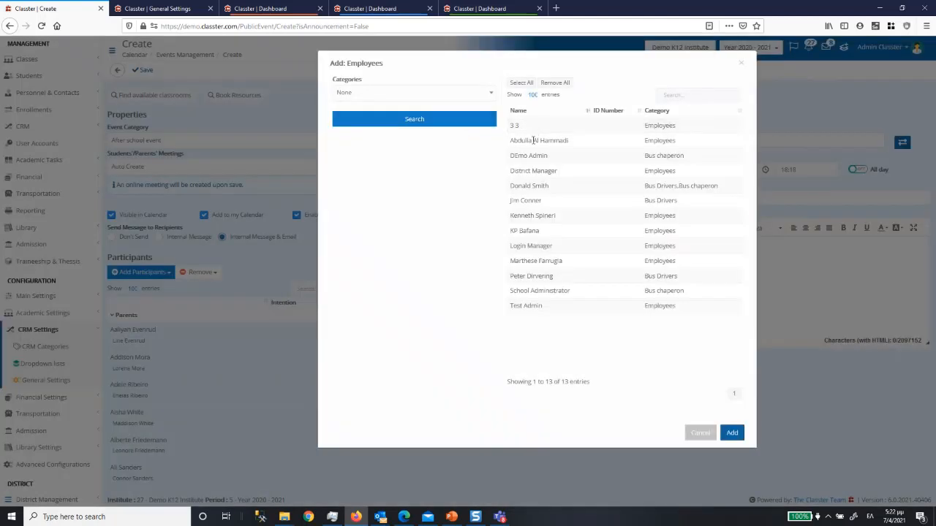
click(533, 140)
click(532, 170)
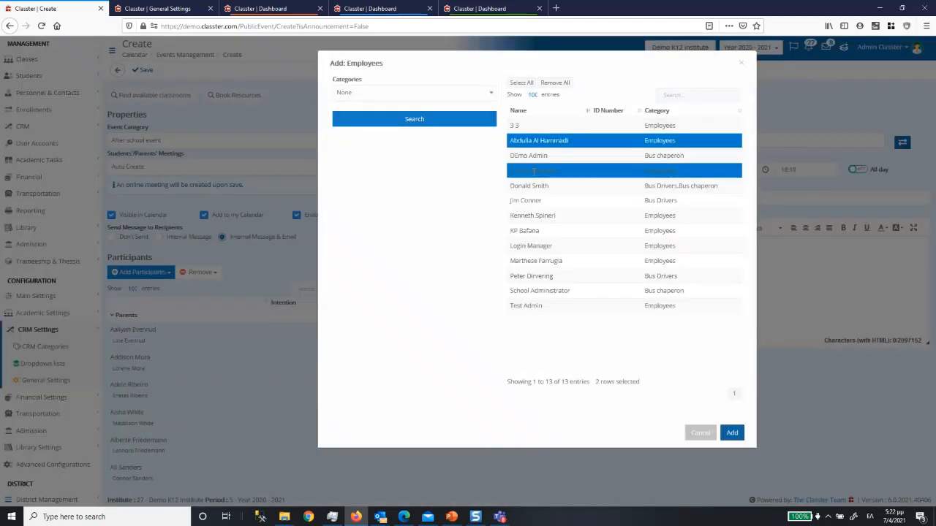
click(527, 201)
click(525, 231)
click(524, 216)
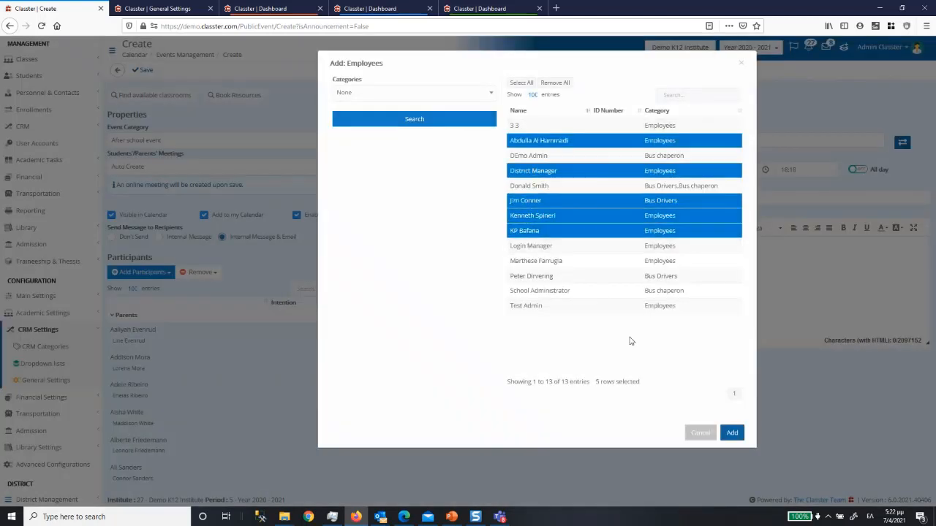
click(561, 290)
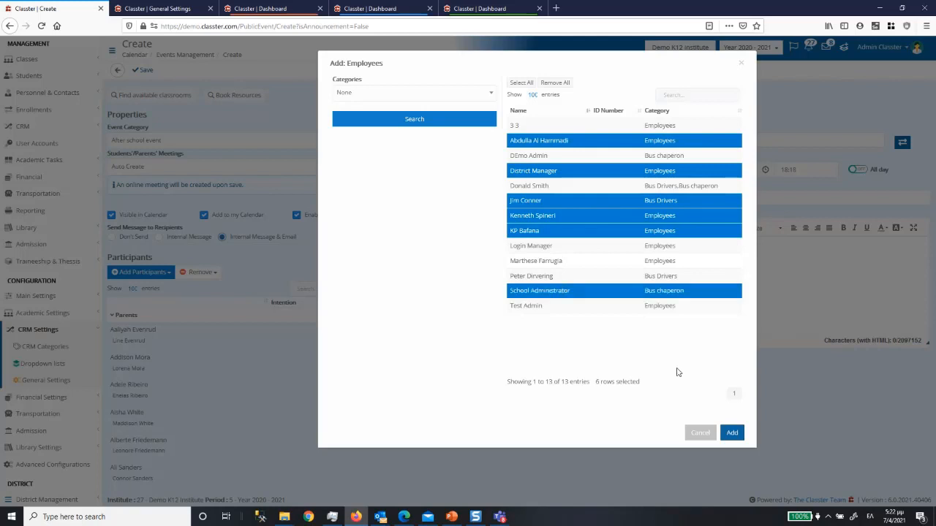
click(732, 432)
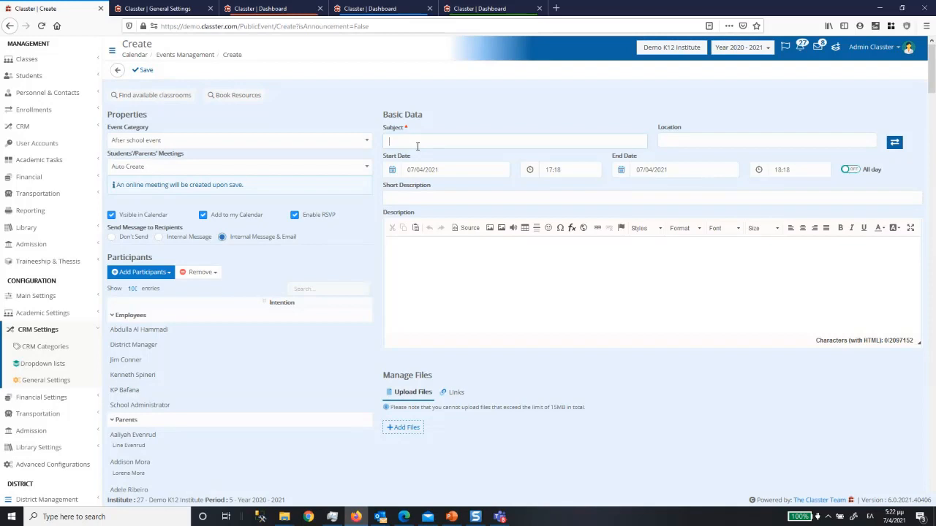
Enter Test Event as the subject of the new event.
text(Te)
key(alt+shift)
text(T)
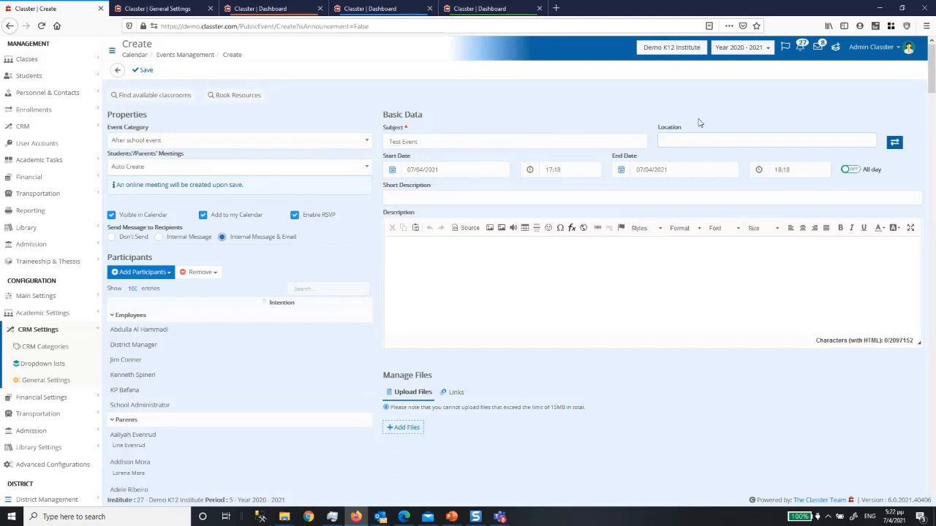
Search for classrooms available on 07/04/2021 from 17:18 to 18:18 for at least 20 participants, and check the time fields.
click(167, 107)
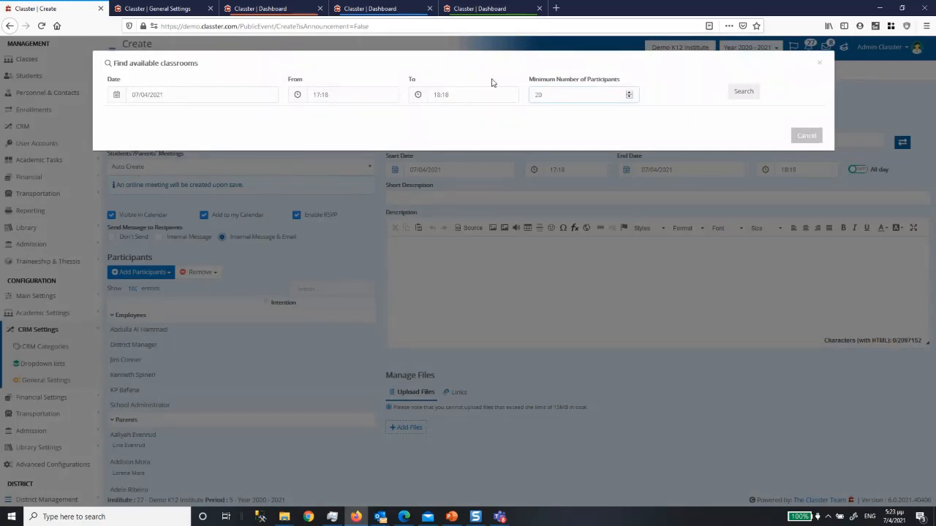
click(740, 93)
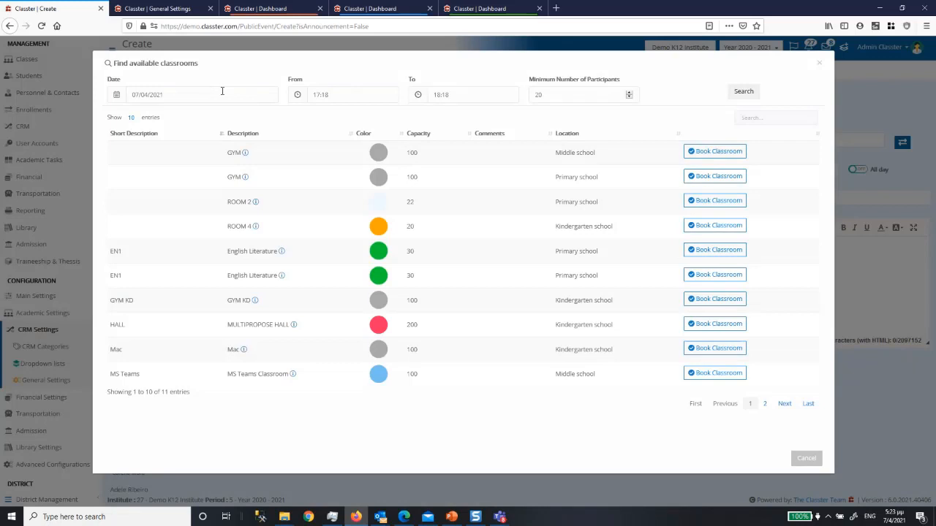
click(340, 96)
click(475, 93)
click(343, 95)
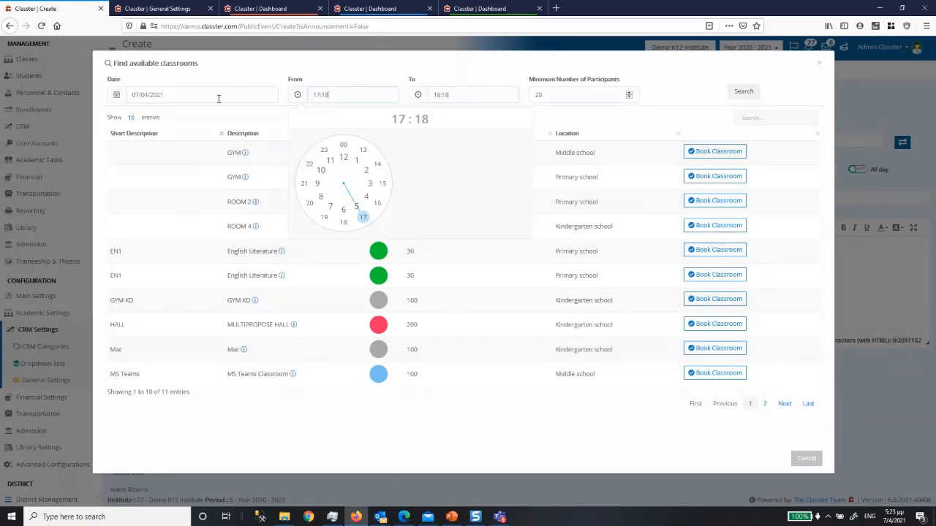
Change the classroom search period to 08/04/2021 from 13:00 to 15:00.
click(219, 96)
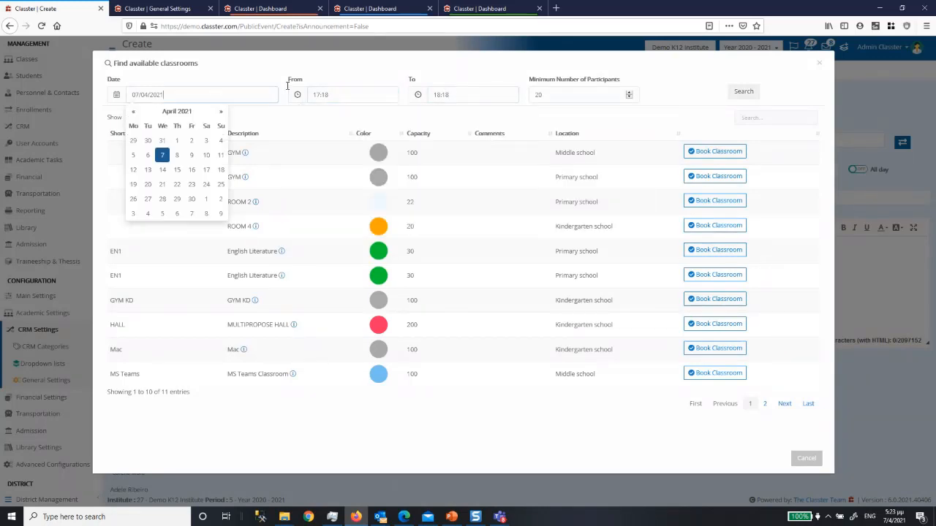
click(177, 156)
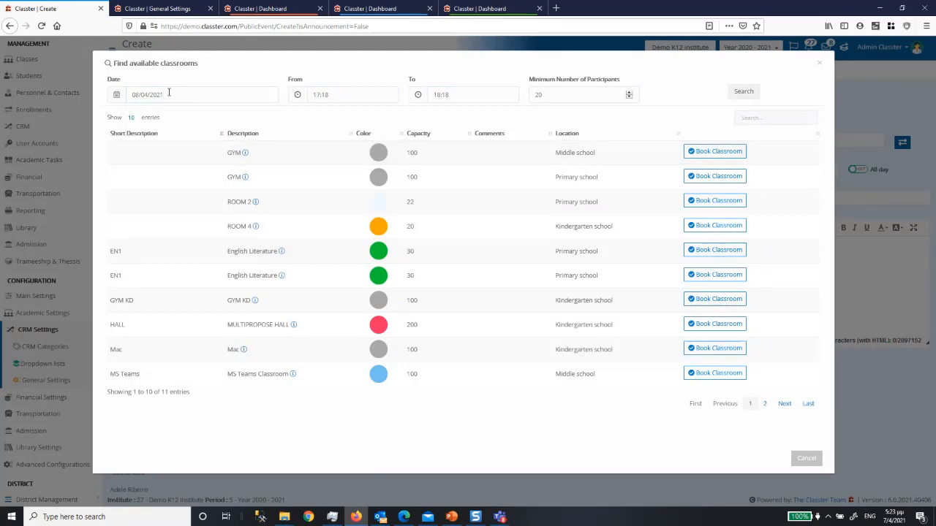
drag(201, 65, 213, 219)
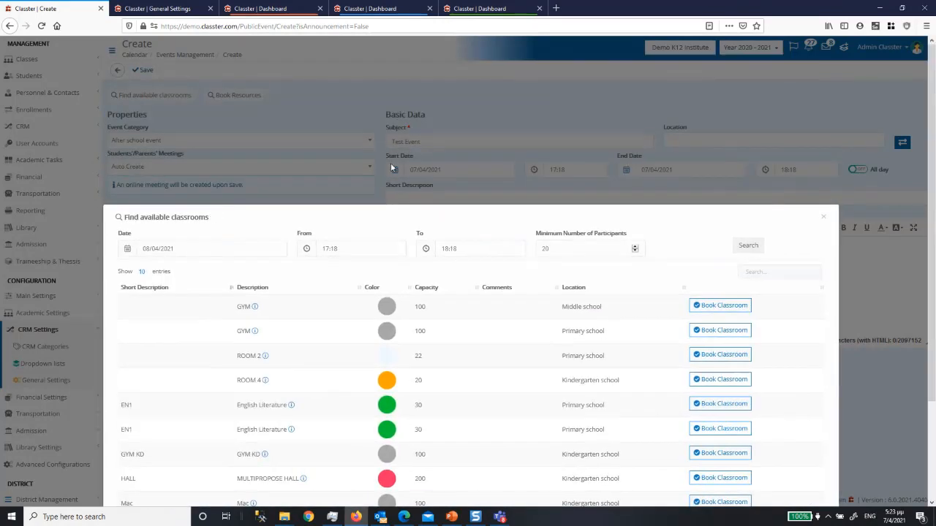
drag(535, 210, 488, 101)
click(339, 130)
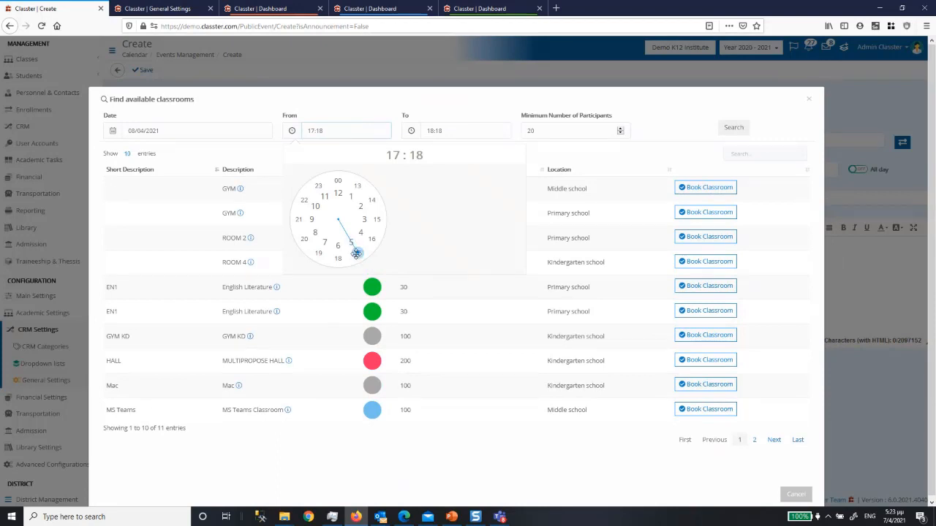
drag(356, 252, 357, 187)
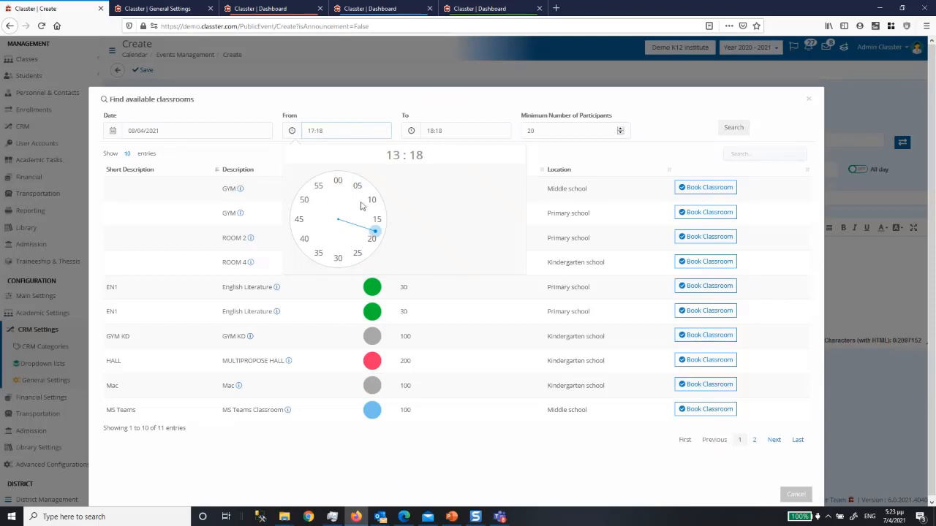
click(337, 182)
click(455, 130)
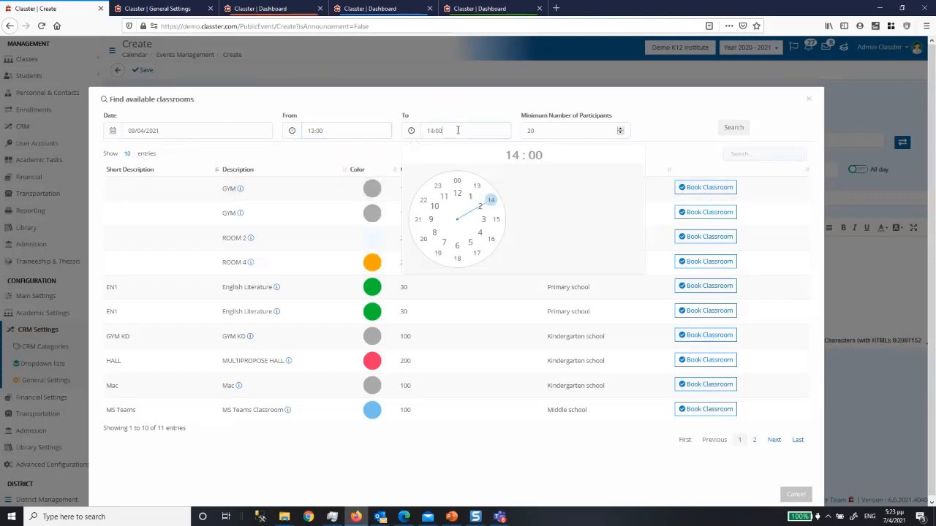
drag(463, 253, 496, 220)
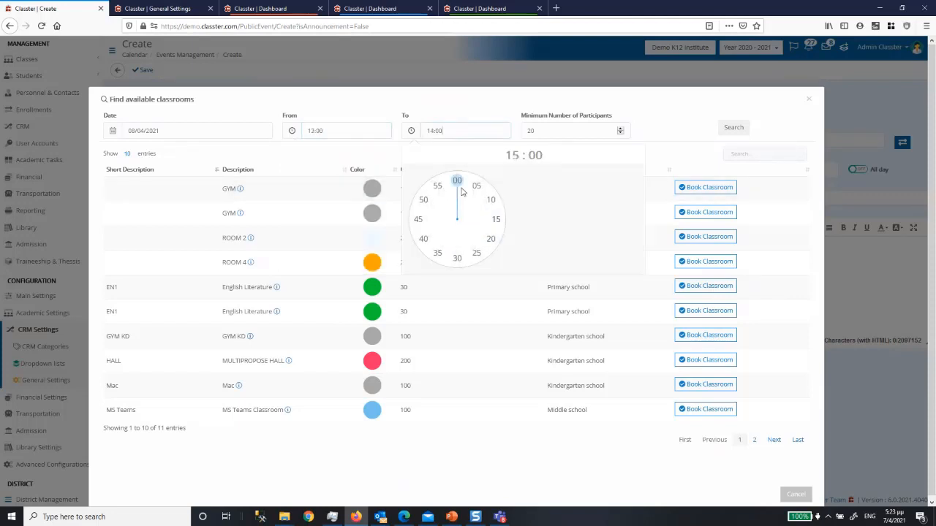
click(456, 181)
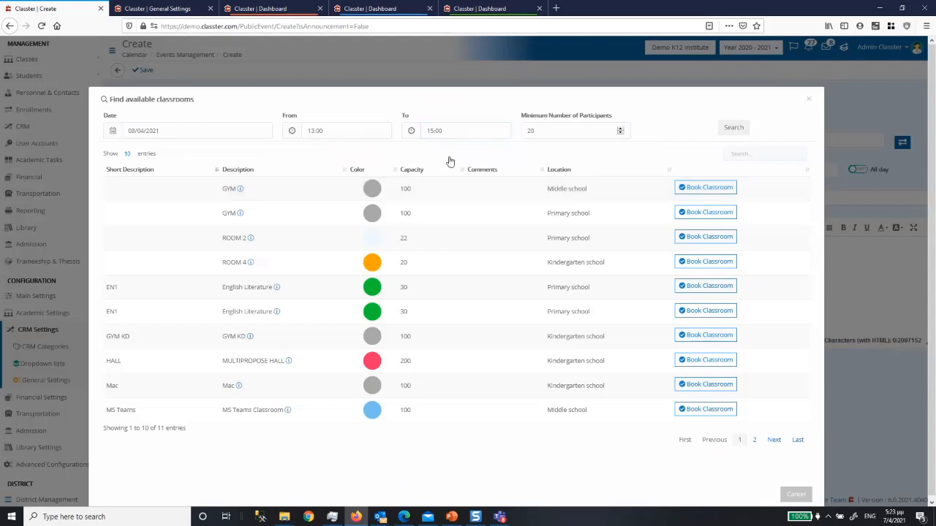
Repeat the search for available classrooms and book the Middle school GYM for the event.
click(732, 127)
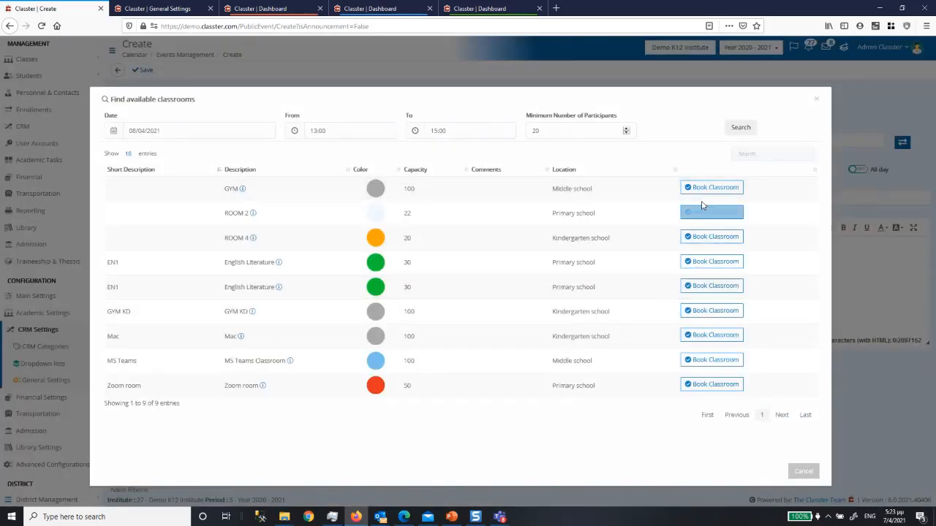
click(720, 188)
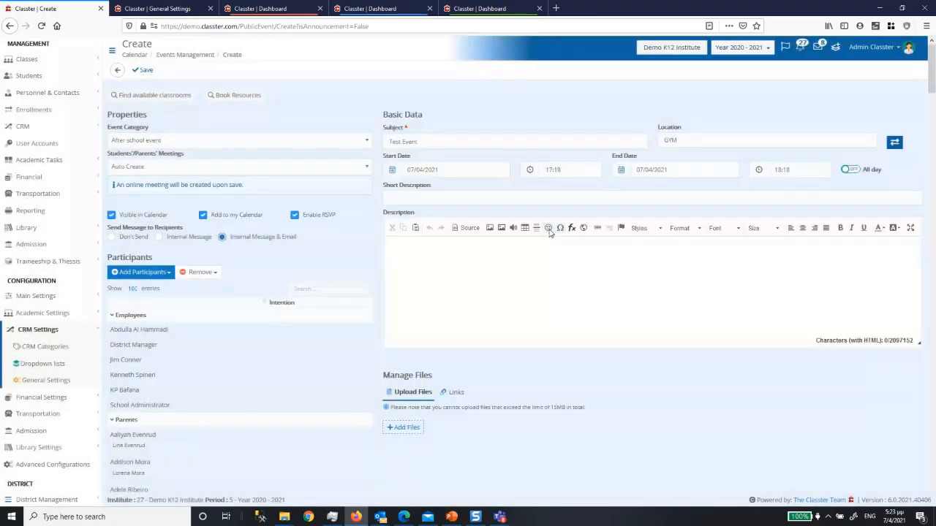
Search the available resources for the event and add the HP Stream 14" laptop with serial number 601-144-1.
click(243, 98)
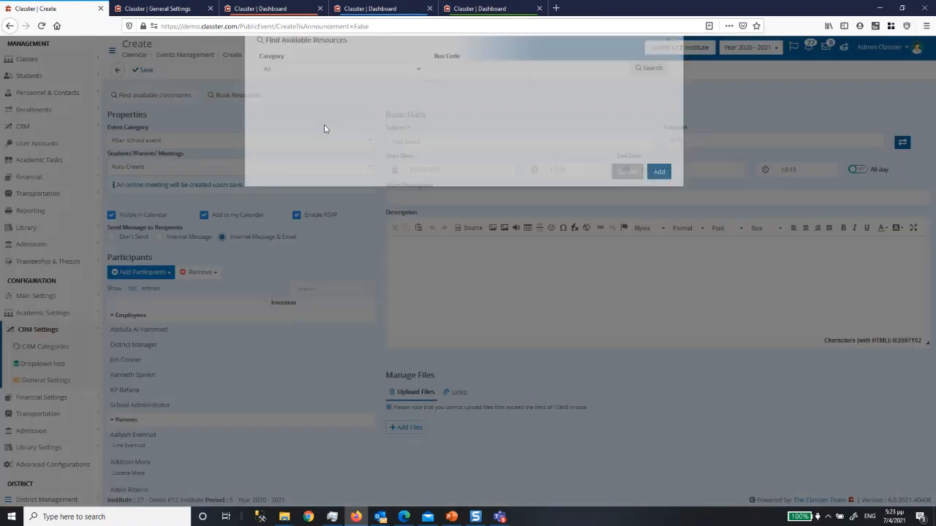
click(651, 94)
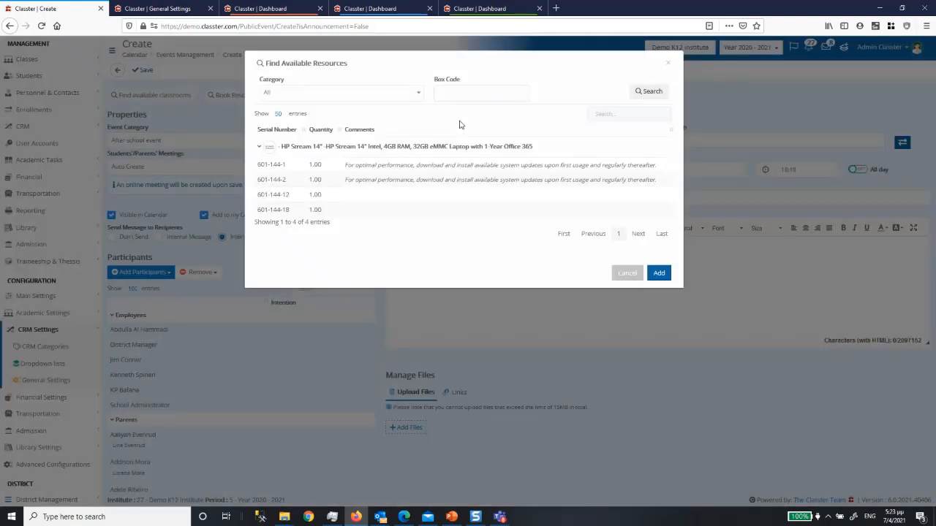
click(366, 146)
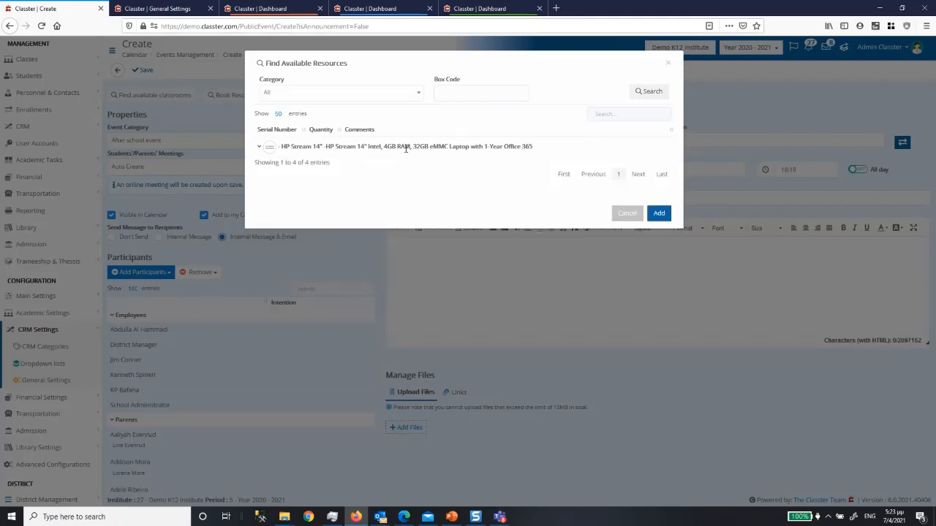
click(260, 149)
click(349, 167)
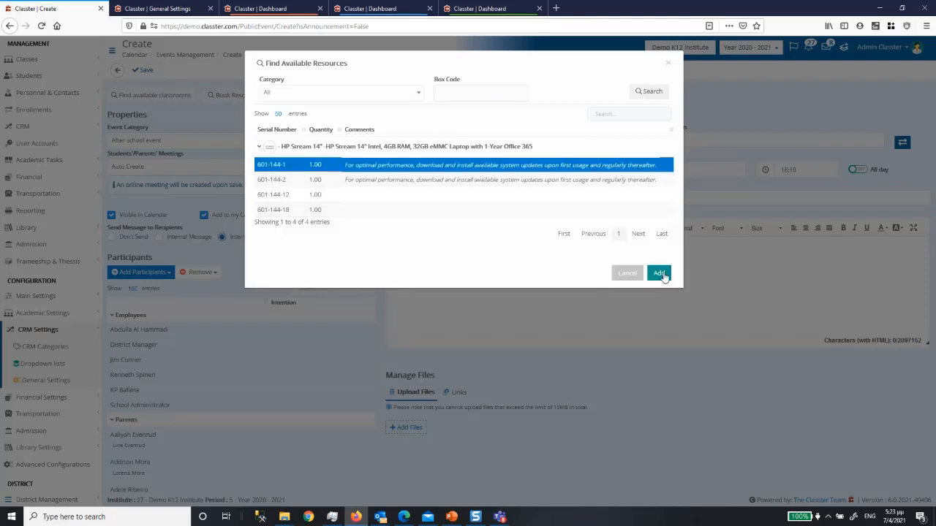
click(660, 273)
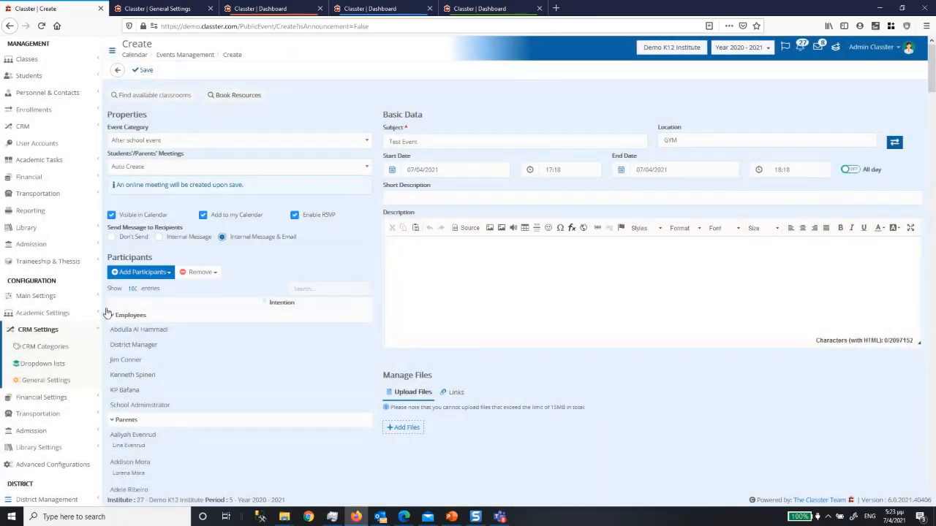
Open the timetable's Classrooms list in a new browser tab and examine the classrooms with their capacities and locations.
click(67, 314)
click(58, 346)
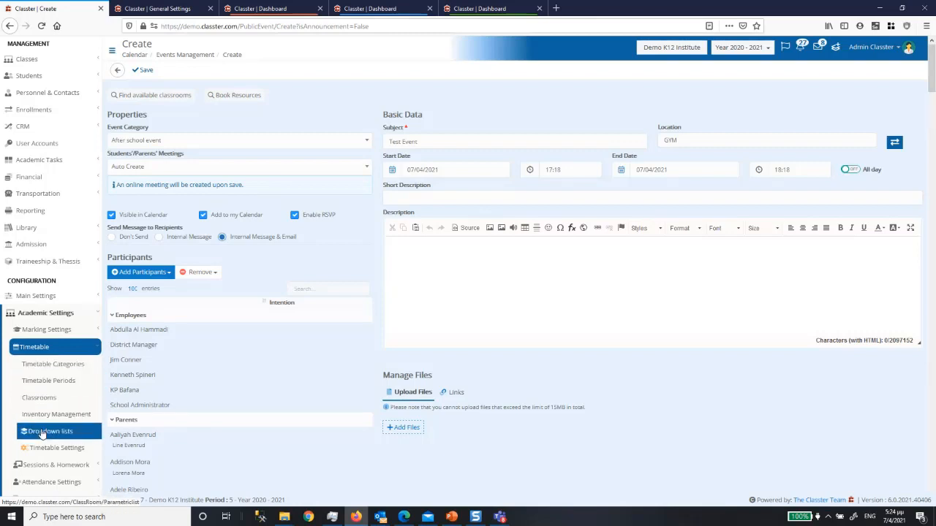
right_click(44, 404)
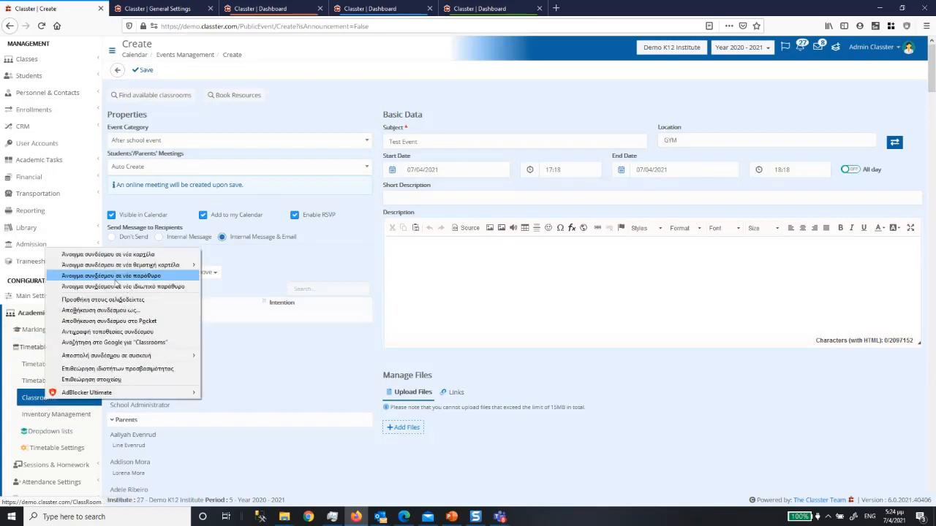
click(102, 253)
click(158, 16)
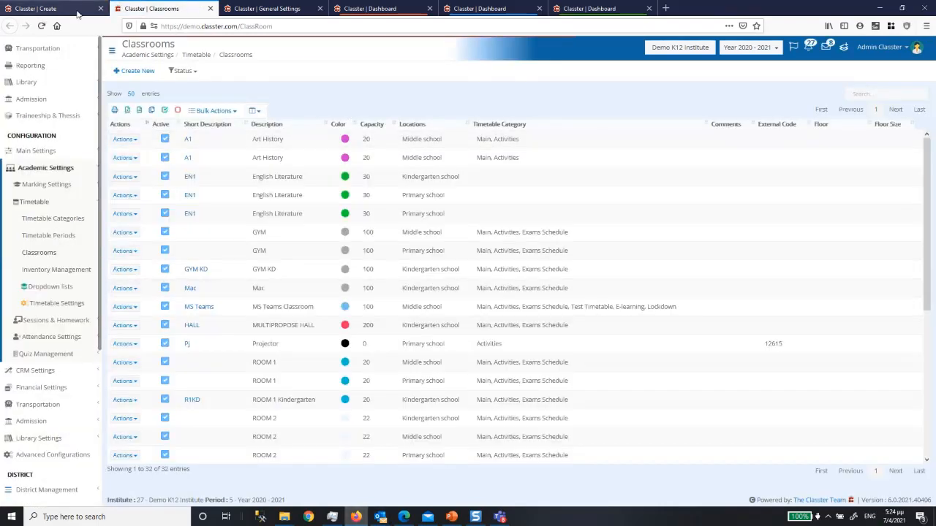
Return to the event's browser tab, open the timetable's Inventory Management there and list all resources.
click(77, 13)
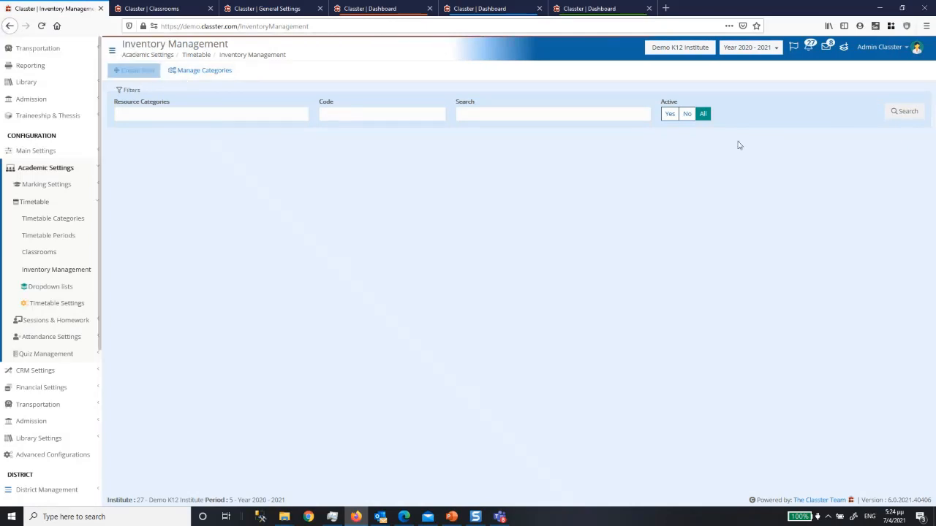
click(904, 111)
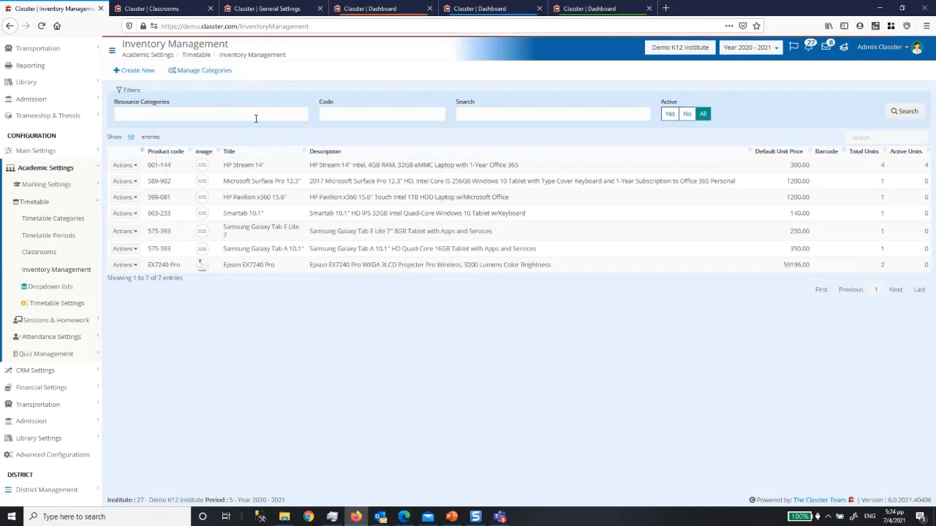
Go back to the event creation form, search for available classrooms and book the Middle school GYM.
scroll(94, 69, up, 4)
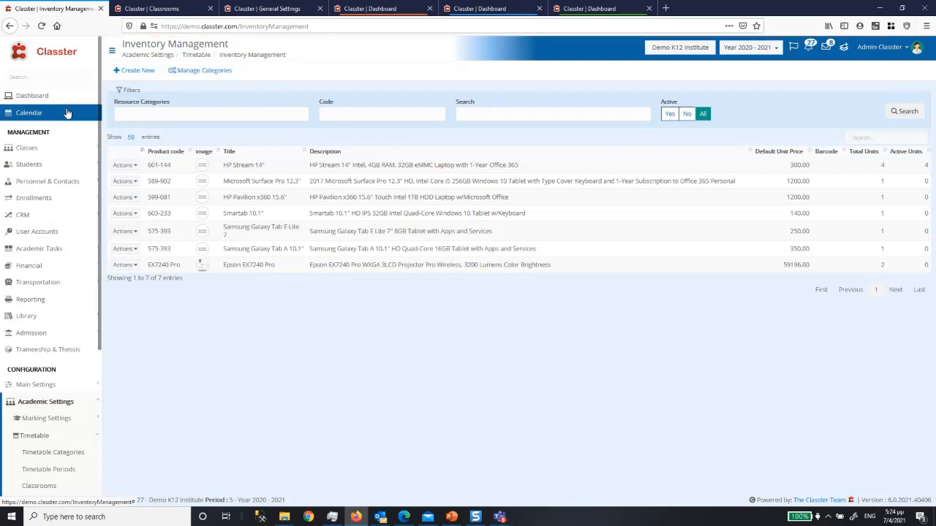
click(9, 26)
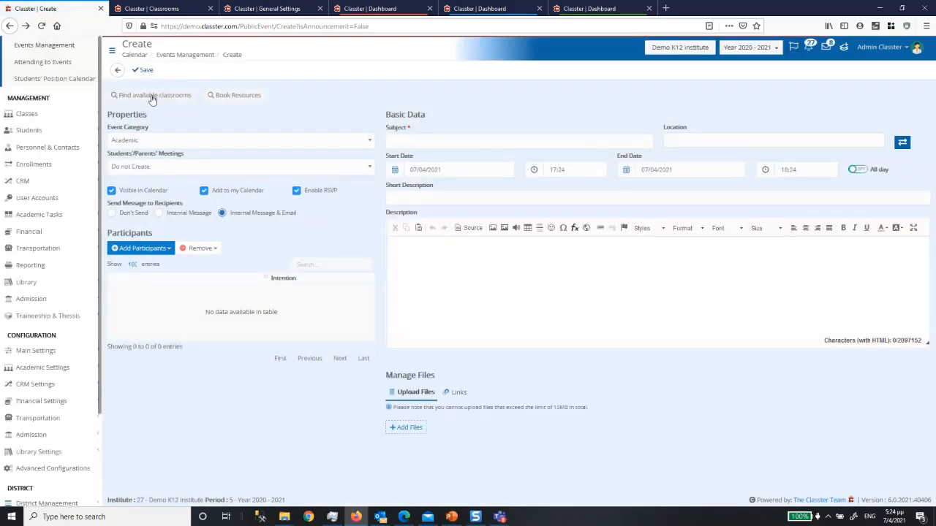
click(152, 98)
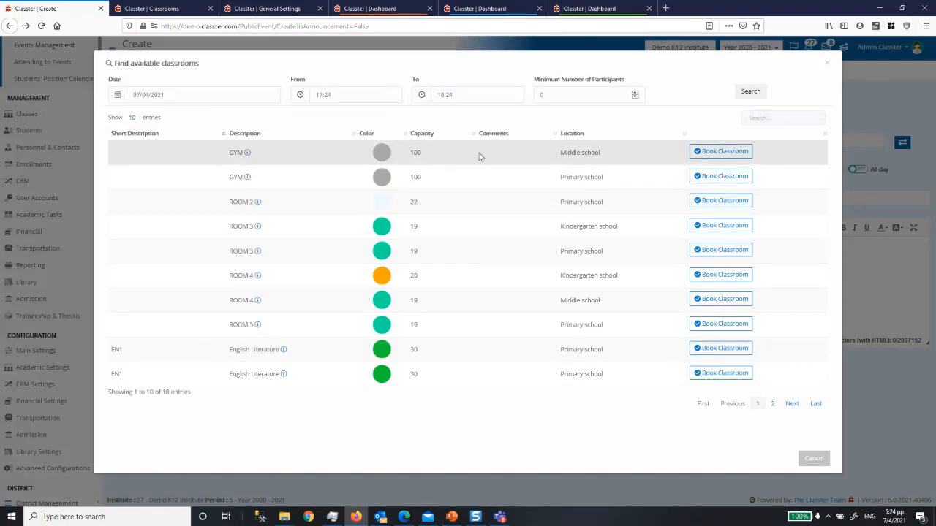
click(714, 152)
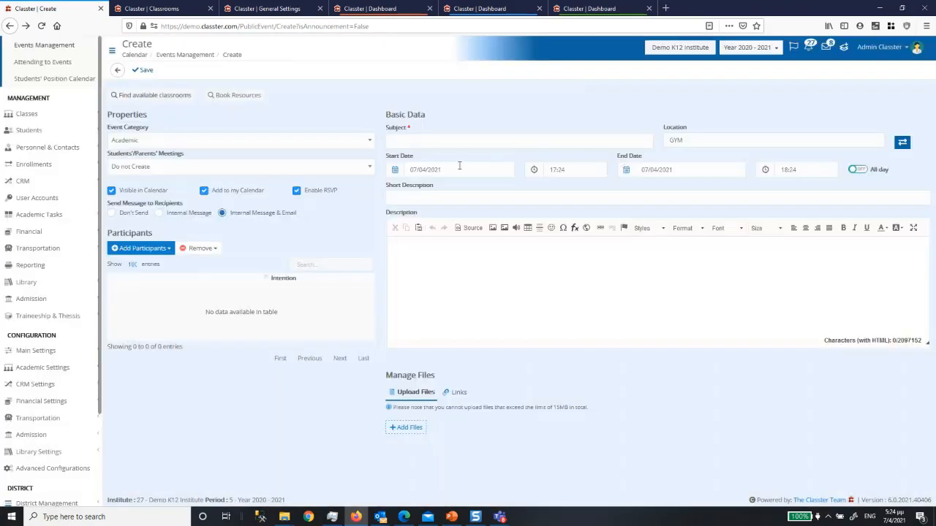
Set the event's start time to 18:00 and its end time to 19:00.
click(460, 166)
click(584, 172)
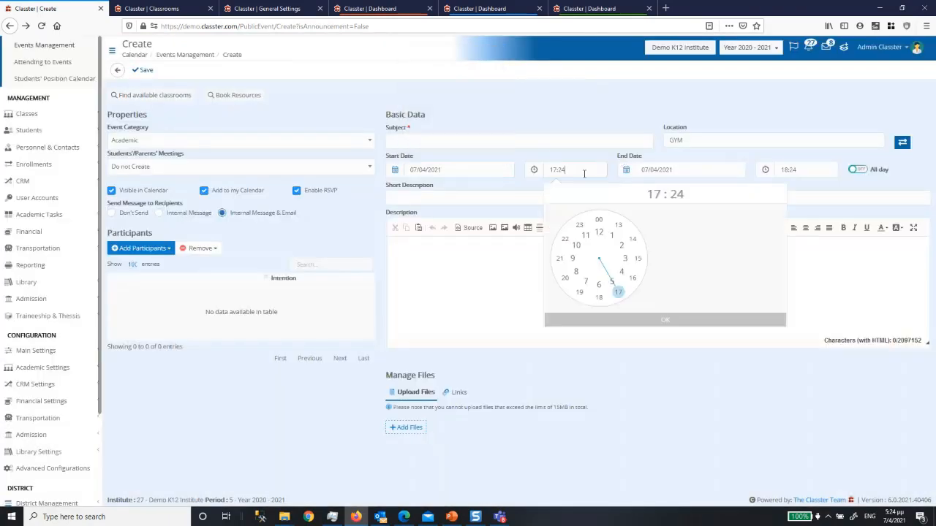
click(599, 297)
click(600, 218)
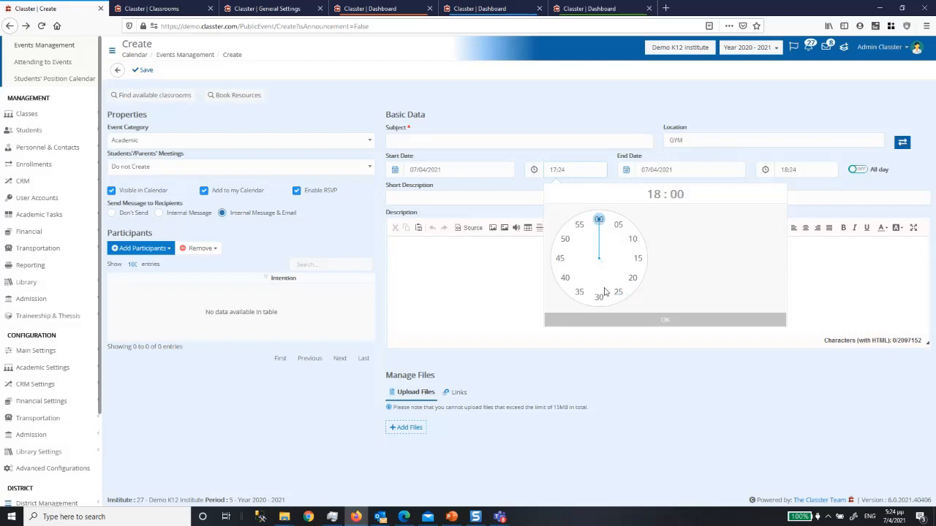
click(655, 320)
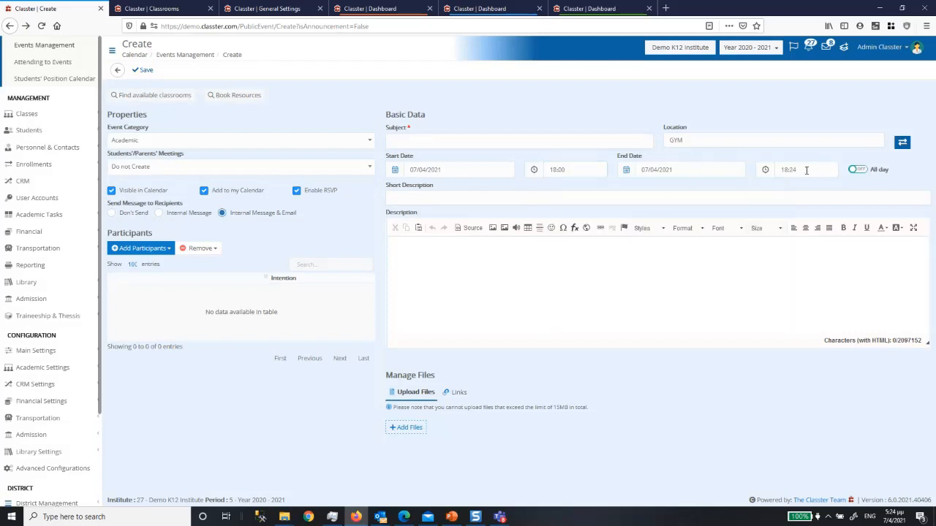
click(807, 170)
click(811, 293)
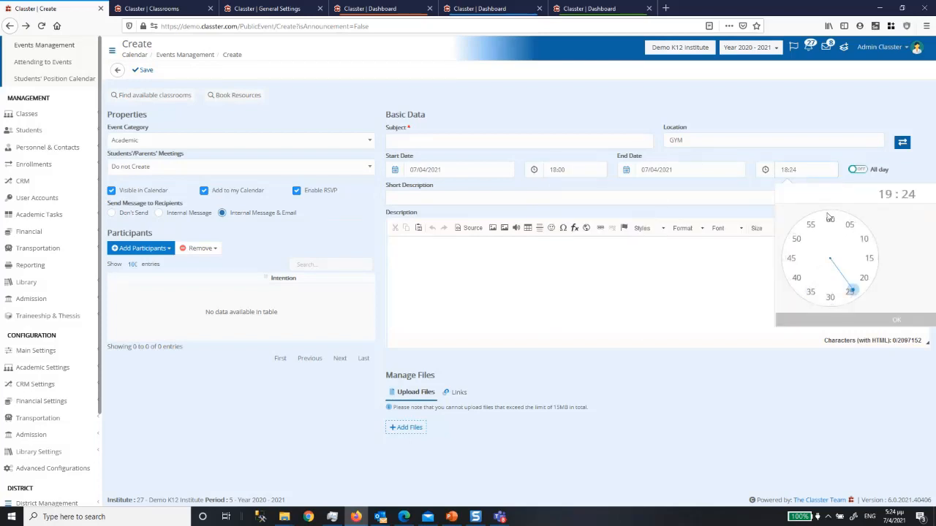
click(830, 221)
click(841, 321)
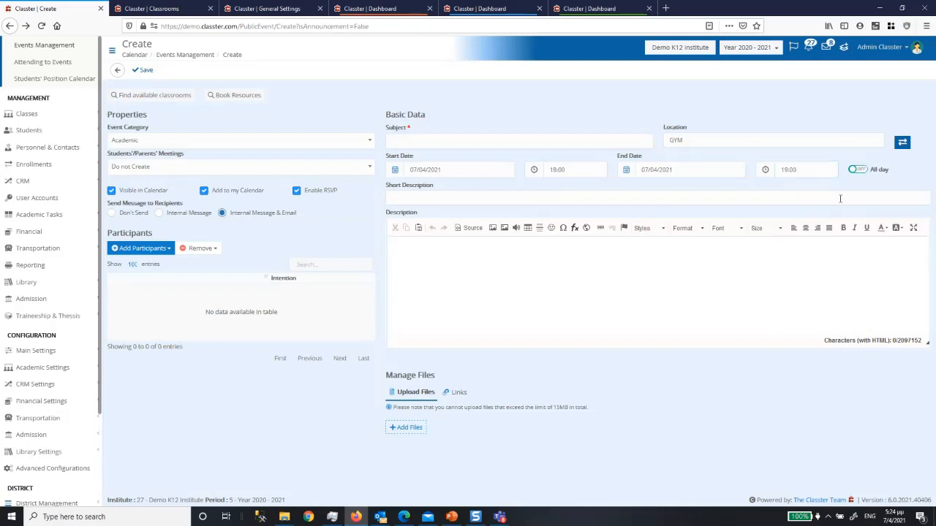
Switch the all-day option on and off again, and enter subject Test event, short description test event and description Test.
click(857, 170)
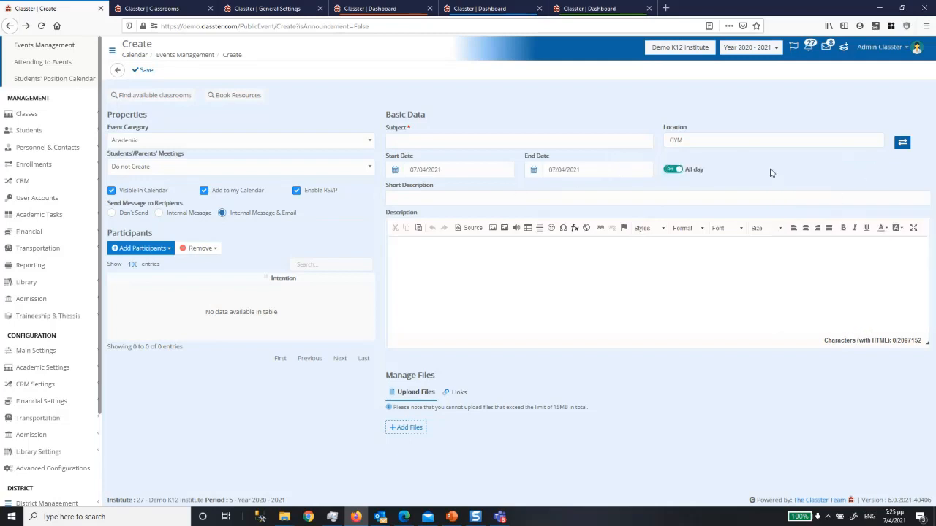
click(672, 171)
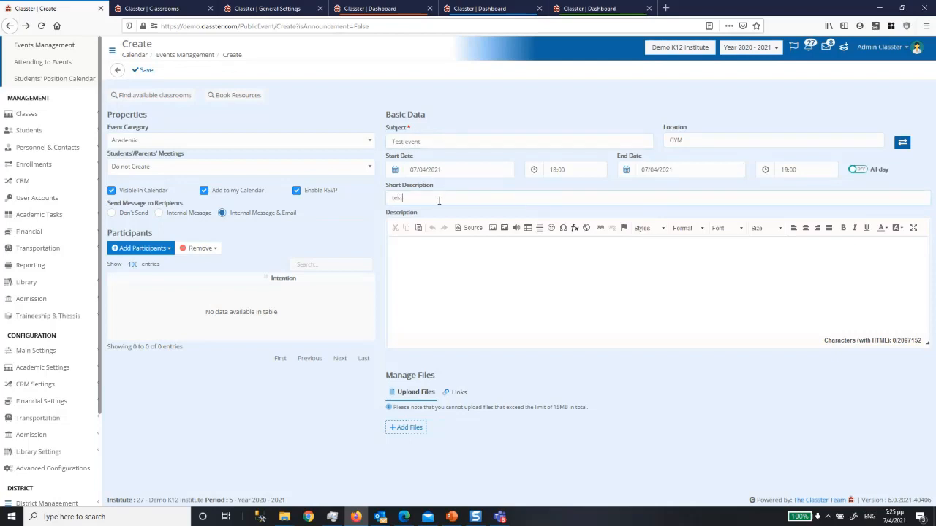
click(471, 284)
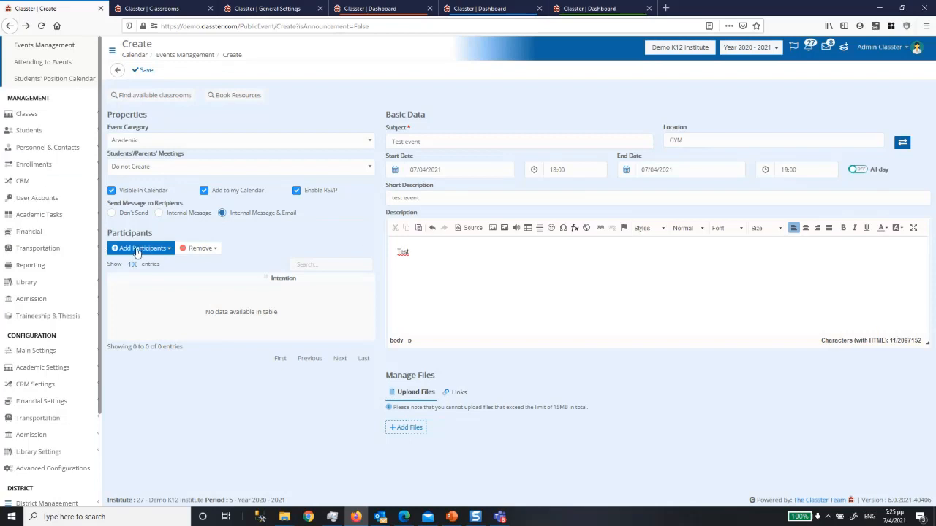
Add all Year 6 students as participants of the event.
click(140, 250)
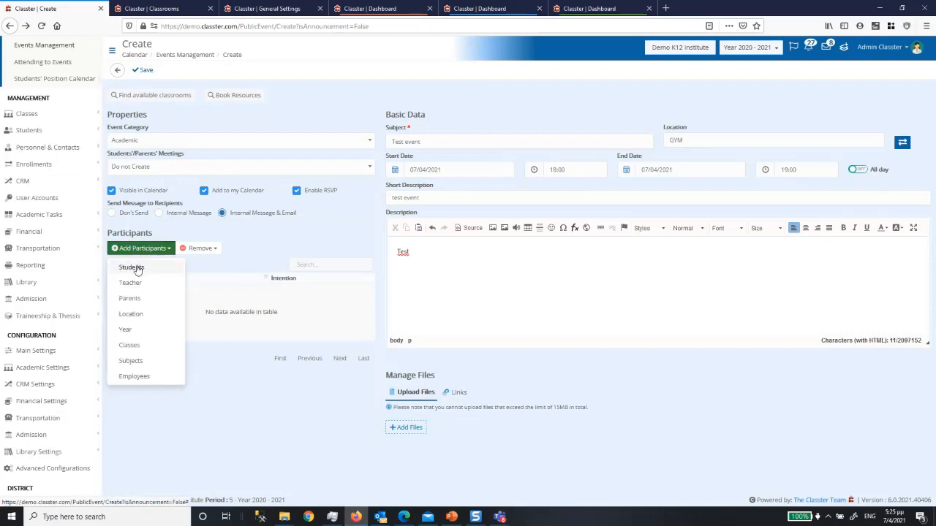
click(133, 268)
click(361, 121)
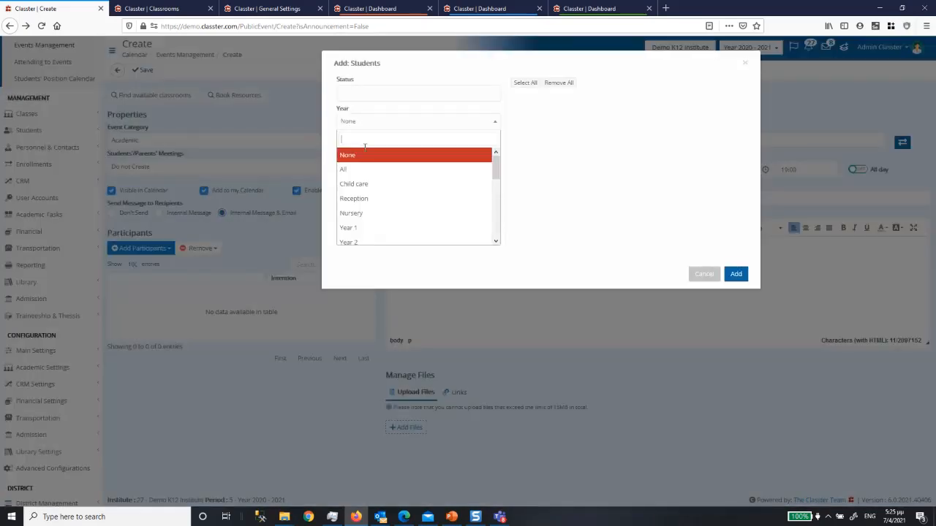
scroll(360, 227, down, 1)
scroll(365, 234, down, 1)
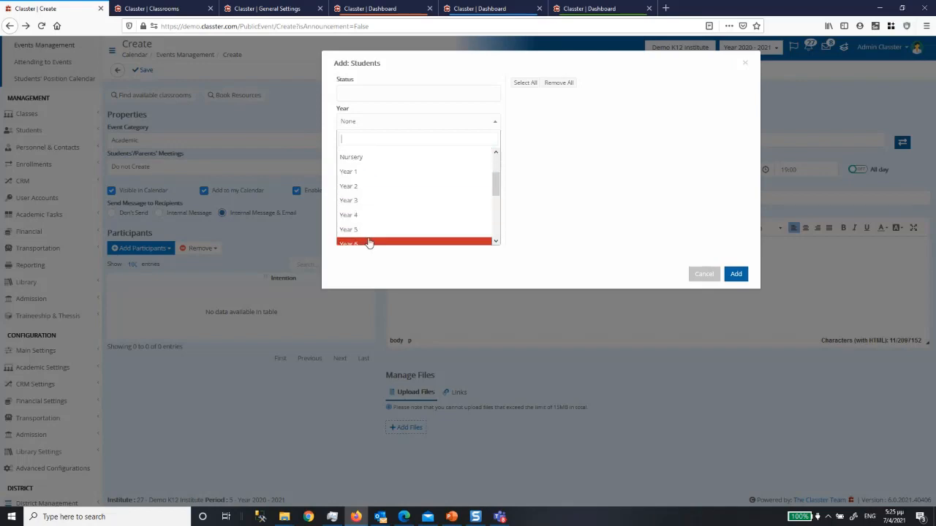
click(367, 241)
click(383, 242)
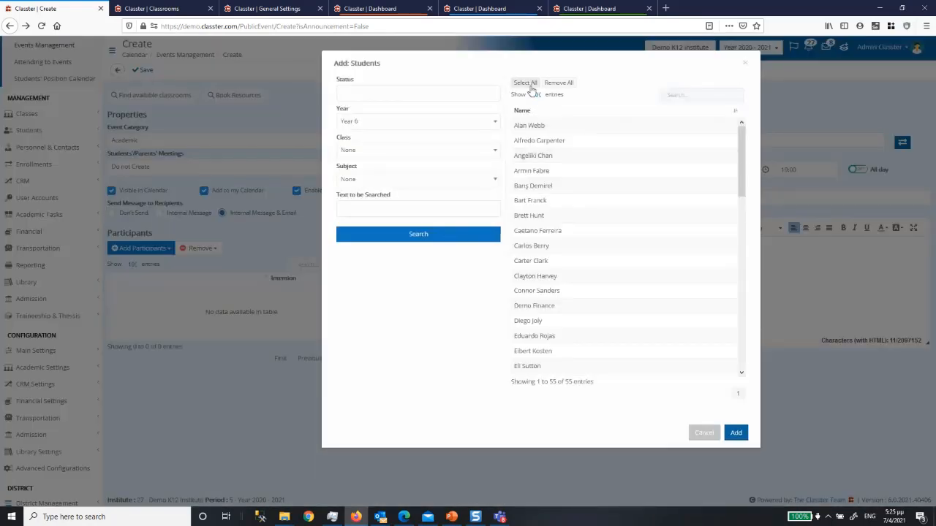
click(525, 83)
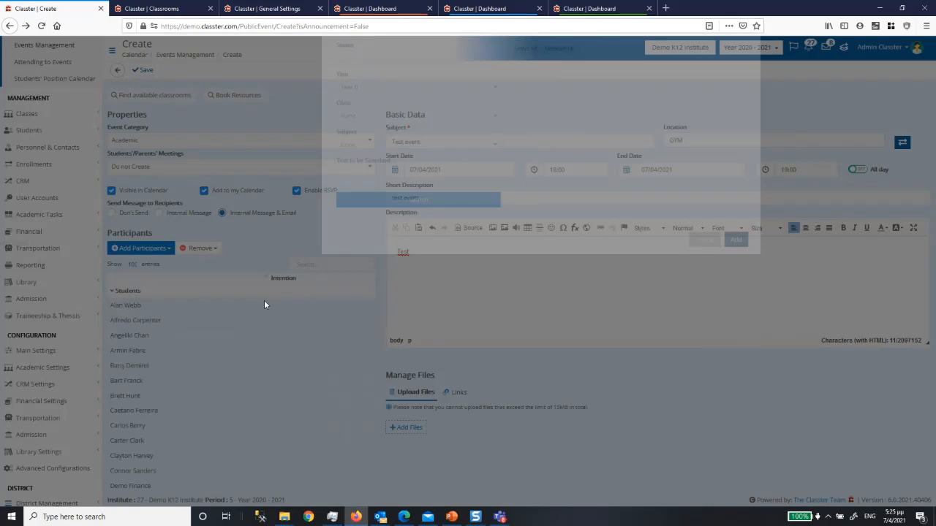
Search for the Year 6 parents and add all of the selected ones as participants of the event.
click(141, 248)
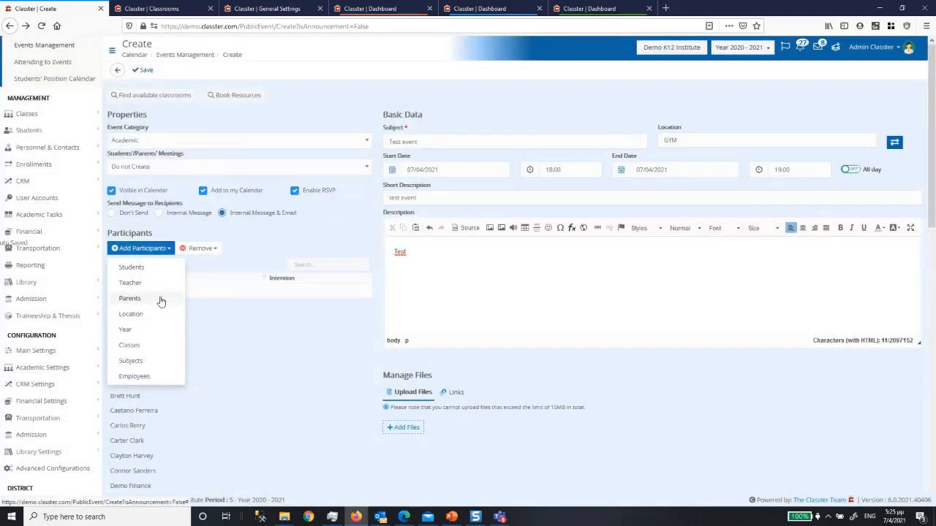
click(157, 299)
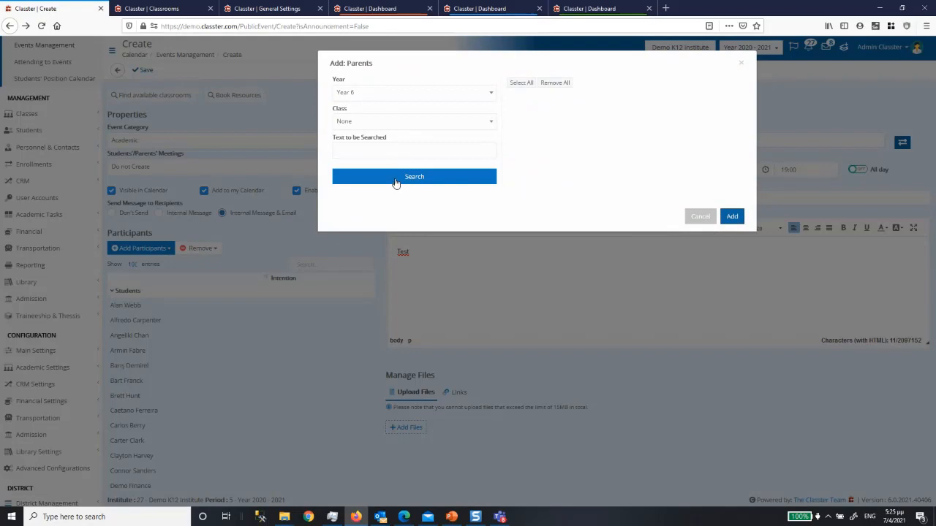
click(395, 177)
click(521, 83)
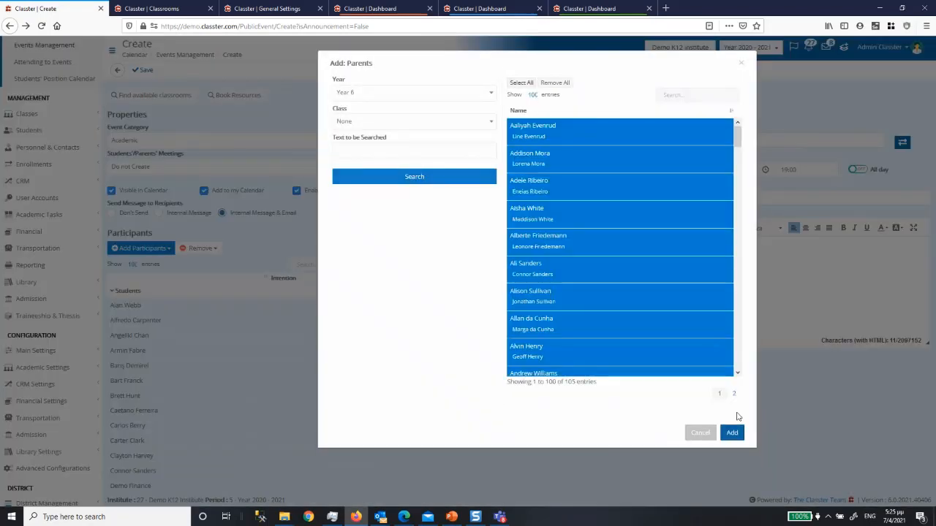
click(732, 433)
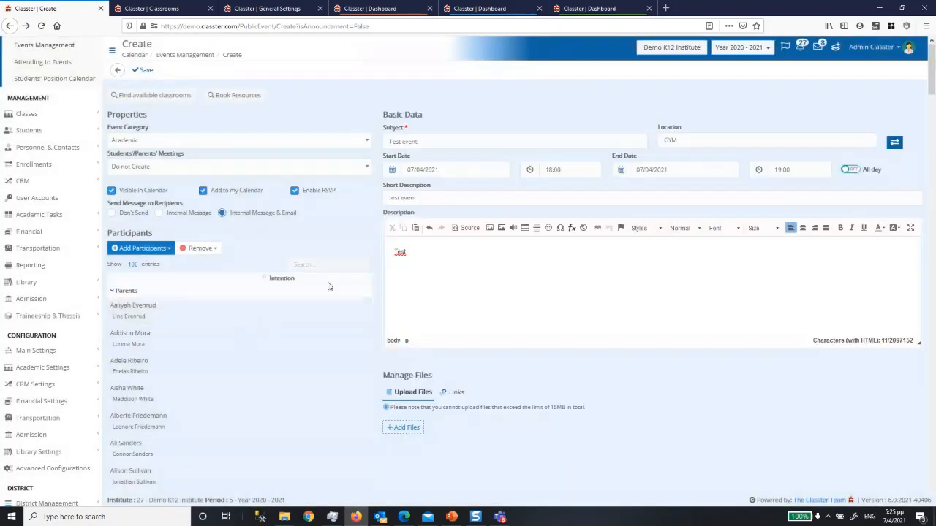
Check the participants list and set the event's Students'/Parents' Meetings option to Auto Create.
scroll(694, 255, down, 3)
scroll(646, 290, up, 2)
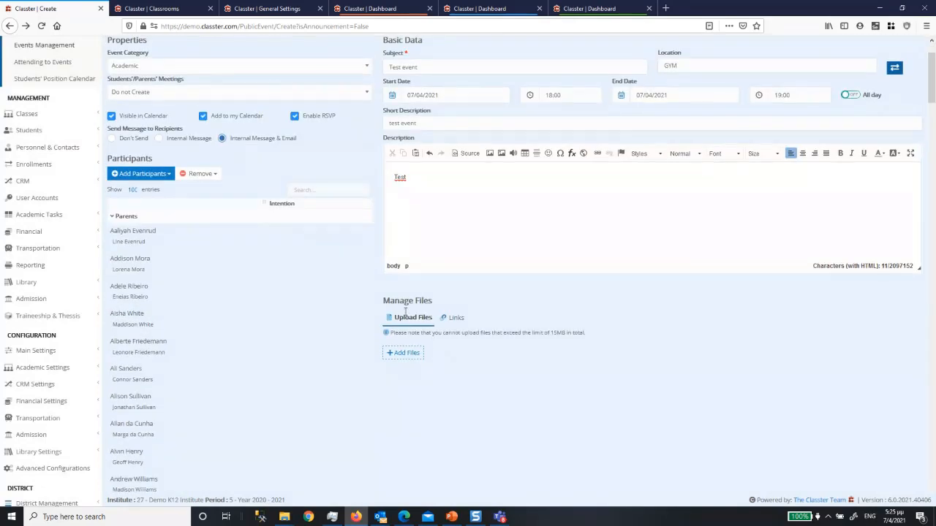
scroll(658, 241, up, 1)
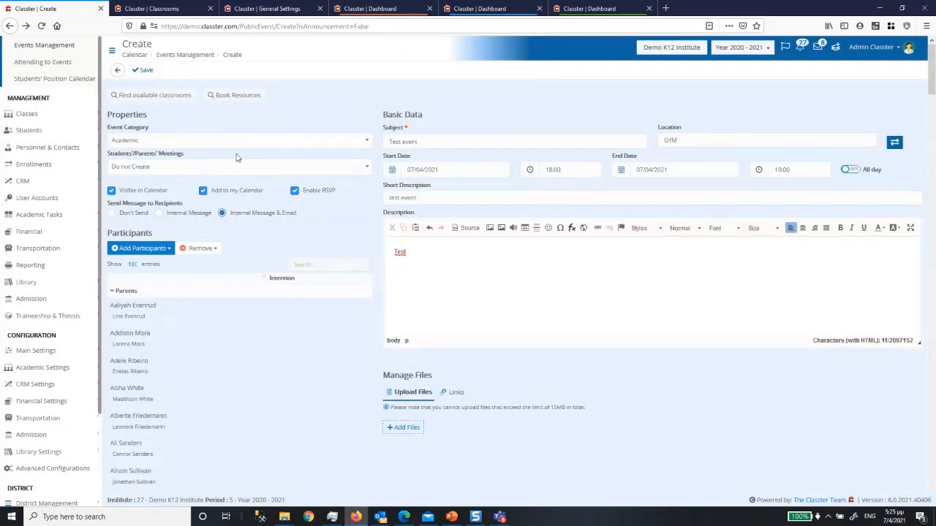
click(139, 168)
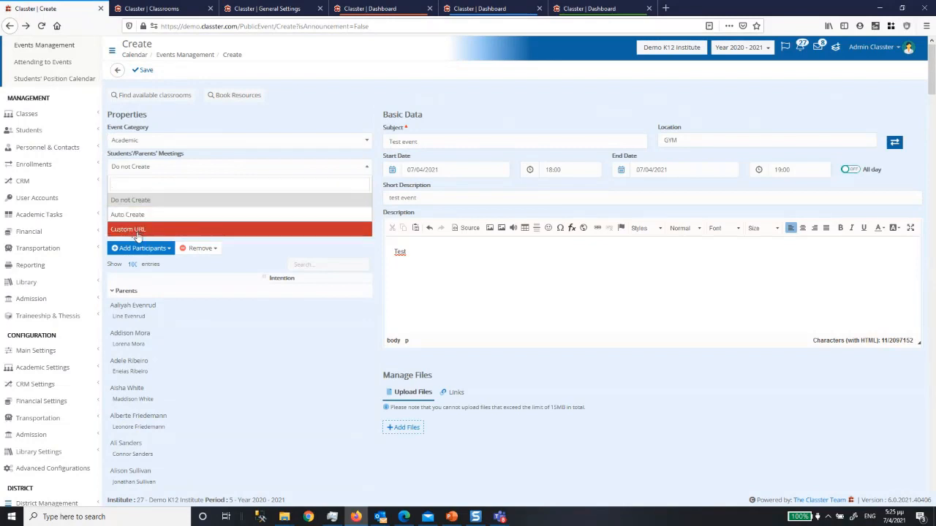
click(133, 214)
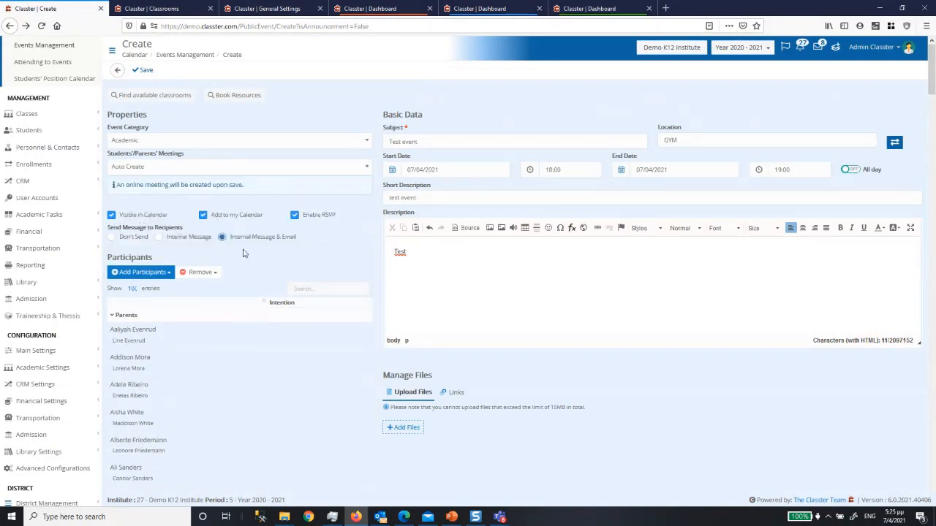
Save the new event and search the events list for entries dated 07/04/2021.
click(143, 73)
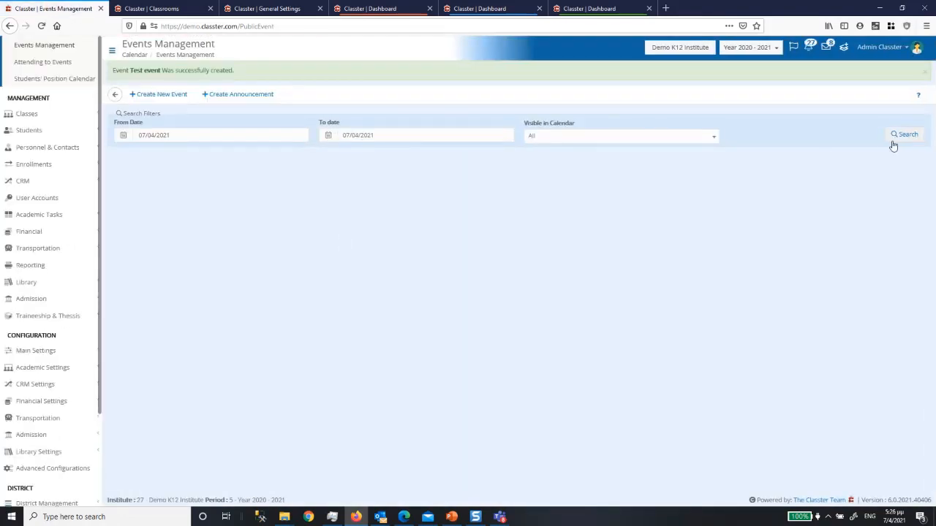
click(892, 141)
click(193, 96)
Start a new announcement and set its announcement category to Central Announcement.
click(234, 96)
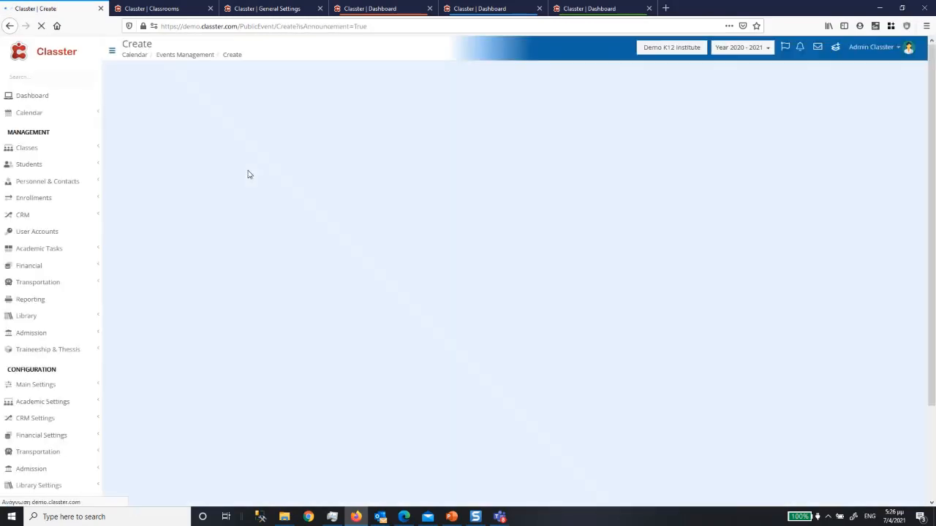
click(210, 121)
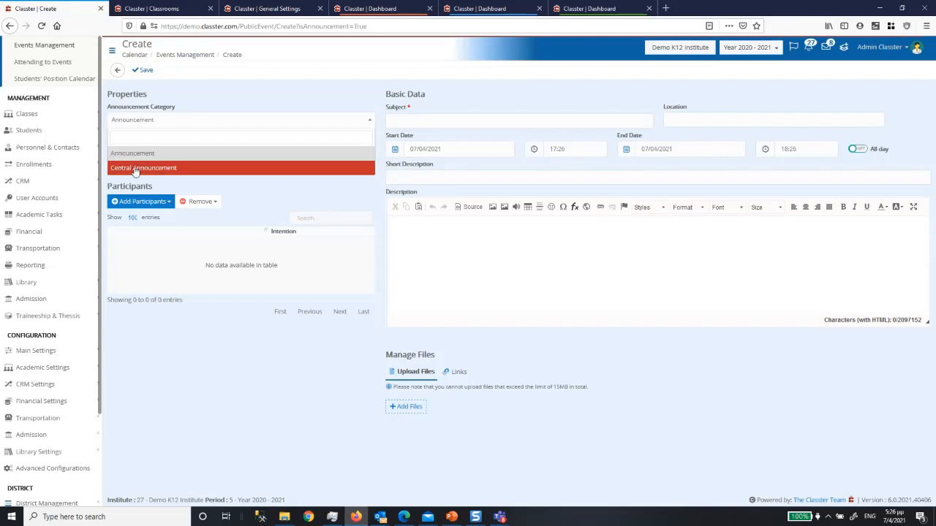
click(138, 168)
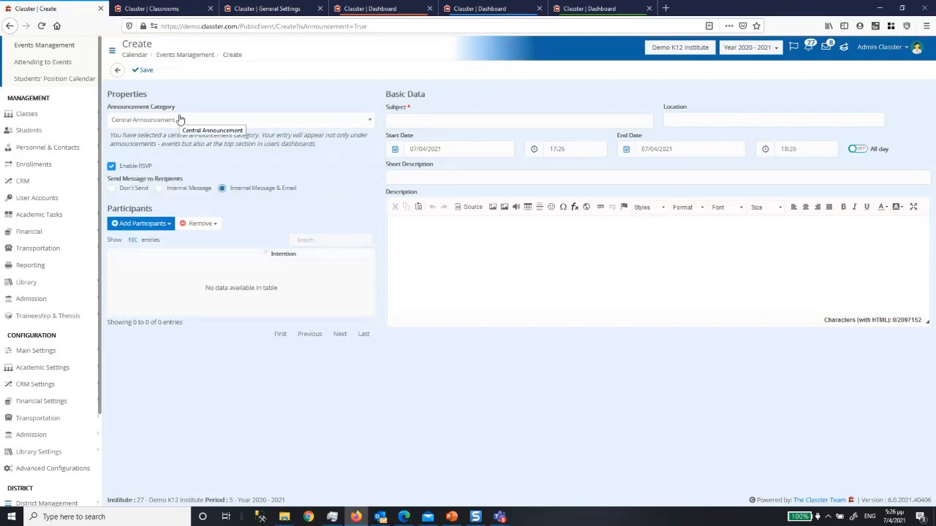
Enter the subject "This is an urgent announcement" and a few lines of placeholder text as the description.
click(422, 121)
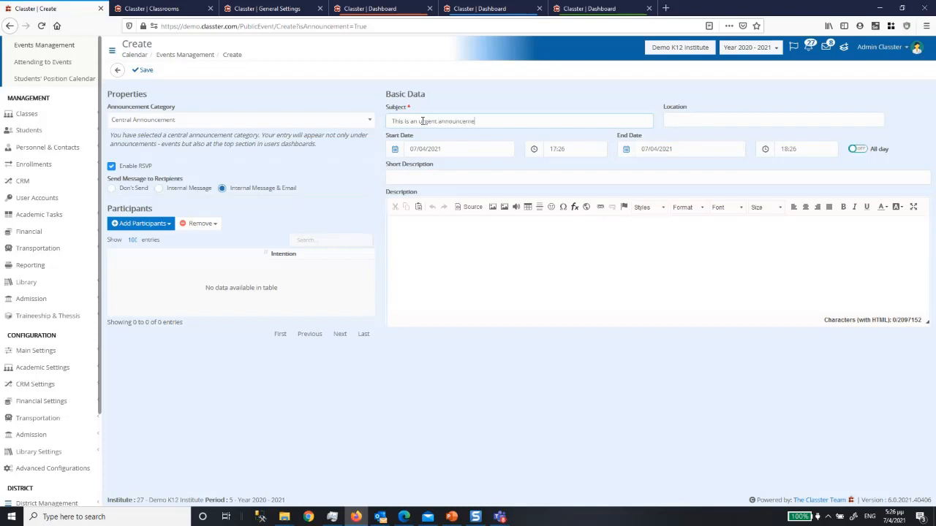
click(468, 244)
text(s)
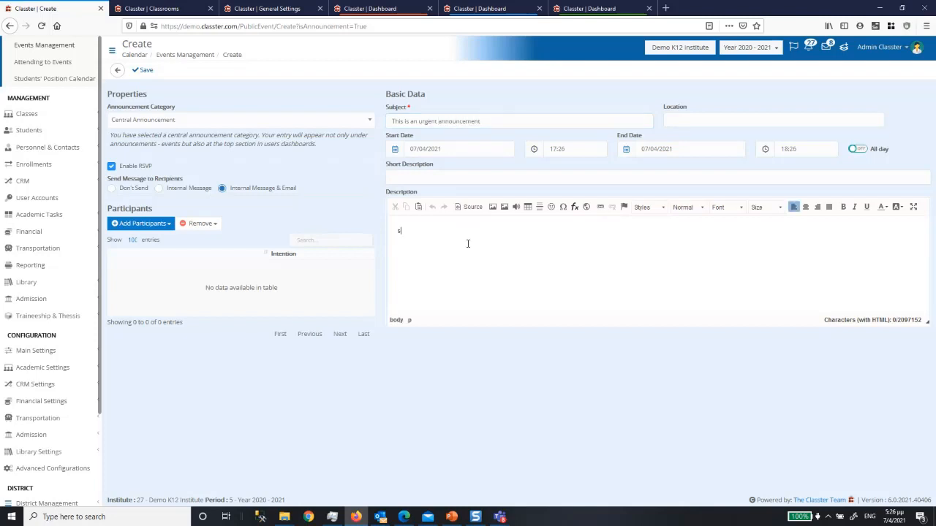
text(fksdlfjklsd)
key(Return)
text(sdfklj)
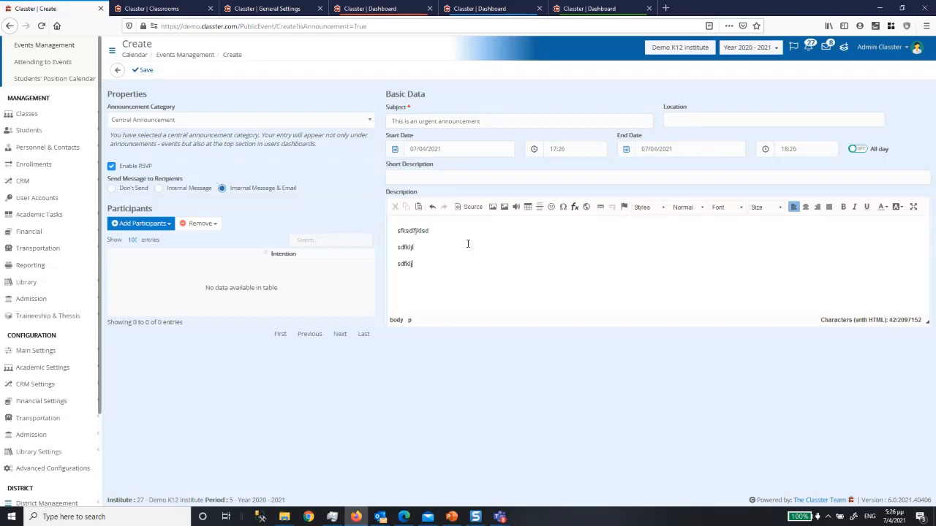
Add all locations, from Childcare Centers to Senior Secondary School, as participants and save the announcement.
click(166, 224)
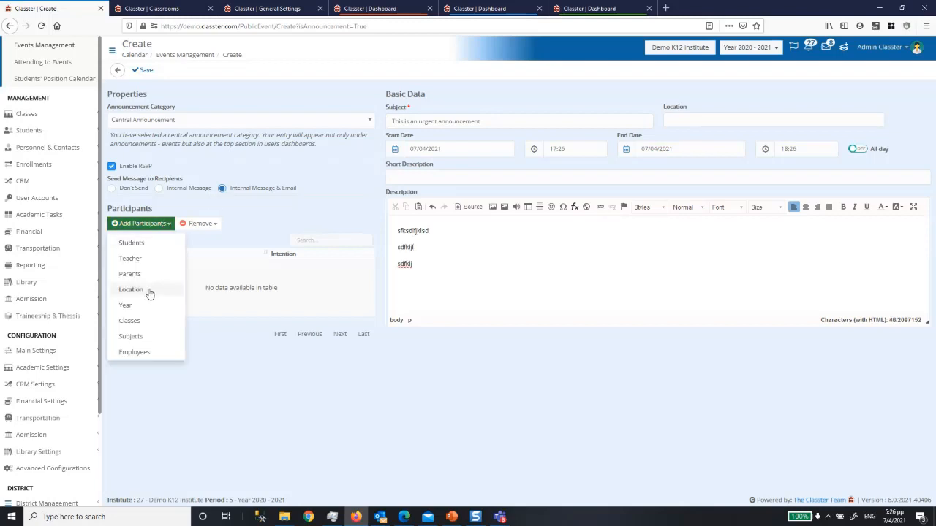
click(146, 291)
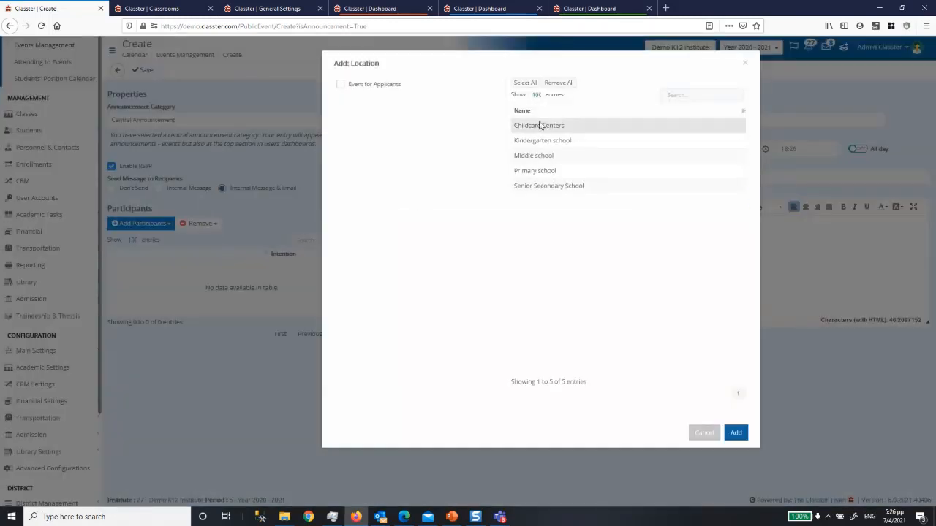
click(538, 126)
shift+click(547, 186)
click(735, 432)
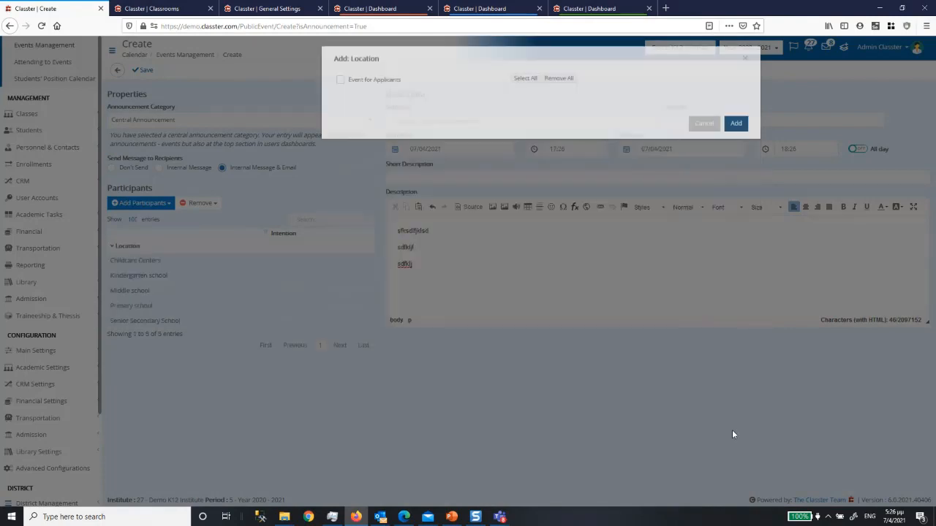
click(144, 70)
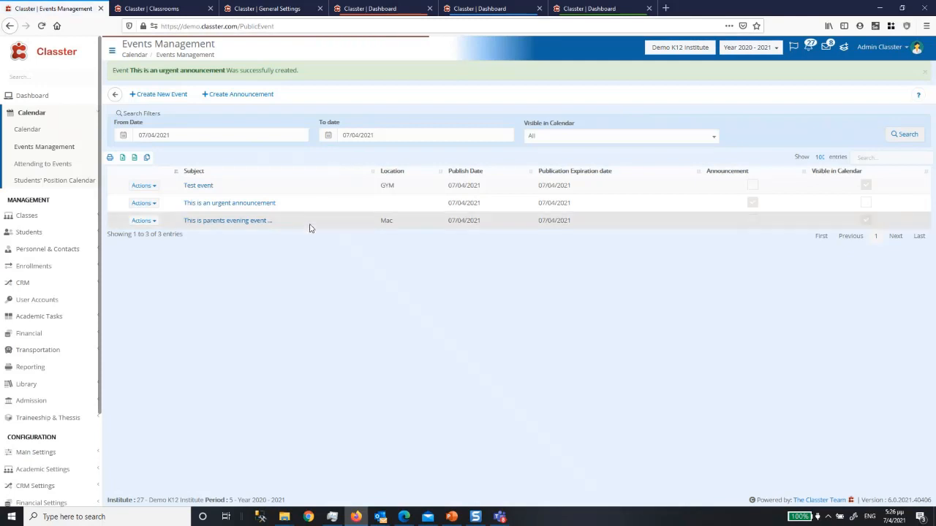
Refresh the parent's dashboard and examine the urgent announcement banner and the calendar.
click(594, 9)
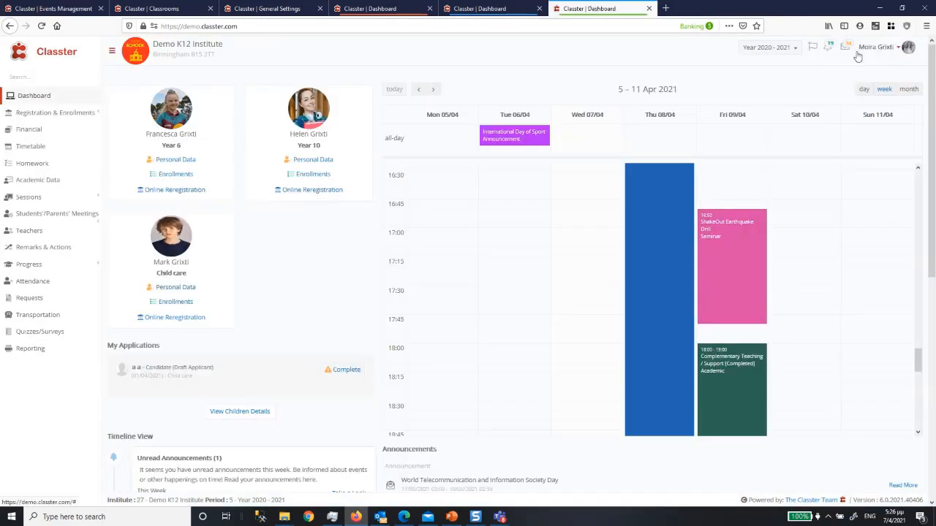
click(797, 54)
click(778, 65)
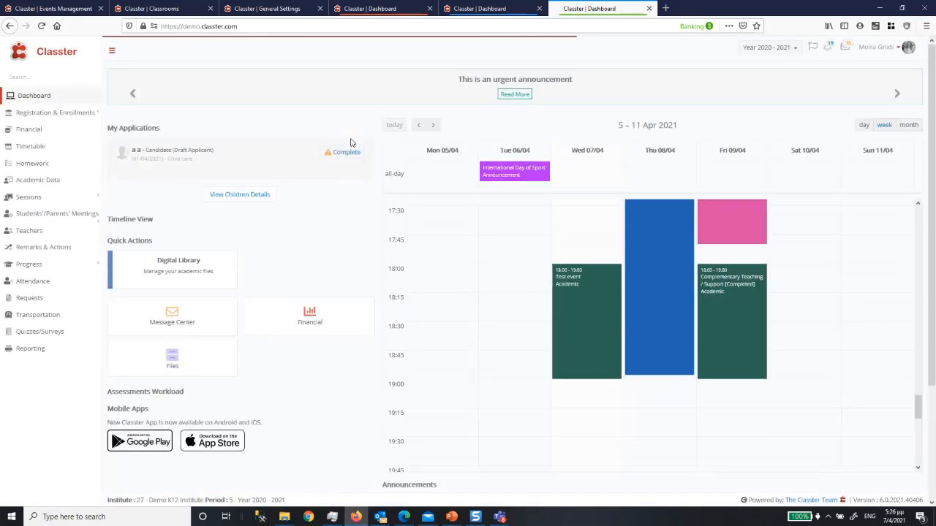
drag(446, 88, 425, 89)
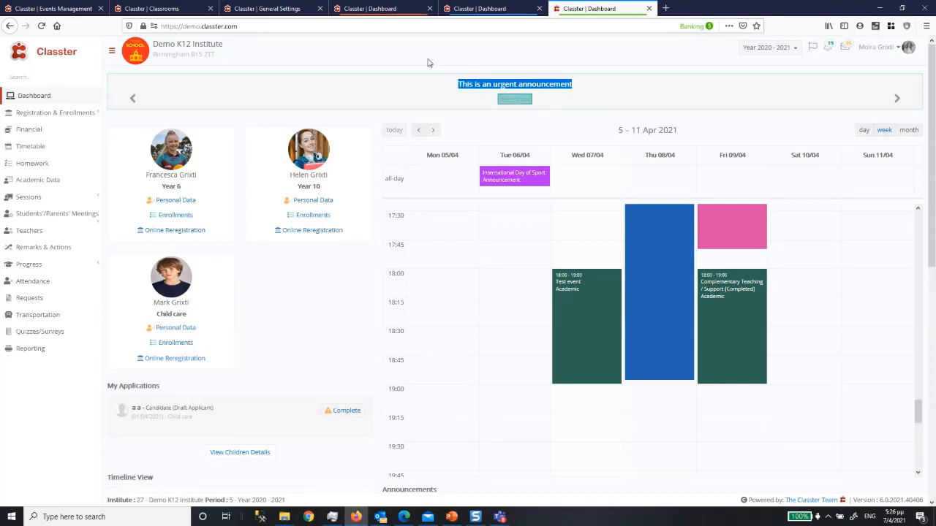
Open the Calendar Categories list in the CRM dropdown lists and inspect the Central Announcement category's type, closing it without changes.
click(148, 9)
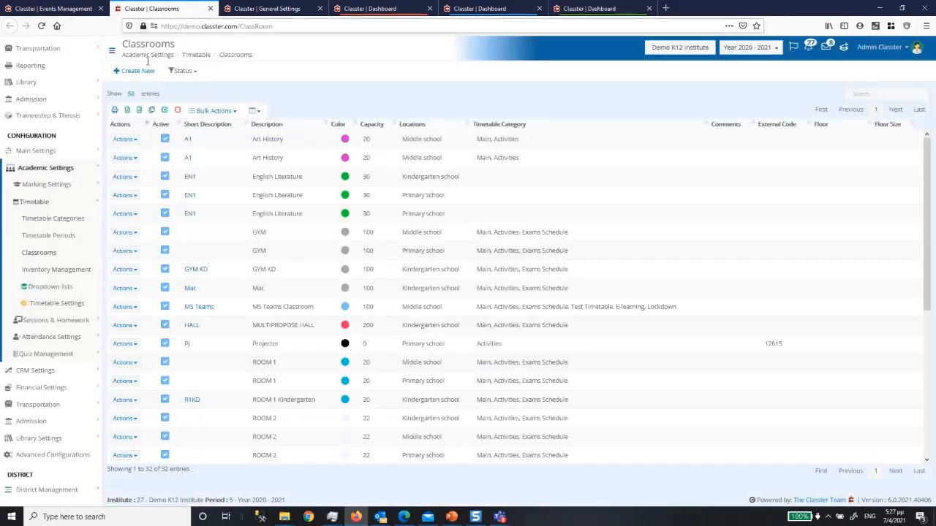
click(53, 371)
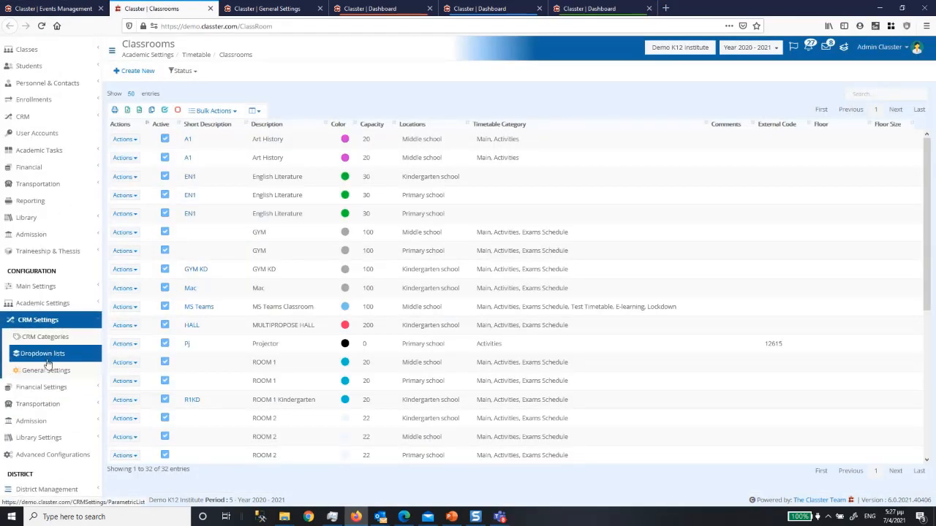
click(46, 357)
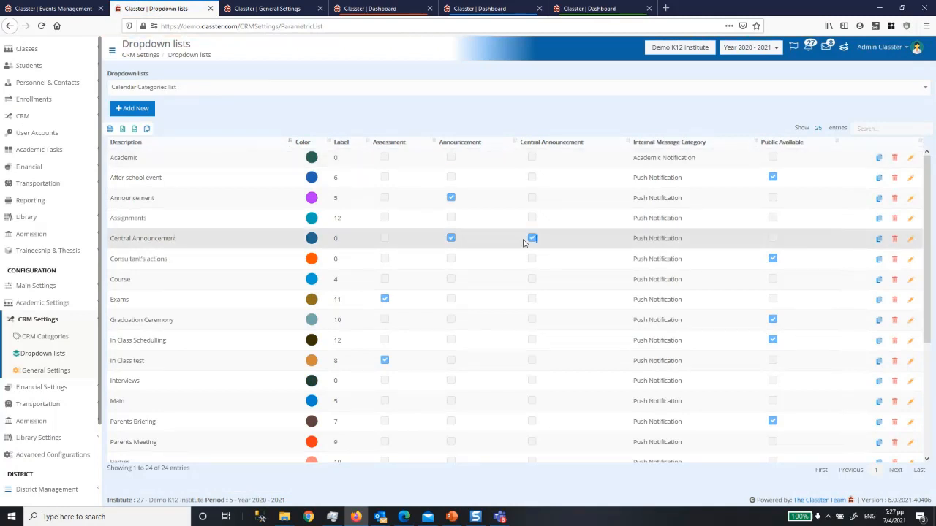
click(909, 242)
drag(443, 134, 381, 134)
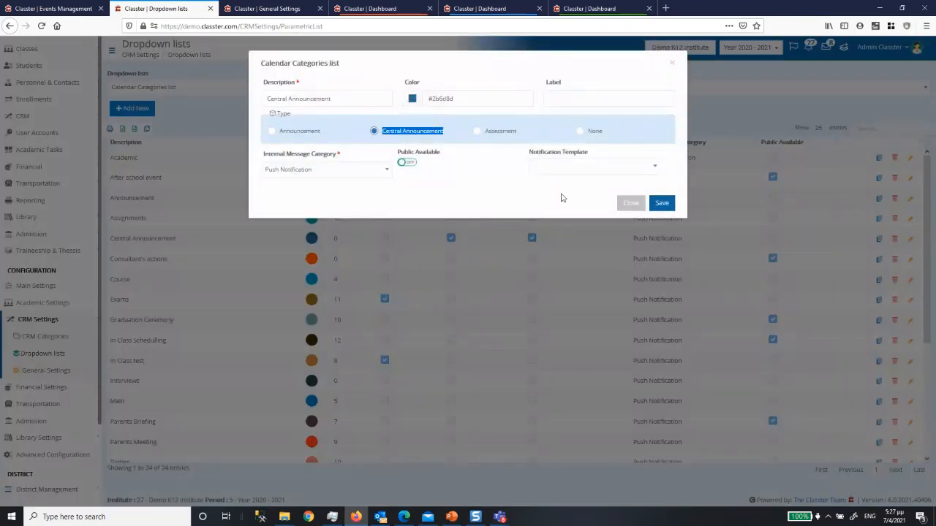
click(638, 205)
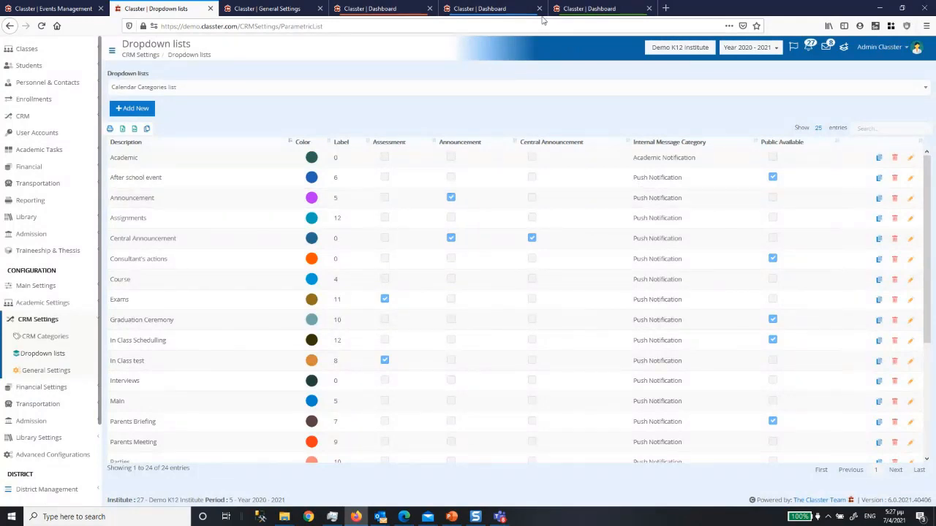
Review the parent's dashboard, including its timeline and announcements, and return to the admin's events list.
click(580, 11)
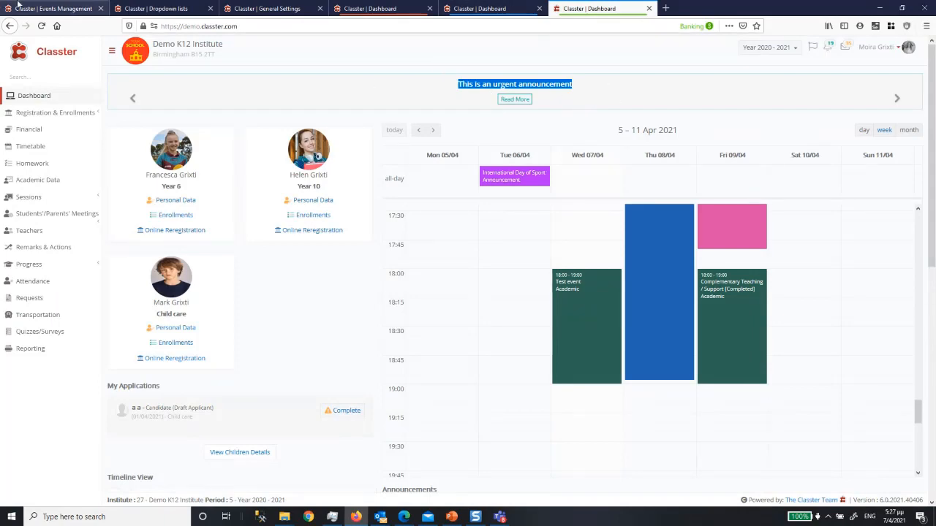
scroll(307, 338, down, 6)
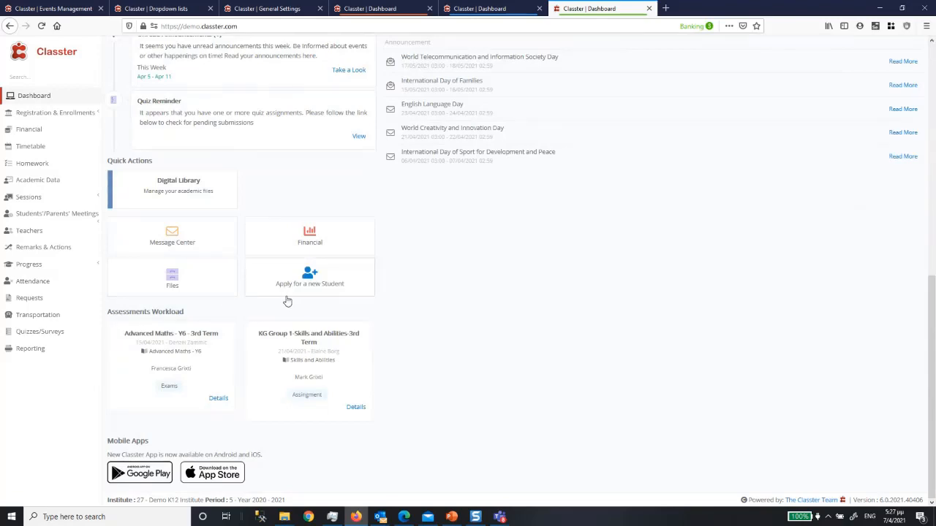
scroll(501, 234, up, 3)
scroll(503, 239, up, 2)
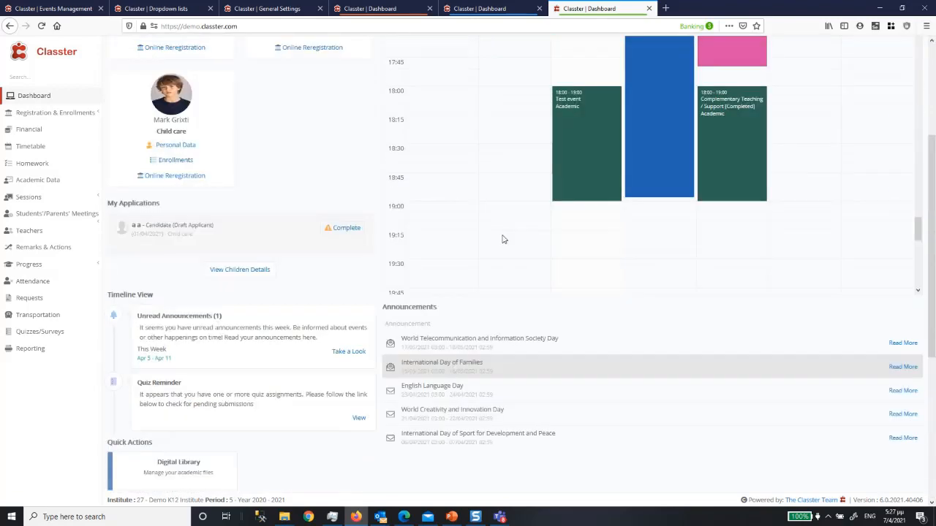
scroll(502, 239, up, 3)
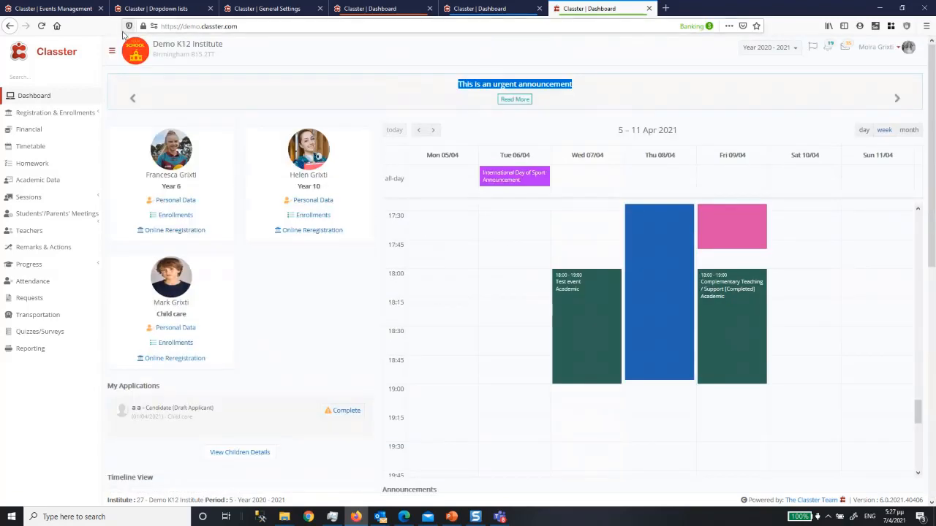
click(48, 10)
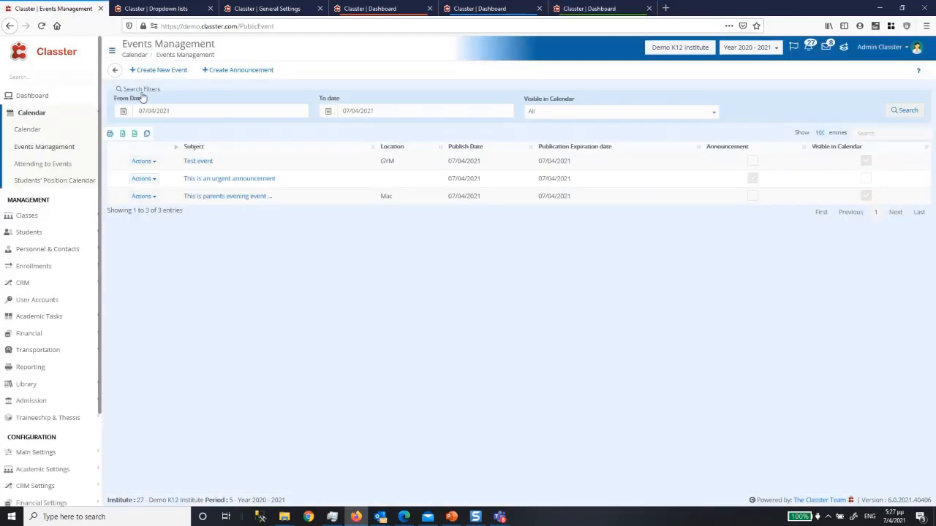
Open Test event from the parent's dashboard calendar and set the RSVP to Going for both the parent and the child.
click(604, 13)
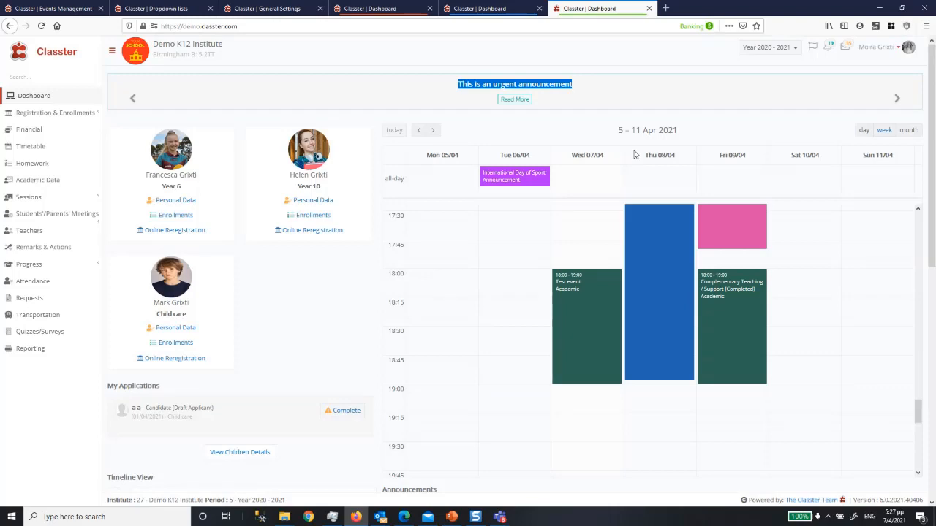
click(596, 305)
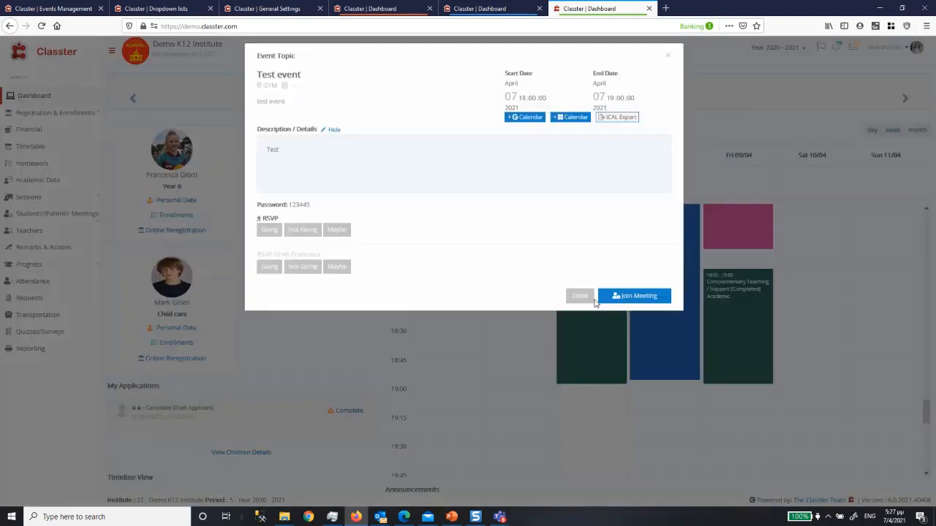
click(304, 240)
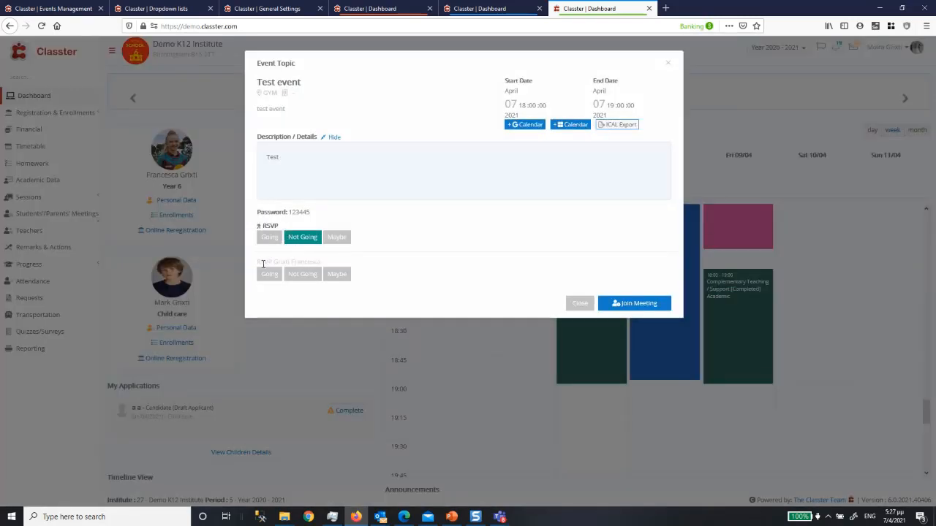
triple_click(283, 265)
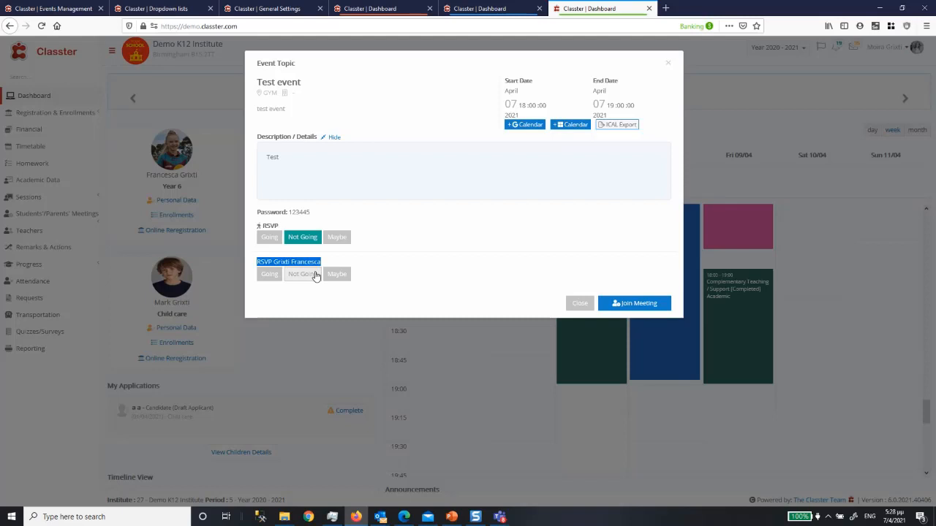
click(269, 238)
click(269, 274)
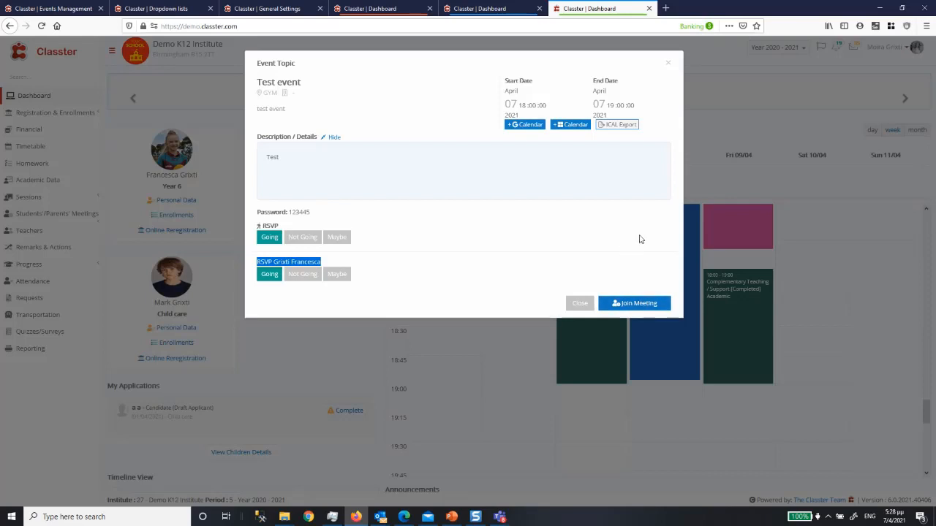
Try joining the event's online meeting and cancel the Zoom file download.
click(625, 301)
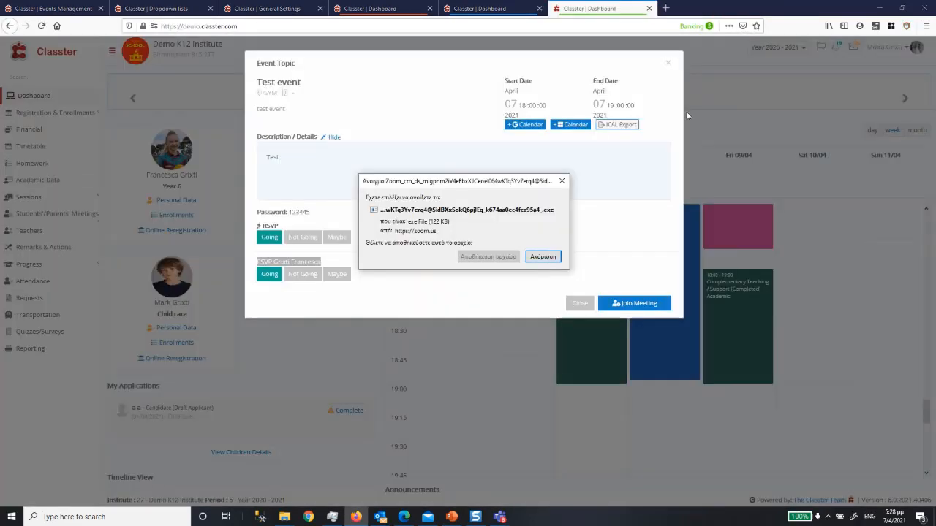
click(543, 256)
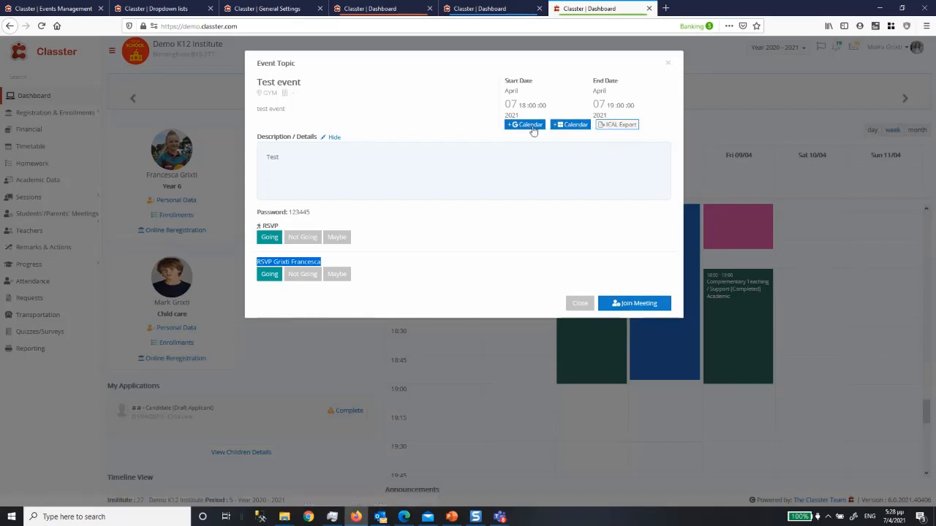
Check the event's options for adding it to Outlook and Google calendars, closing each page that opens.
click(567, 125)
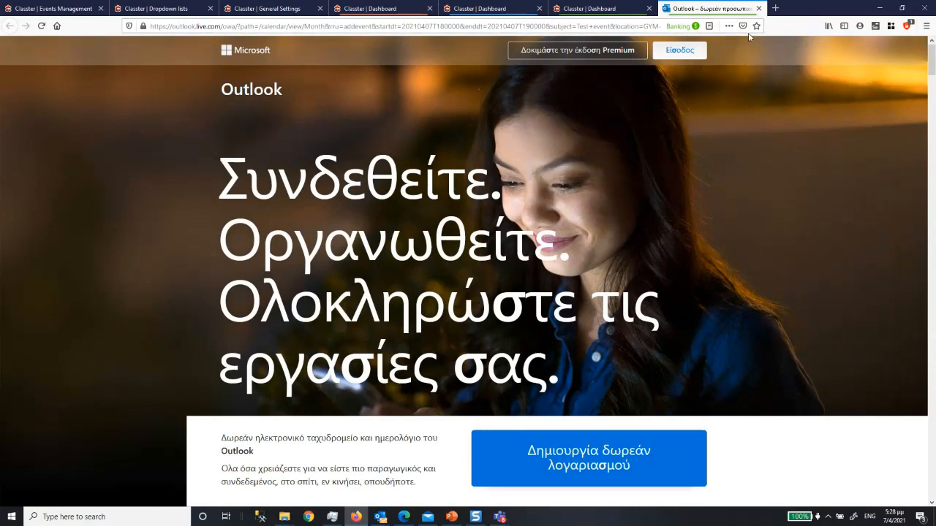
click(758, 8)
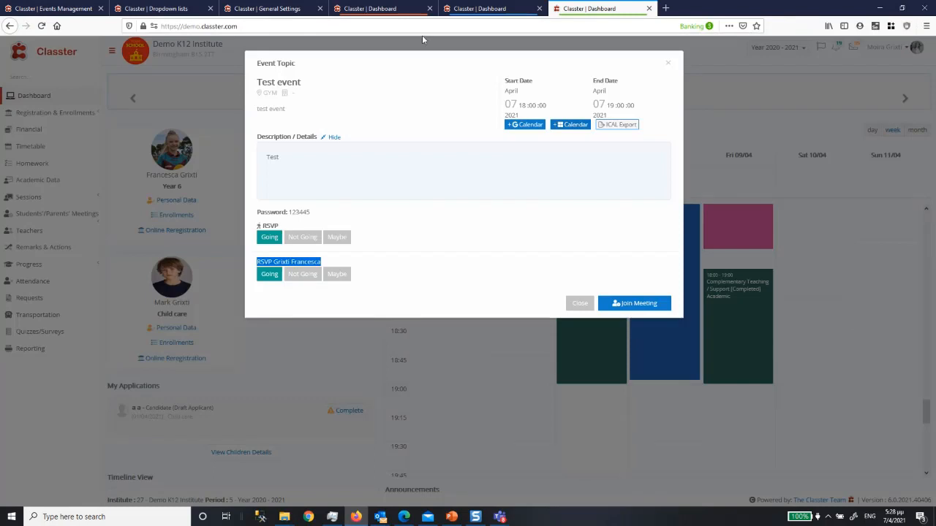
click(520, 128)
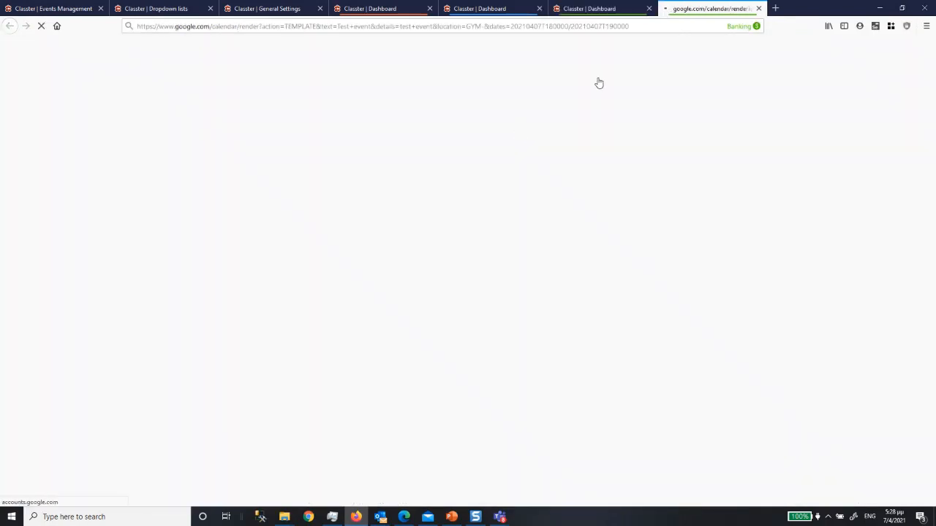
click(759, 9)
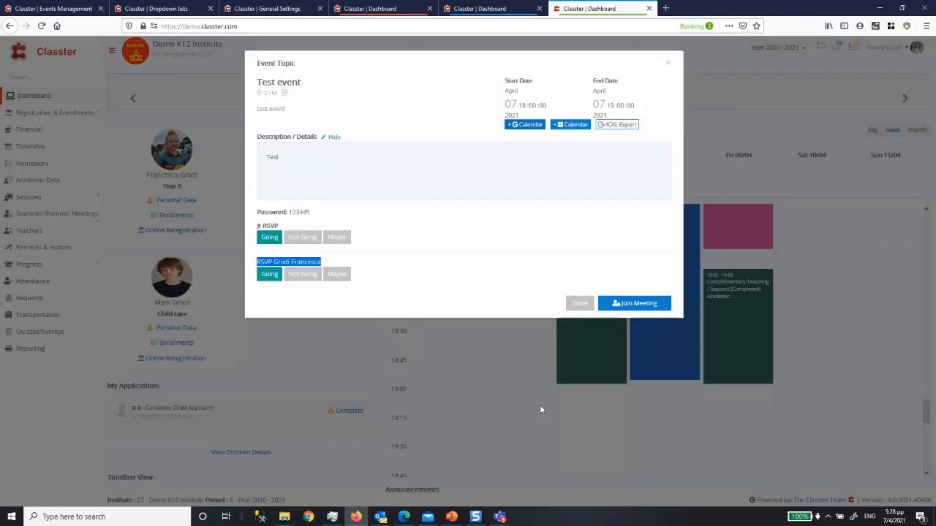
Check the Mail app's inbox for the event notification and close the event's details in the parent's dashboard.
click(427, 517)
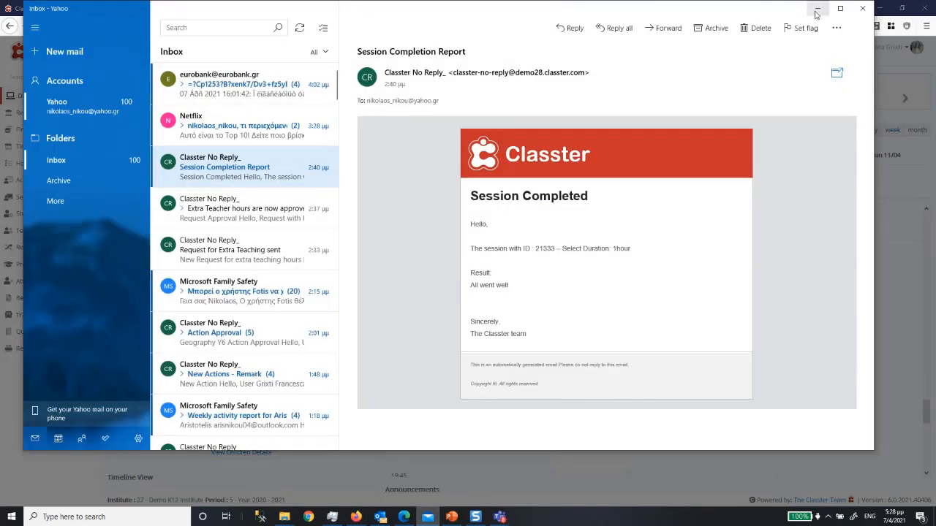
click(817, 12)
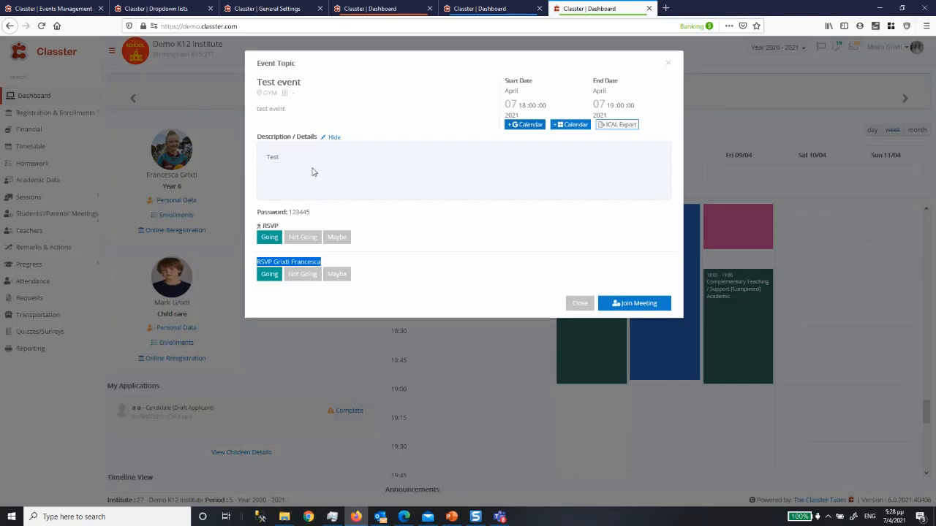
click(578, 303)
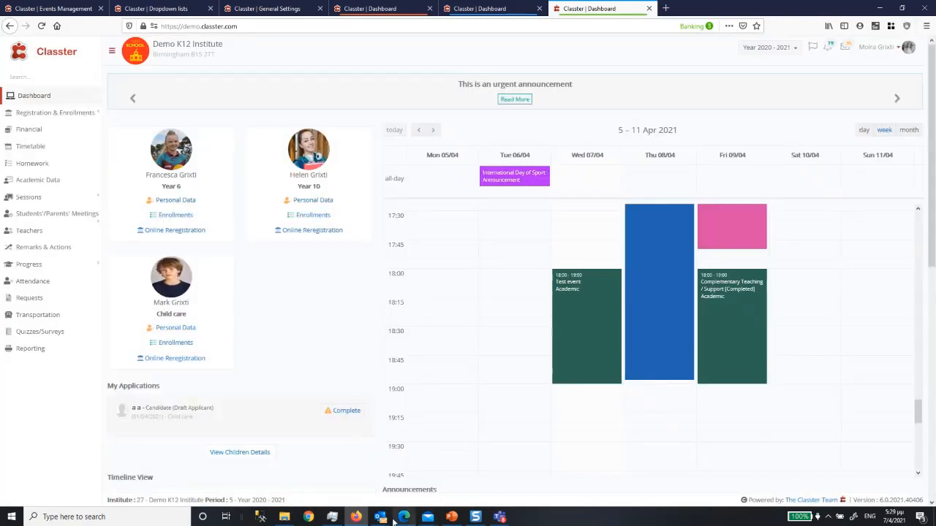
Switch to Outlook and open the Test event notification email among the Other messages in the inbox.
click(364, 520)
click(377, 519)
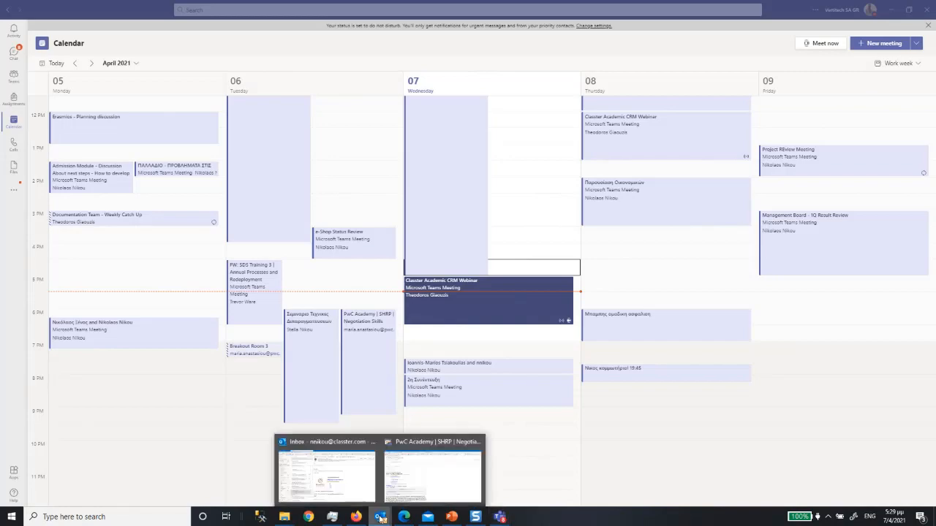
click(343, 490)
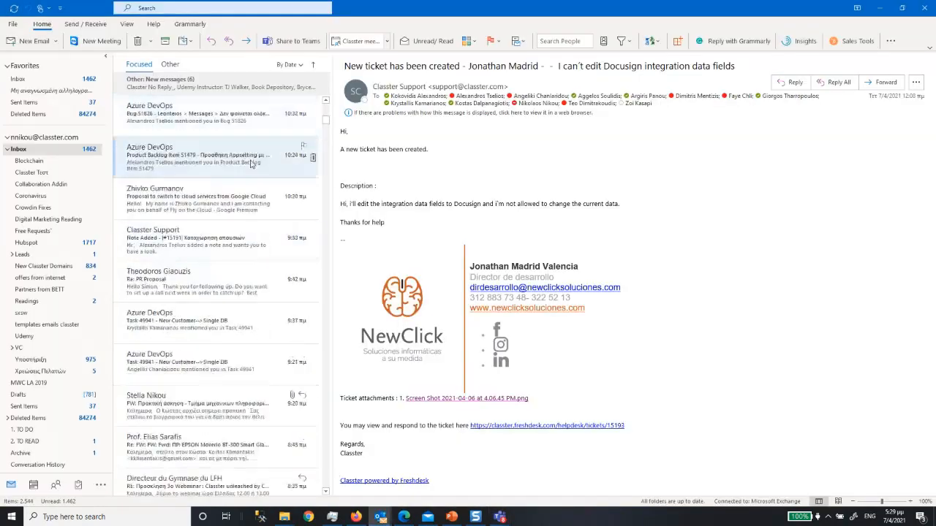
click(170, 65)
click(210, 108)
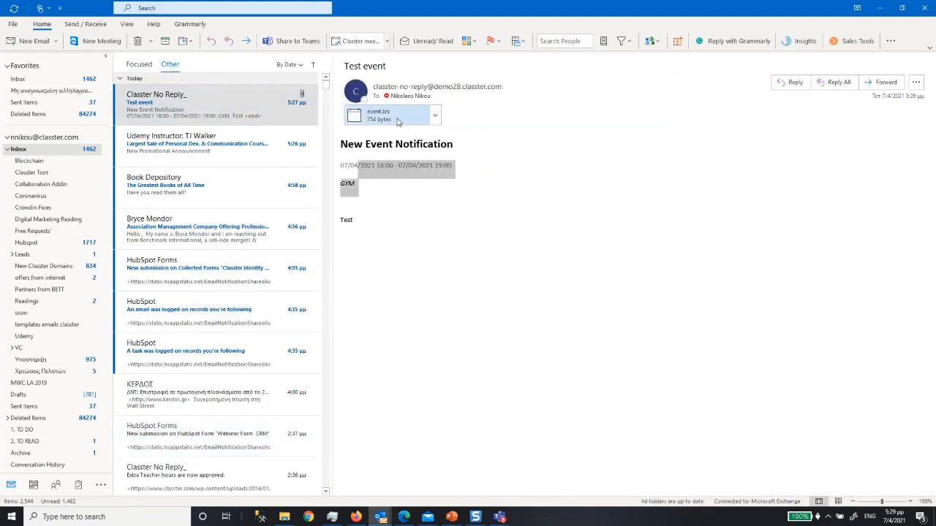
Preview the email's event.ics attachment, review the notification text, and return to Classter in the browser.
click(420, 115)
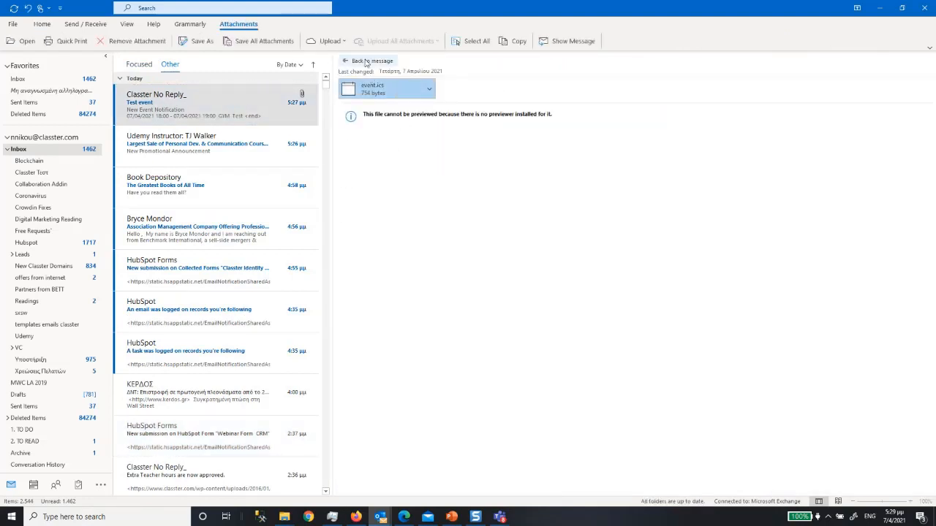
click(368, 62)
drag(367, 223, 332, 158)
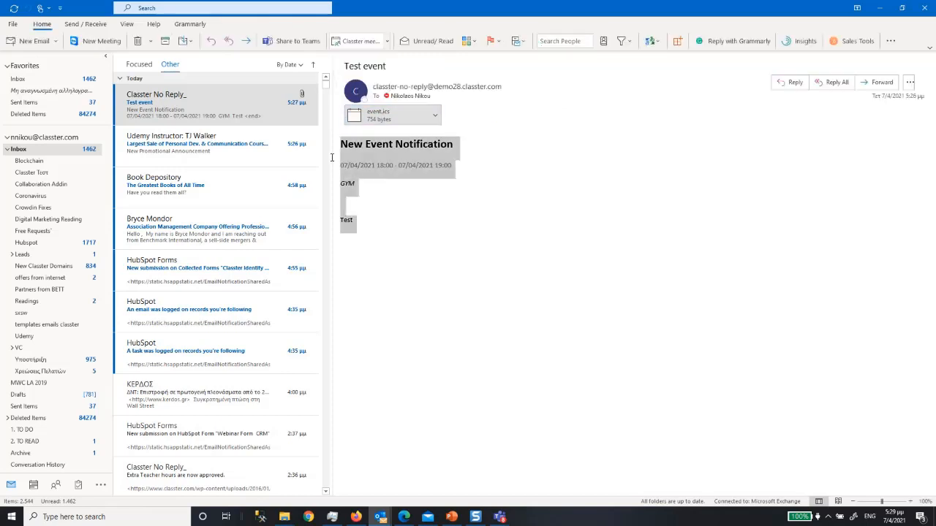
click(880, 9)
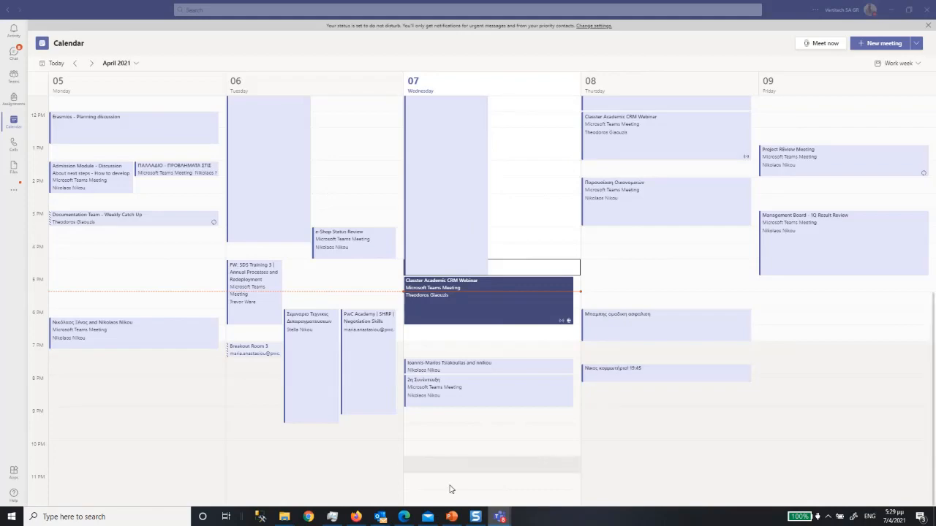
click(361, 520)
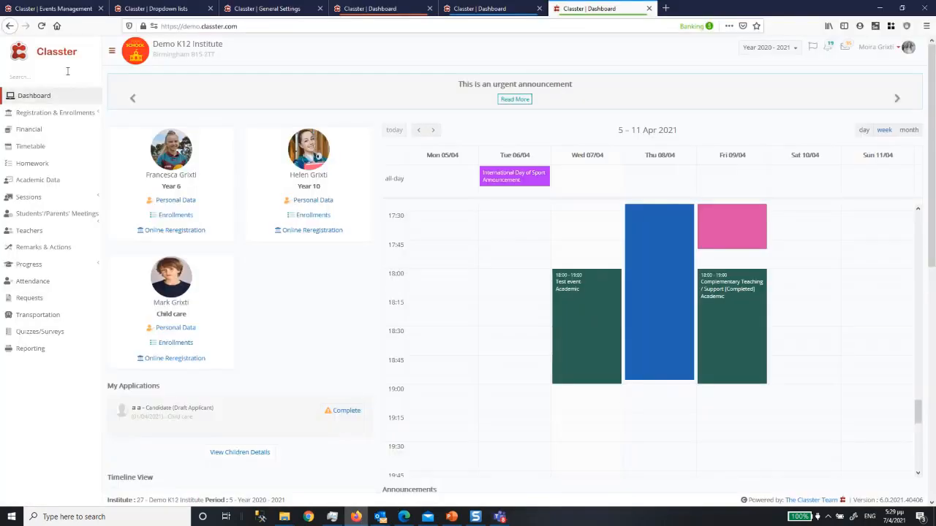
Open Templates Editing, look through the types available for a new template without a category filter, and close the form unsaved.
click(46, 9)
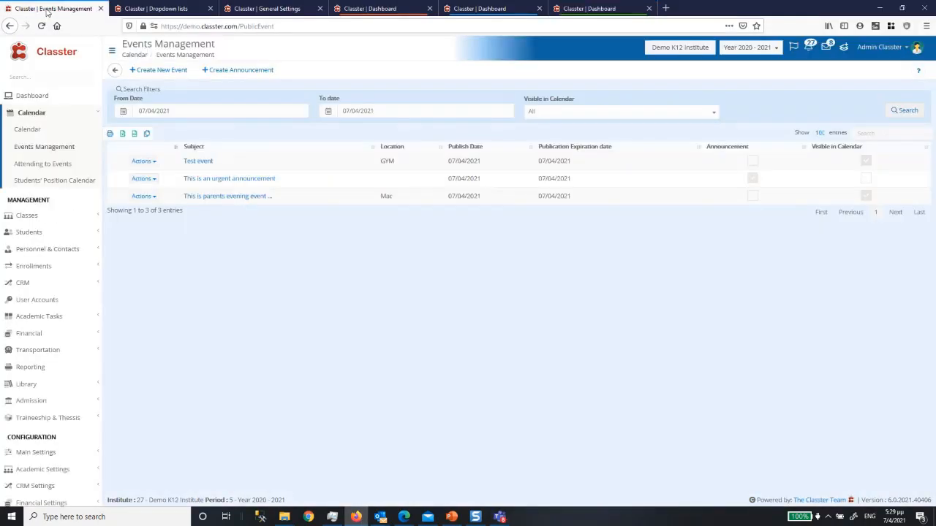
click(140, 8)
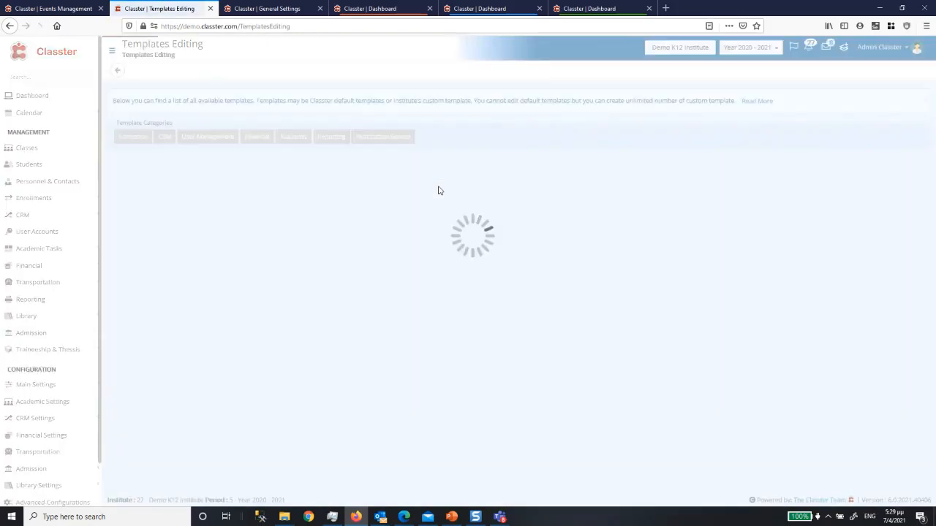
click(133, 158)
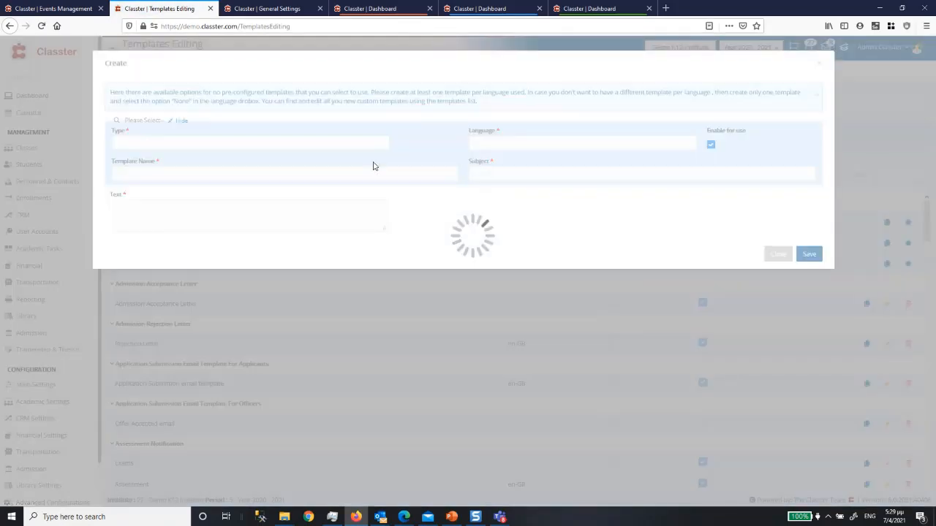
click(153, 146)
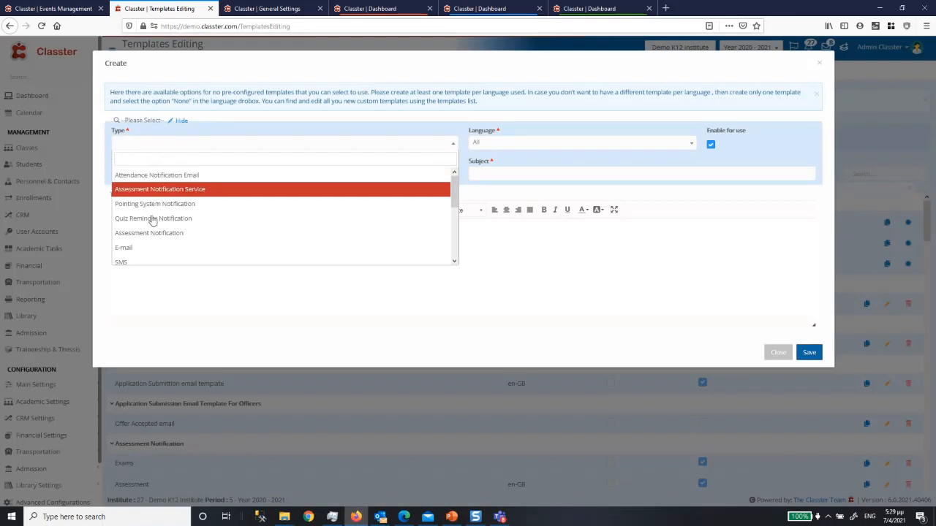
scroll(153, 220, down, 5)
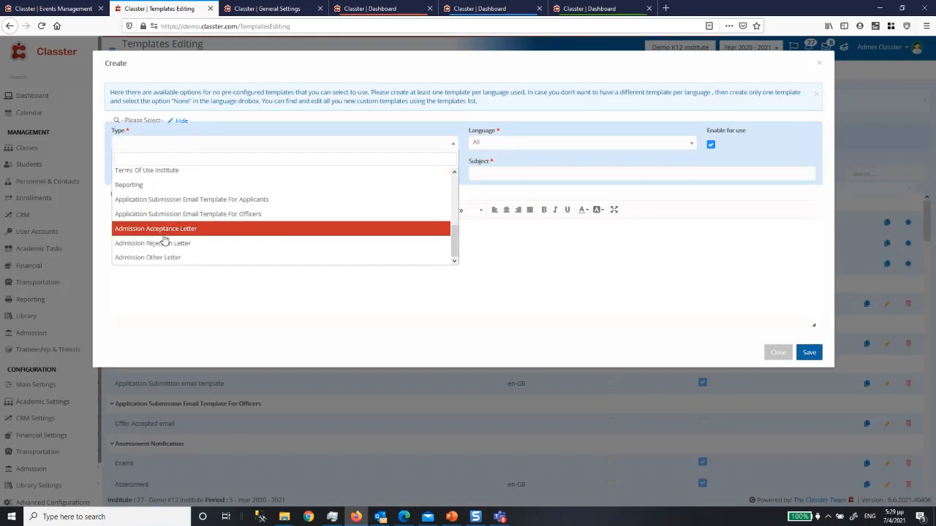
scroll(164, 241, up, 5)
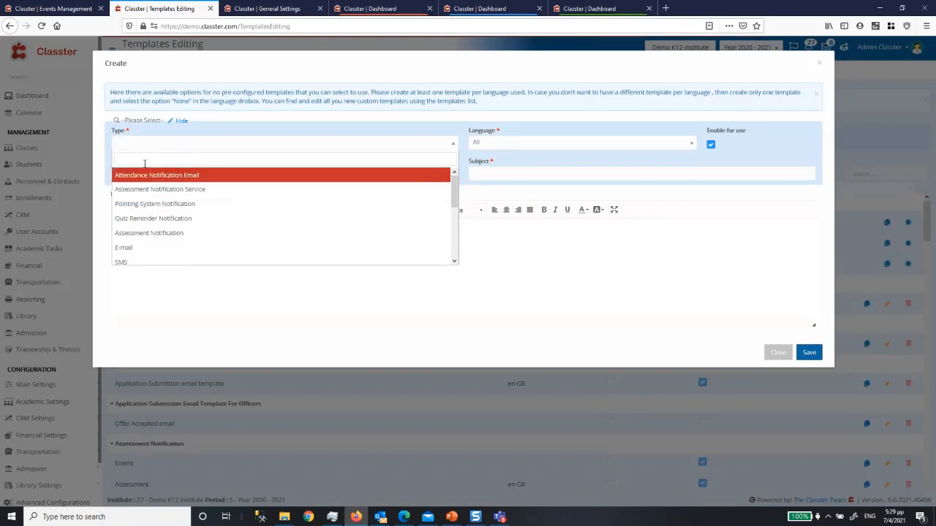
scroll(217, 208, down, 5)
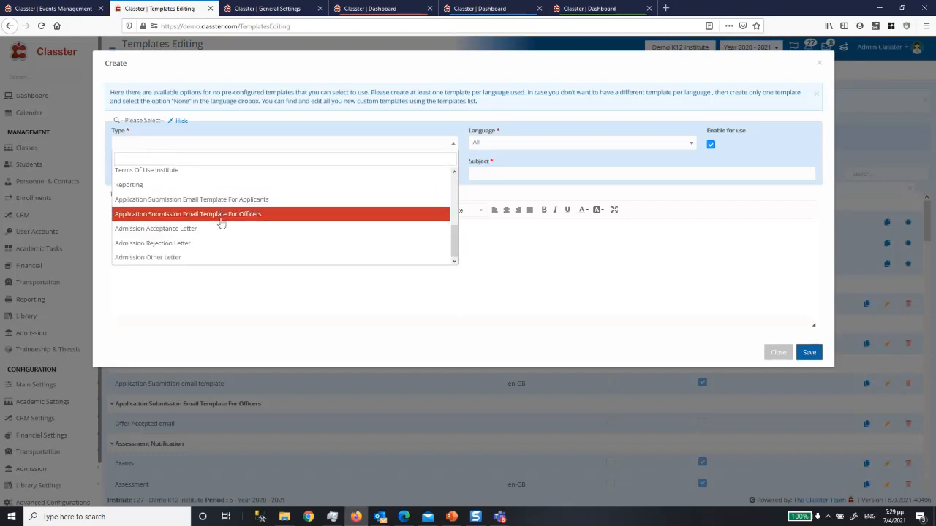
drag(454, 245, 439, 176)
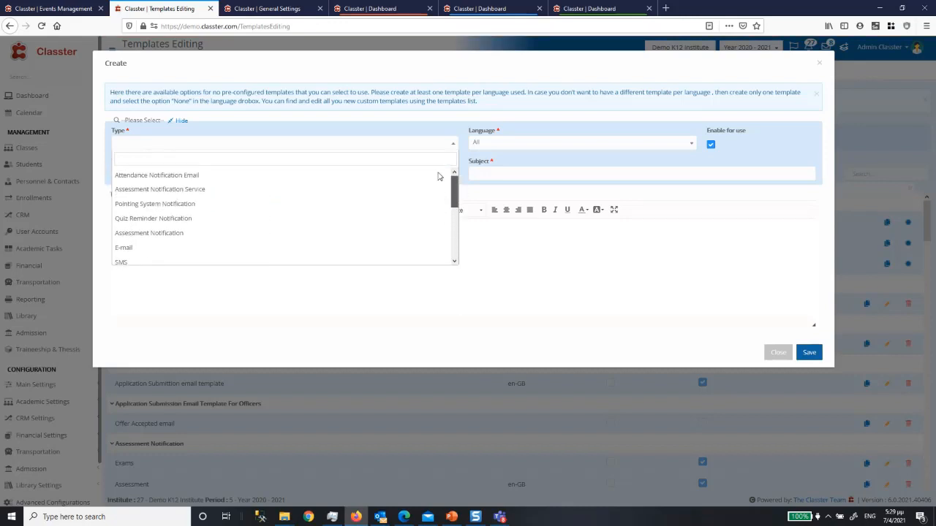
click(777, 353)
Filter templates by CRM, examine the fields a new Public Events template offers, and close the form unsaved.
click(161, 136)
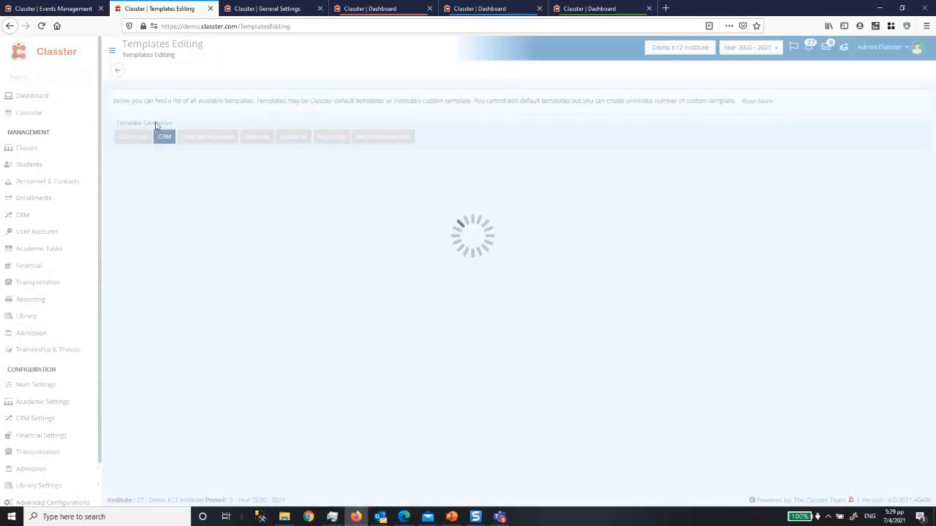
click(130, 159)
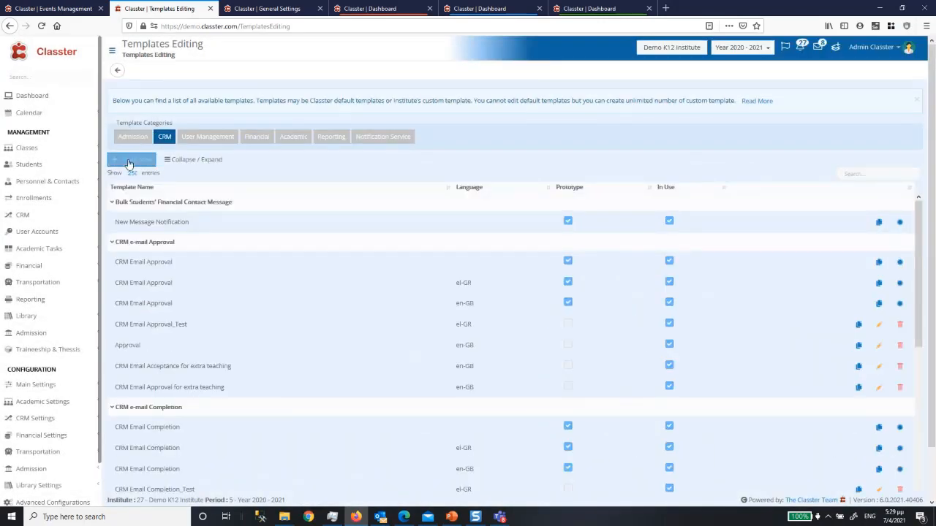
click(154, 145)
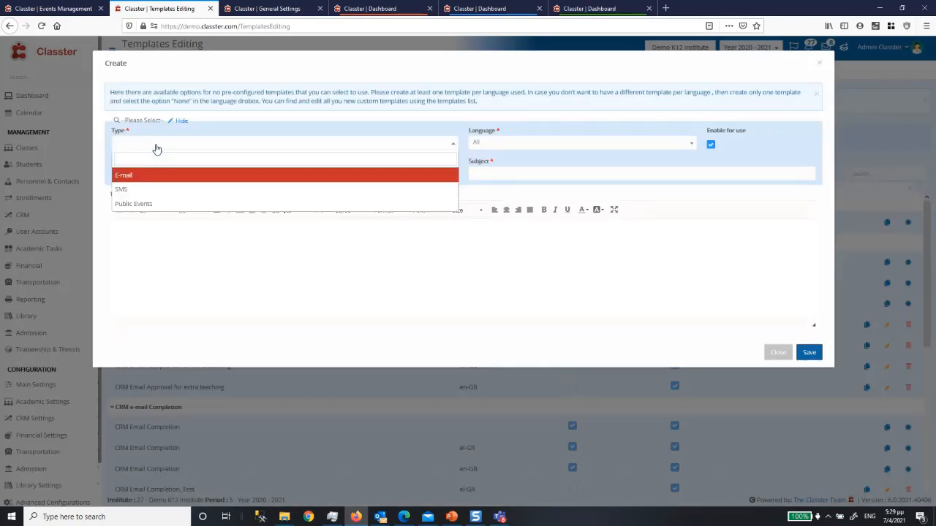
click(148, 204)
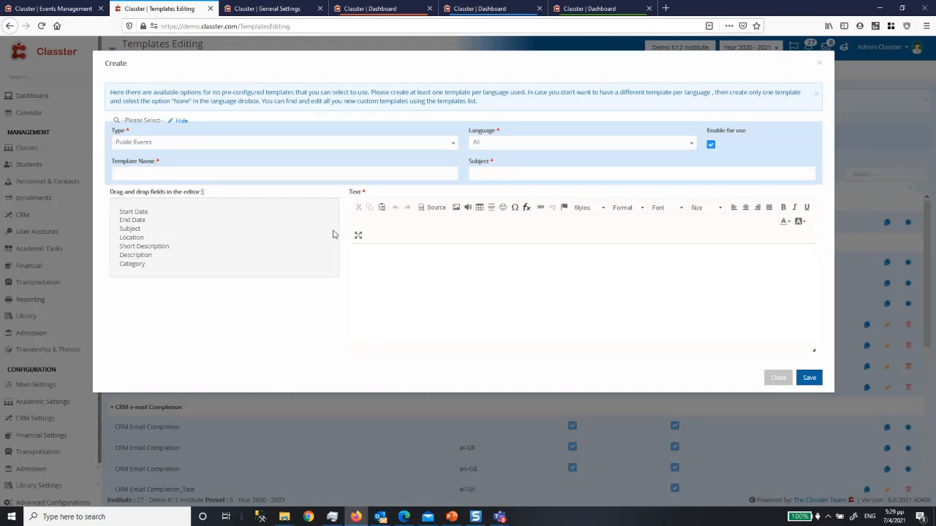
click(781, 376)
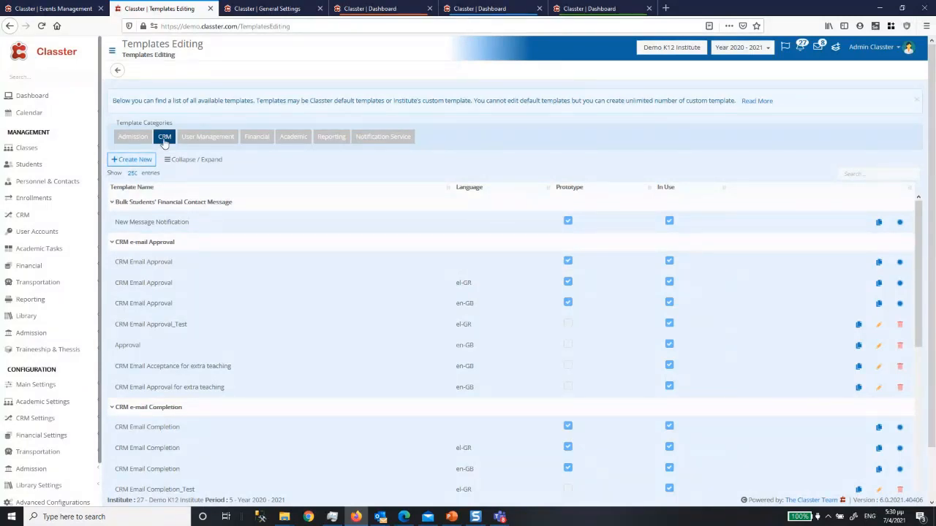
Recheck the types offered for a new CRM template, close the form unsaved, and clear the CRM category filter.
click(120, 160)
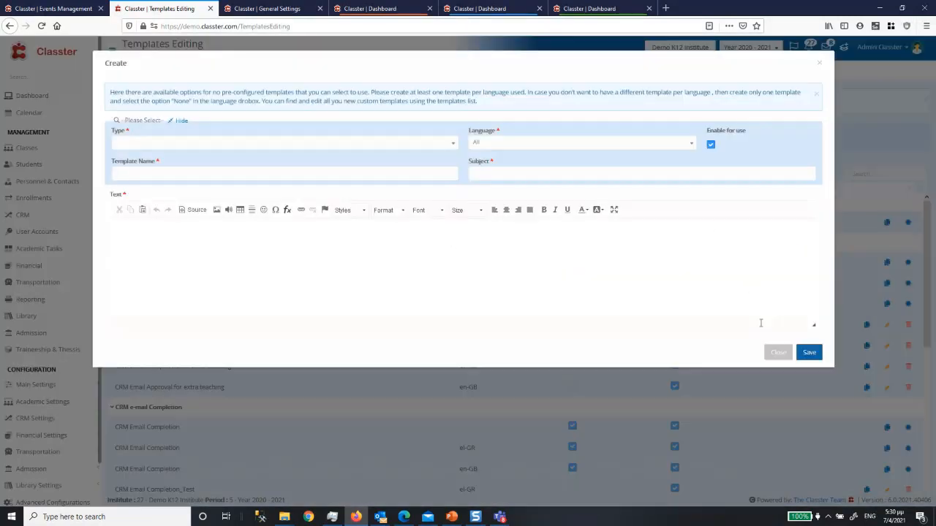
click(777, 353)
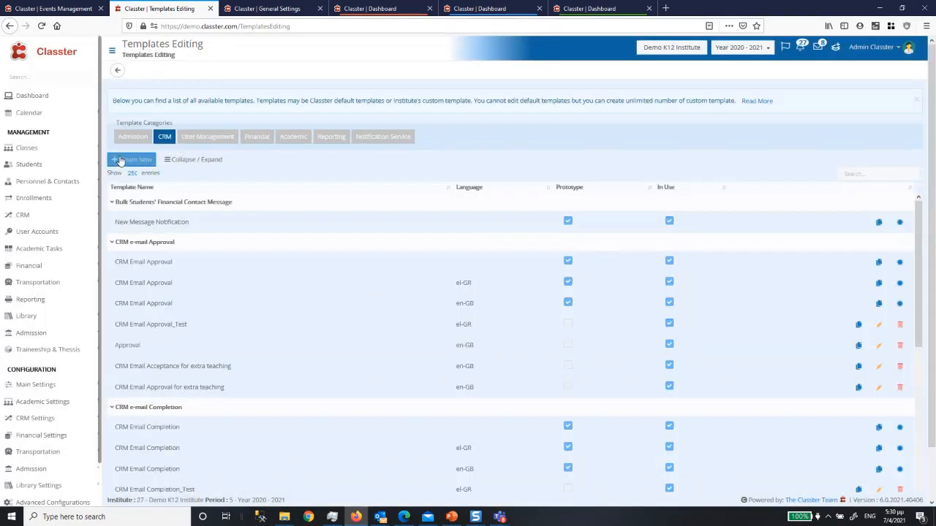
click(121, 160)
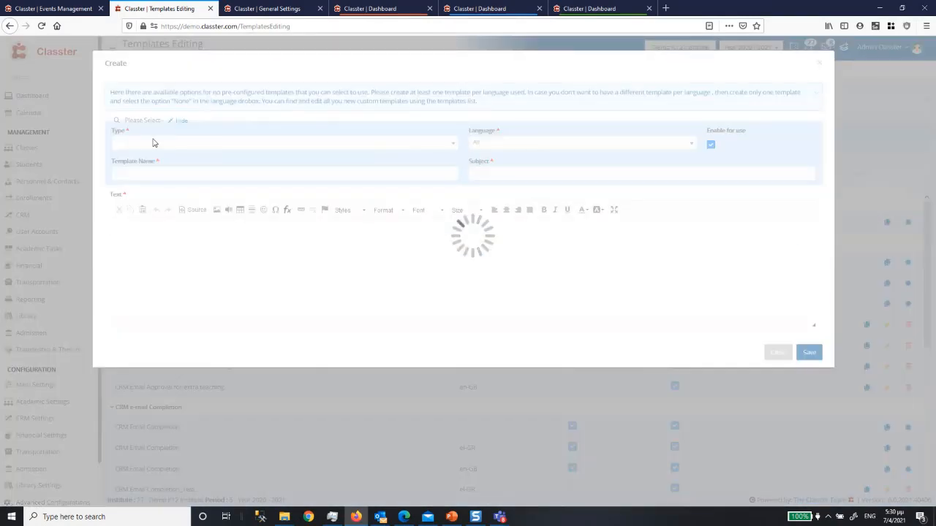
click(152, 143)
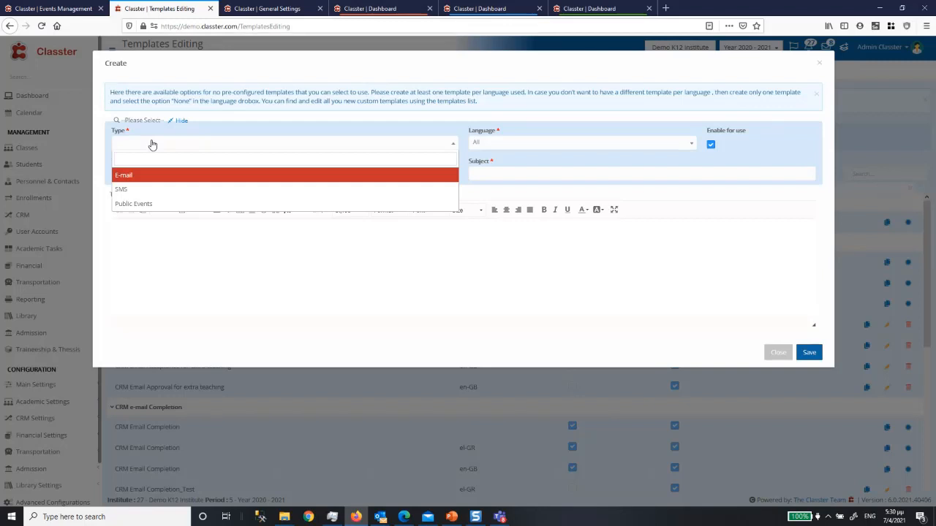
click(783, 363)
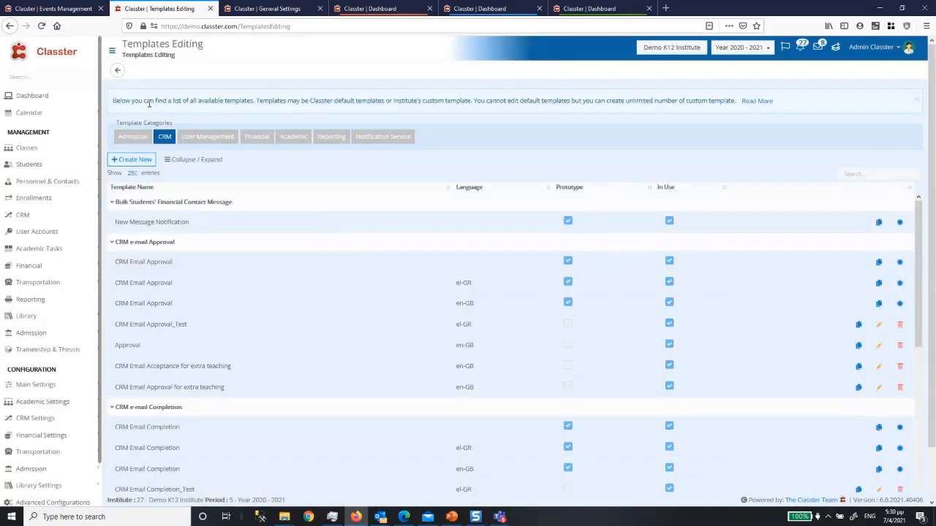
click(170, 138)
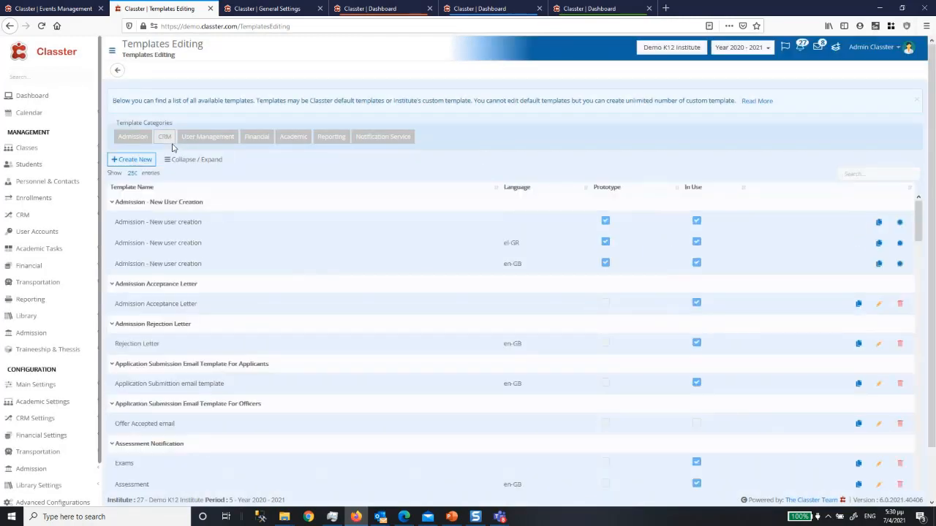
Open Attending to Events and show Test event's participants for all institutes, user types and statuses.
click(61, 10)
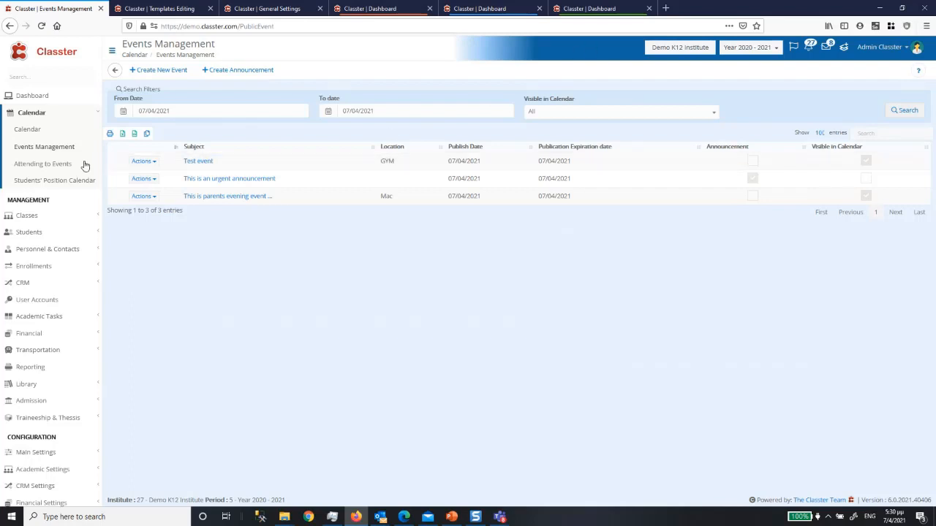
click(35, 170)
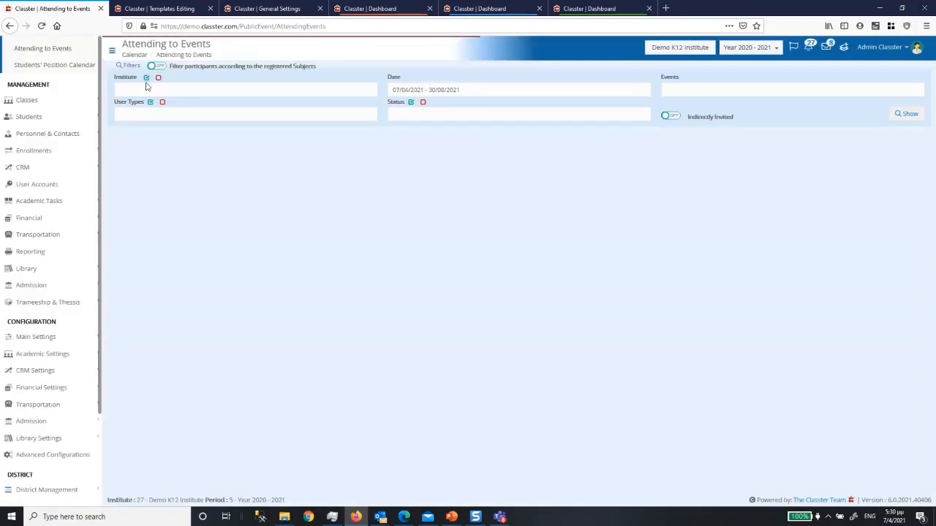
click(147, 78)
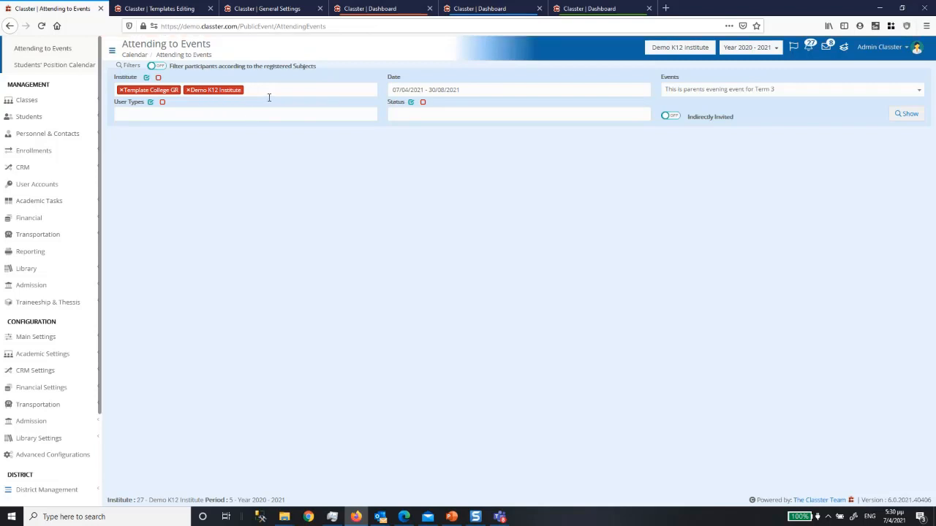
click(705, 90)
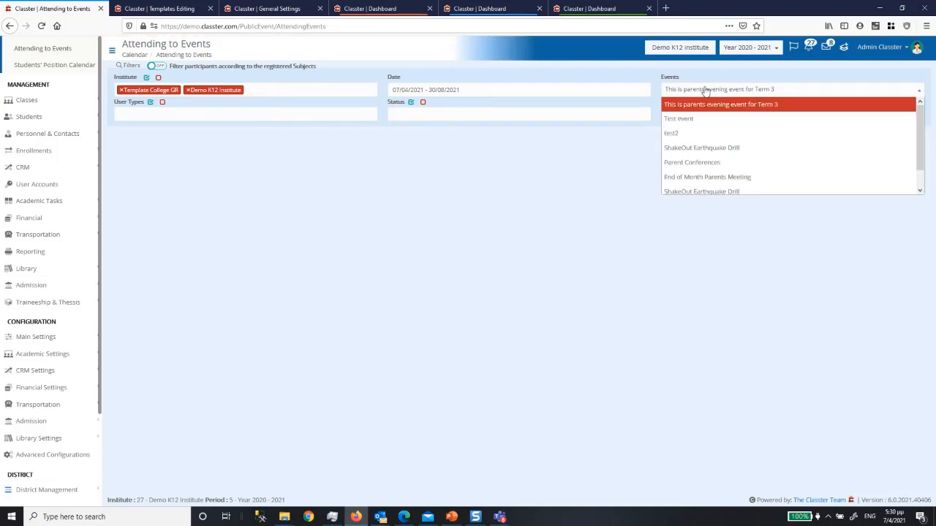
click(698, 118)
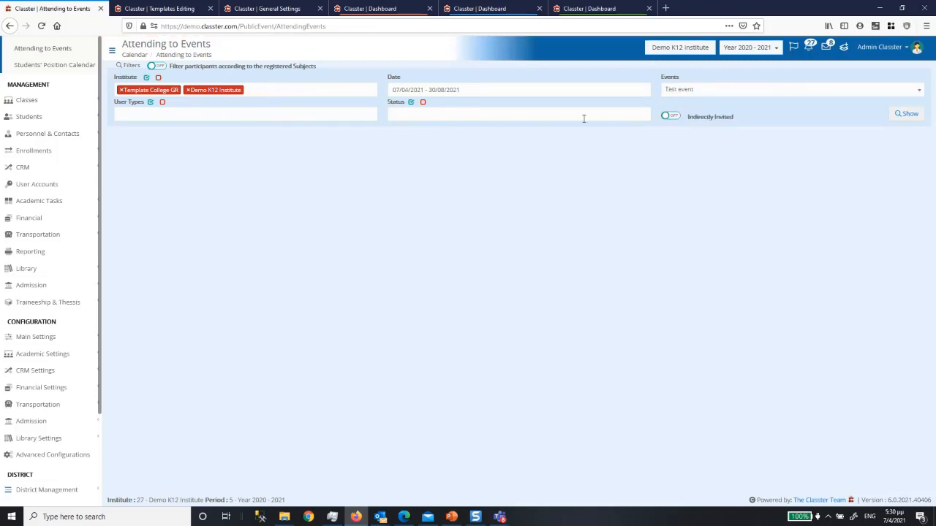
click(150, 102)
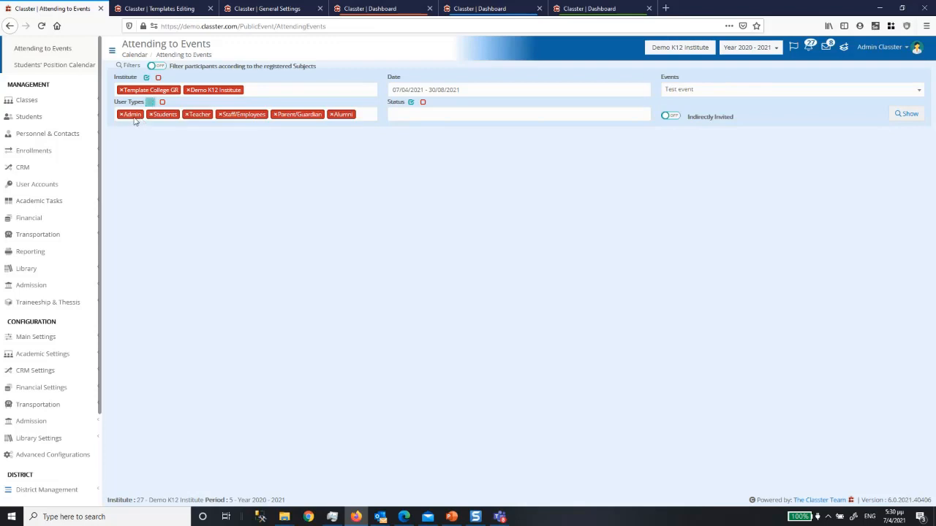
click(410, 102)
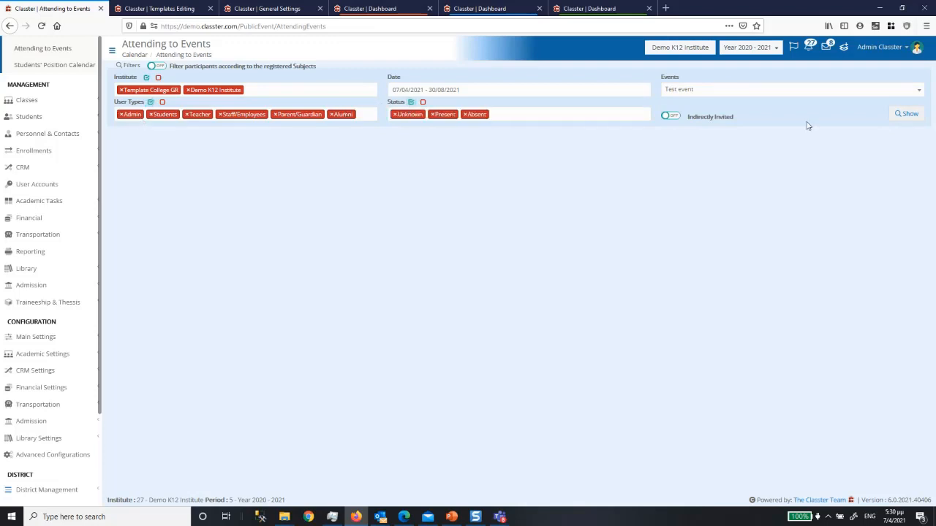
click(896, 116)
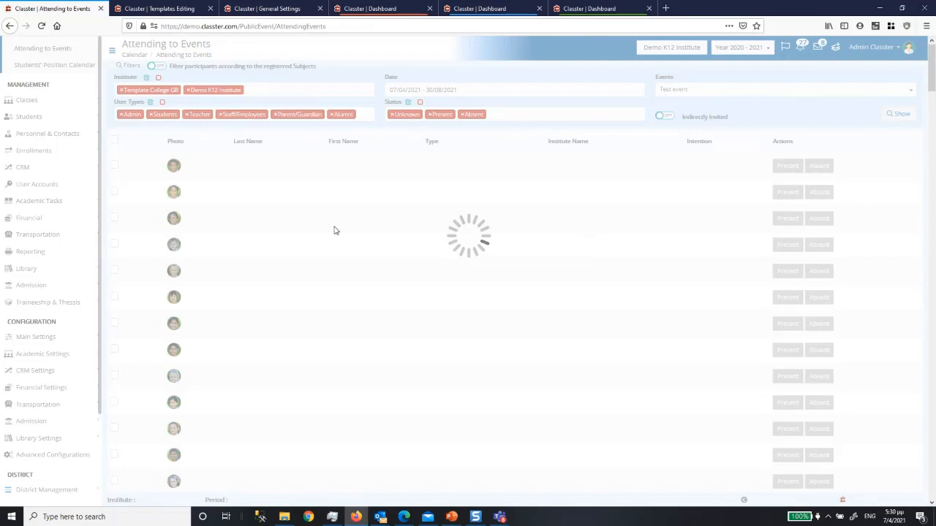
Mark the first three participants in the attendance list as present.
scroll(390, 319, down, 12)
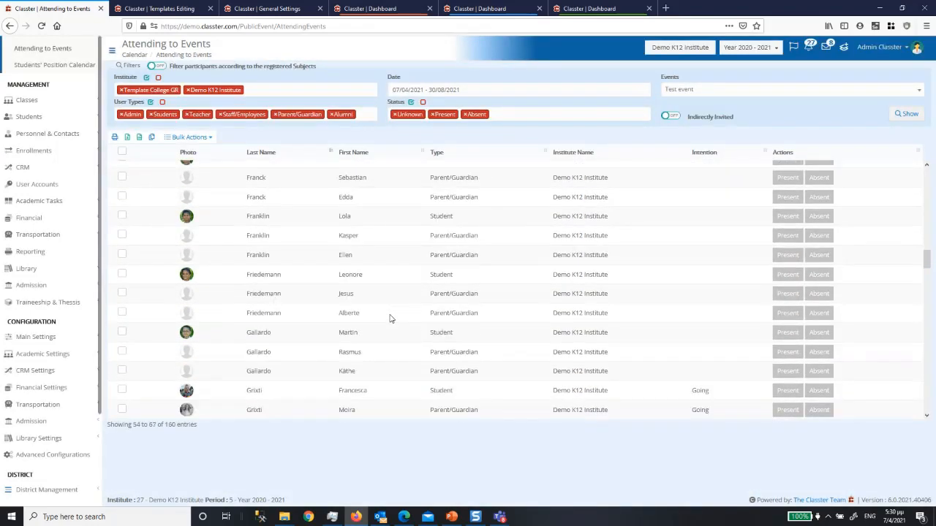
scroll(389, 319, up, 15)
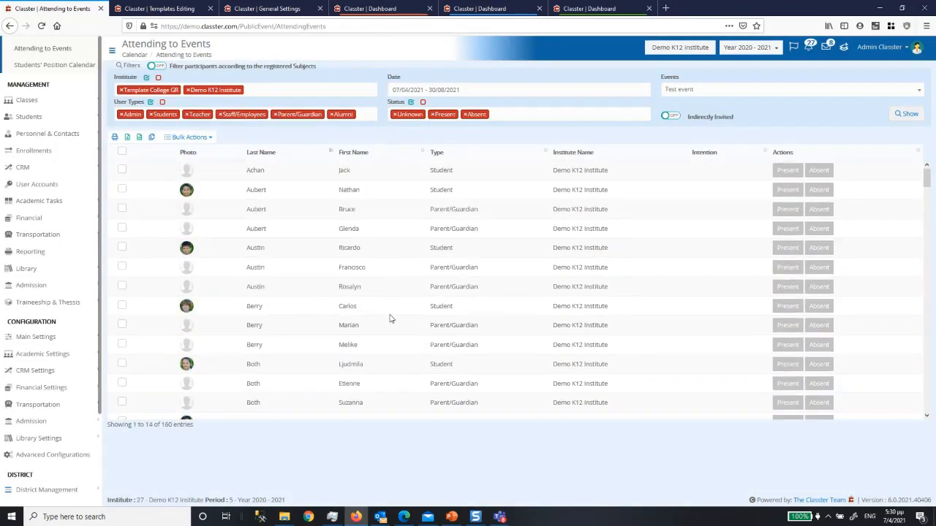
click(786, 177)
click(789, 194)
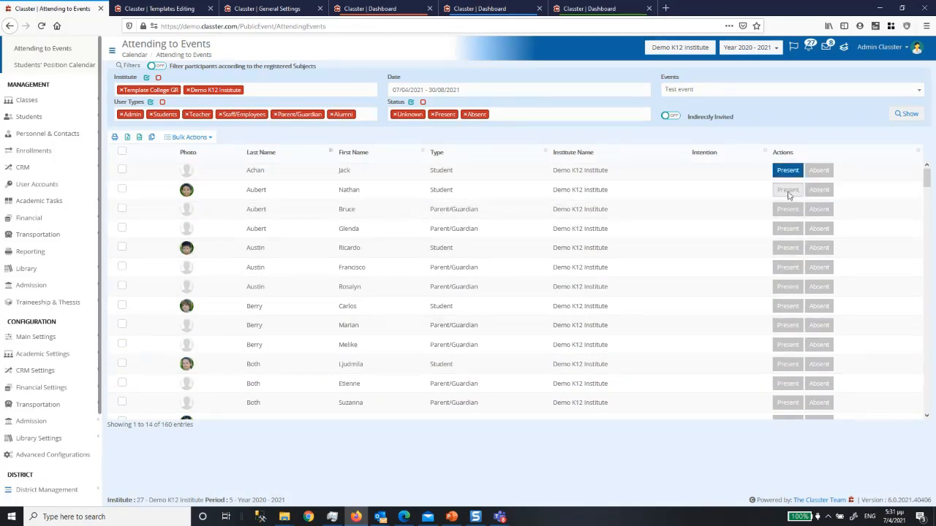
click(789, 214)
Mark the two participants whose intention is Going and the two listed directly below them as present.
scroll(604, 309, down, 3)
scroll(603, 309, down, 12)
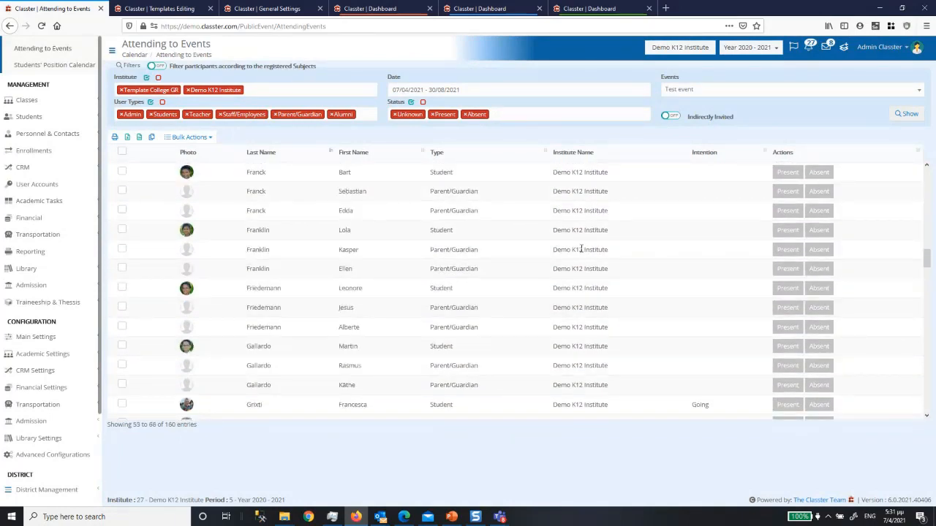
scroll(582, 250, up, 3)
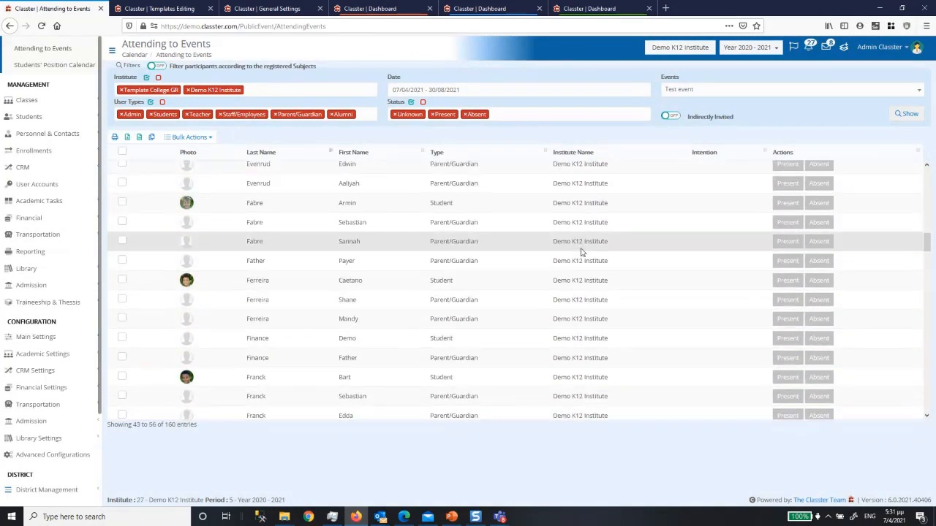
scroll(582, 252, down, 5)
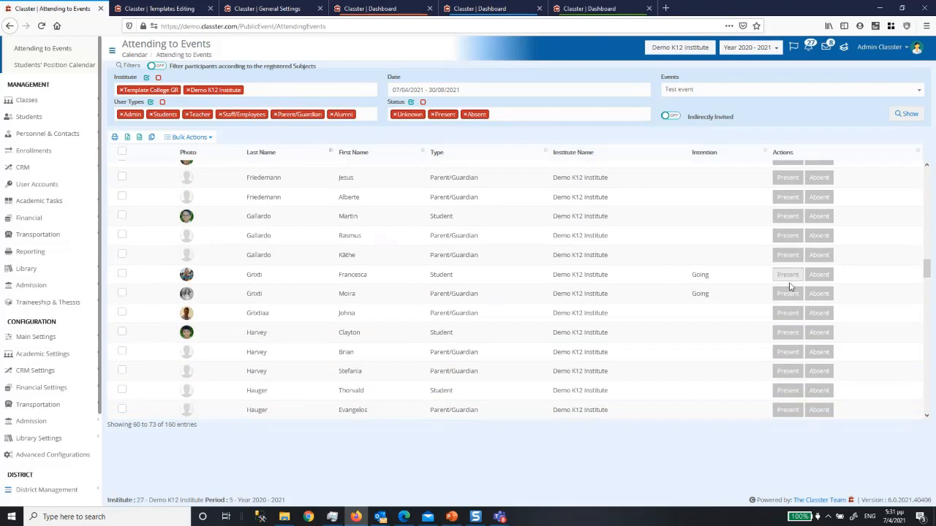
click(787, 274)
click(788, 293)
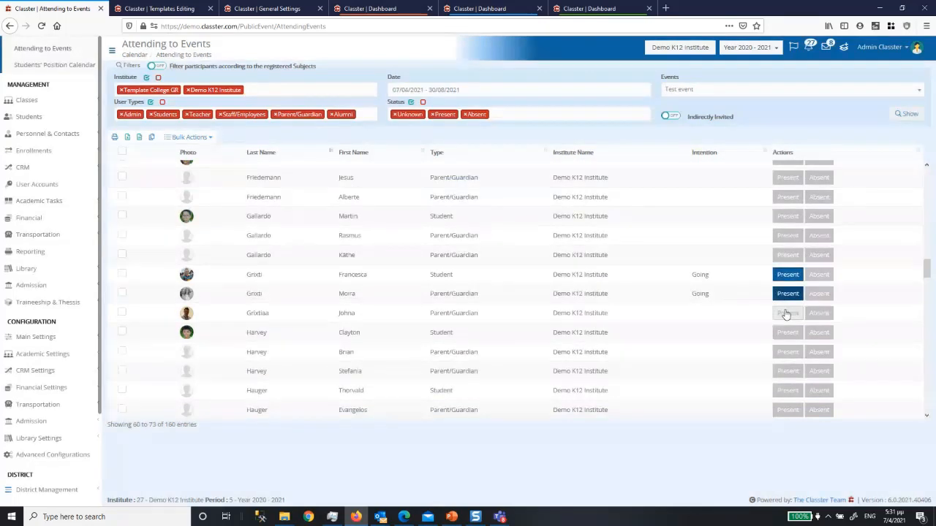
click(788, 313)
click(787, 332)
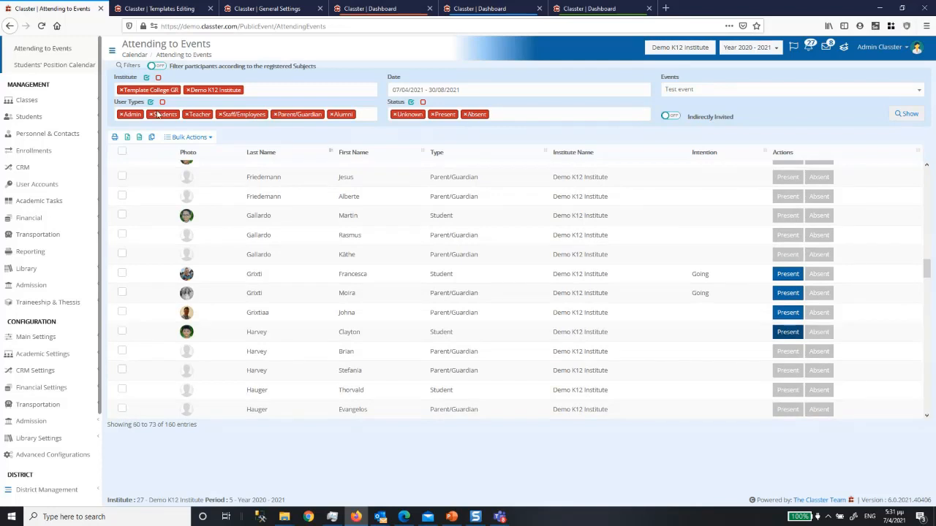
click(206, 139)
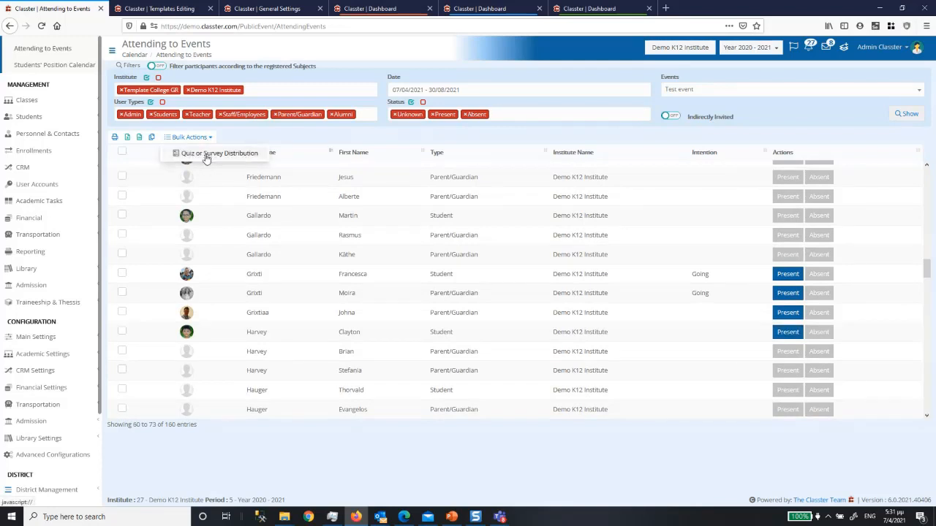
click(207, 155)
click(556, 324)
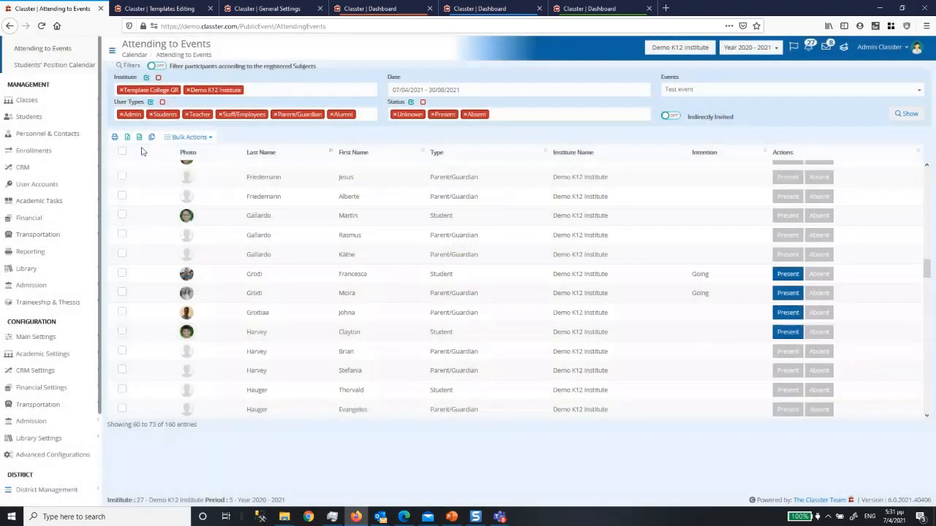
Select all participants and start a quiz or survey distribution using Online Event Questions.
click(122, 152)
click(191, 138)
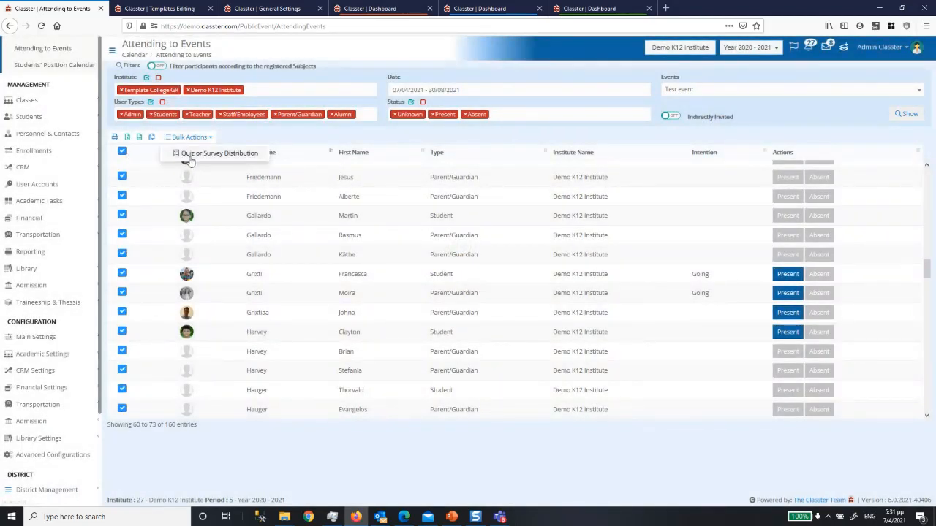
click(189, 155)
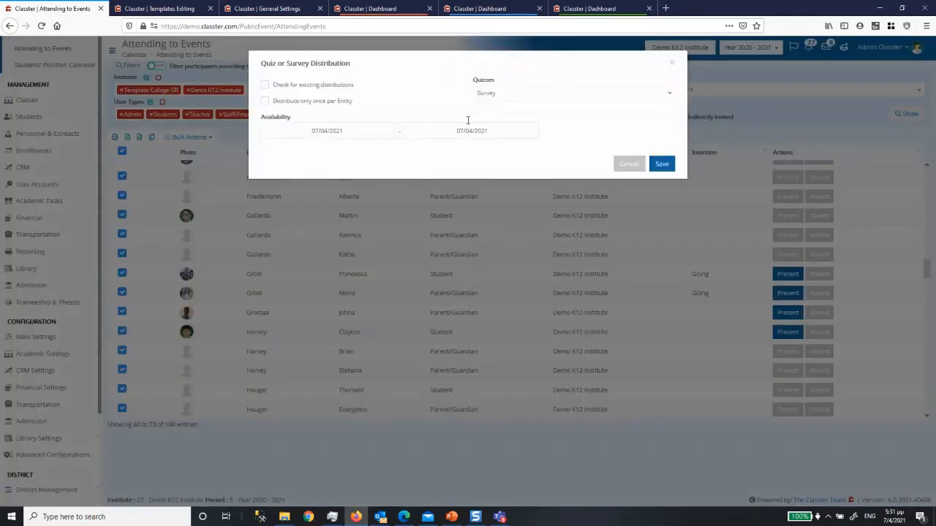
click(519, 95)
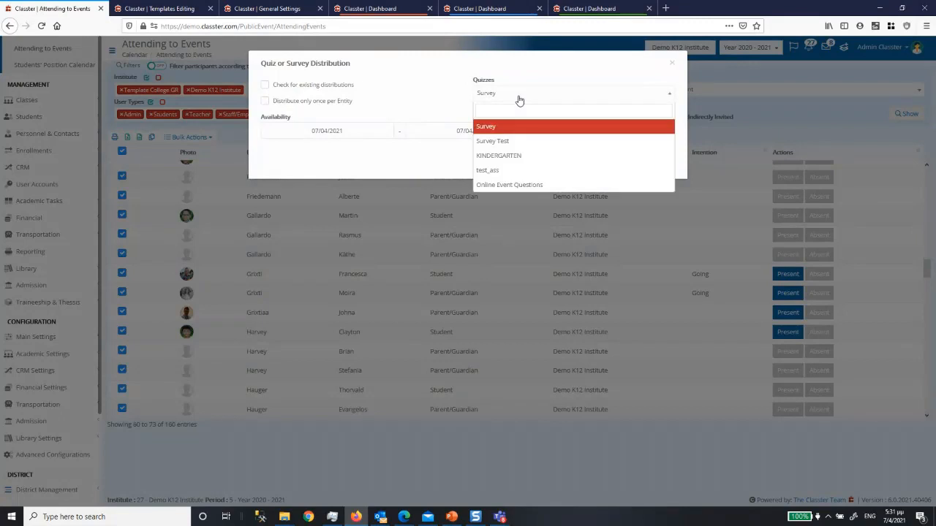
click(511, 184)
Set the distribution's availability from 06/04/2021 to 16/04/2021 and save it.
click(475, 130)
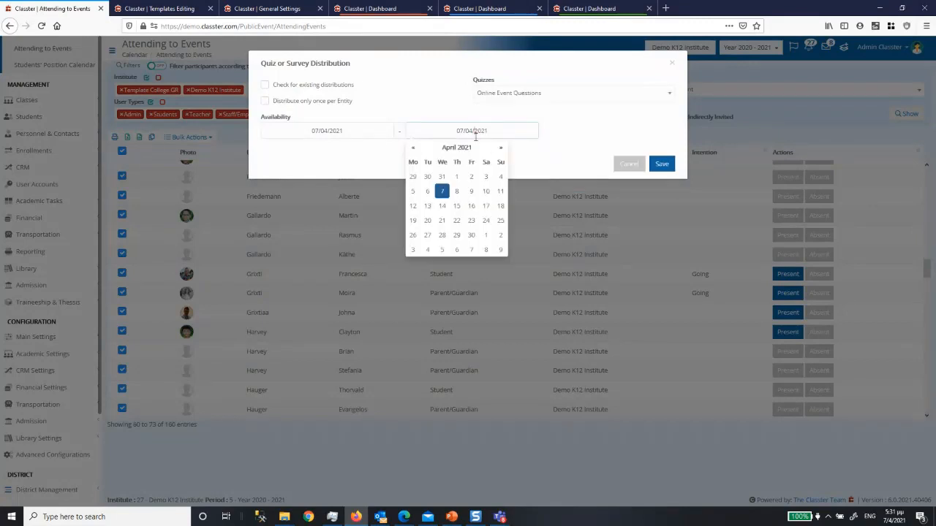
click(476, 210)
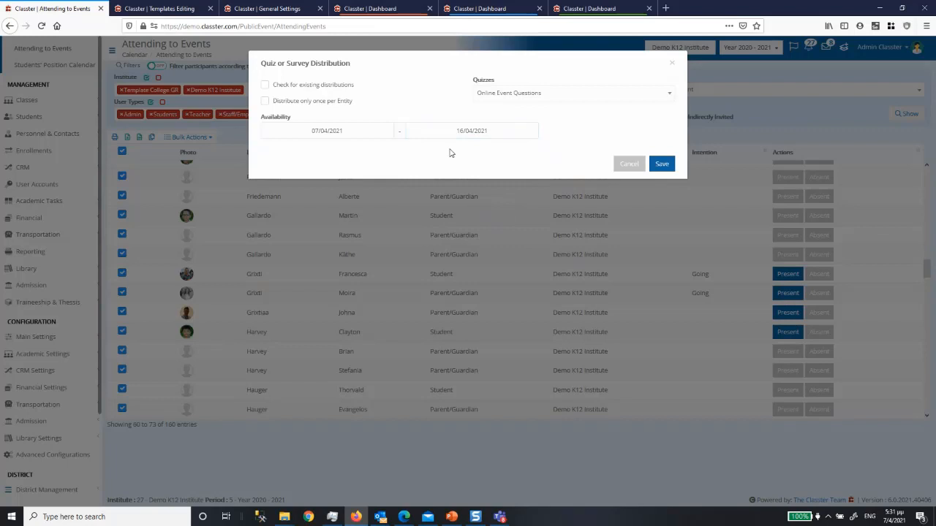
click(363, 131)
click(281, 194)
click(322, 131)
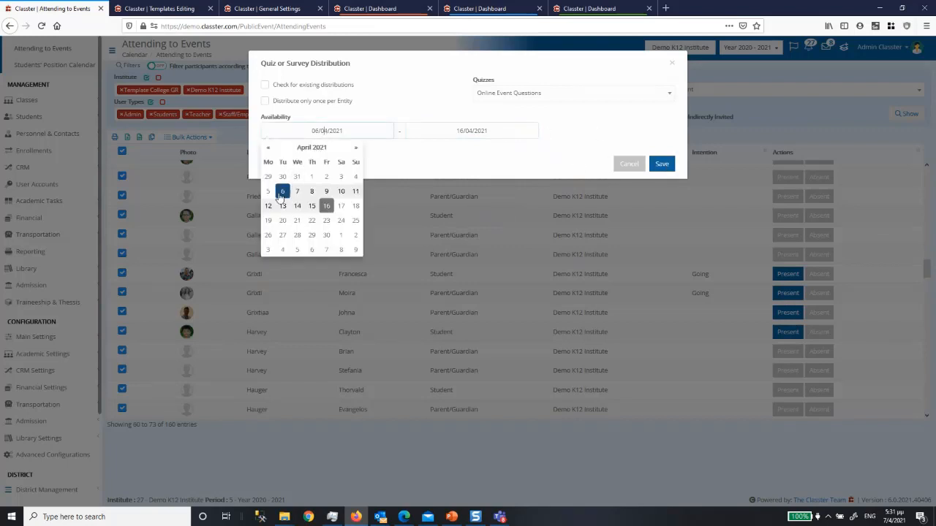
click(281, 194)
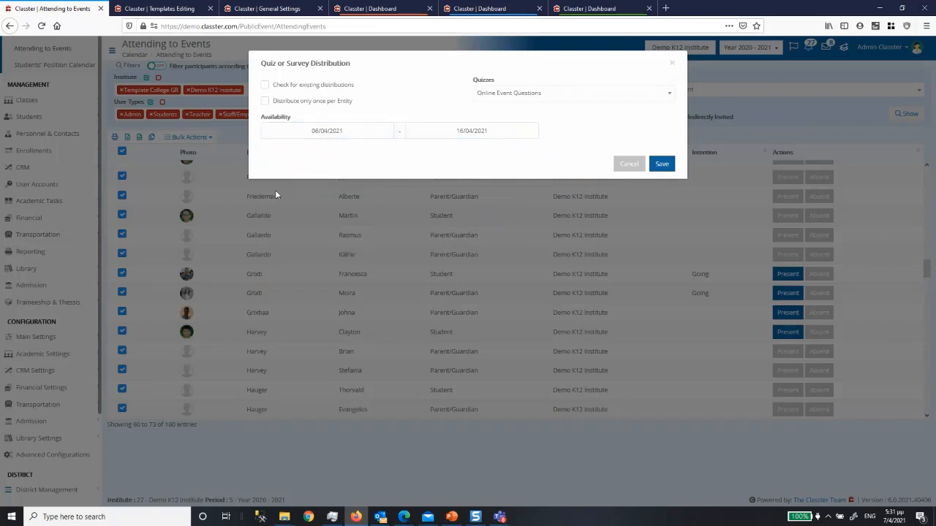
click(666, 166)
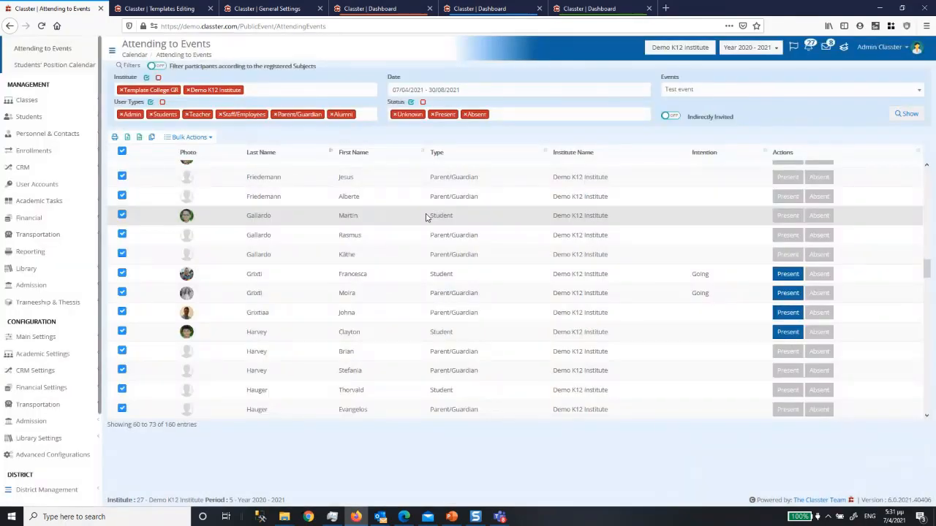
Switch to the student's dashboard and open the Online Event Questions survey for Test event from Quizzes/Surveys.
click(588, 9)
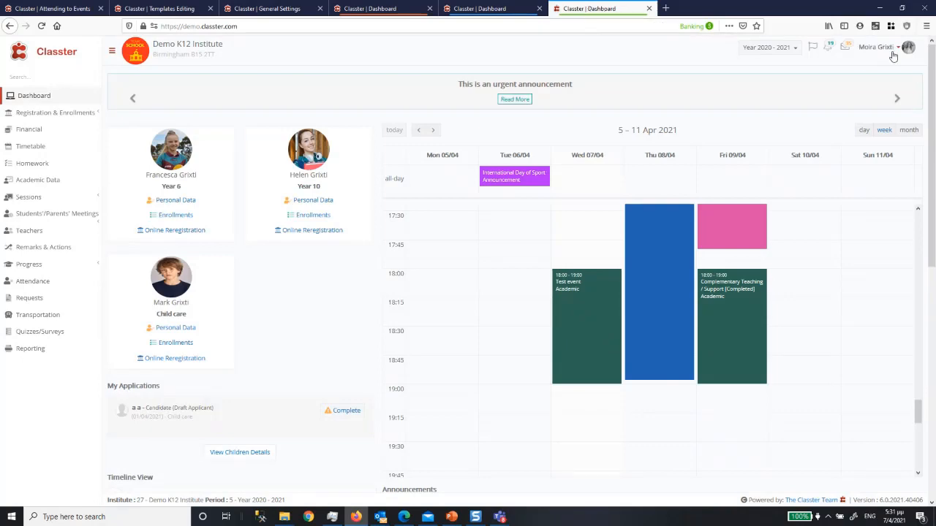
click(513, 9)
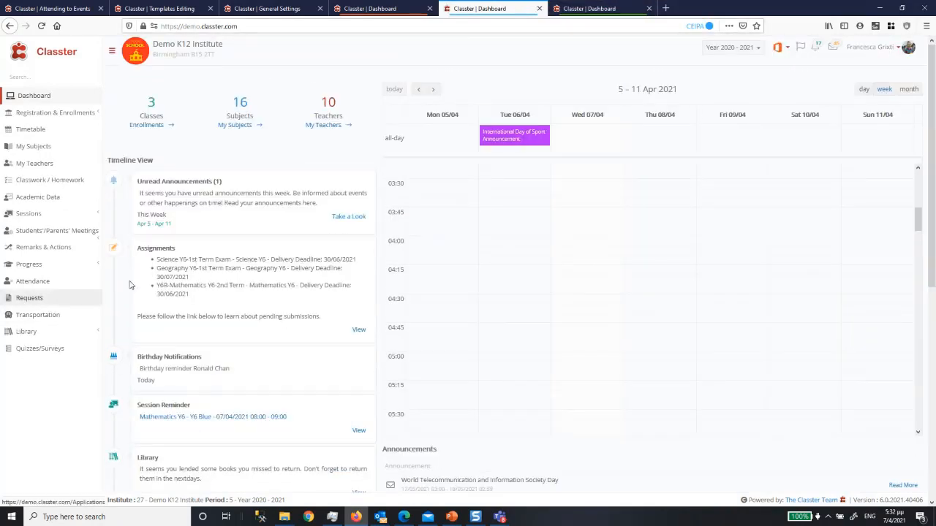
click(41, 350)
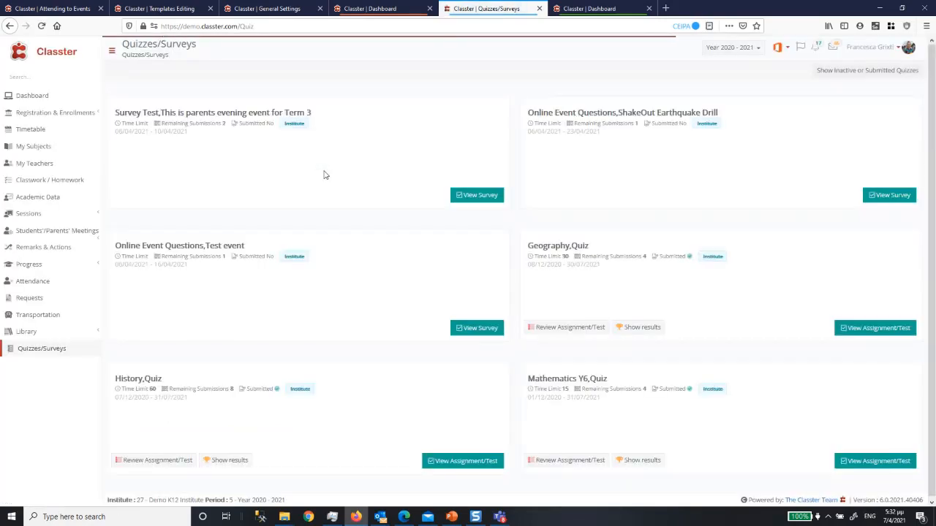
click(479, 198)
click(476, 328)
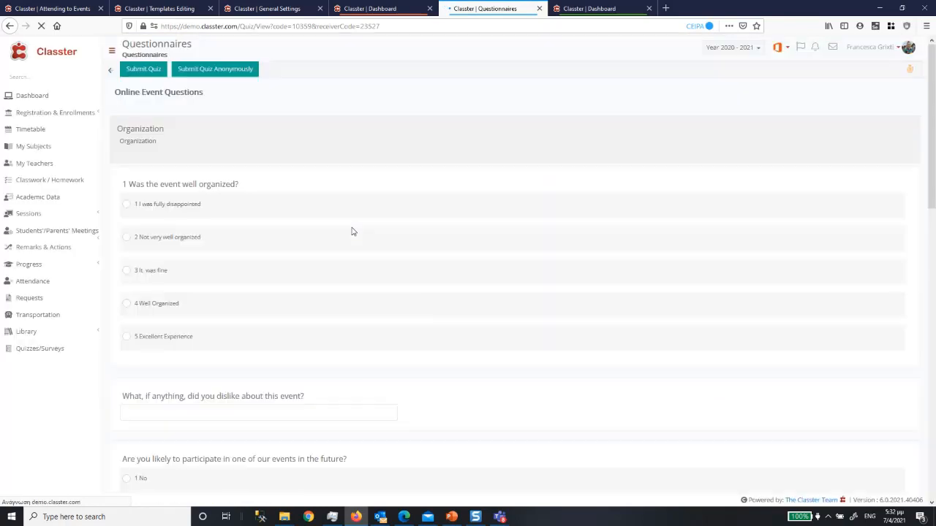
Answer "I was fully disappointed" on organization, enter "xzcvxc" as the dislike, and choose No for future participation and goals met.
click(127, 204)
scroll(144, 315, down, 3)
click(145, 299)
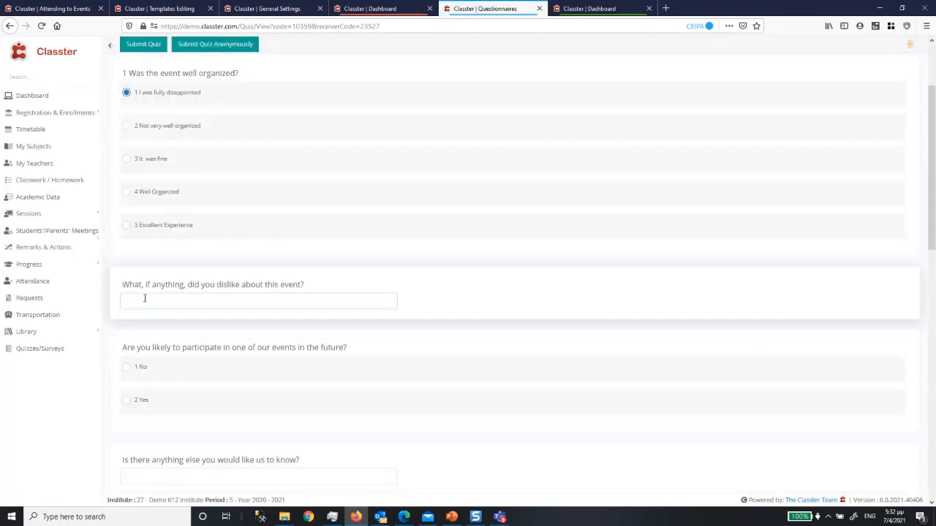
text(asdasd)
click(127, 368)
scroll(190, 344, down, 4)
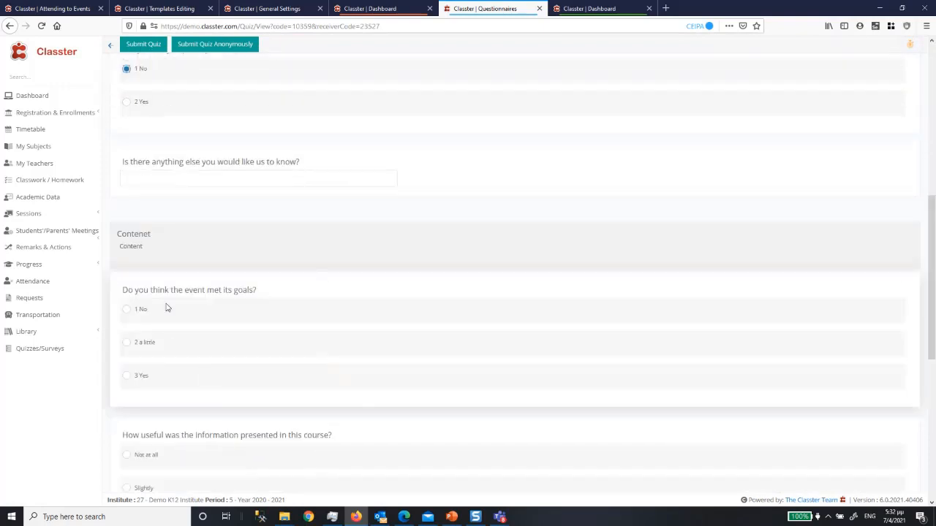
click(128, 310)
scroll(165, 342, down, 5)
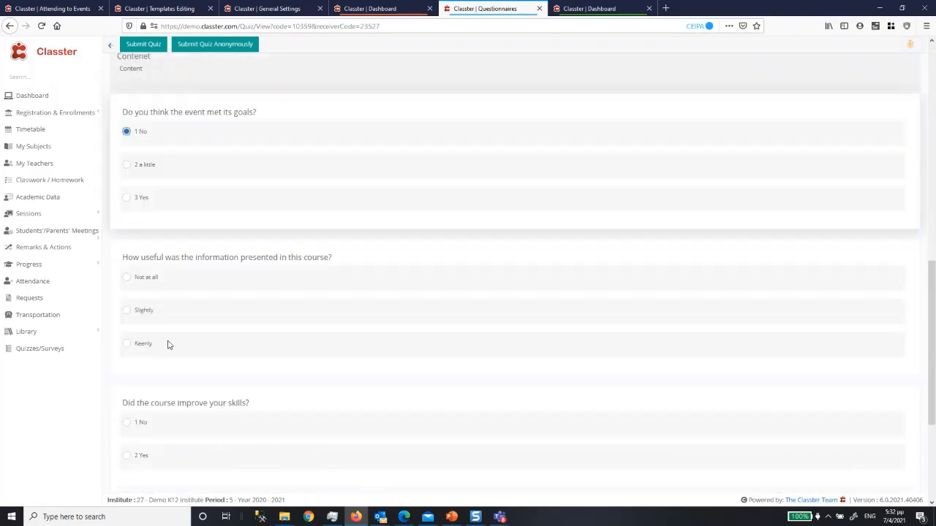
scroll(168, 345, up, 10)
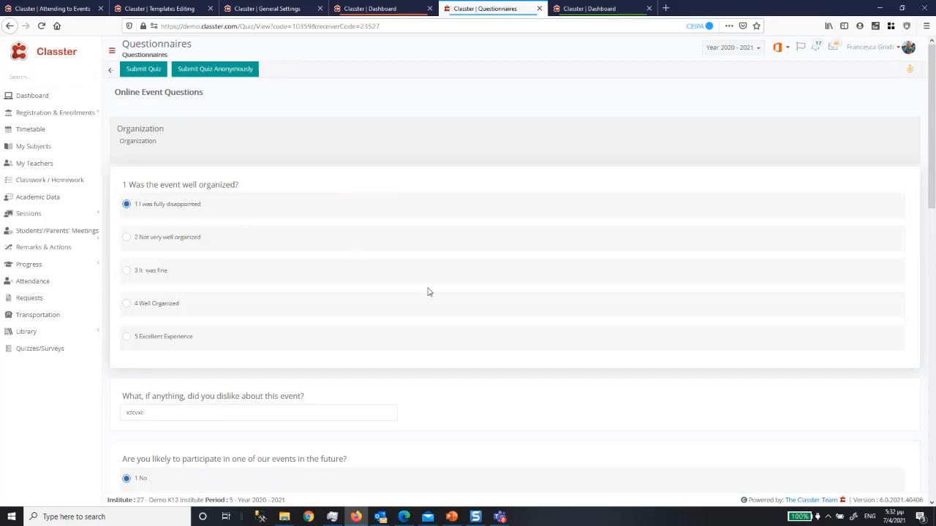
drag(174, 153, 247, 179)
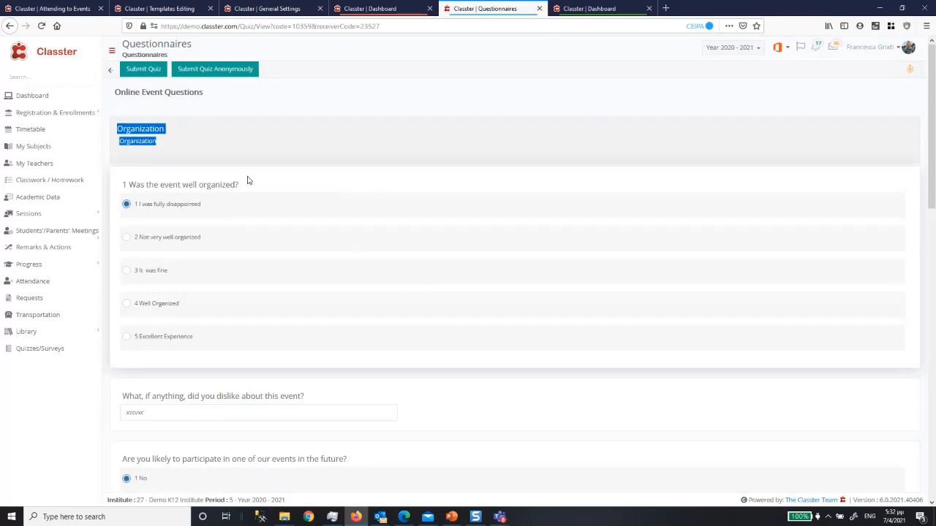
Return to the administrator's session and open the Students'/Parents' Meetings section of the CRM general settings.
click(47, 13)
scroll(266, 199, up, 5)
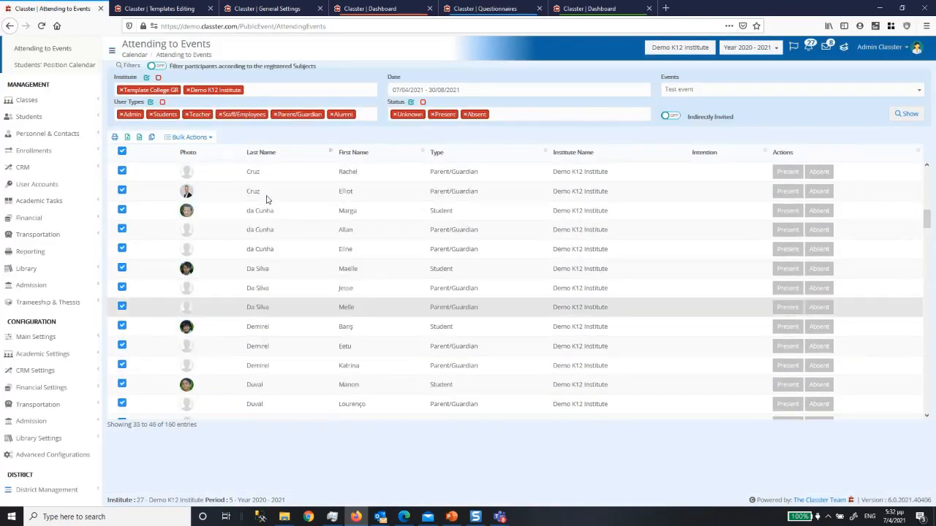
scroll(267, 199, up, 10)
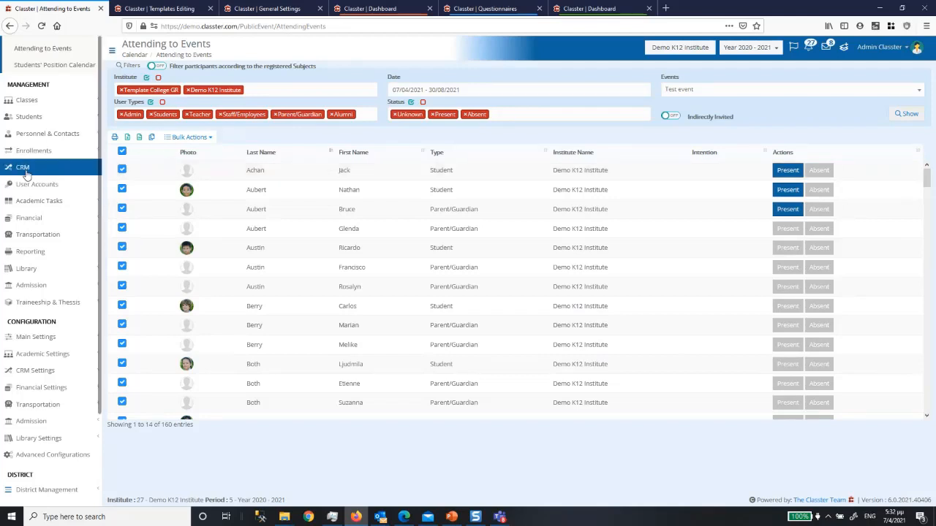
scroll(25, 174, up, 3)
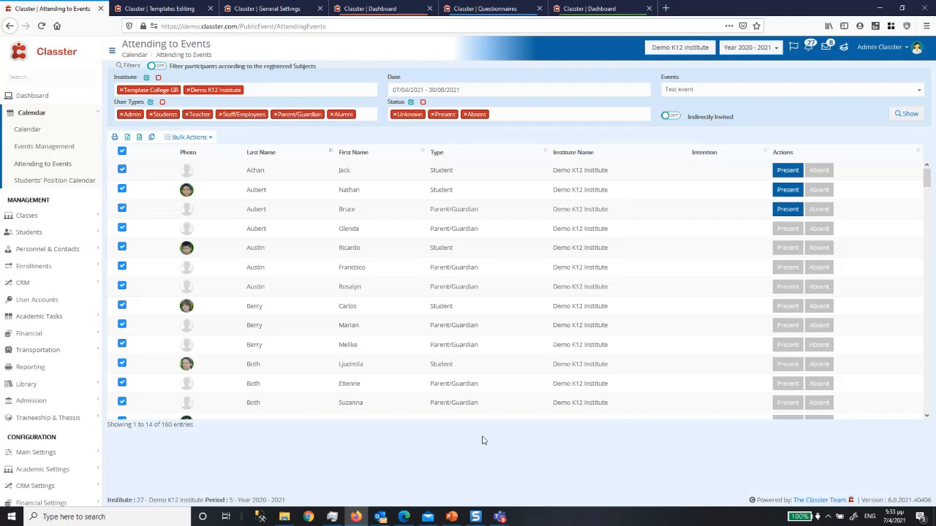
click(168, 8)
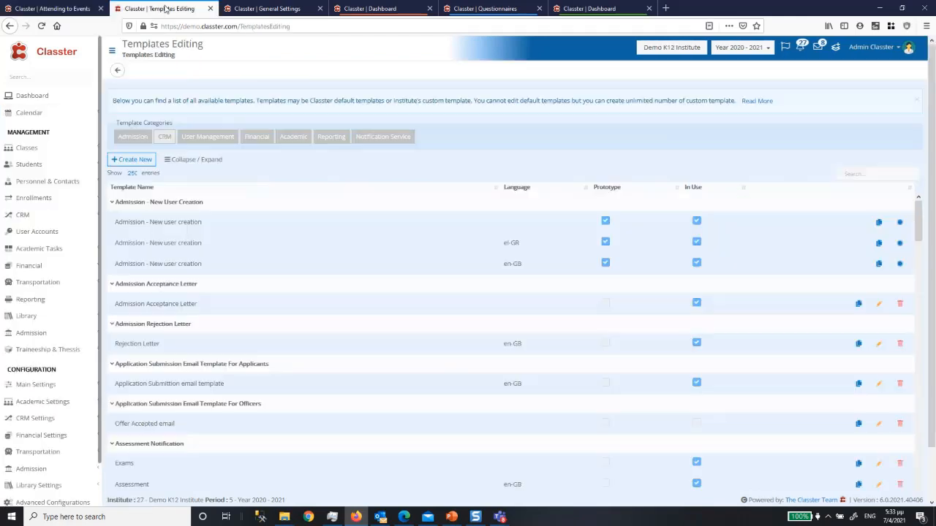
click(55, 418)
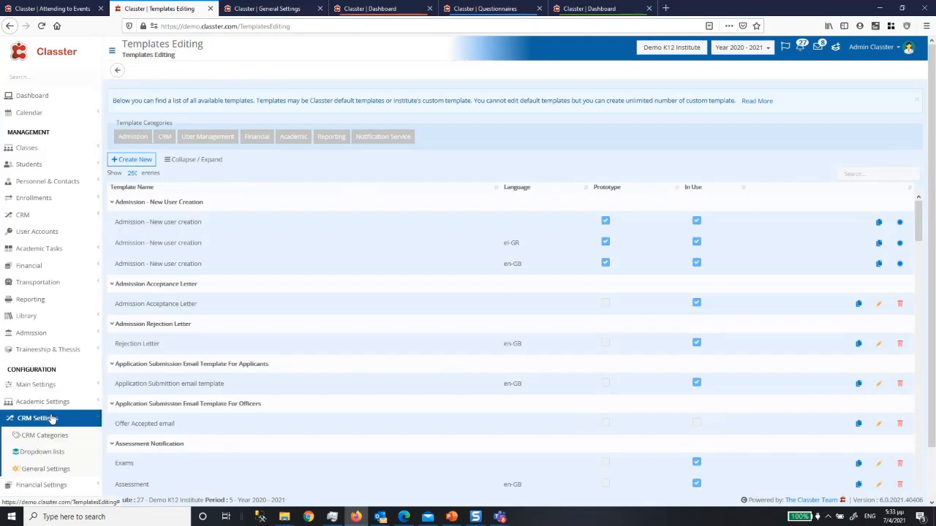
click(51, 468)
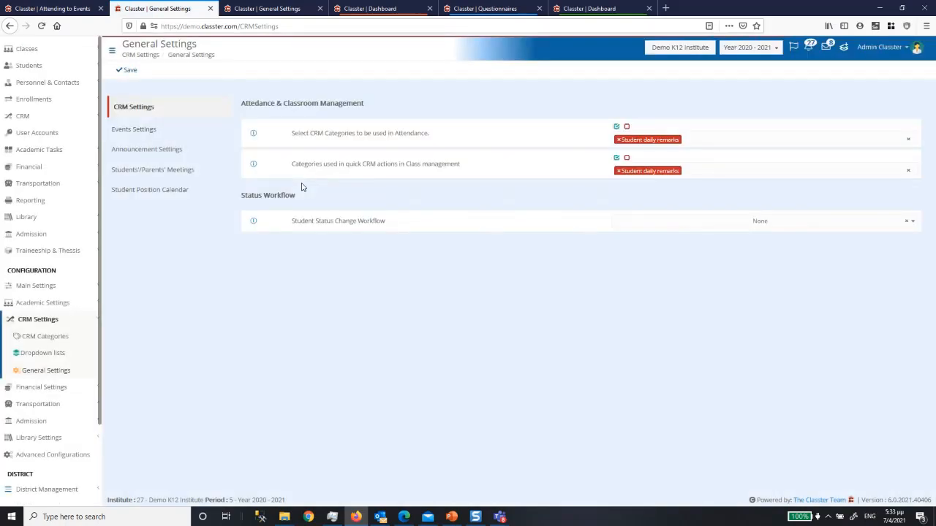
click(139, 174)
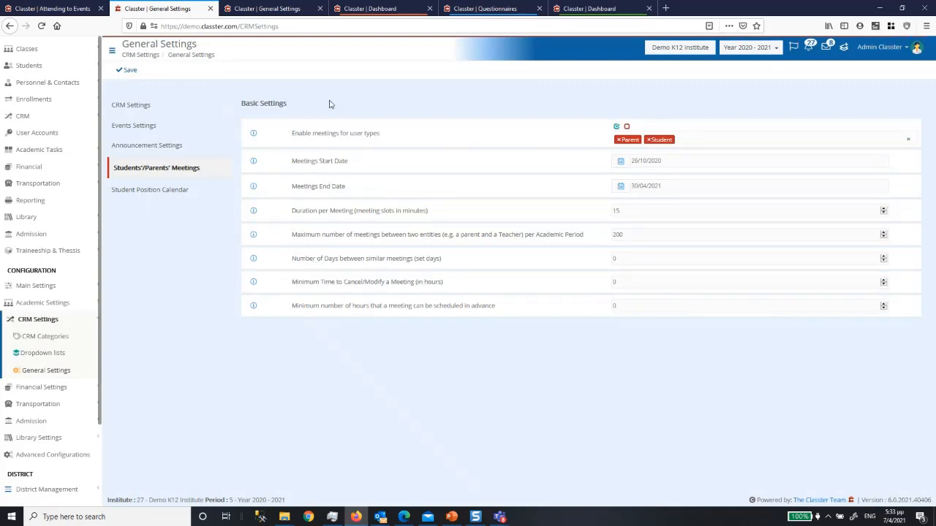
Examine the meeting settings for user types, slot duration, maximum meetings, days between meetings, cancellation time and advance scheduling hours.
drag(292, 133, 386, 139)
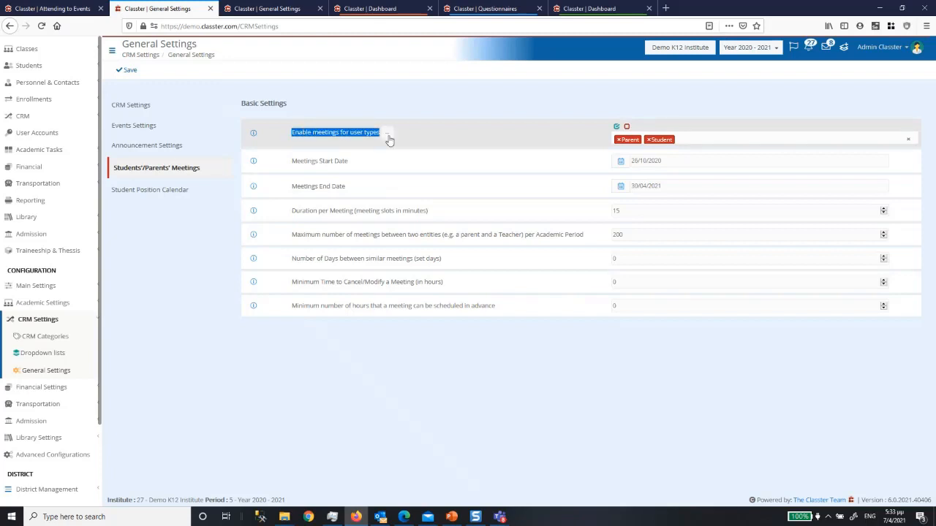
click(715, 138)
click(716, 129)
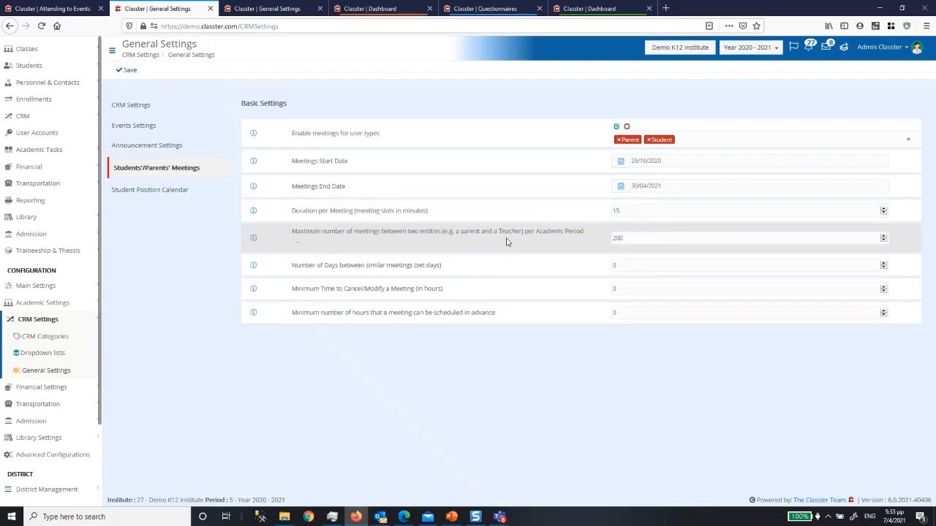
drag(323, 230, 577, 231)
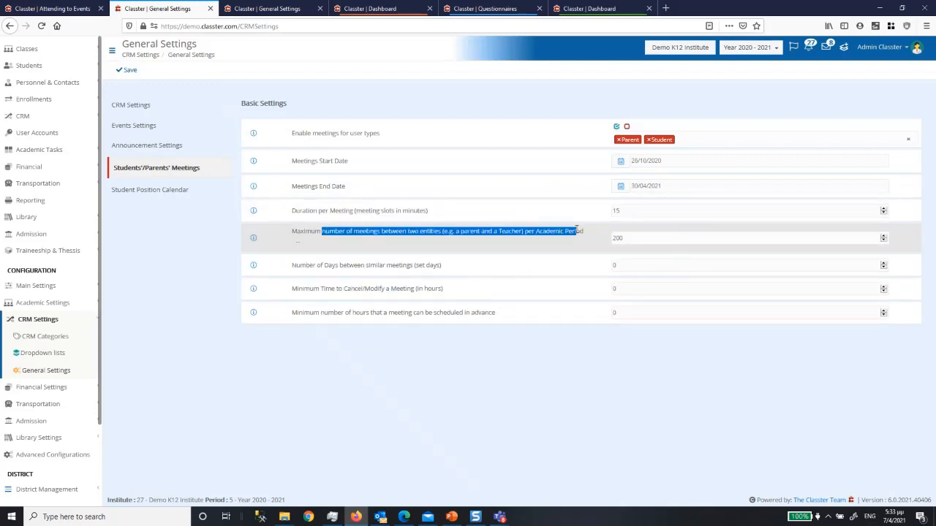
drag(637, 238, 598, 238)
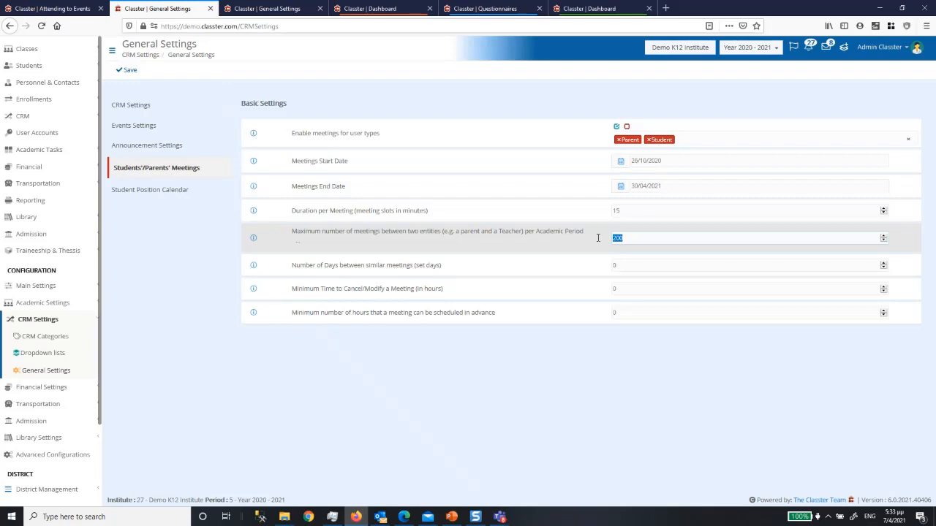
drag(292, 258, 449, 260)
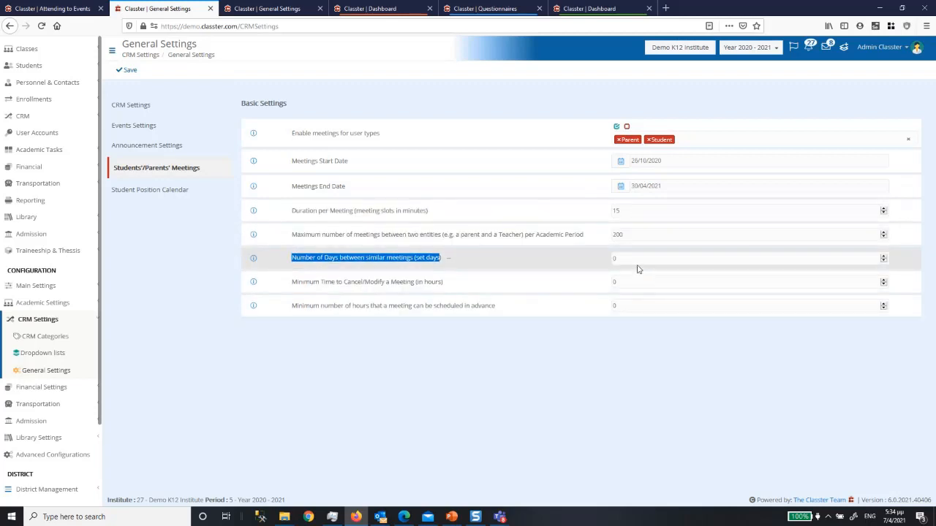
drag(291, 284, 465, 287)
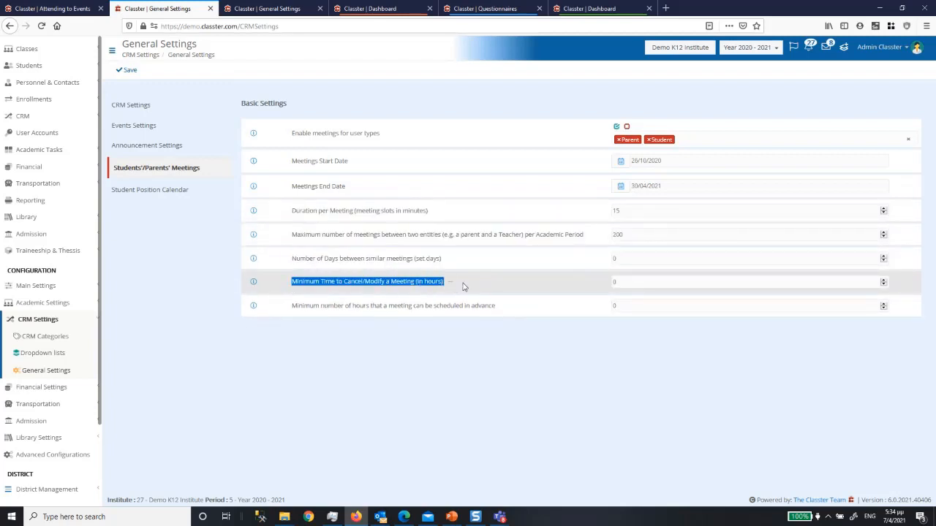
click(656, 285)
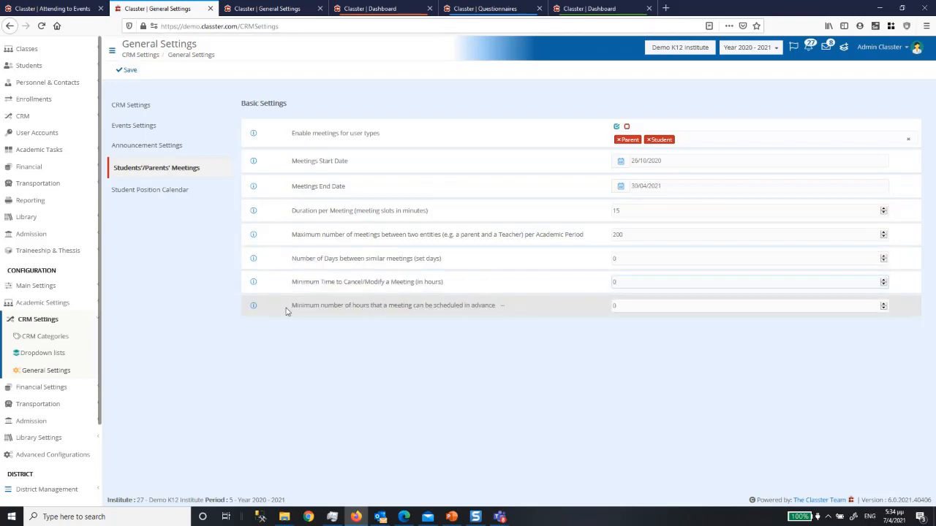
drag(291, 305, 503, 319)
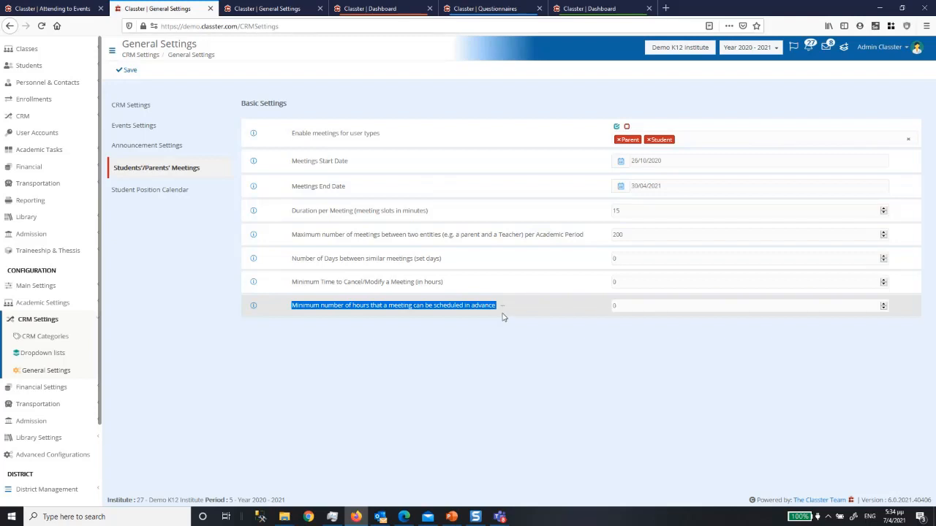
drag(286, 218, 578, 209)
double_click(644, 210)
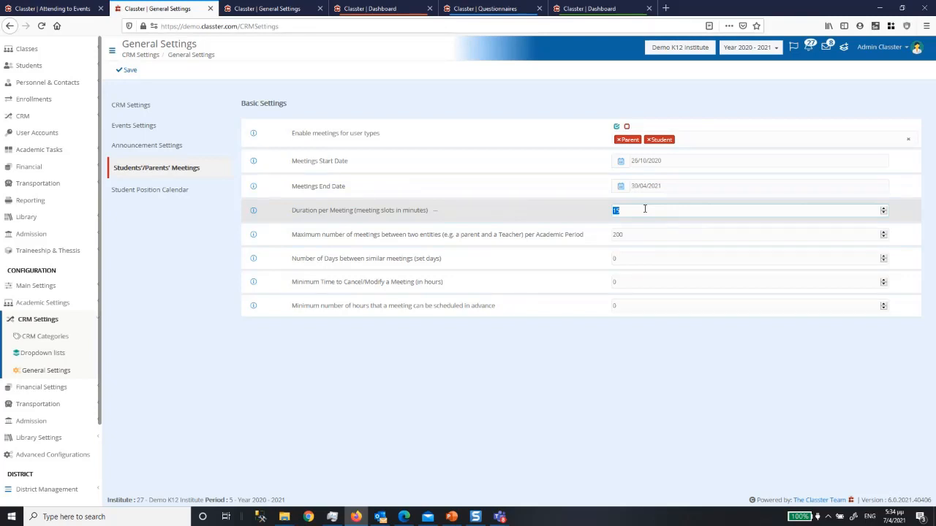
Switch to the teacher's session and open My Profile at the Online Meetings Preferences.
click(584, 11)
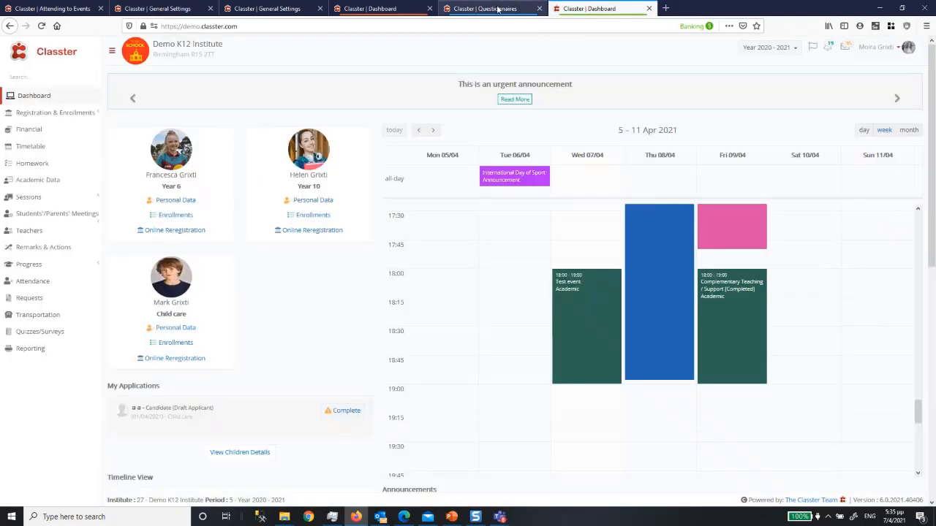
click(500, 9)
click(399, 4)
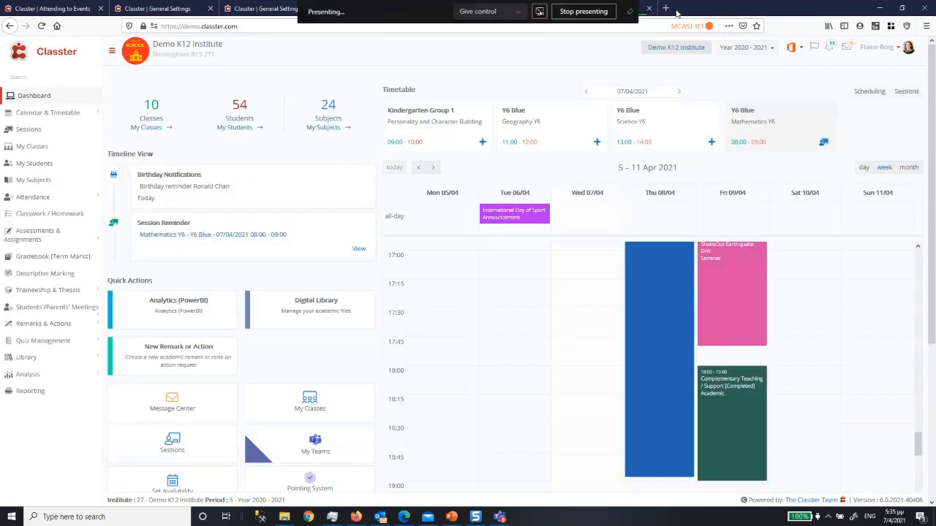
click(885, 48)
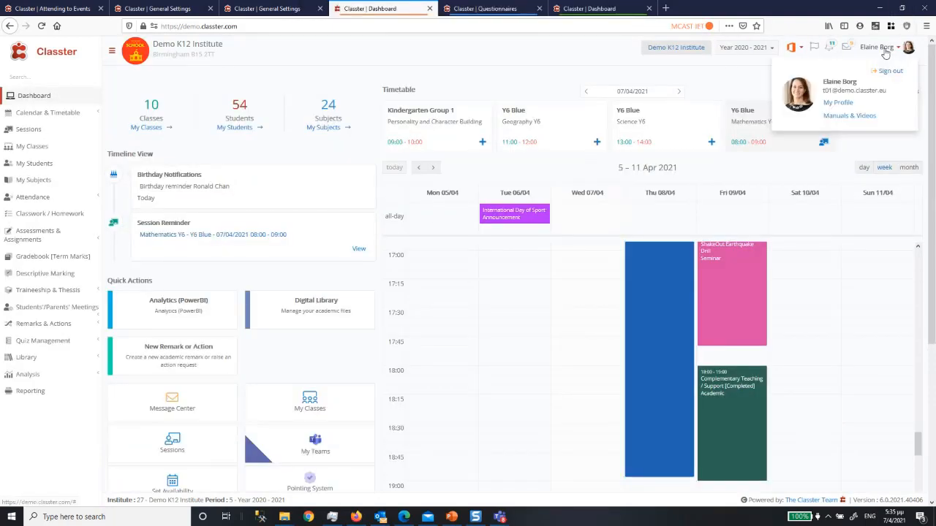
click(841, 104)
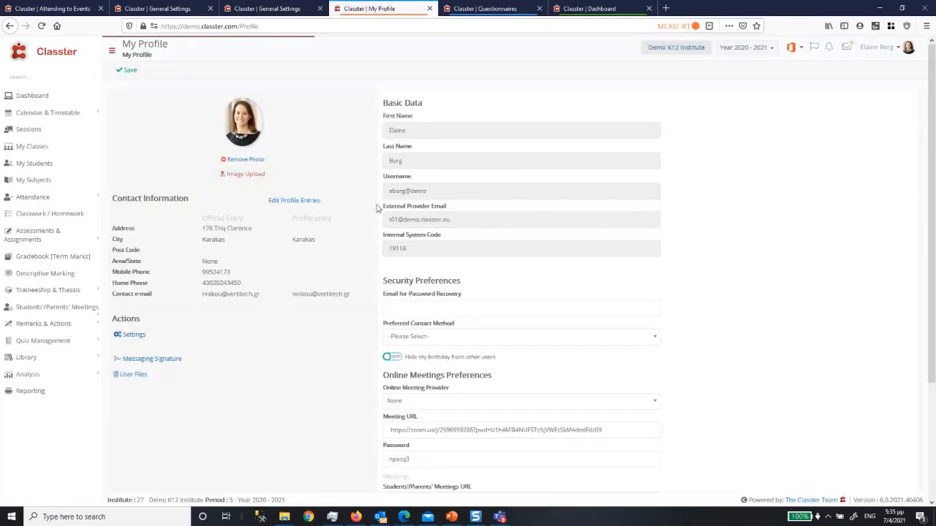
scroll(431, 232, down, 3)
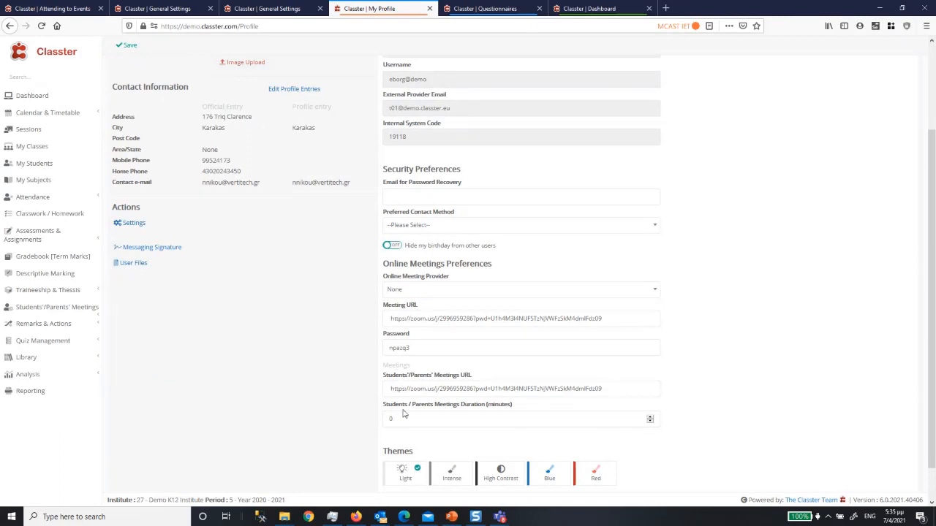
Try to set the teacher's Students / Parents Meetings Duration to 30 minutes.
drag(403, 414, 360, 414)
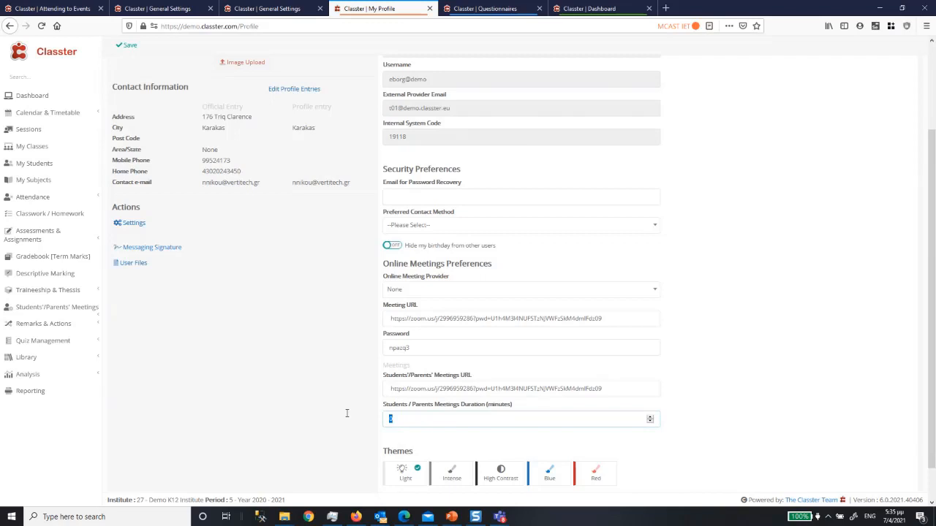
text(30)
key(BackSpace)
click(348, 417)
Review the teacher profile's Students'/Parents' Meetings URL, meeting duration and Online Meeting Provider fields.
drag(383, 376, 476, 379)
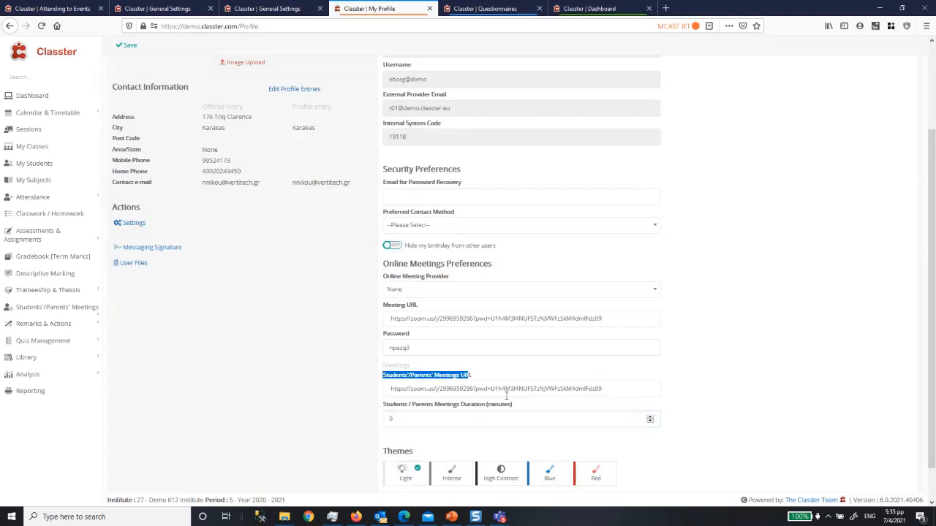
drag(519, 407, 379, 378)
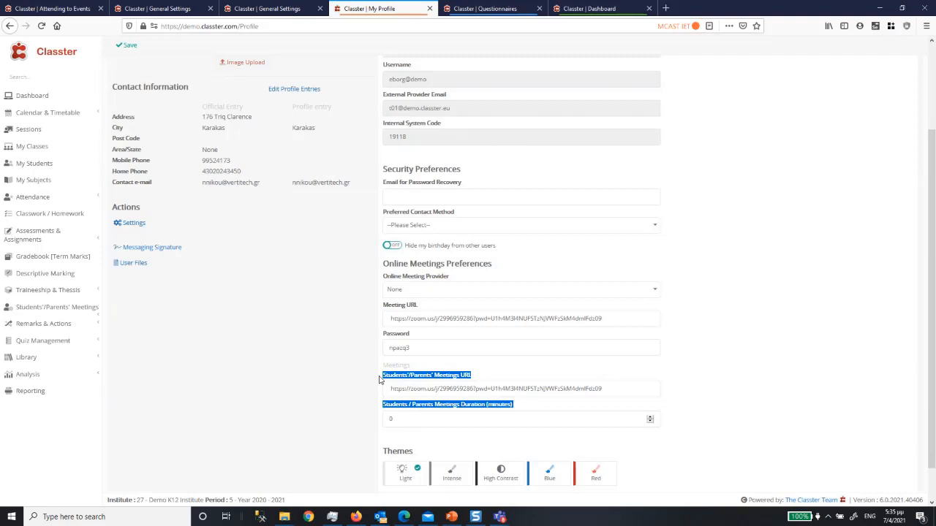
click(417, 292)
click(419, 293)
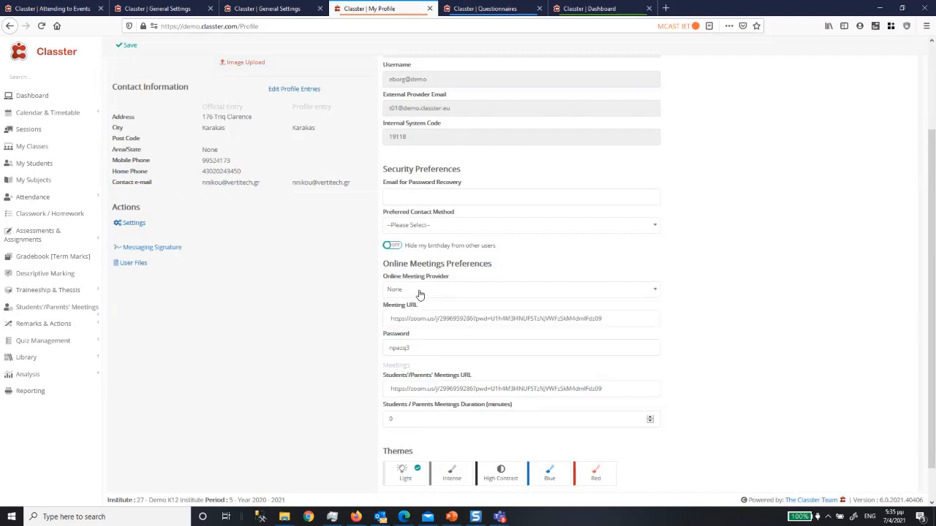
drag(383, 277, 458, 278)
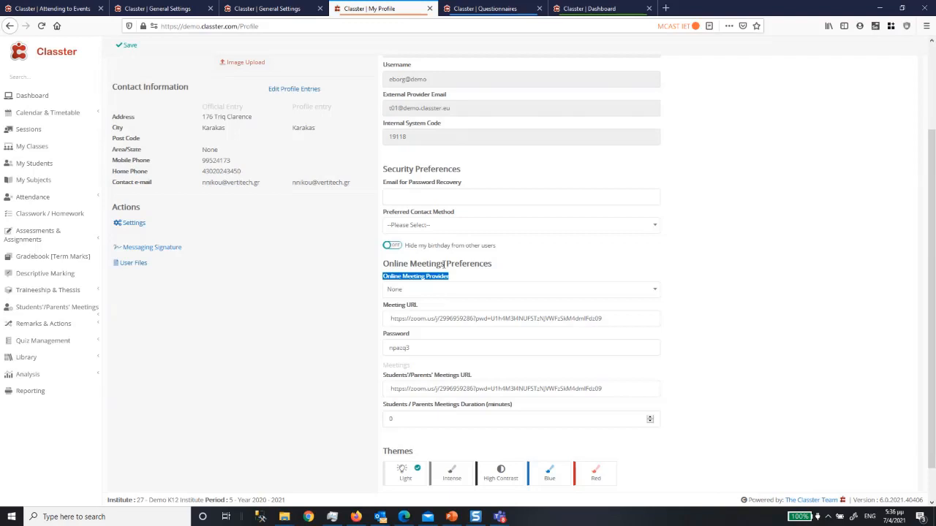
In the administrator's Teachers list, view the second teacher's online meeting data without saving and check the Students'/Parents' Meetings URL column.
click(32, 11)
click(50, 247)
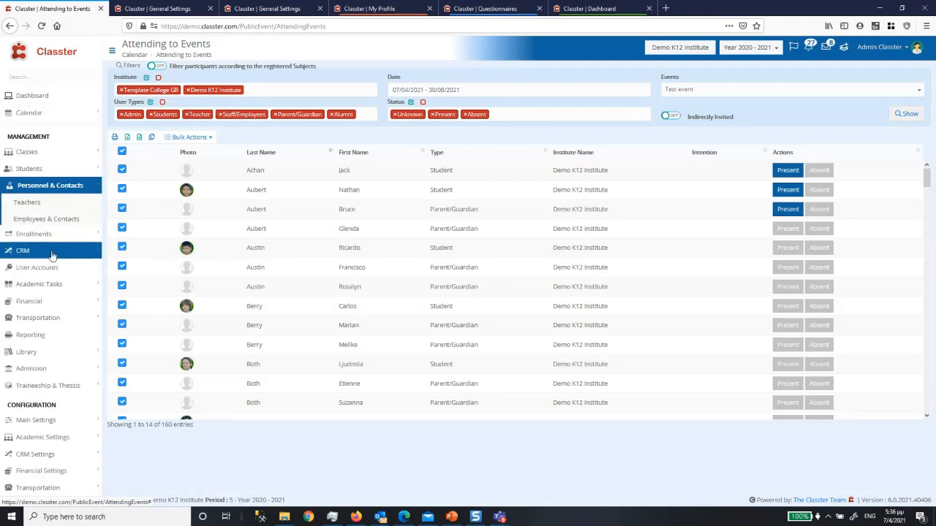
click(35, 203)
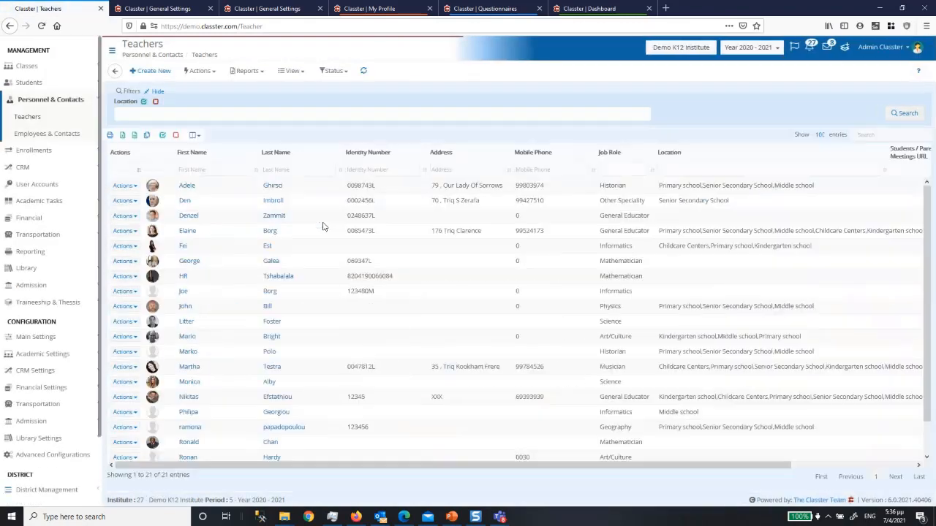
click(133, 202)
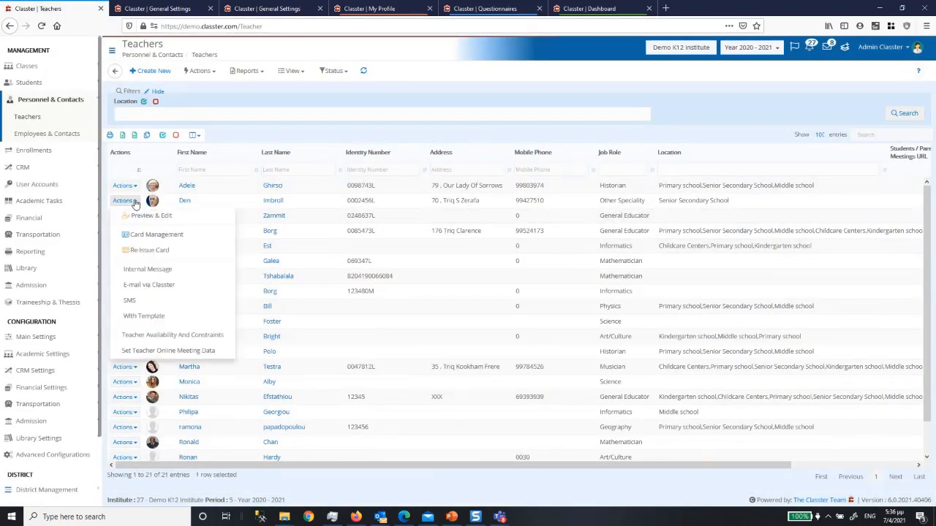
click(148, 351)
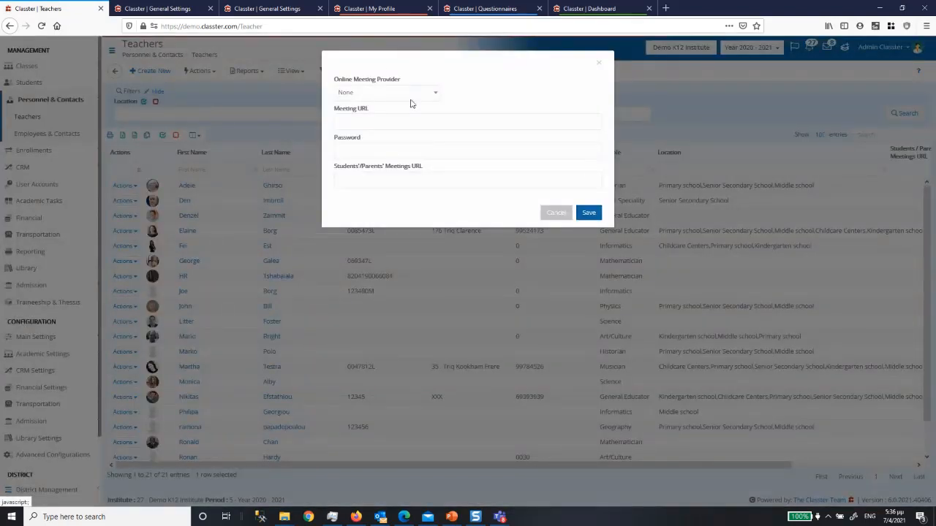
click(556, 216)
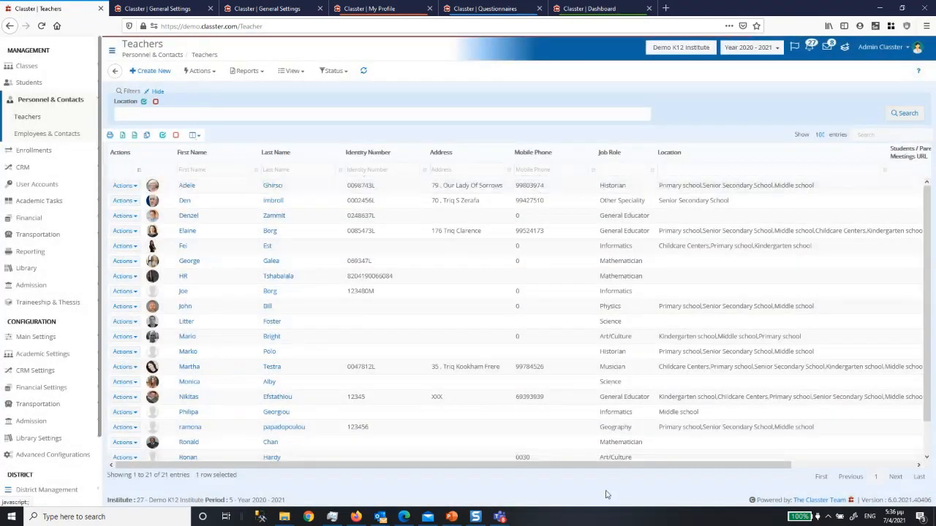
drag(606, 466, 747, 464)
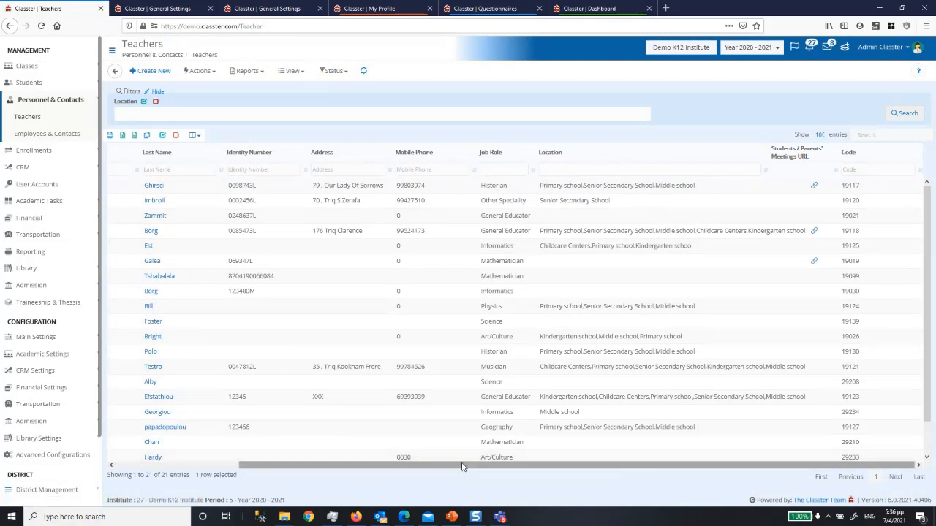
drag(462, 466, 226, 468)
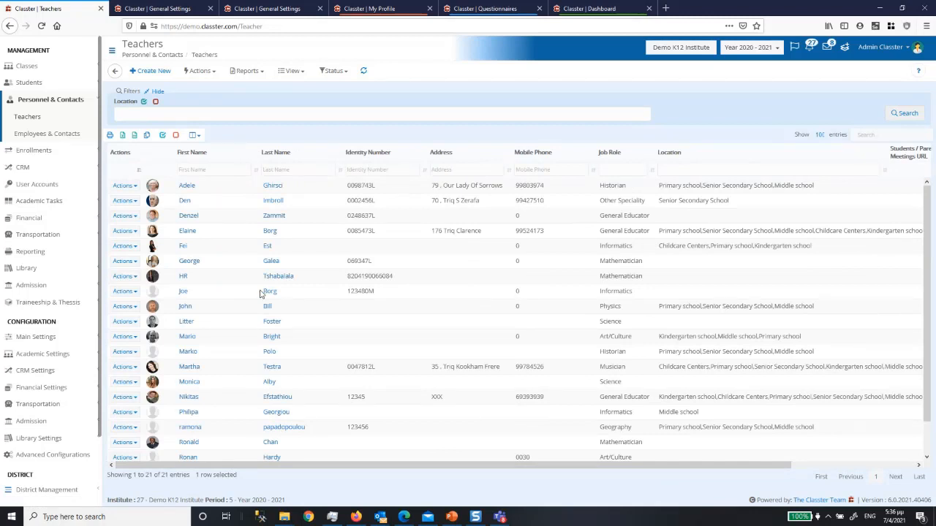
Switch to the teacher's session and open the Set Availability window from the dashboard's quick actions.
click(588, 10)
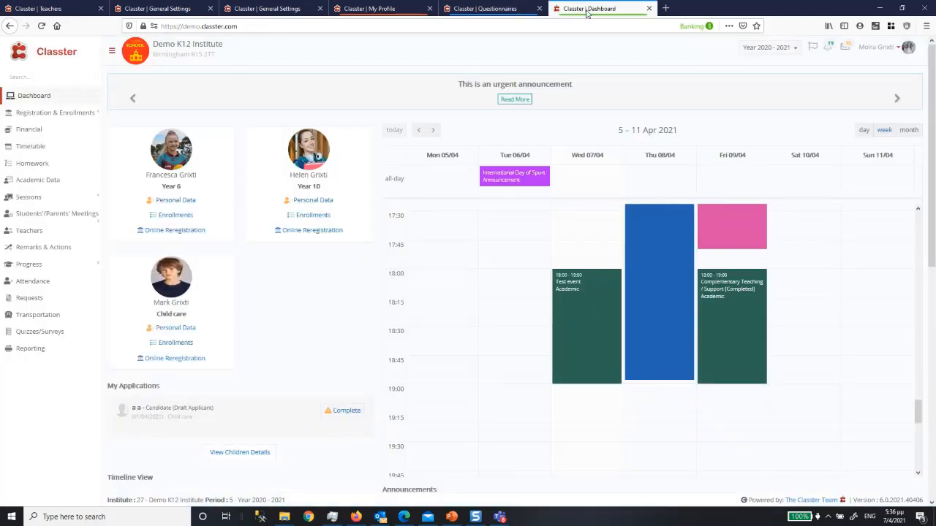
click(395, 9)
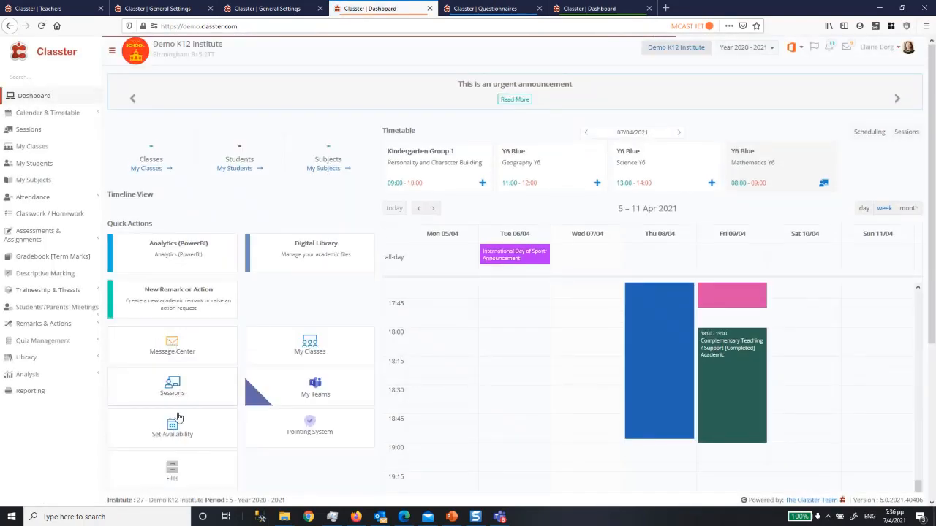
scroll(172, 292, down, 3)
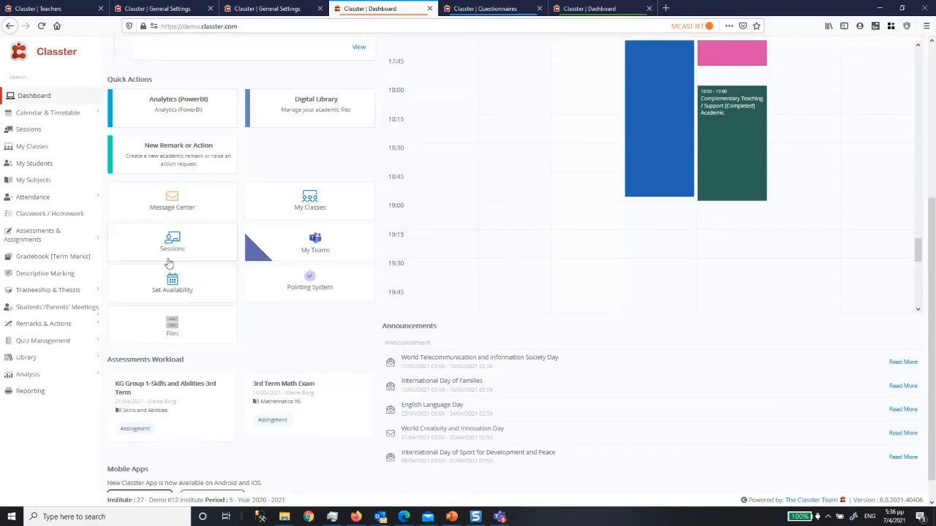
click(172, 284)
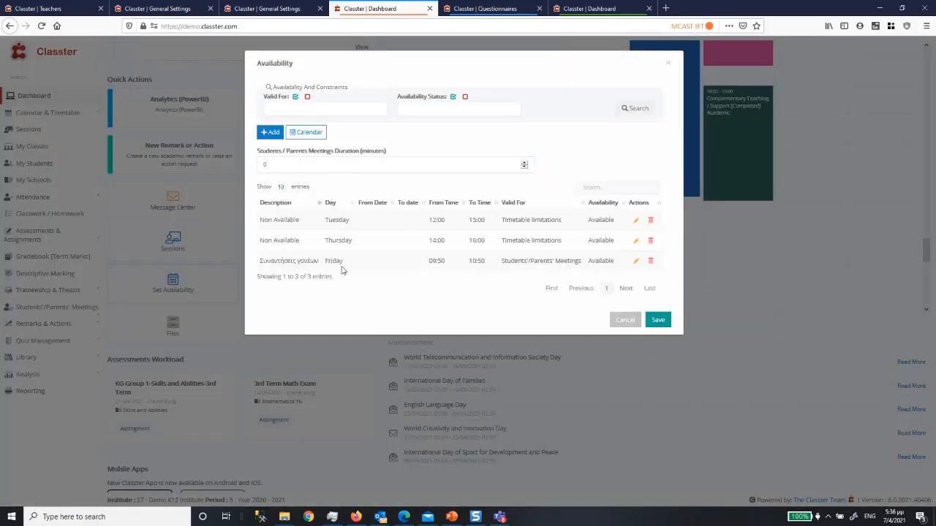
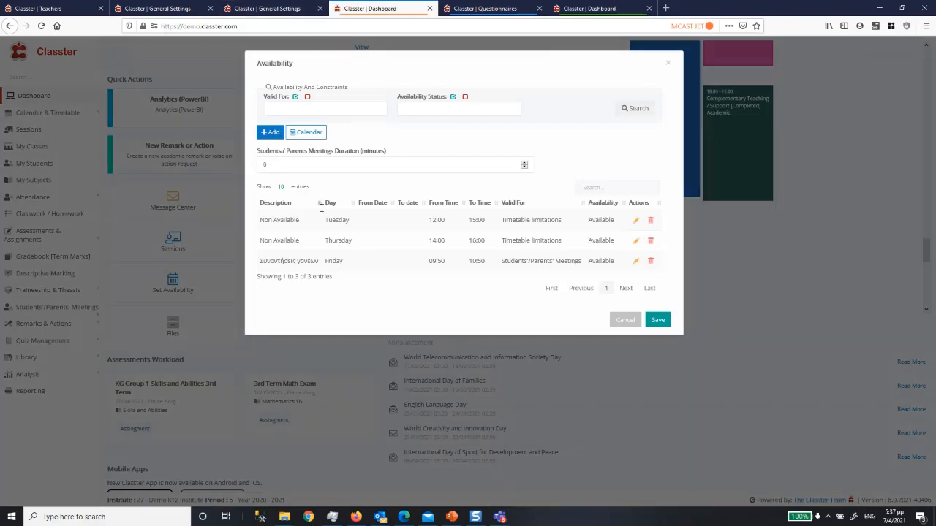
Start a new availability entry with status Available, valid for Students'/Parents' Meetings, on Tuesday.
click(270, 132)
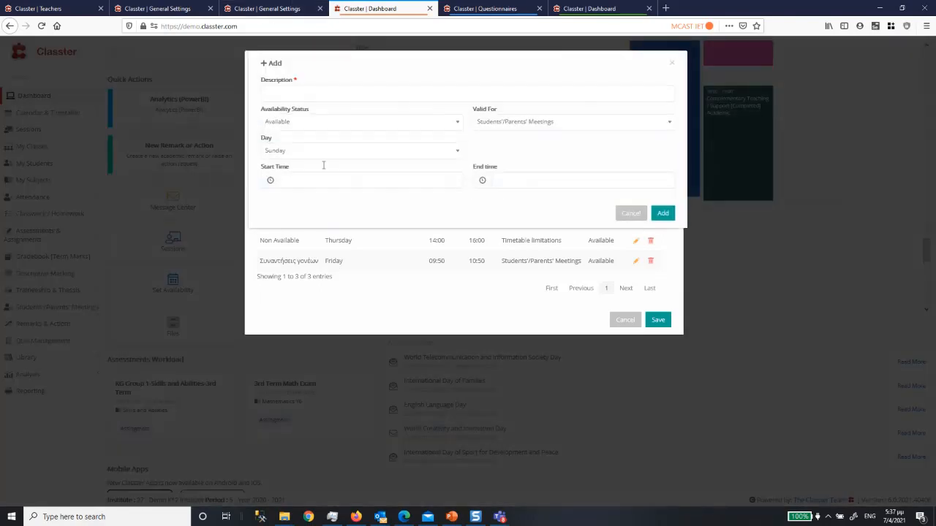
click(305, 122)
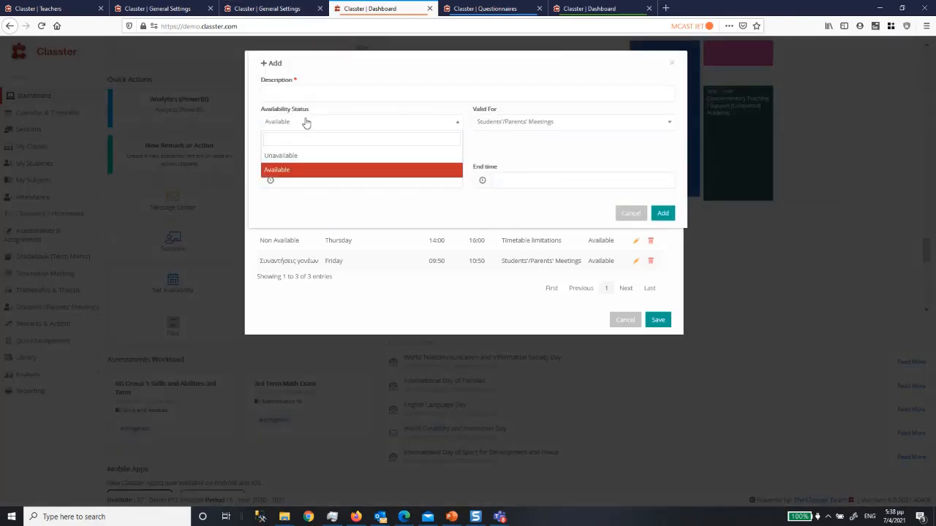
click(305, 122)
click(505, 127)
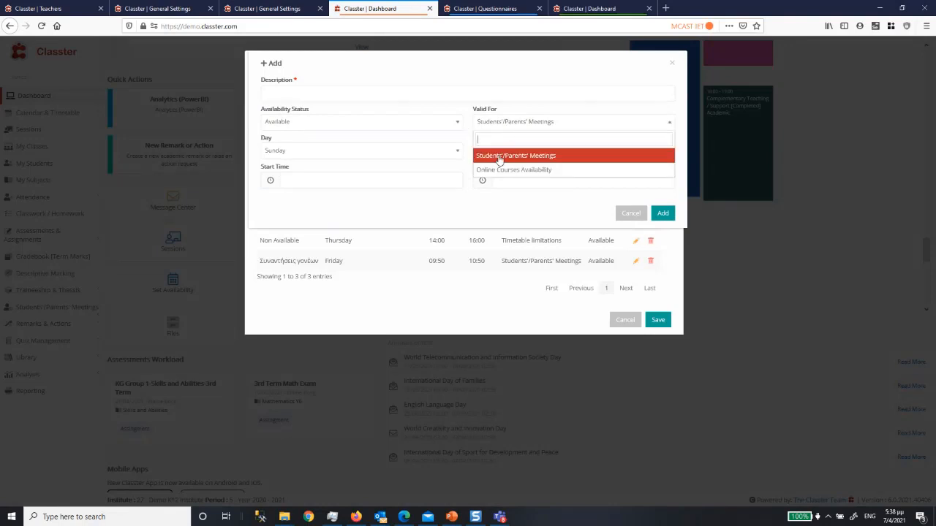
click(503, 156)
click(324, 152)
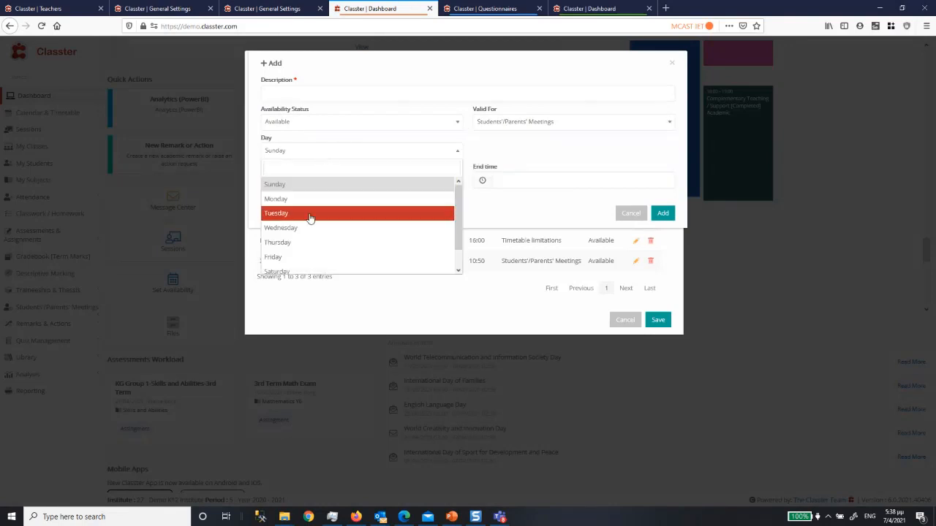
click(310, 215)
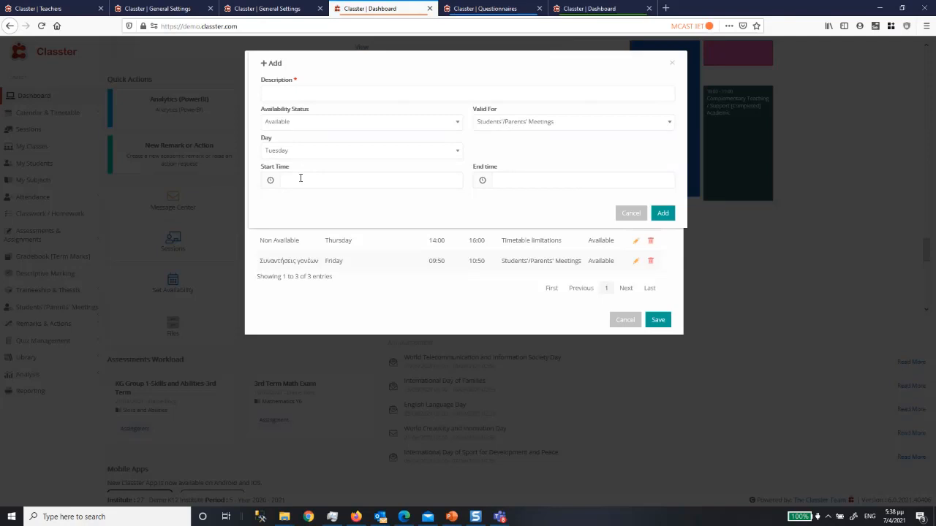
Set the new availability's start time to 13:00 and end time to 14:00, and try to add the entry.
click(299, 178)
click(326, 227)
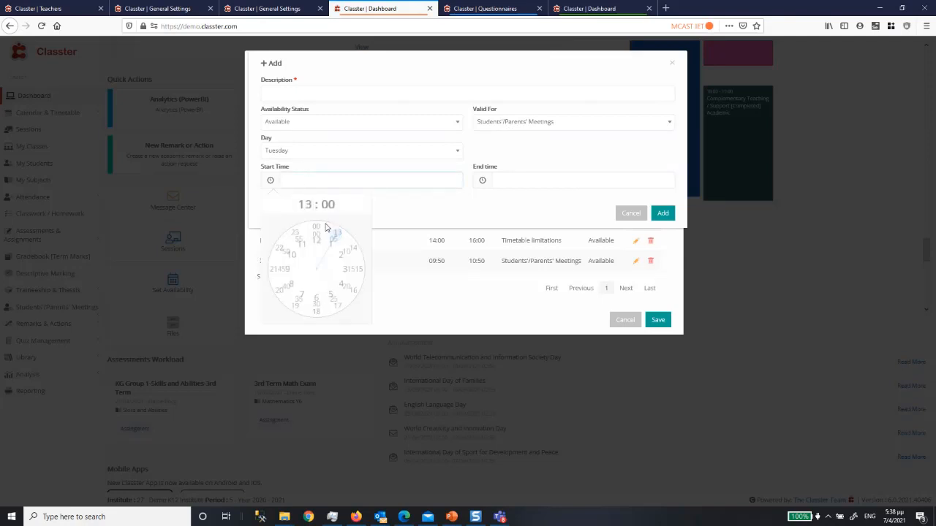
click(316, 229)
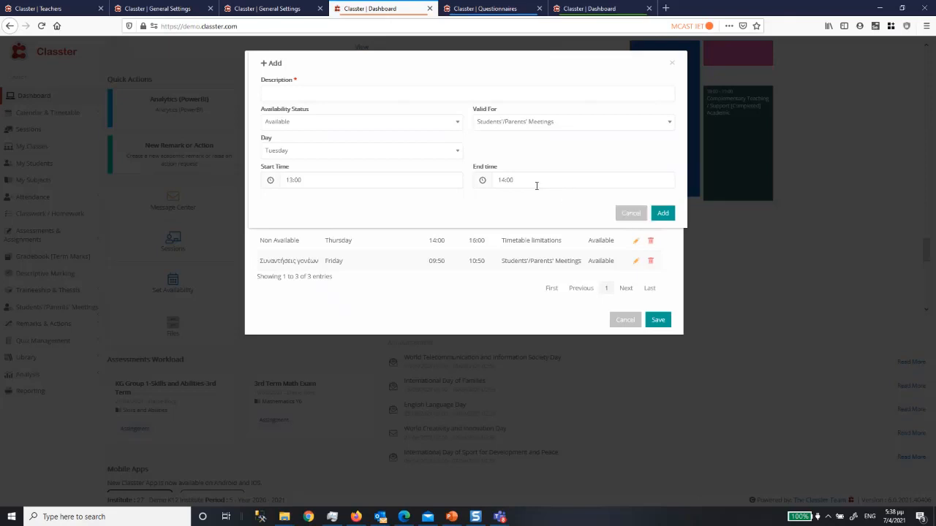
click(662, 212)
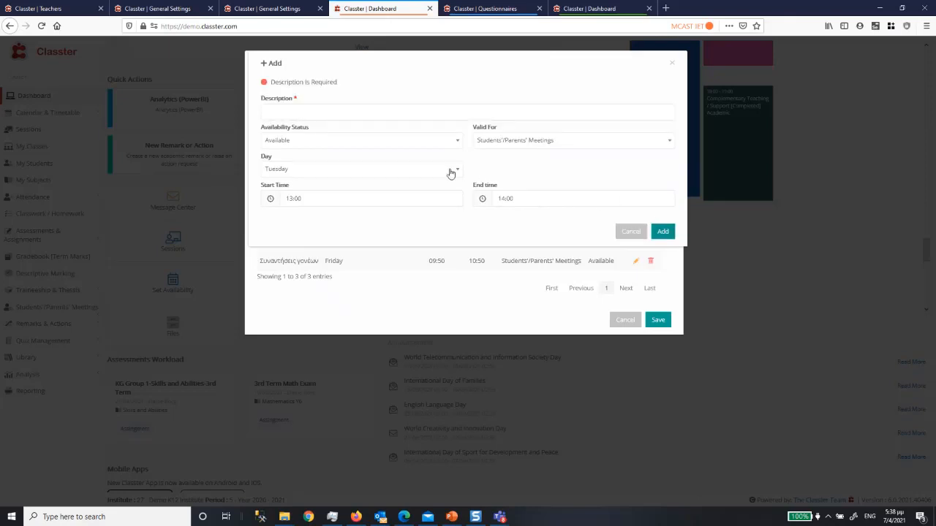
Enter "STudent Meeting" as the availability's description and add the entry to the list.
click(288, 108)
text(Ava)
key(BackSpace)
key(BackSpace)
key(BackSpace)
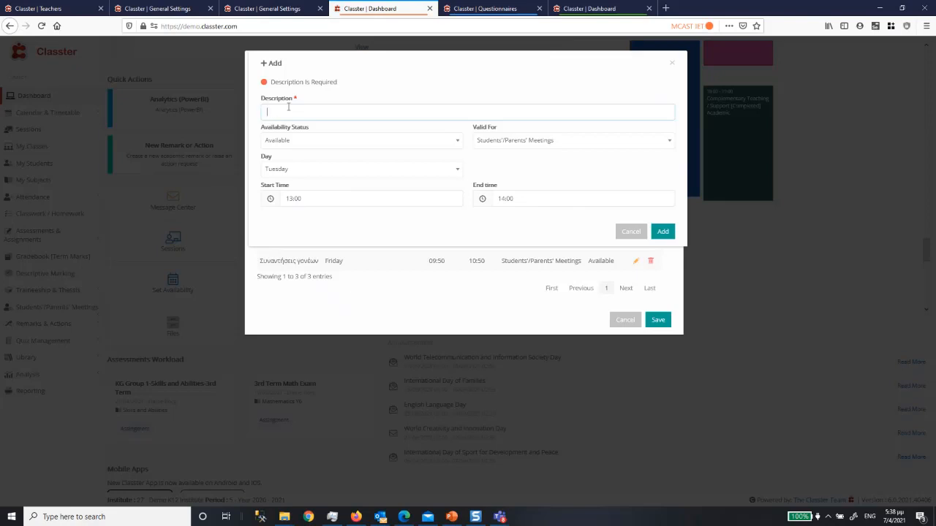
text(Parents' Meeting)
double_click(289, 111)
text(STudent)
click(662, 231)
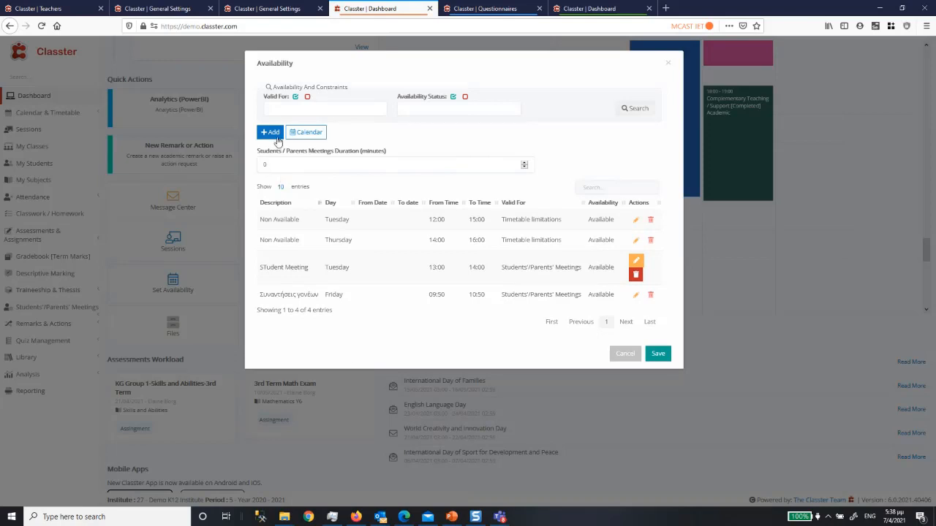
Start a new availability entry for students'/parents' meetings with its day set to Specific Date.
click(271, 132)
click(315, 152)
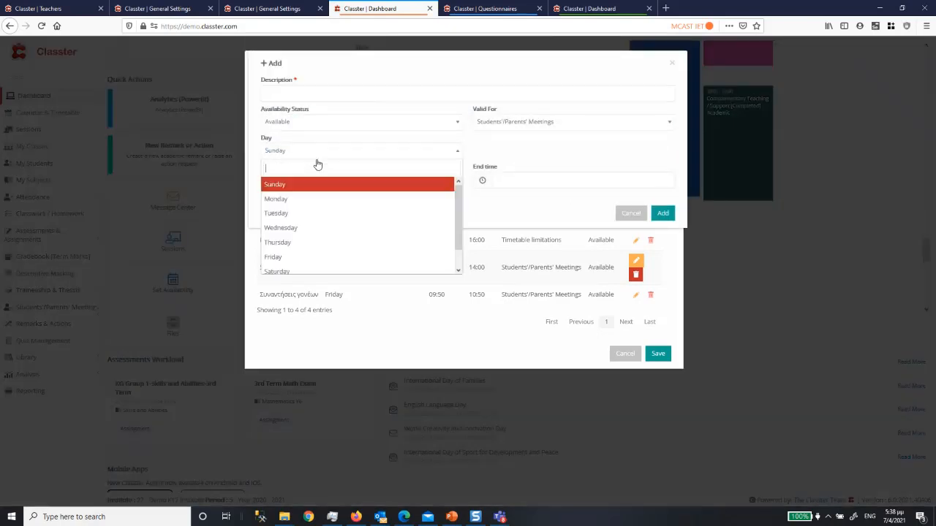
scroll(337, 241, down, 1)
click(326, 269)
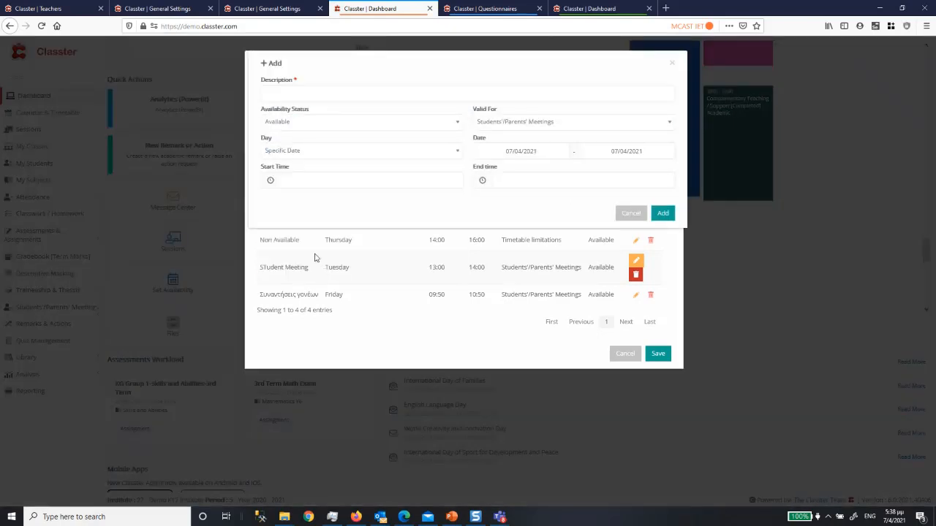
Set the entry's date range from 12/04/2021 to 14/04/2021.
click(493, 151)
triple_click(516, 150)
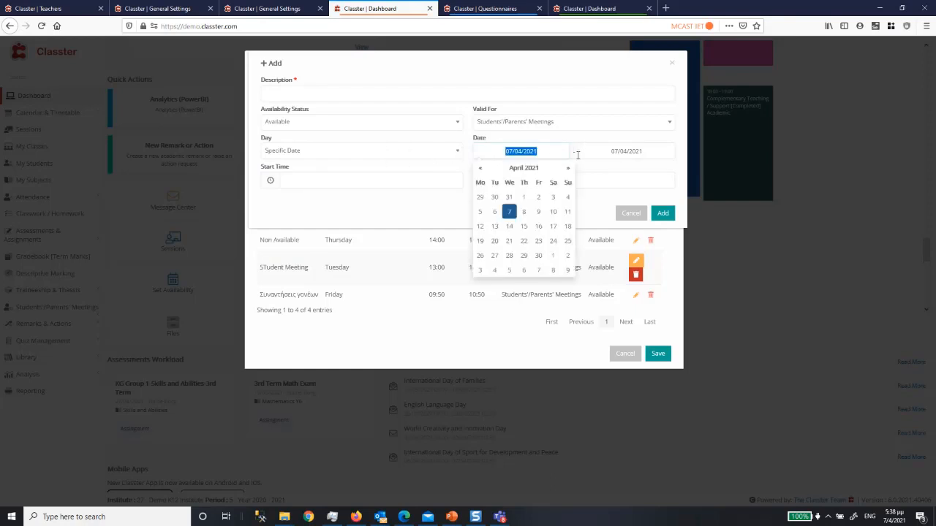
click(479, 229)
click(652, 151)
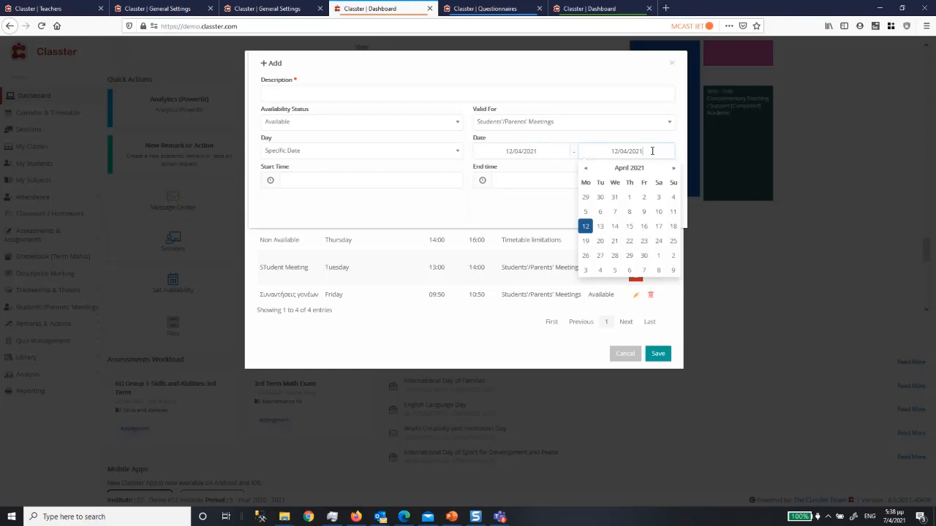
click(615, 226)
Set the meeting entry's start time to 12:00.
click(349, 176)
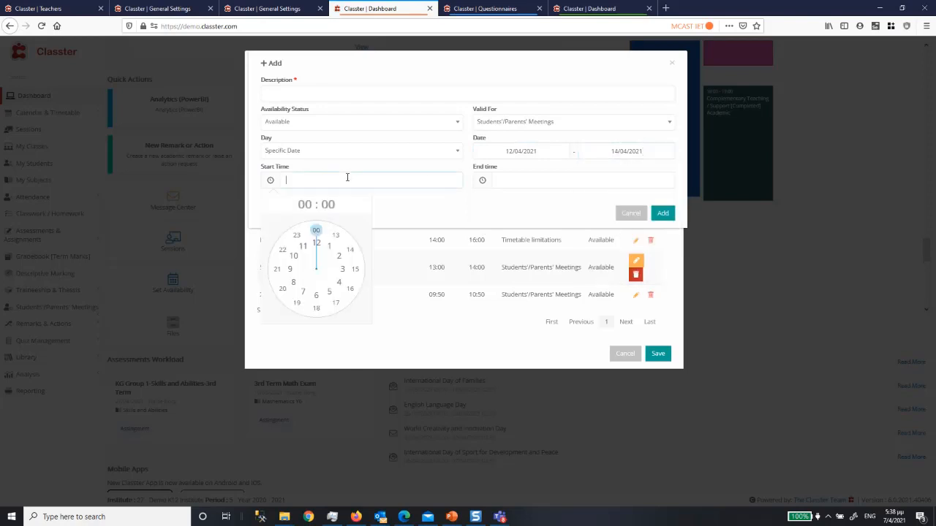
click(315, 231)
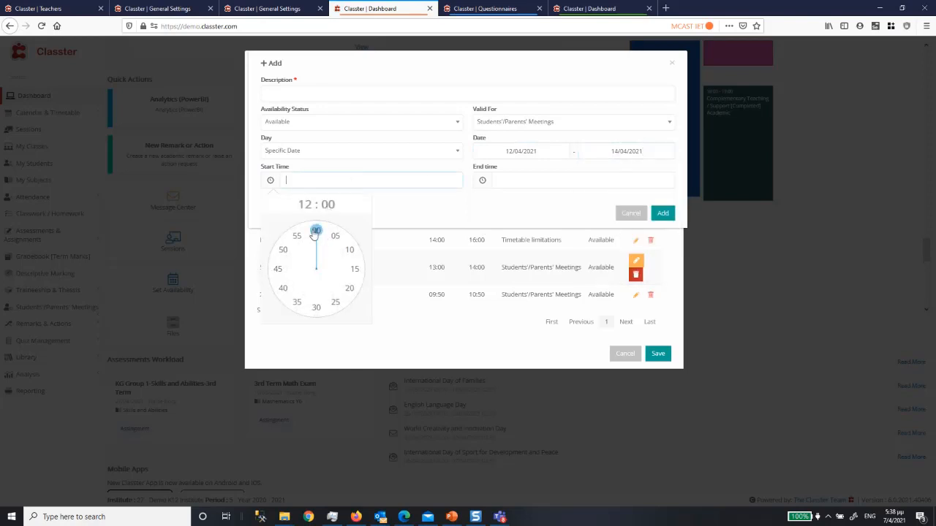
click(315, 231)
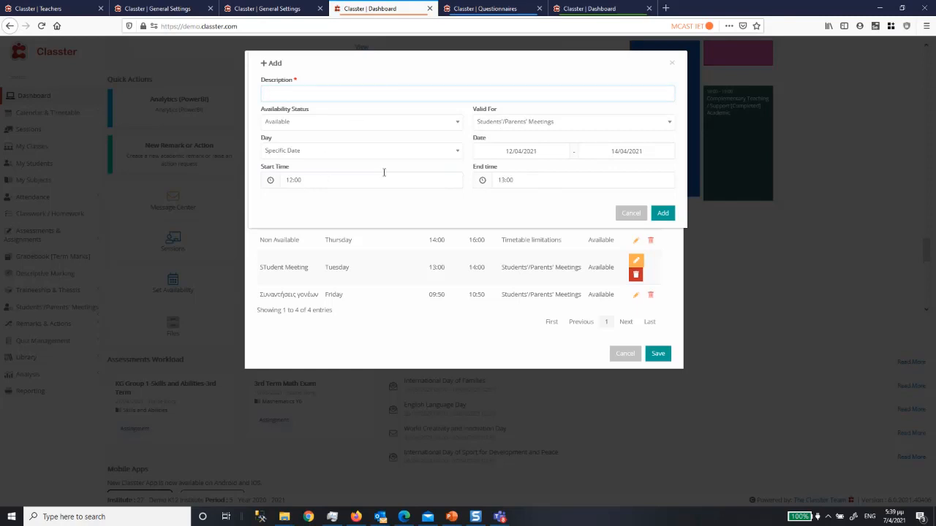
Change the entry's start date to 14/04/2021 so it covers a single day.
click(552, 151)
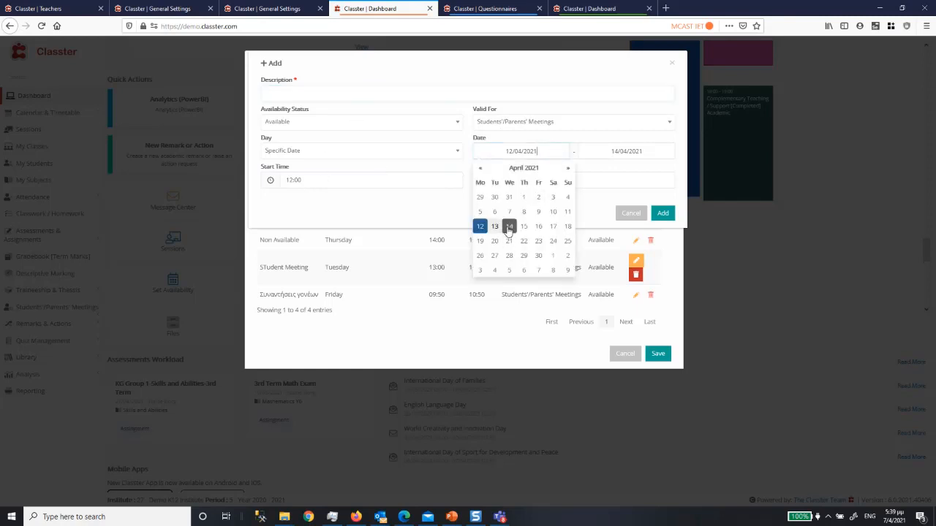
click(508, 226)
click(625, 151)
click(374, 181)
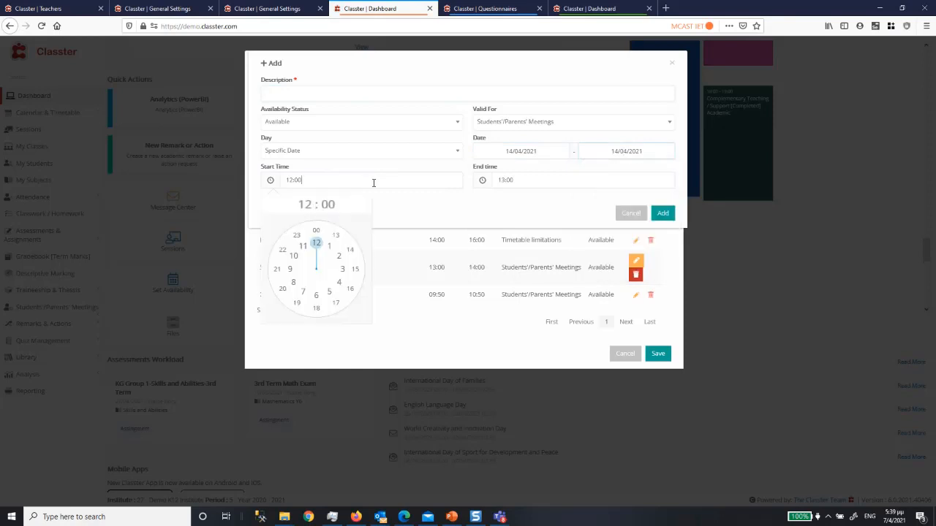
click(500, 151)
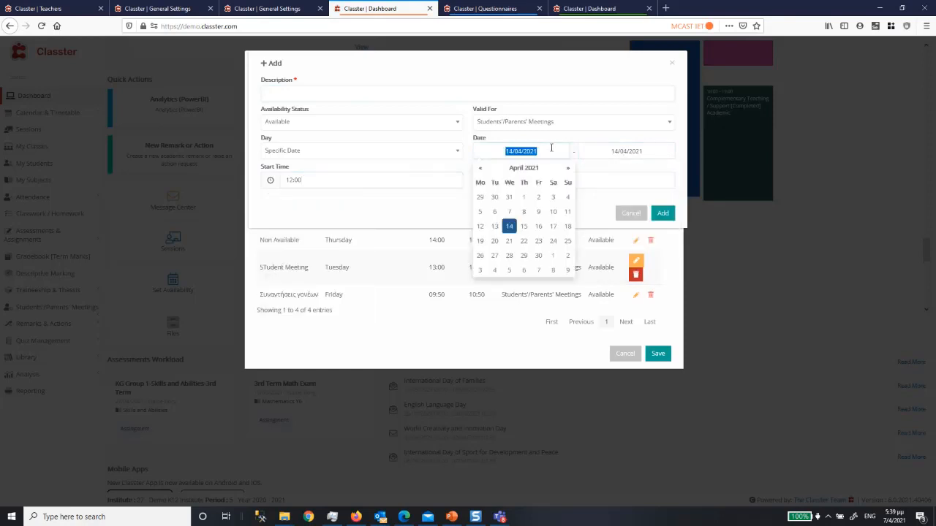
Describe the entry as "Parents Meeting", add it to the list and save the teacher's availability.
click(319, 94)
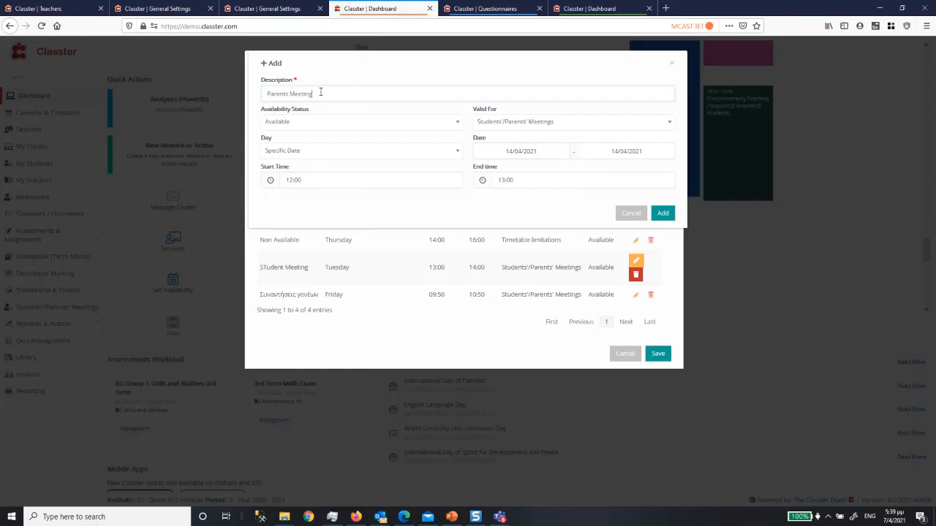
click(662, 213)
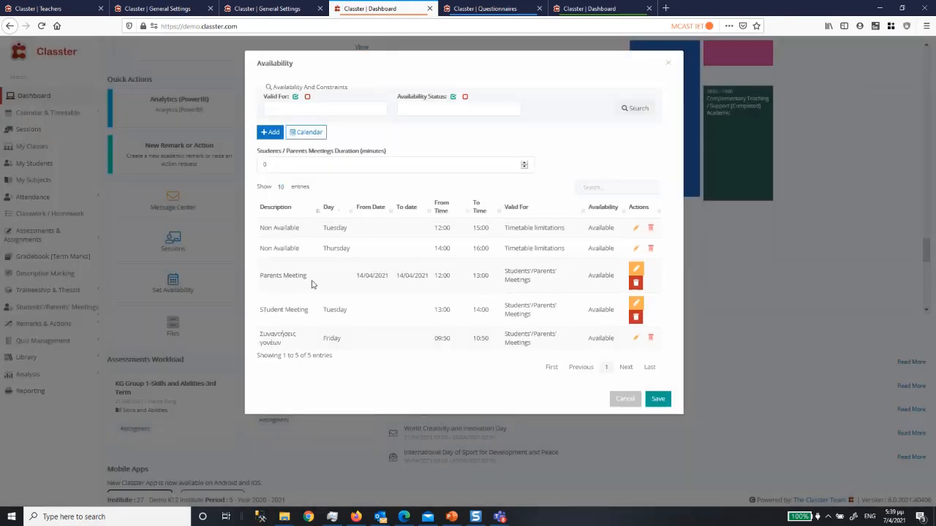
click(660, 404)
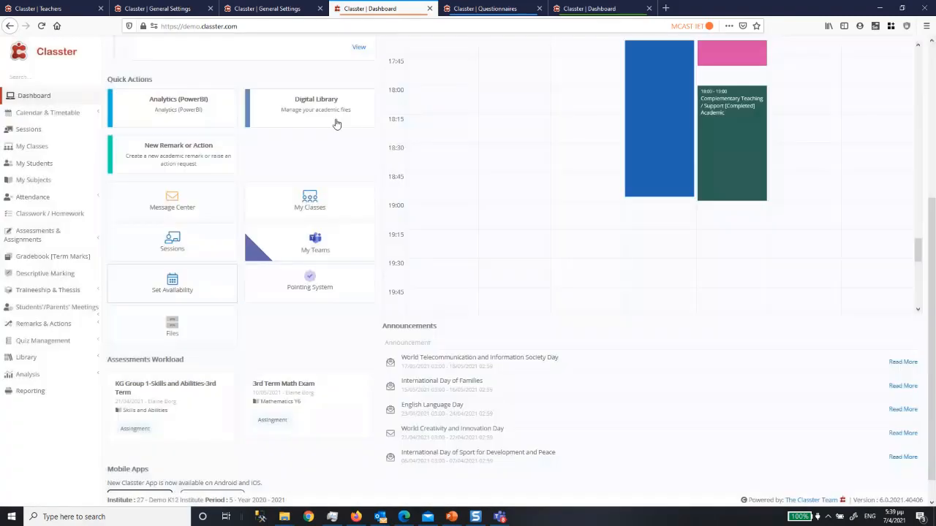
Switch to the administrator's Teachers list and open the third teacher's Availability And Constraints view.
click(50, 10)
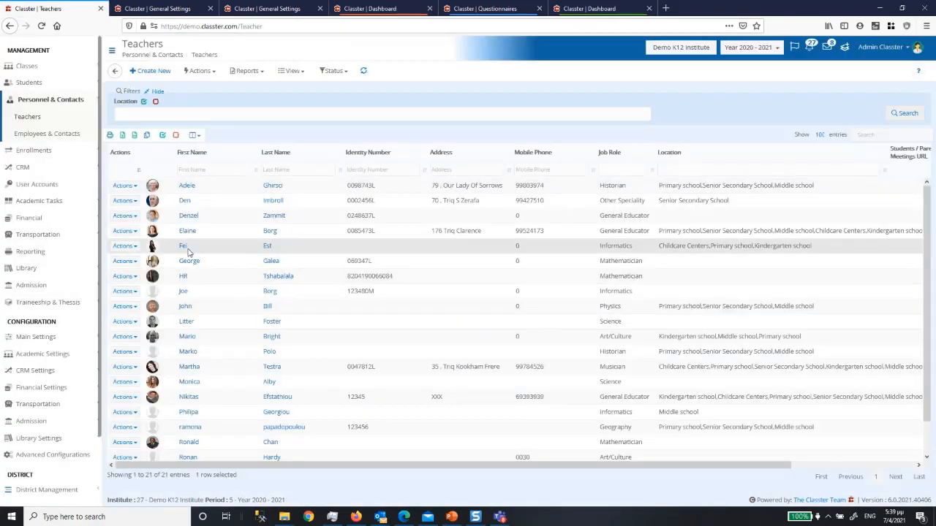
click(188, 215)
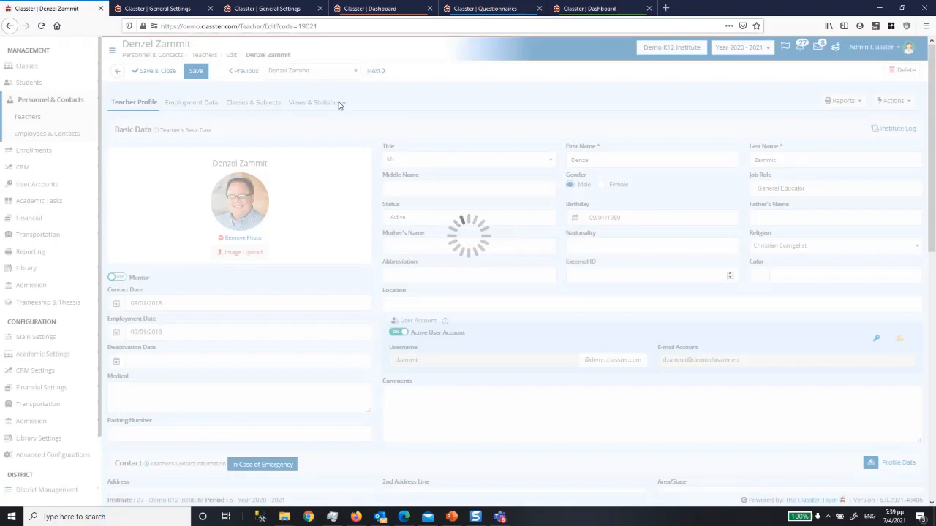
click(339, 103)
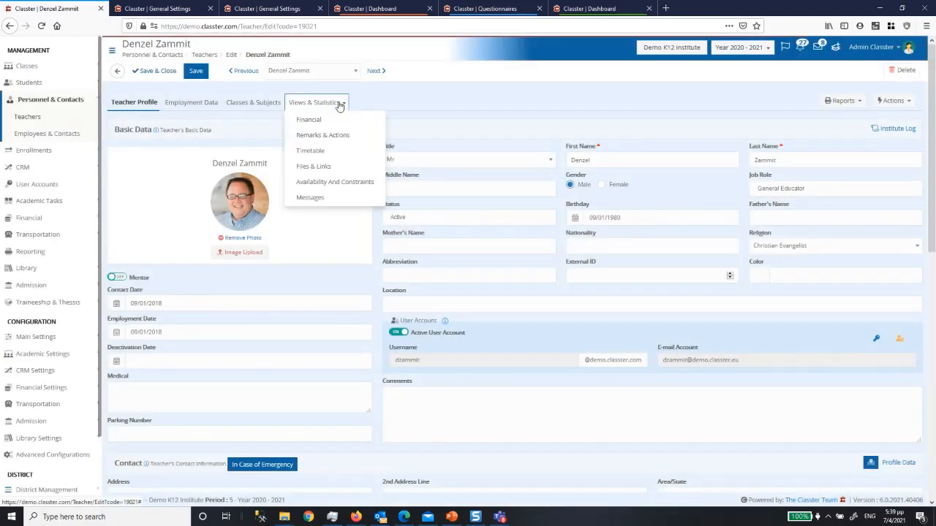
click(324, 184)
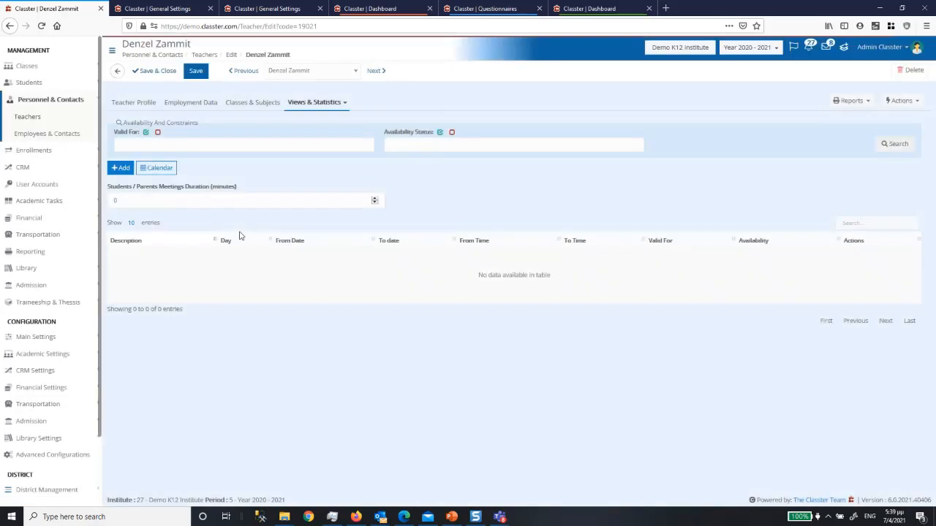
Mark Tuesday 09:00 to 12:00 as Non Available in the teacher's availability calendar, save it and close the calendar.
click(157, 167)
click(403, 161)
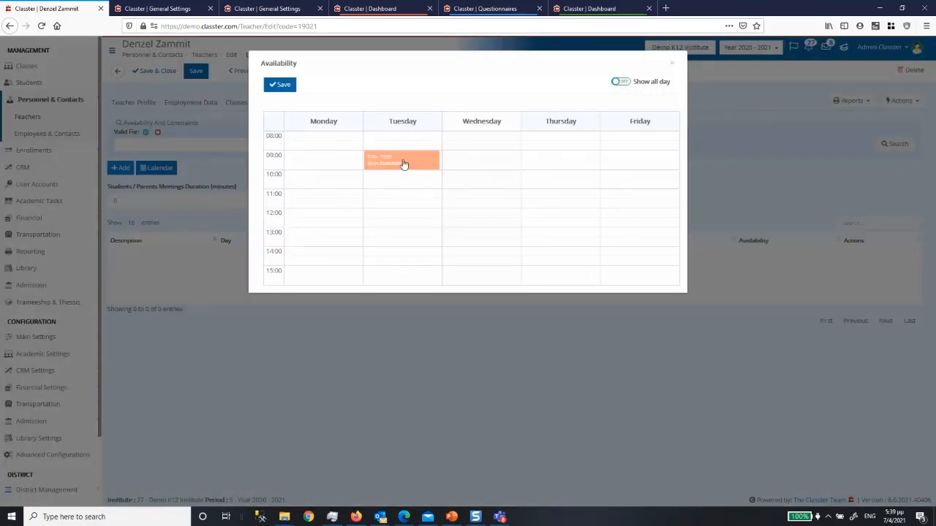
drag(405, 167, 408, 207)
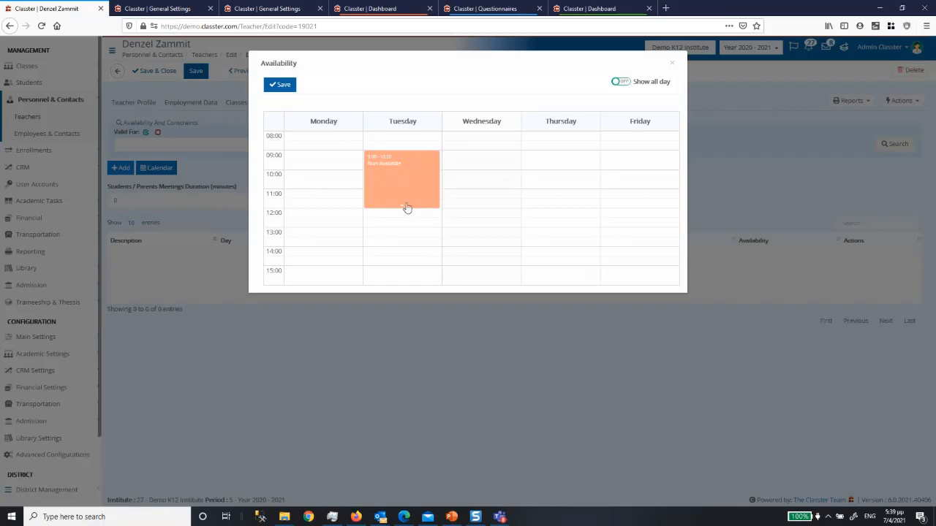
click(291, 89)
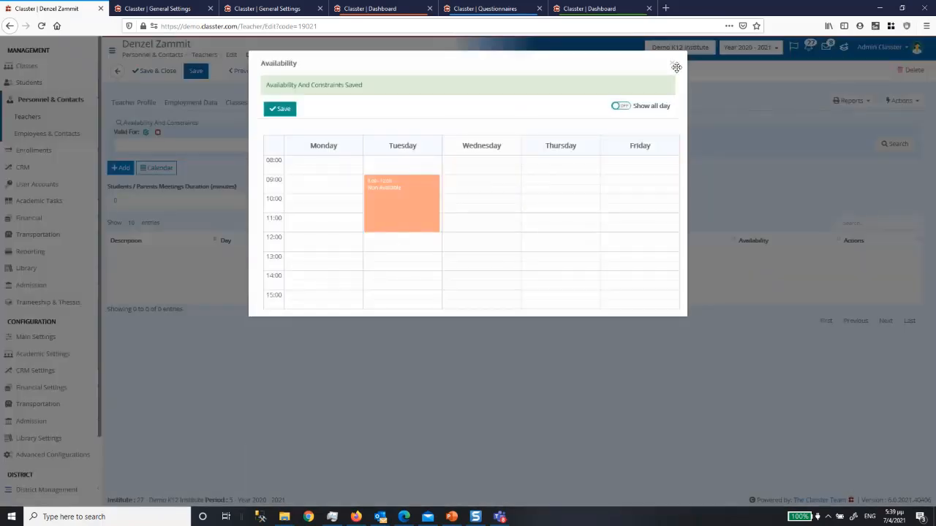
click(672, 65)
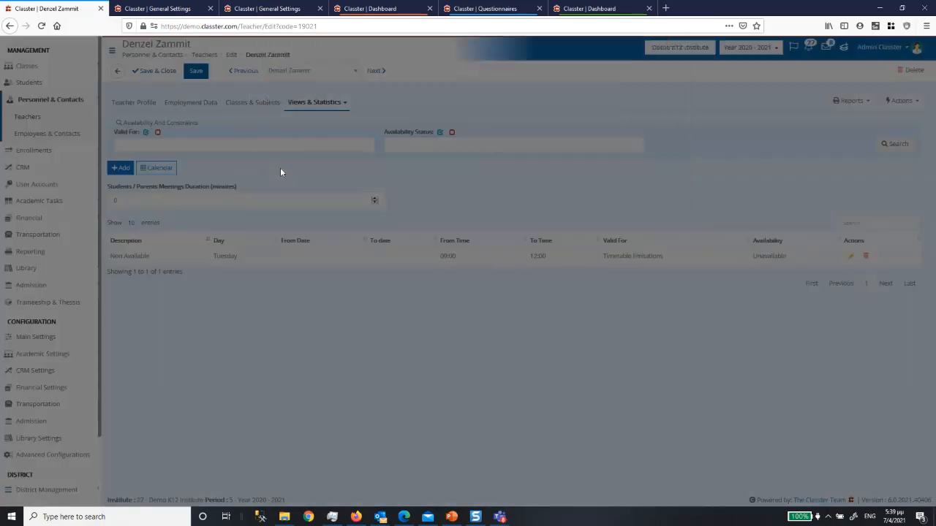
Start another availability entry for students'/parents' meetings with the day set to Specific Date and the start time to 12:00.
click(322, 150)
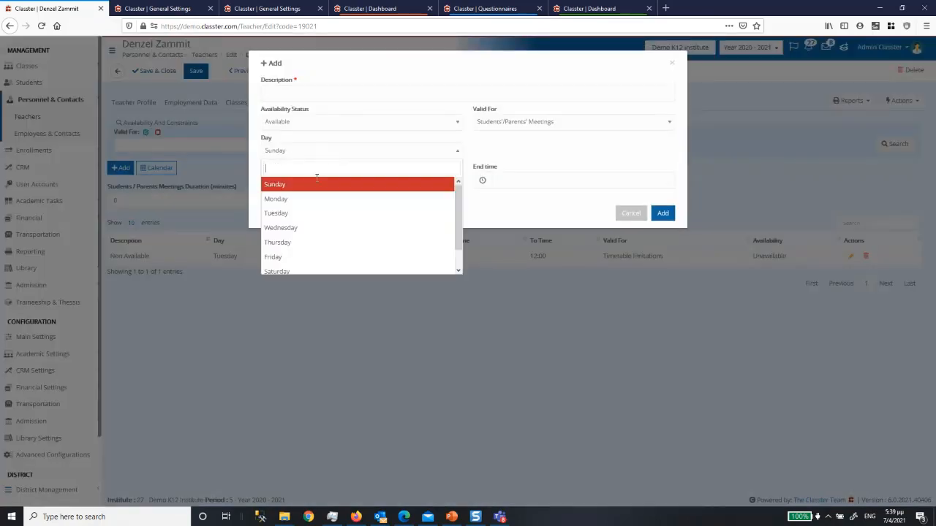
scroll(318, 259, down, 1)
click(319, 267)
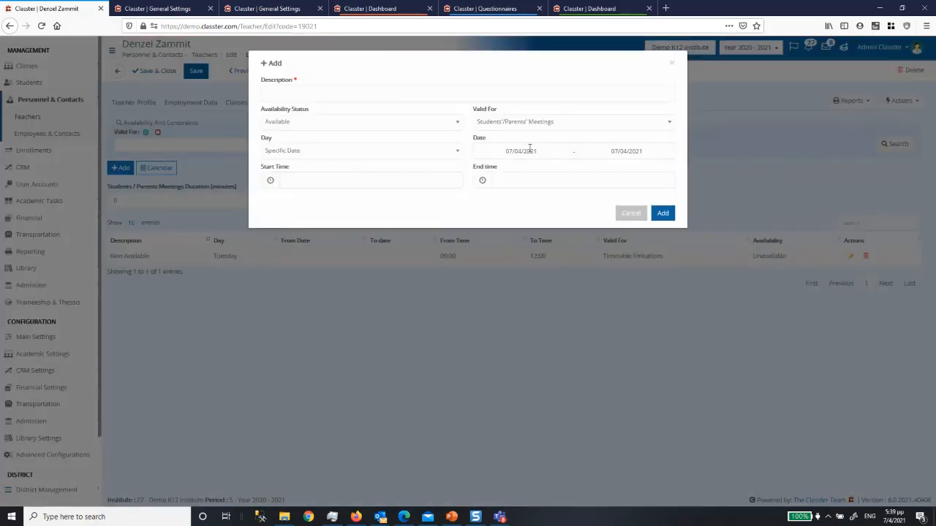
click(324, 183)
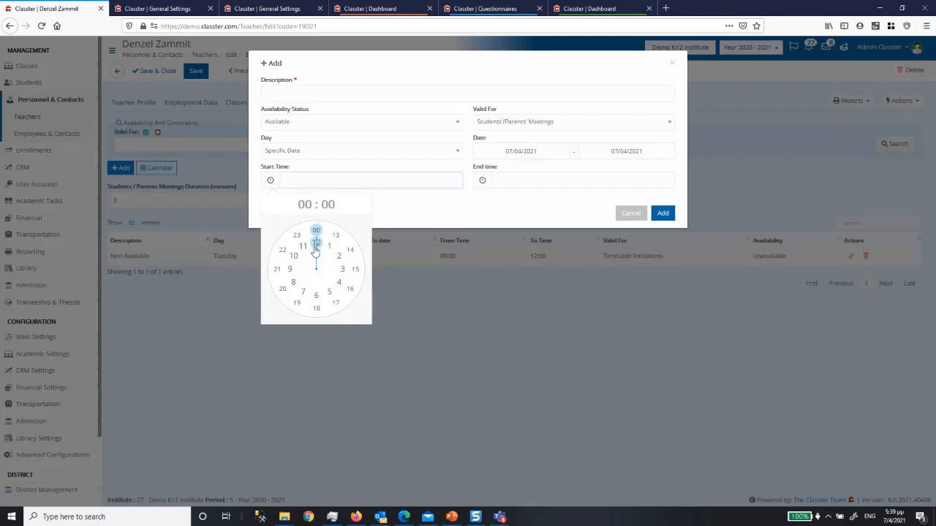
click(316, 219)
click(316, 219)
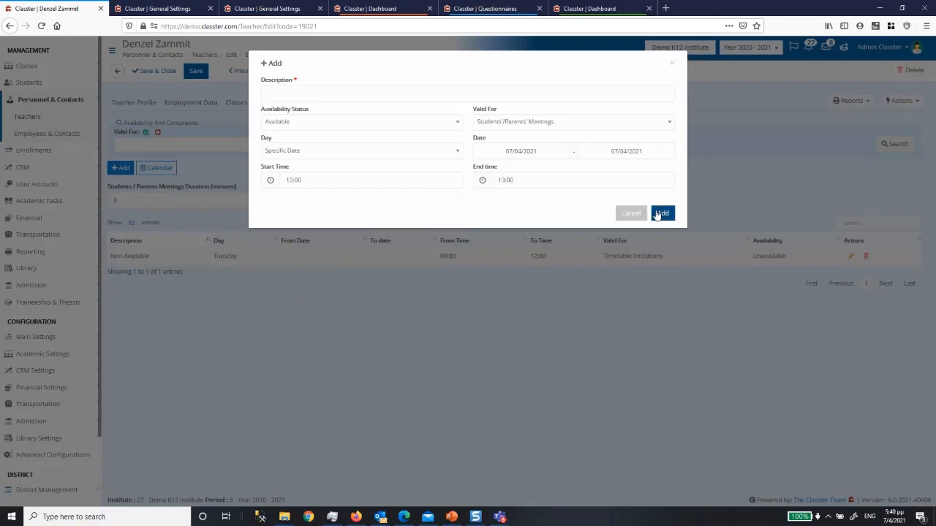
Describe the entry as "Parents Meeting", add it to the teacher's availability and save the teacher record.
click(661, 213)
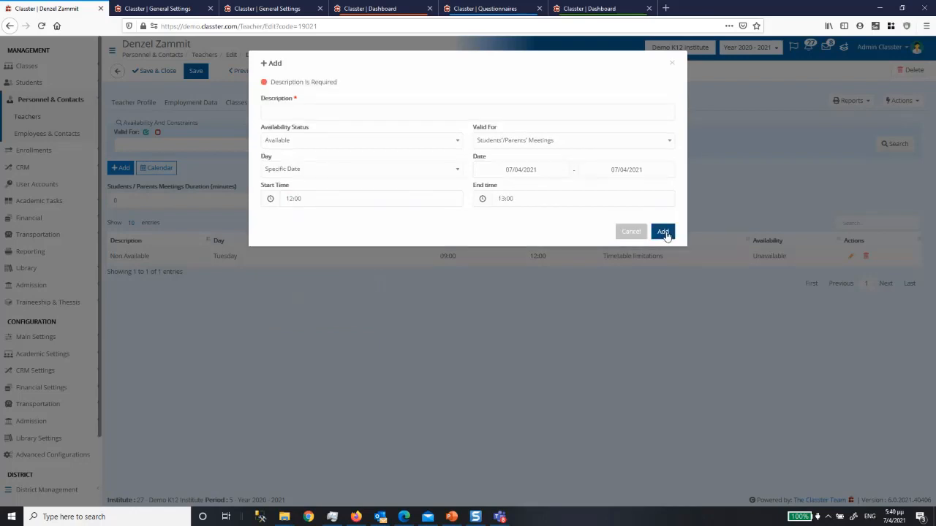
click(357, 112)
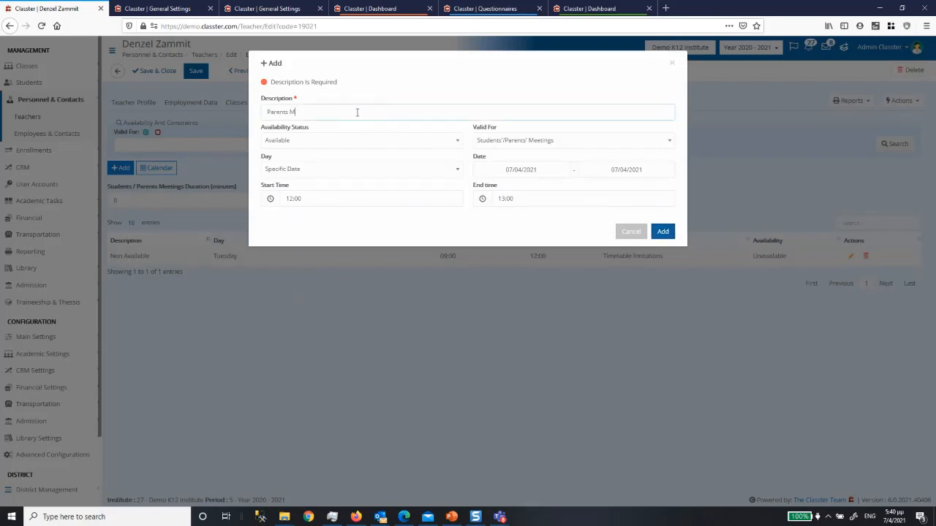
text(Parents Meeting)
click(662, 231)
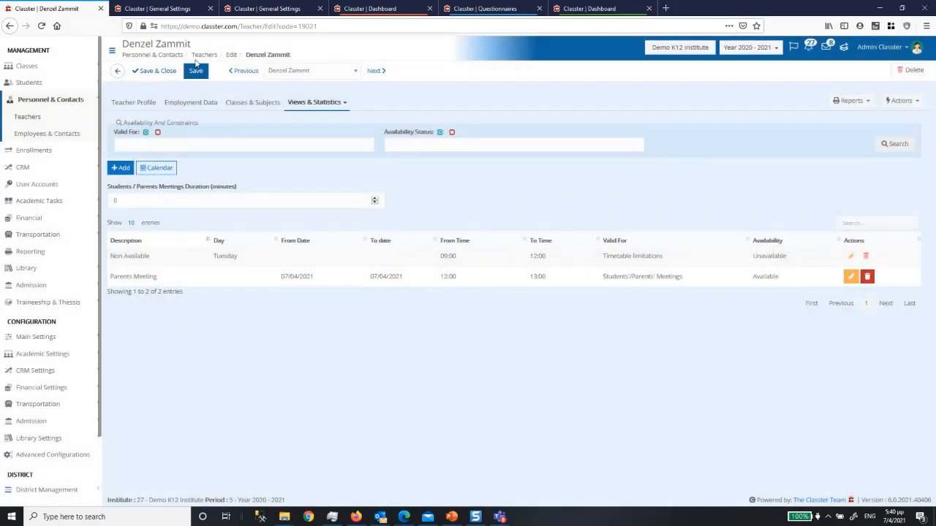
click(196, 70)
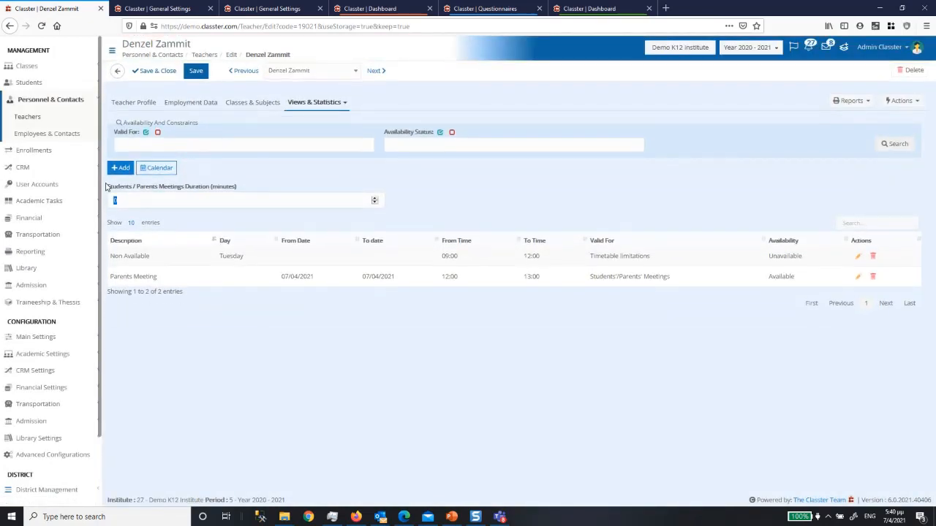
drag(127, 187, 228, 187)
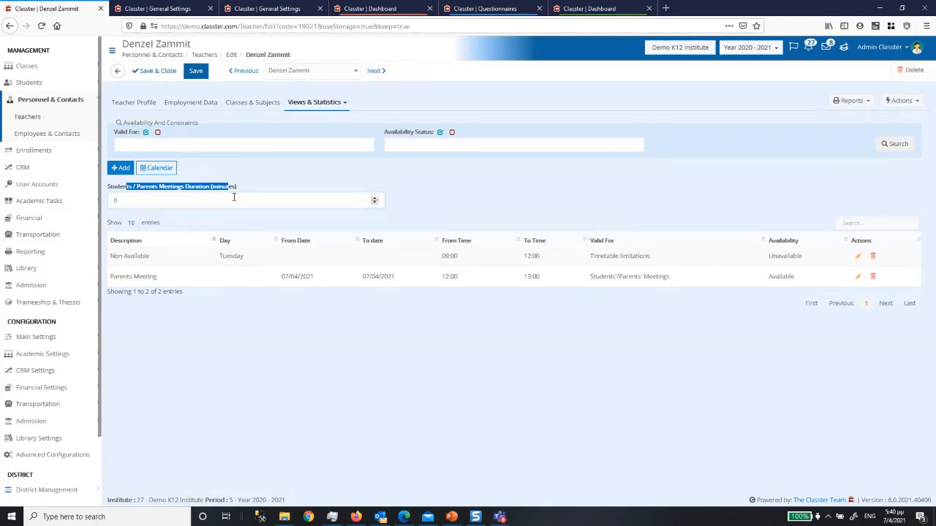
click(223, 281)
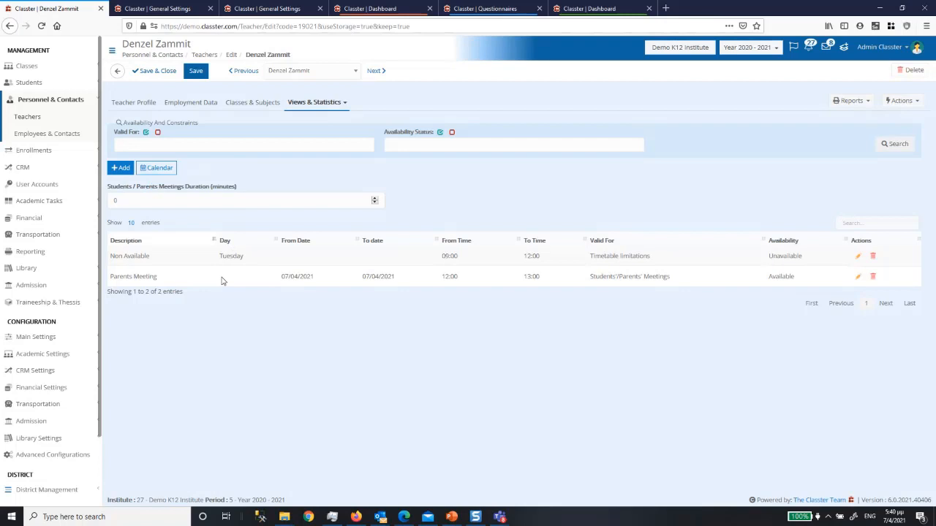
Open Schedule a Meeting under Students'/Parents' Meetings in the student's portal, and return to the parent's dashboard.
click(592, 10)
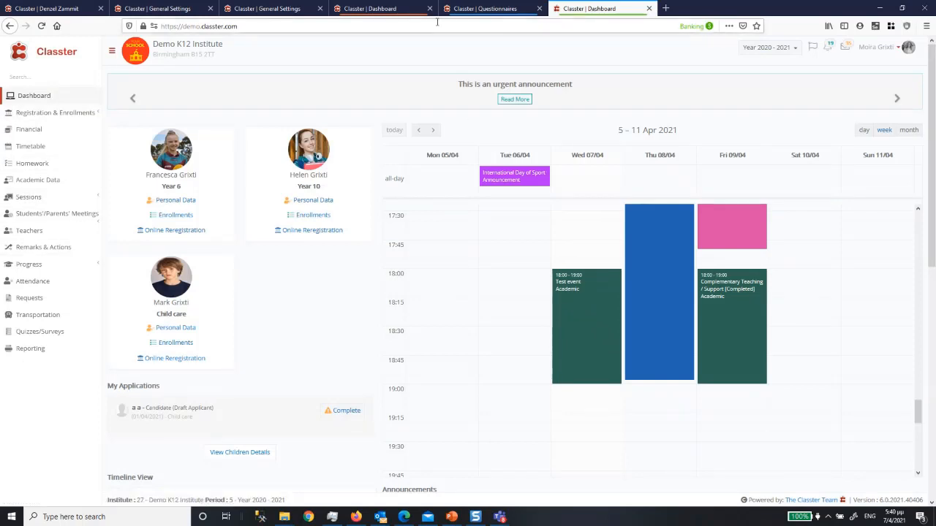
click(485, 9)
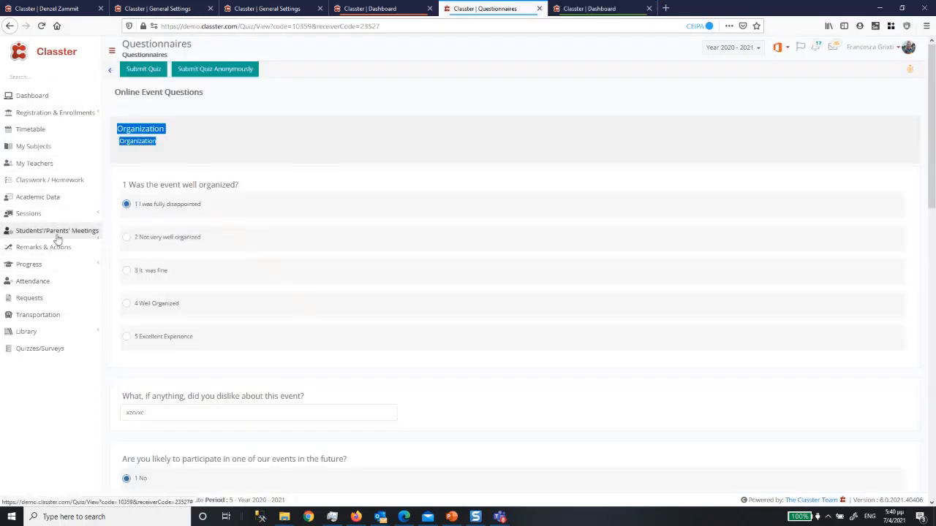
click(57, 234)
click(31, 257)
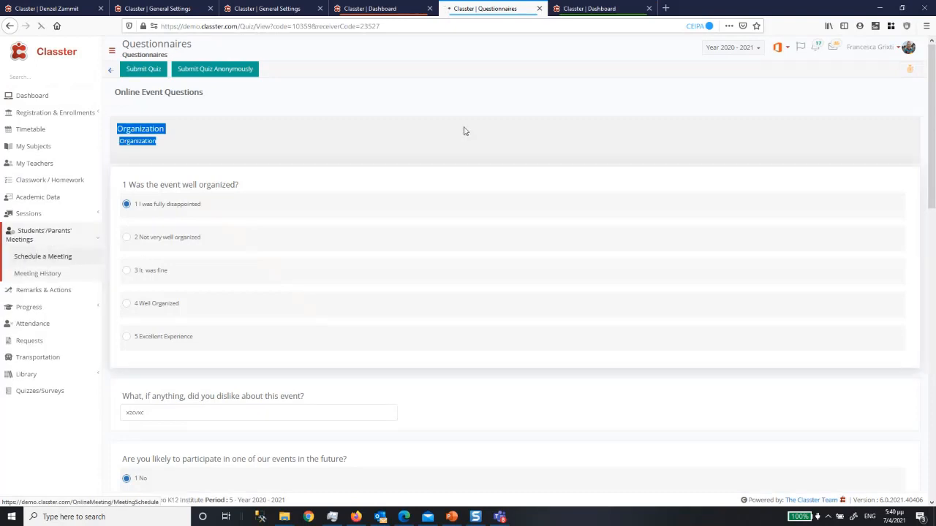
click(600, 9)
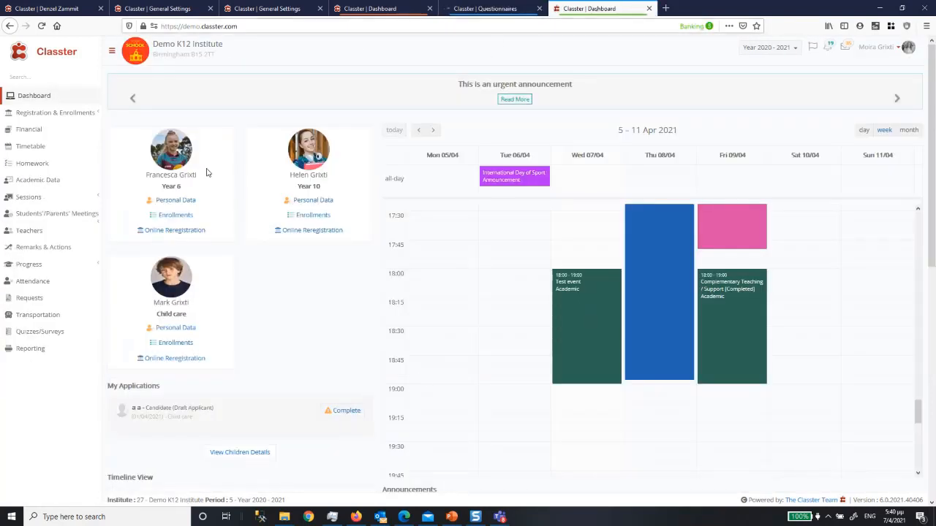
Open Schedule a Meeting under Students'/Parents' Meetings in the parent's portal, and select the Year 6 daughter and the date 13/04/2021.
click(52, 218)
click(37, 241)
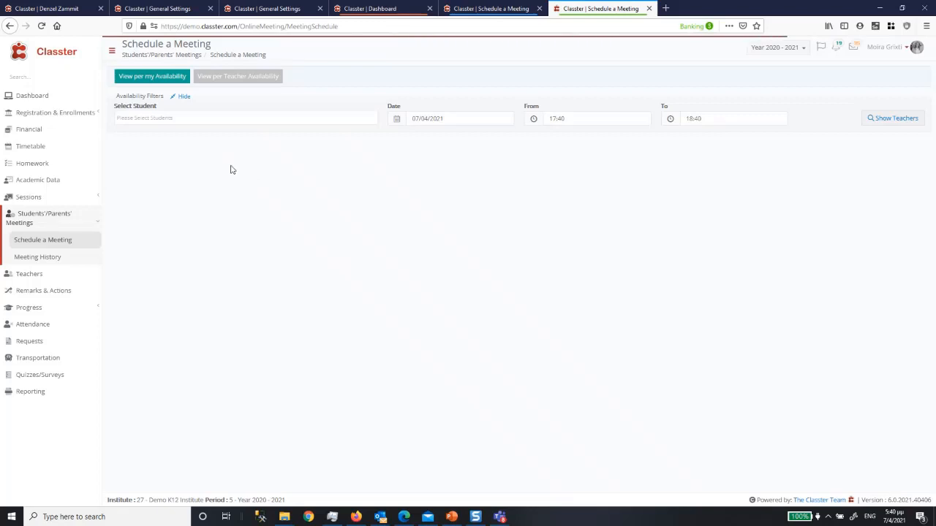
click(183, 119)
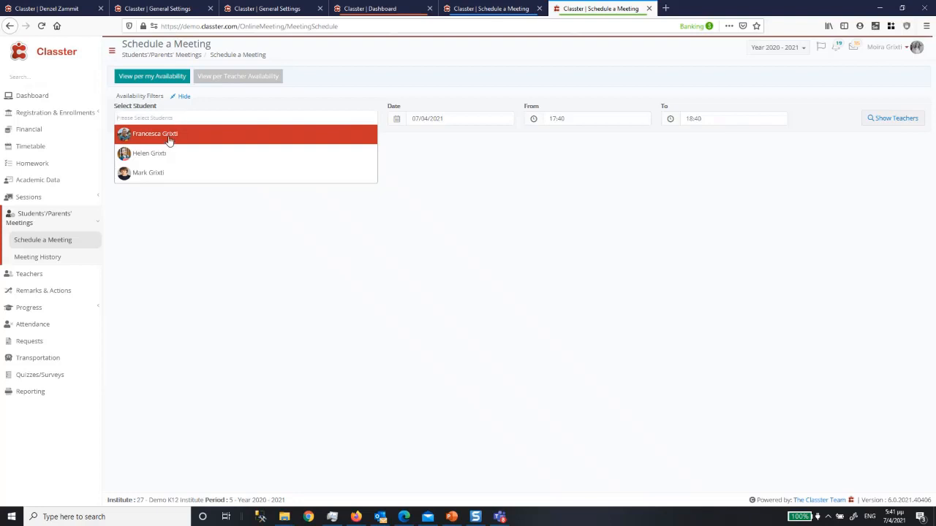
click(170, 138)
click(450, 119)
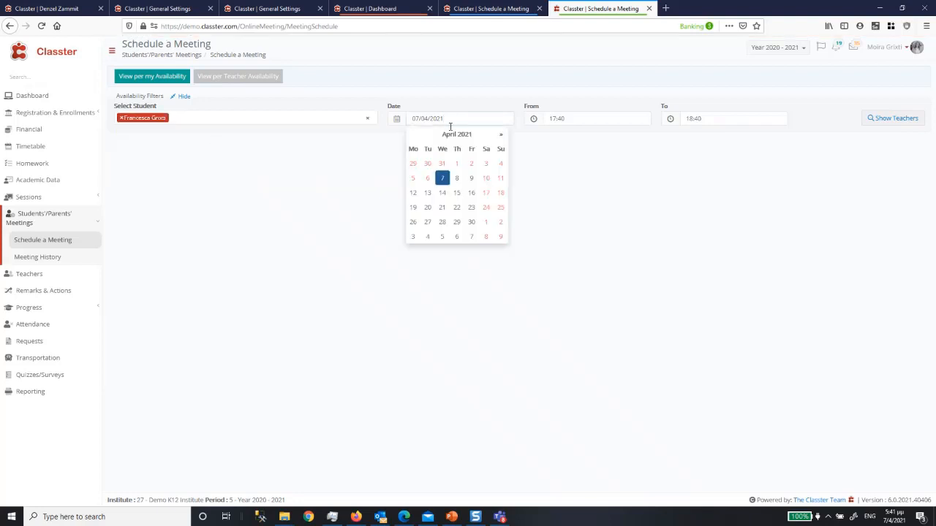
click(428, 192)
Set the parent's availability from 07:00 to 18:00 and show the teachers available in that period.
click(592, 119)
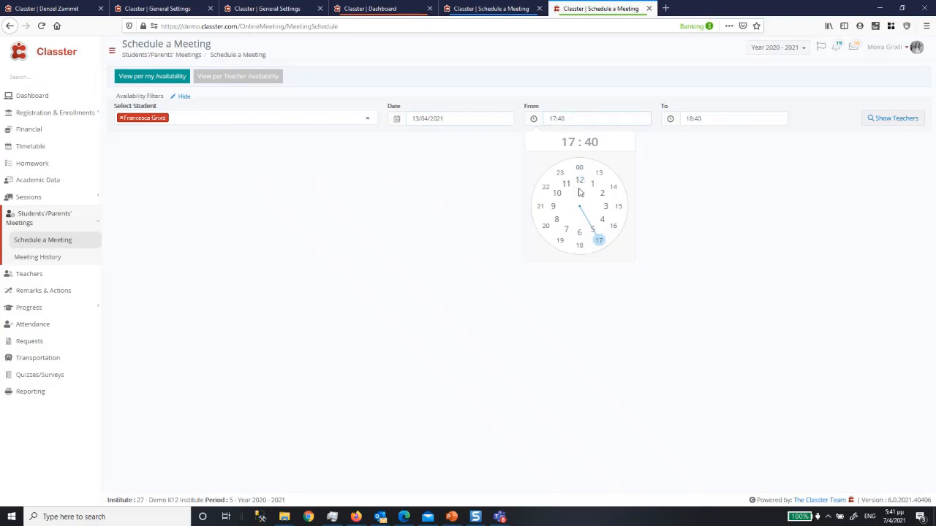
click(568, 230)
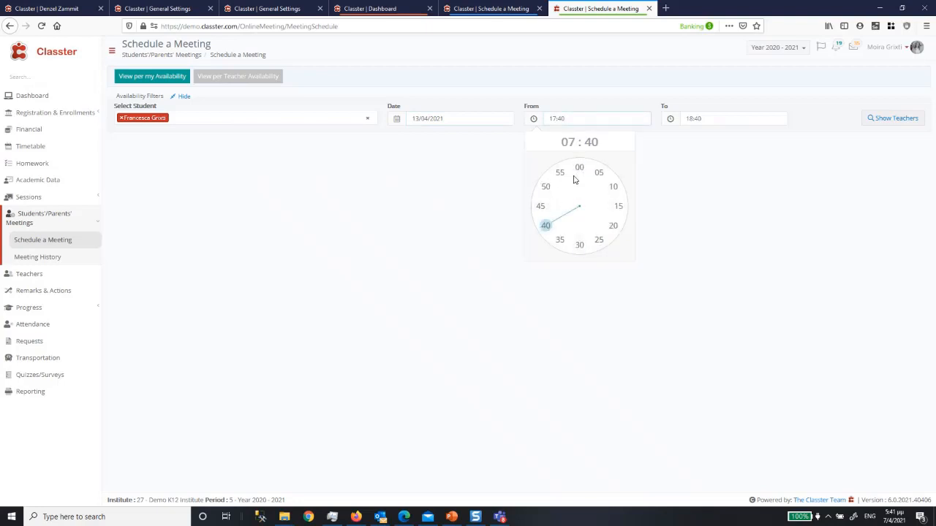
click(578, 167)
click(695, 119)
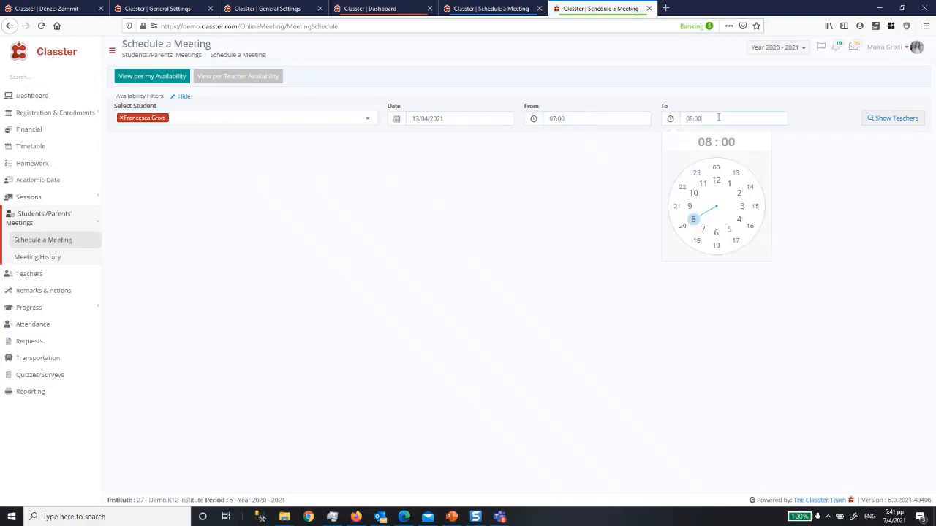
click(714, 243)
click(715, 169)
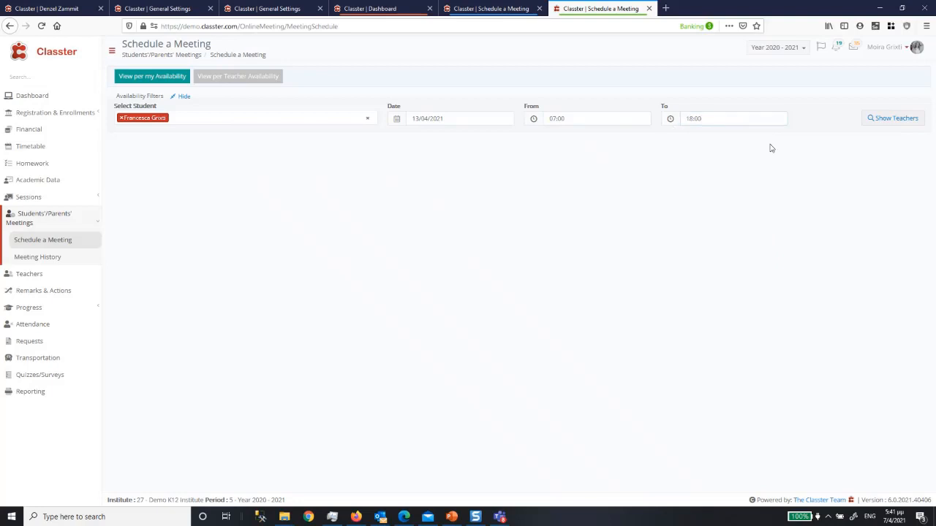
click(891, 119)
Select both the Spanish G6 teacher and the Mathematics Y6 teacher, and show their availability list.
click(169, 130)
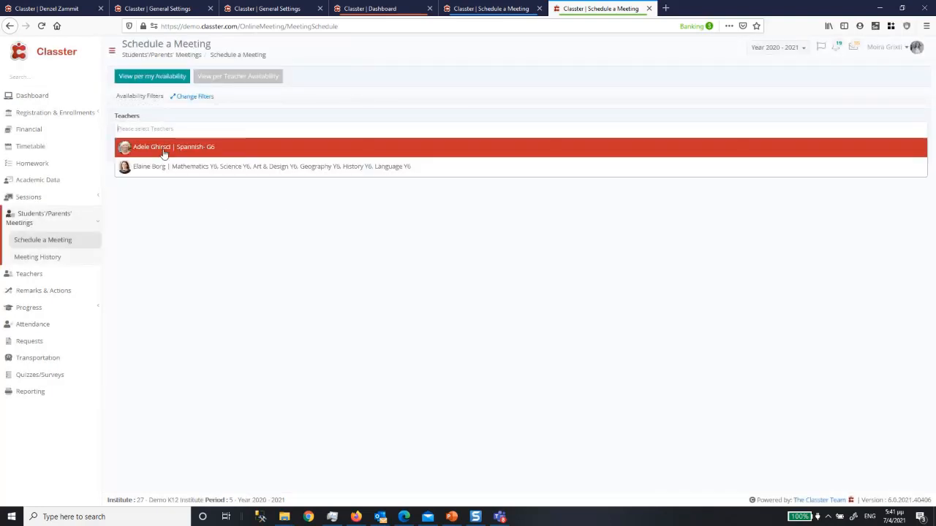
click(163, 149)
click(238, 134)
click(220, 165)
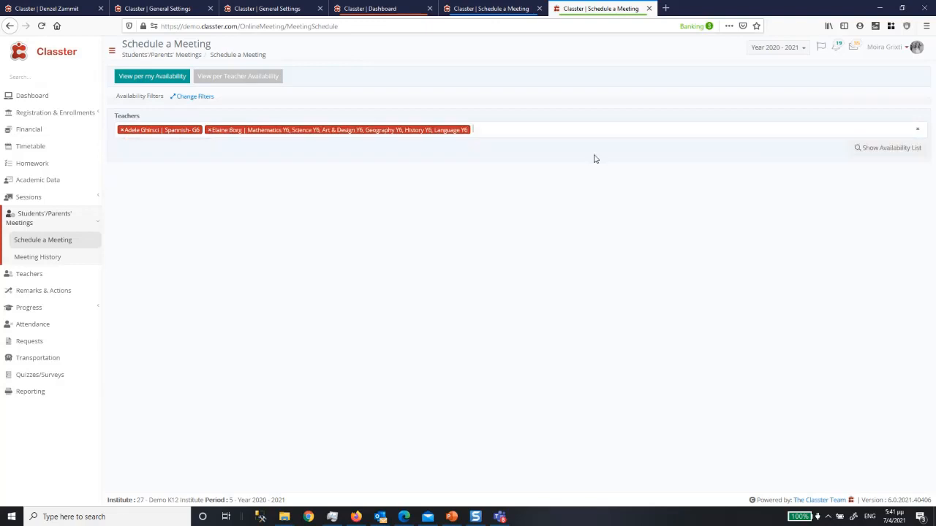
click(883, 147)
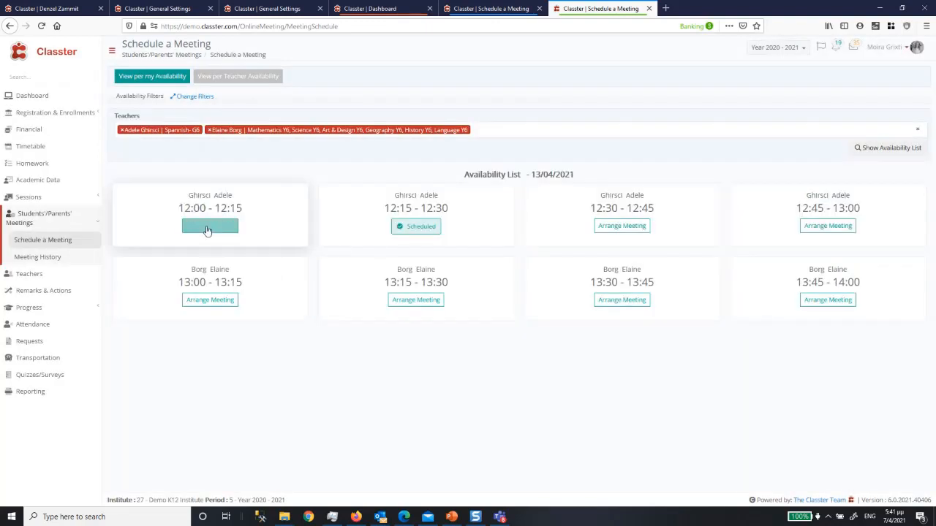
Start arranging the 12:00 - 12:15 meeting with the Spanish G6 teacher, choosing Online Meeting as the appointment type.
click(209, 227)
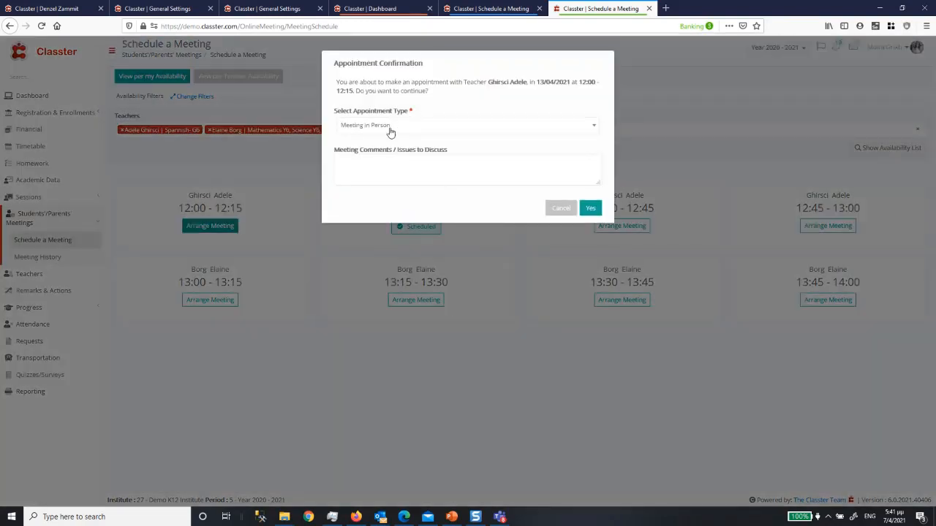
click(389, 127)
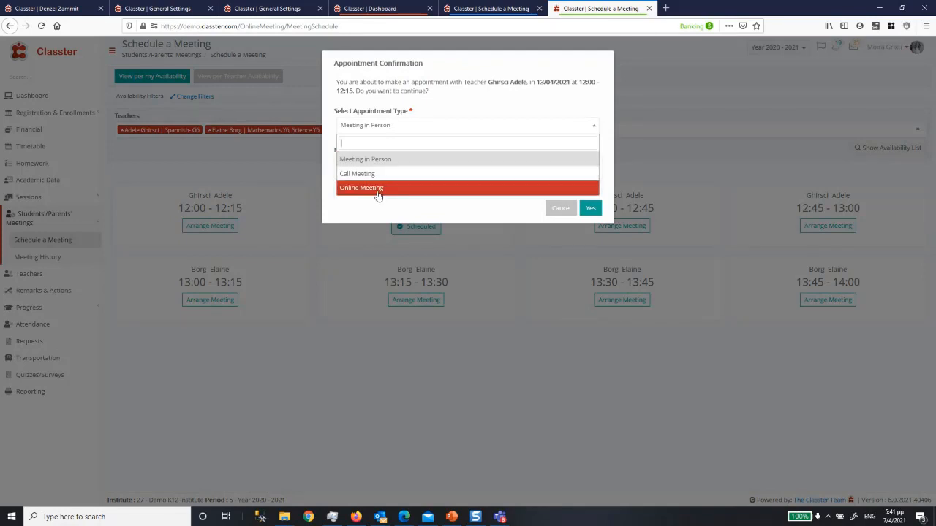
click(378, 189)
click(361, 134)
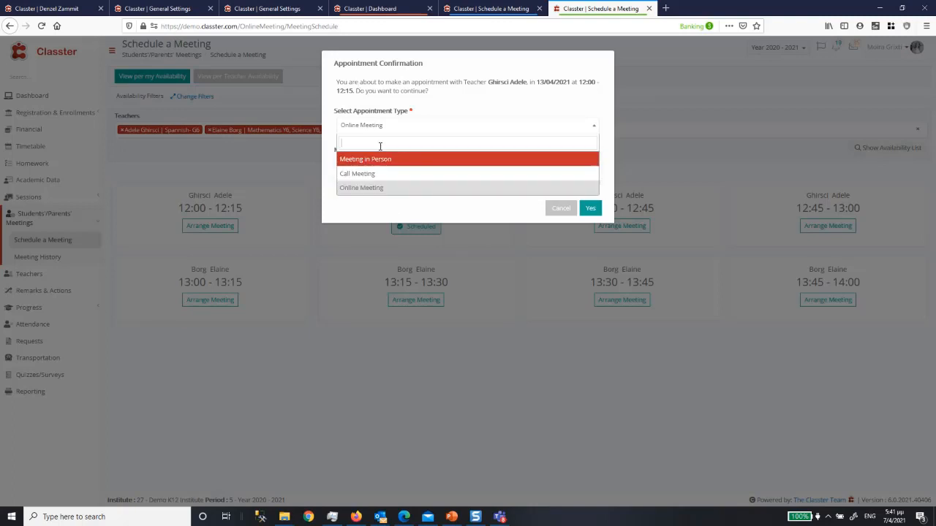
click(381, 189)
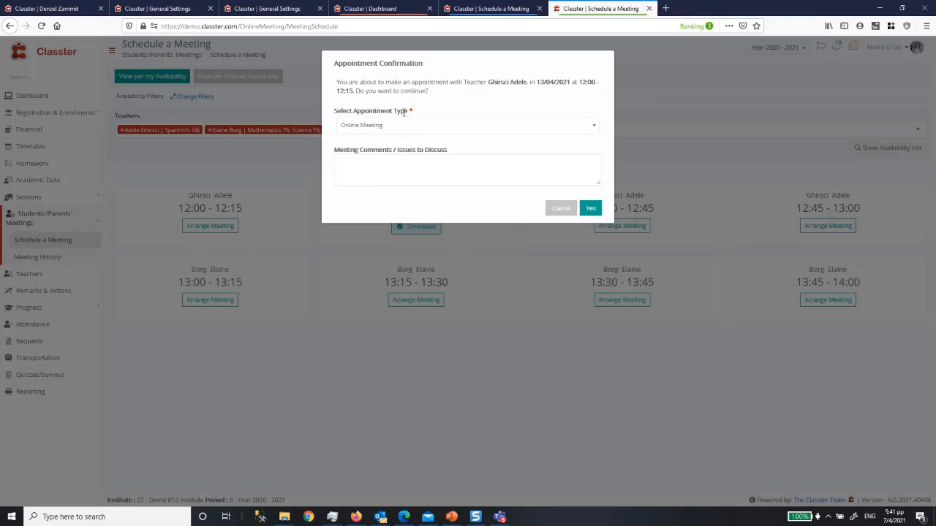
Switch to the administrator's portal, open the CRM Settings dropdown lists and display the Dynamic List.
click(53, 11)
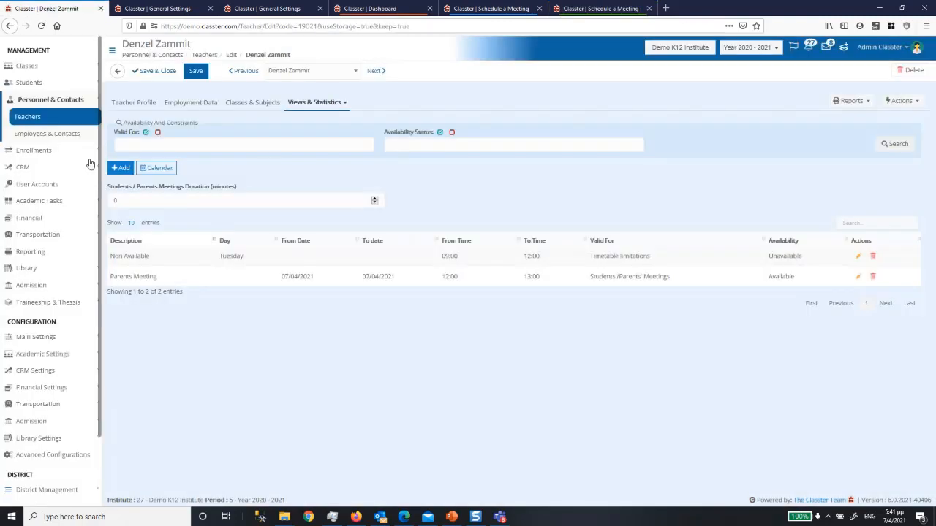
click(58, 371)
click(50, 376)
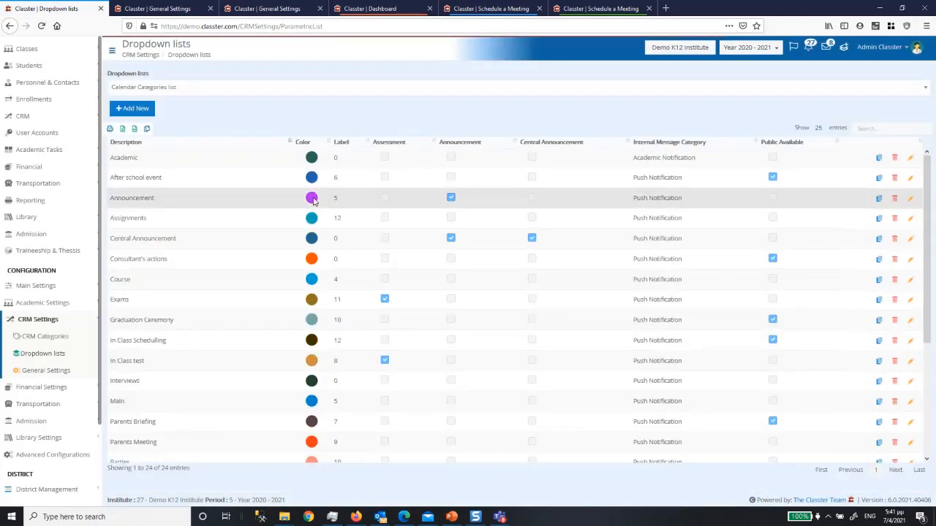
click(168, 87)
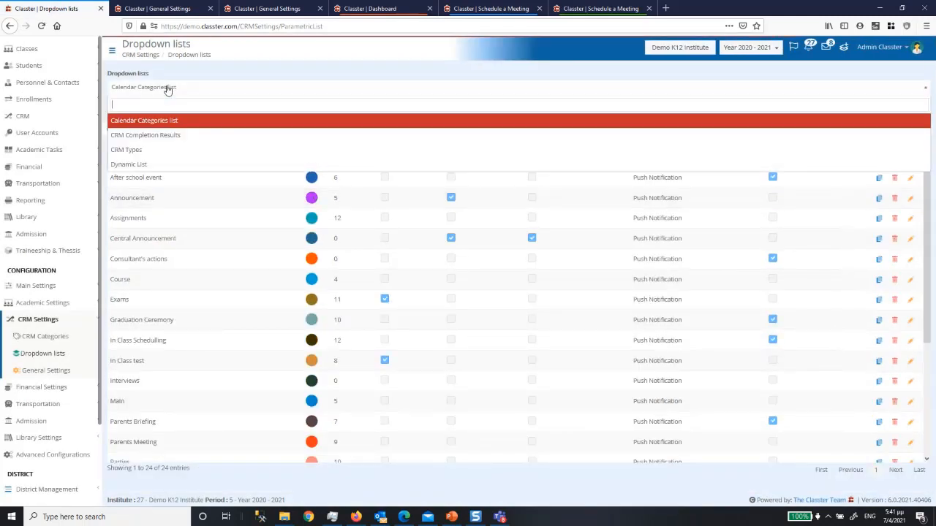
click(144, 165)
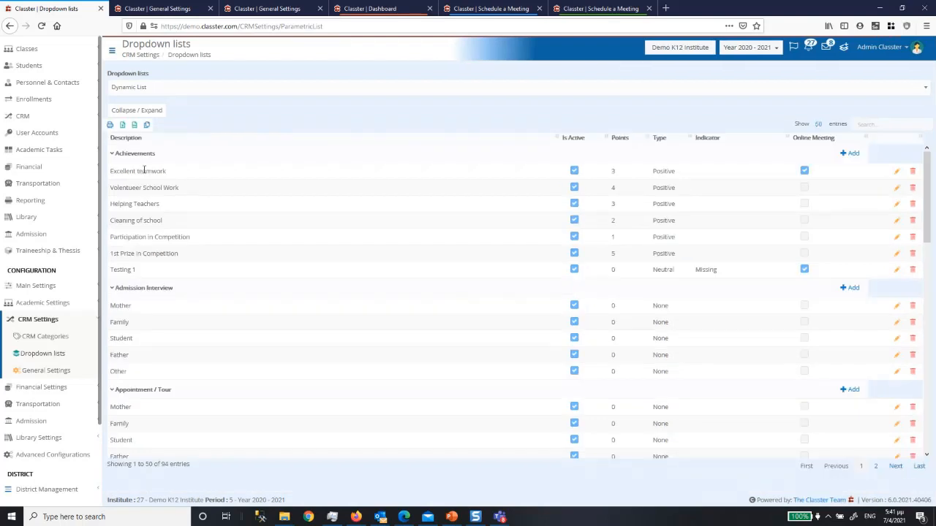
Filter the Dynamic List by "mee" and examine the appointment types in the online meetings group, collapsing and expanding it.
click(873, 123)
text(mee)
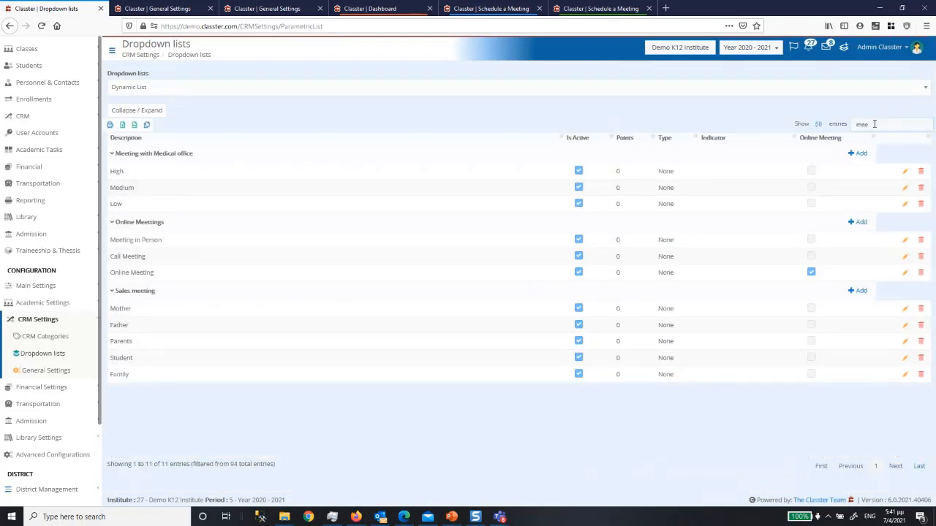
drag(188, 227, 114, 226)
drag(888, 125, 841, 124)
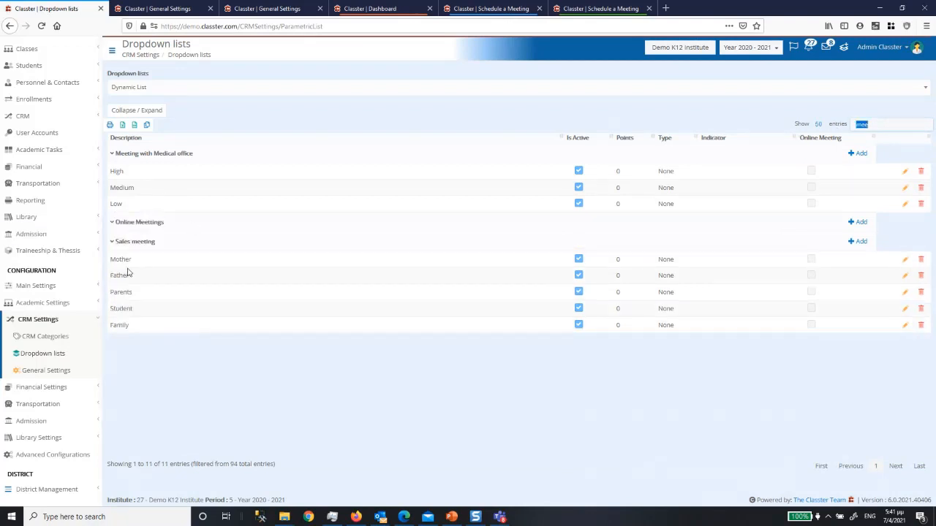
click(112, 223)
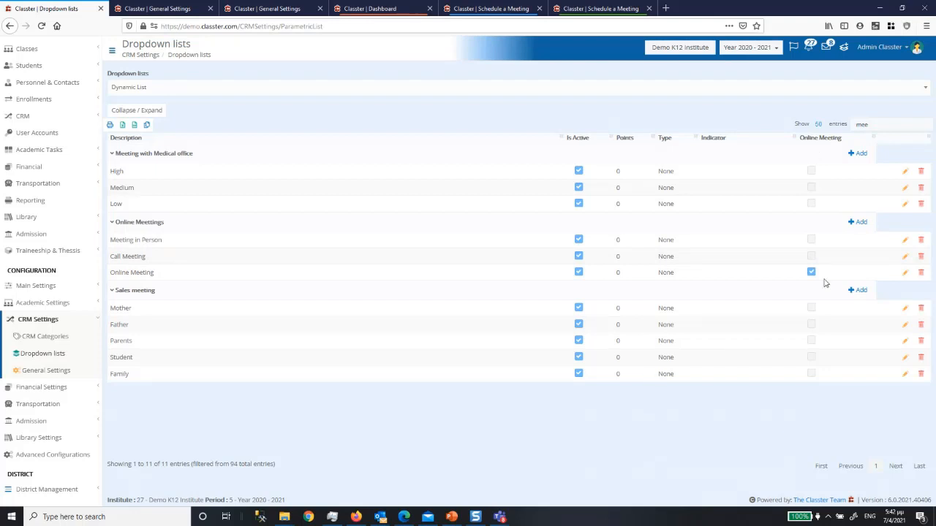
Inspect the Online Meeting option's edit form and the blank form for adding another appointment type, closing both without saving.
click(904, 272)
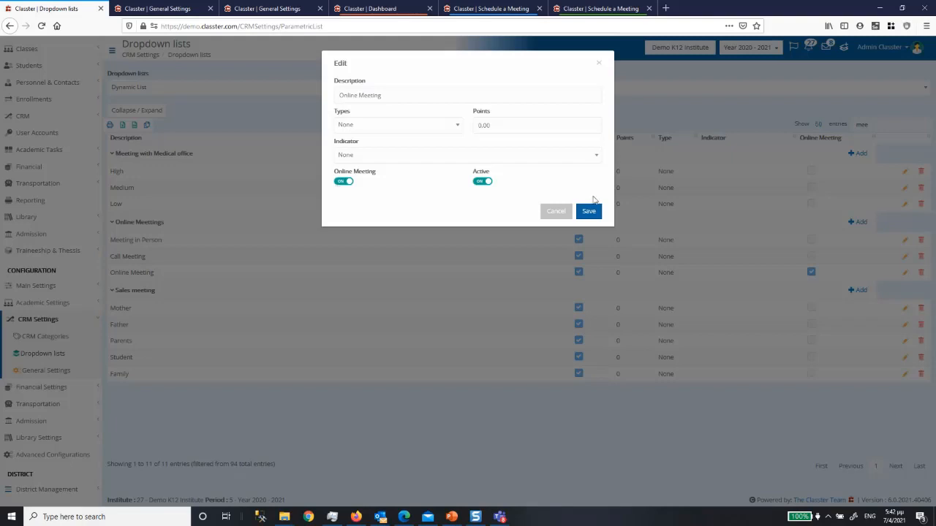
click(555, 212)
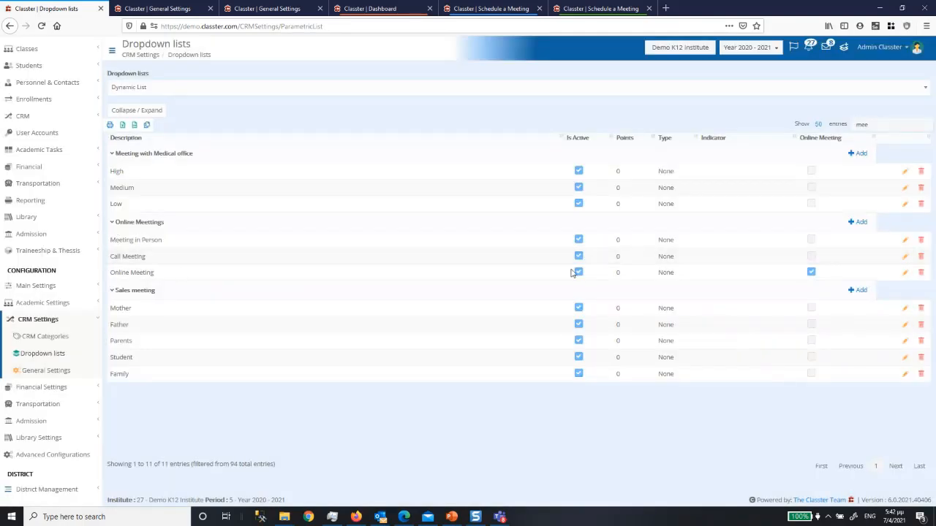
click(856, 222)
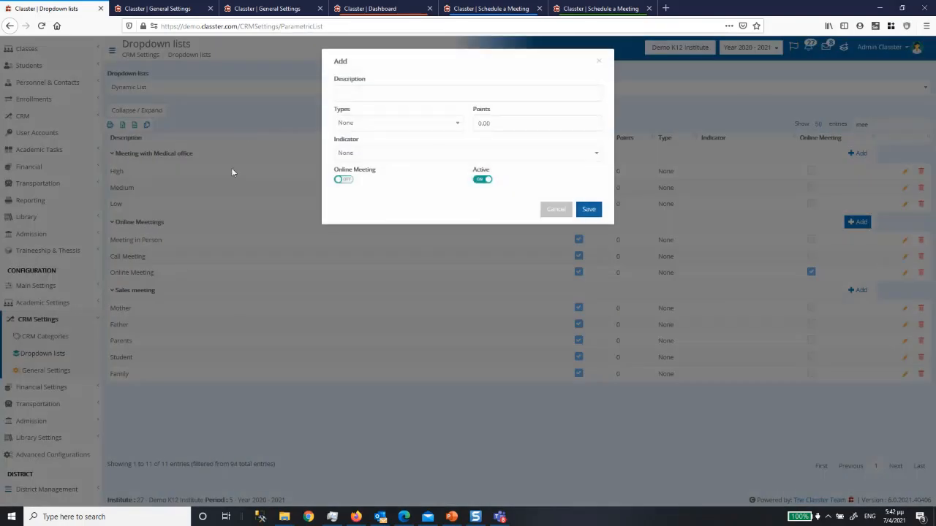
click(368, 98)
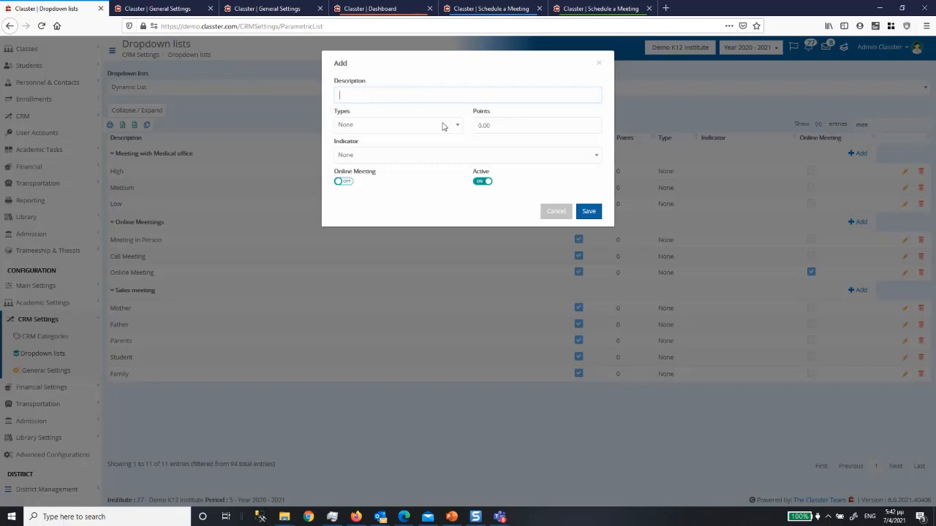
click(554, 212)
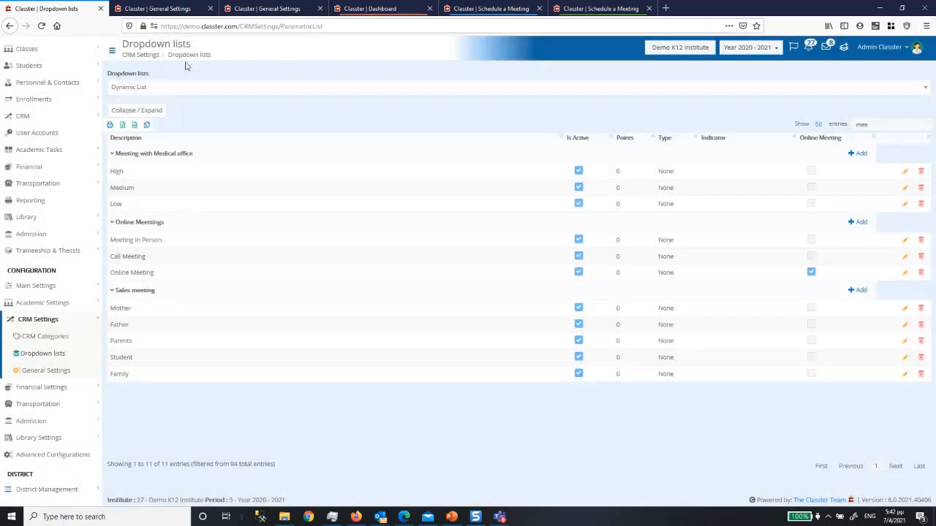
Return to the parent's pending appointment confirmation and confirm the online meeting for 13/04/2021 at 12:00 - 12:15.
click(492, 8)
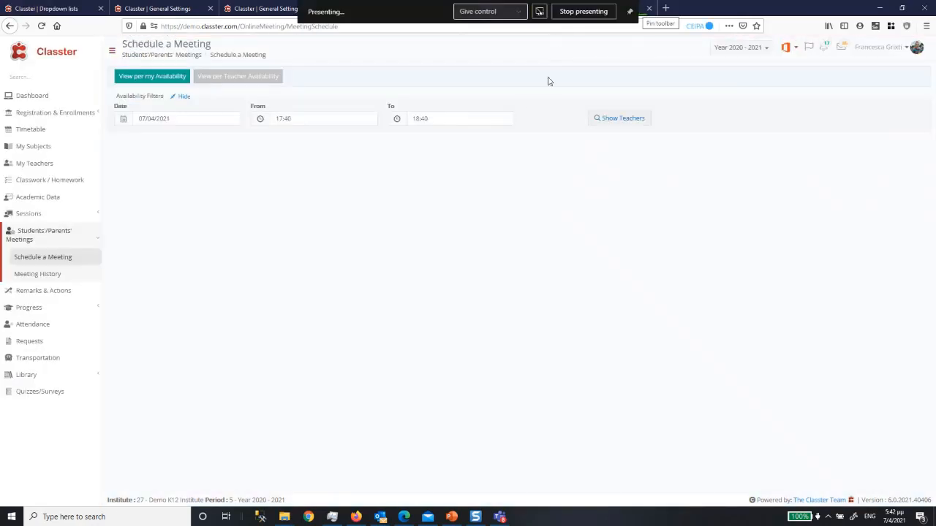
click(641, 12)
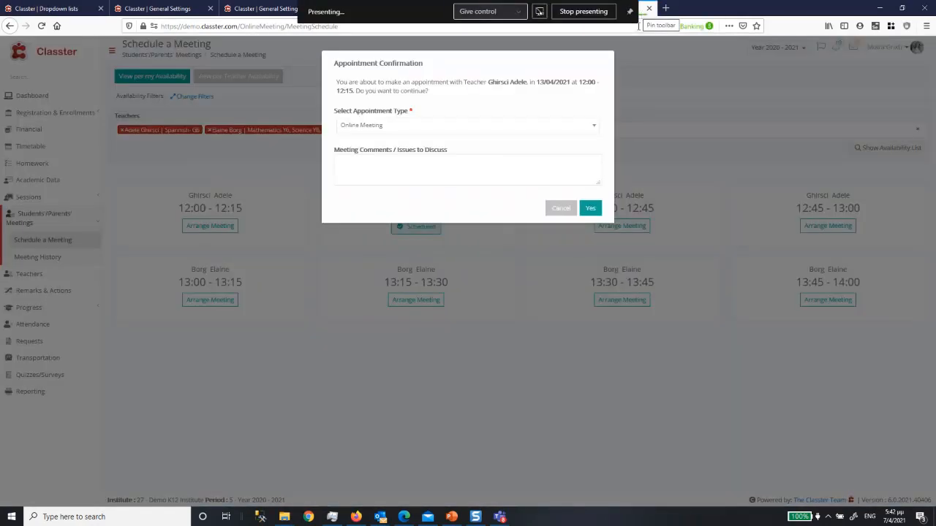
click(591, 209)
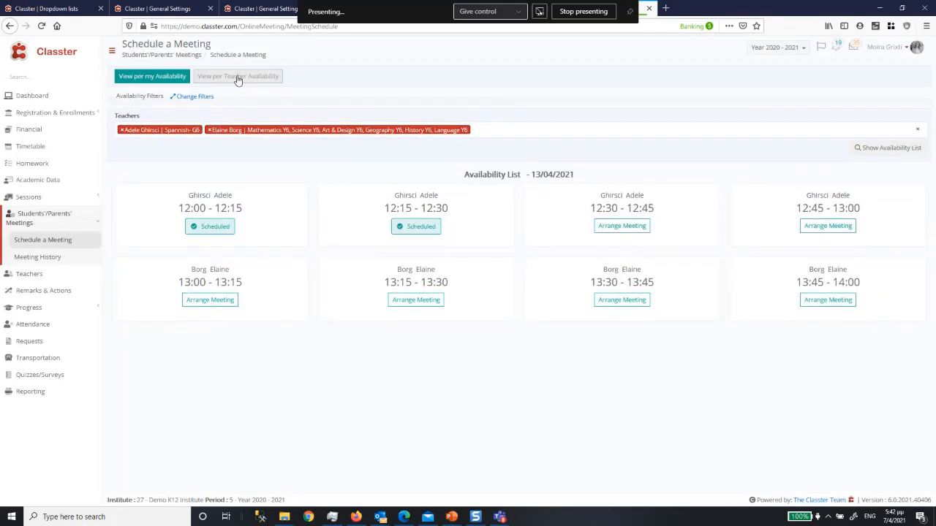
Switch meeting scheduling to View per Teacher Availability, accepting the change of search criteria.
click(238, 77)
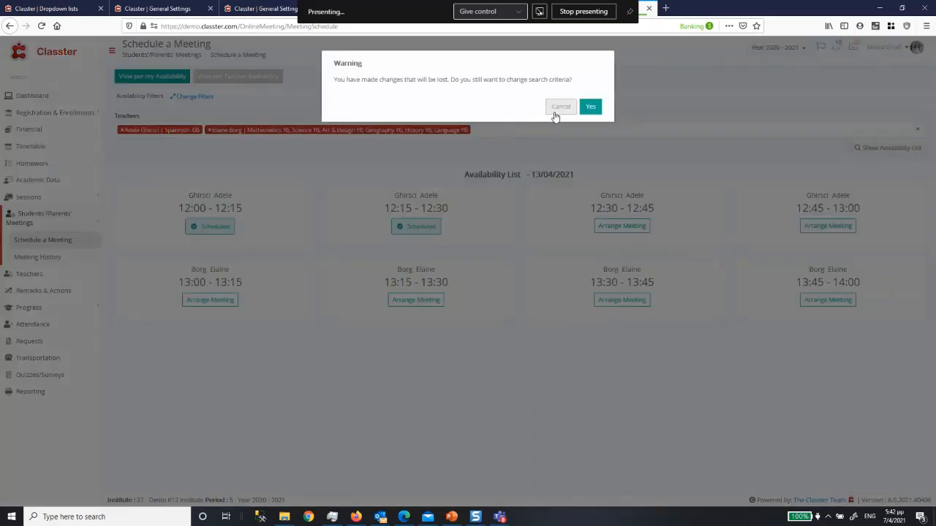
click(557, 109)
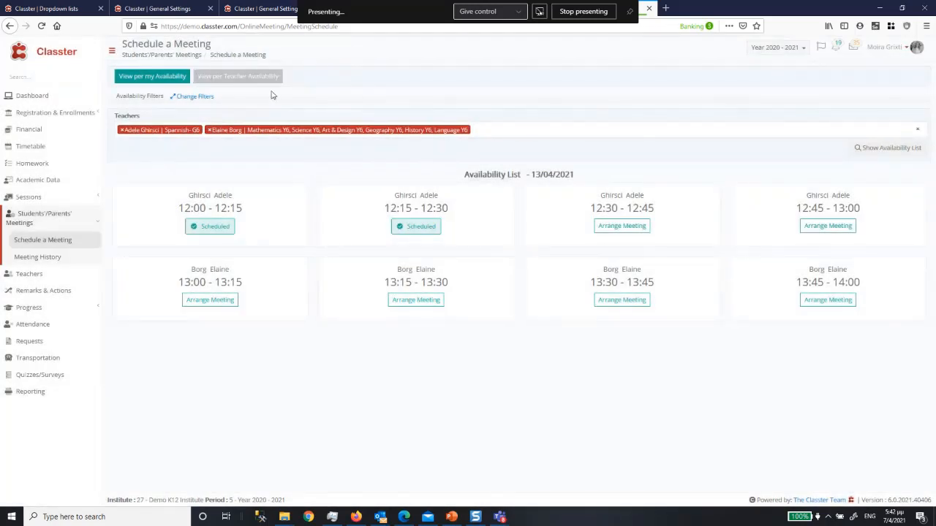
click(254, 77)
click(589, 108)
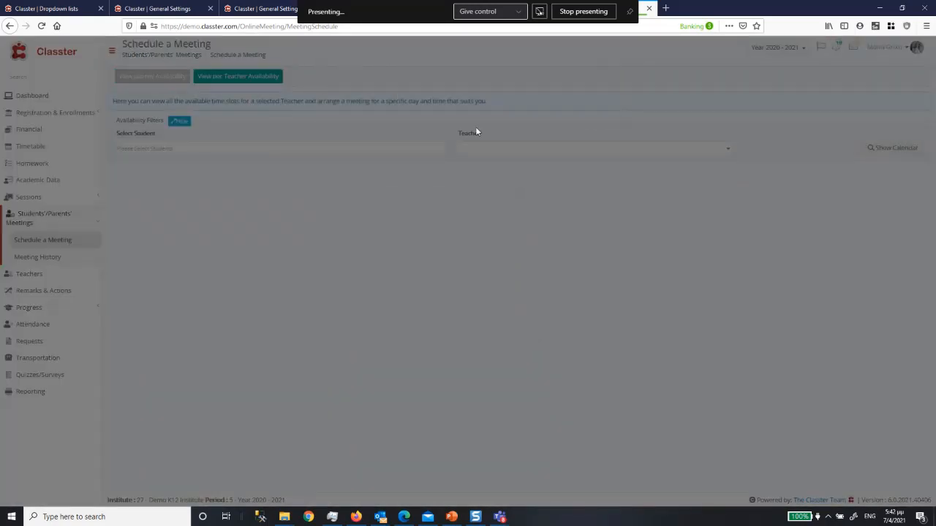
Select the first listed student and the teacher of Mathematics Y6 and Science Y6, then show that teacher's availability calendar.
click(160, 148)
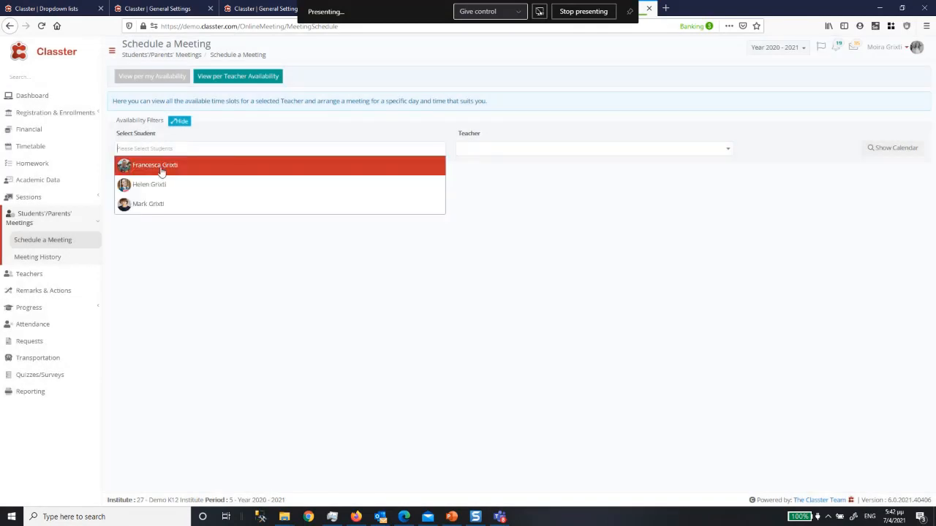
click(157, 165)
click(510, 150)
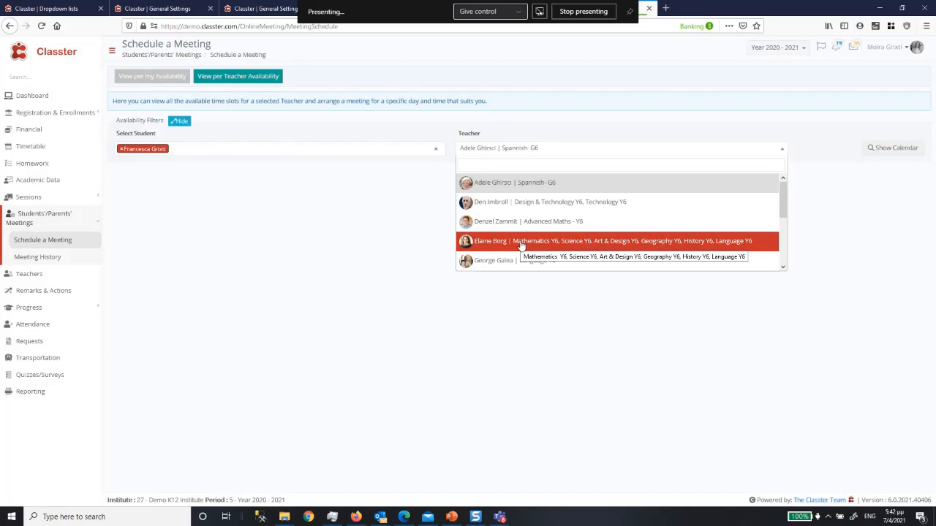
click(519, 221)
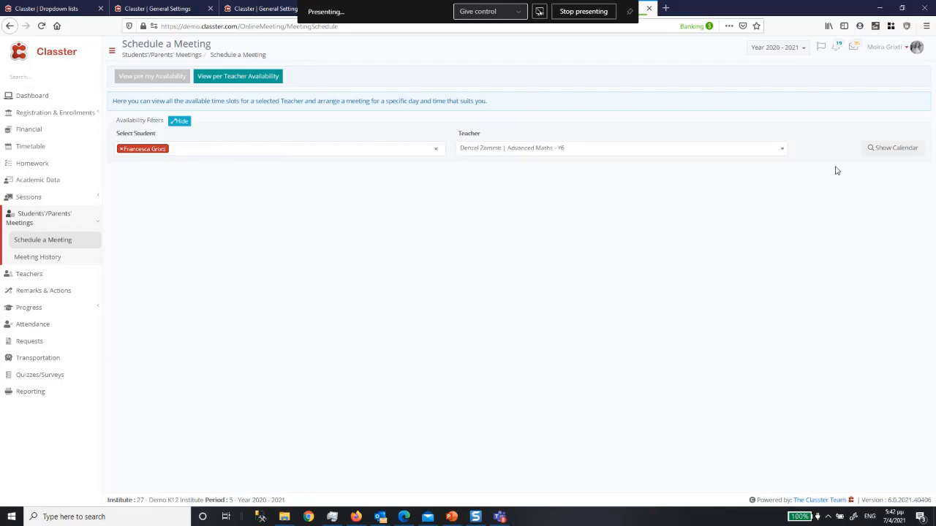
click(653, 149)
click(541, 240)
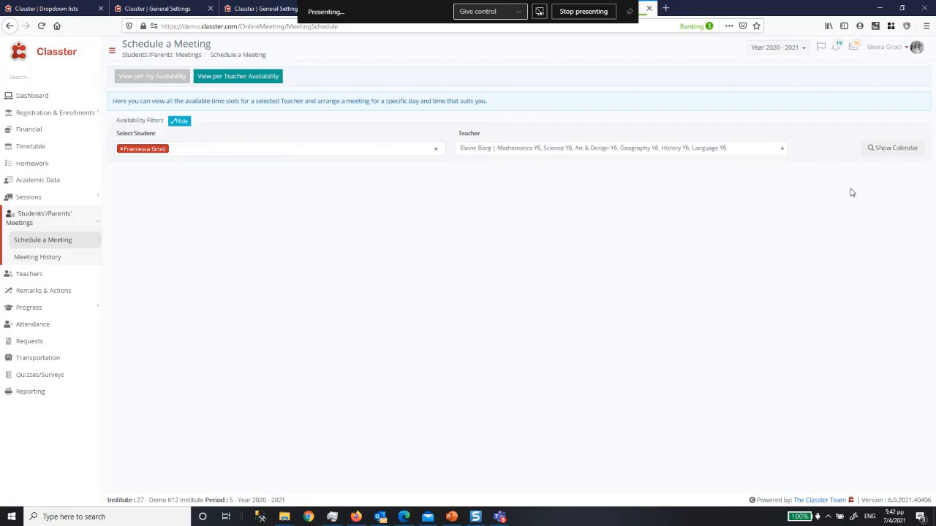
click(905, 149)
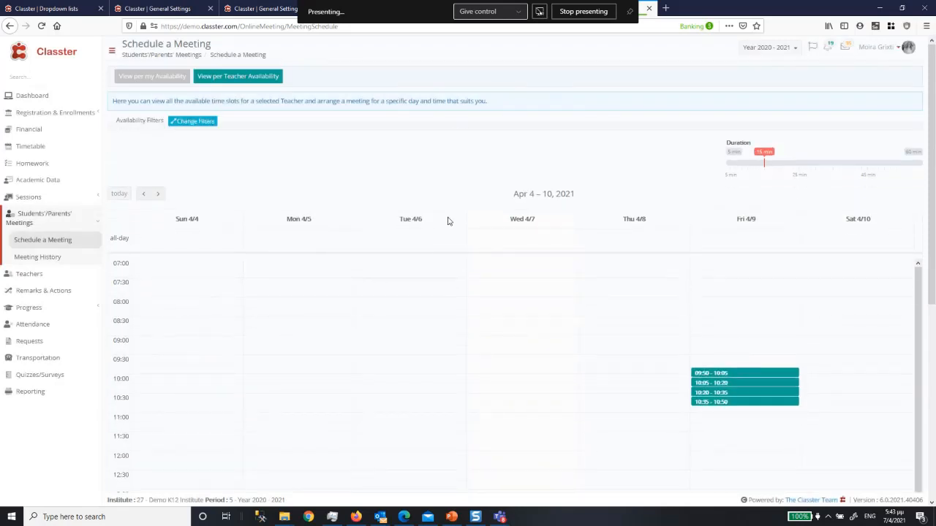
Book the 10:20 - 10:35 slot on 16/04/2021 in the teacher's calendar as a Meeting in Person.
click(158, 193)
scroll(453, 375, down, 2)
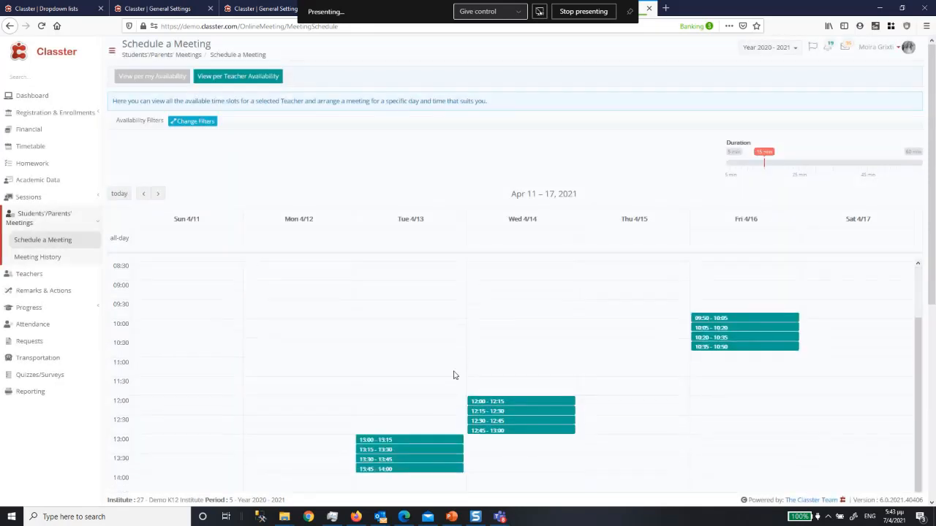
click(735, 340)
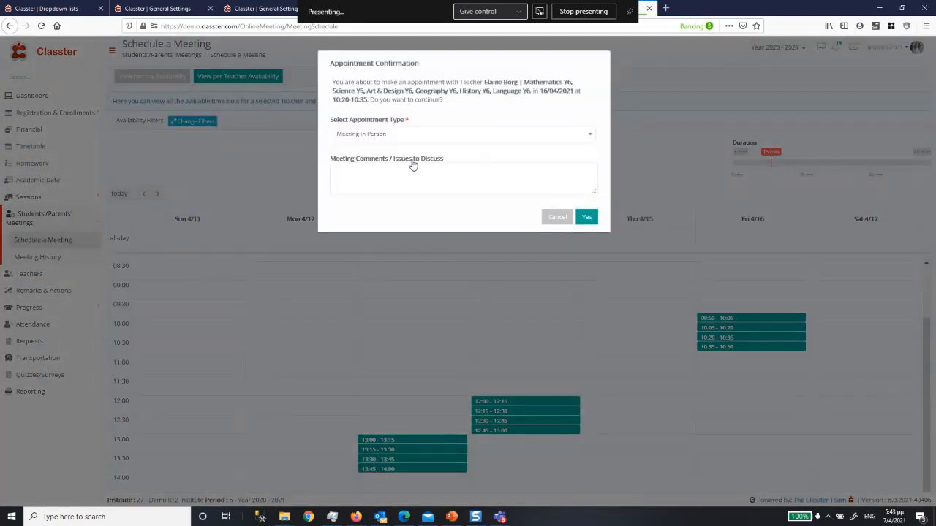
click(588, 218)
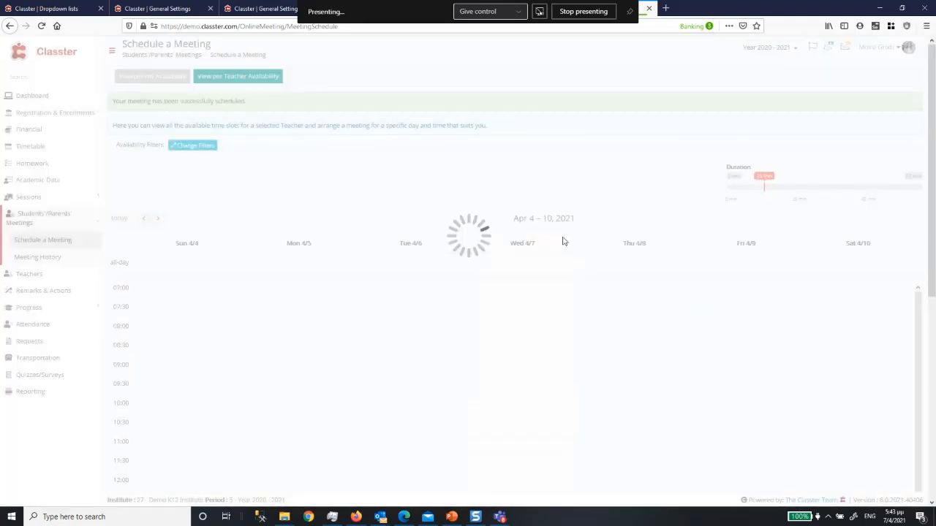
Try meeting durations of 20 and 35 minutes on the calendar, return to 20 minutes and reveal the availability filters.
drag(774, 190, 783, 190)
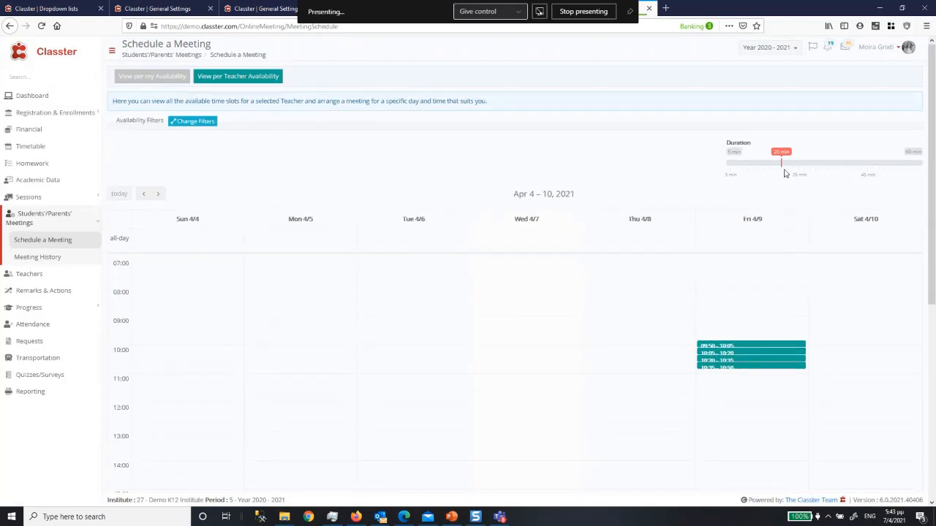
drag(781, 164, 834, 162)
scroll(569, 360, down, 3)
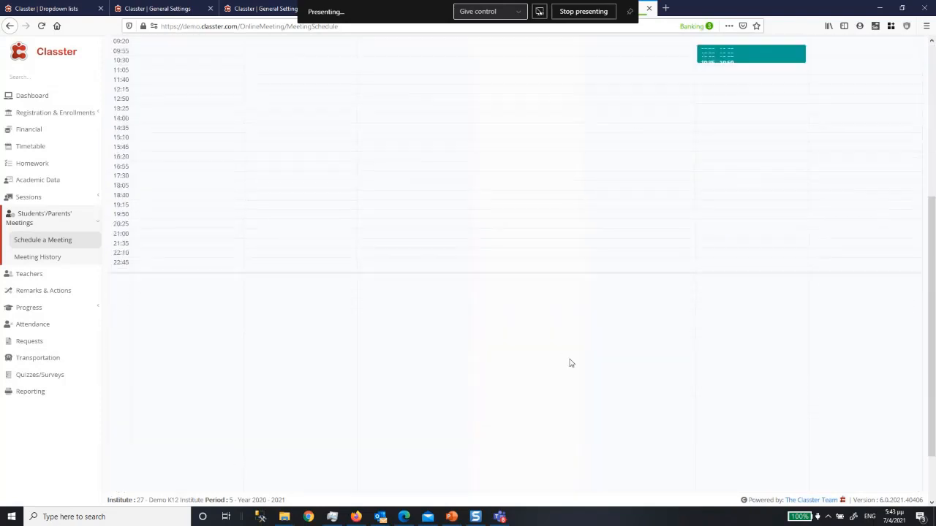
scroll(747, 311, up, 3)
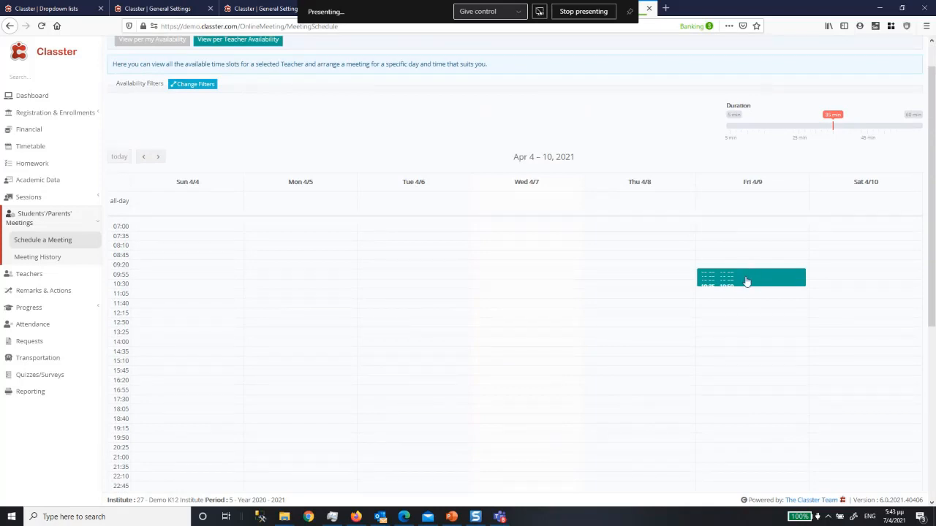
drag(834, 128, 780, 127)
scroll(601, 334, down, 6)
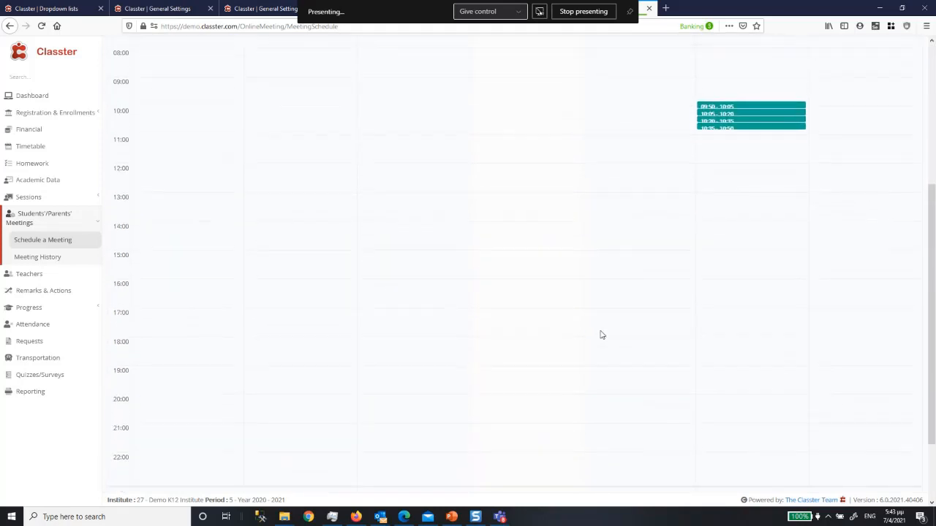
scroll(601, 334, up, 6)
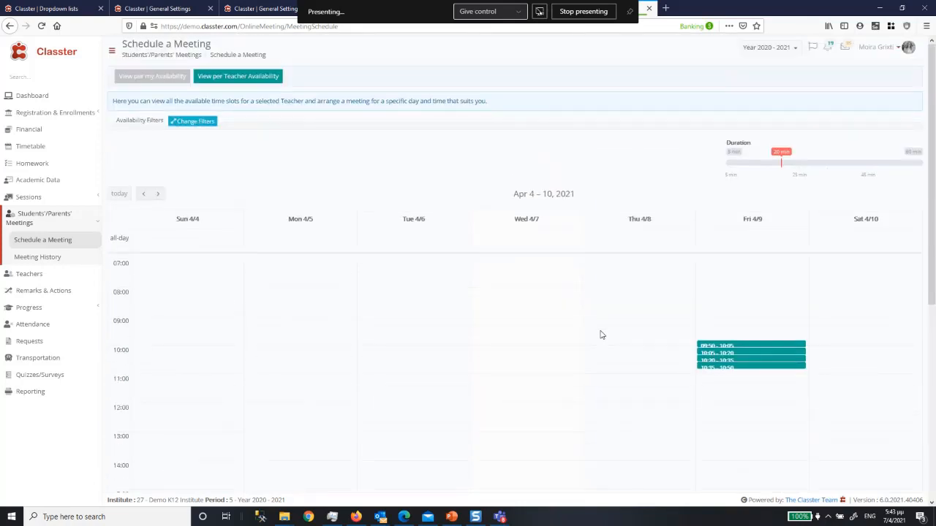
click(191, 122)
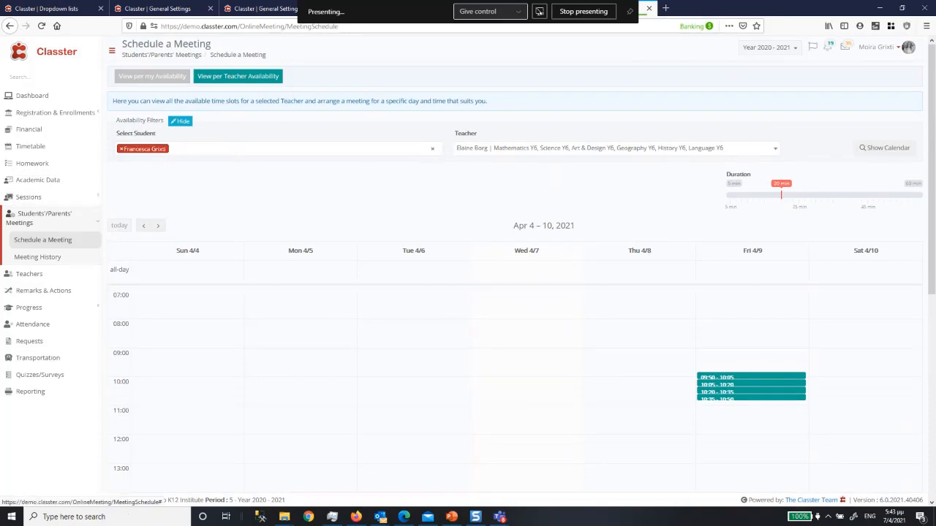
Show the parent's Meeting History with the end date set to 23/04/2021.
click(37, 257)
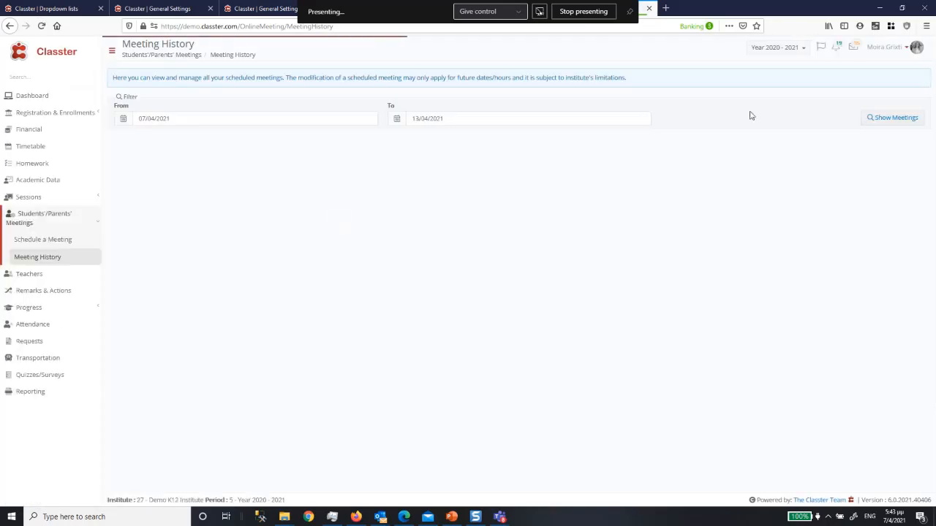
click(524, 118)
click(472, 208)
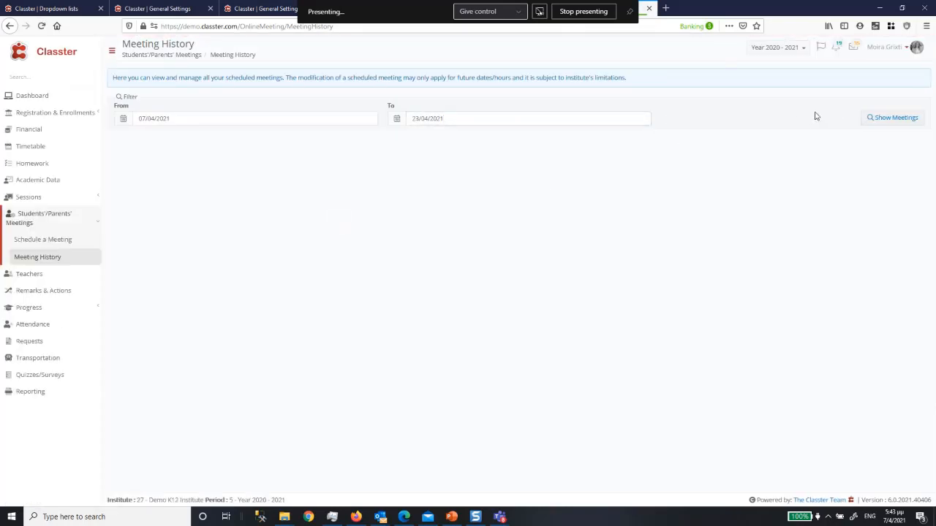
click(874, 120)
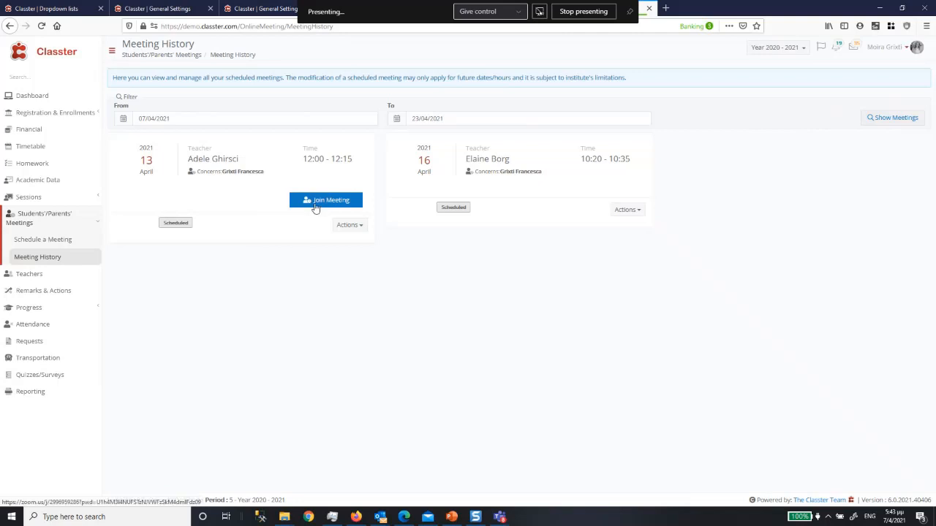
Look at the actions offered for the 13 April meeting, then join it and close the Zoom page.
click(359, 228)
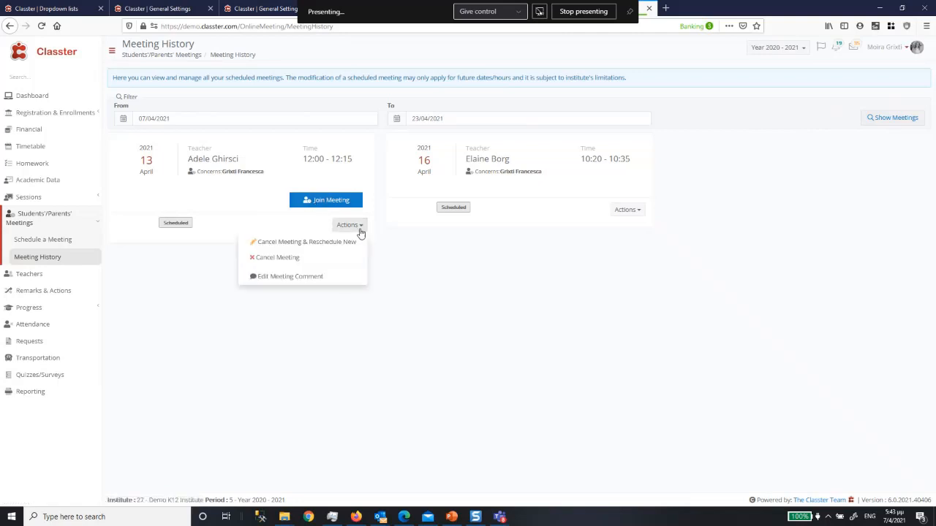
click(335, 200)
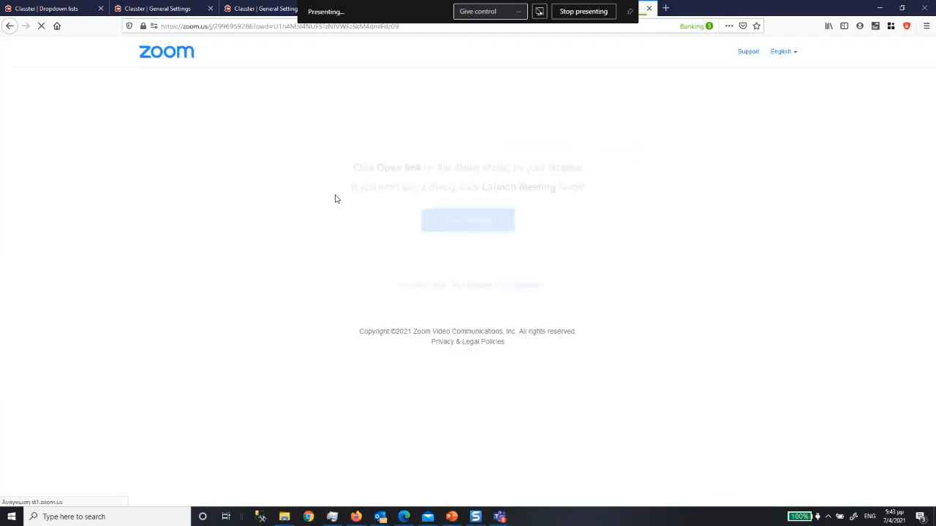
click(648, 8)
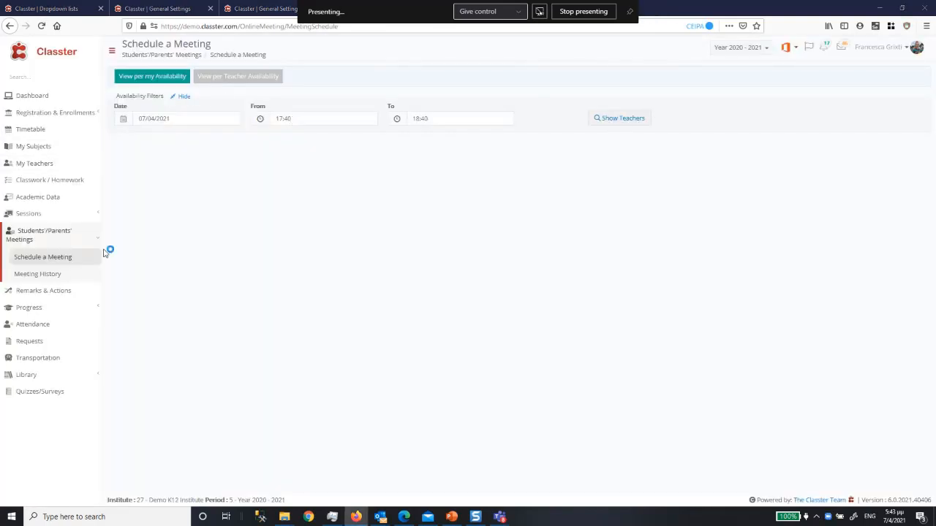
Open Meeting History in the student's session and close the Zoom waiting window.
click(58, 272)
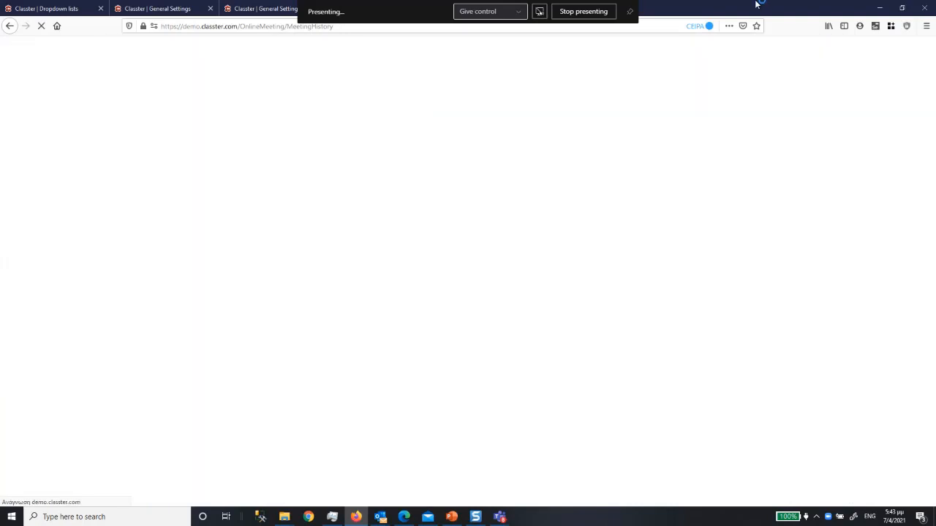
drag(753, 12, 278, 137)
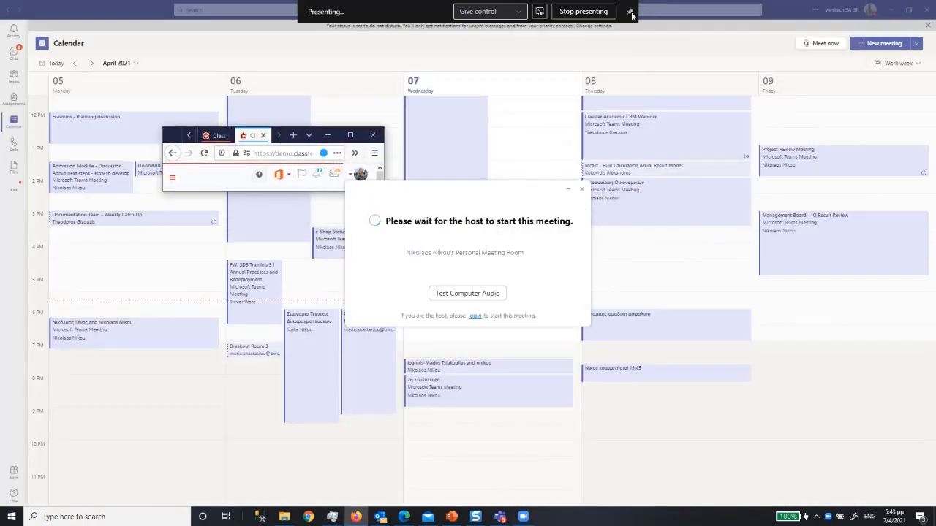
click(630, 11)
click(350, 135)
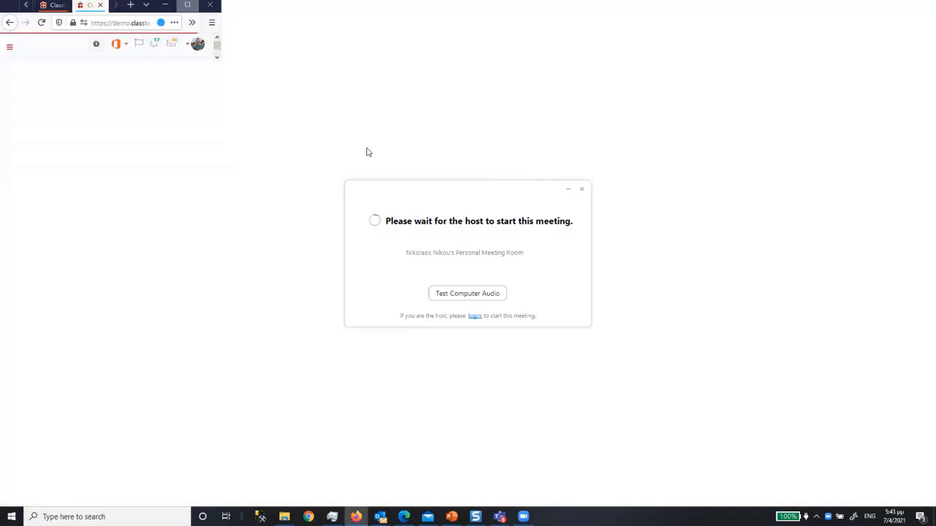
click(582, 190)
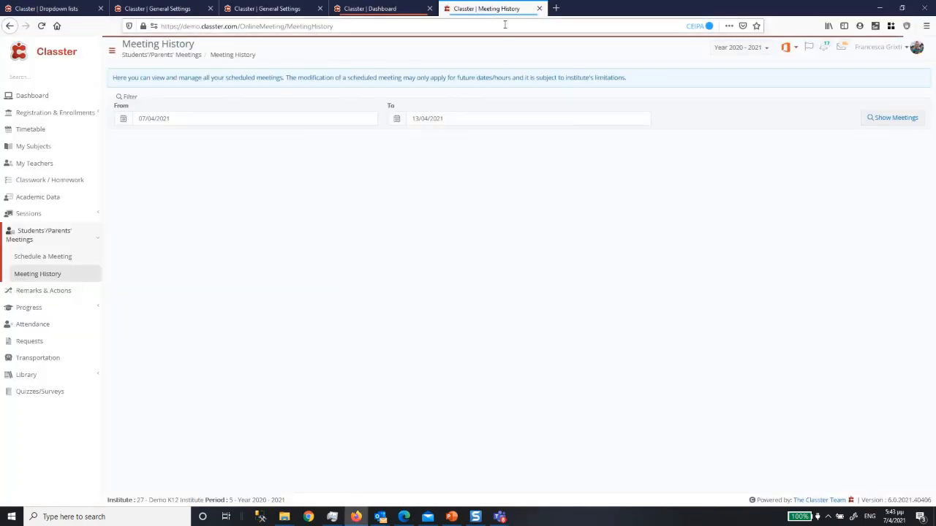
click(394, 10)
click(485, 9)
click(388, 9)
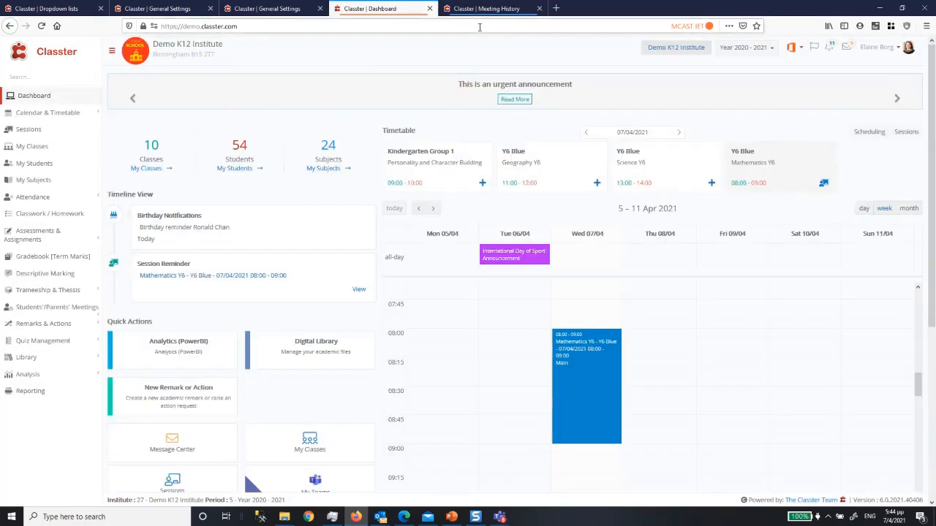
click(279, 10)
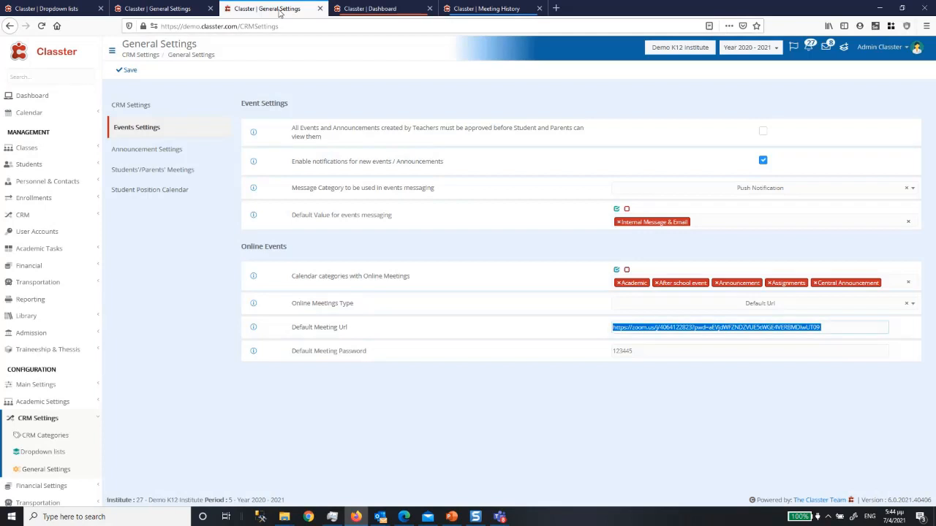
click(478, 11)
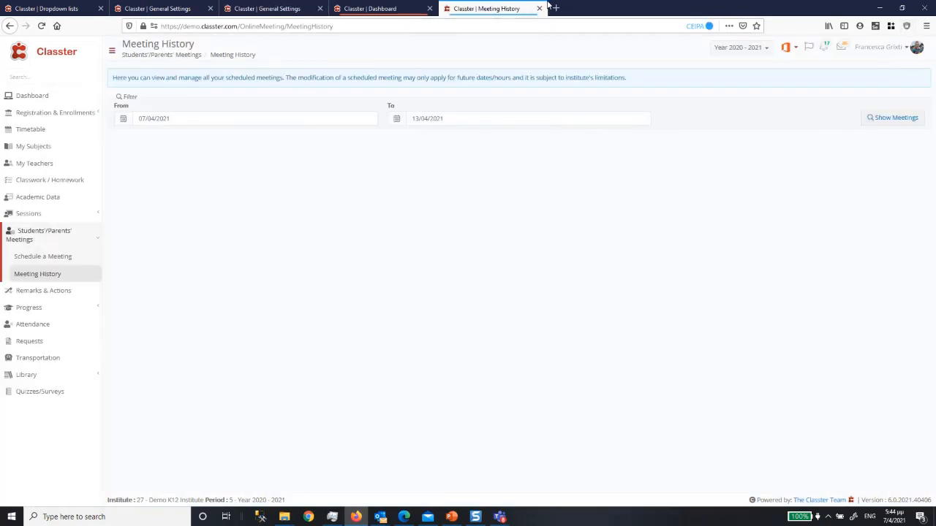
Open demo.classter.com in a new MCAST ICT container tab.
click(891, 28)
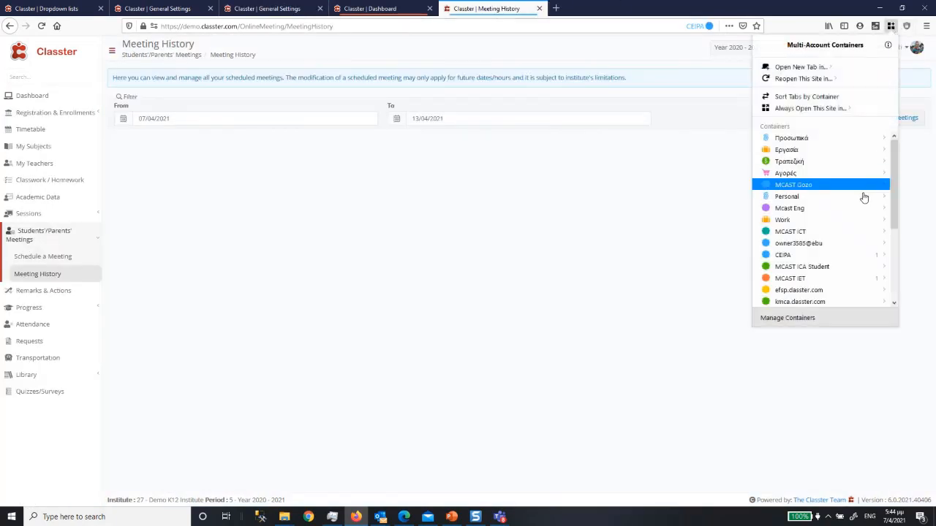
scroll(860, 201, down, 3)
scroll(848, 218, up, 3)
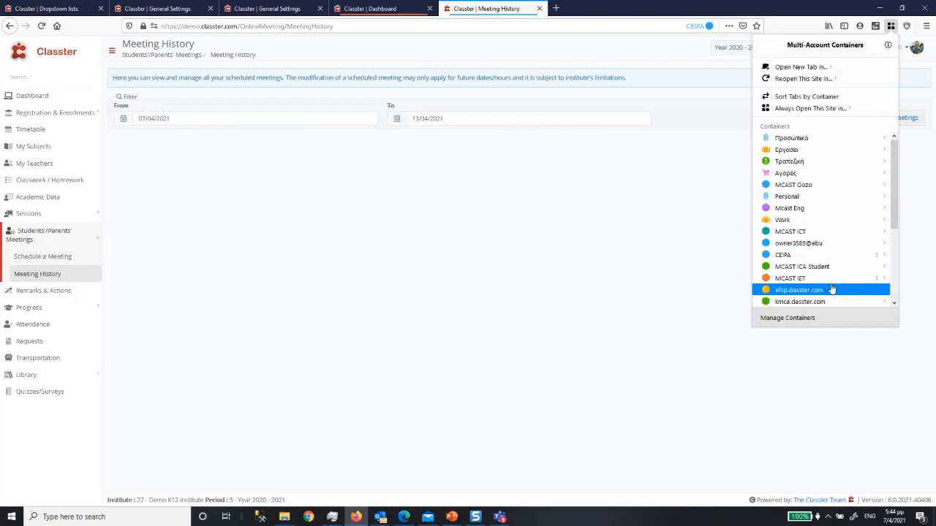
click(818, 233)
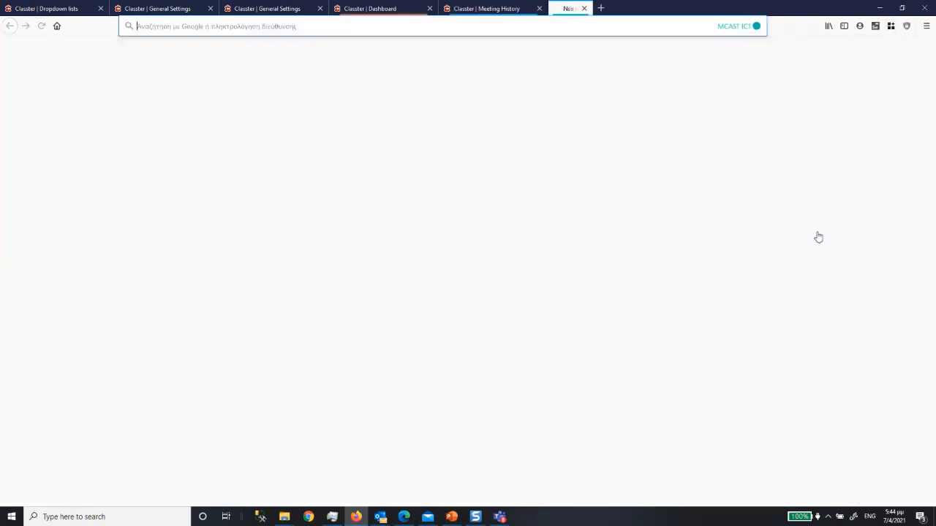
click(478, 24)
text(demo)
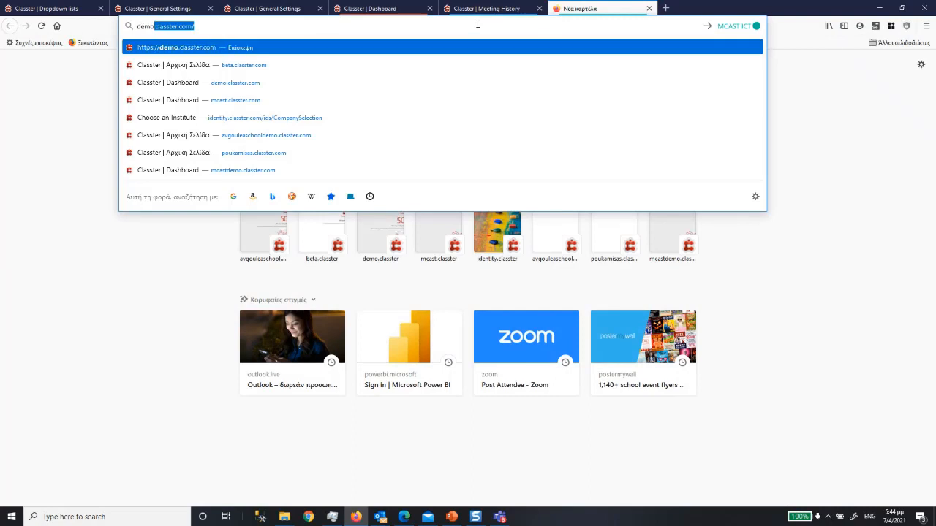
key(Return)
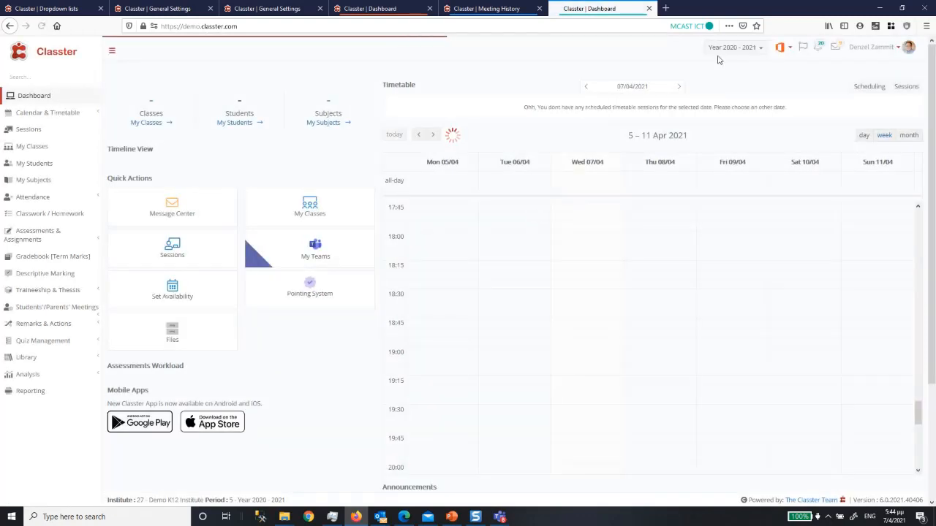
Sign out of the current teacher account and sign in with the saved demo account.
click(874, 47)
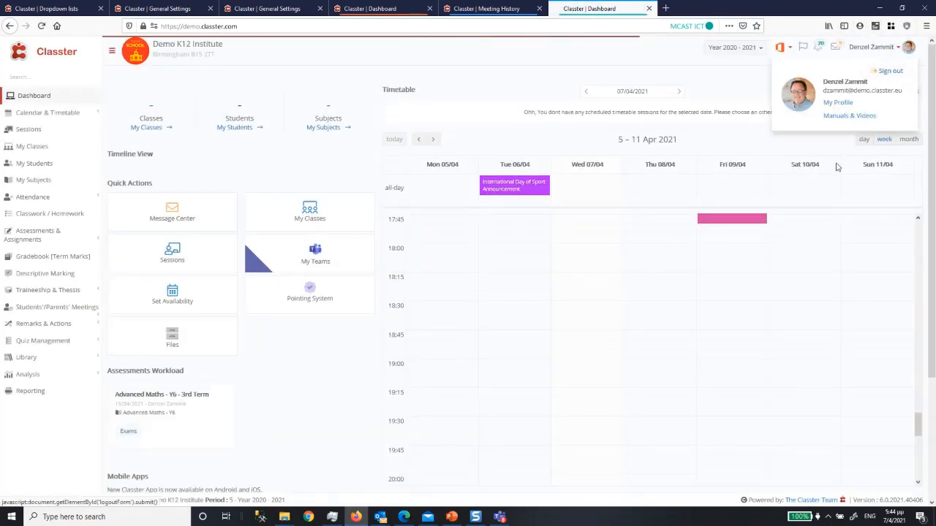
click(890, 71)
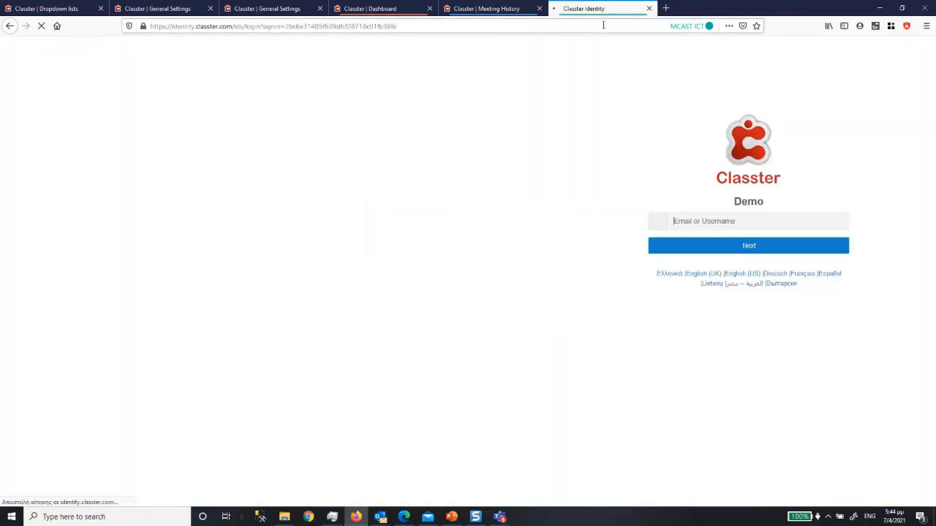
click(603, 24)
click(704, 220)
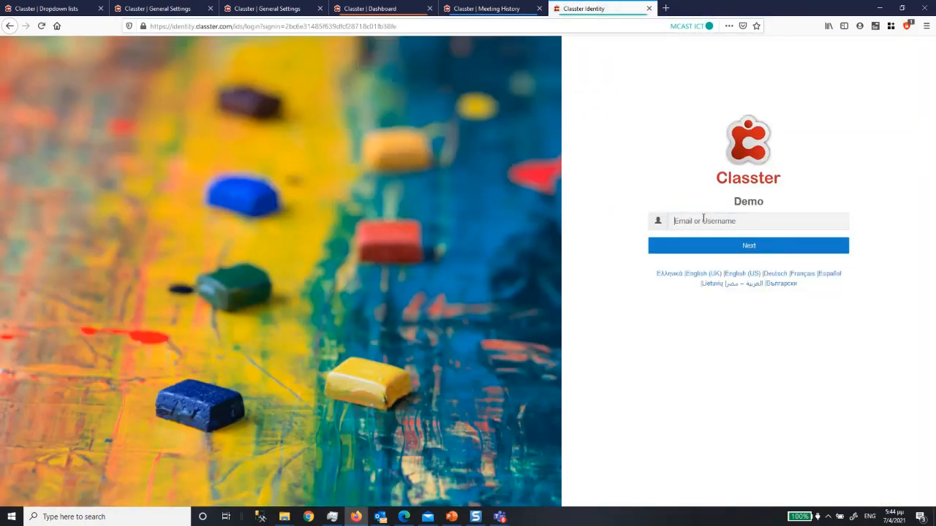
text(de)
key(BackSpace)
key(BackSpace)
text(de)
key(Down)
key(Return)
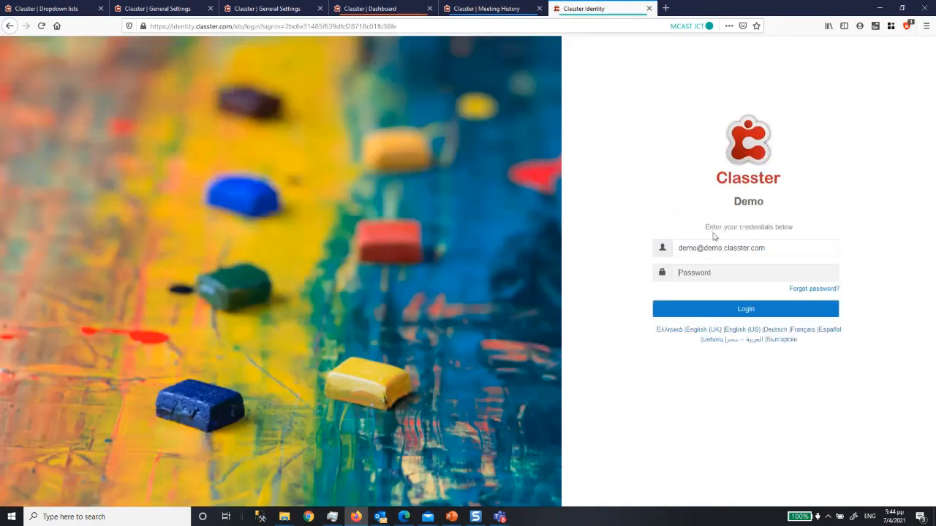
click(746, 310)
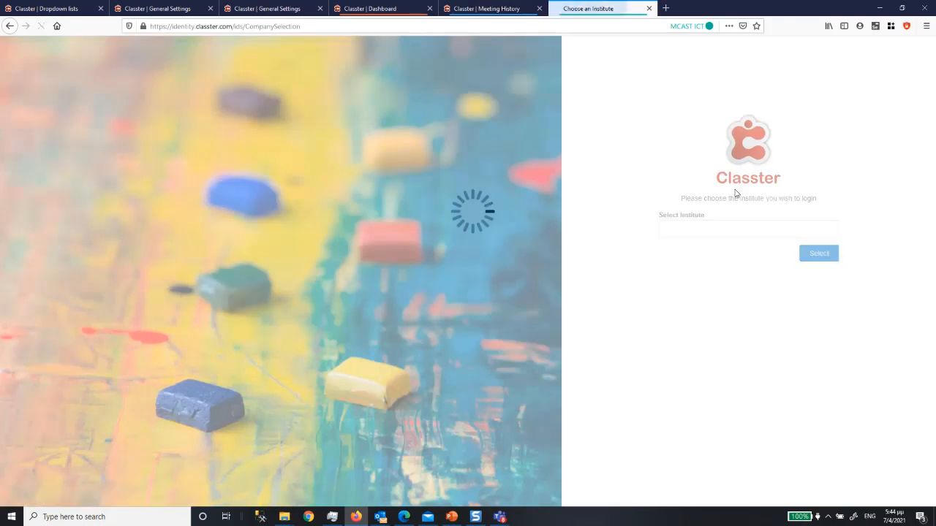
Choose Demo K12 Institute as the institute to log in to.
click(705, 231)
scroll(721, 322, down, 5)
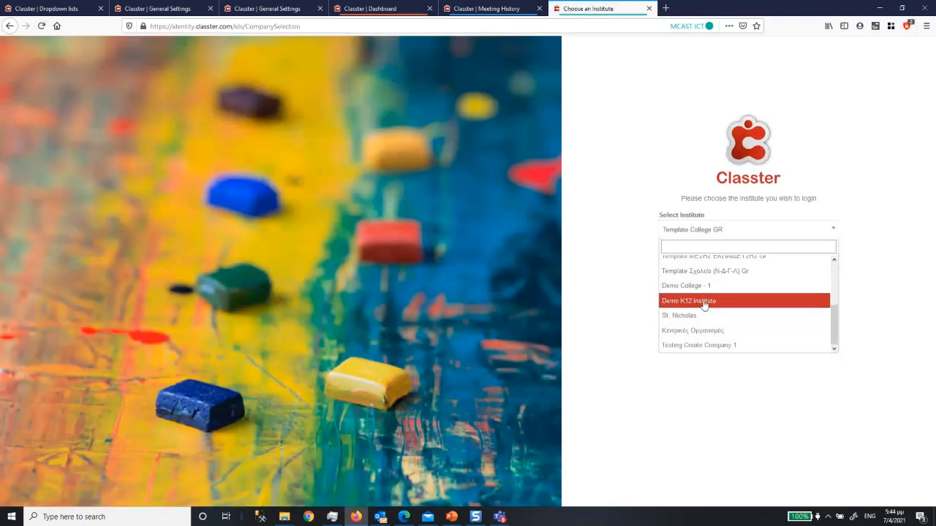
click(662, 300)
click(819, 254)
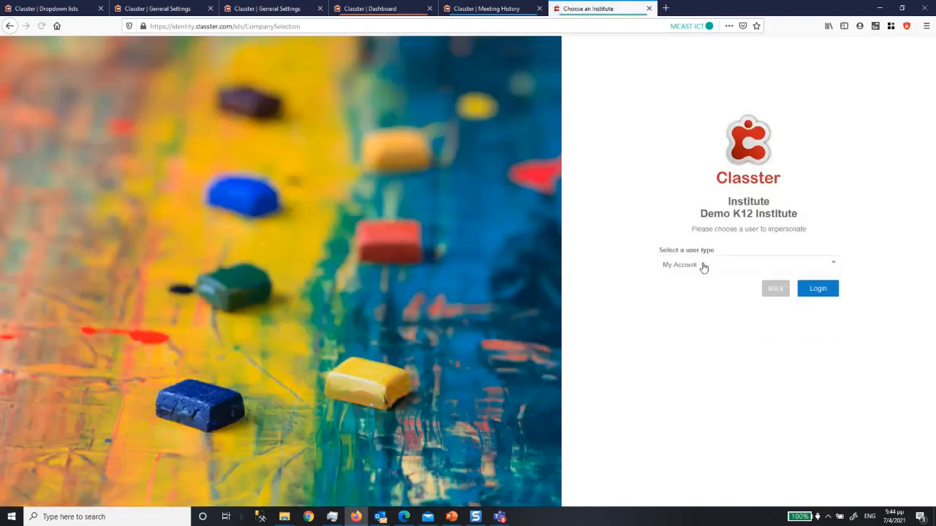
Set the user type to Parent/Guardian, find the parent by surname with "grix", and log in as that parent.
click(702, 266)
text(pa)
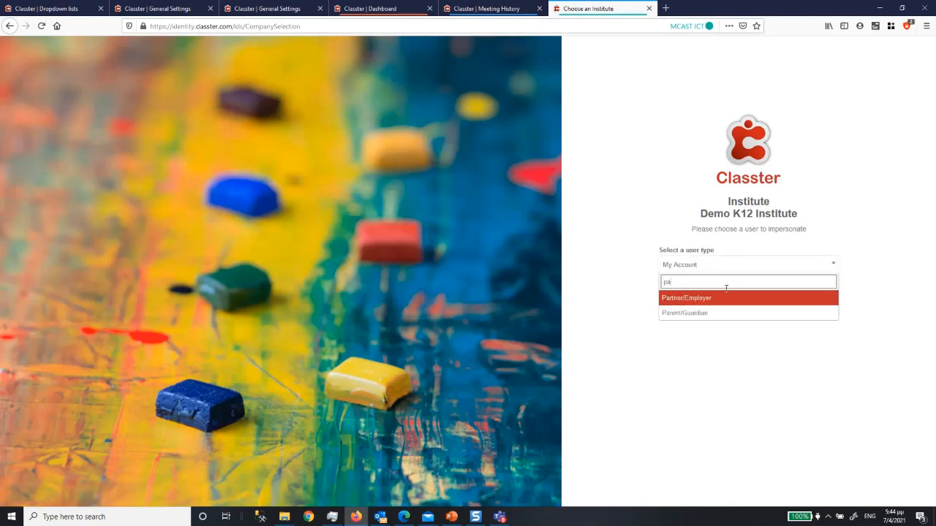
click(708, 313)
click(704, 302)
text(g)
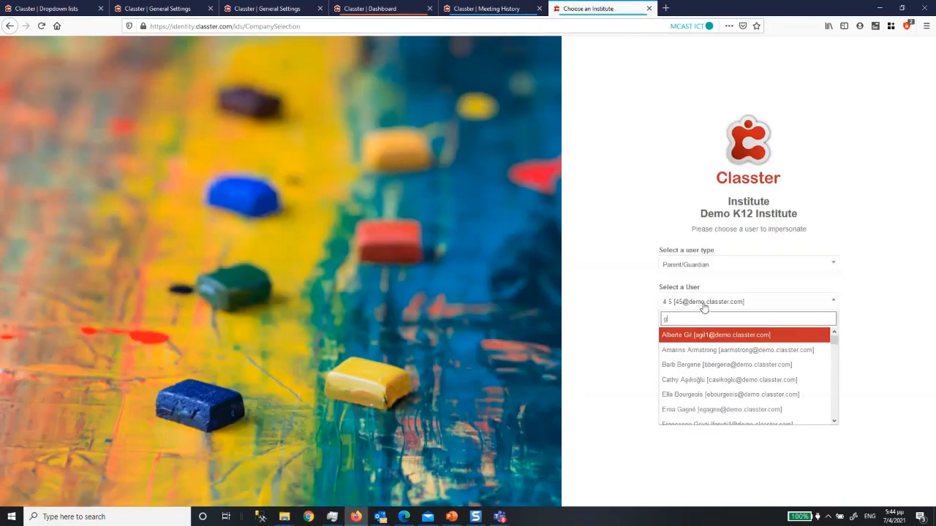
text(rix)
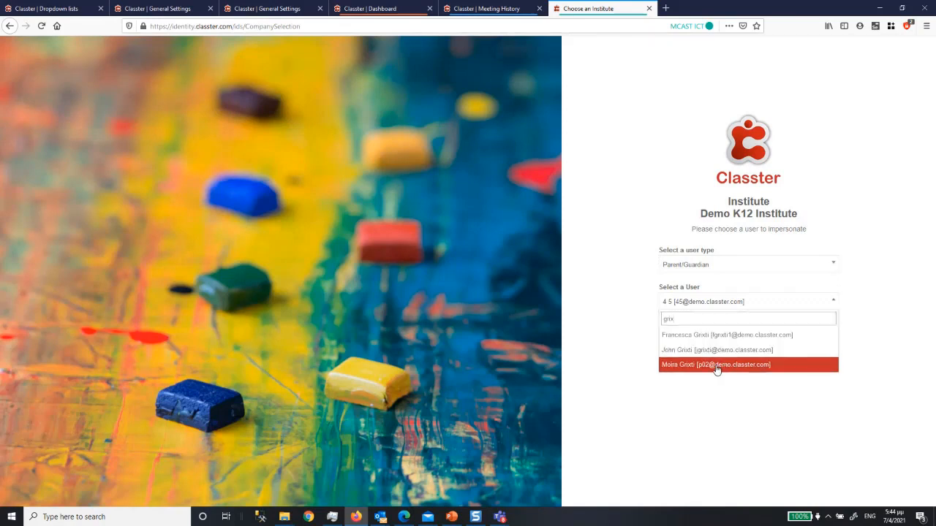
click(717, 364)
click(811, 331)
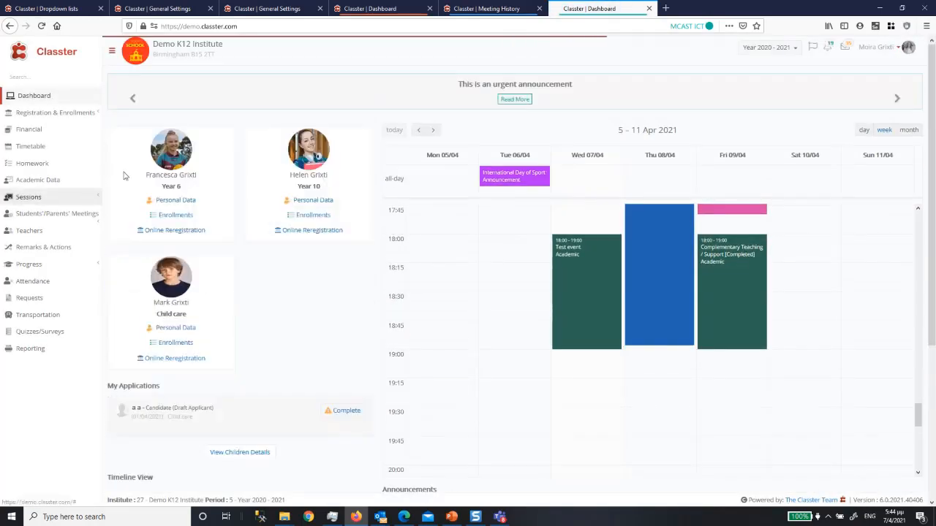
Open the parent's Meeting History and look at the actions offered for the 13 April meeting.
click(64, 220)
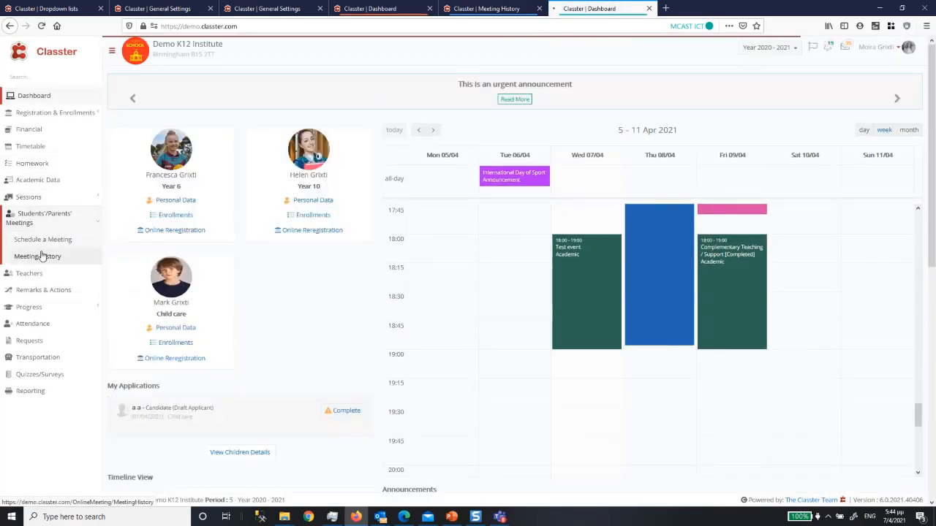
click(42, 253)
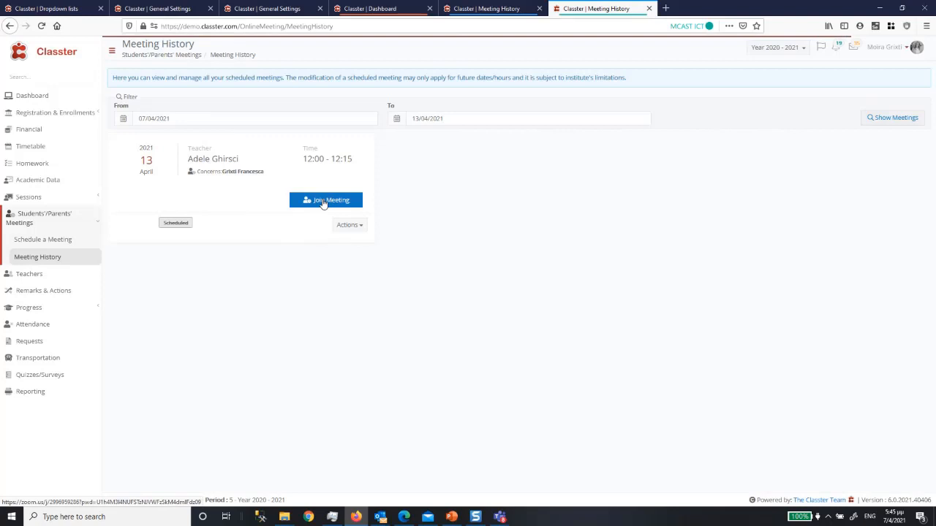
click(349, 224)
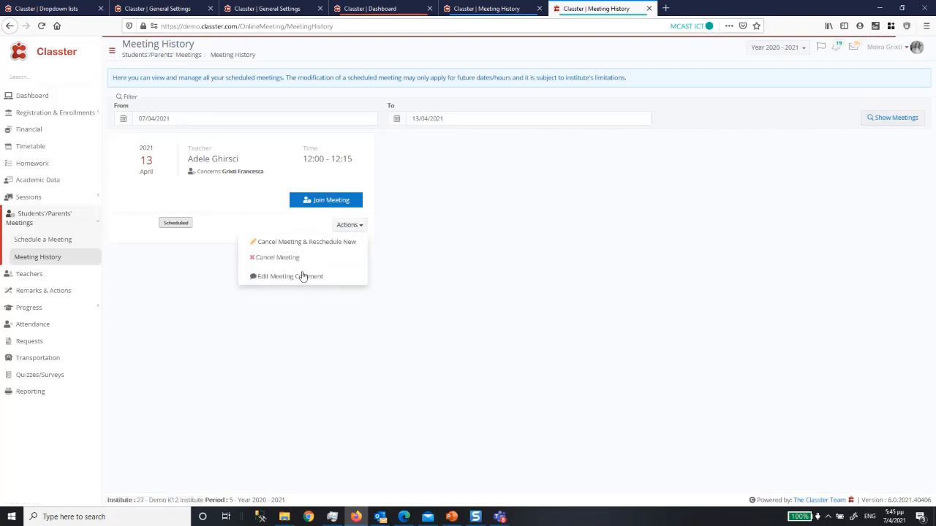
Switch to the teacher's session and show the Meeting List with the end date set to 16/04/2021.
click(489, 9)
click(377, 12)
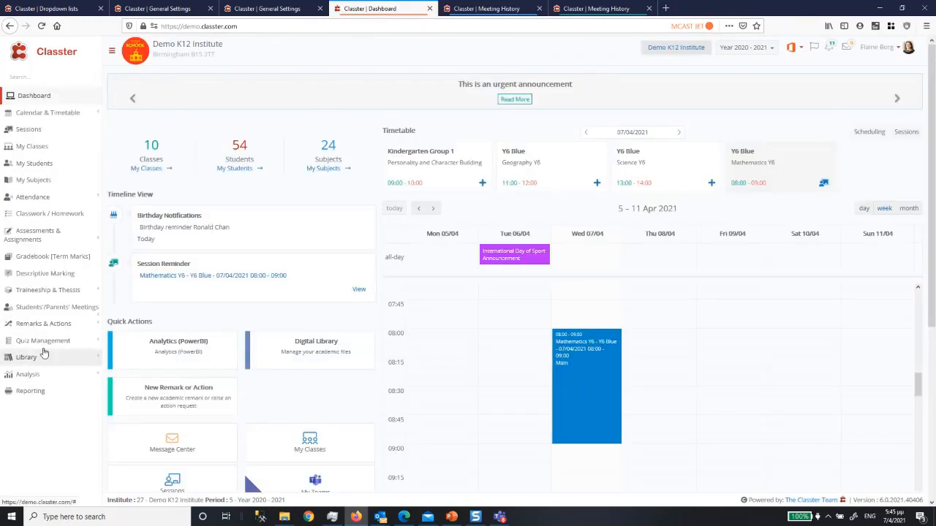
click(49, 307)
click(34, 334)
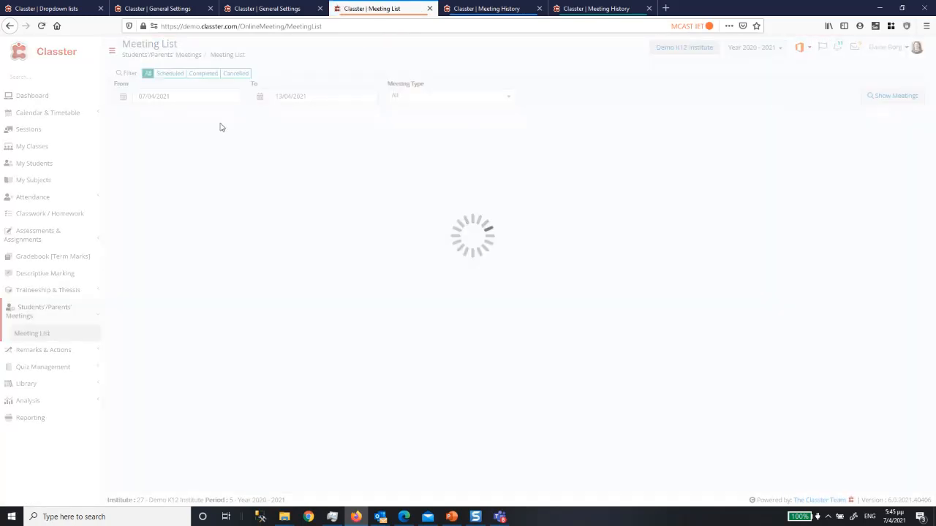
click(183, 96)
click(306, 96)
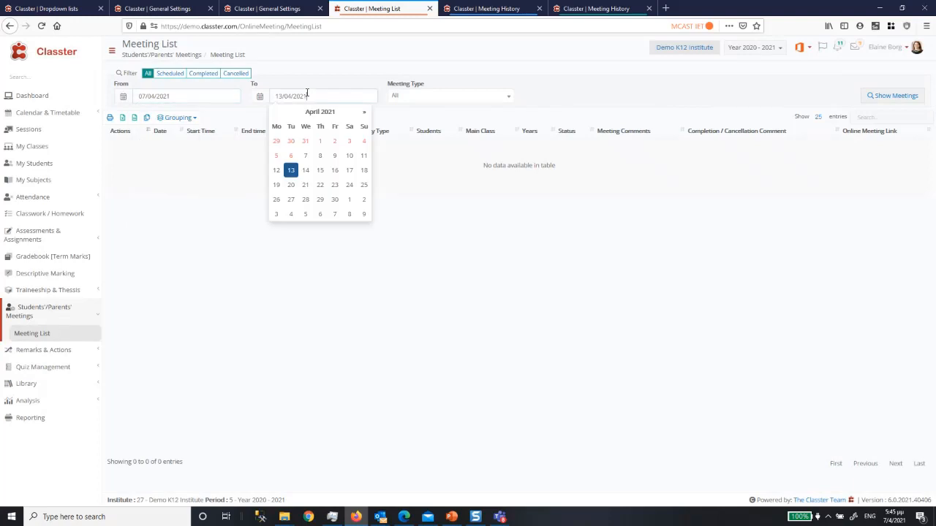
click(335, 171)
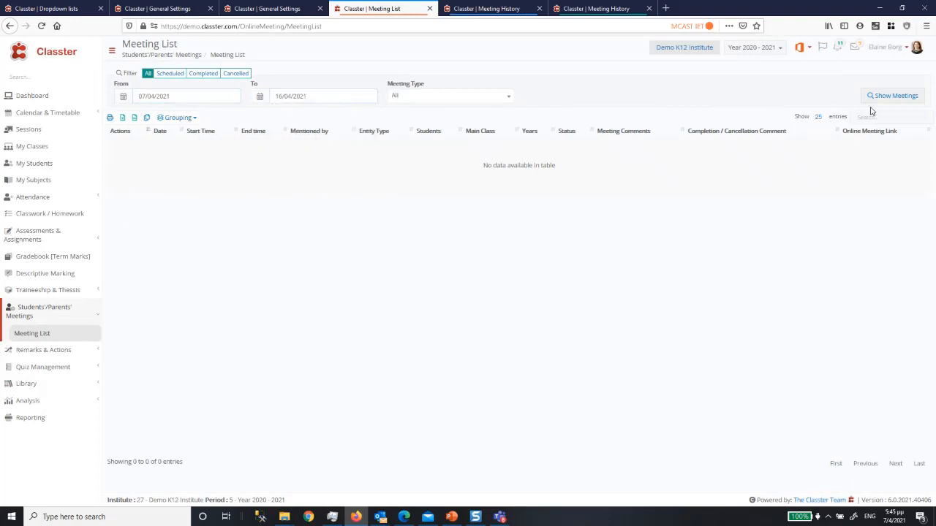
click(891, 96)
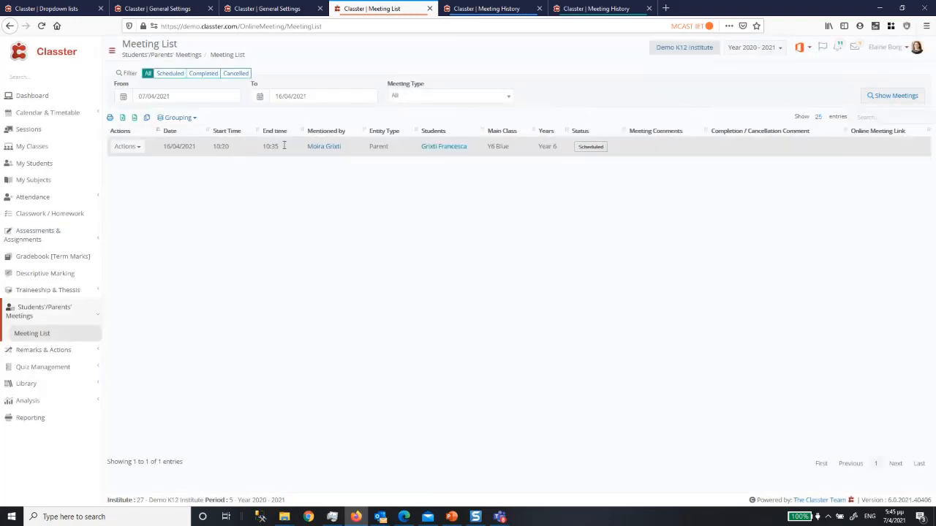
Start setting the 16/04/2021 meeting as canceled, look at the available cancellation reasons, and back out without confirming.
click(132, 147)
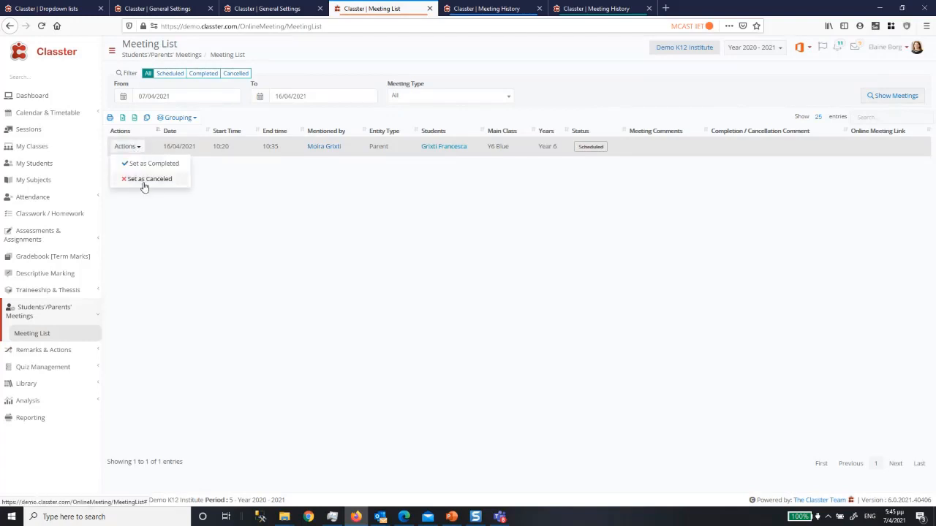
click(145, 181)
click(365, 134)
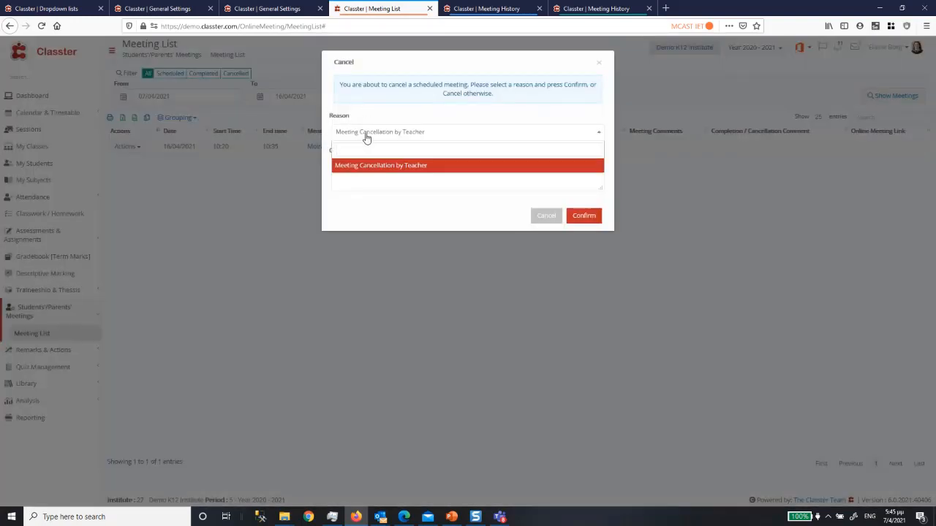
click(365, 134)
click(359, 136)
click(359, 135)
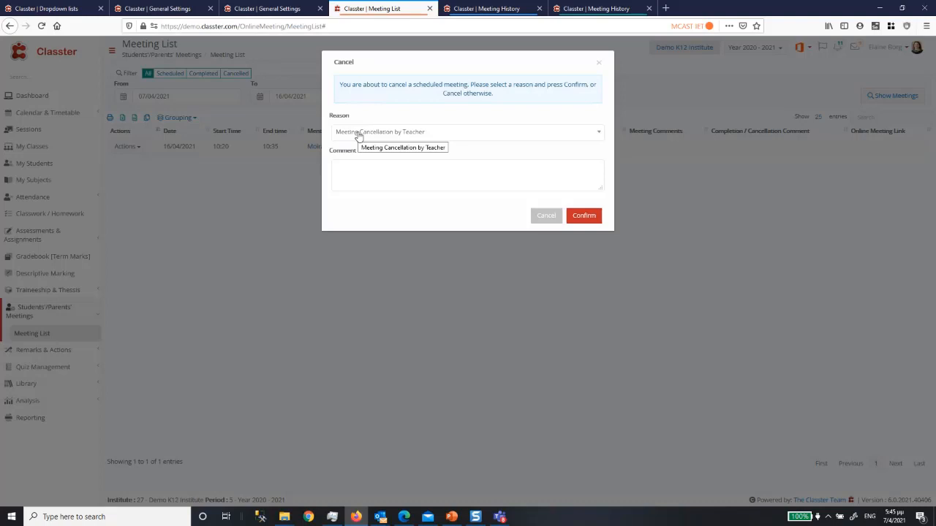
click(541, 219)
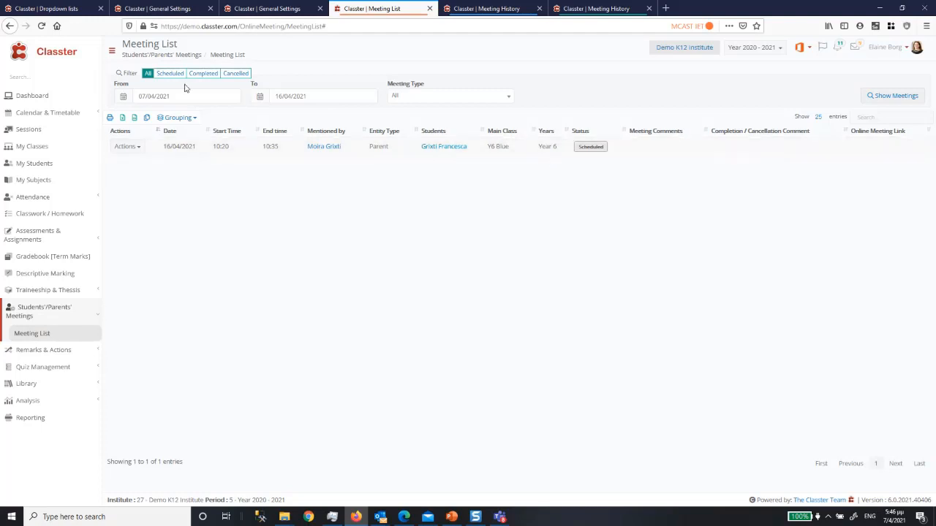
Search the web for "mailgun" in a new browser tab and open the Mailgun website.
click(46, 8)
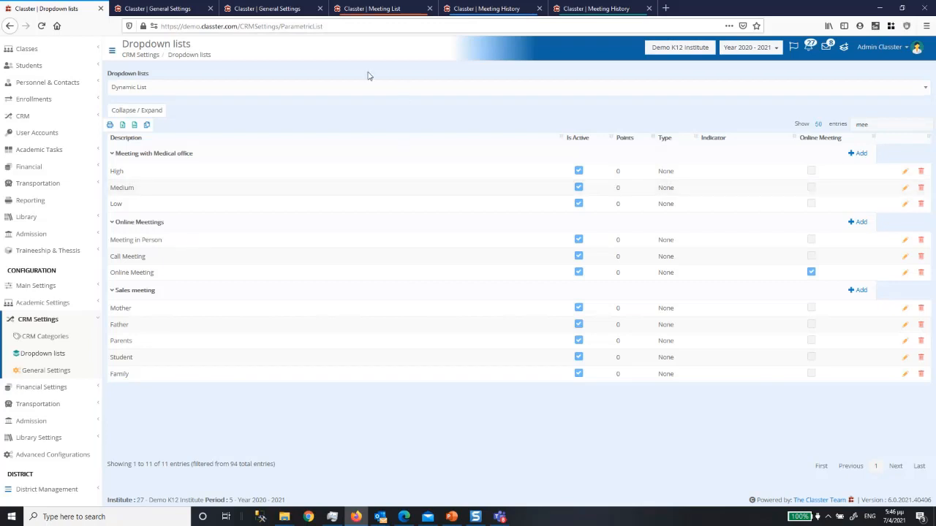
click(665, 8)
click(645, 30)
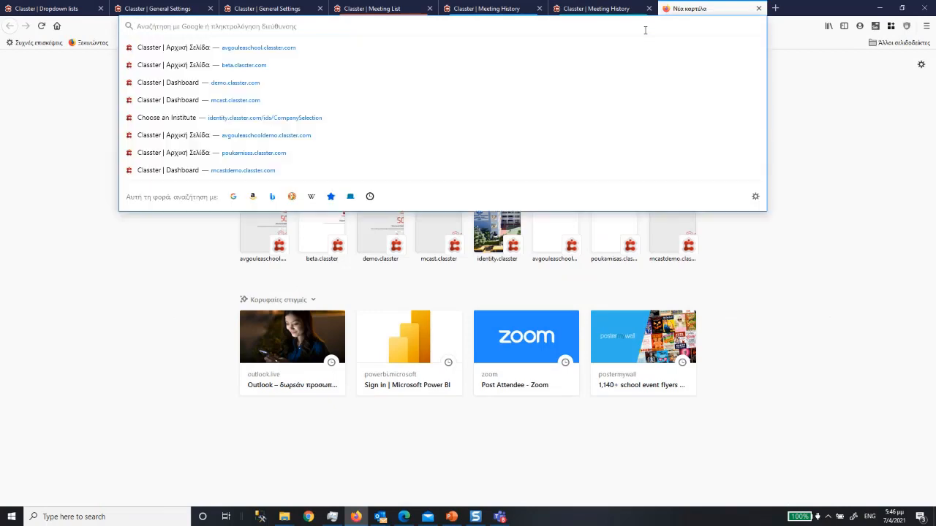
text(mailgun)
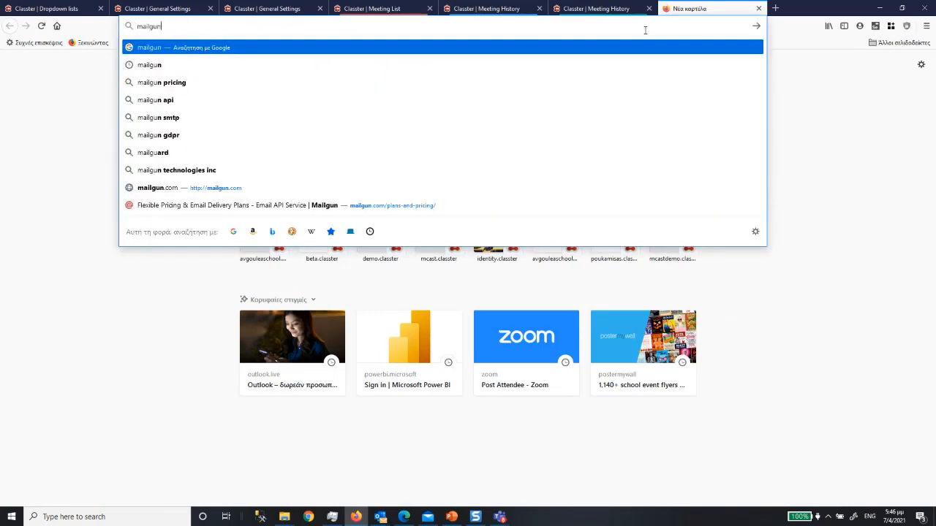
key(Return)
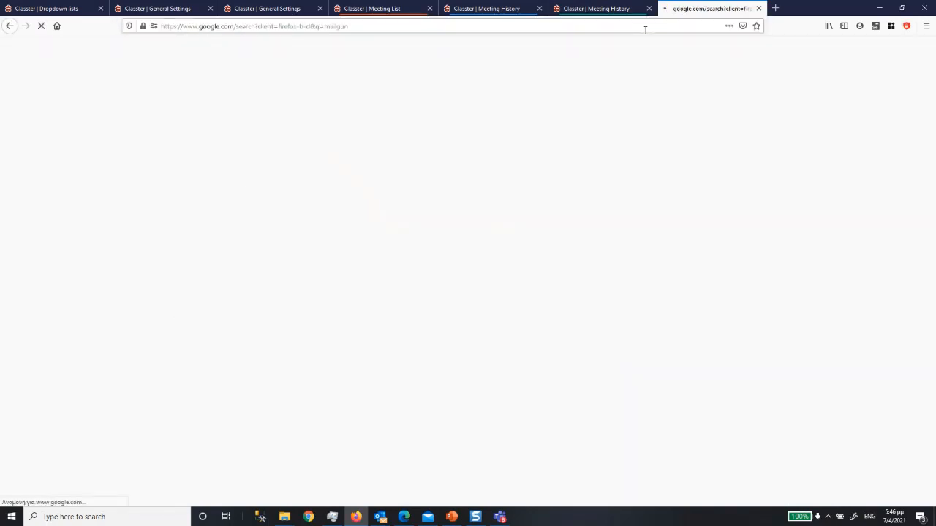
key(Return)
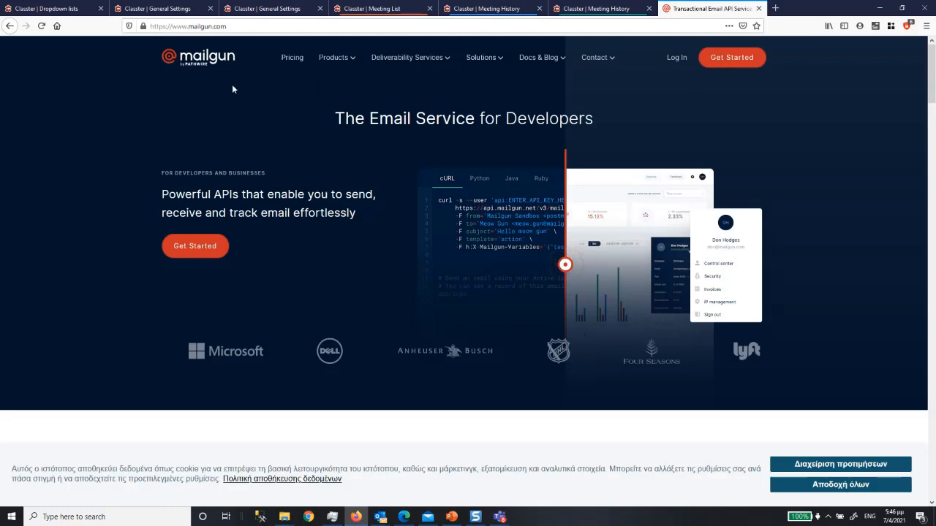
Return to the admin session and open the e-mail domain settings under the third-party integrations in Advanced Configurations.
click(44, 8)
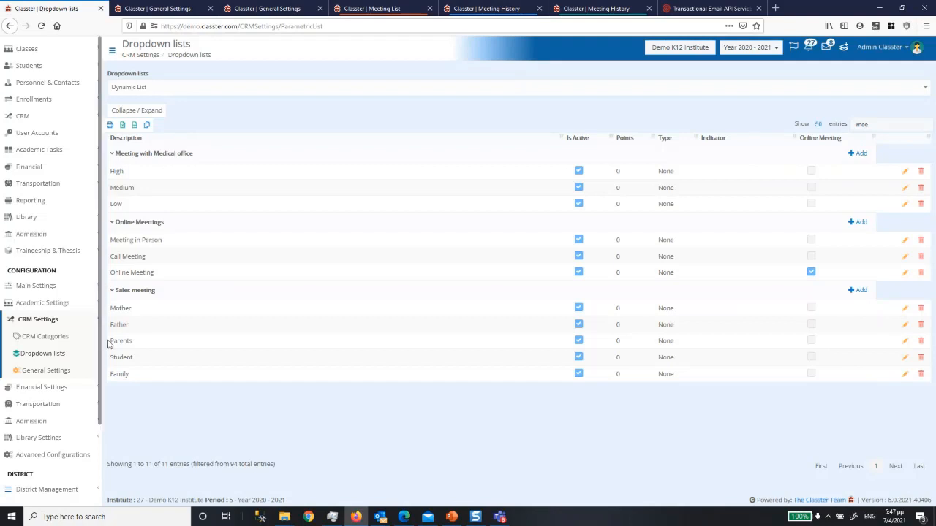
click(62, 456)
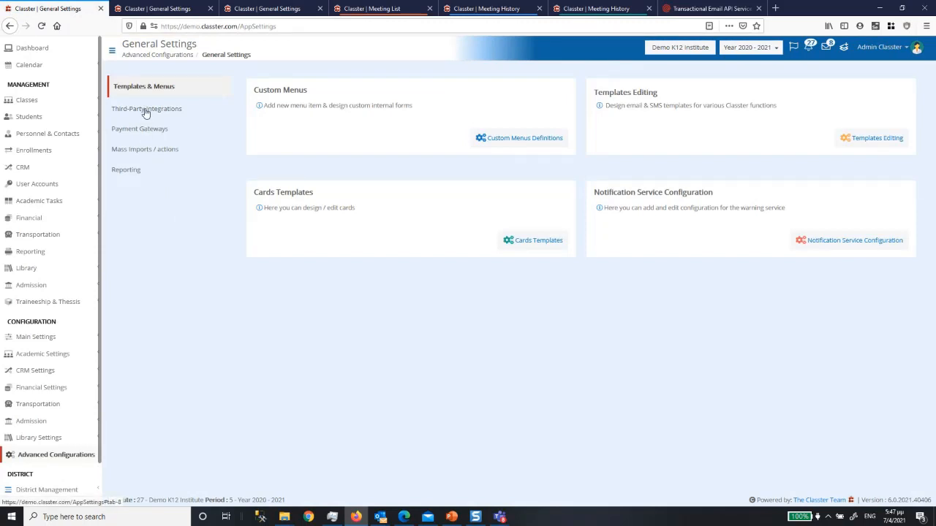
click(142, 109)
click(413, 133)
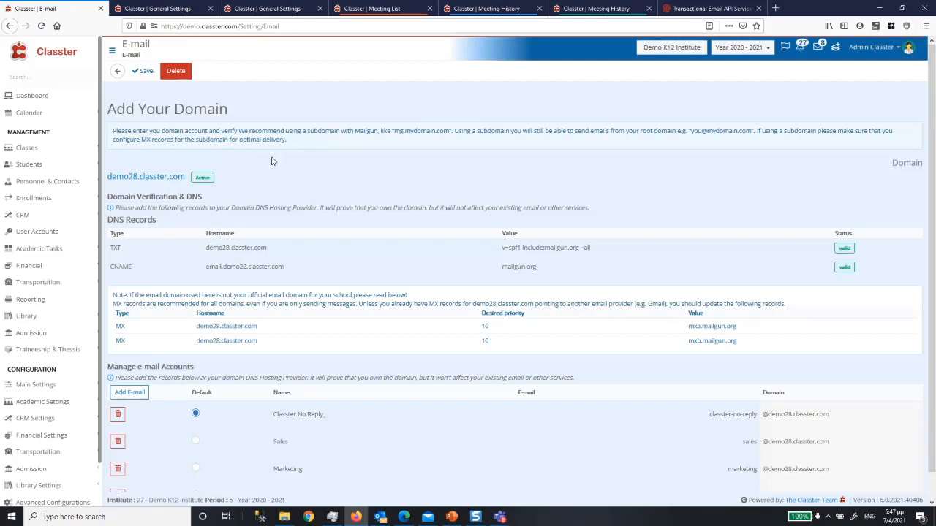
scroll(355, 411, down, 1)
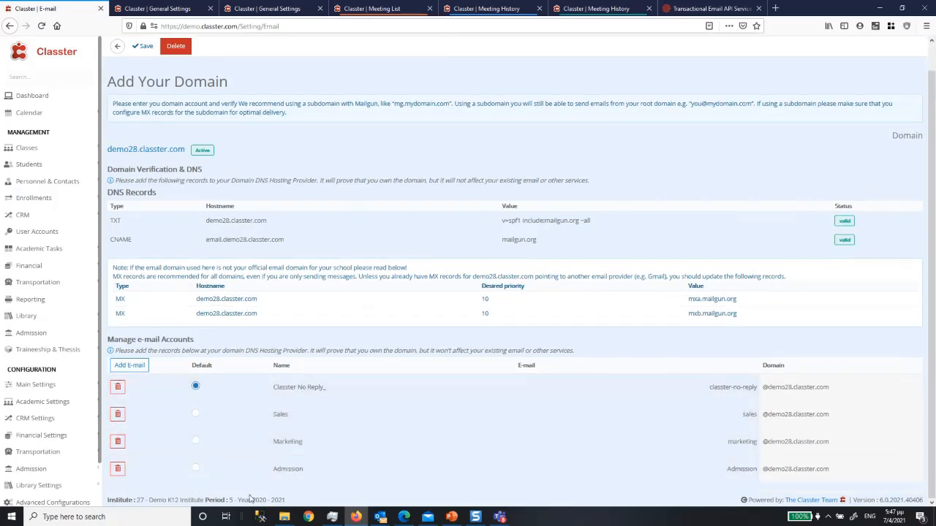
Add an extra row to the managed e-mail accounts and delete it again.
click(134, 368)
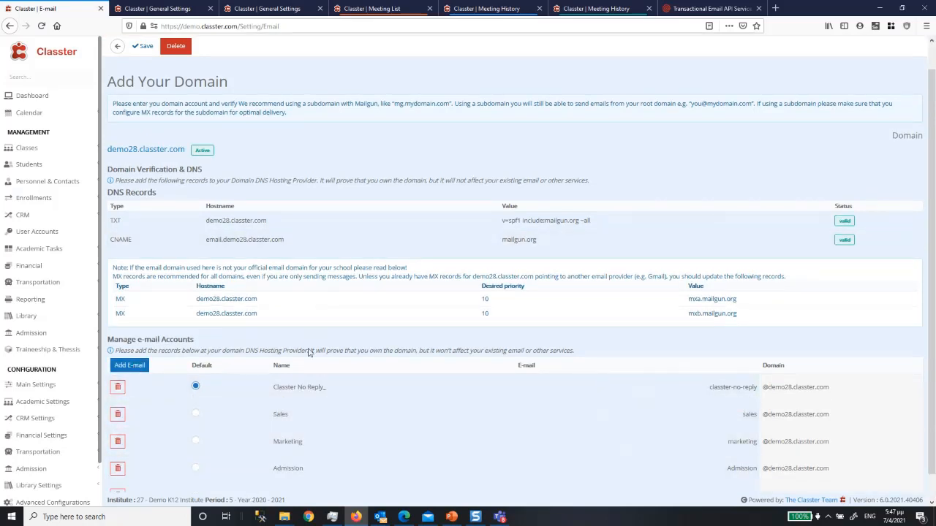
scroll(278, 410, down, 1)
click(117, 471)
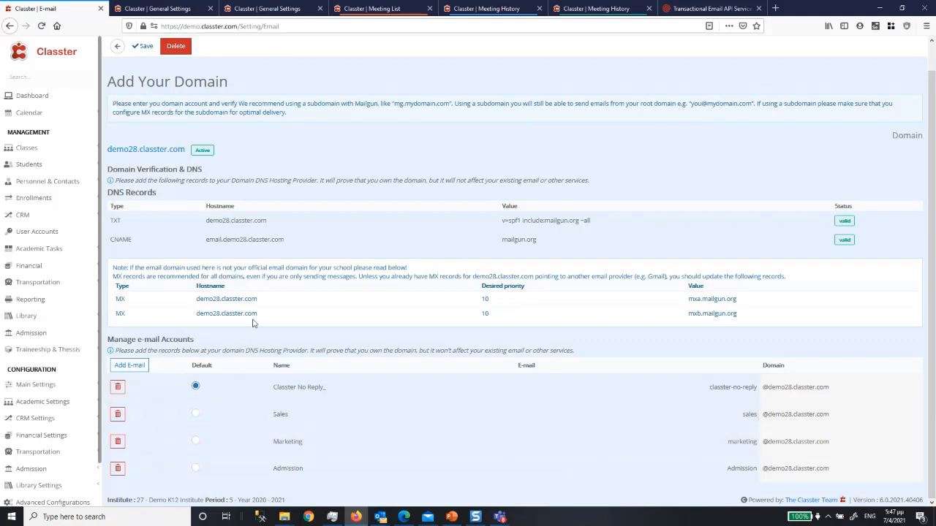
Highlight the TXT and CNAME entries in the domain's DNS records.
drag(156, 227, 569, 247)
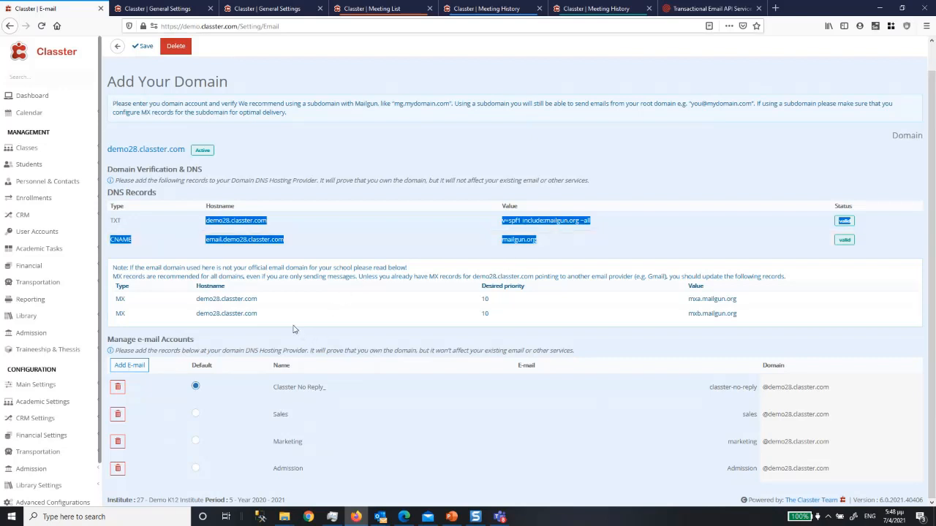
Highlight the two MX records and their demo28.classter.com hostname in the note on the e-mail domain page.
click(269, 316)
drag(269, 316, 111, 300)
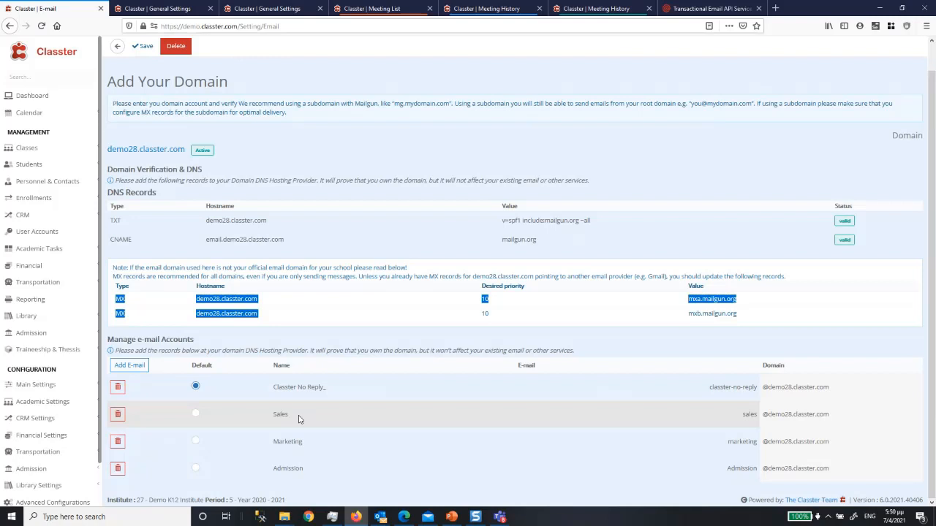
click(296, 305)
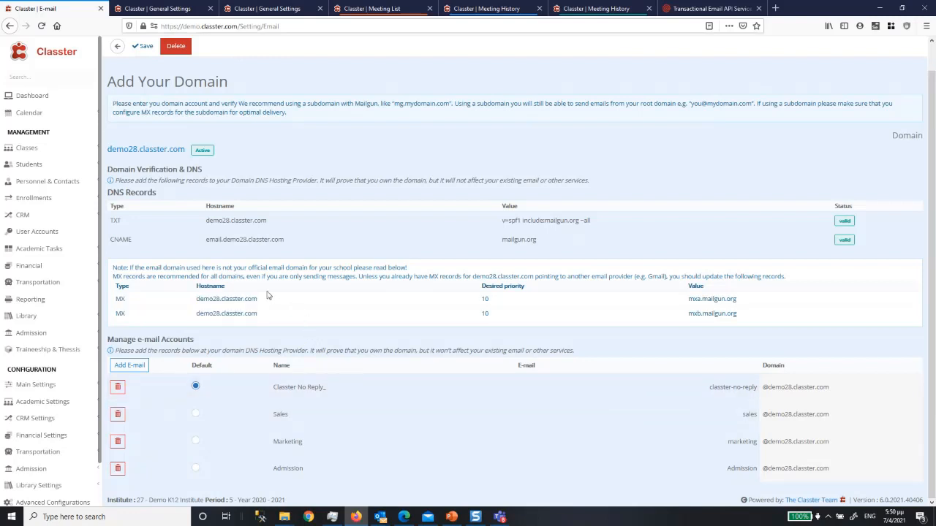
drag(187, 300, 286, 327)
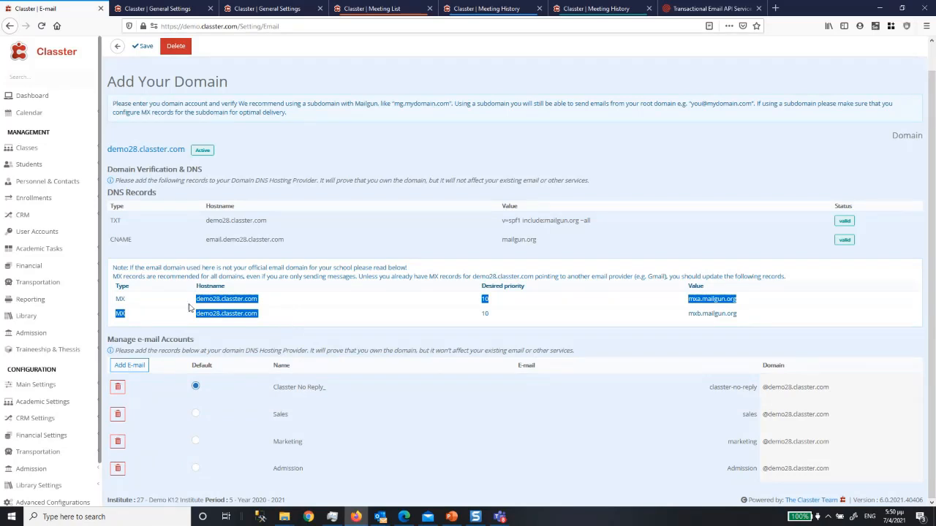
drag(175, 303, 287, 298)
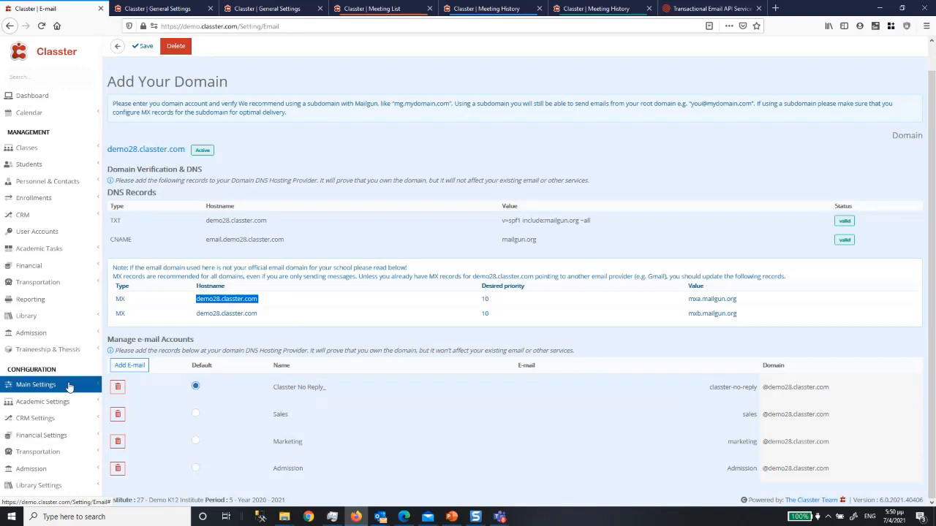
Open the message notifications and expand the Messaging Options to show the available sending methods.
scroll(576, 255, up, 1)
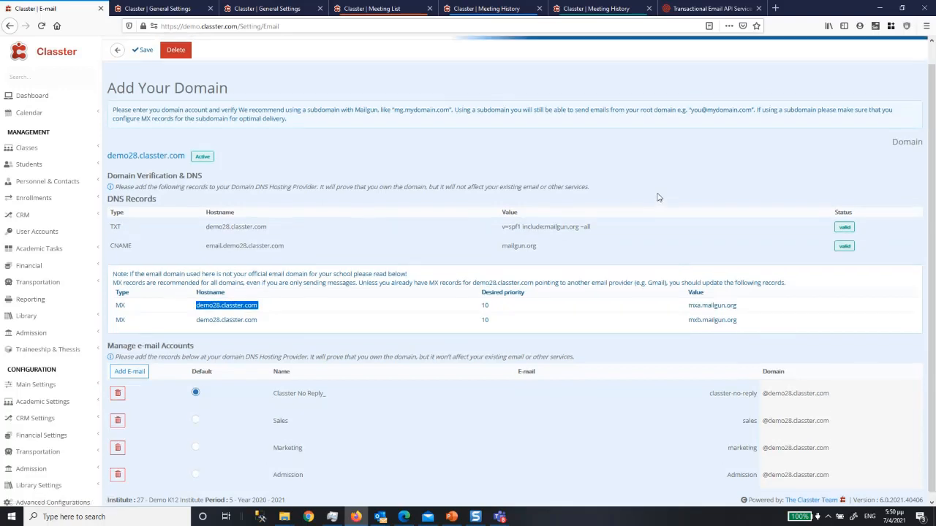
click(817, 46)
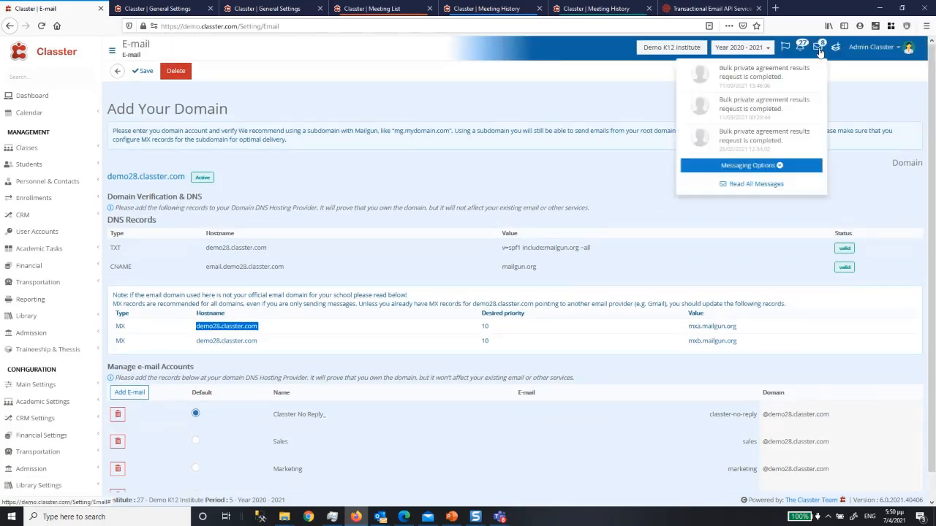
click(768, 168)
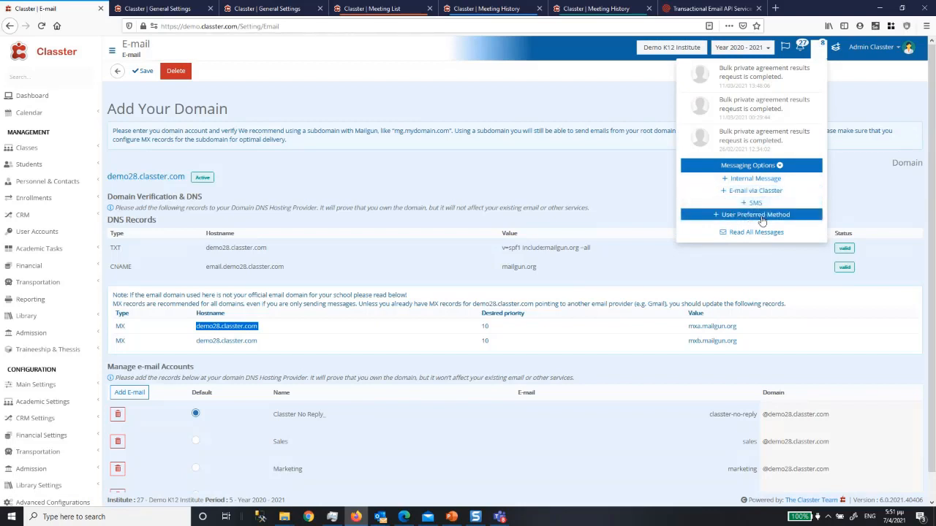
Switch to the parent's session, open My Profile and show the choices for Preferred Contact Method.
click(607, 9)
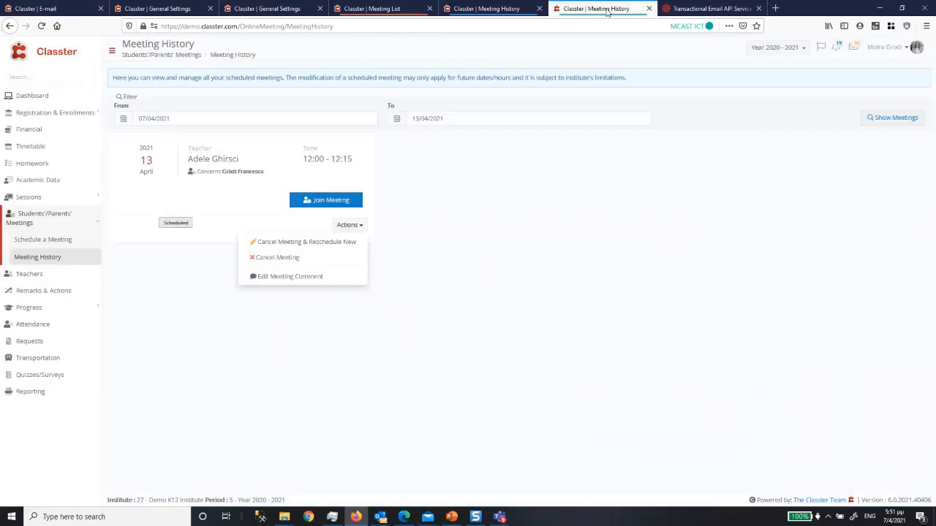
click(892, 48)
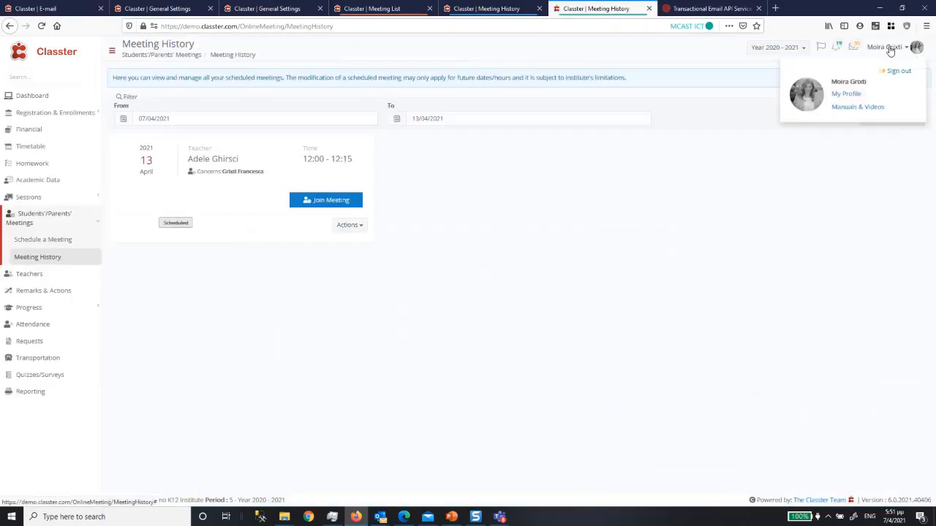
click(847, 95)
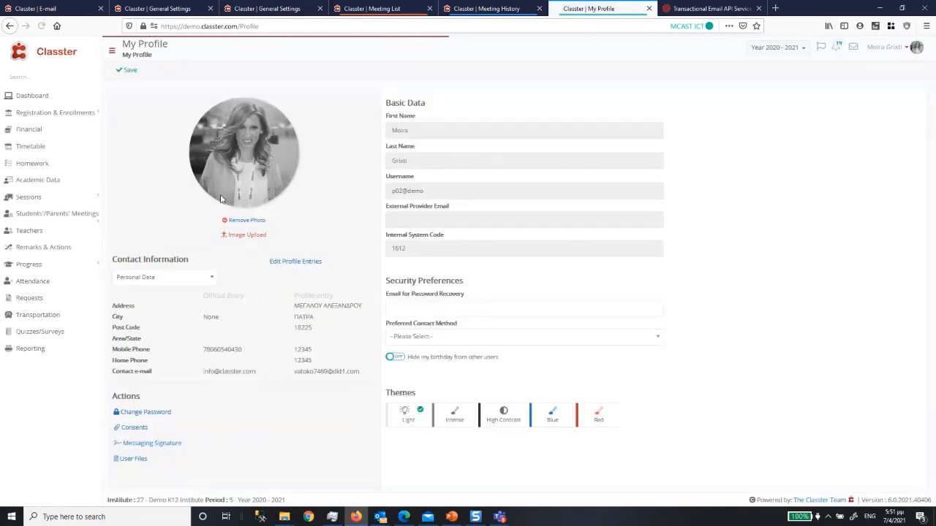
click(433, 338)
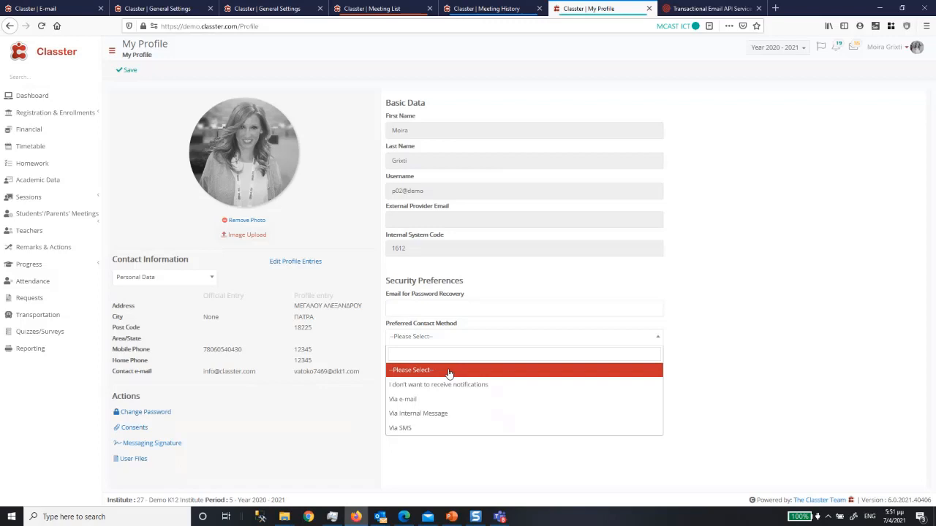
Return to the admin session, dismiss the messaging options and open Dropdown lists under Main Settings.
click(44, 9)
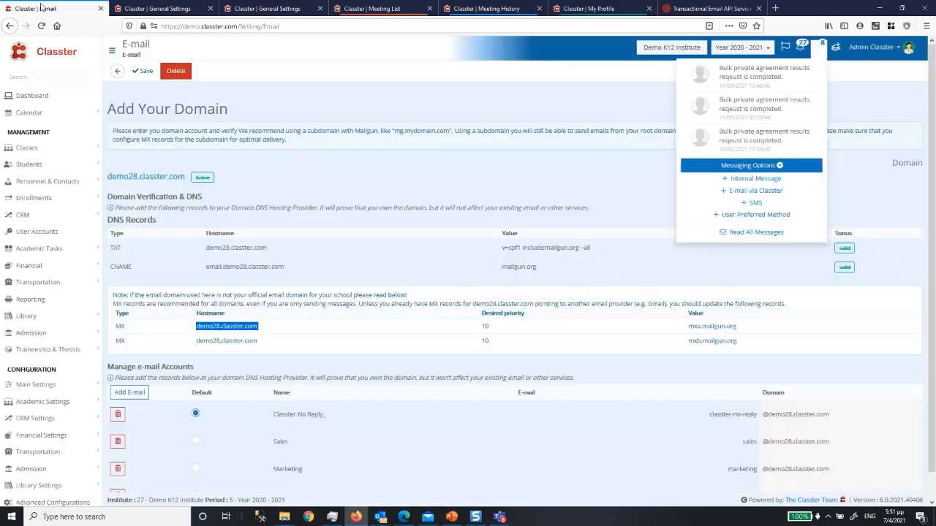
click(390, 183)
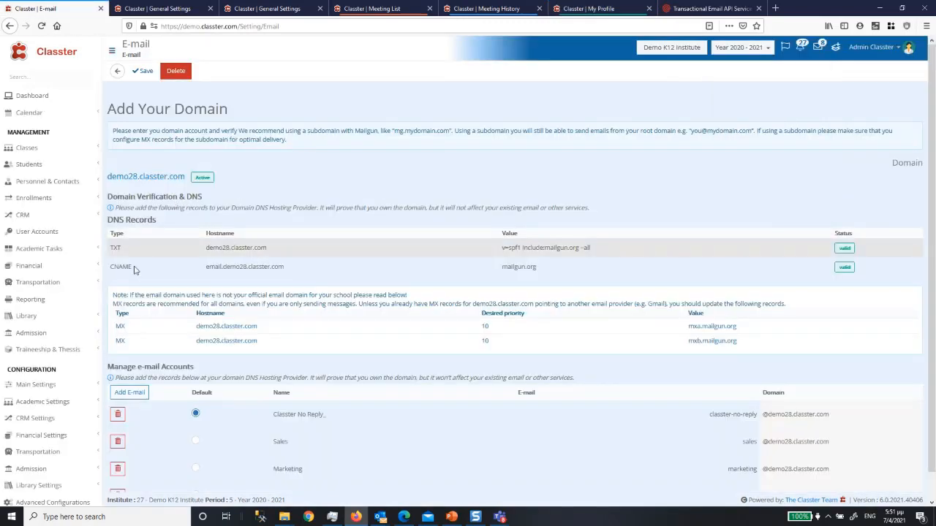
click(69, 394)
scroll(20, 438, down, 4)
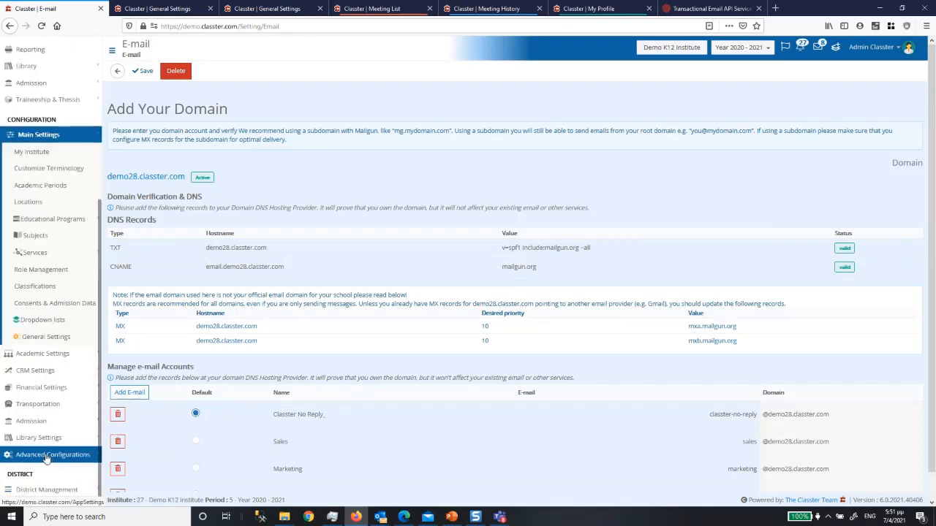
scroll(37, 154, up, 1)
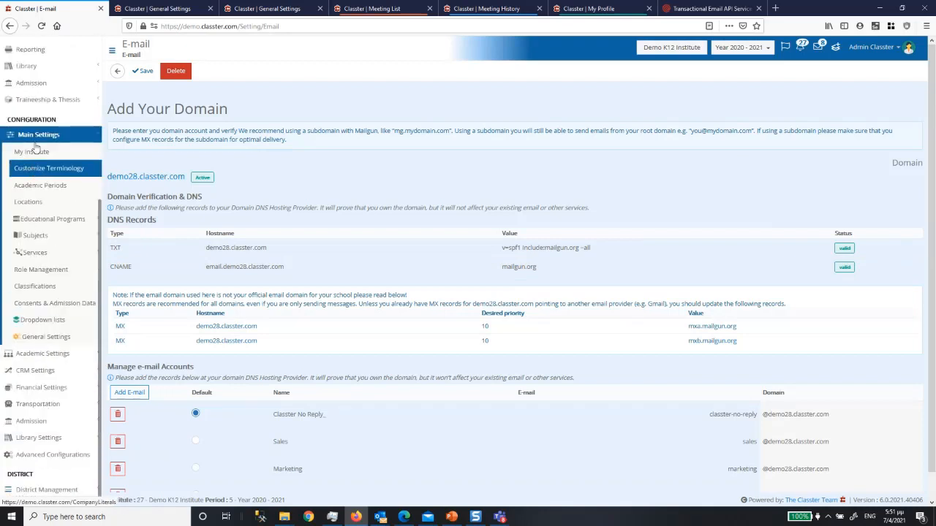
click(42, 324)
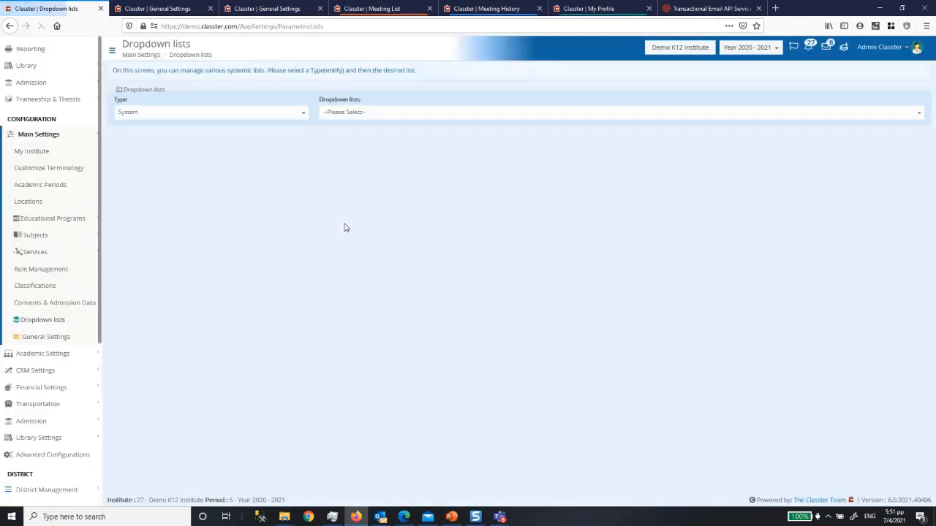
Find the Message Center Rights list with "mess", display it and highlight its Admin to Parent/Guardian entry.
click(365, 113)
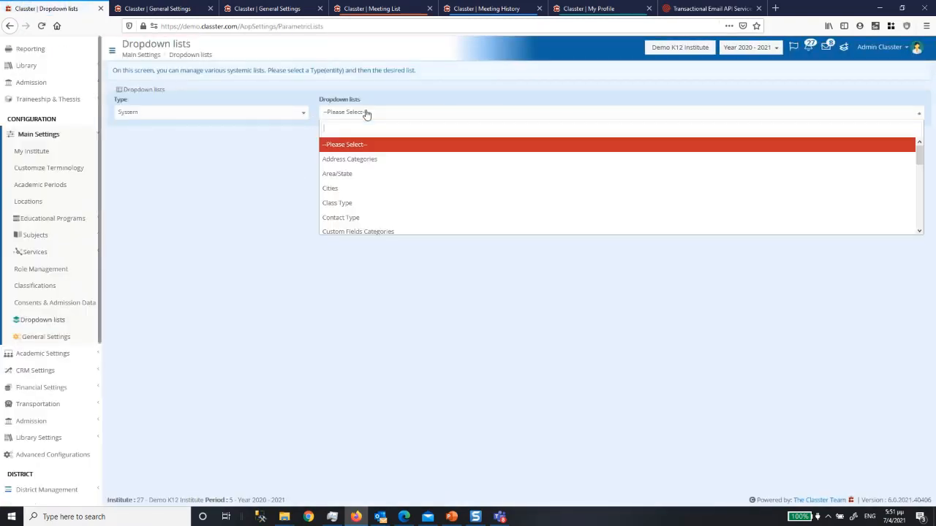
text(mess)
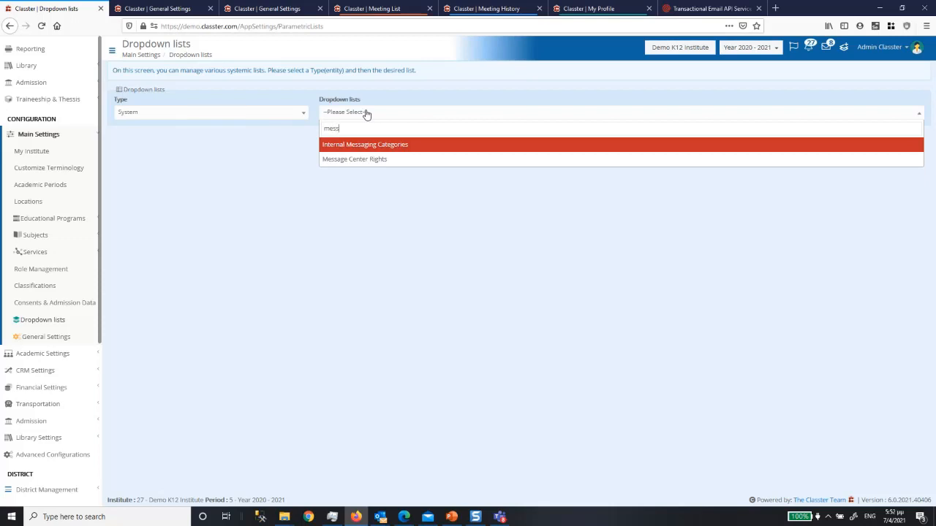
click(382, 160)
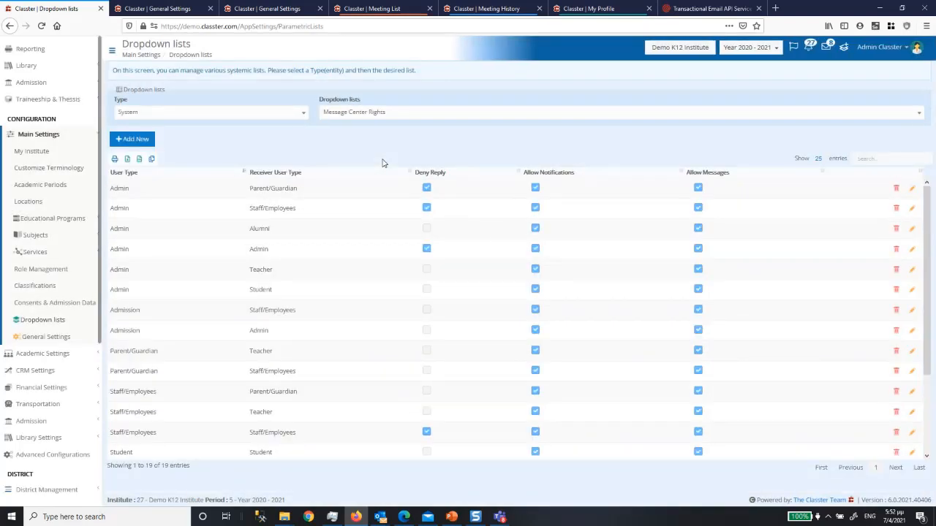
drag(133, 189, 108, 188)
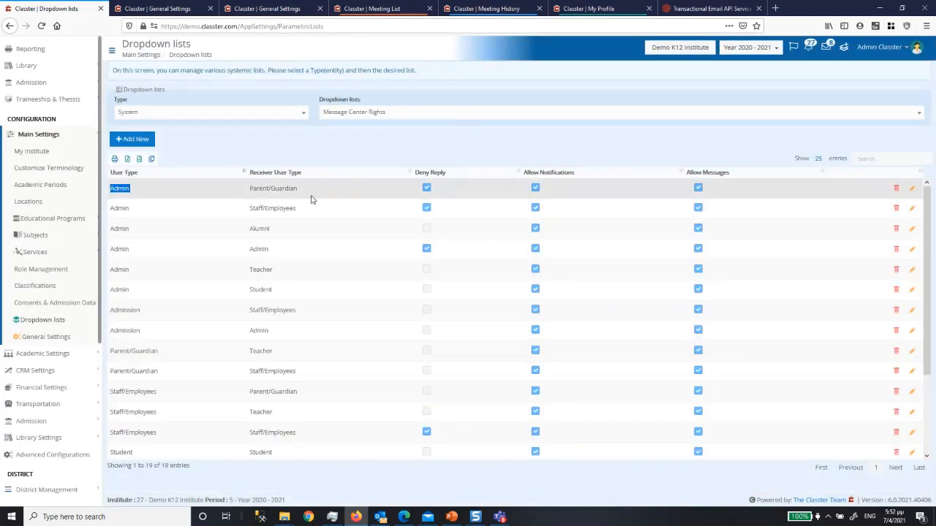
drag(300, 189, 155, 204)
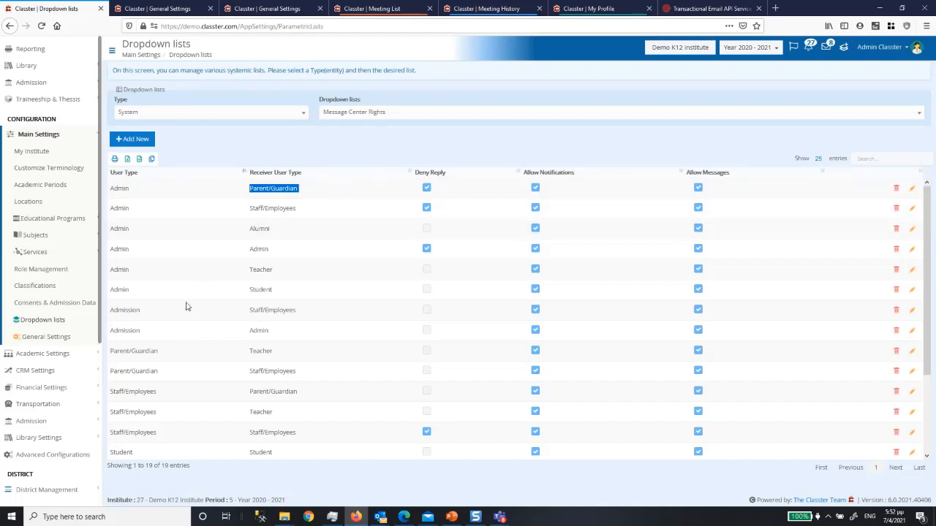
Draft a message center right from Teacher to Teacher, try the Deny Reply switch, and close the forms without saving.
click(136, 146)
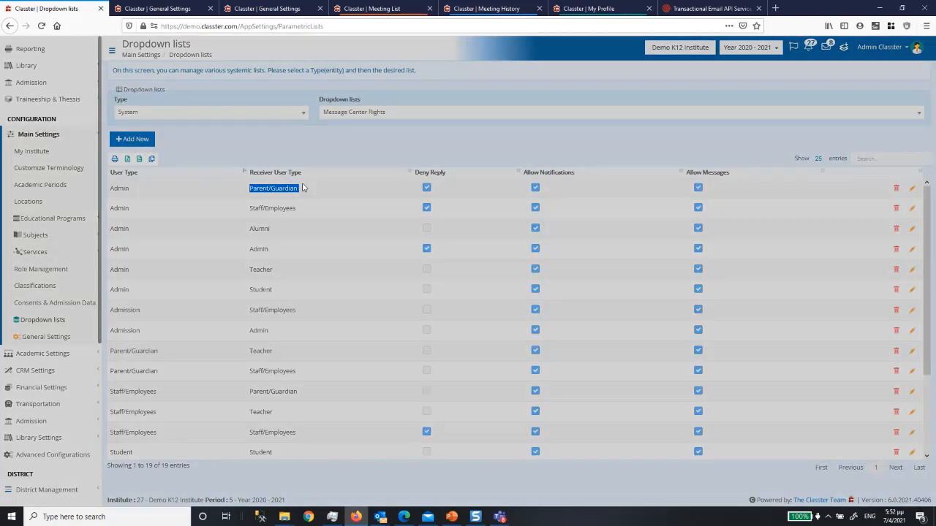
click(367, 95)
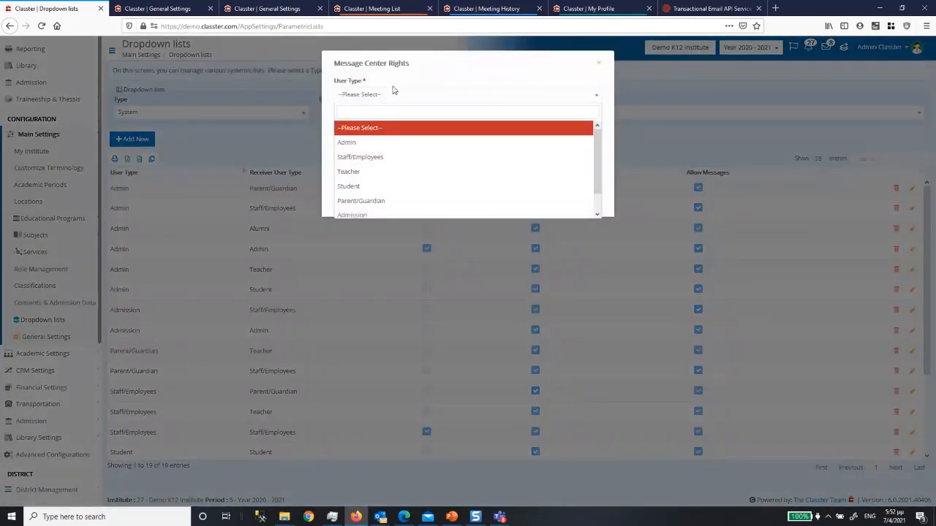
click(381, 173)
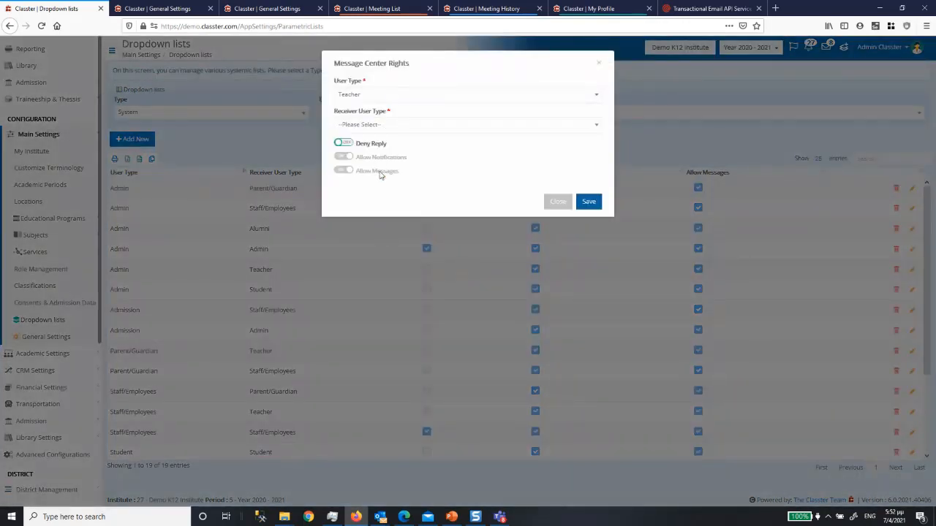
click(377, 125)
click(358, 202)
click(344, 144)
click(351, 147)
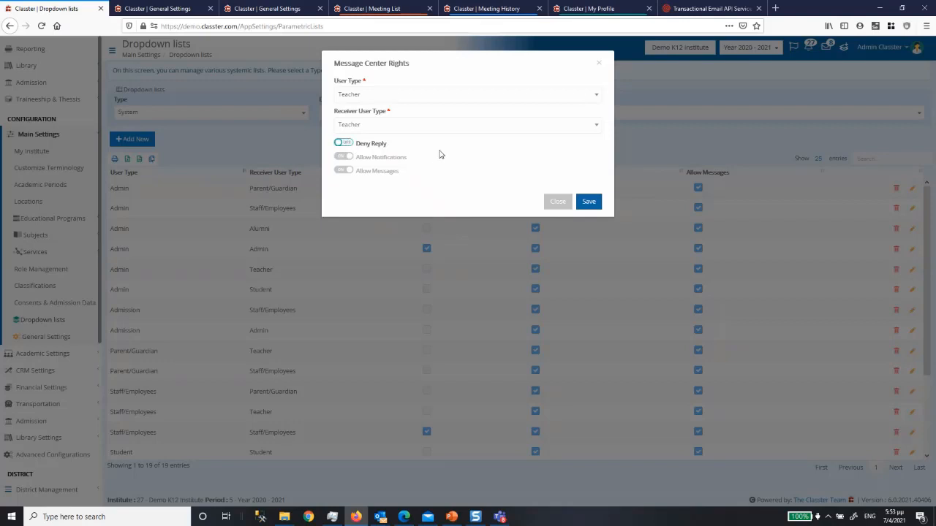
click(342, 144)
click(556, 202)
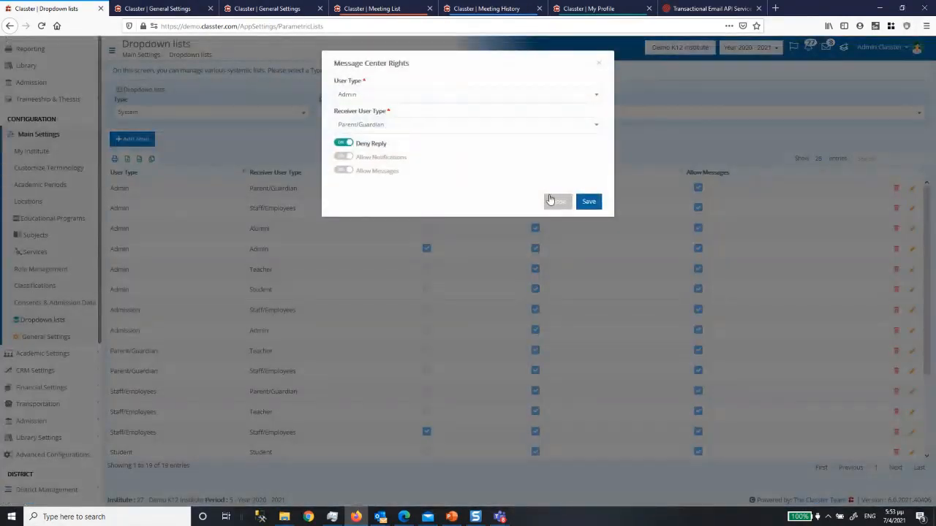
click(551, 202)
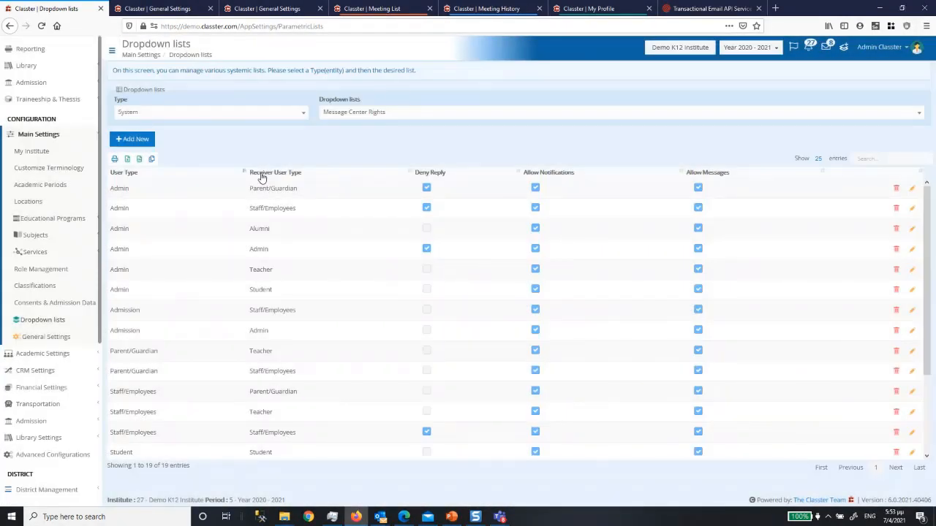
Search the system dropdown lists for "mess" and display Internal Messaging Categories.
click(348, 117)
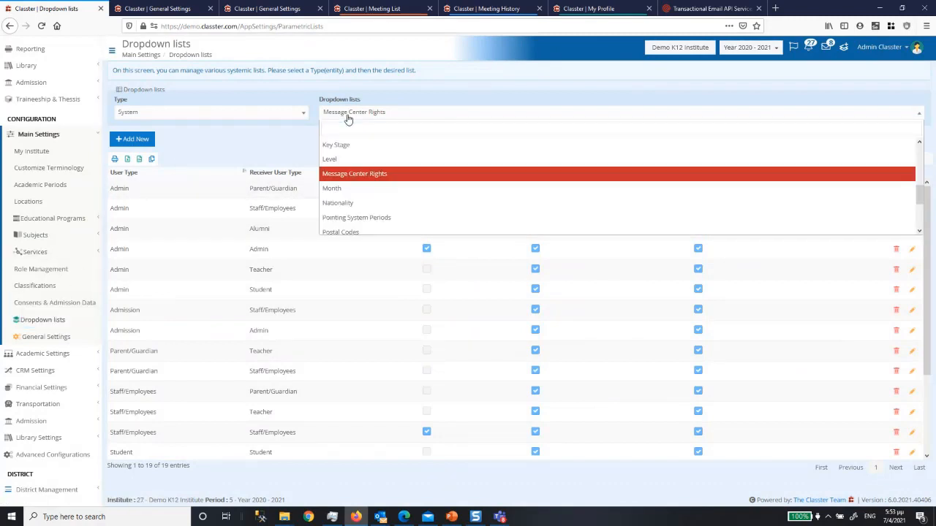
text(mess)
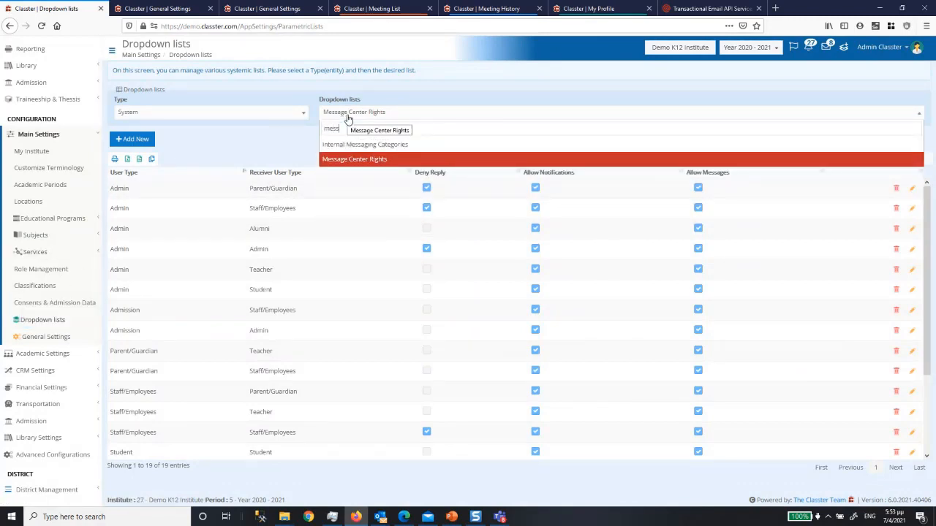
click(365, 145)
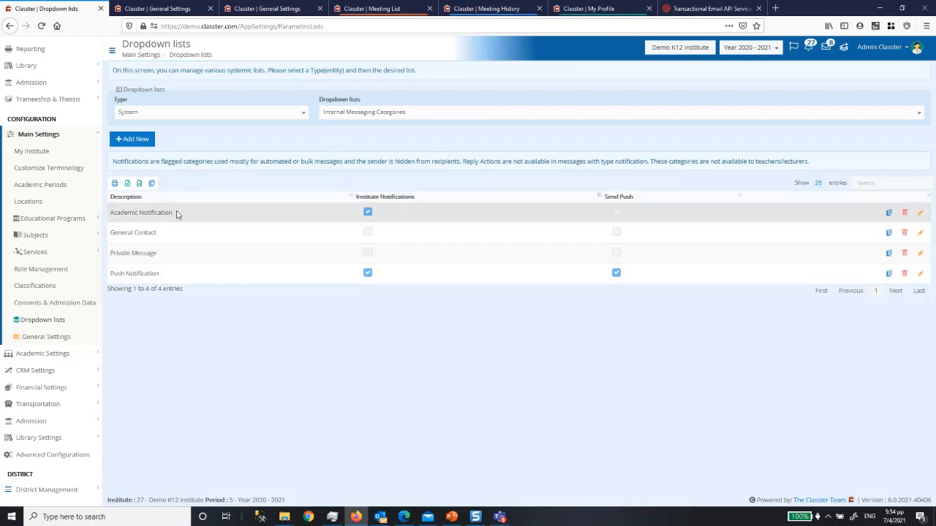
Highlight the Academic Notification and Push Notification categories and the Send Push column, and open the Push Notification entry's form.
drag(177, 212, 249, 199)
click(347, 343)
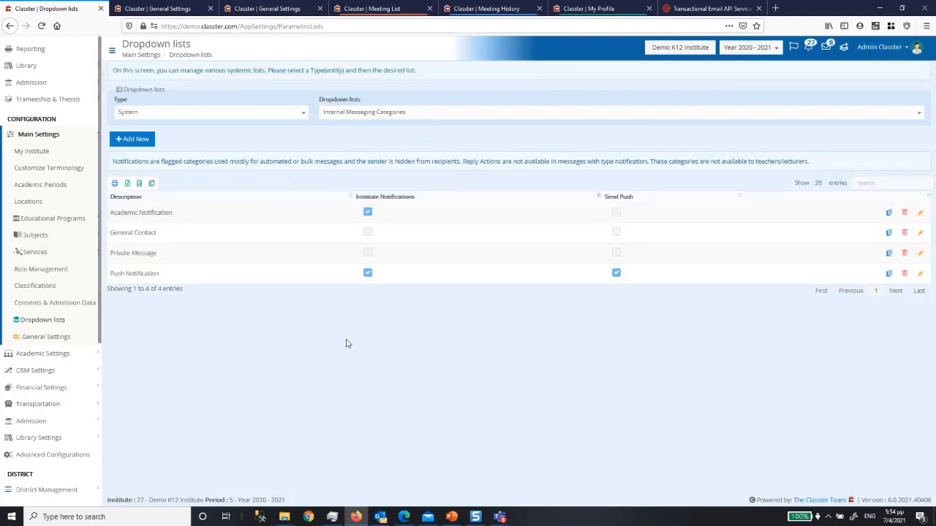
drag(176, 213, 108, 216)
drag(160, 273, 126, 274)
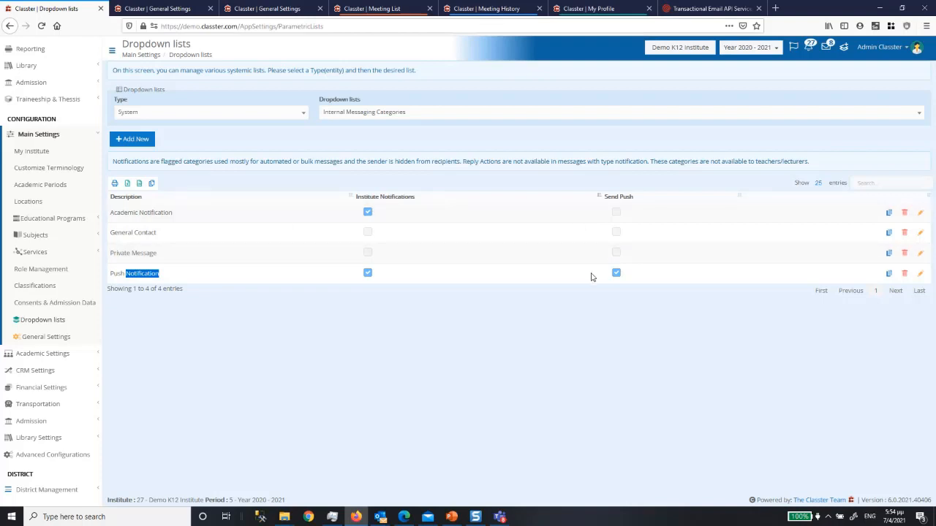
click(633, 277)
drag(591, 272, 597, 196)
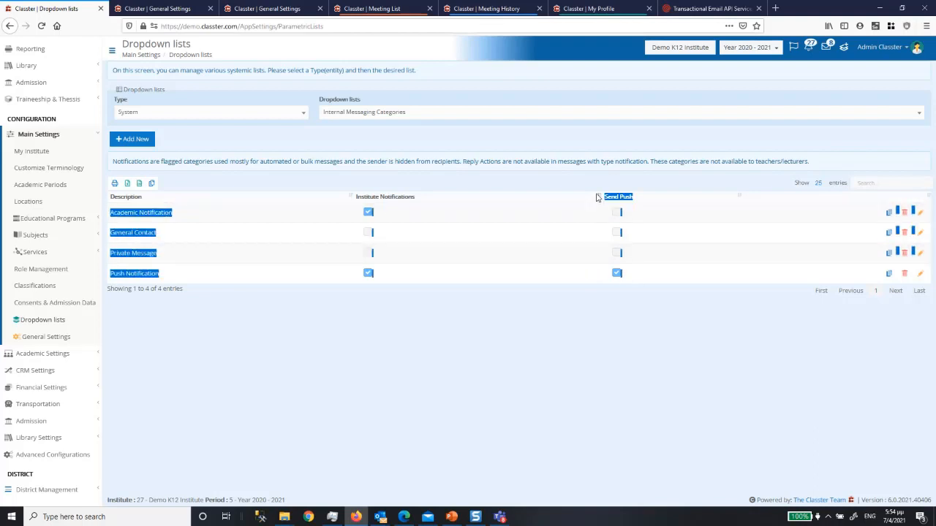
click(642, 205)
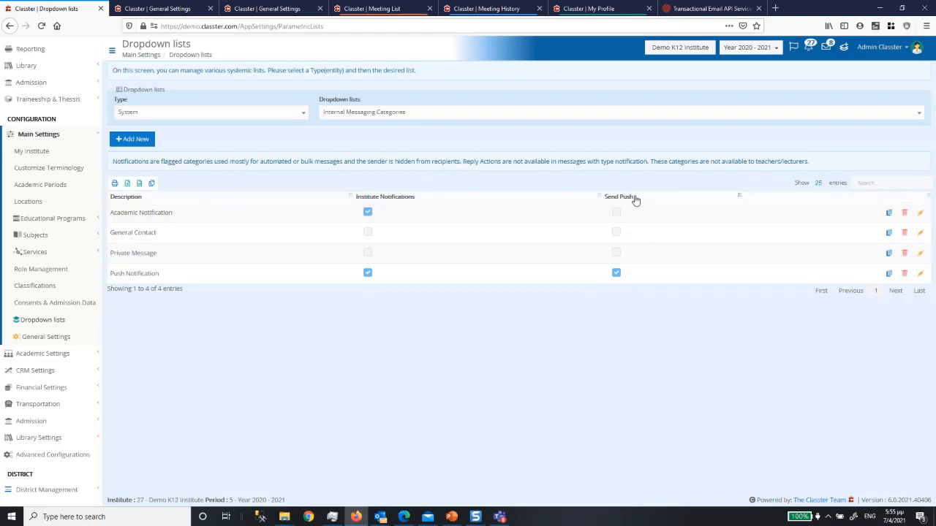
click(905, 274)
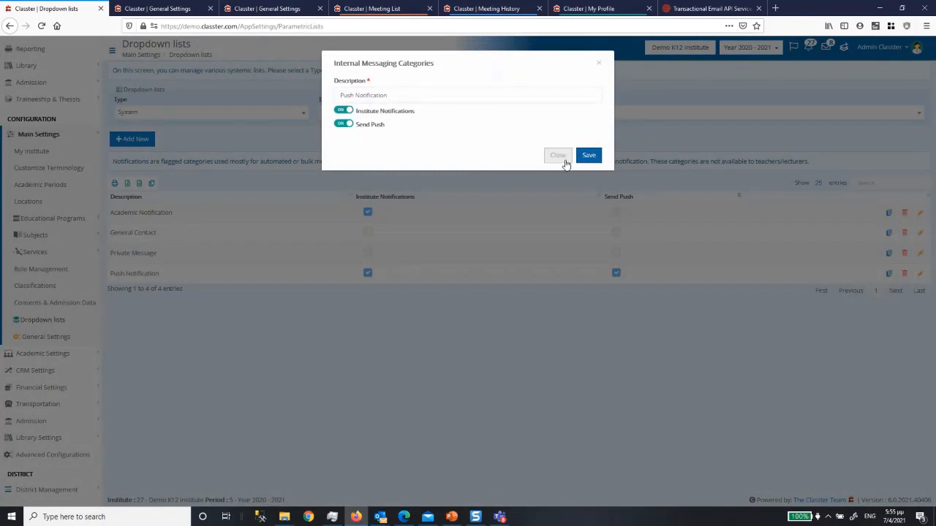
Close the messaging category form, start an e-mail via Classter, and view the student recipient filters before cancelling them.
click(558, 156)
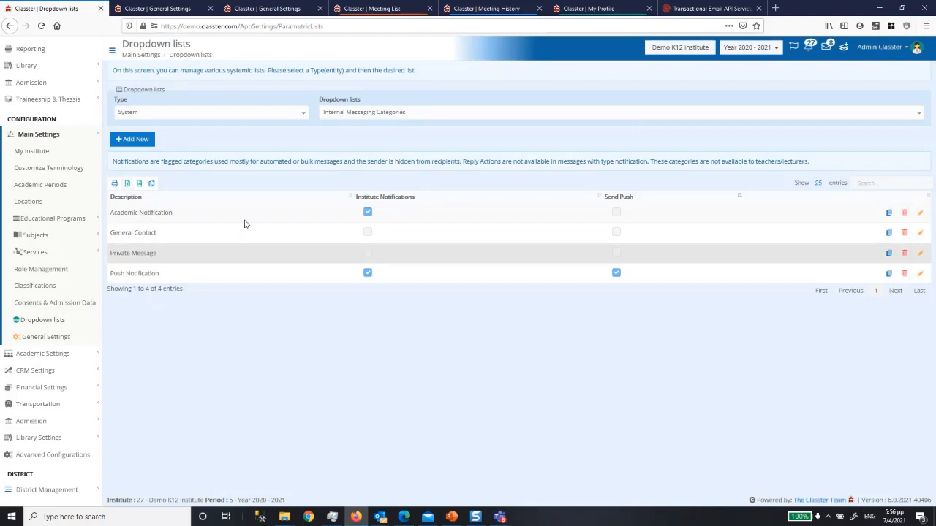
click(829, 50)
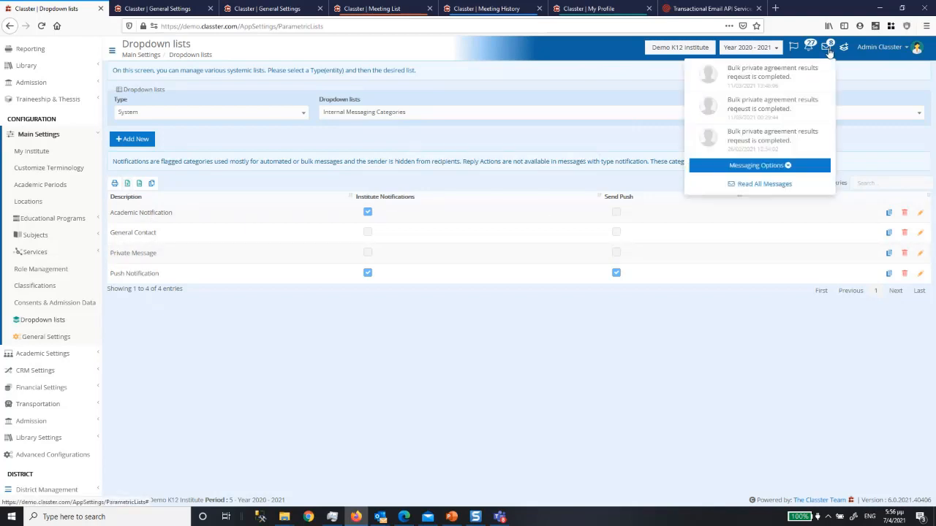
click(785, 166)
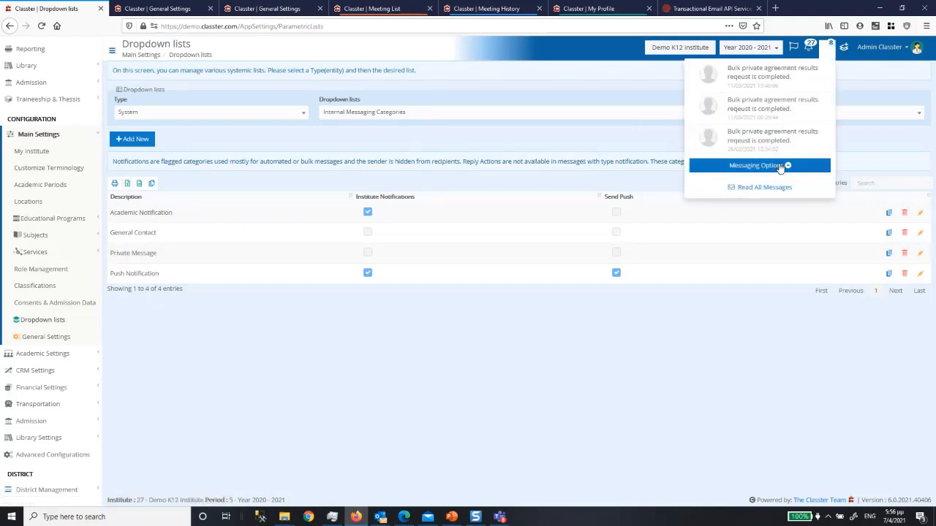
click(763, 192)
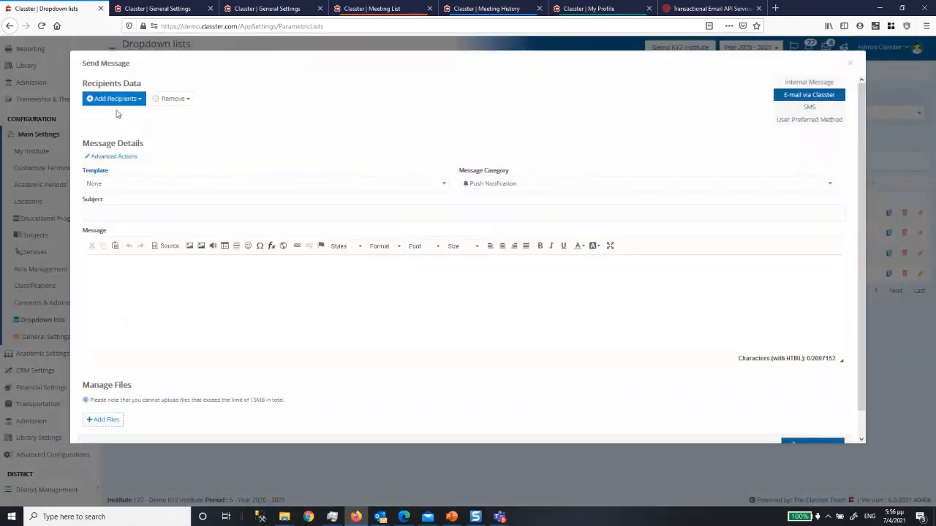
click(117, 99)
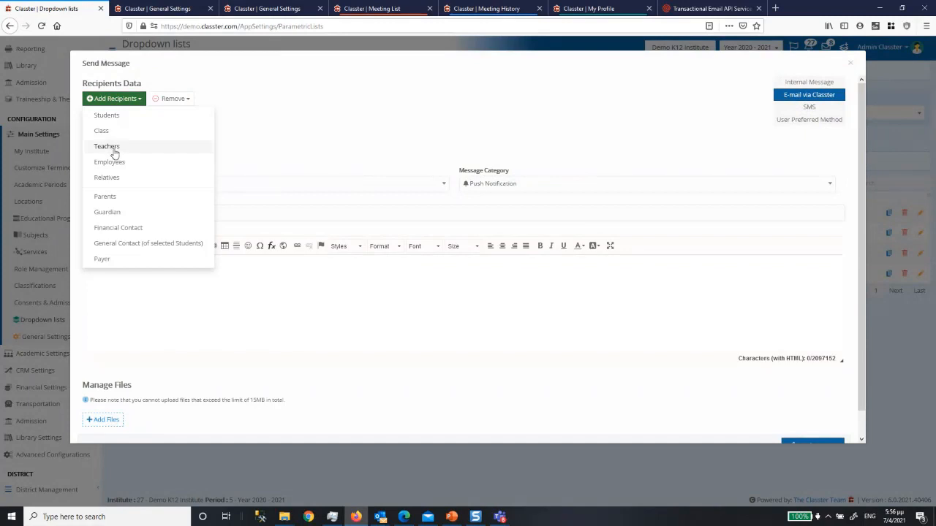
click(106, 117)
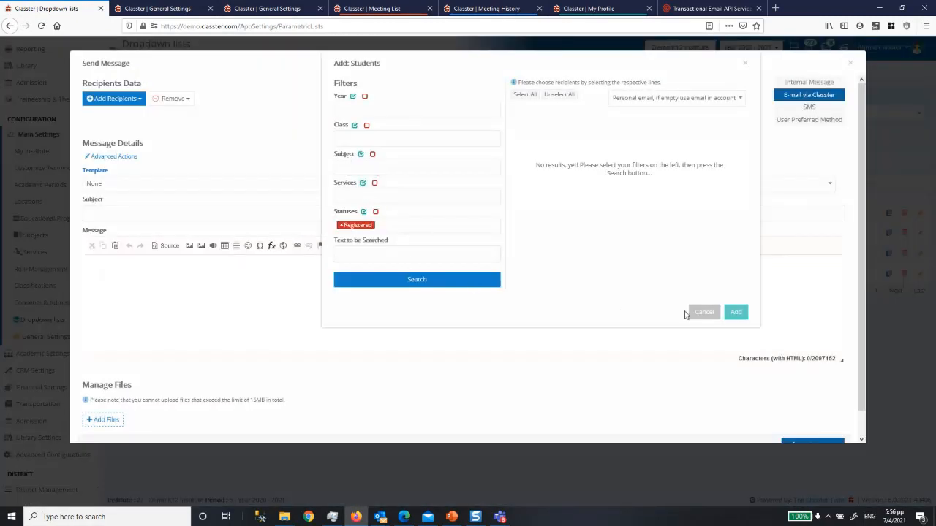
click(700, 306)
View the parent recipient filters and their e-mail address options, then close the message without sending it.
click(120, 101)
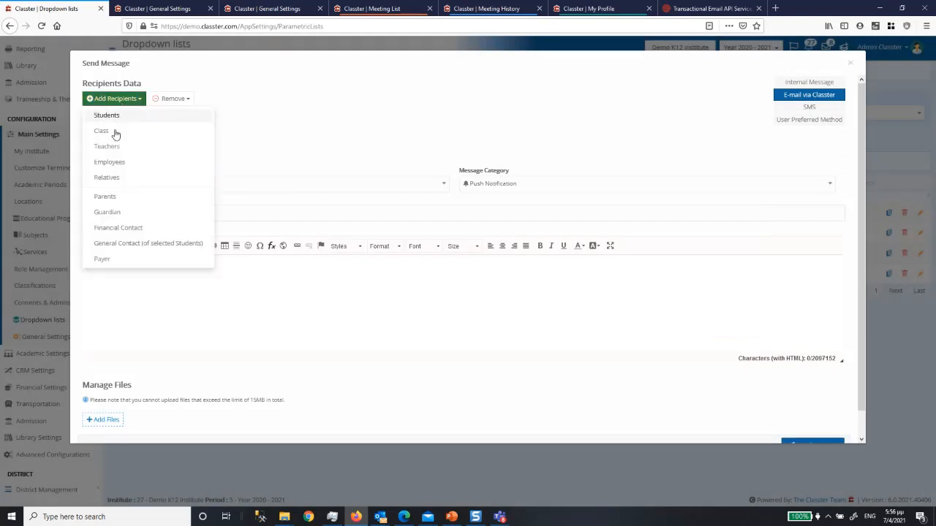
click(104, 197)
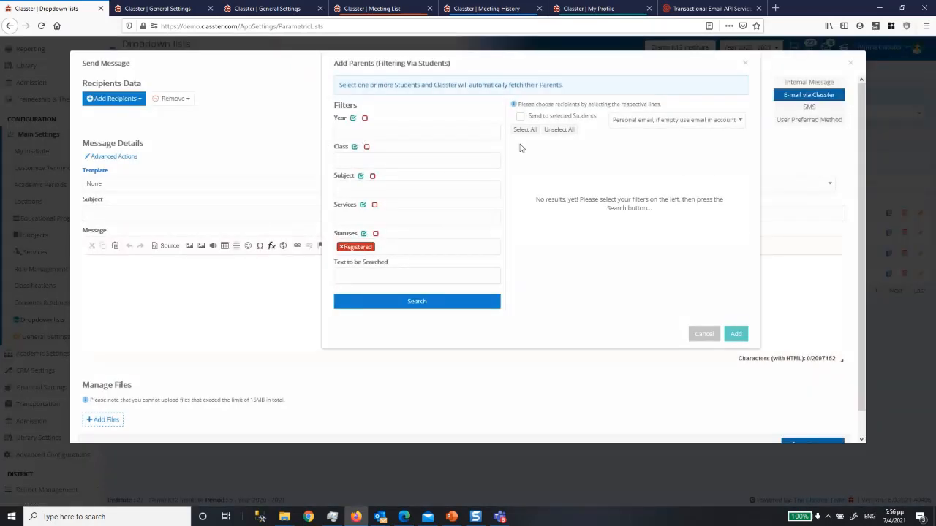
click(646, 123)
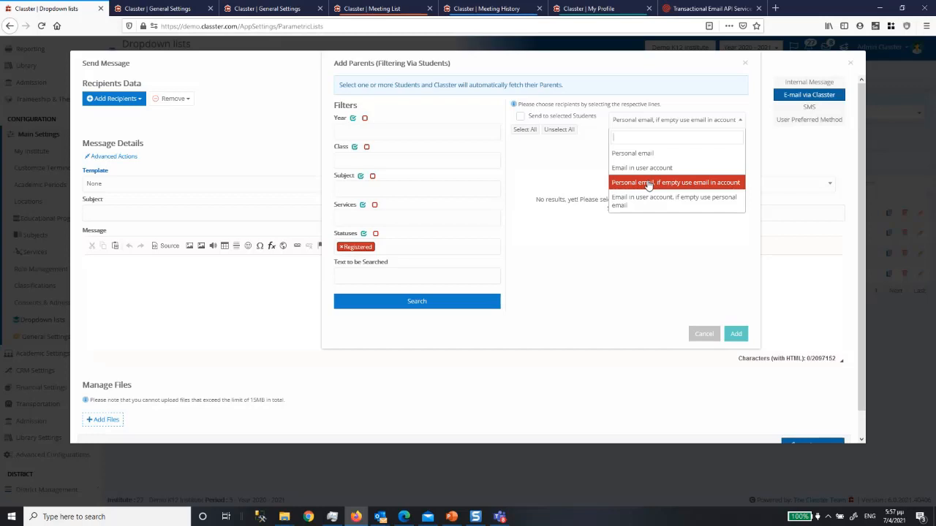
click(700, 336)
click(850, 63)
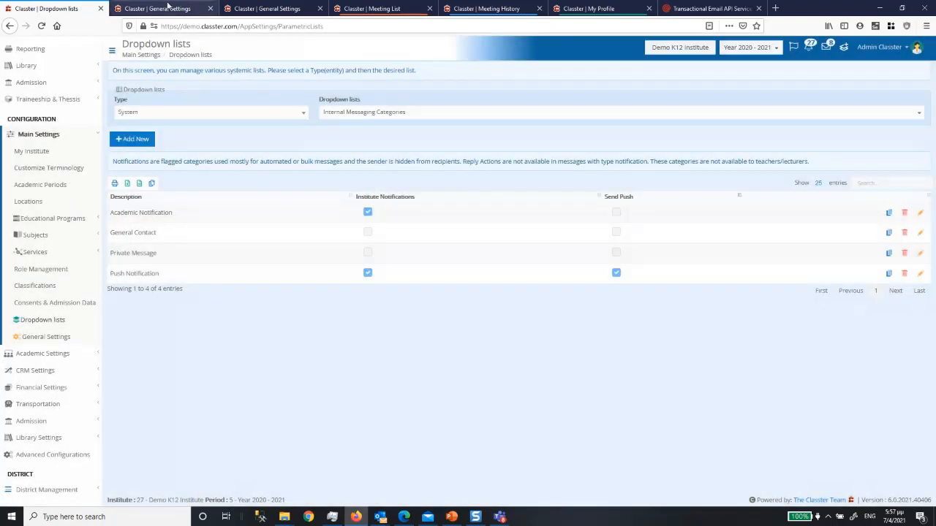
From the CRM General Settings page, find a student by surname in the contact search and open the student's record.
click(167, 8)
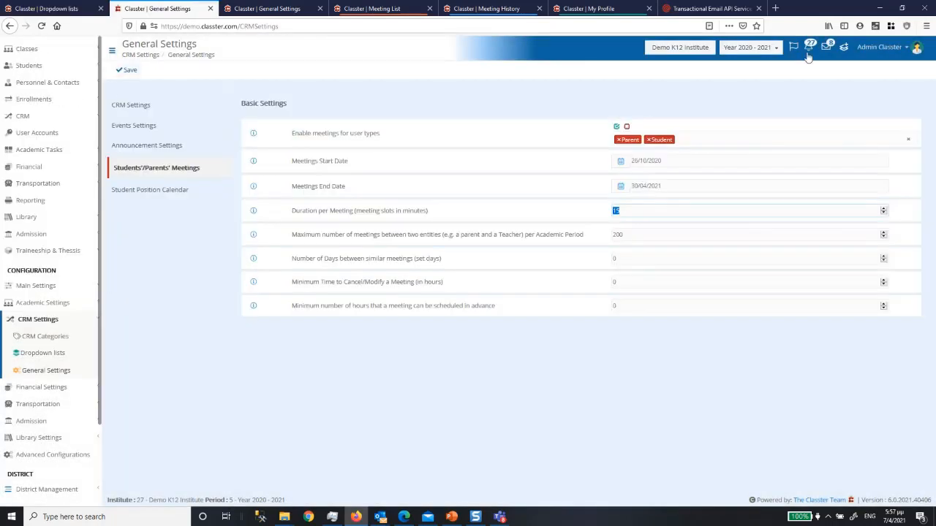
click(844, 48)
click(770, 207)
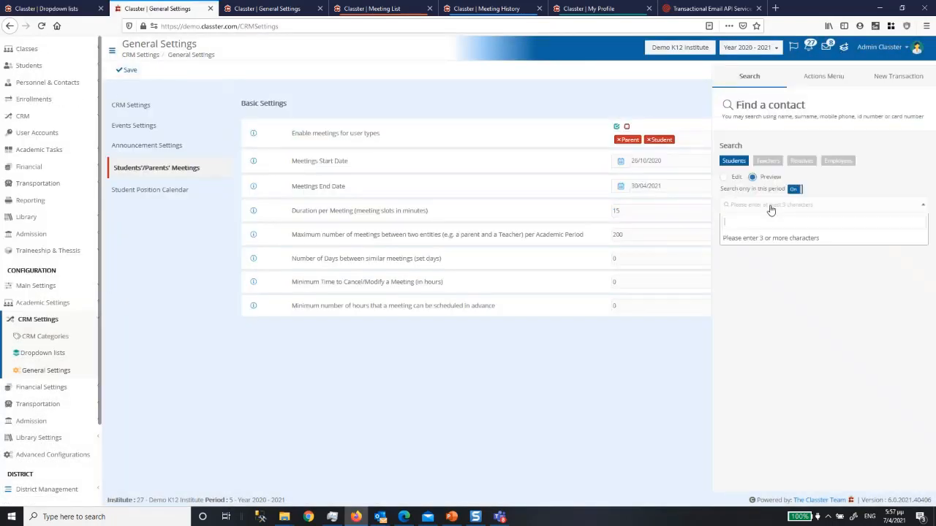
text(grixi)
key(BackSpace)
click(784, 248)
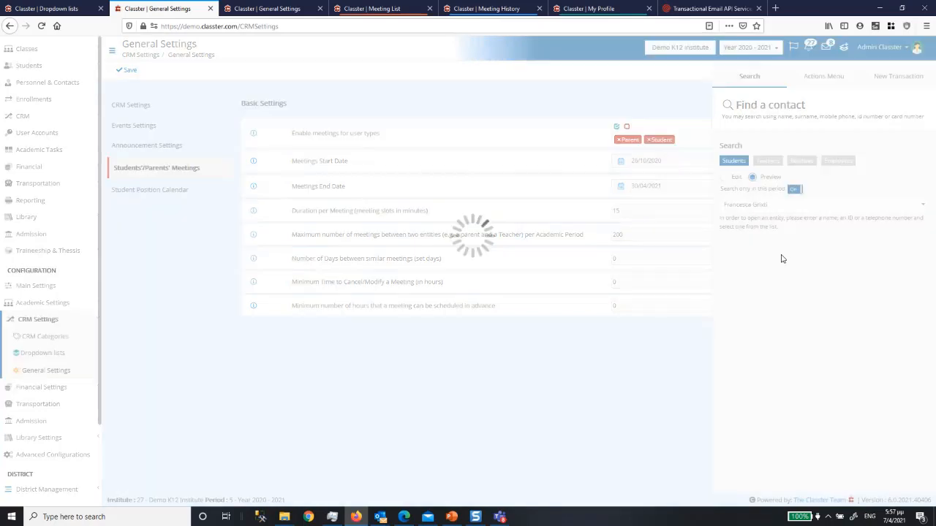
click(859, 273)
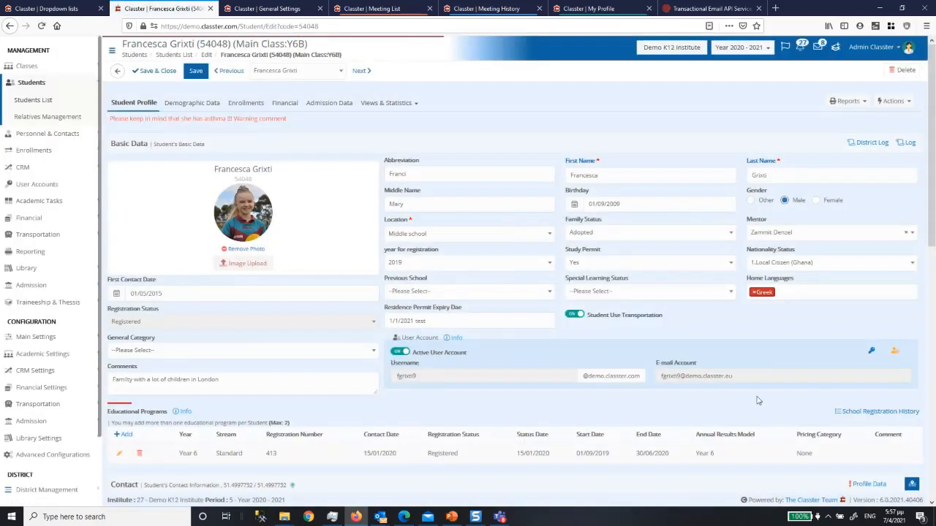
Compare the student's E-mail Account and Contact e-mail by highlighting each field in the record.
scroll(720, 333, down, 2)
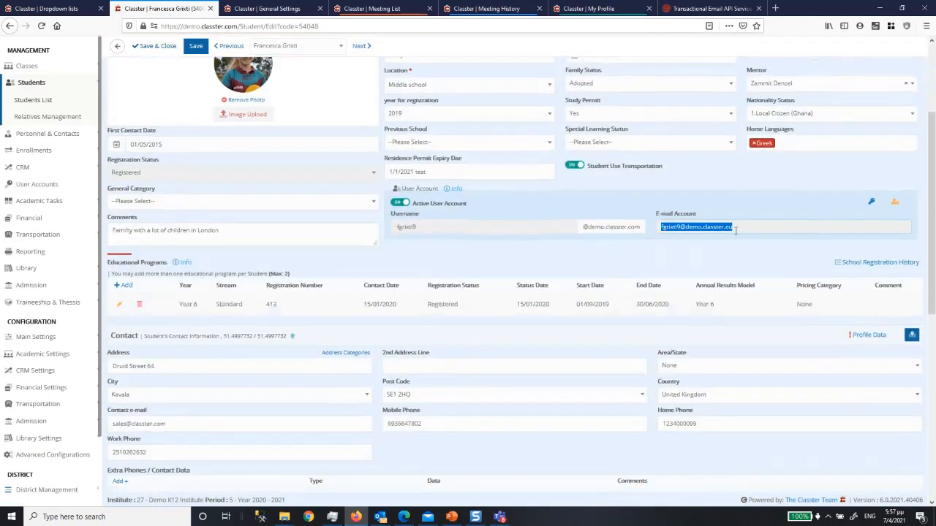
drag(737, 230, 692, 220)
triple_click(157, 424)
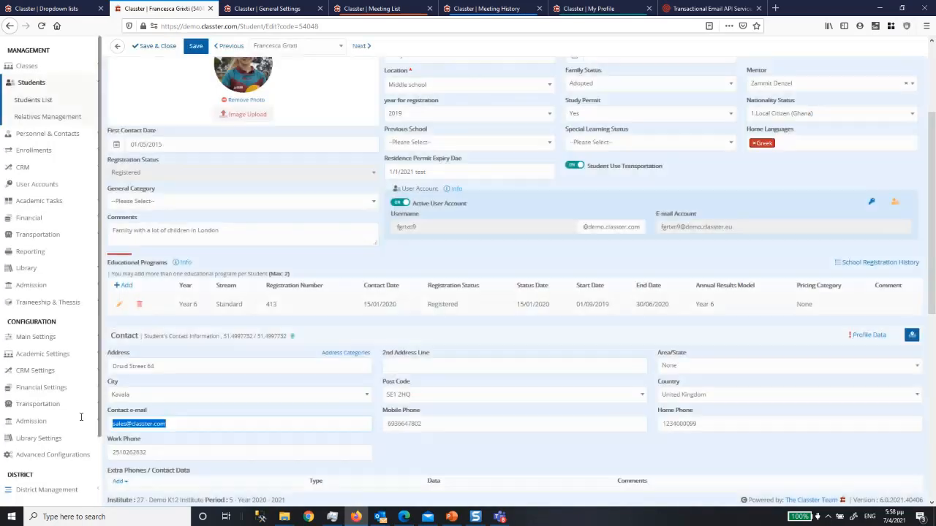
drag(736, 224, 686, 226)
click(682, 229)
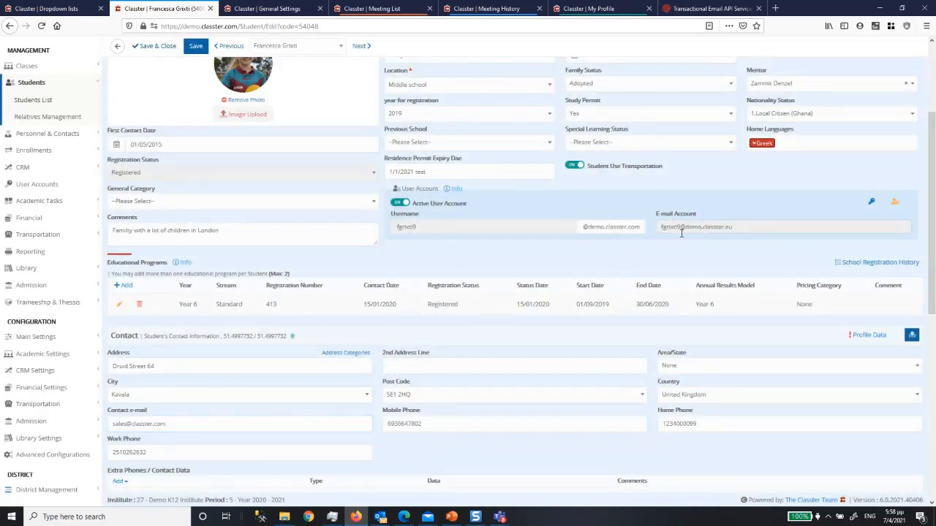
triple_click(153, 428)
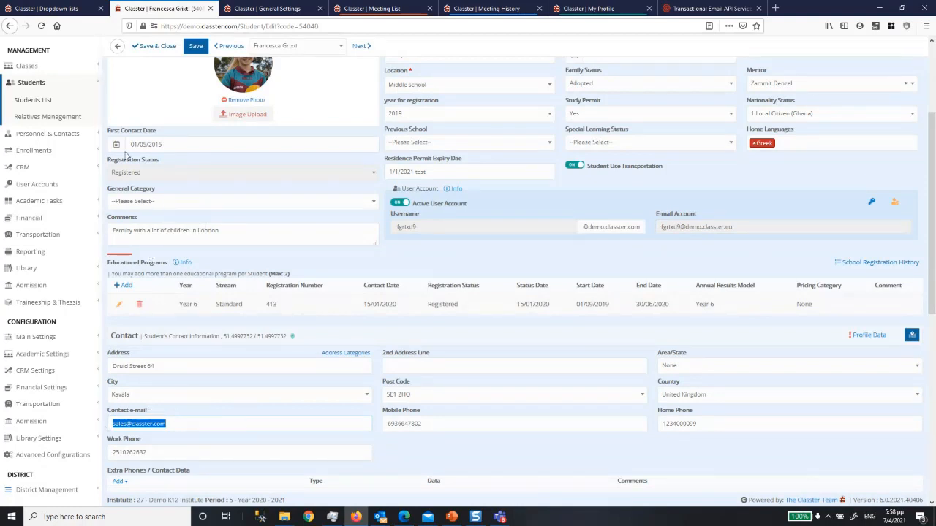
Start a new e-mail via Classter from the Dropdown lists page and search for parent recipients through registered Year 6 students.
click(49, 8)
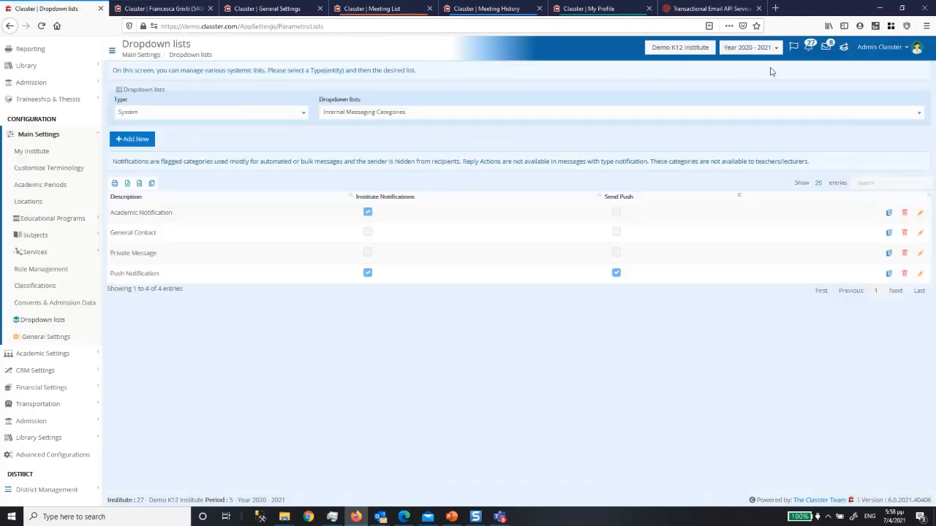
click(827, 48)
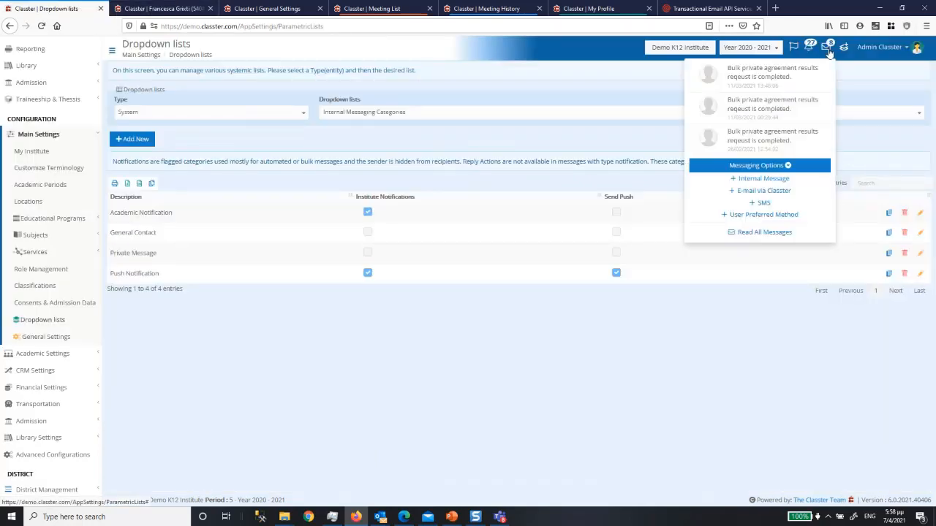
click(766, 191)
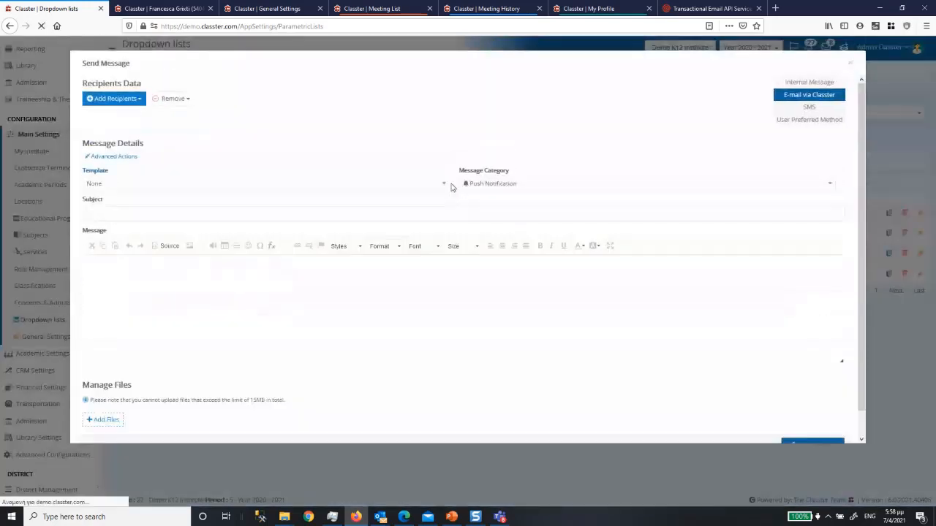
click(115, 100)
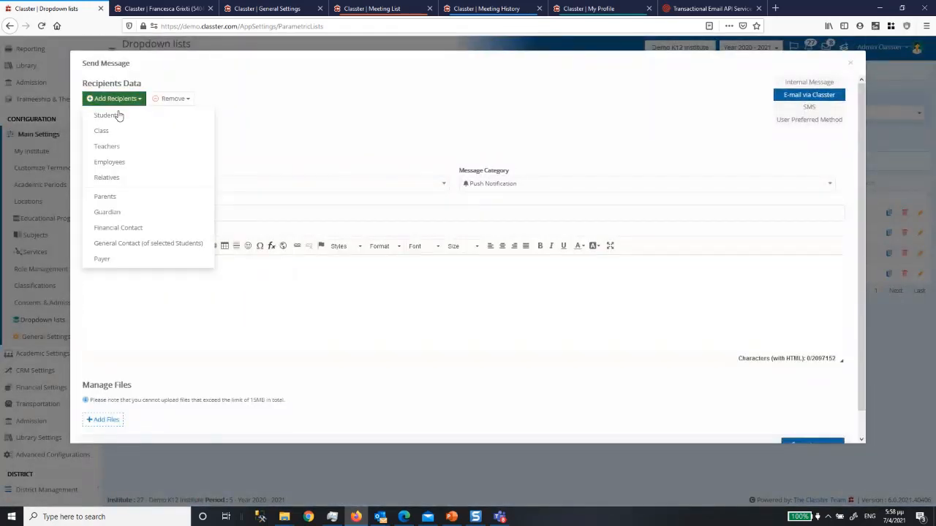
click(113, 198)
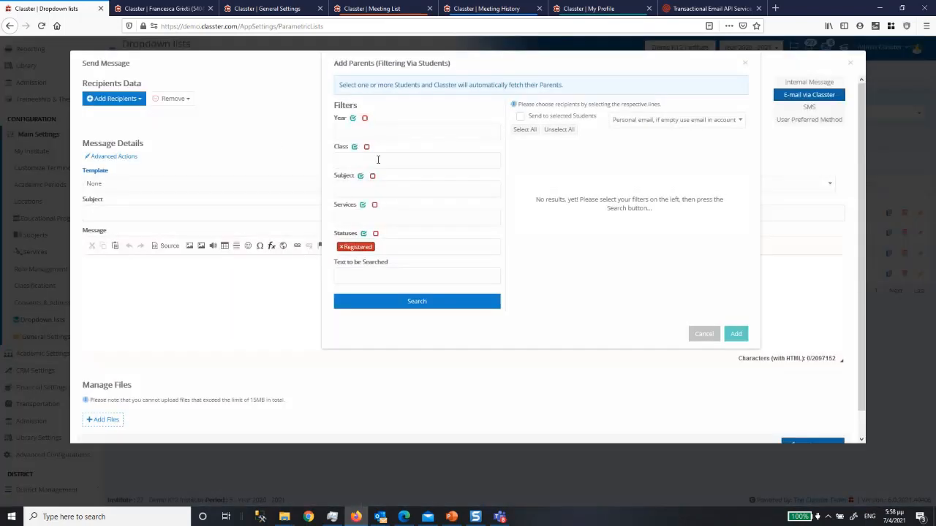
click(369, 130)
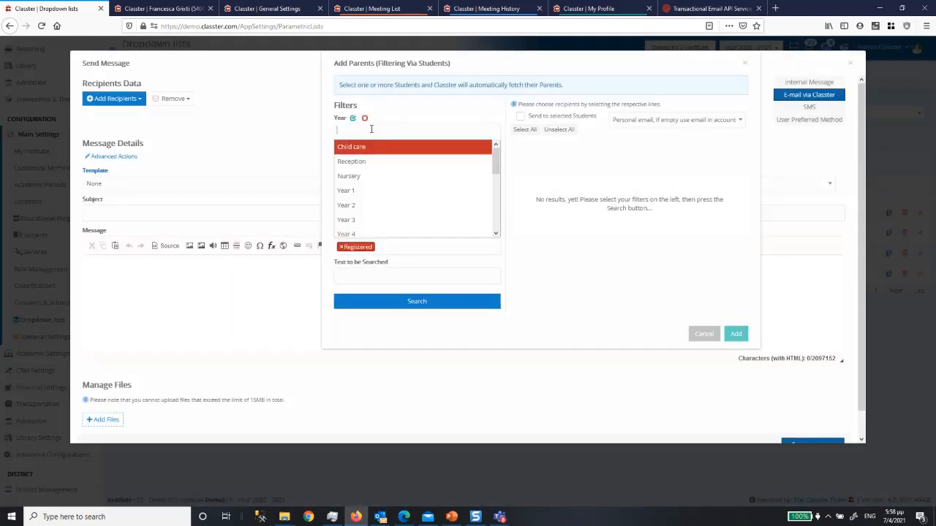
scroll(370, 207, down, 2)
click(370, 207)
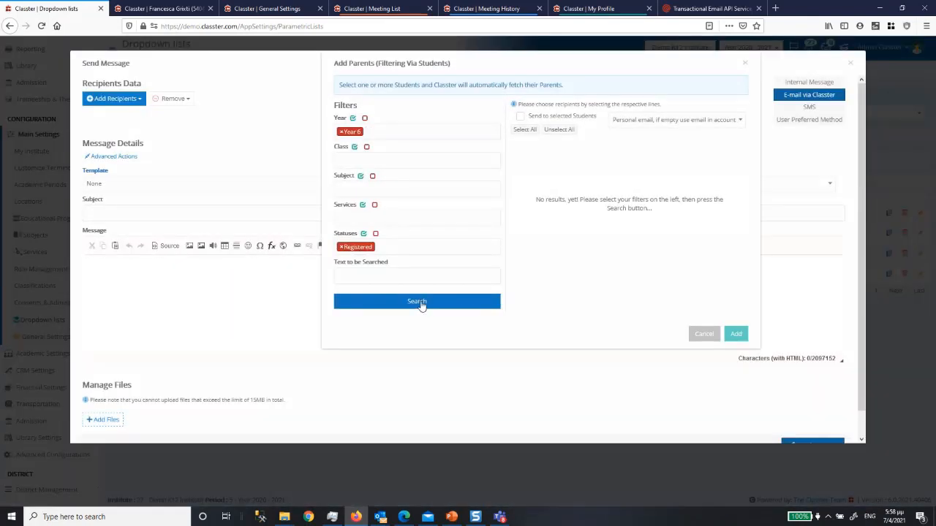
click(423, 305)
Set the address choice to Email in user account, if empty use personal email, and add the parents of four listed students.
click(635, 121)
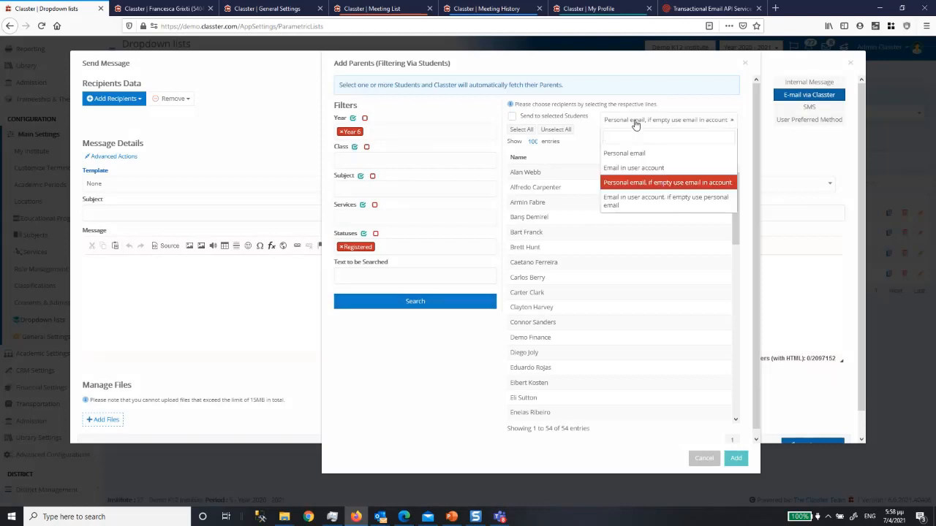
click(633, 194)
click(578, 183)
click(578, 212)
click(587, 272)
click(593, 317)
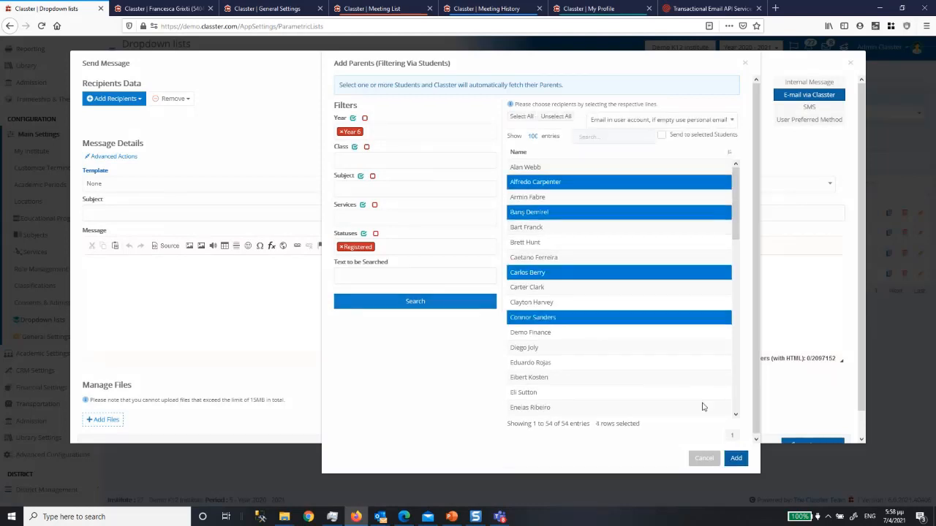
click(736, 459)
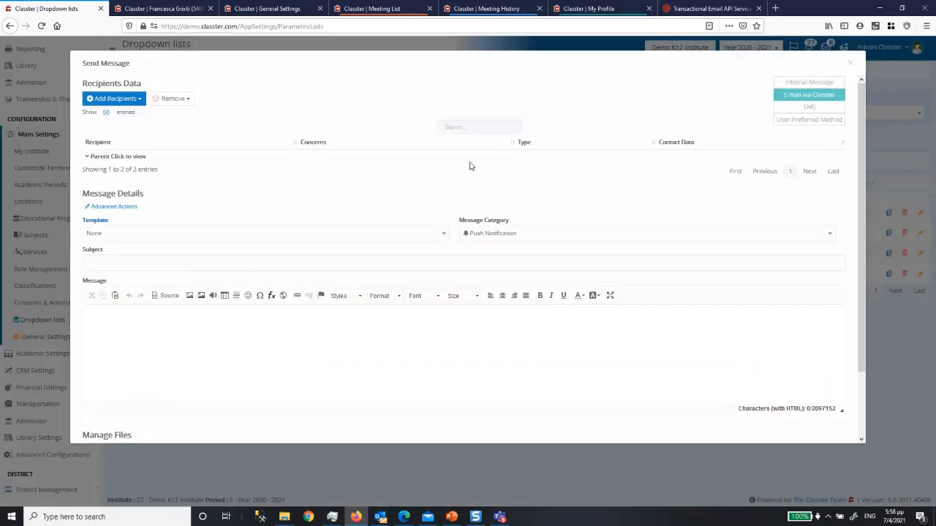
Try the Send to selected Students option for parent recipients, cancel that form, and discard the e-mail draft.
click(134, 103)
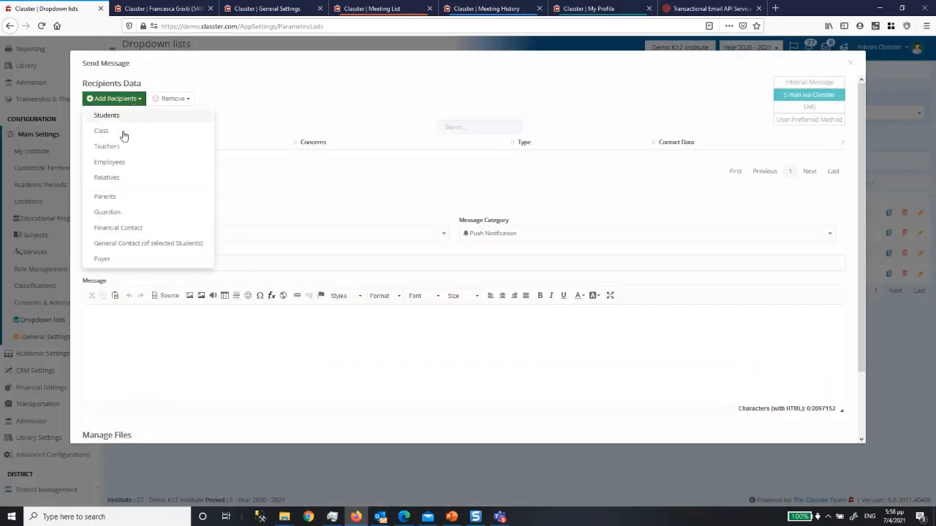
click(121, 197)
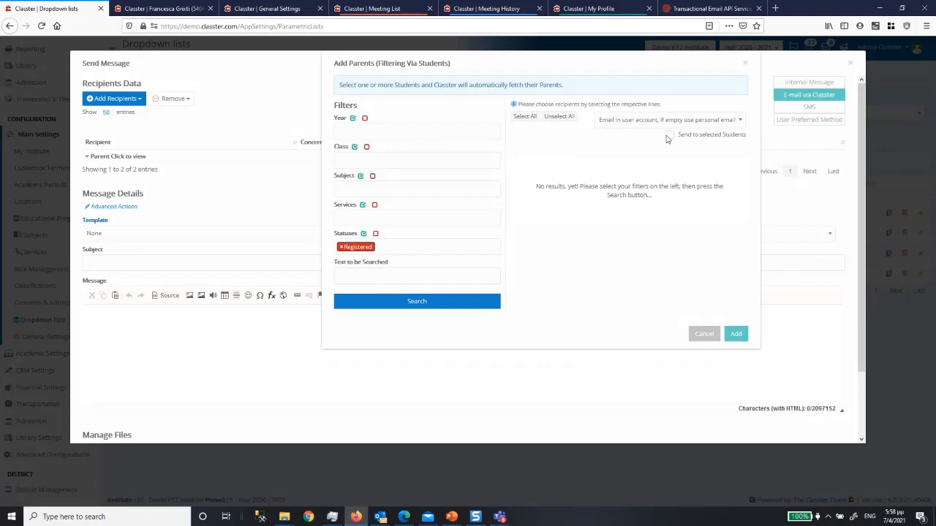
click(670, 135)
click(703, 334)
click(127, 315)
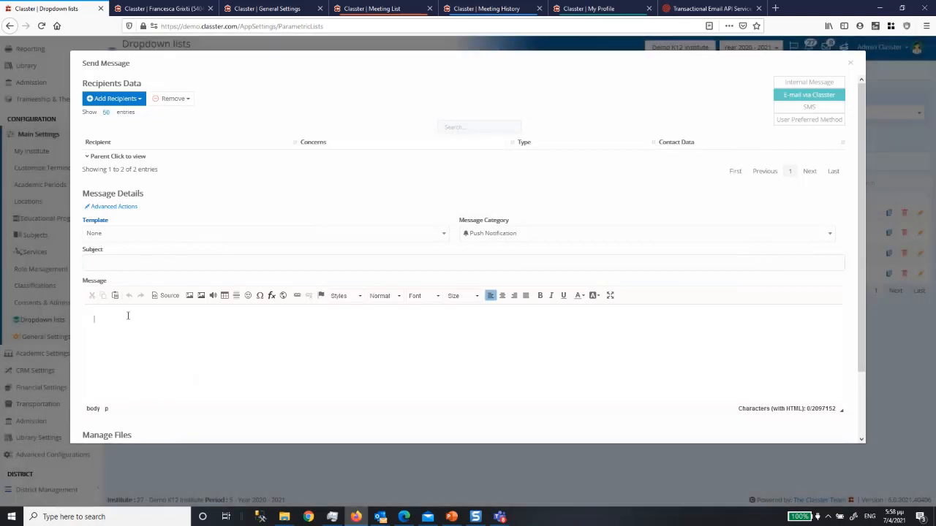
click(853, 67)
click(557, 324)
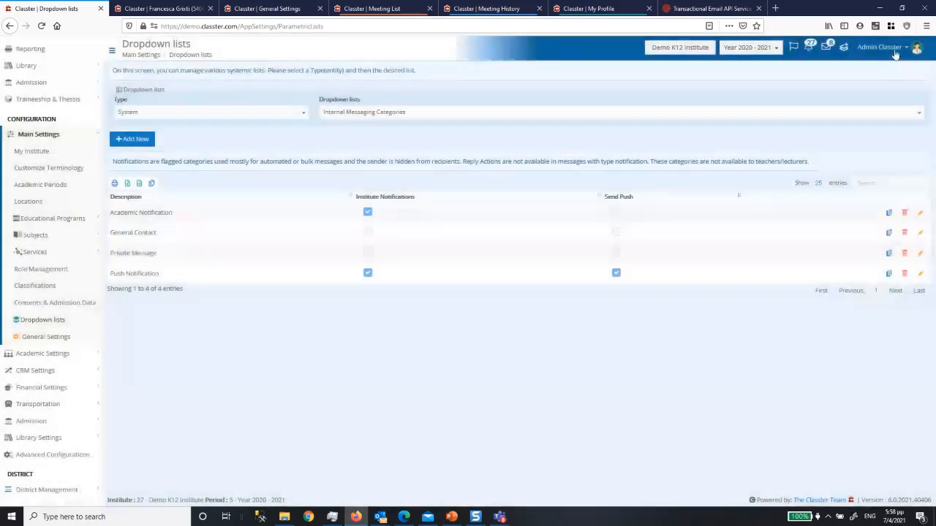
Open the administrator's My Profile page, view the Messaging Signature editor, and cancel it without saving.
click(895, 55)
click(843, 92)
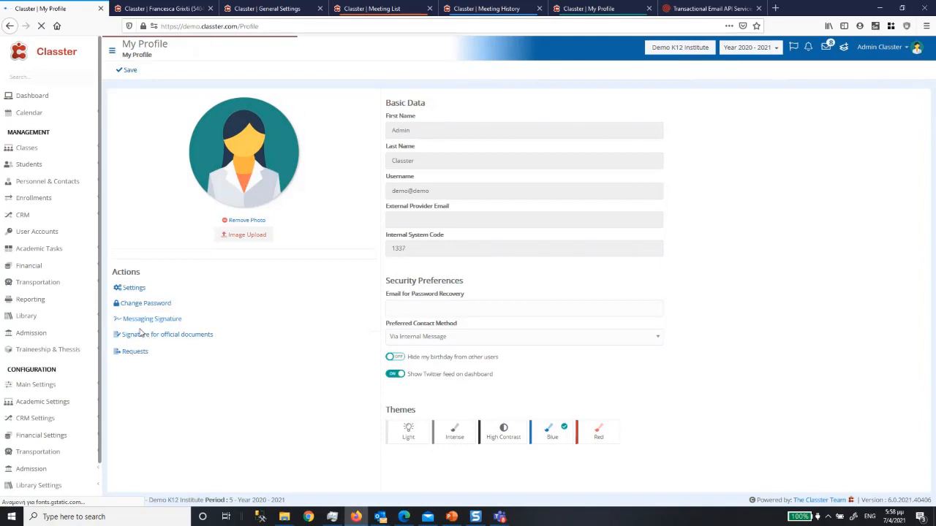
click(143, 322)
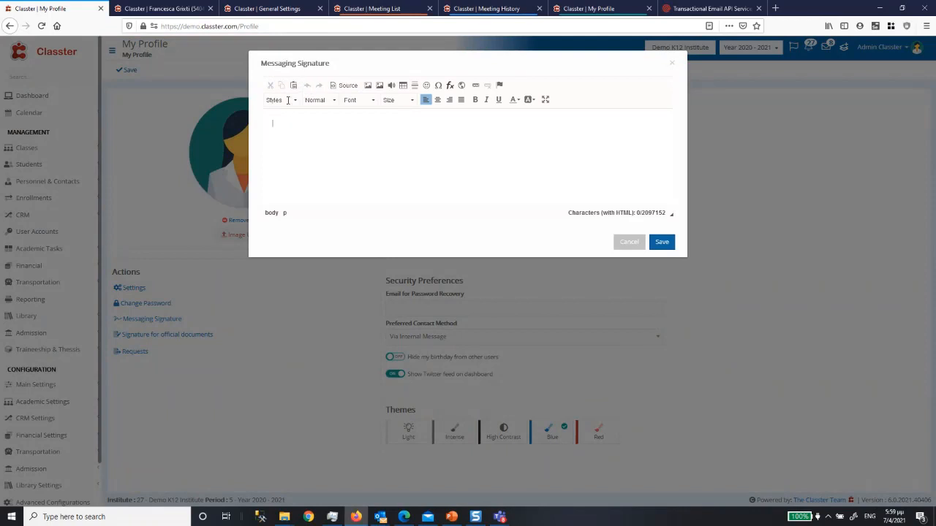
click(628, 242)
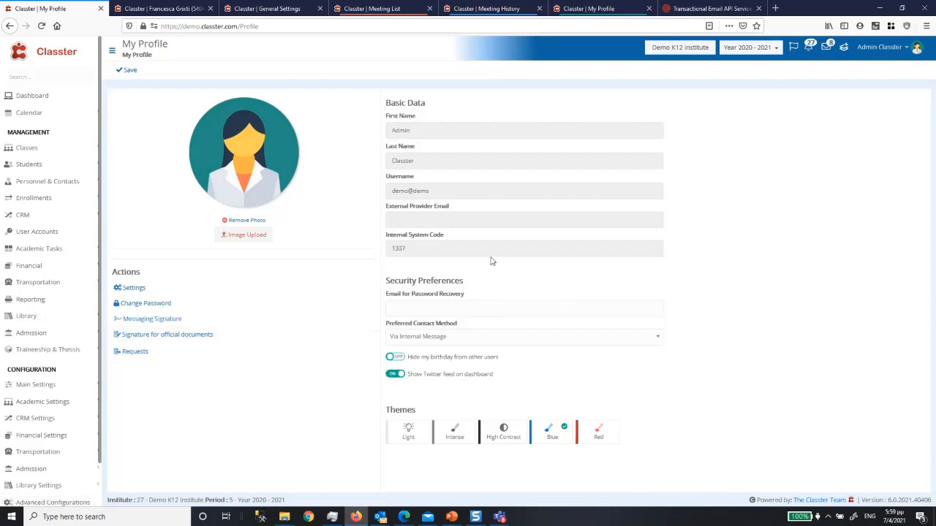
Open the Students List in grid view, run the search for Middle school Year 6 students, and select all listed students.
click(32, 164)
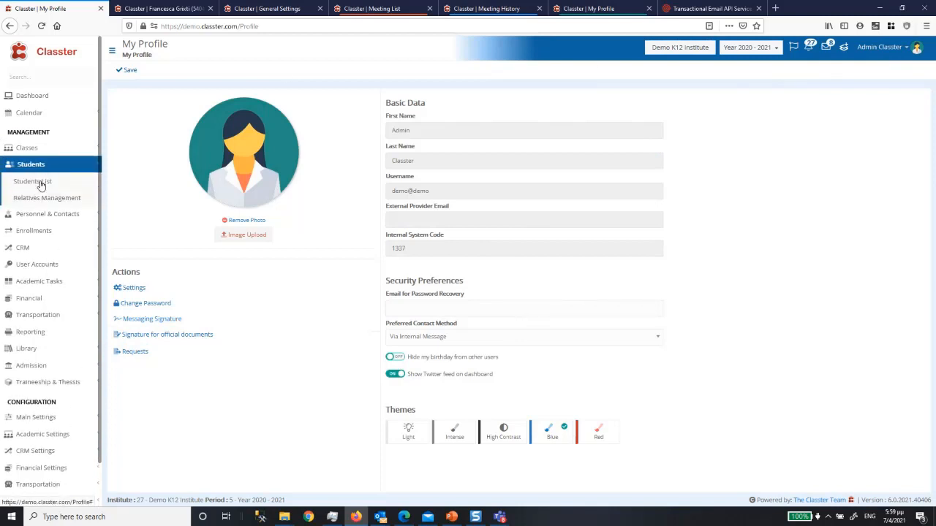
click(31, 187)
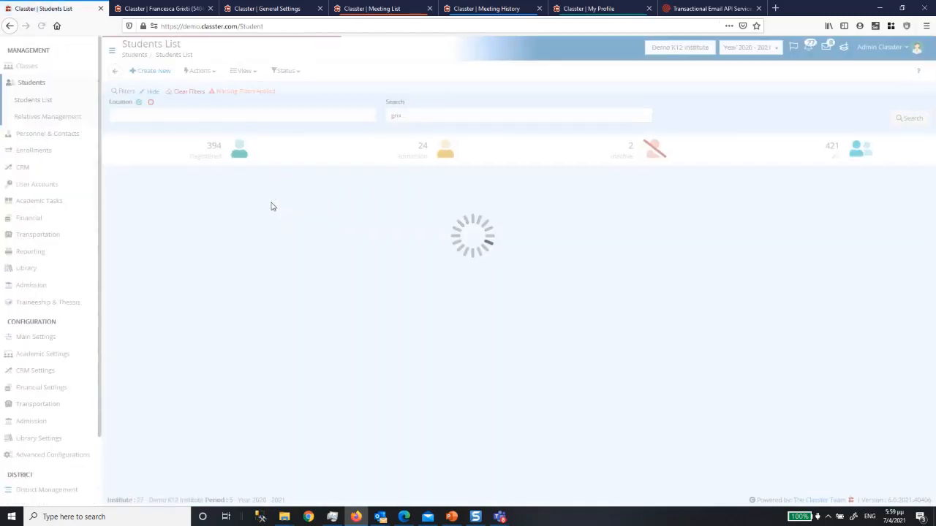
click(244, 71)
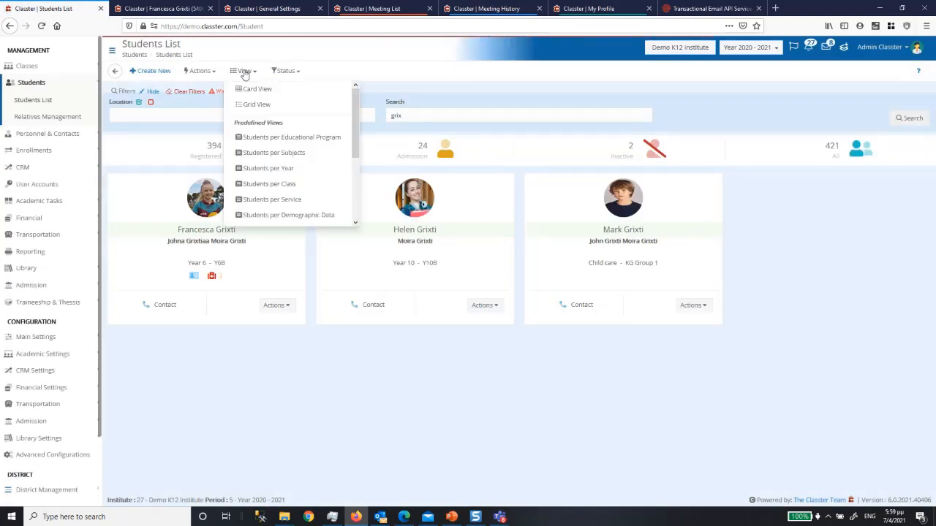
click(254, 104)
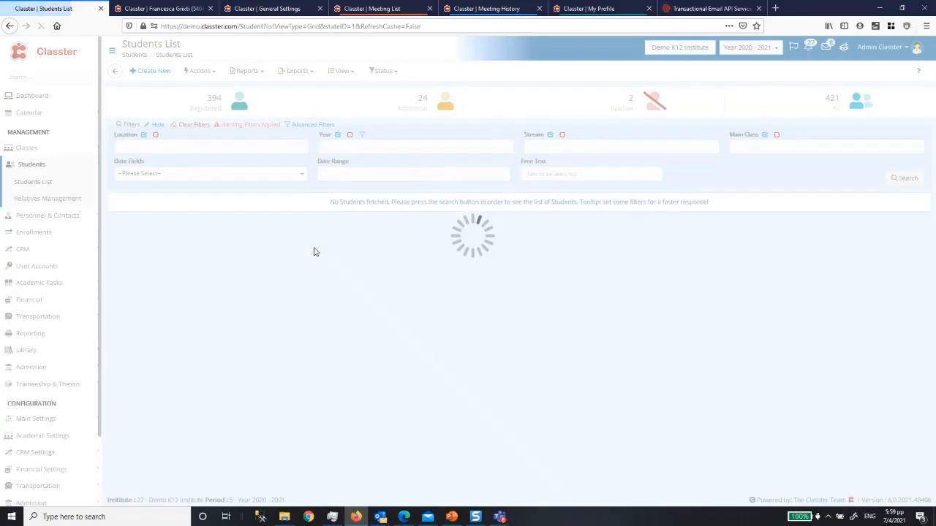
click(908, 179)
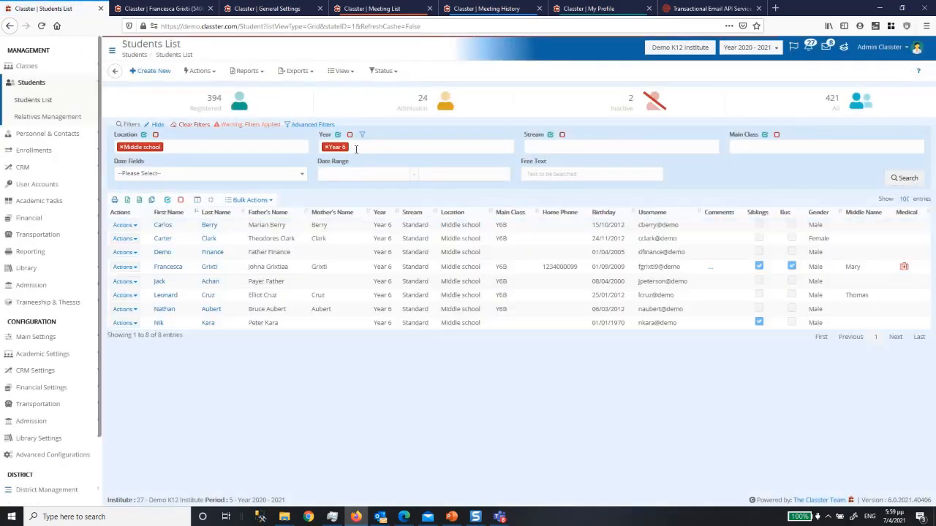
click(167, 201)
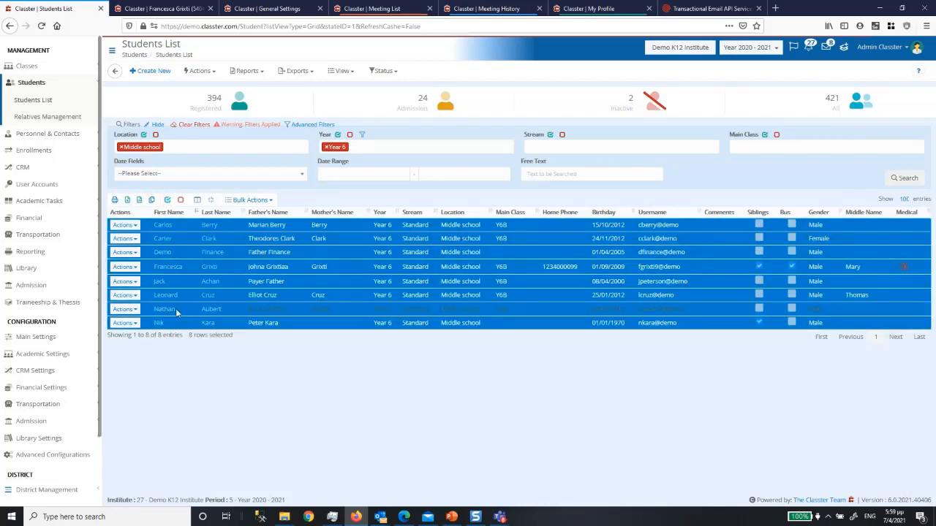
Start a bulk e-mail for the selected students with Parents as the recipient type.
click(239, 202)
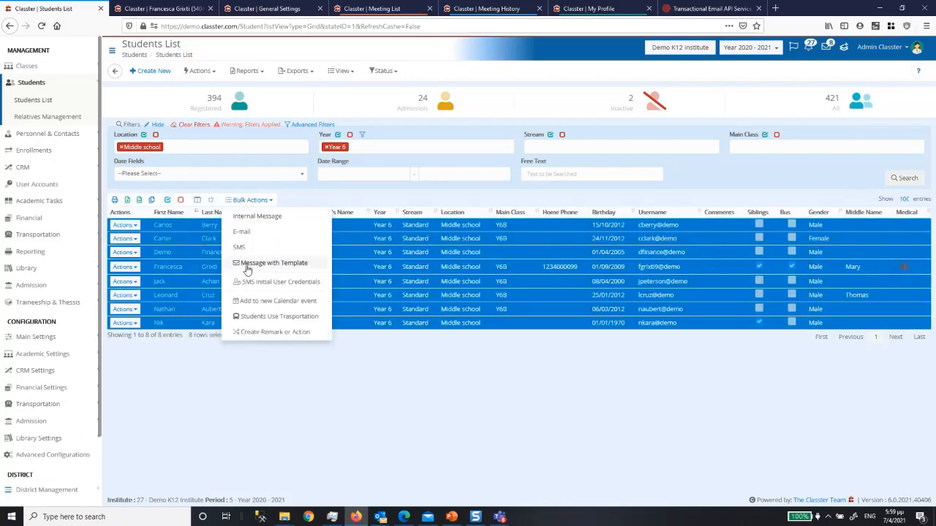
click(247, 237)
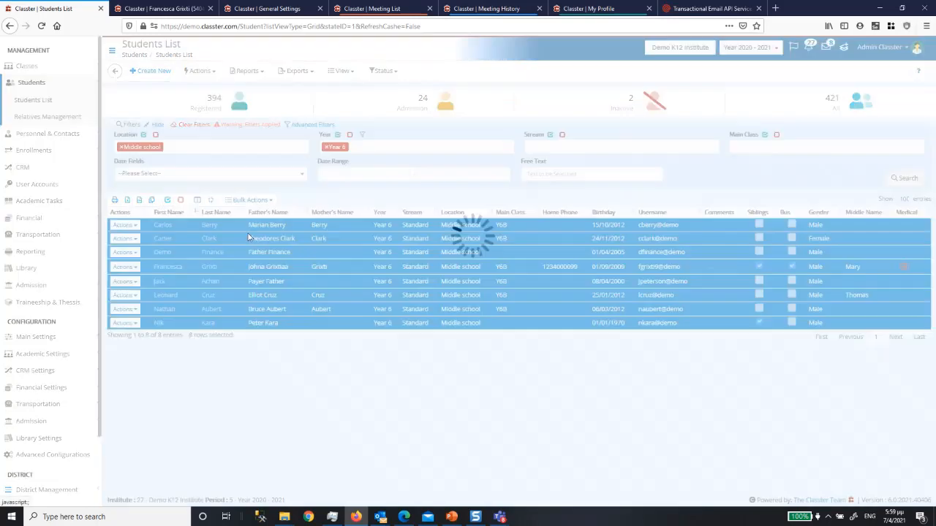
click(296, 94)
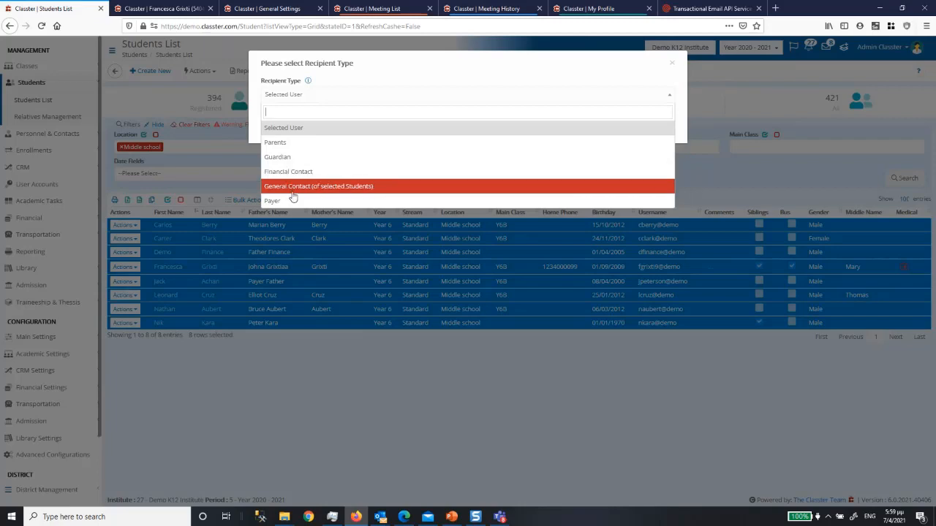
click(286, 144)
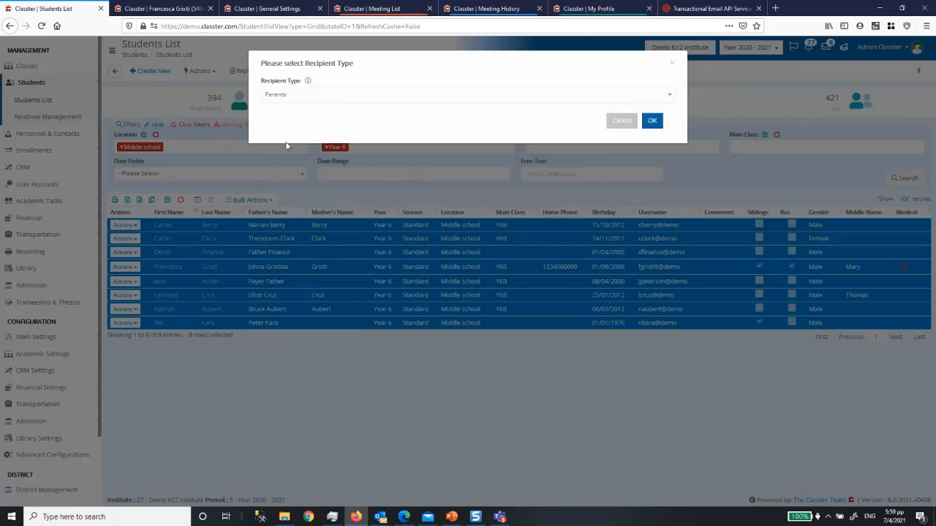
click(651, 121)
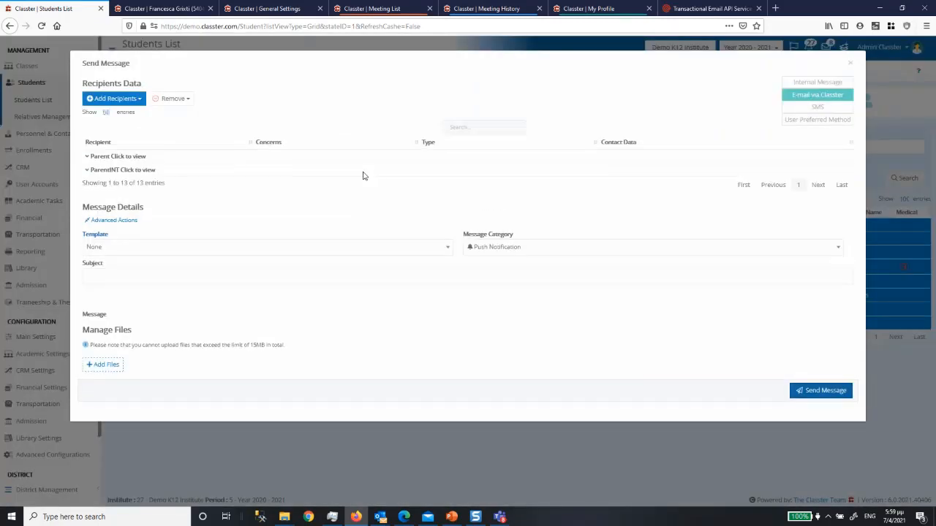
Apply the CRM Email Approval (en-GB) template to the e-mail and review its message body.
click(105, 249)
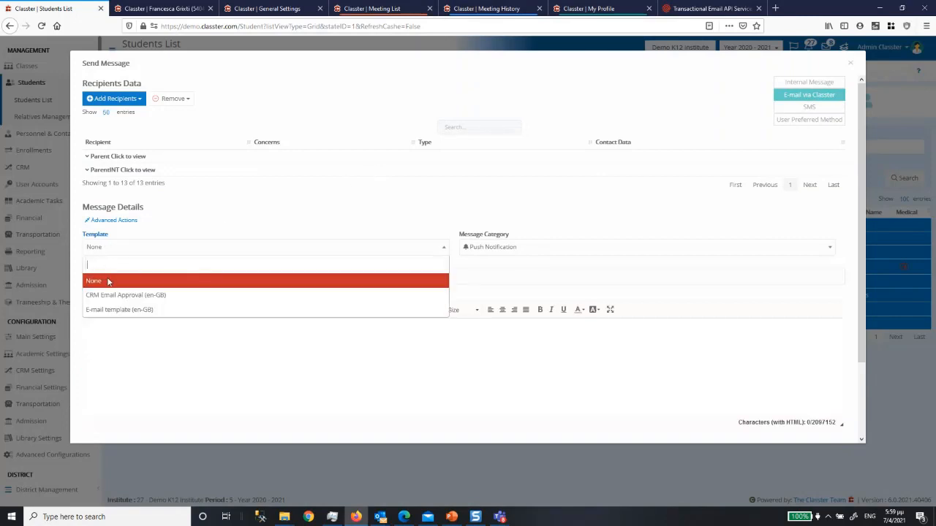
click(111, 296)
scroll(250, 354, down, 2)
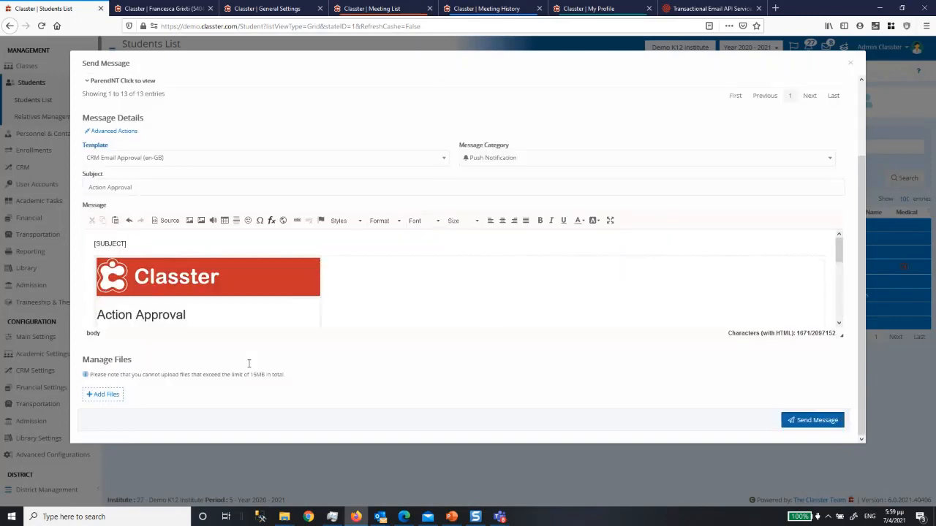
click(198, 310)
scroll(201, 311, down, 5)
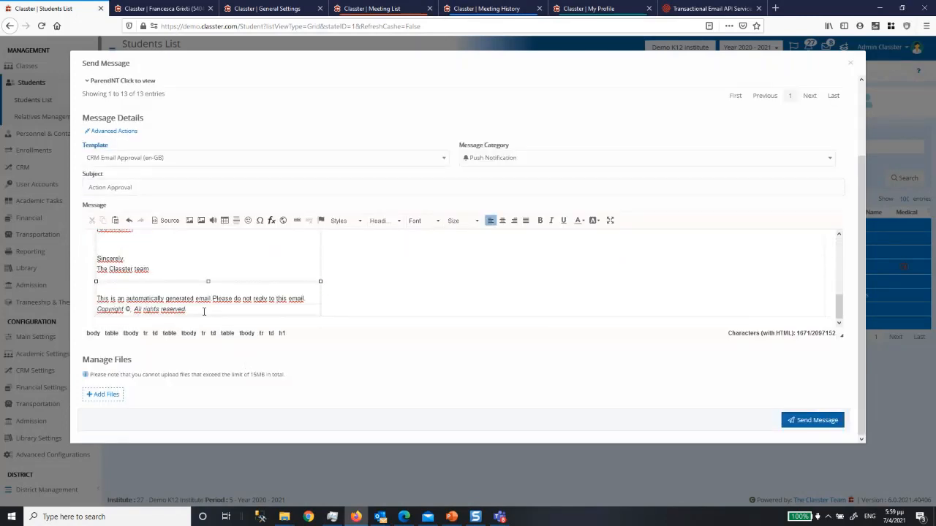
scroll(204, 312, up, 2)
scroll(172, 239, up, 3)
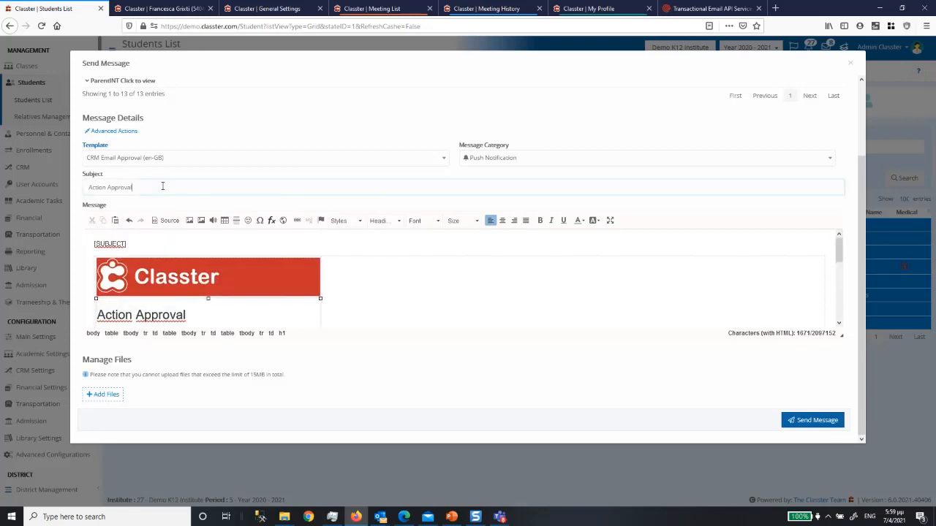
Switch the message to the E-mail template (en-GB) template, review it, and discard the draft.
click(184, 158)
click(179, 218)
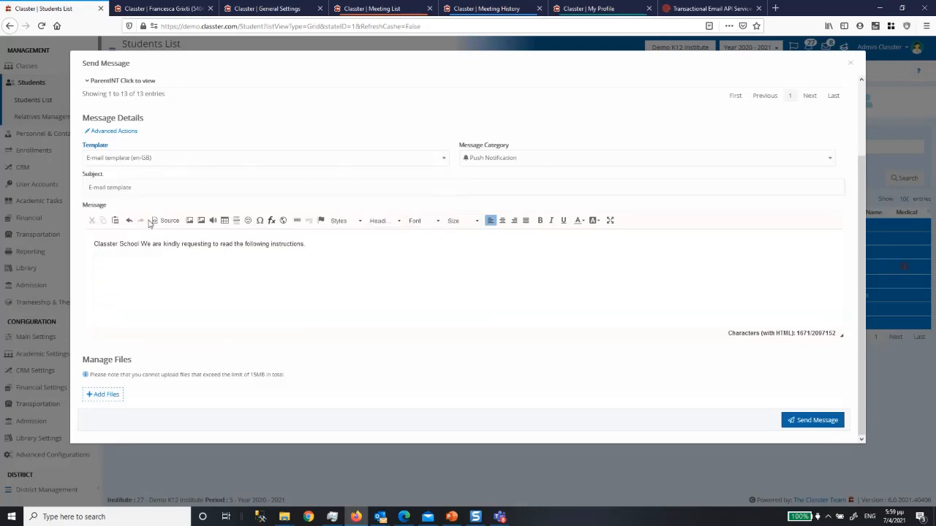
scroll(224, 270, up, 1)
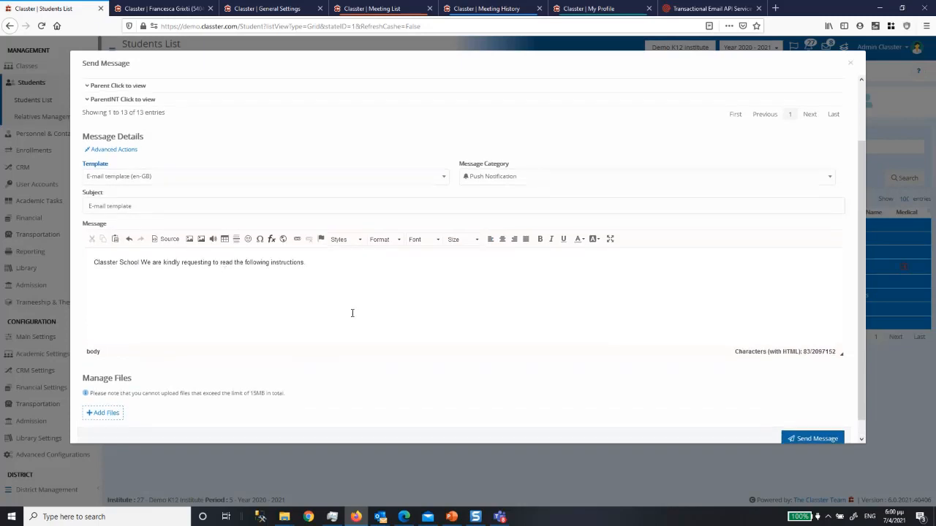
click(849, 63)
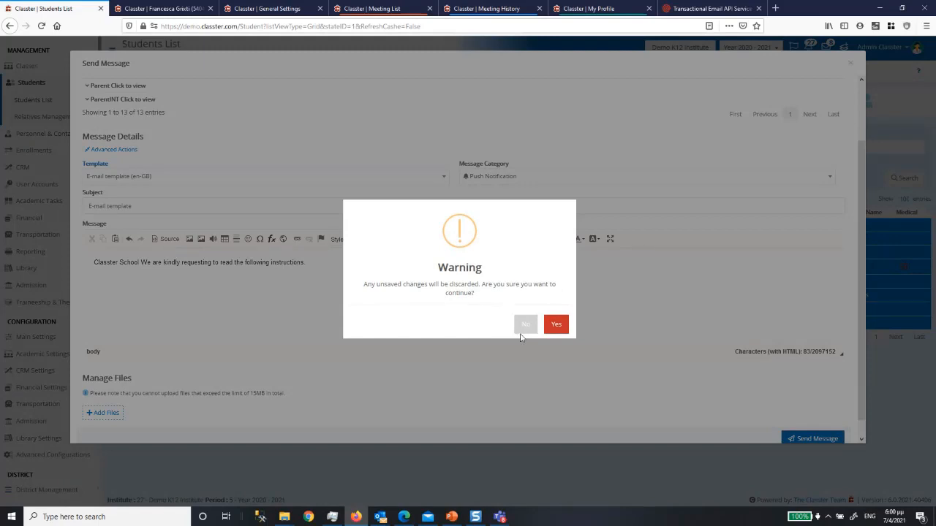
click(556, 324)
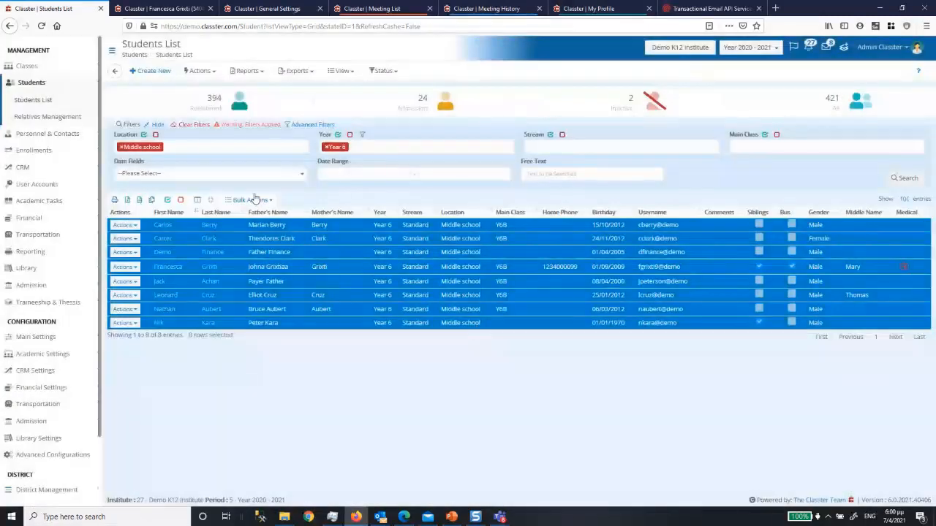
Open the bulk Message with Template option for the selected students, view the available templates, and cancel.
click(248, 199)
click(257, 263)
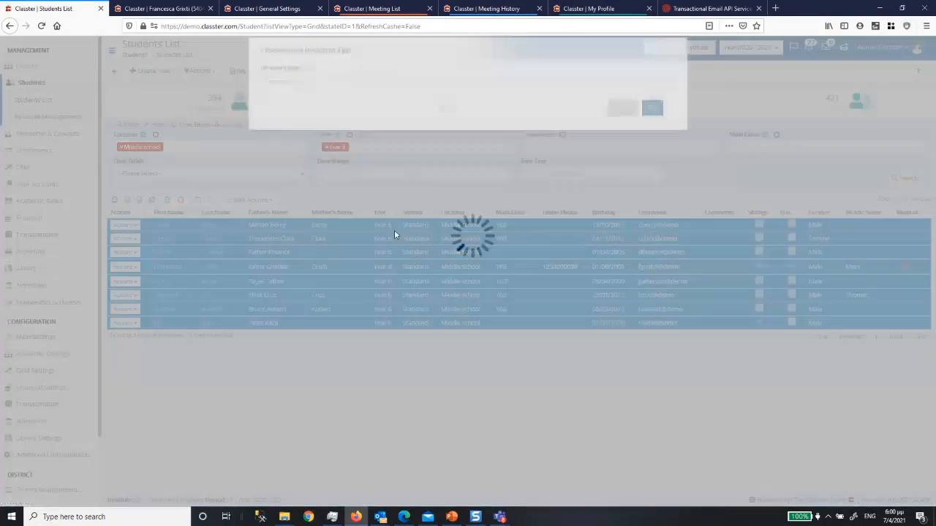
click(326, 97)
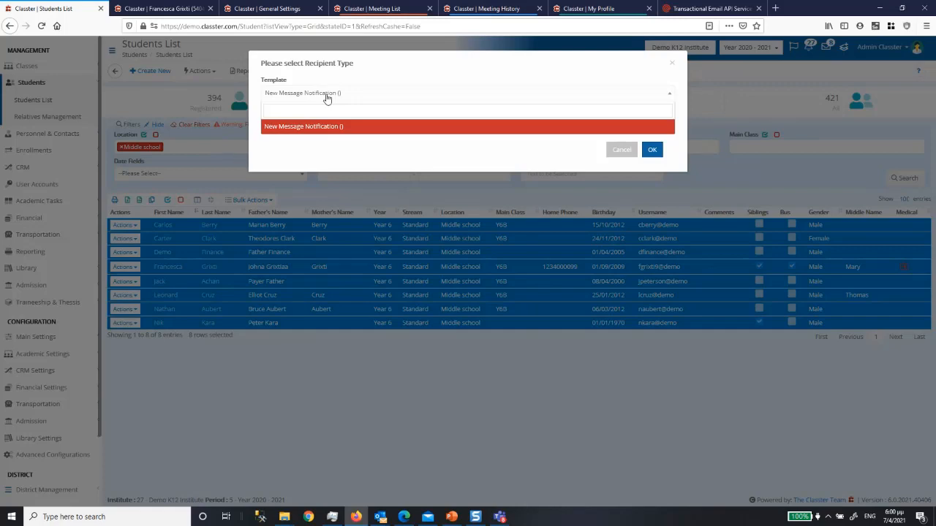
click(615, 151)
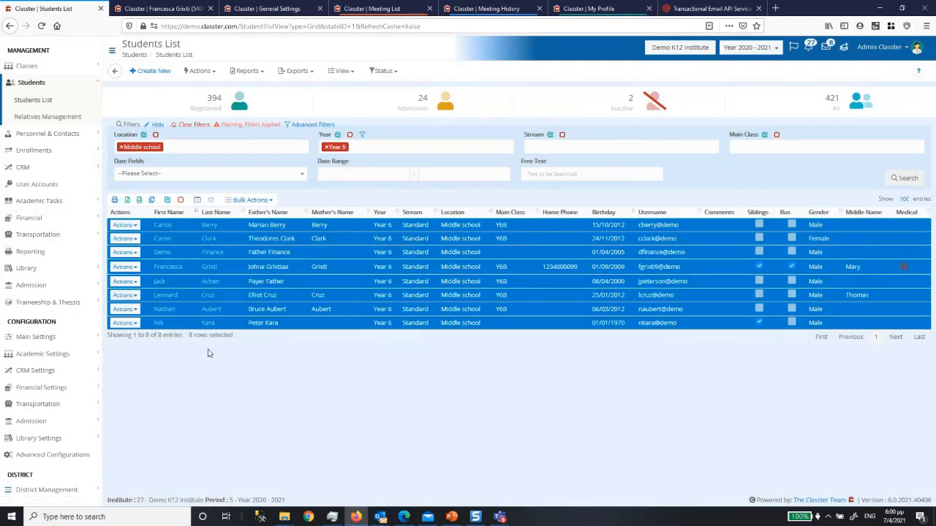
Open Card Management for the first listed student, inspect the RFID field and card preview, and cancel without saving.
click(124, 224)
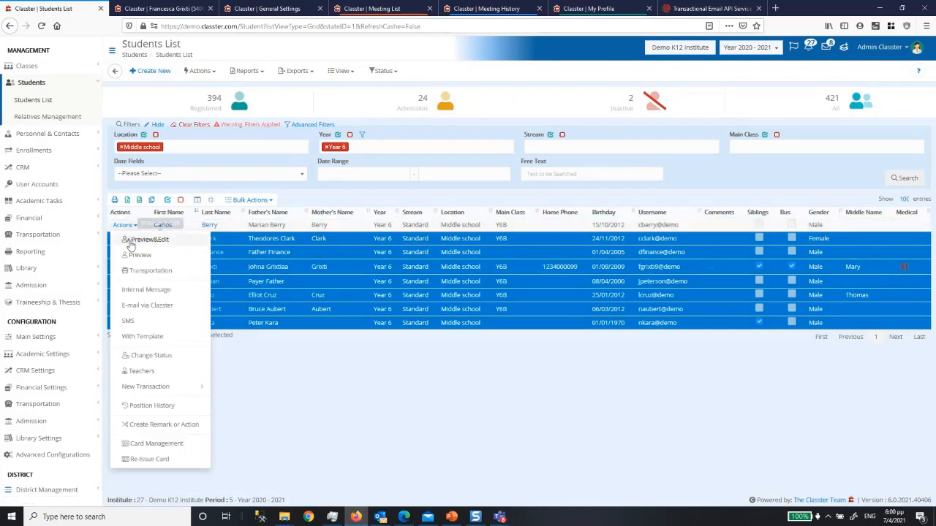
click(152, 446)
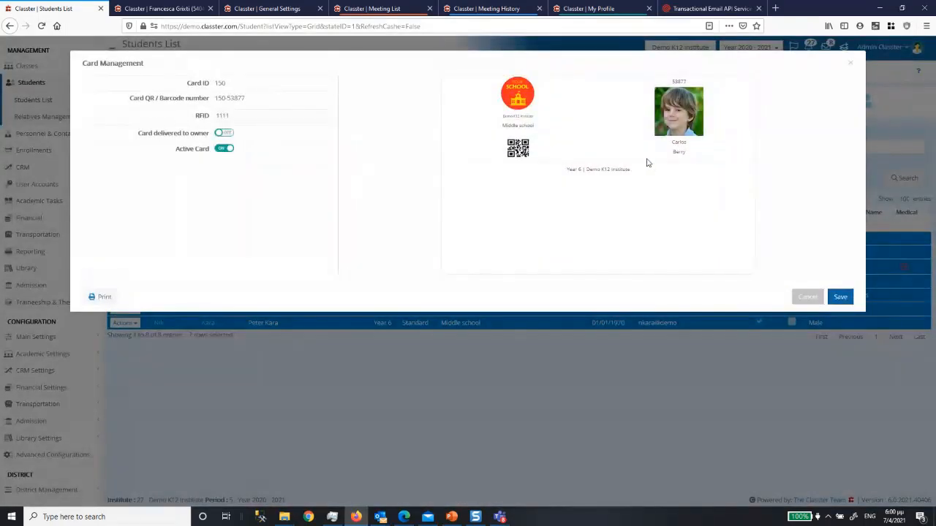
drag(263, 114, 196, 116)
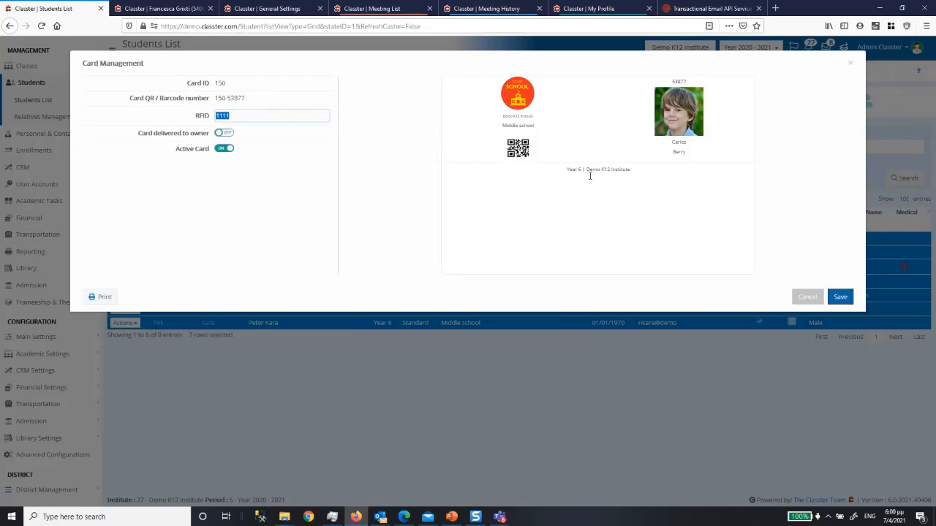
click(799, 302)
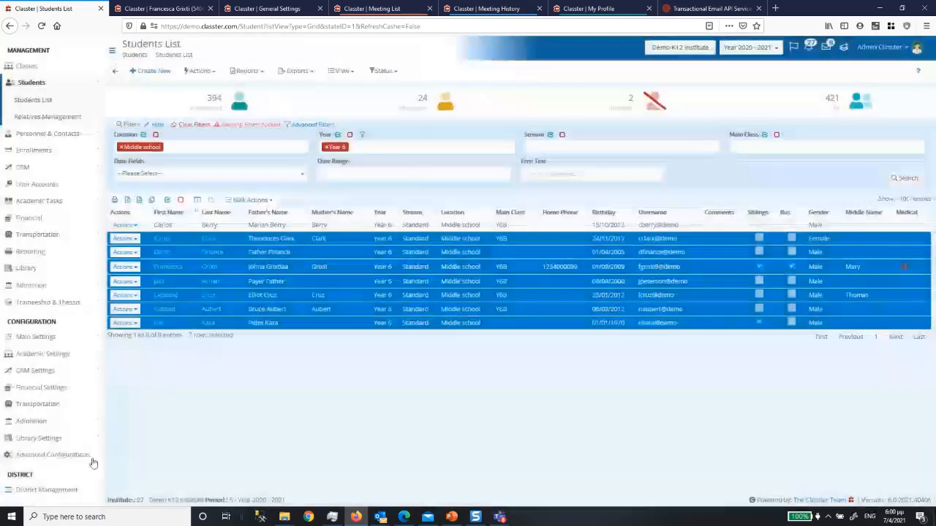
Open Advanced Configurations in a new browser tab and go to the Cards Templates page.
right_click(46, 452)
click(86, 304)
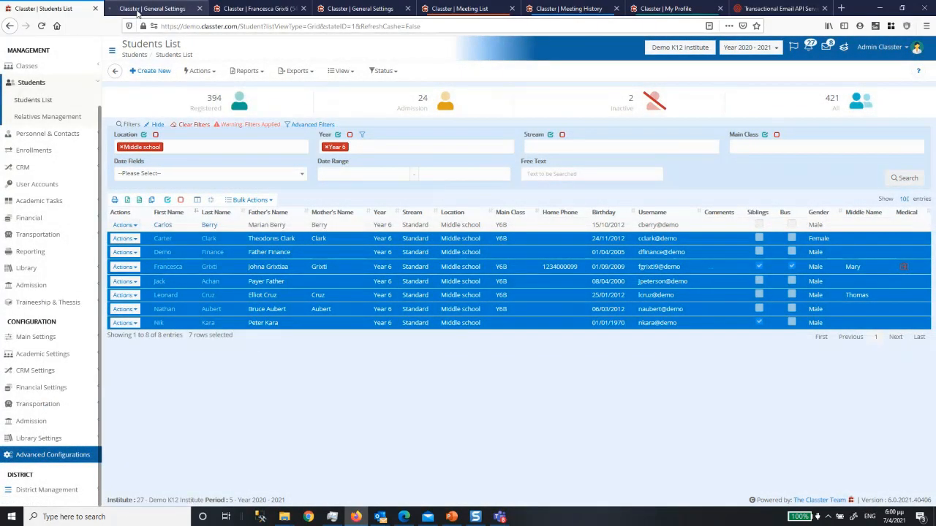
click(136, 10)
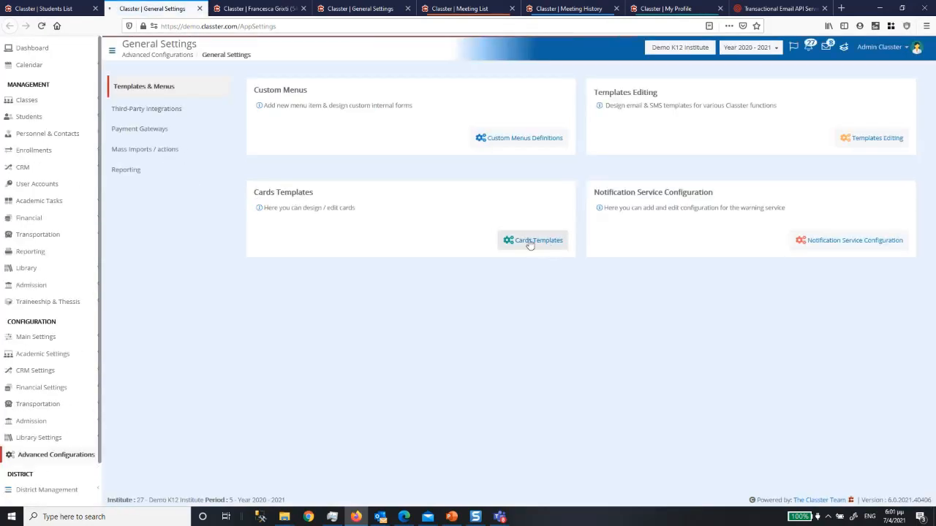
click(530, 244)
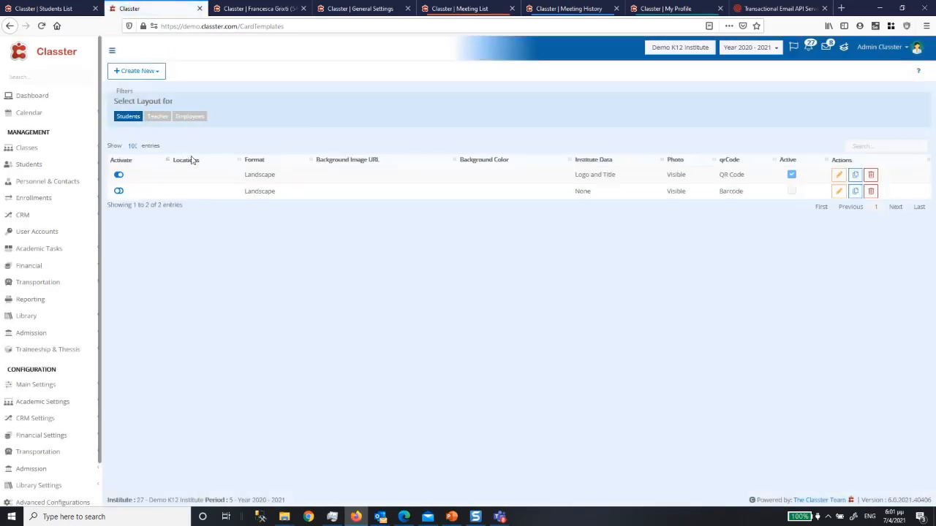
Open the active student card template, view its location and institute data options, and cancel without saving.
click(838, 175)
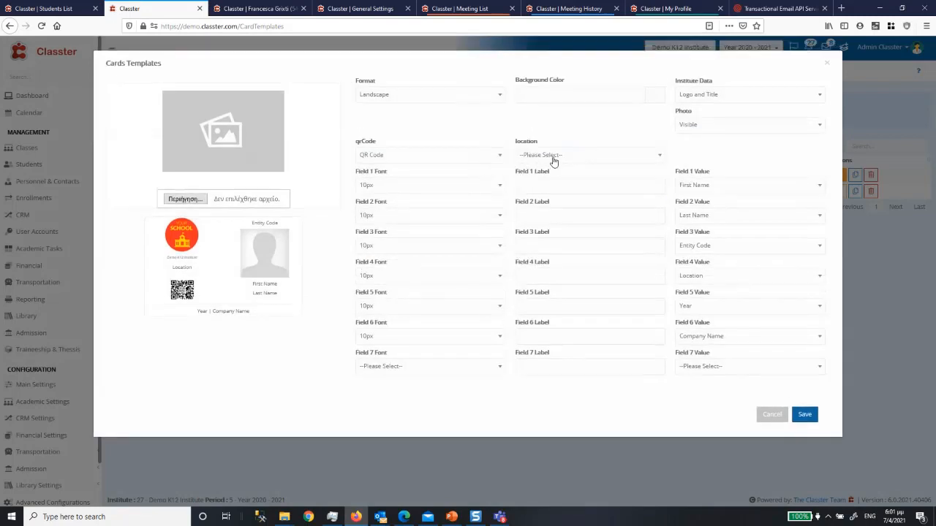
click(553, 161)
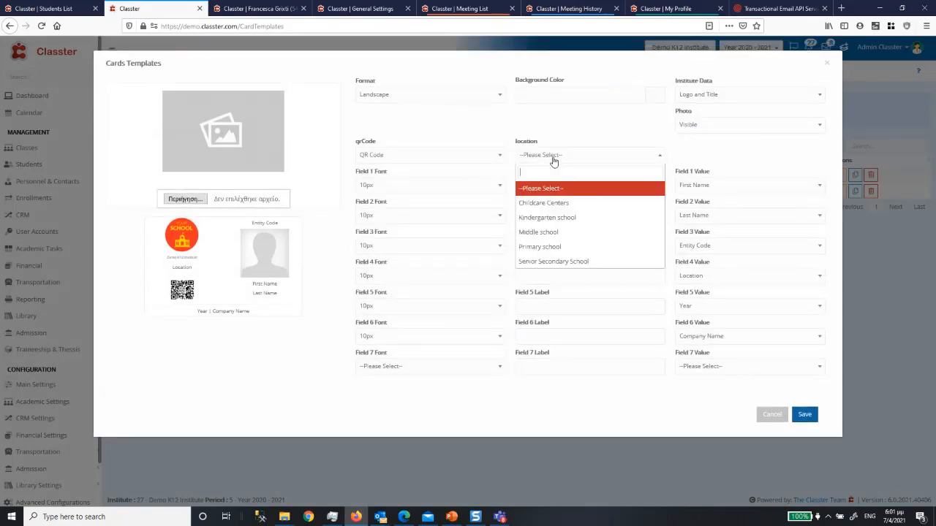
click(582, 142)
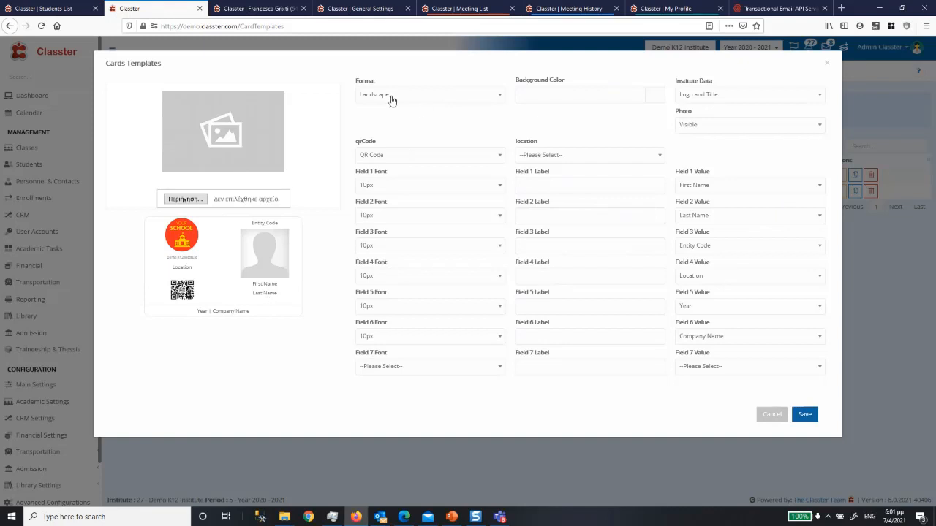
click(750, 95)
click(620, 122)
click(770, 415)
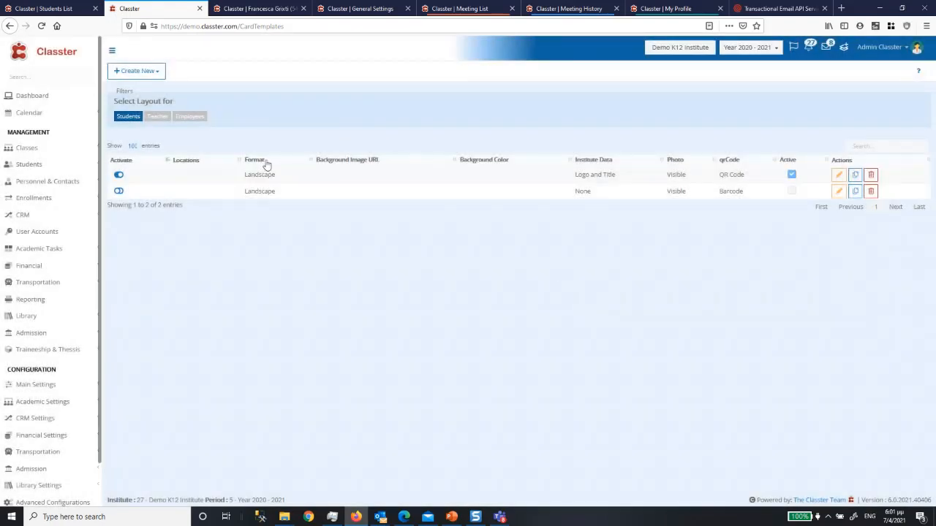
Return to the Students List and run the Enter RFIDs for cards action from Card Related Actions for the selected students.
click(51, 10)
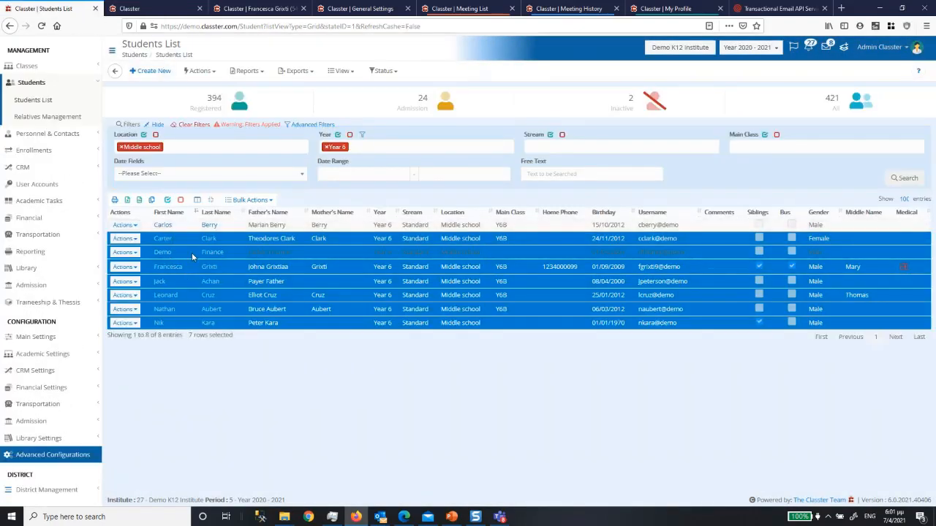
click(205, 72)
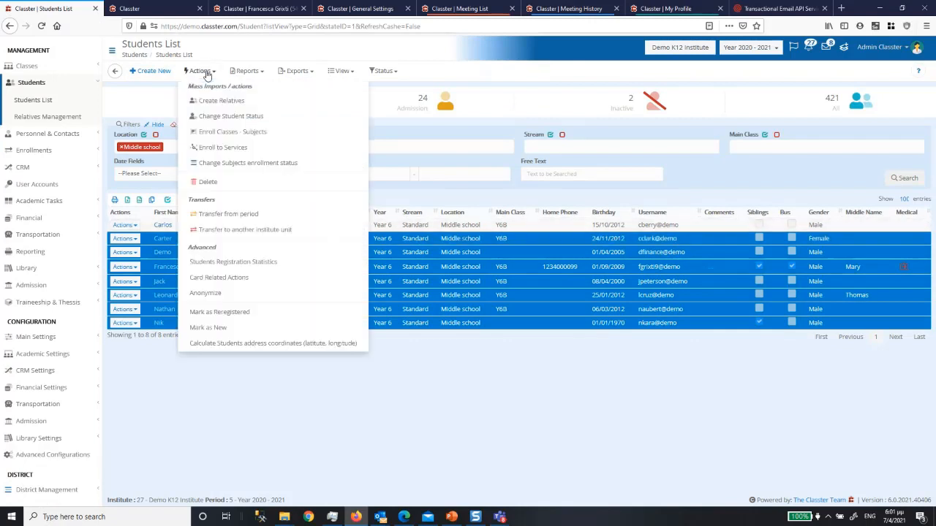
click(228, 278)
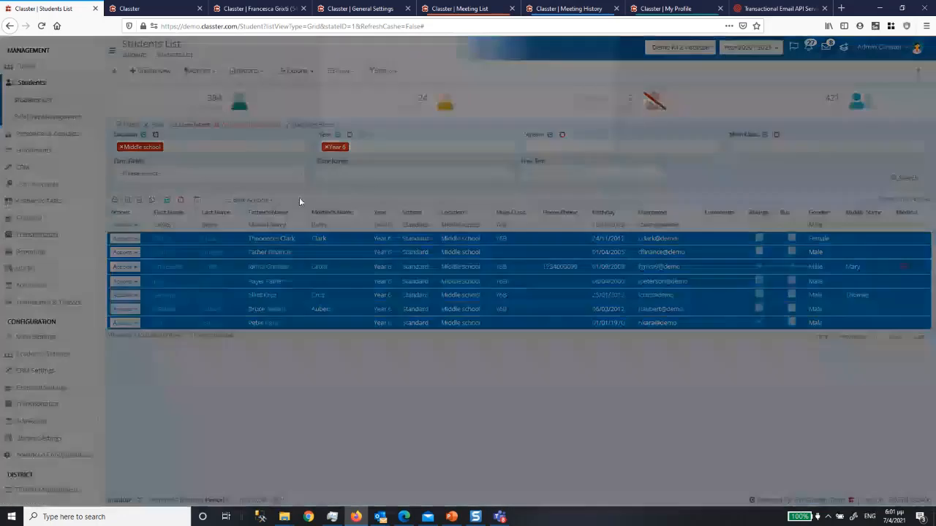
click(338, 81)
click(338, 80)
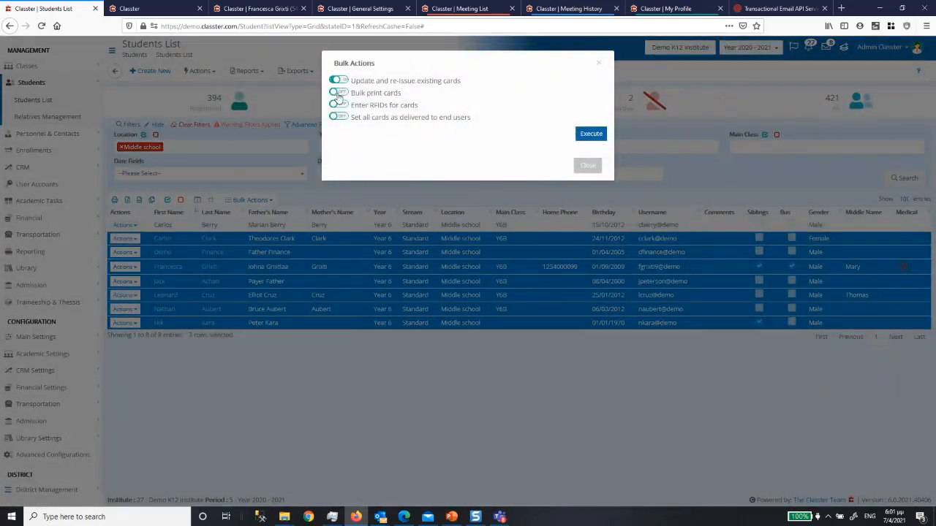
click(338, 104)
click(591, 134)
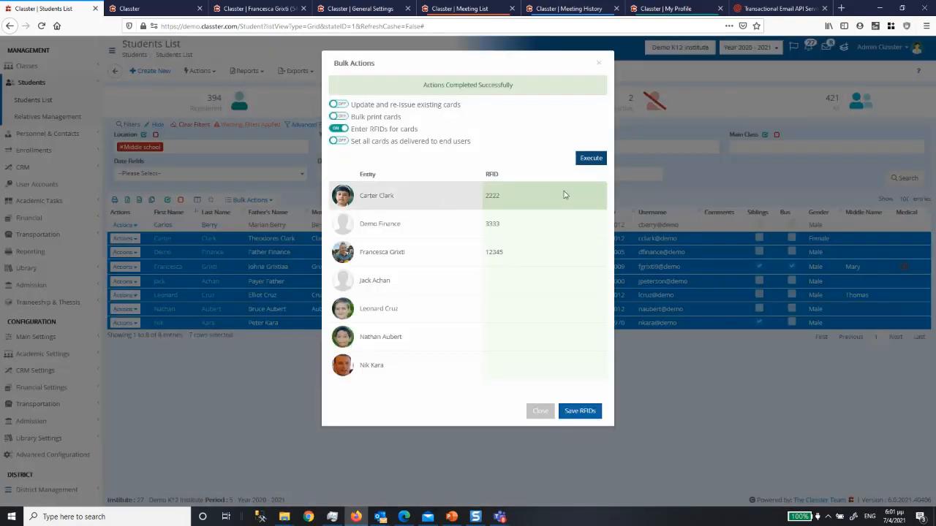
Enter card RFID numbers for the first two students without one, and save the RFIDs.
click(521, 283)
text(99)
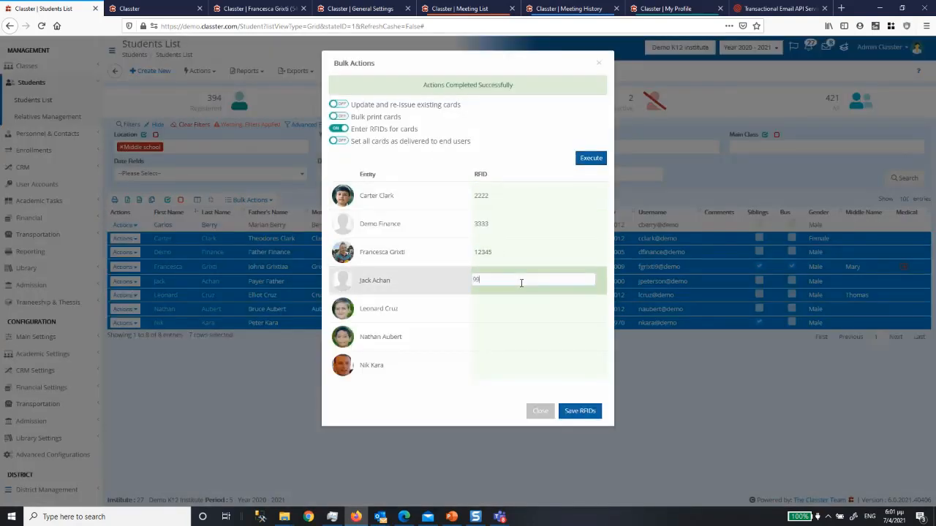
text(99)
click(520, 302)
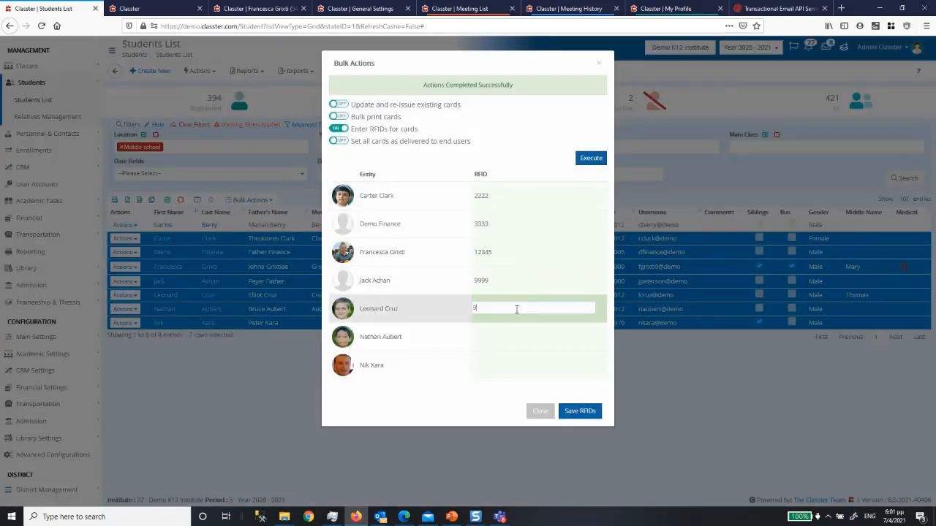
text(11122)
click(507, 338)
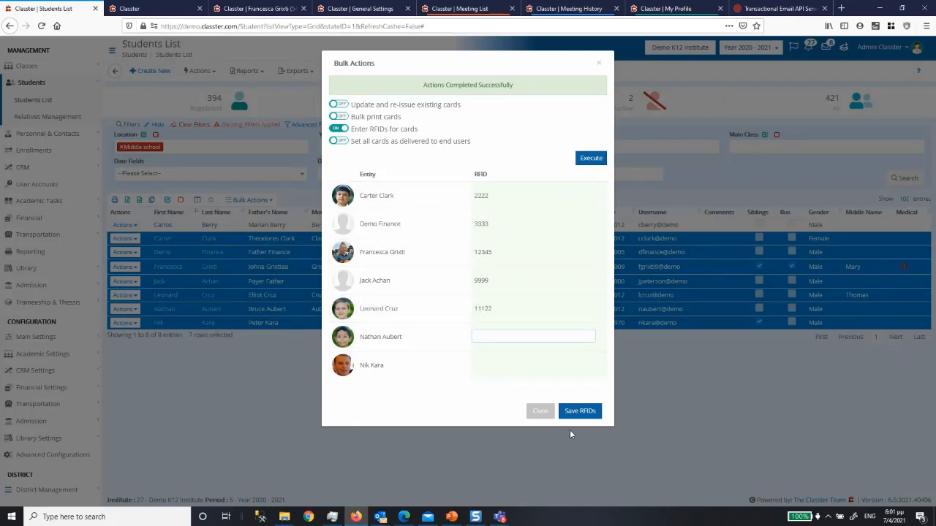
click(581, 412)
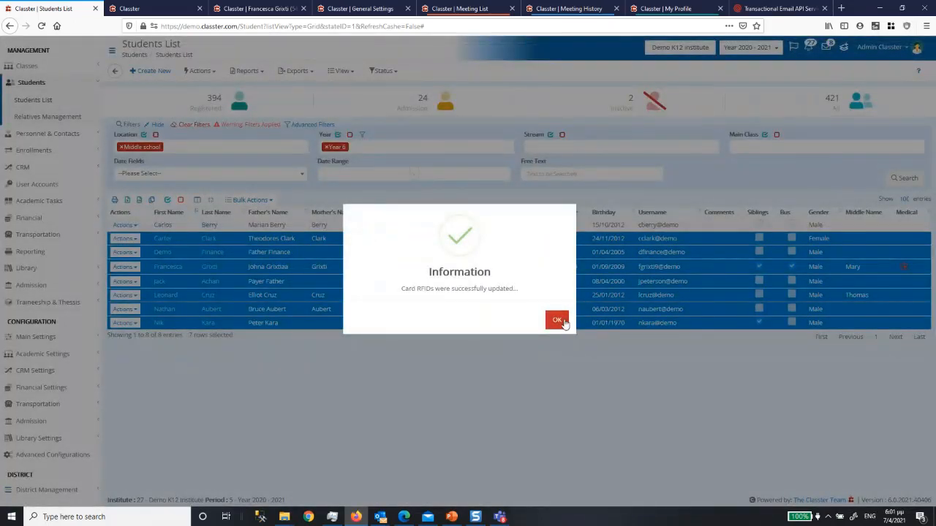
click(557, 323)
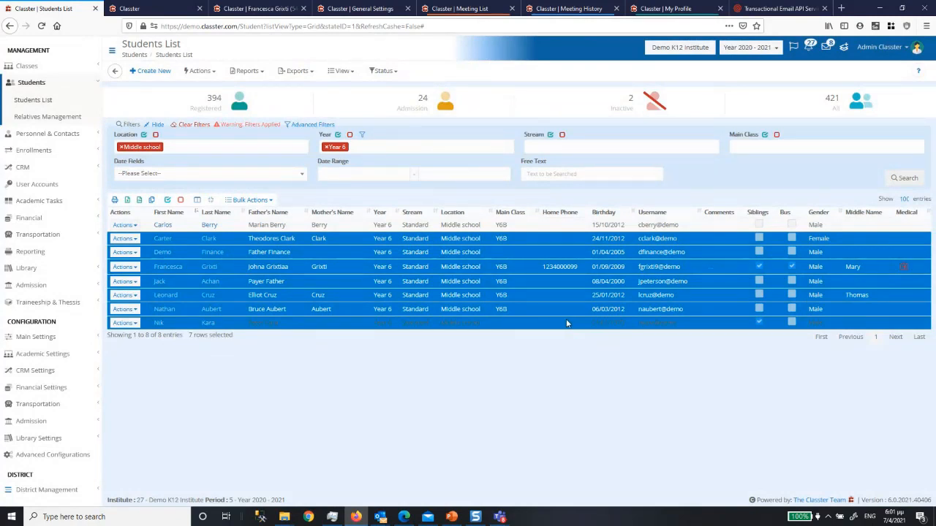
Search Find a contact among the students by card number and preview the matching student's contact details.
scroll(44, 146, up, 2)
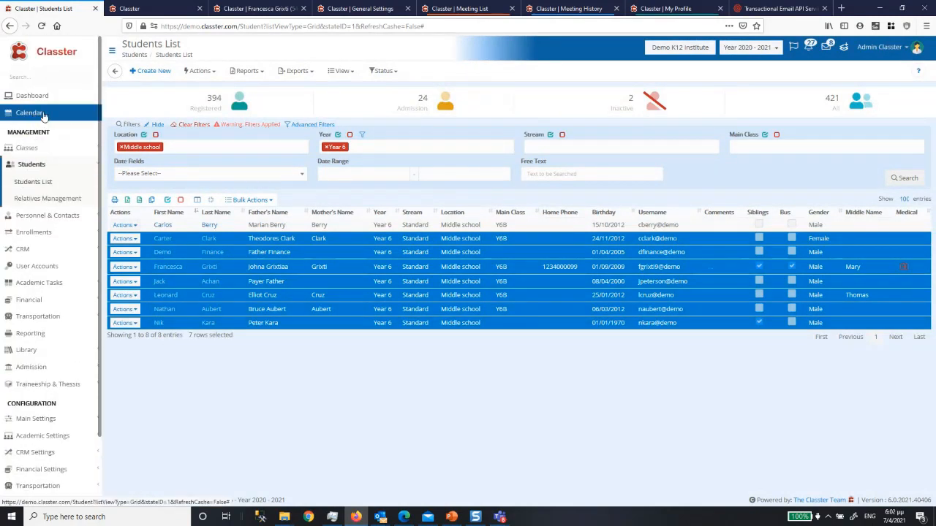
click(844, 48)
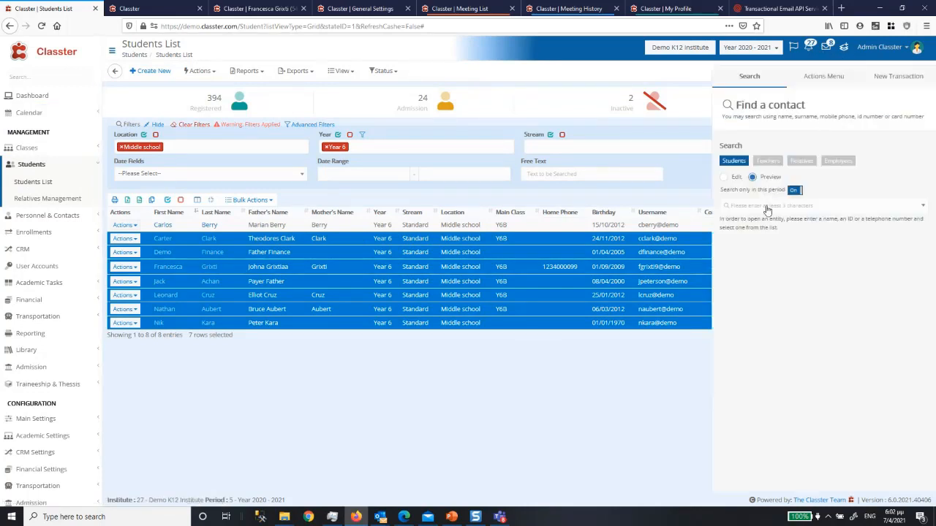
click(767, 209)
text(1111)
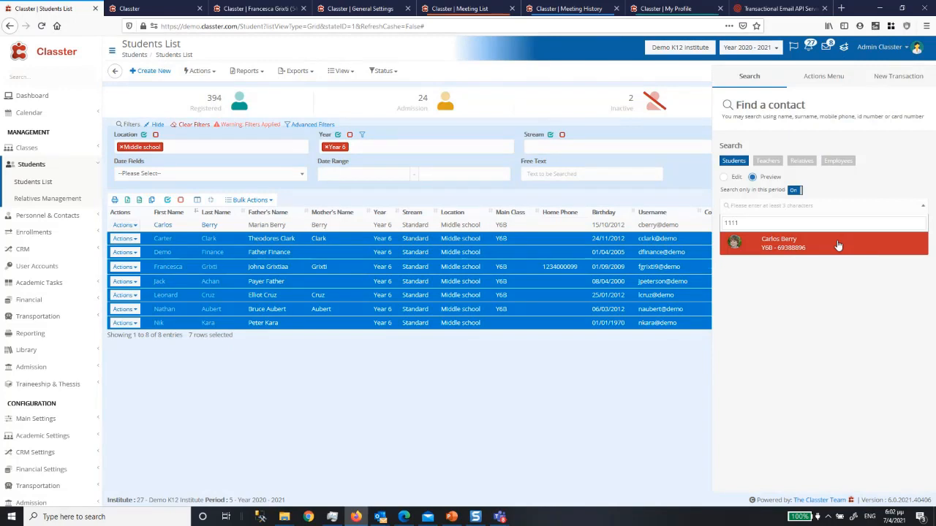
click(838, 245)
Go to the Students' Position Calendar and look up a student with Scan Student by entering the card code.
click(76, 118)
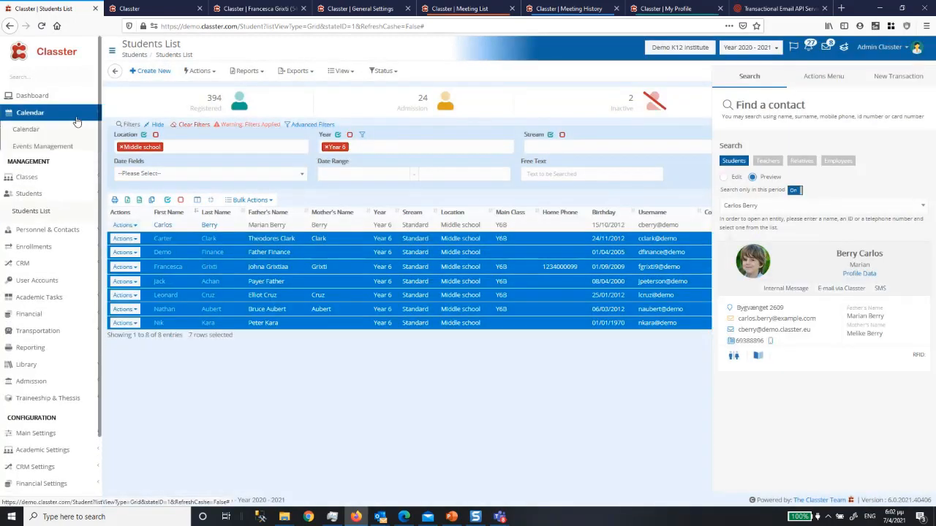
click(33, 181)
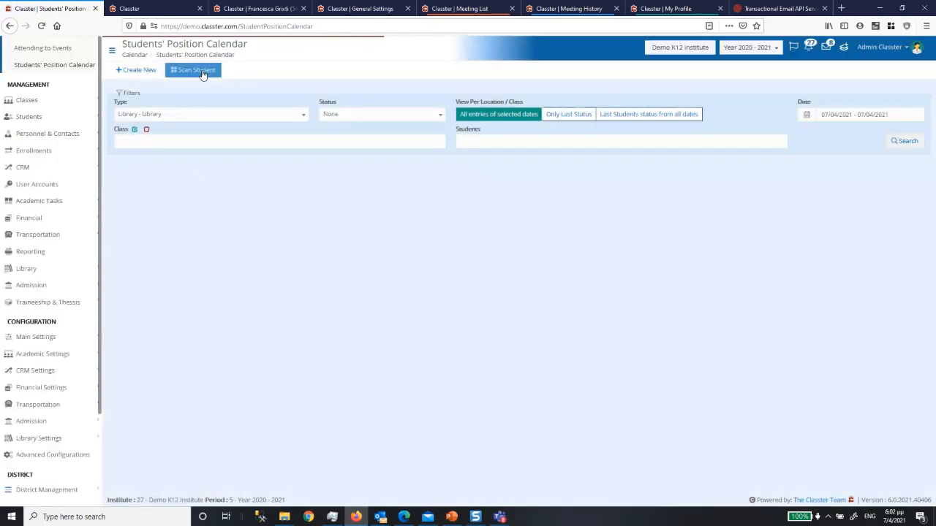
text(11)
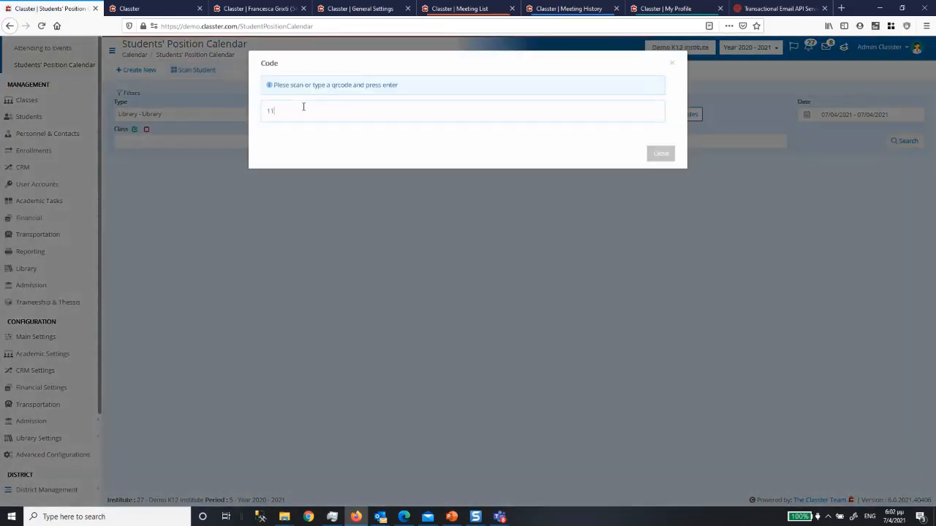
text(11)
key(Return)
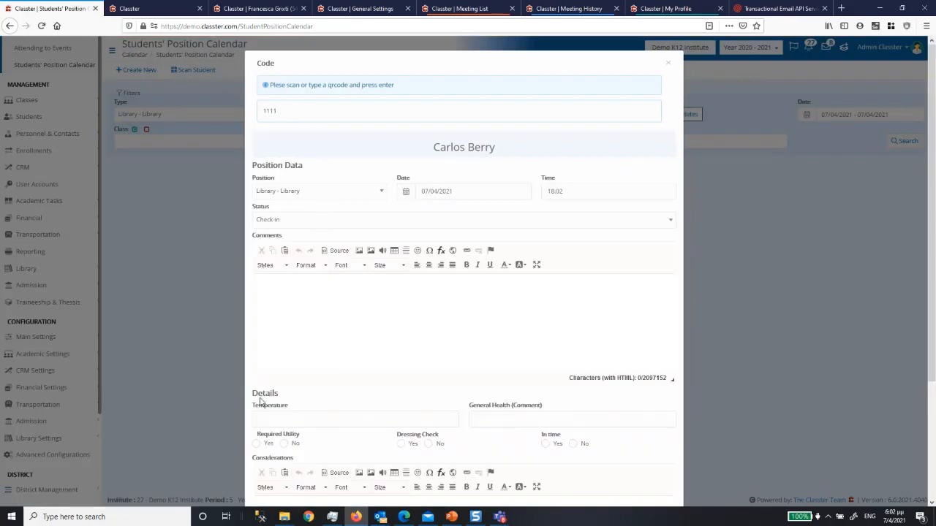
Submit the scanned student's Library check-in with the comment "sdfsdf", and check the student out.
click(317, 325)
click(284, 196)
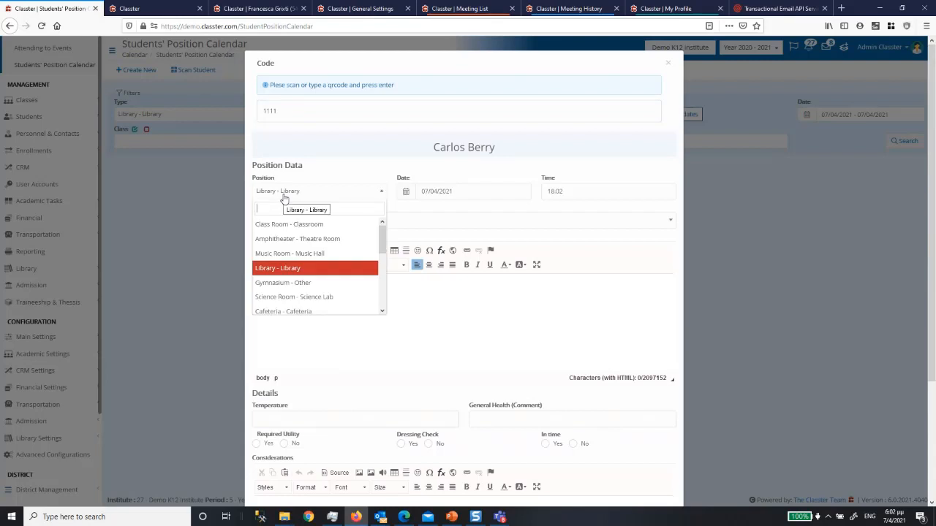
click(308, 269)
click(302, 319)
text(sdfsdf)
scroll(303, 329, down, 4)
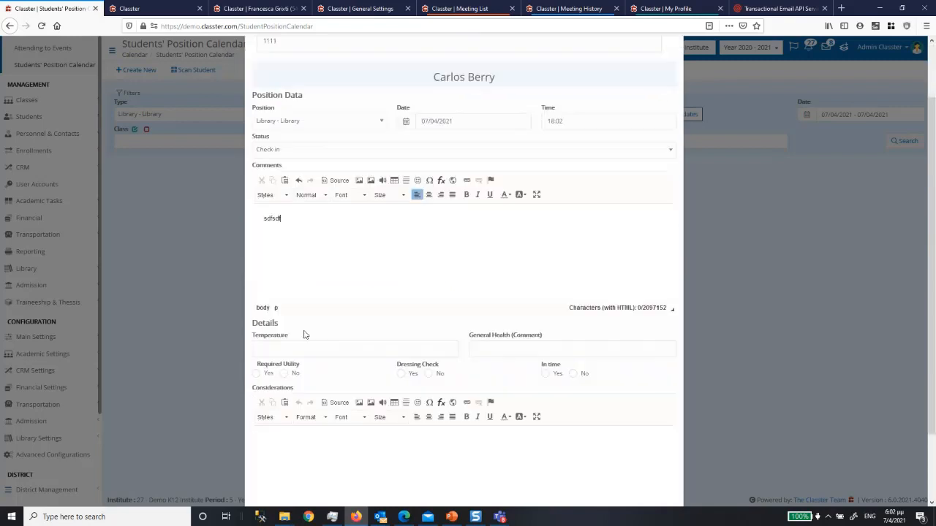
drag(255, 250, 285, 261)
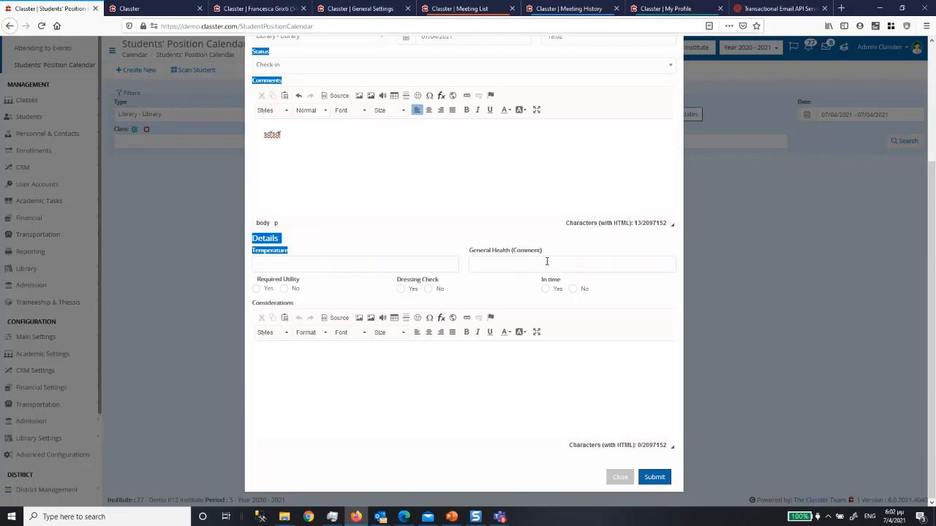
click(654, 477)
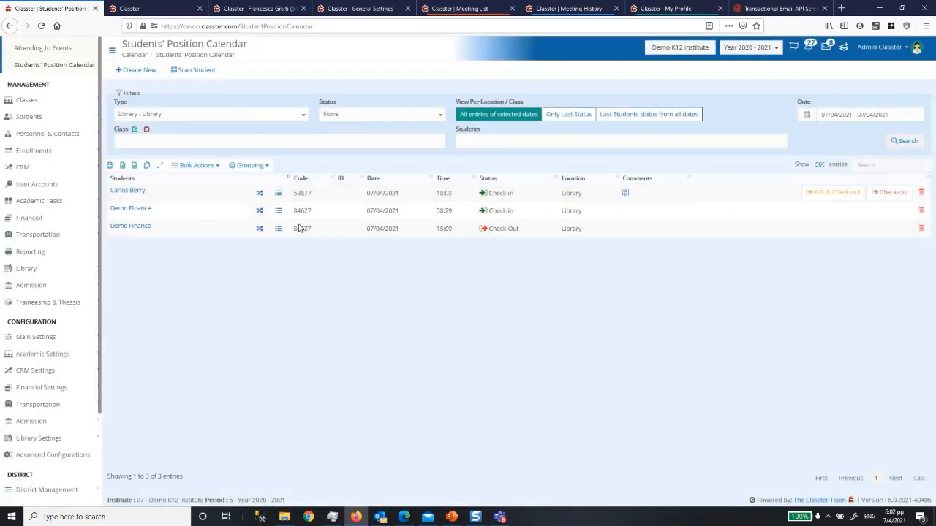
click(882, 192)
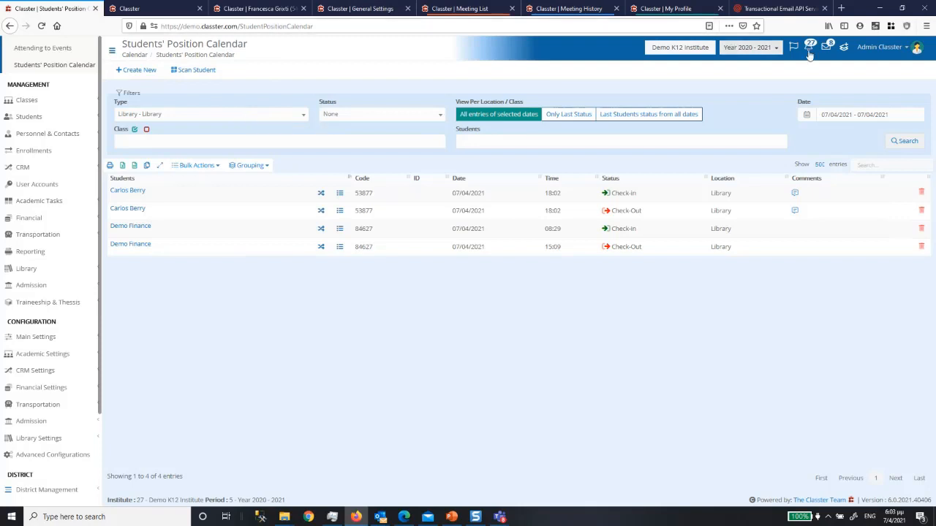
Open the user settings in My Profile, view the Position Calendar default view preference, and close without saving.
click(879, 47)
click(846, 95)
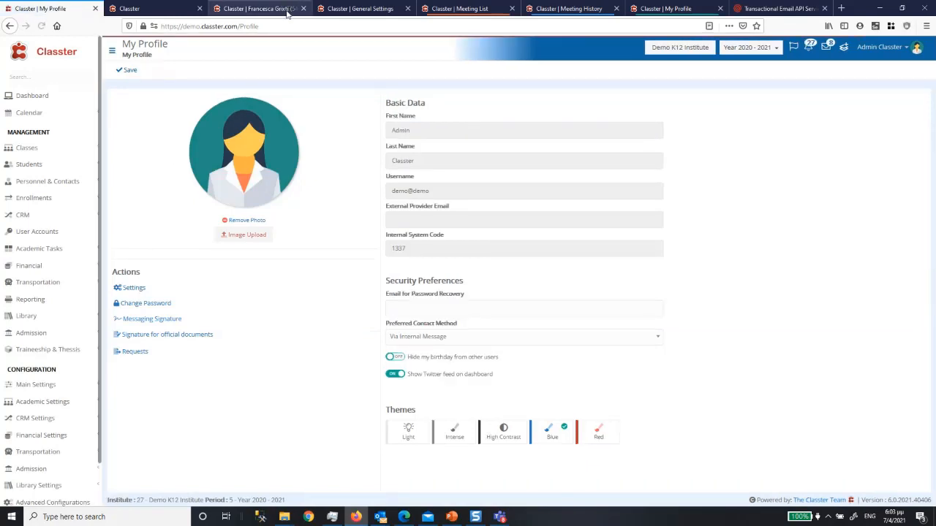
click(132, 288)
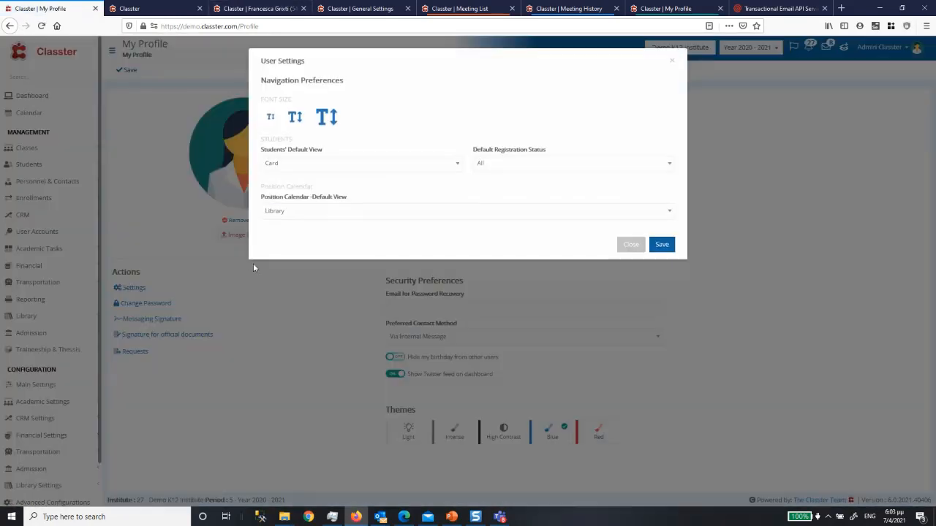
click(284, 222)
click(288, 308)
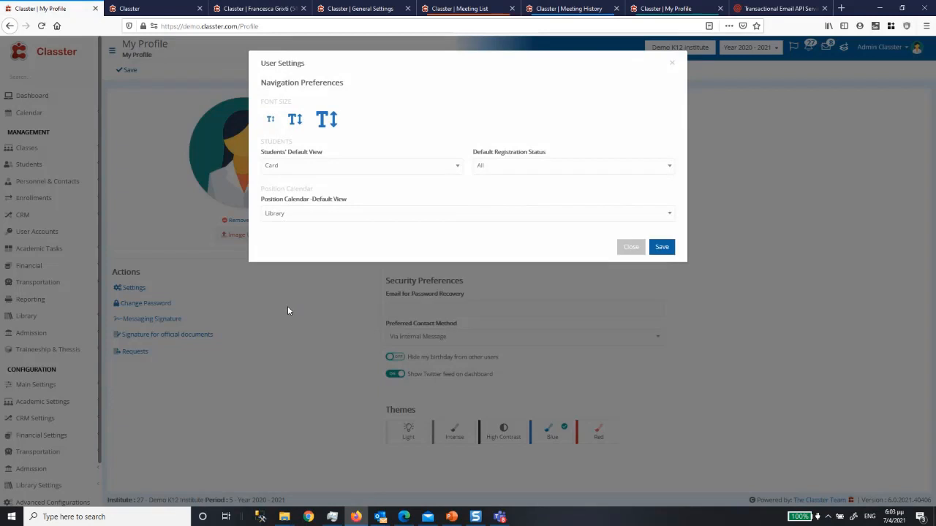
click(628, 248)
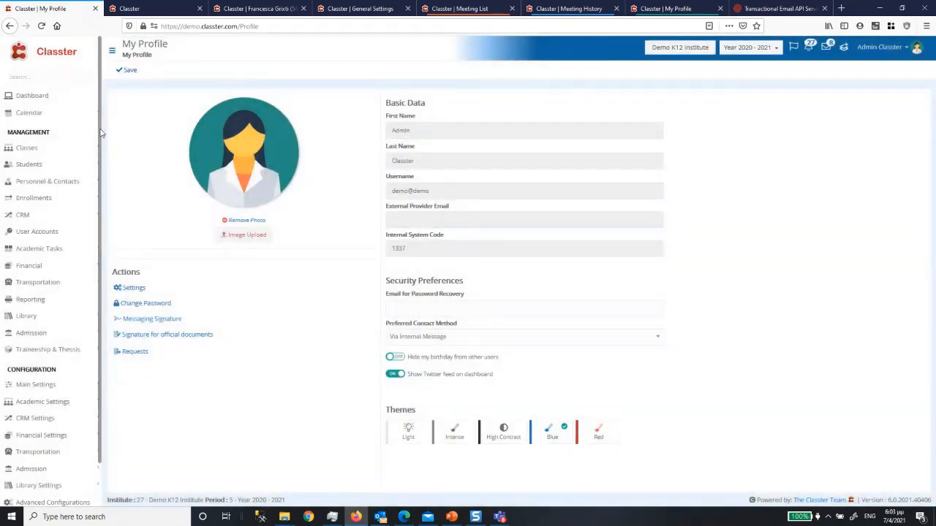
Start a new entry in the Students' Position Calendar, add all locations and a student found by surname, and close it without submitting.
click(82, 113)
click(46, 181)
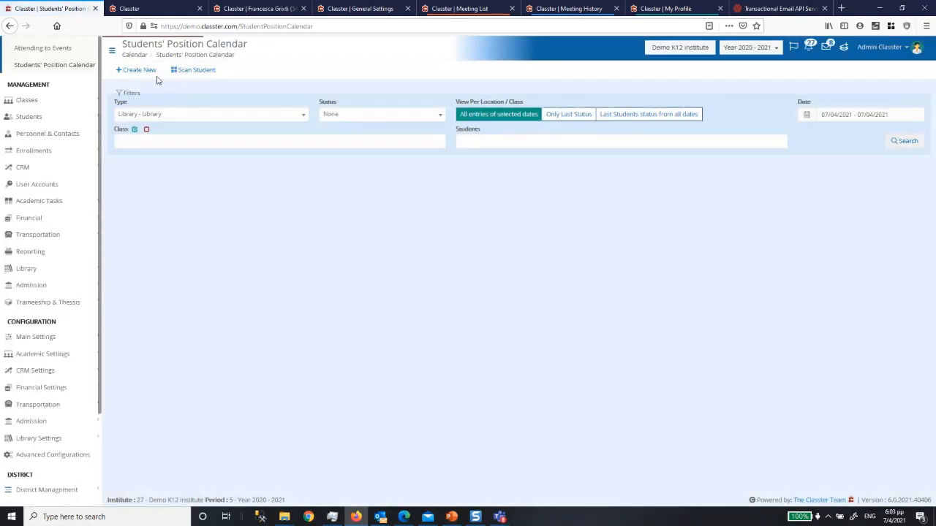
click(137, 70)
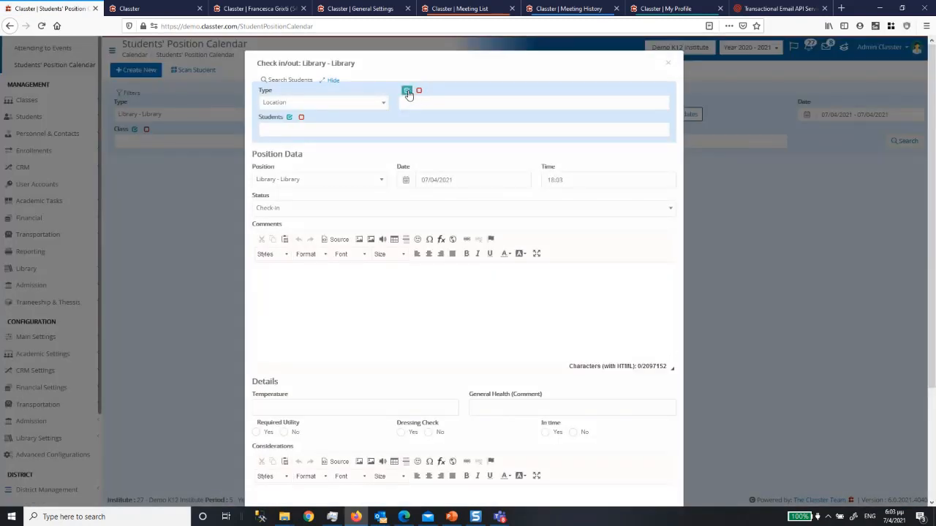
click(407, 91)
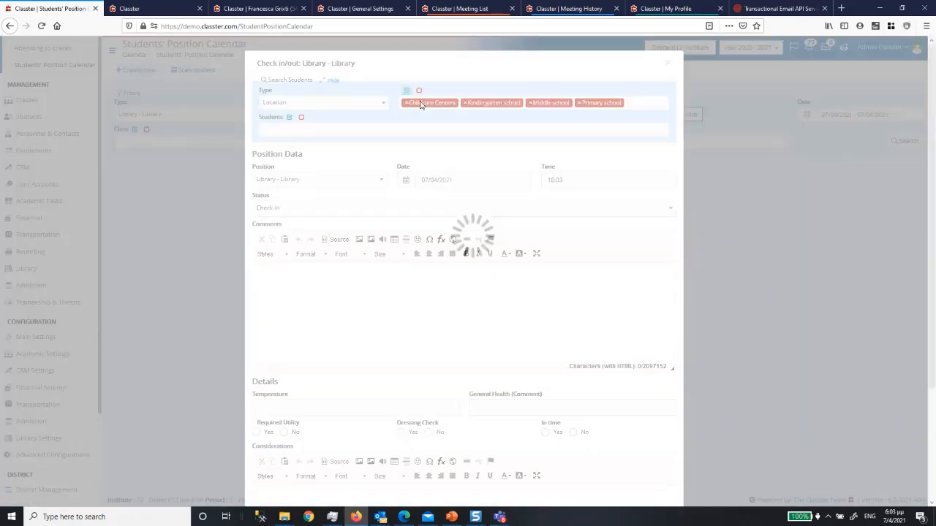
click(323, 131)
text(grix)
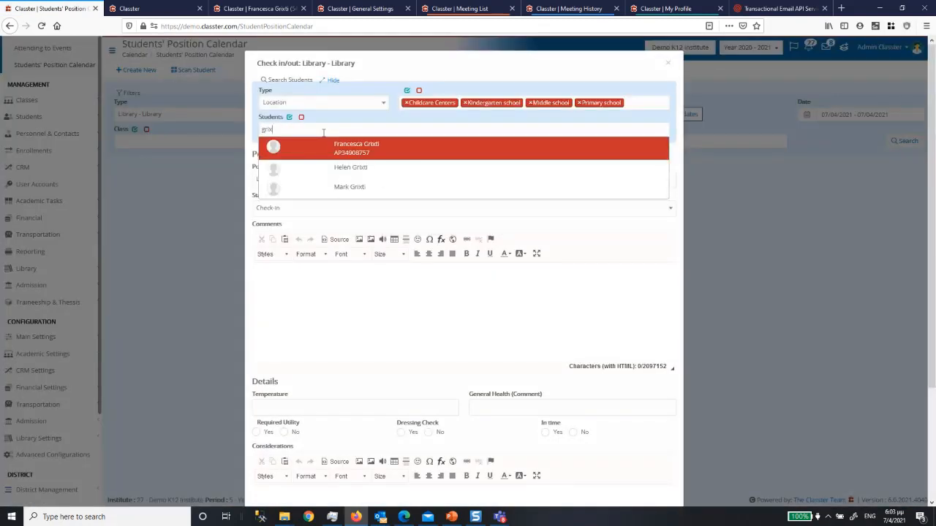
click(362, 151)
click(367, 312)
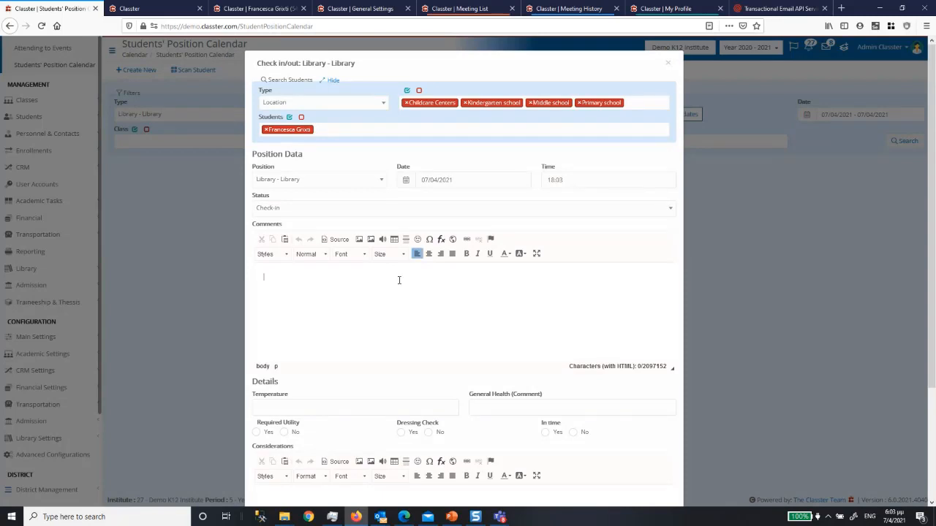
click(667, 64)
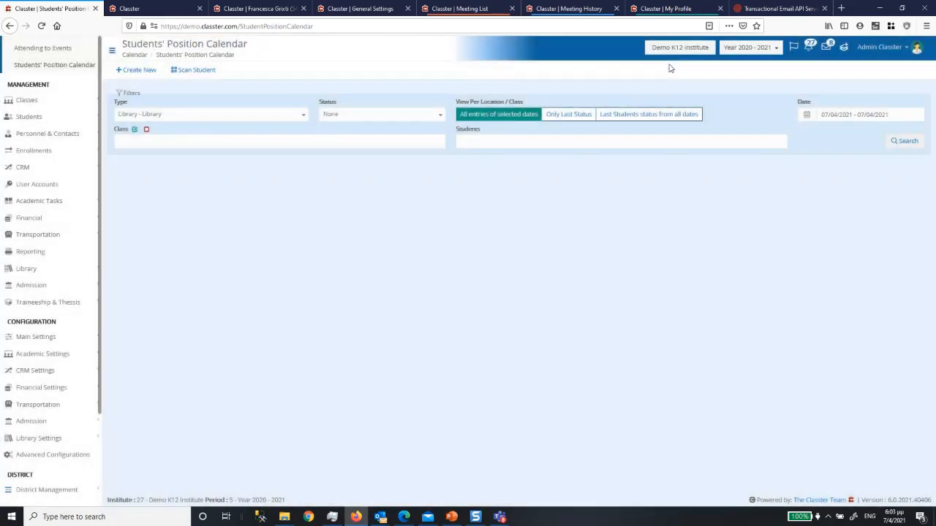
Open the Fast Absences Entry special action from the quick actions.
click(897, 48)
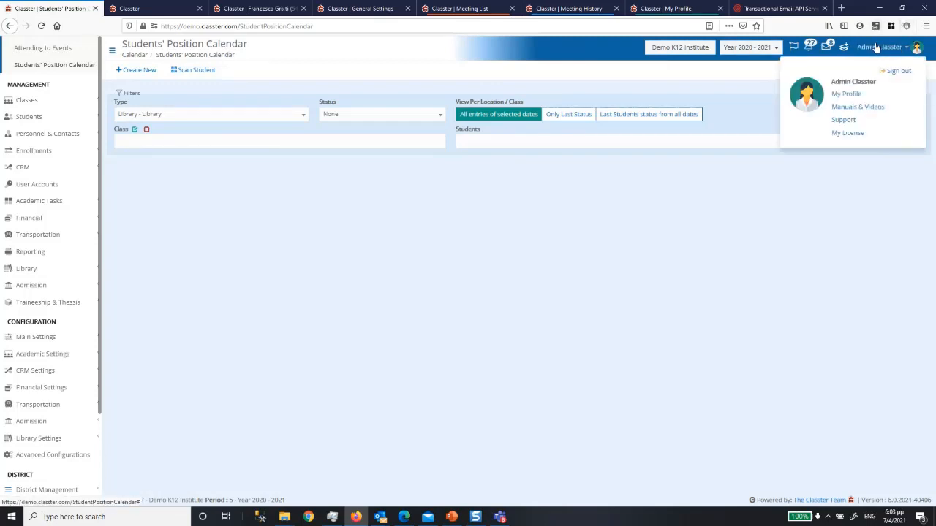
click(845, 47)
click(824, 76)
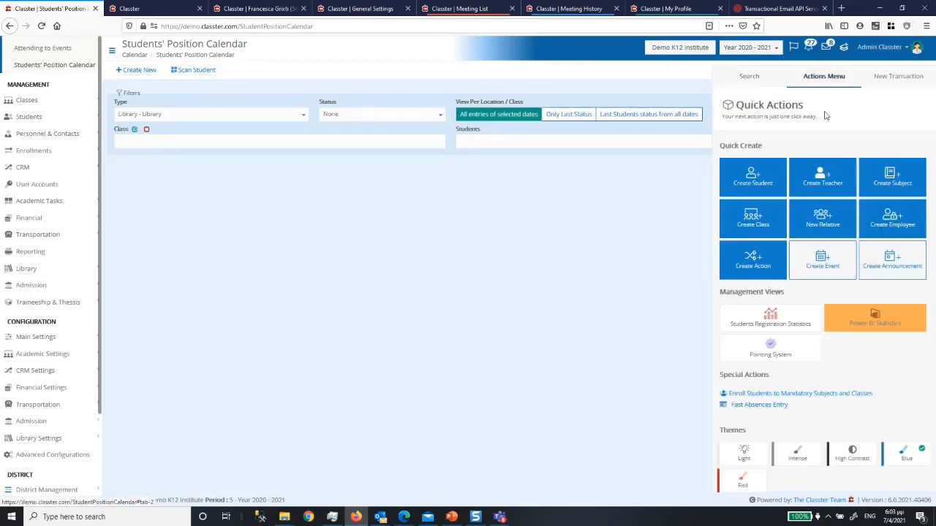
click(746, 404)
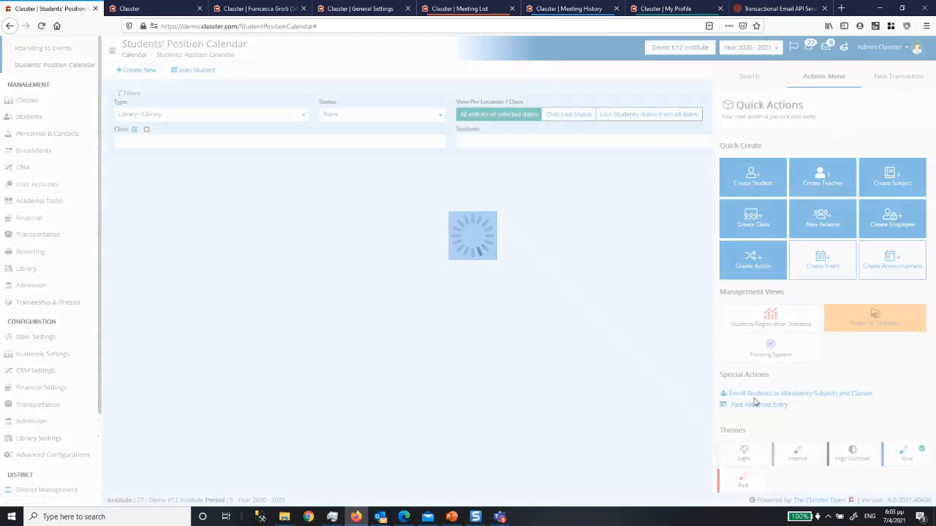
click(590, 175)
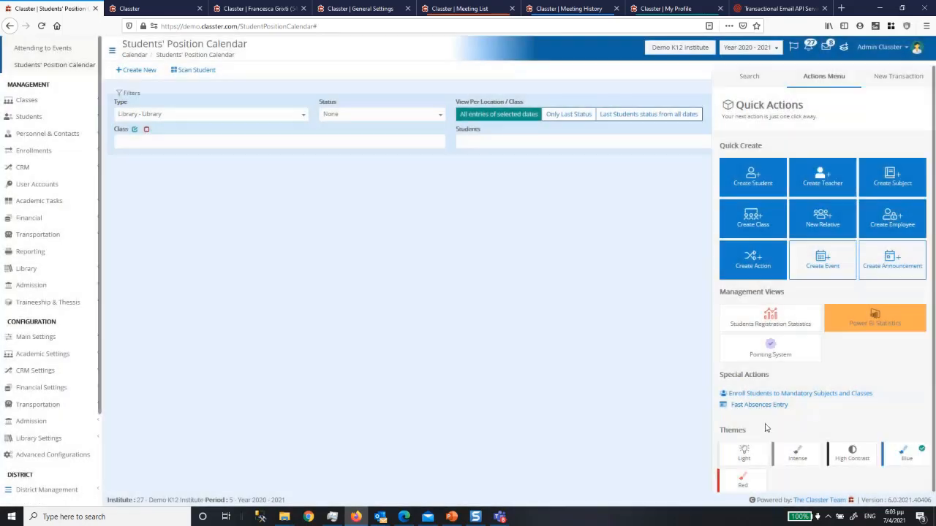
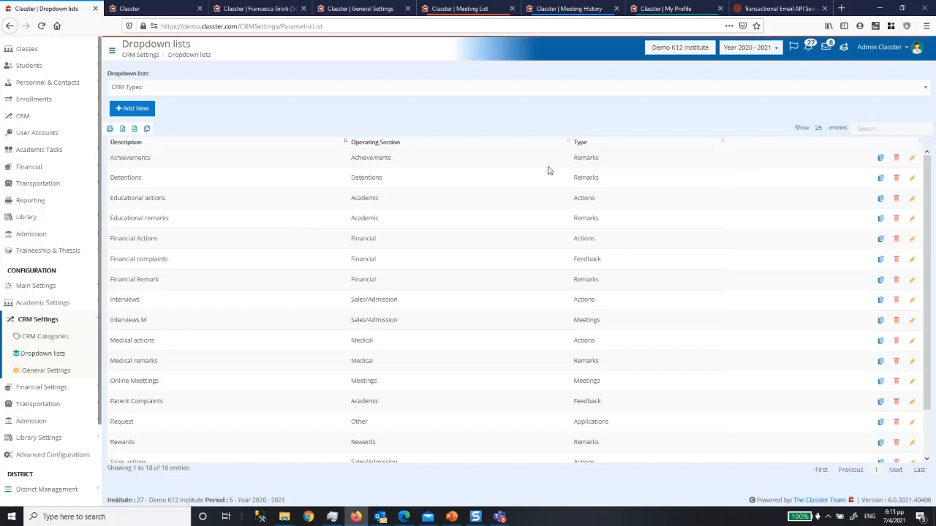
Start a new CRM Types entry, review the available Type and Operating Section options, and close it without saving.
click(138, 111)
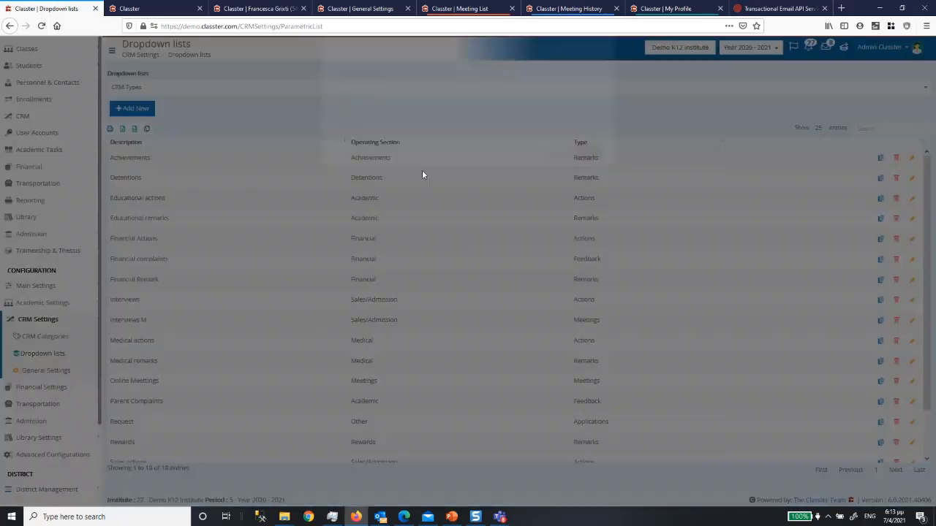
click(371, 156)
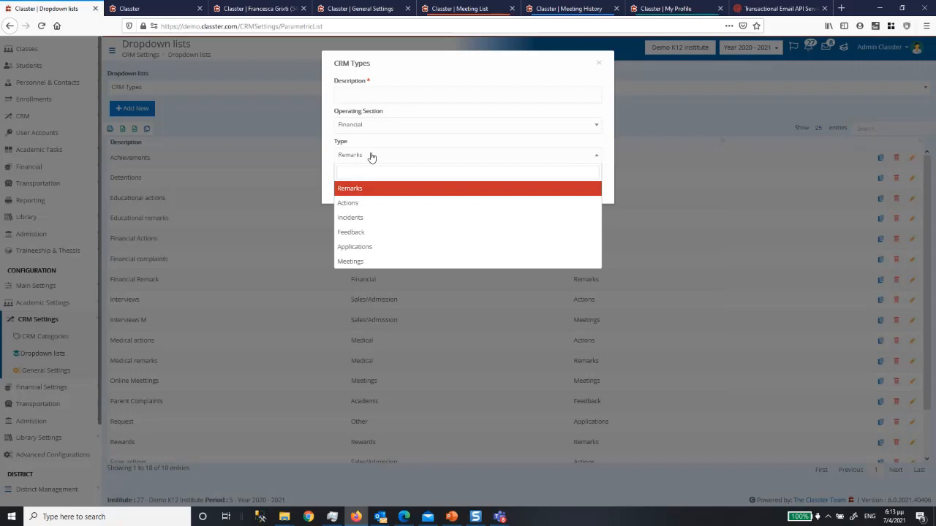
click(371, 125)
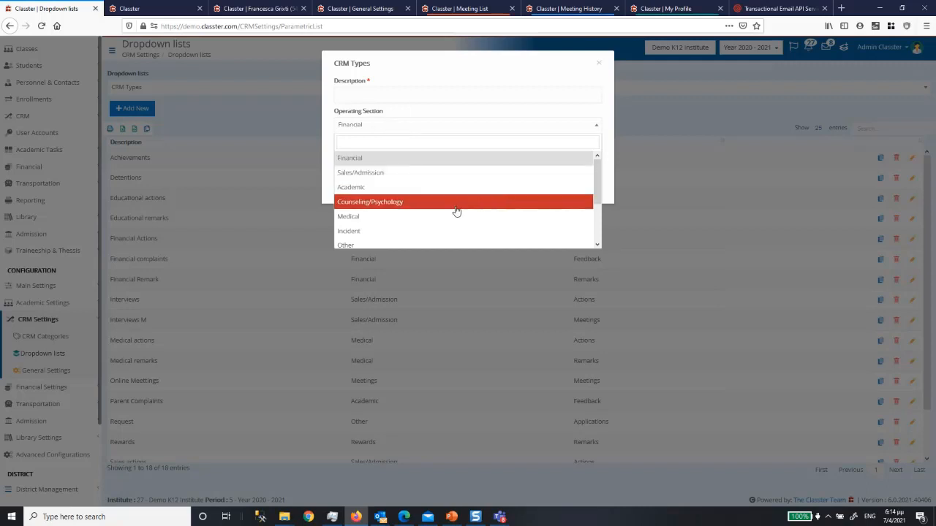
scroll(455, 211, down, 1)
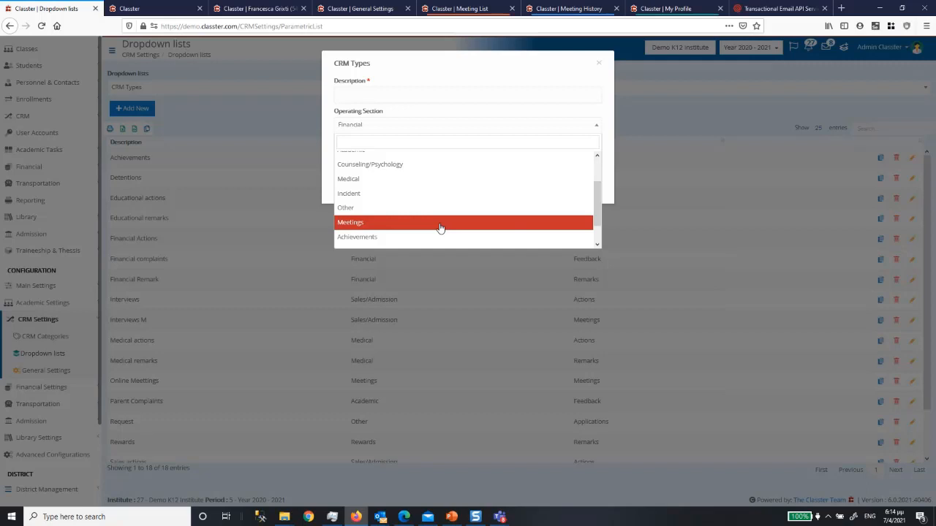
scroll(439, 242, down, 2)
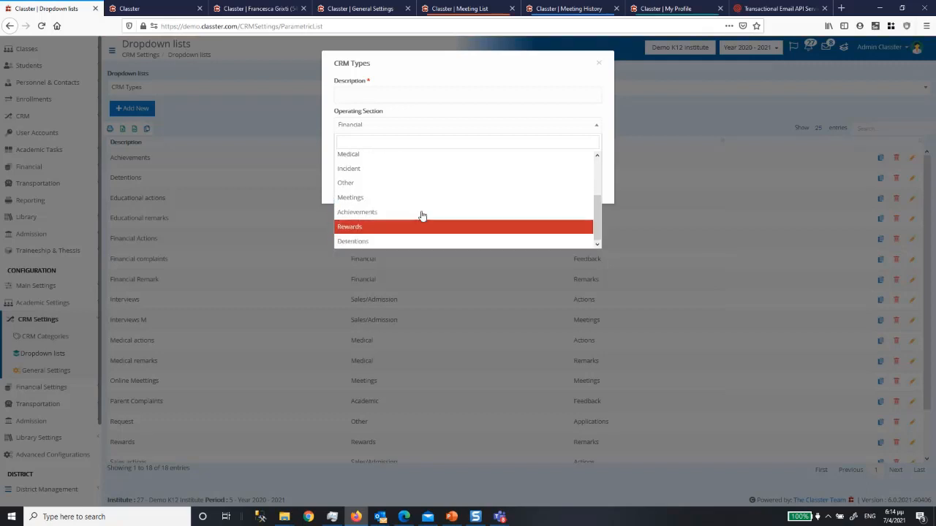
click(447, 88)
click(556, 188)
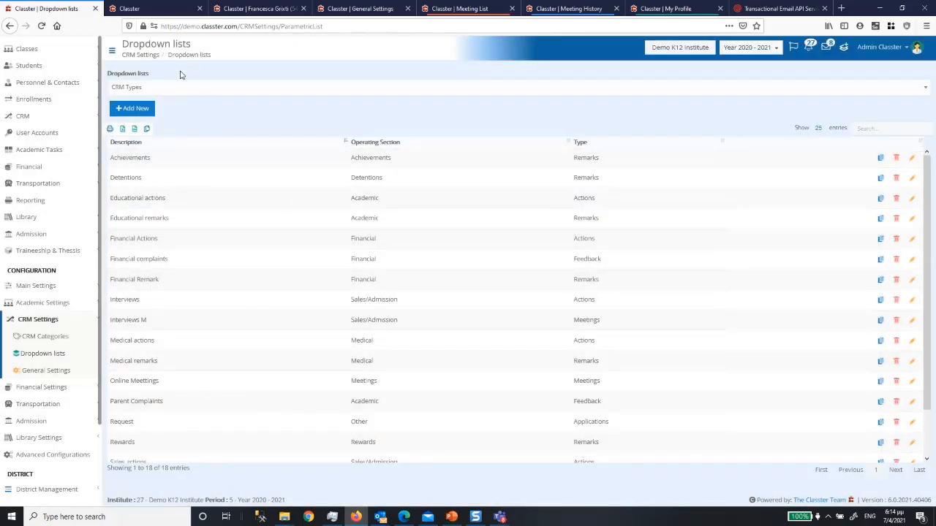
Open the Complementary Teaching / Support category from the CRM Categories list for editing.
click(167, 93)
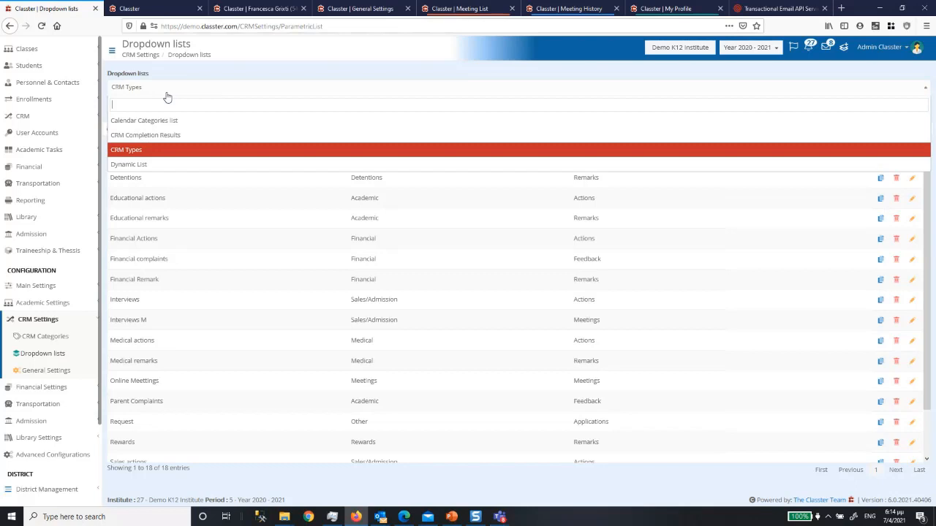
click(46, 337)
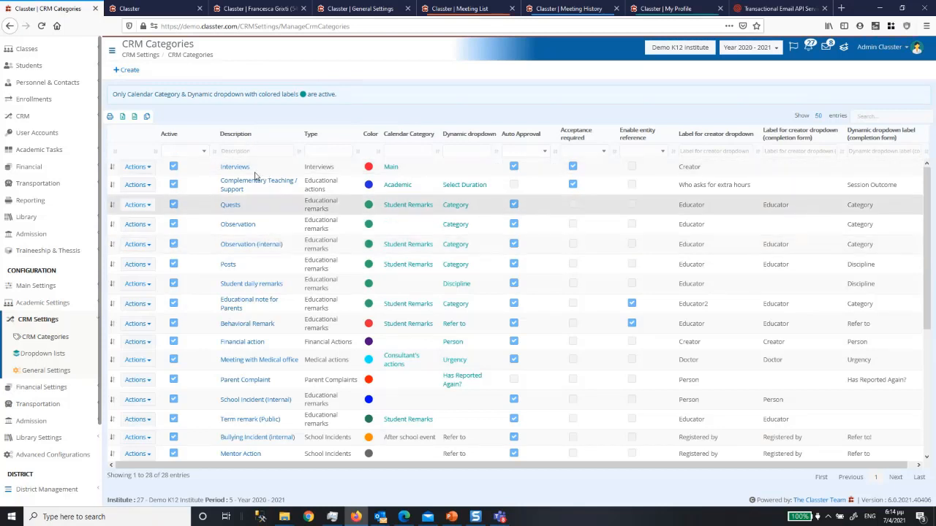
scroll(312, 315, down, 1)
scroll(313, 314, up, 1)
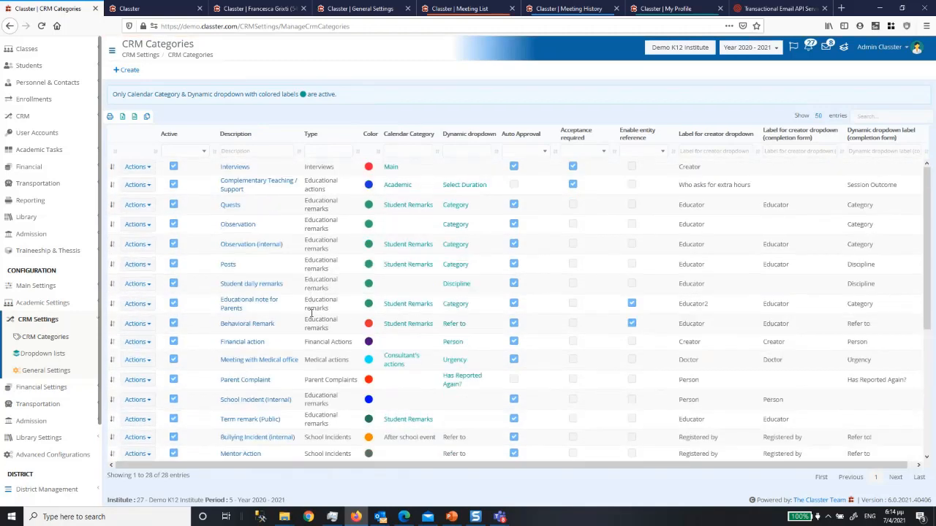
click(226, 186)
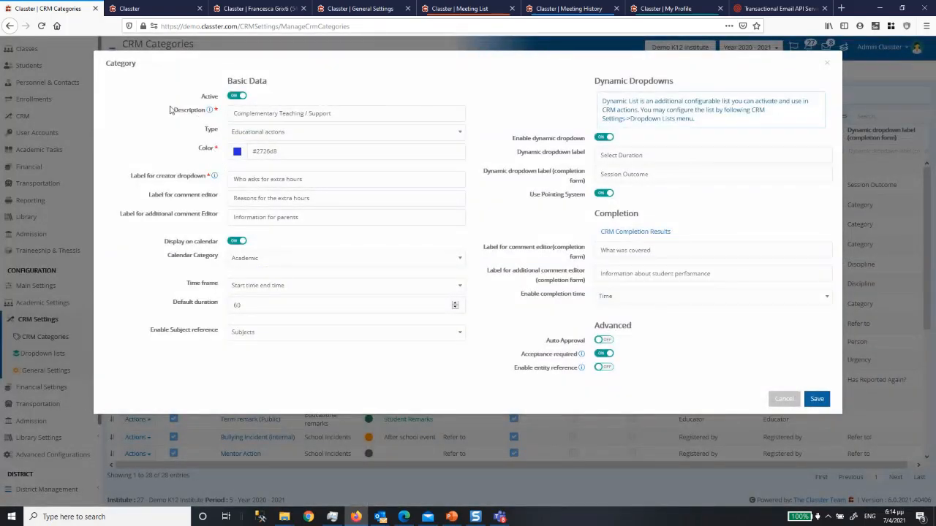
Examine the category's description, type options, and the labels for the creator dropdown and comment editors.
drag(234, 114, 351, 114)
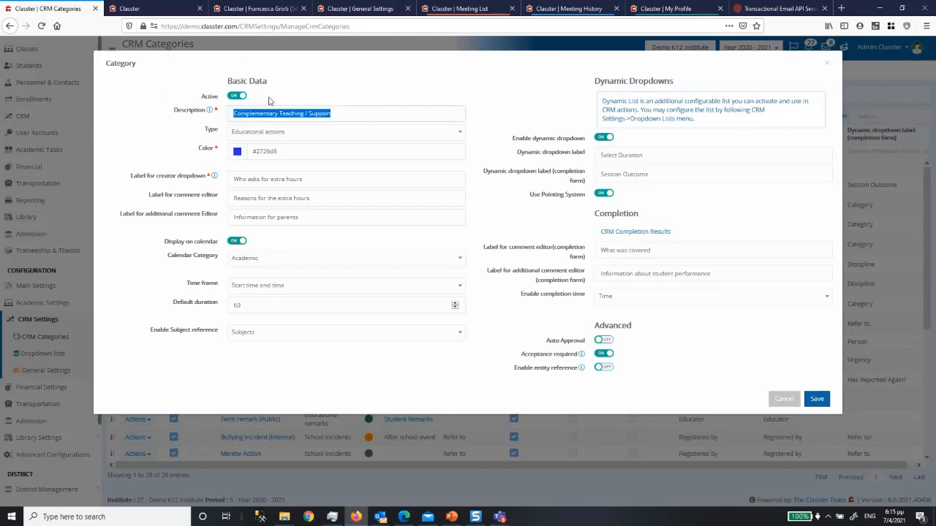
click(265, 136)
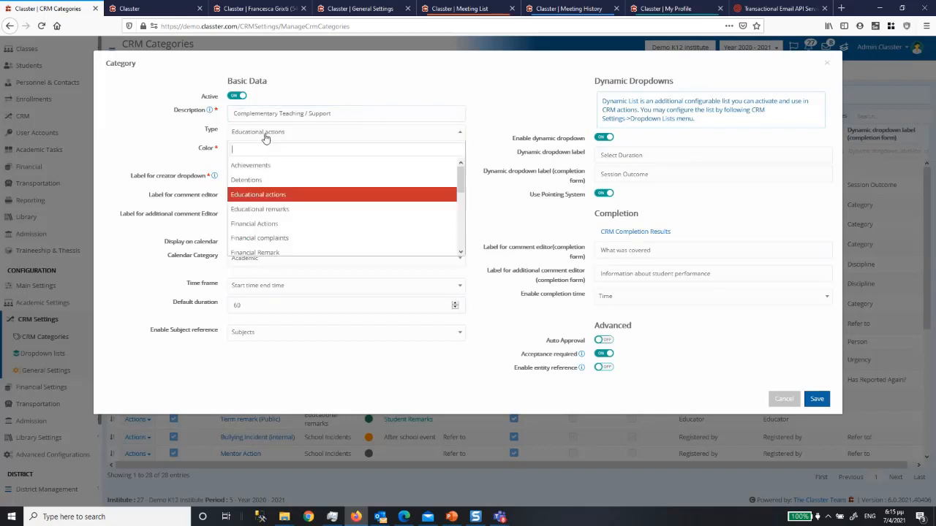
click(265, 136)
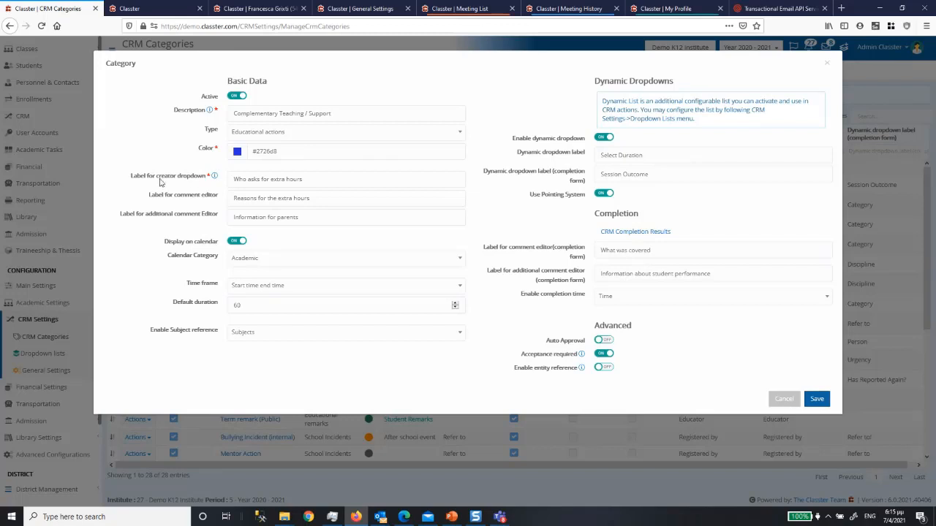
drag(130, 177, 206, 178)
drag(230, 180, 322, 175)
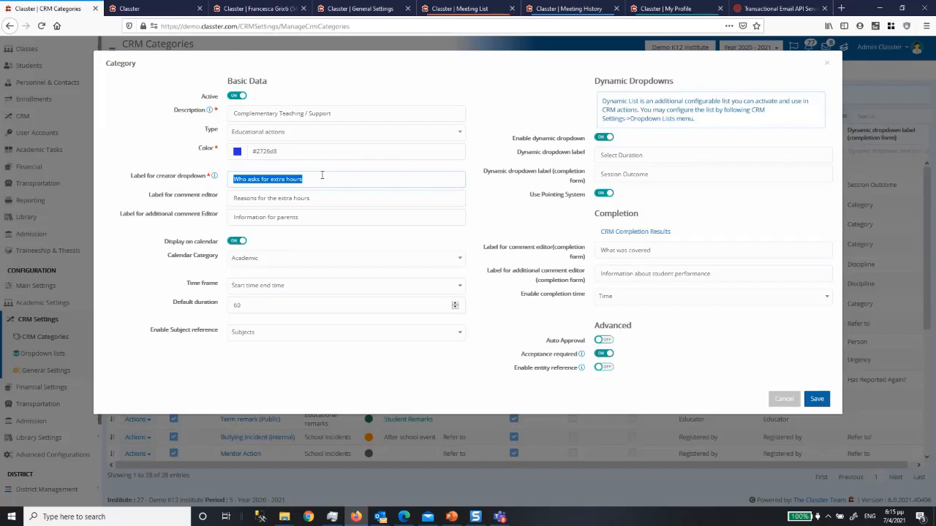
drag(149, 196, 220, 196)
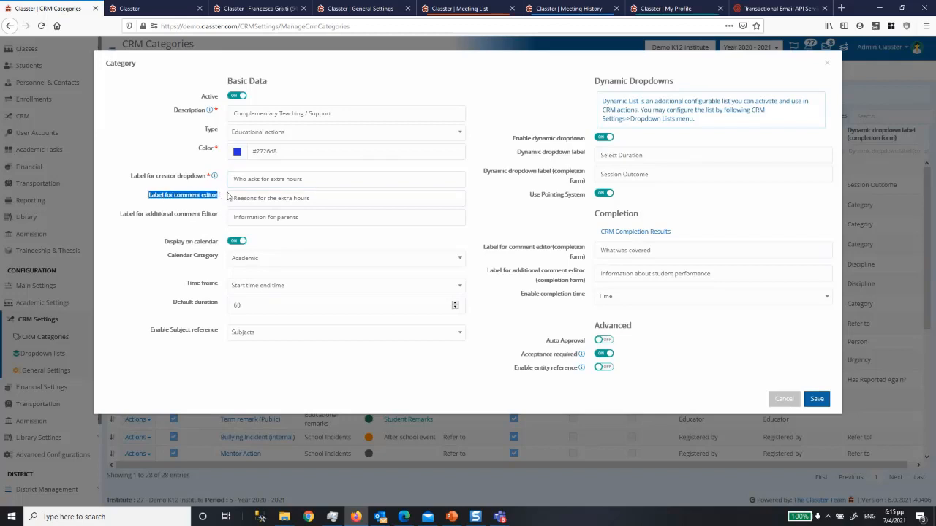
drag(233, 198, 321, 192)
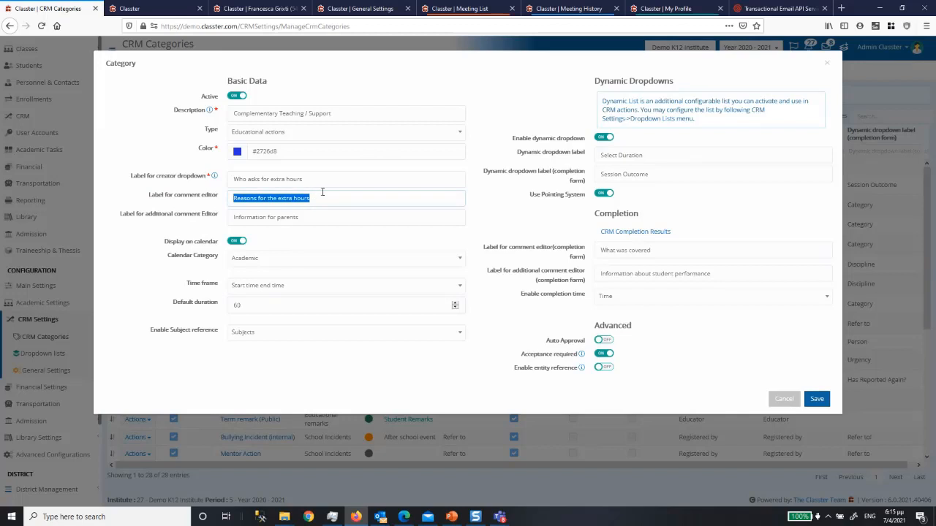
drag(121, 214, 220, 213)
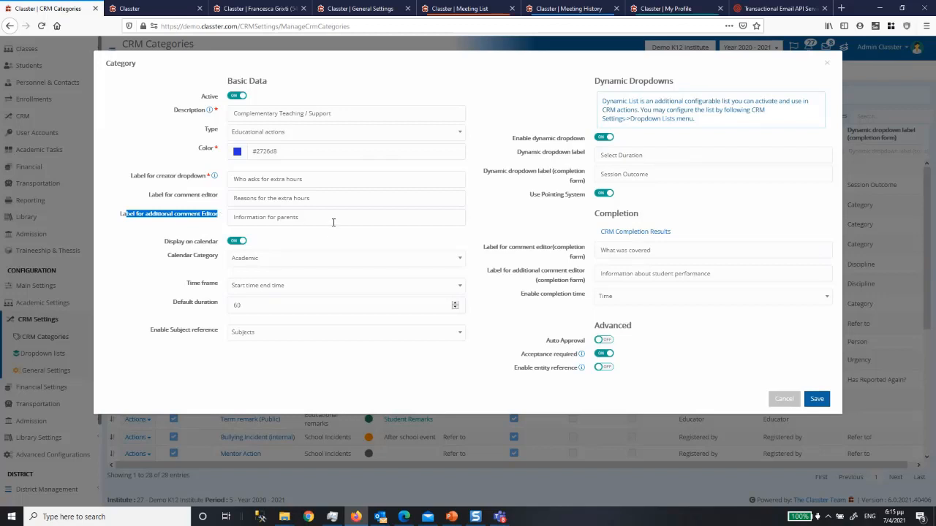
Change the label for the additional comment editor to "Information for teachers only".
drag(326, 218, 217, 213)
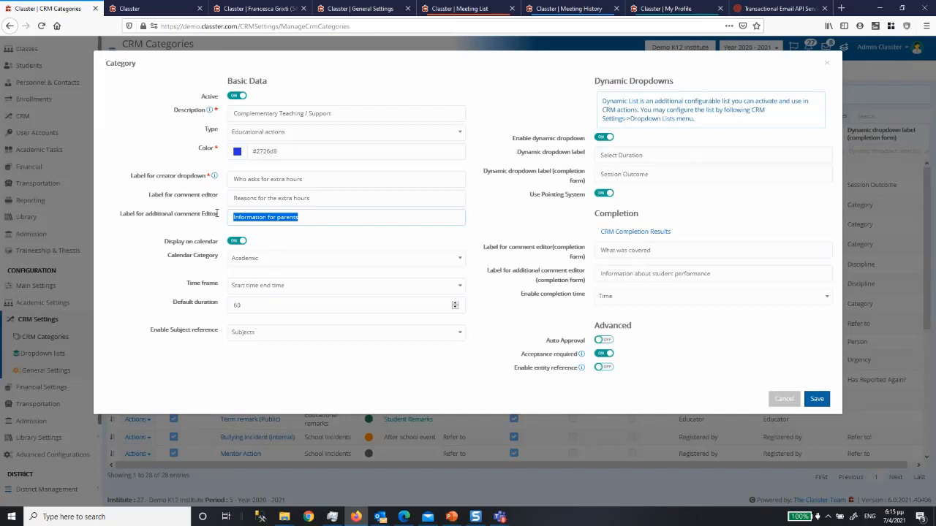
double_click(285, 219)
text(teahce)
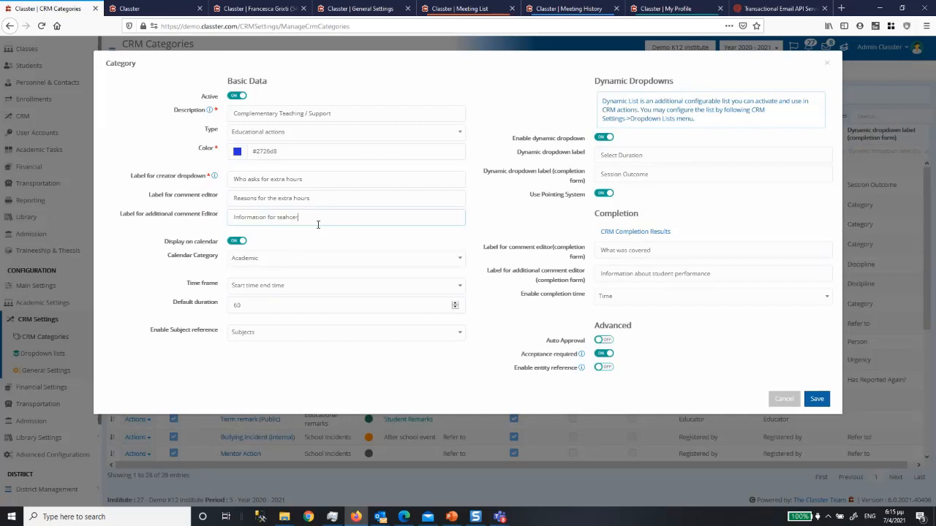
key(BackSpace)
text(ceh)
key(BackSpace)
key(BackSpace)
text(jerhers only)
click(245, 263)
click(246, 264)
Try the Educational remarks type for the category and set it back to Educational actions.
click(255, 134)
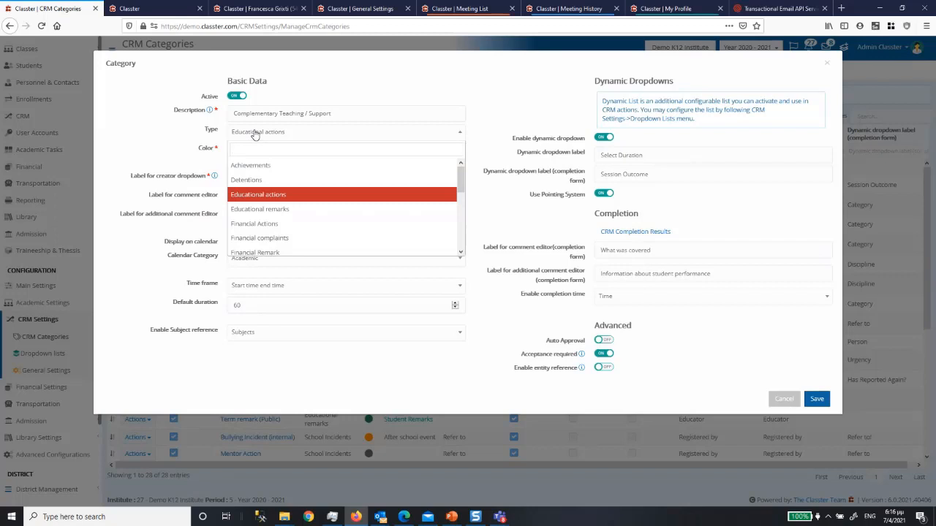
click(269, 209)
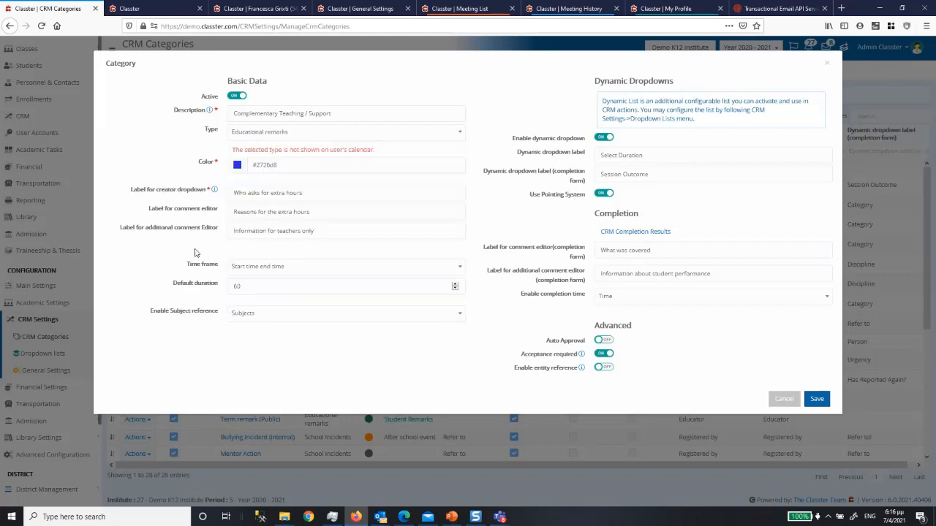
click(263, 137)
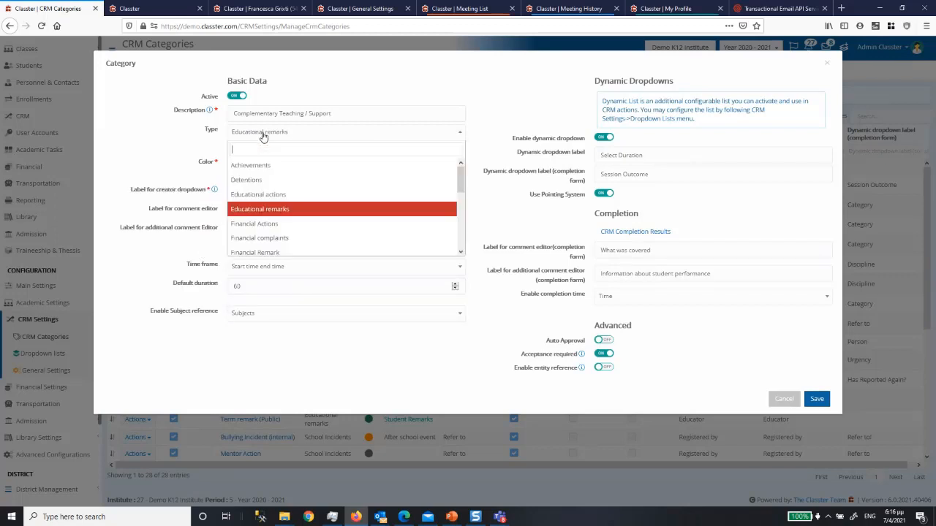
click(255, 196)
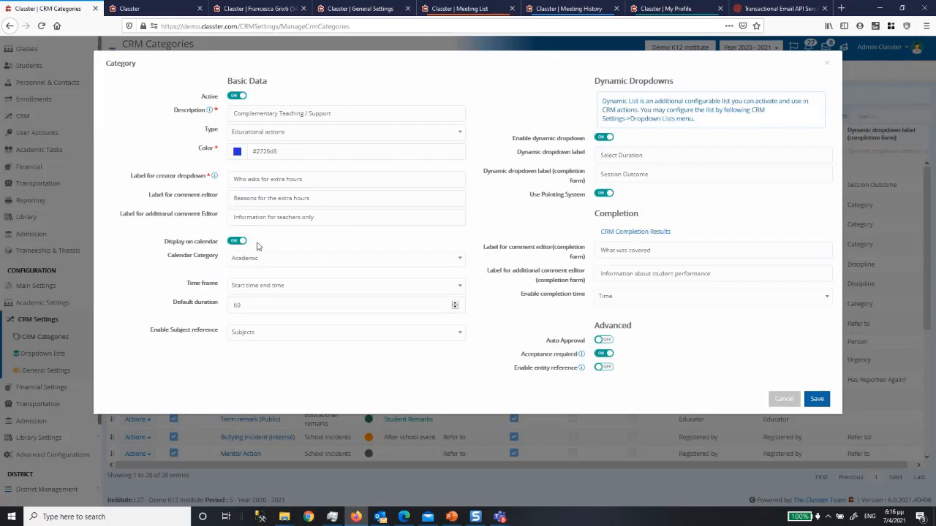
Select Start time end time as the category's time frame and Subjects as its subject reference.
click(268, 289)
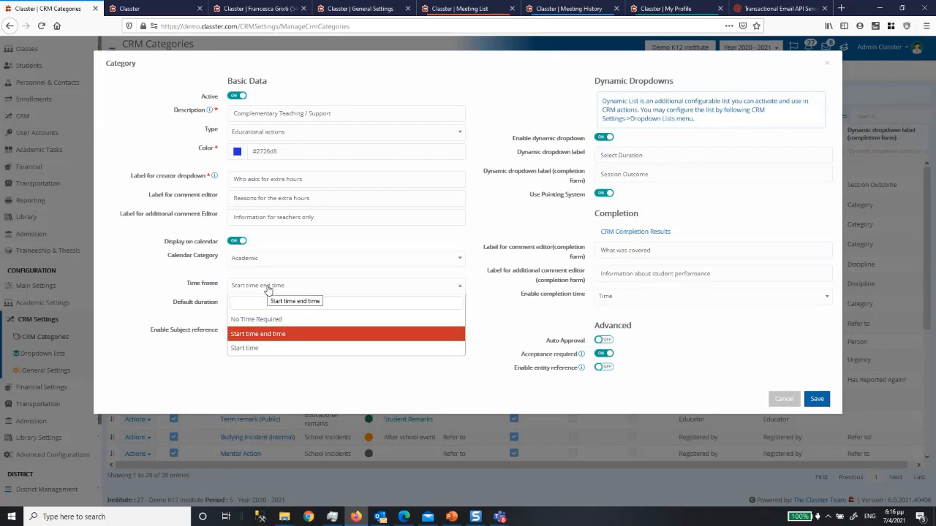
click(261, 334)
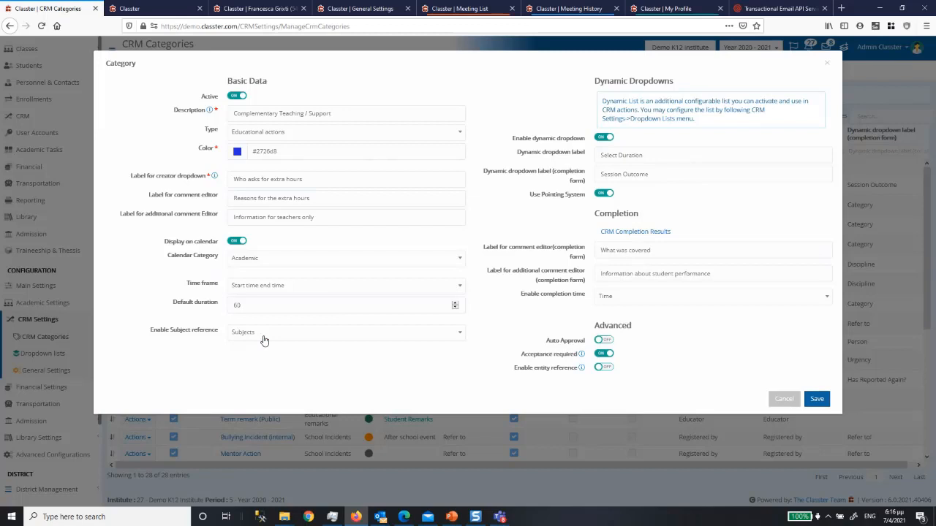
click(252, 306)
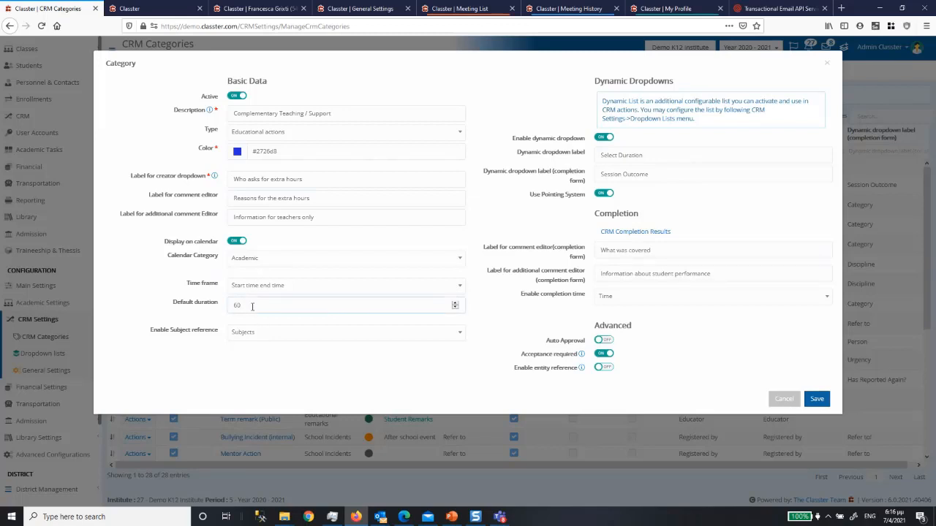
drag(160, 333, 217, 335)
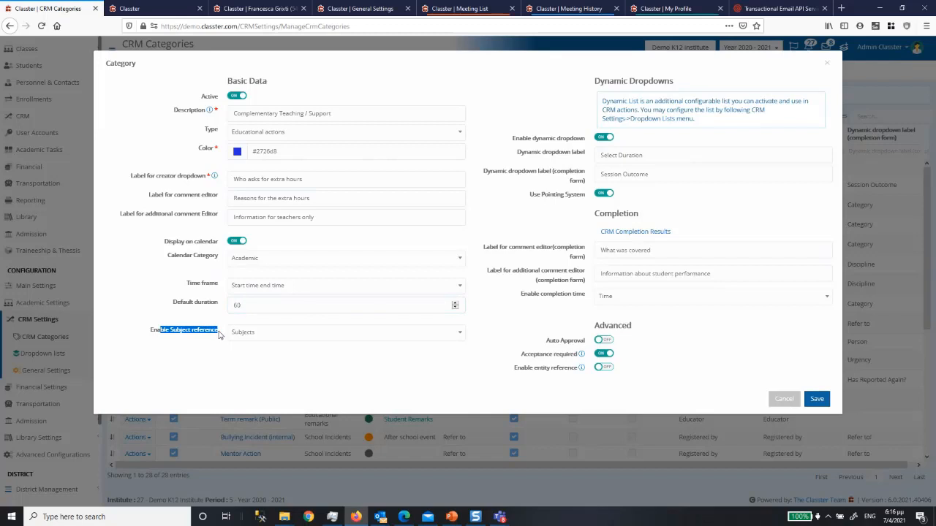
click(280, 336)
click(280, 336)
click(280, 335)
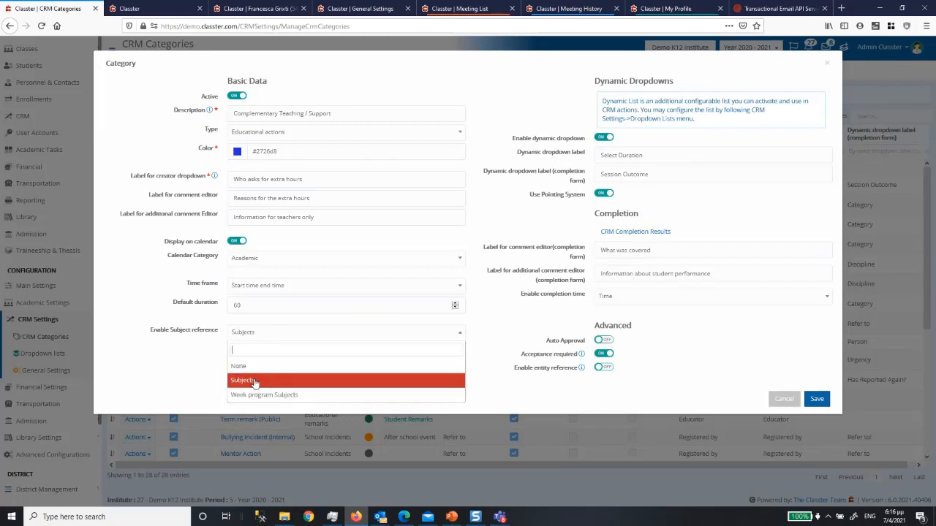
click(254, 381)
click(254, 335)
click(259, 382)
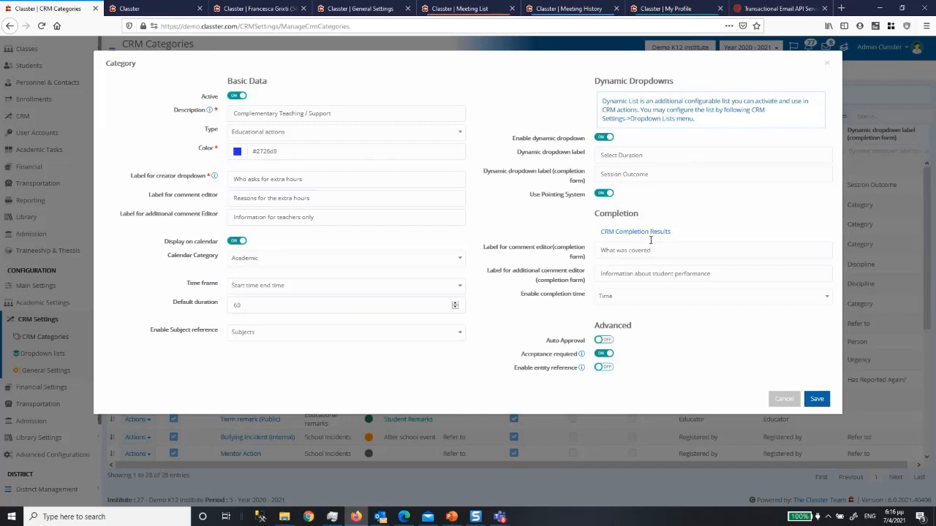
Examine the category's dynamic dropdown labels, completion form labels, and the approval, acceptance and entity reference options.
drag(517, 155, 586, 153)
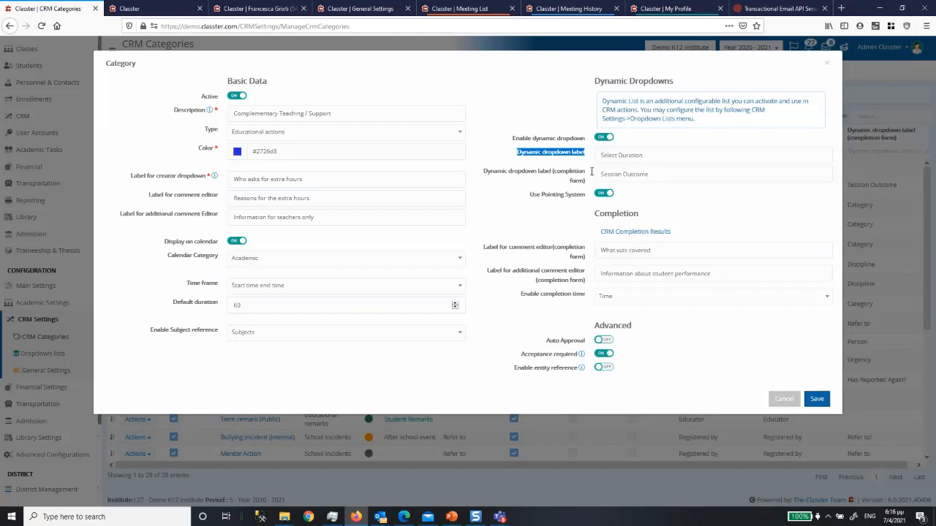
drag(487, 173, 590, 174)
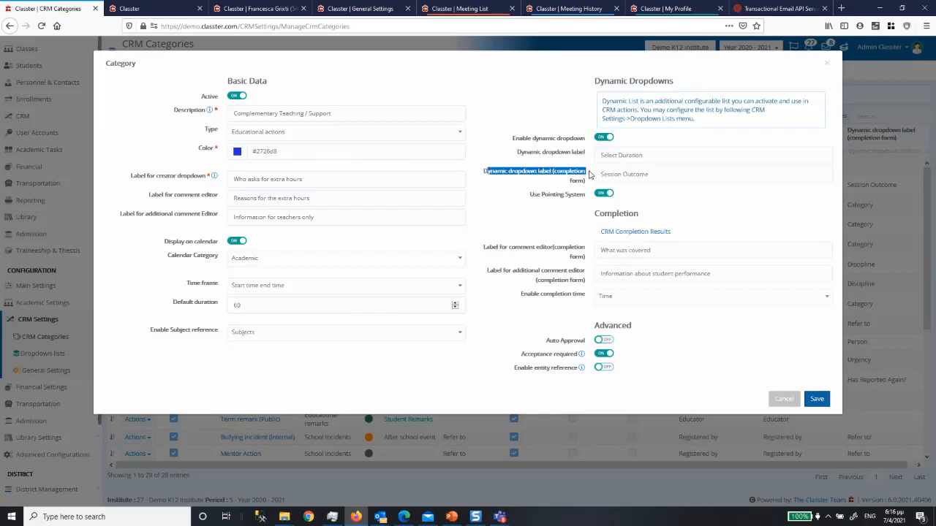
drag(654, 176, 529, 177)
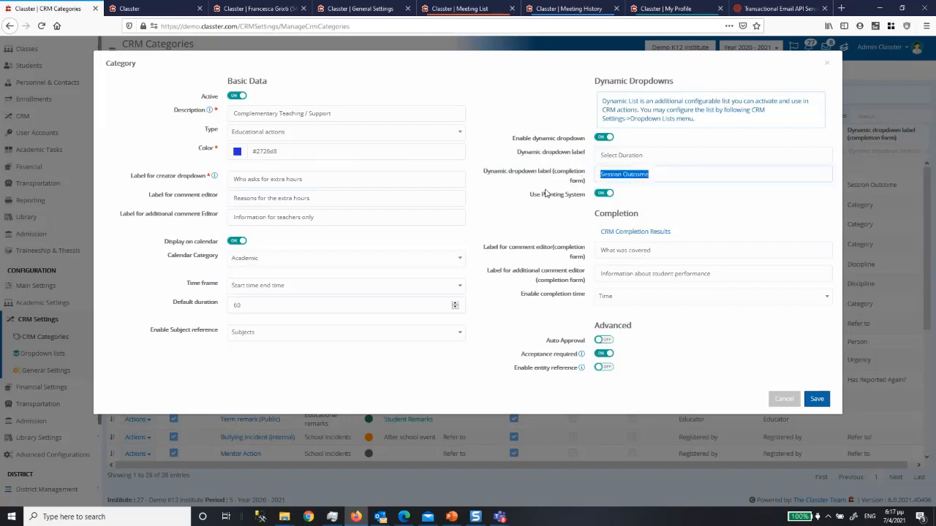
drag(490, 247, 580, 254)
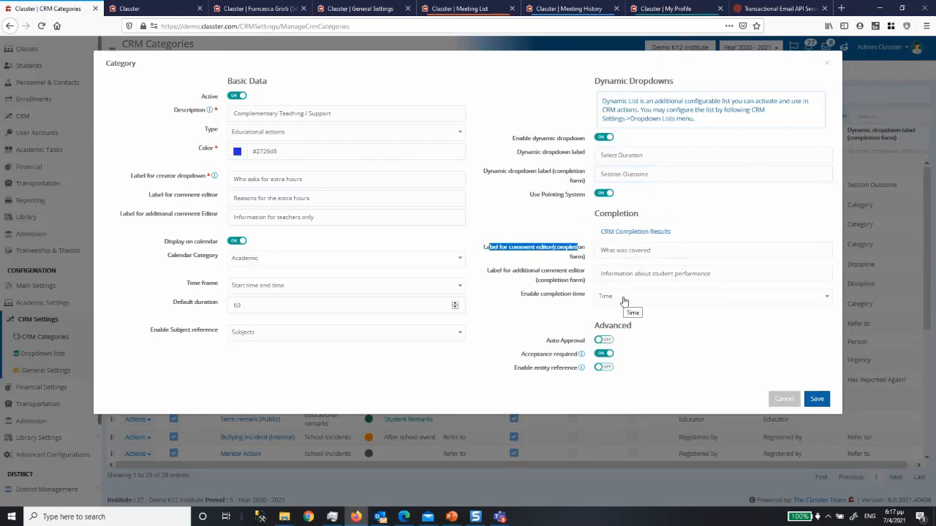
drag(549, 341, 585, 347)
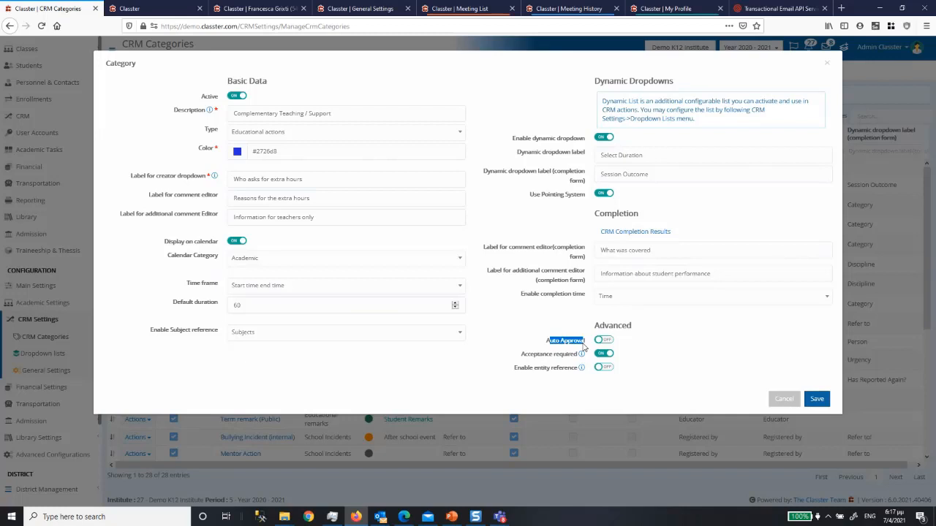
drag(534, 356, 581, 360)
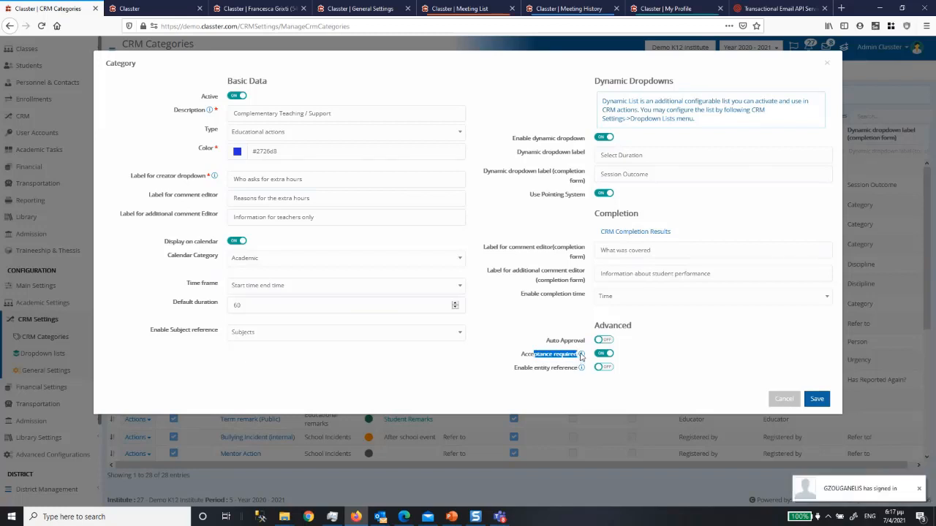
click(558, 373)
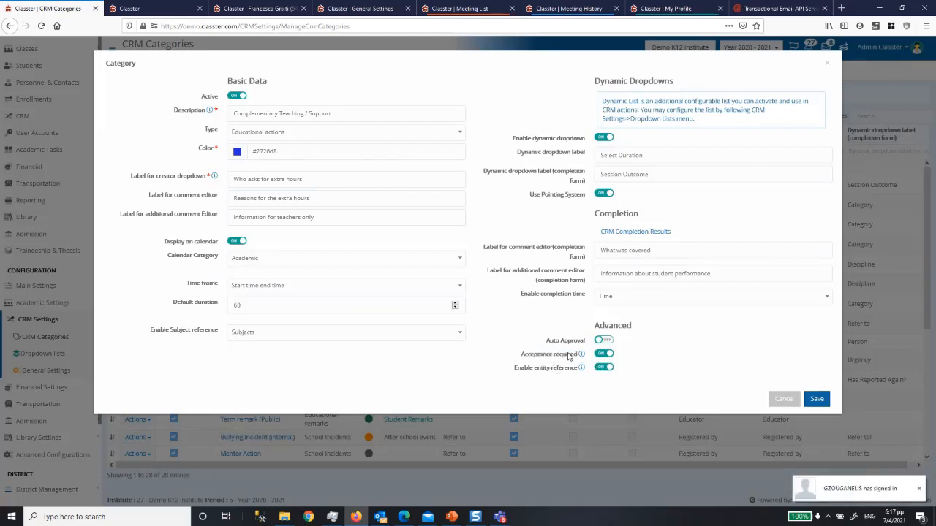
click(603, 368)
drag(513, 368, 574, 370)
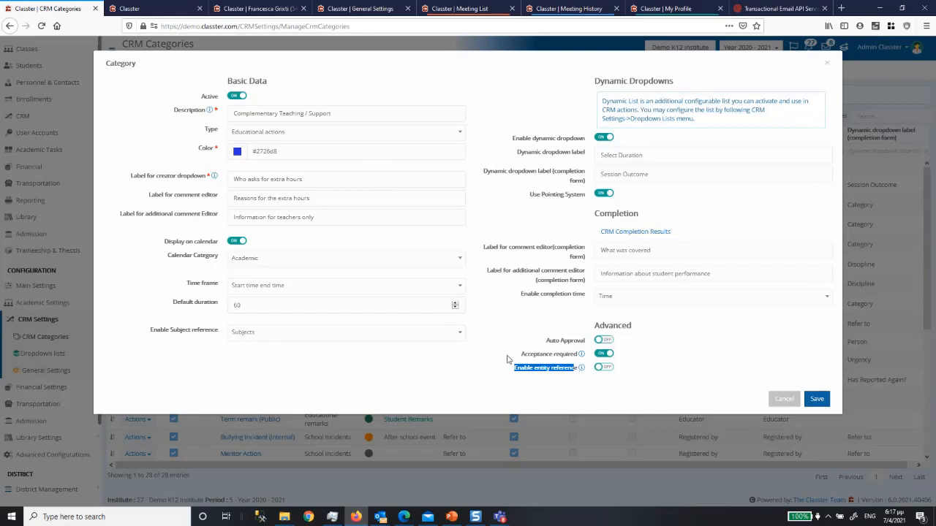
drag(510, 354, 580, 359)
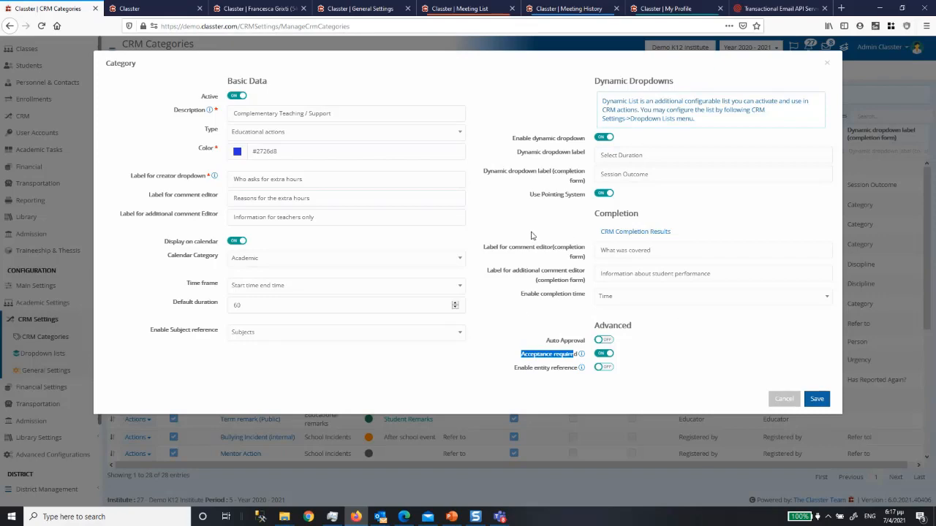
Save the Complementary Teaching / Support category and close the blank category form.
click(817, 400)
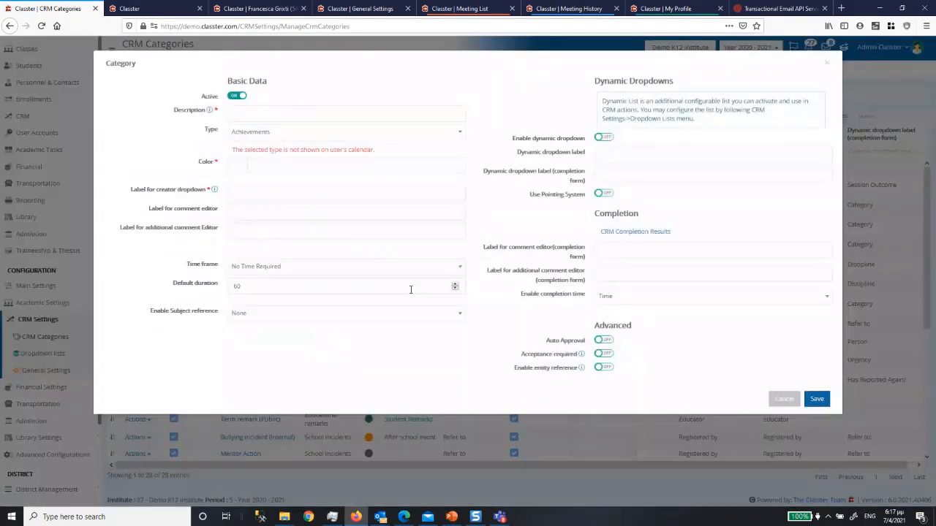
click(784, 399)
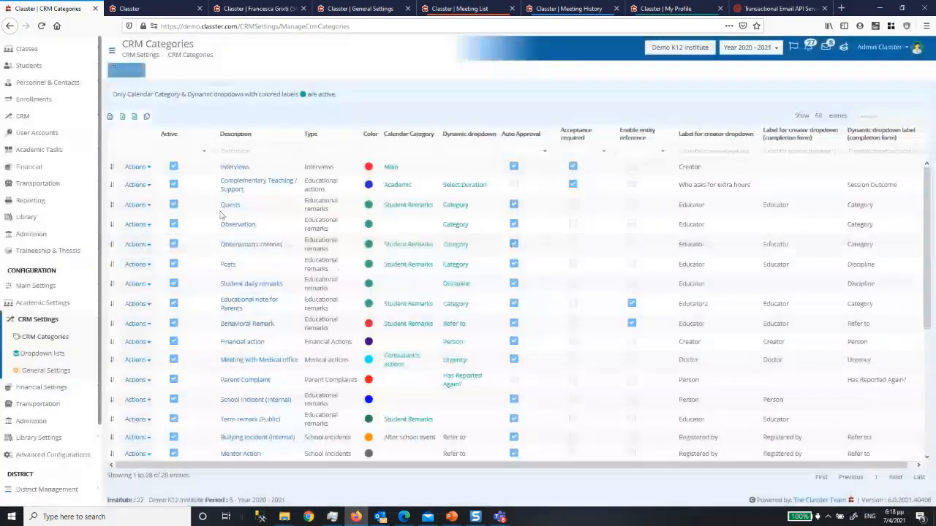
Examine the security rights of the Complementary Teaching / Support category, from the initiating person type to the additional comment rights, and cancel.
click(139, 185)
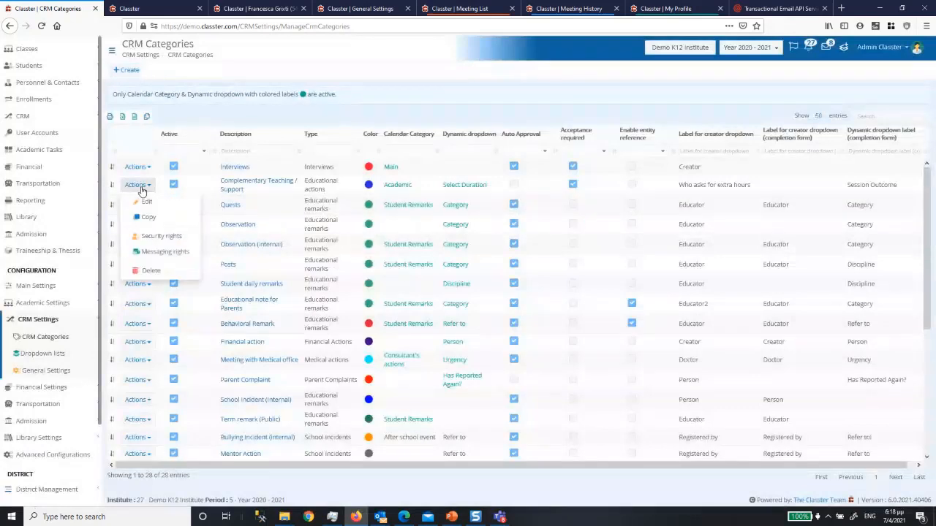
click(153, 237)
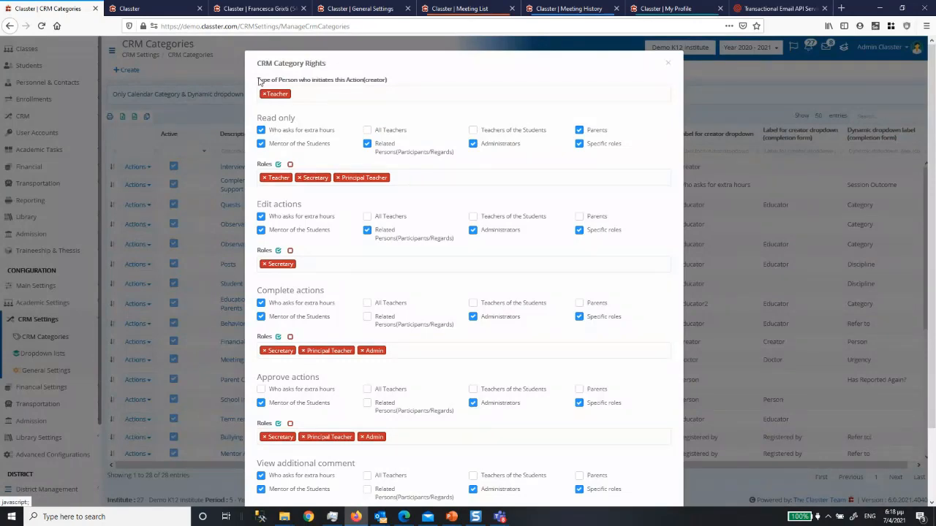
drag(256, 81, 393, 81)
click(397, 90)
click(399, 90)
drag(253, 124, 296, 120)
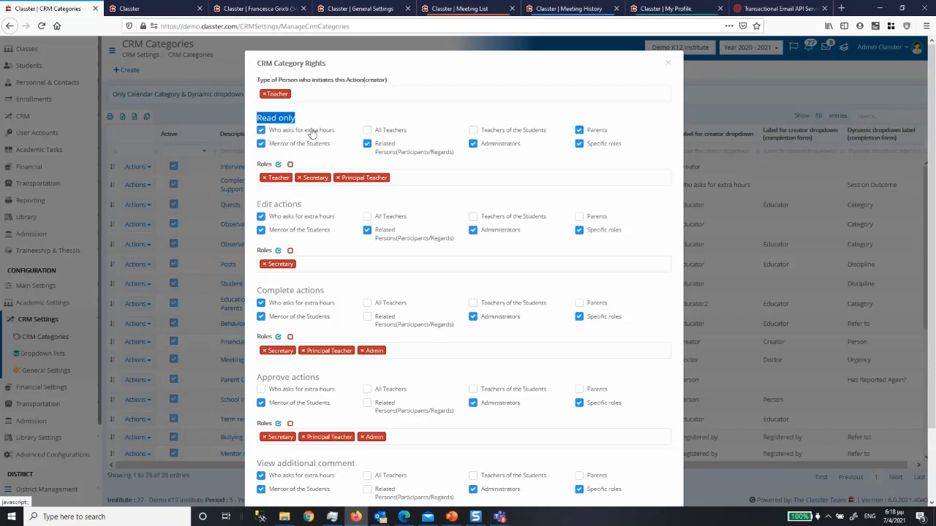
drag(341, 132, 268, 131)
scroll(612, 372, down, 2)
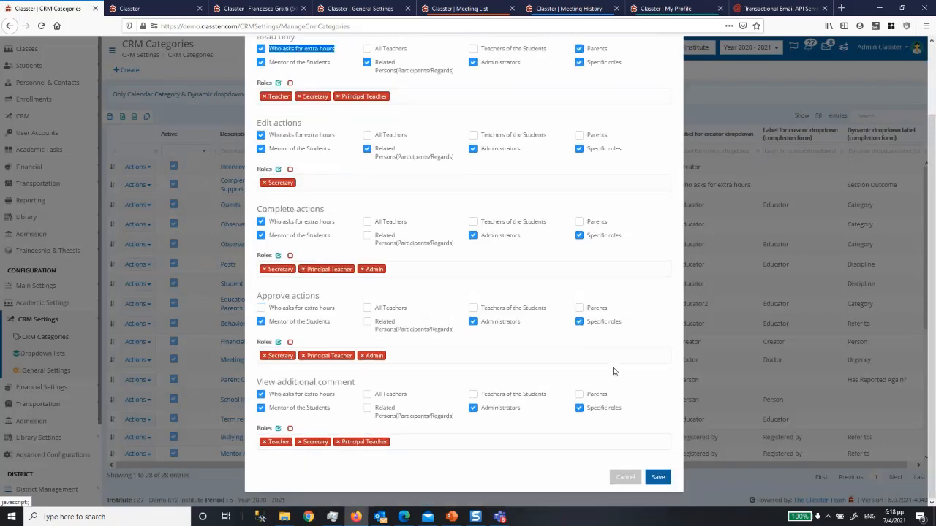
click(620, 477)
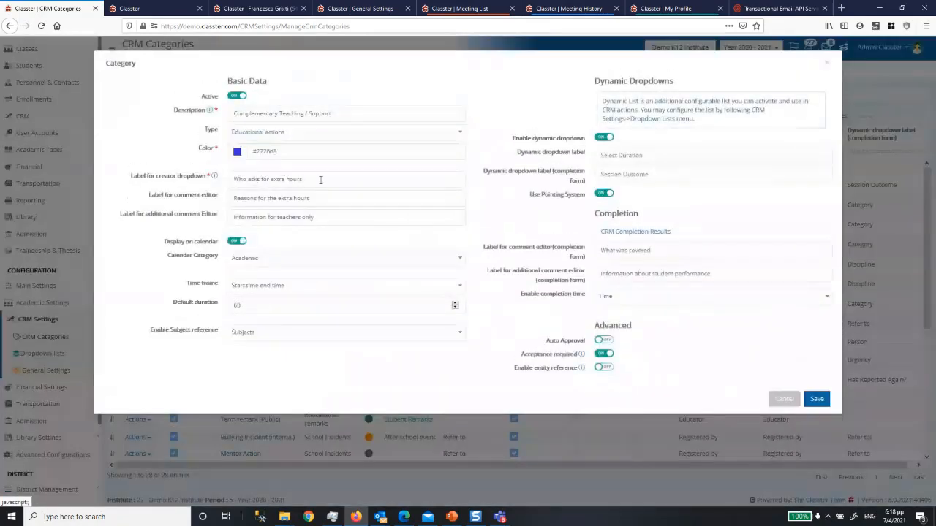
Change the category's creator dropdown label to "Who asks for extra hours!" and save the category.
click(320, 180)
text(!)
click(816, 398)
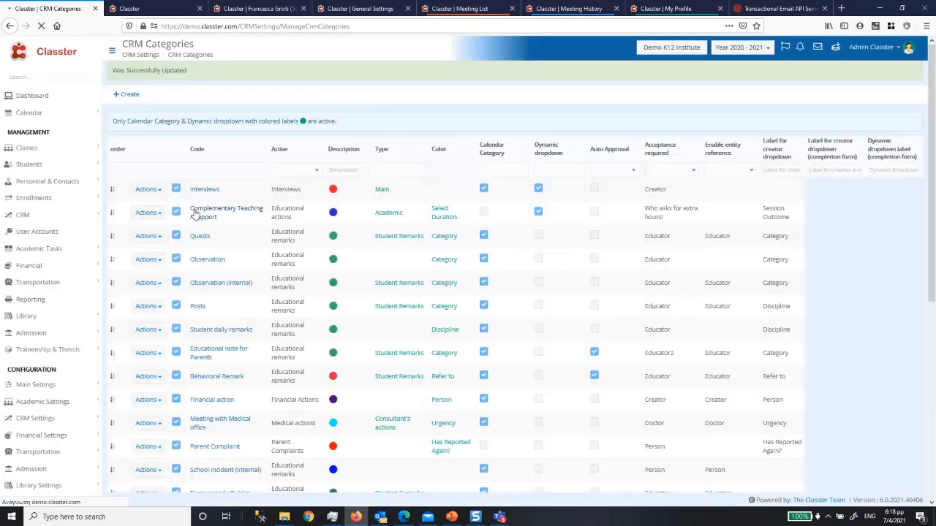
Reopen the Complementary Teaching / Support security rights and check the creator label and the Read only mentor option.
click(138, 209)
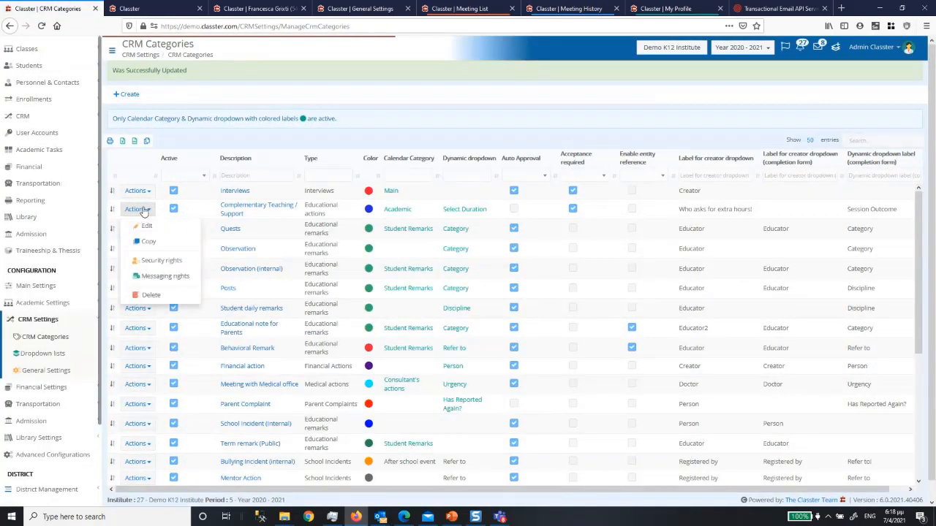
click(157, 261)
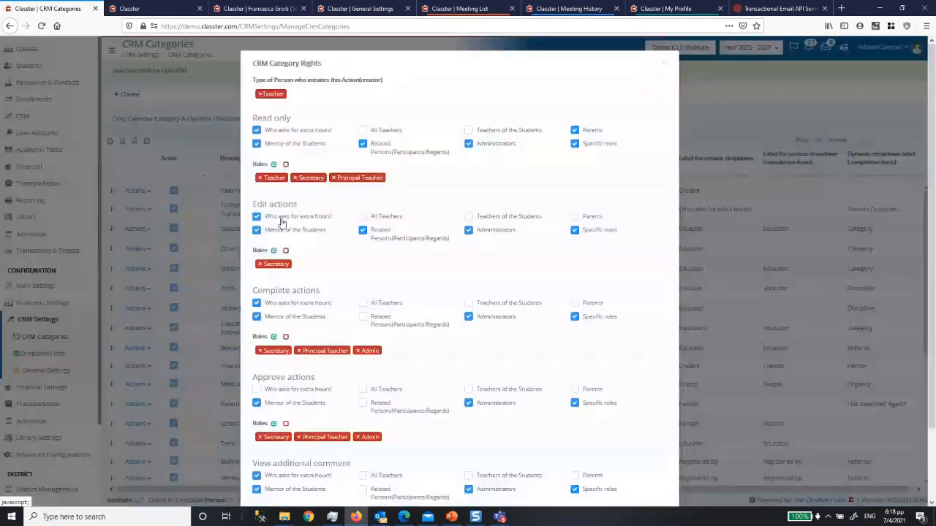
drag(330, 217, 322, 217)
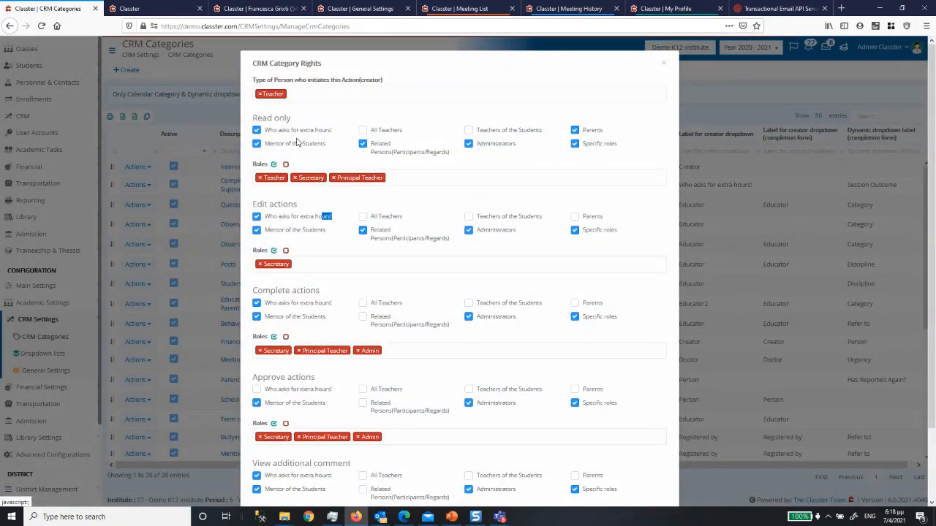
drag(292, 123, 255, 122)
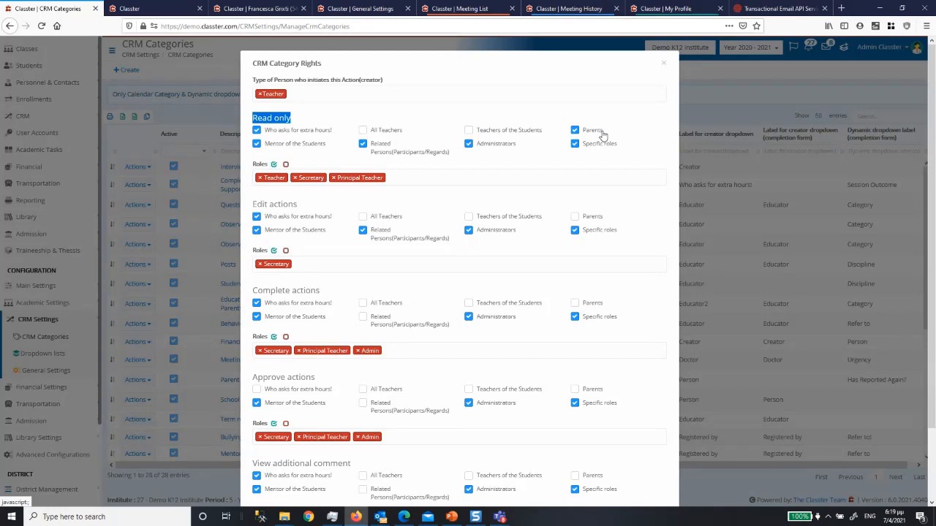
drag(329, 146, 261, 148)
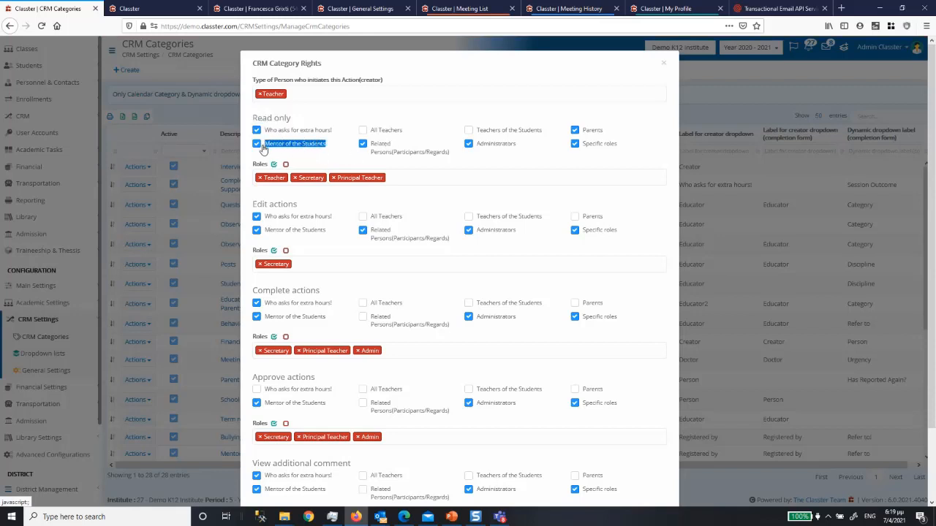
In the second Classter tab, search students for "grix", open the Y6B student's full profile and look at the Mentor field.
click(145, 13)
click(844, 47)
click(770, 205)
text(grix)
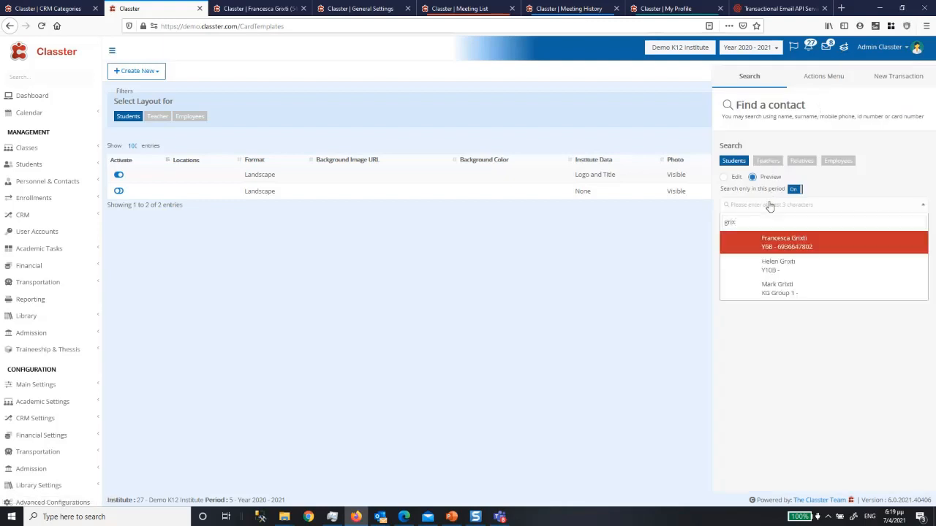
click(800, 248)
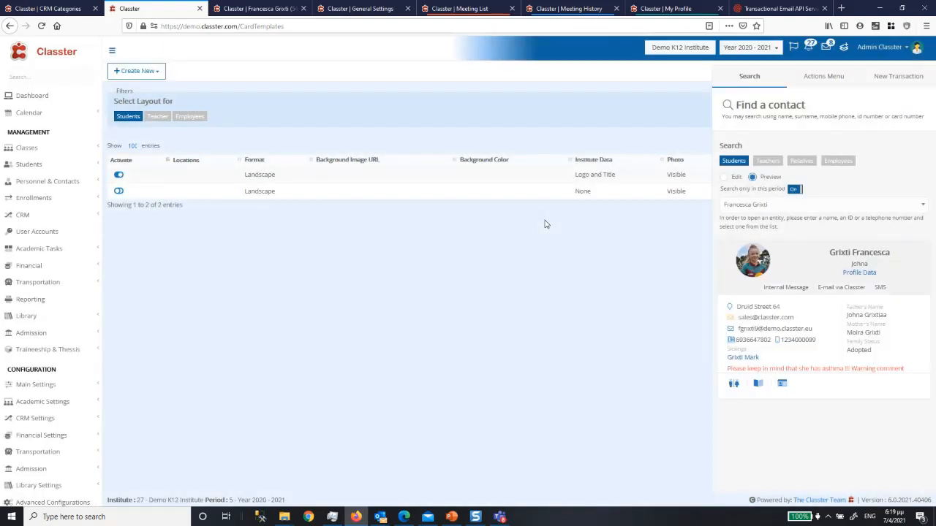
click(856, 272)
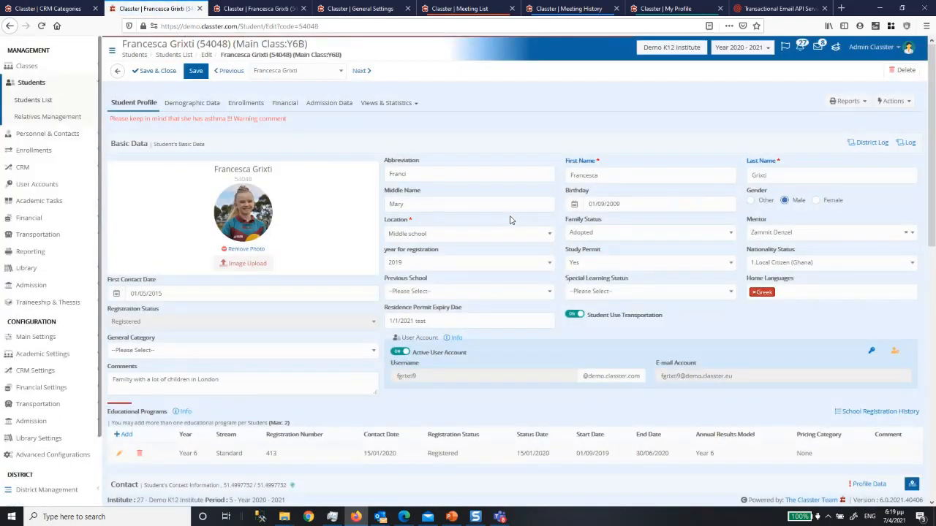
click(809, 240)
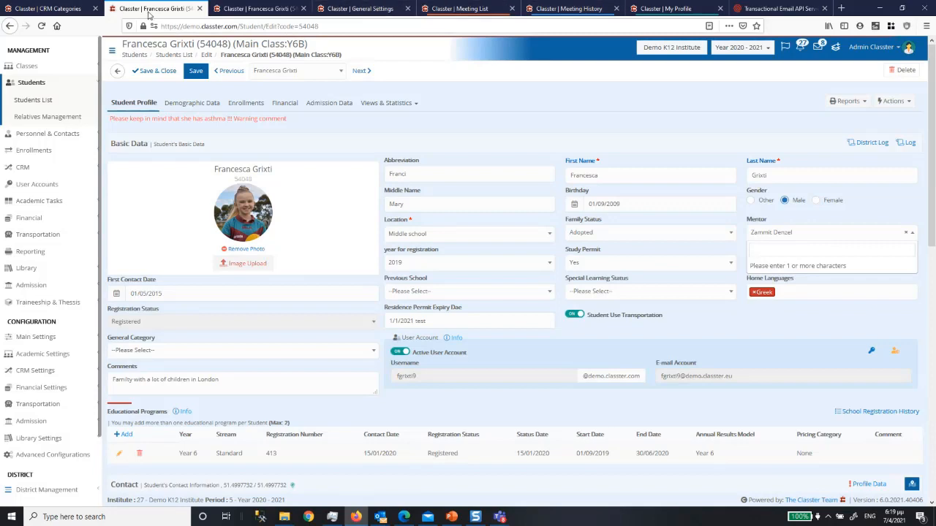
Return to the category's security rights and remove the Teacher role from the Read only roles.
click(40, 9)
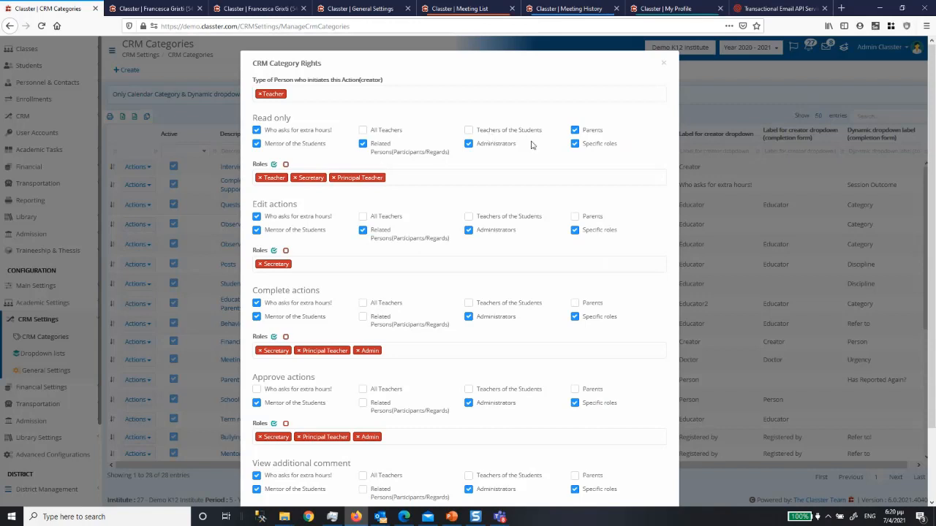
drag(519, 146, 478, 150)
drag(619, 146, 582, 150)
click(415, 180)
click(415, 181)
click(259, 178)
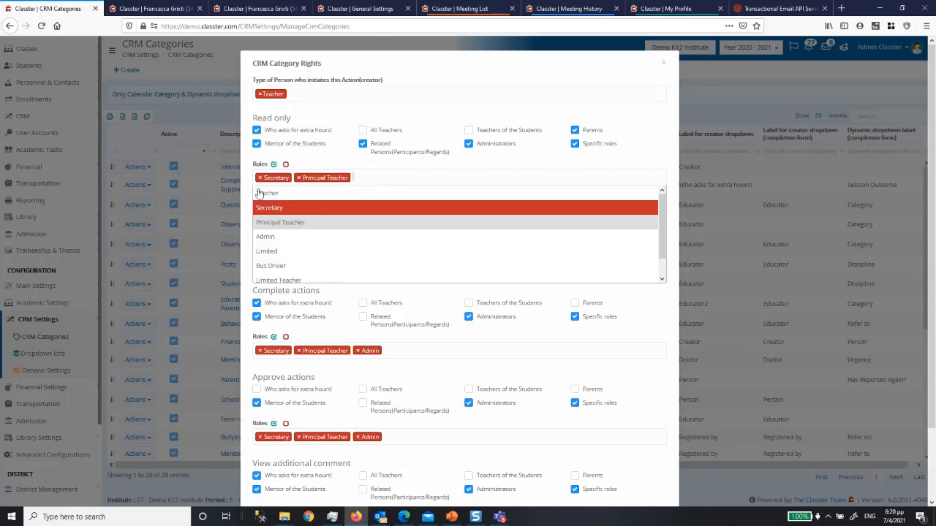
click(361, 168)
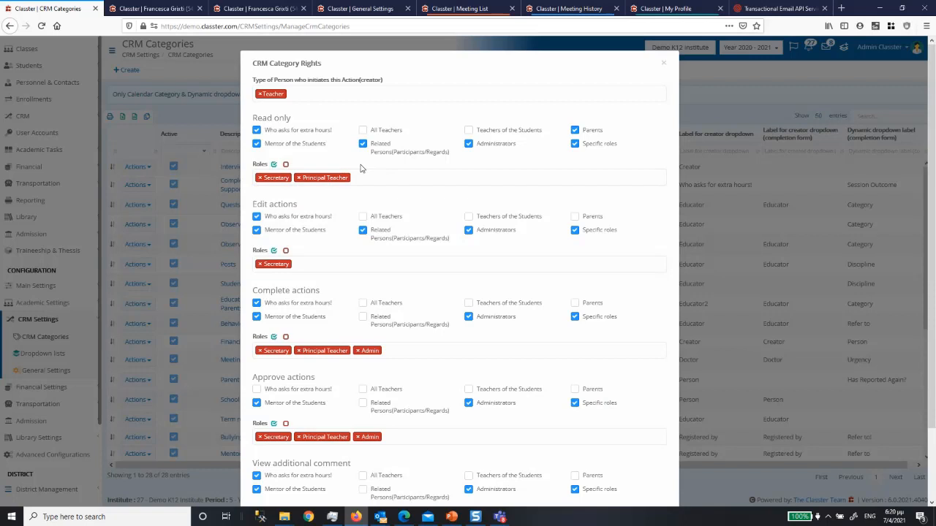
Allow Teachers of the Students to view the additional comment and save the category's security rights.
drag(250, 210, 298, 208)
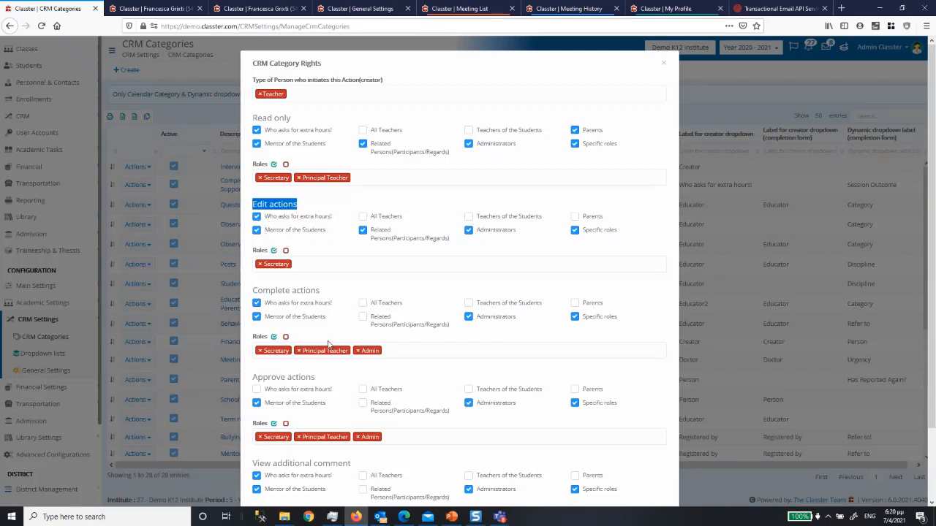
drag(252, 378, 330, 386)
scroll(329, 386, down, 2)
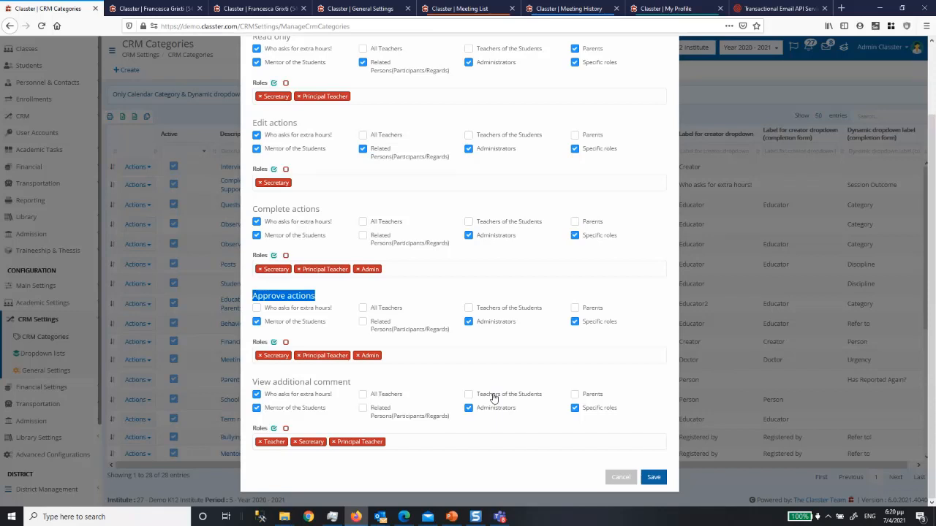
drag(597, 400, 552, 402)
click(469, 394)
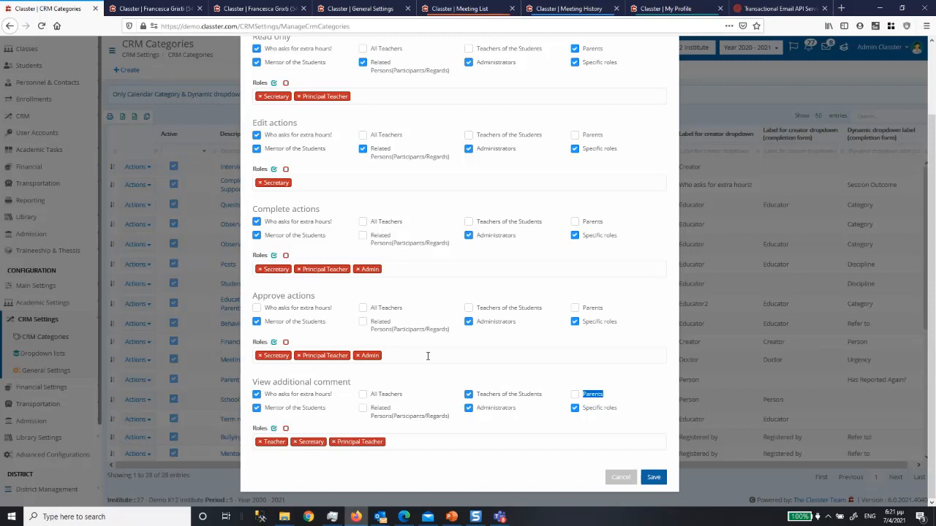
click(653, 477)
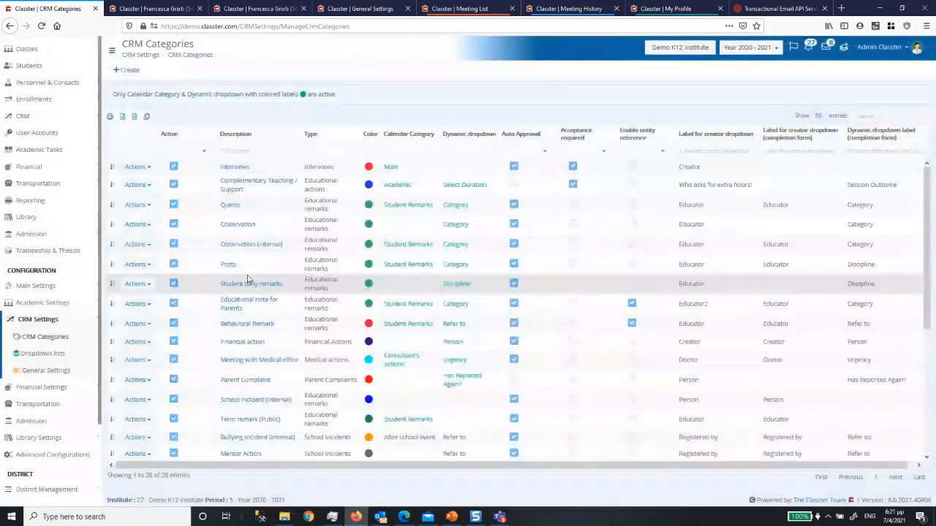
Open the messaging rights of Complementary Teaching / Support and examine the auto-send note and the Creation and Approval recipients and templates.
click(137, 184)
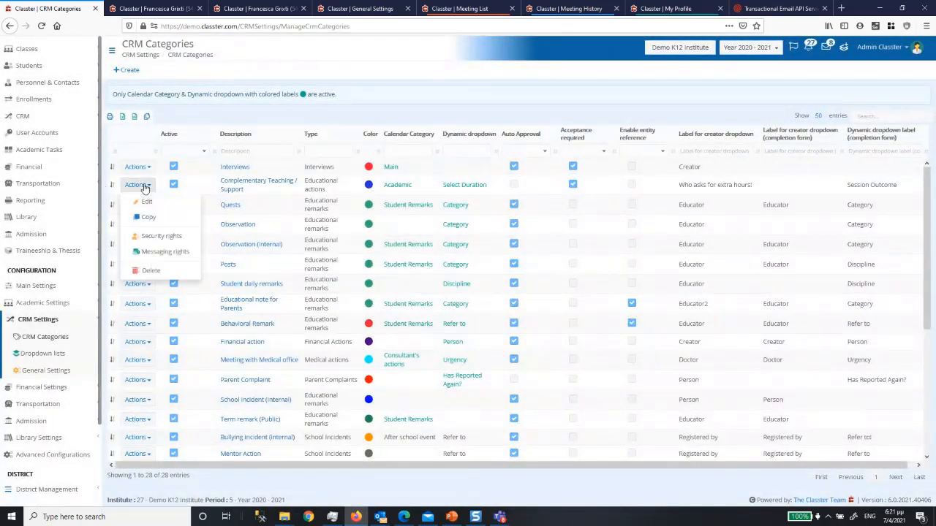
click(149, 253)
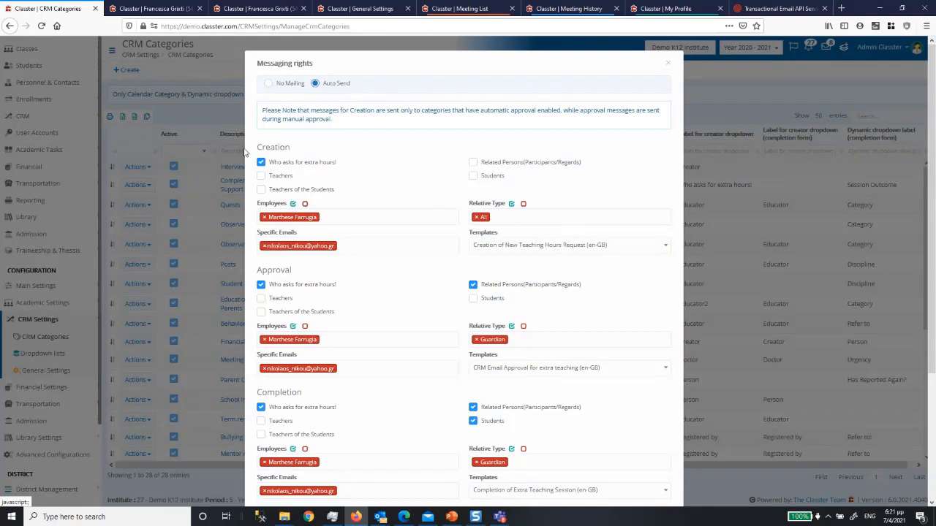
drag(253, 148, 276, 148)
click(343, 141)
drag(336, 122, 259, 113)
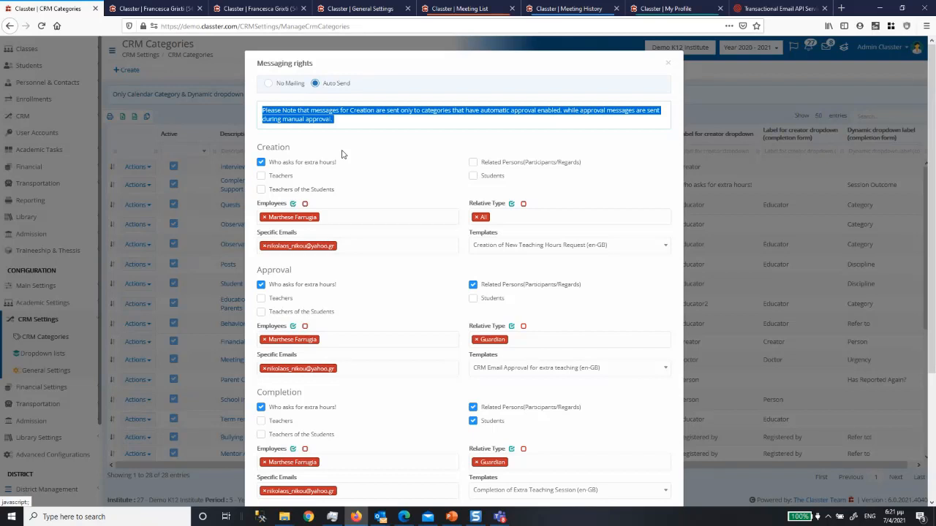
click(342, 154)
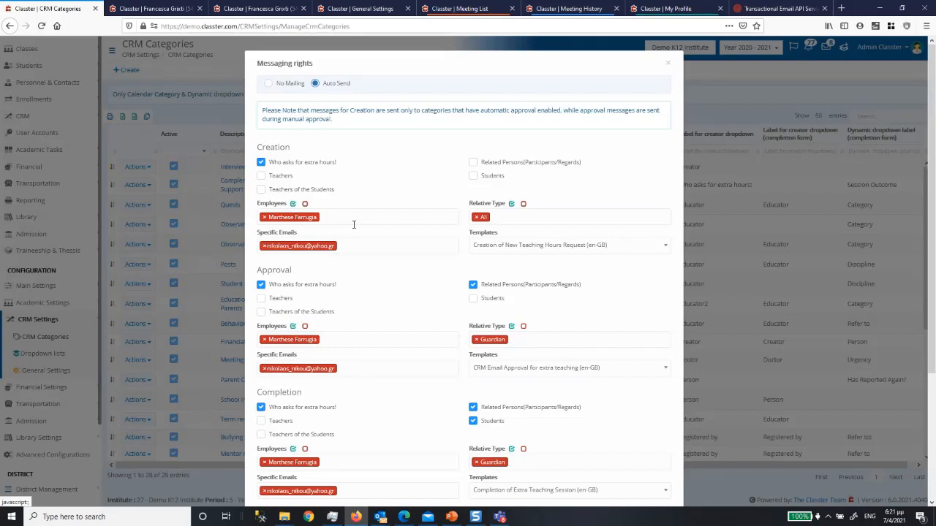
drag(258, 271, 322, 277)
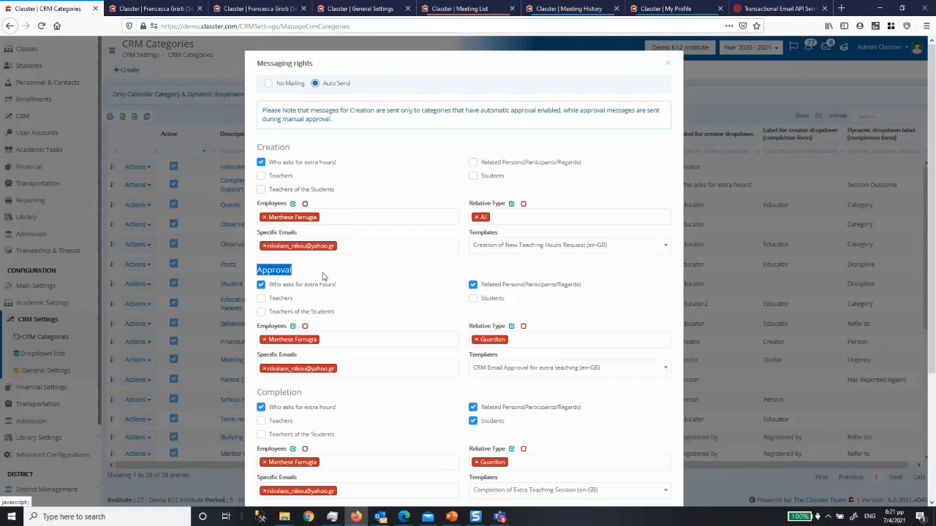
click(557, 375)
click(557, 374)
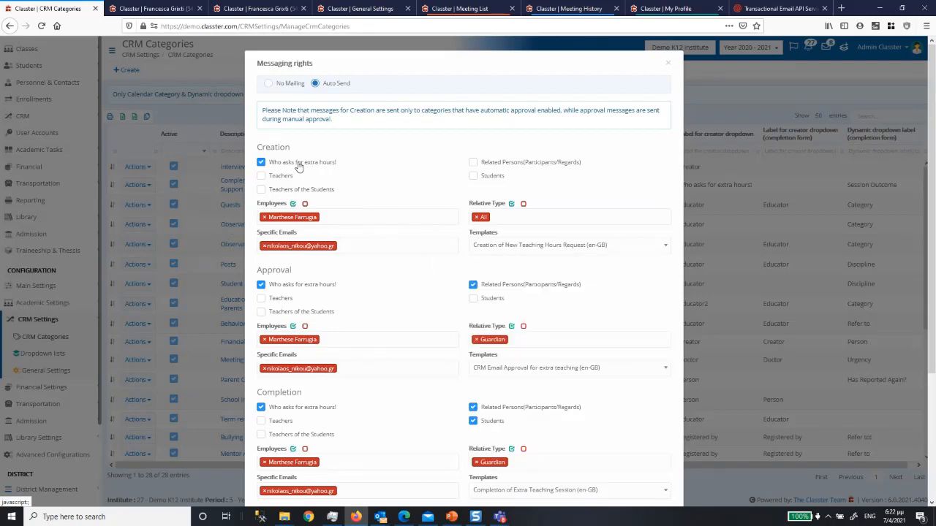
Try switching the creator and Students recipients of Creation messages, restore them, review the Acceptance section and save the messaging rights.
click(261, 163)
click(262, 163)
click(473, 176)
click(473, 176)
scroll(358, 285, down, 4)
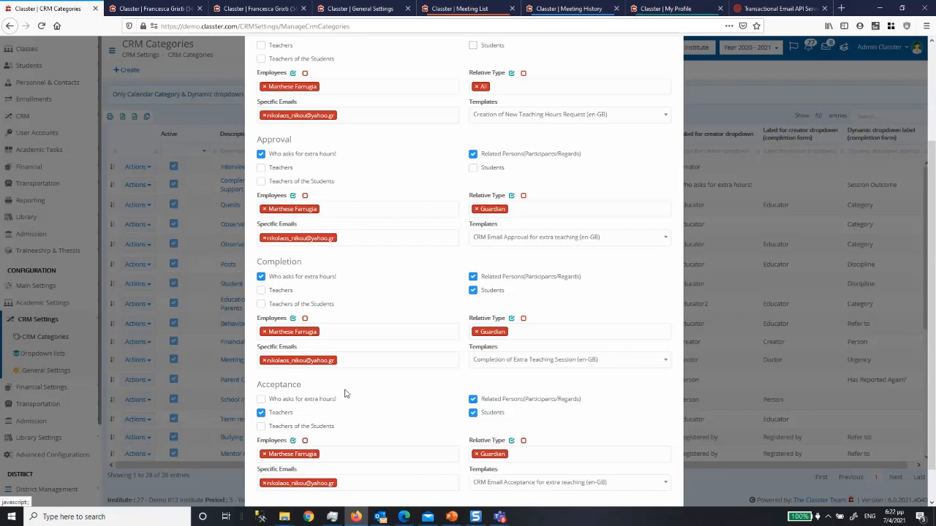
scroll(345, 393, down, 2)
click(662, 482)
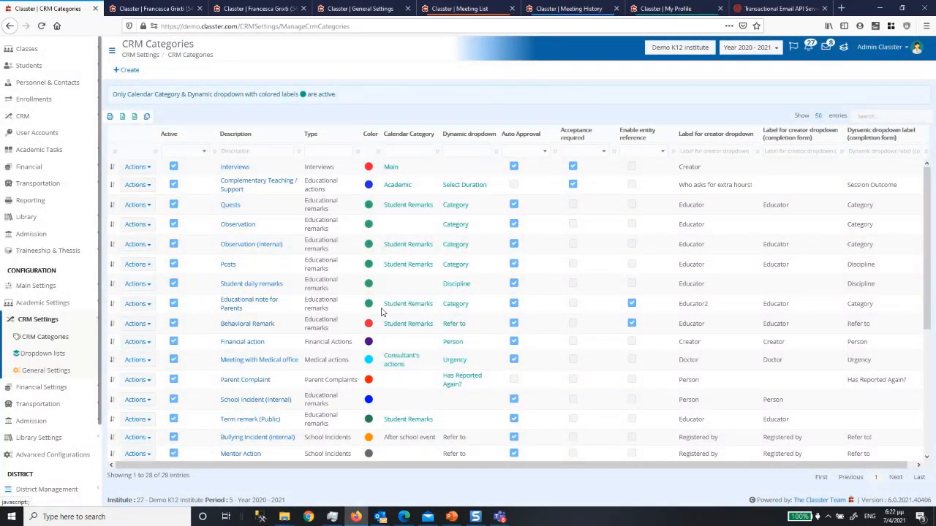
Switch to the teacher's Classter session and start a new Remarks & Actions entry in the Complementary Teaching / Support category.
click(468, 10)
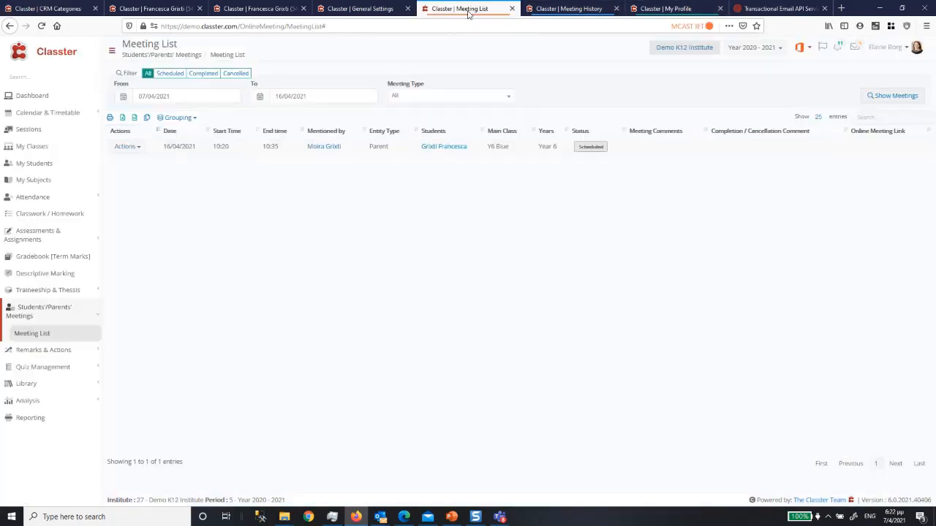
click(27, 98)
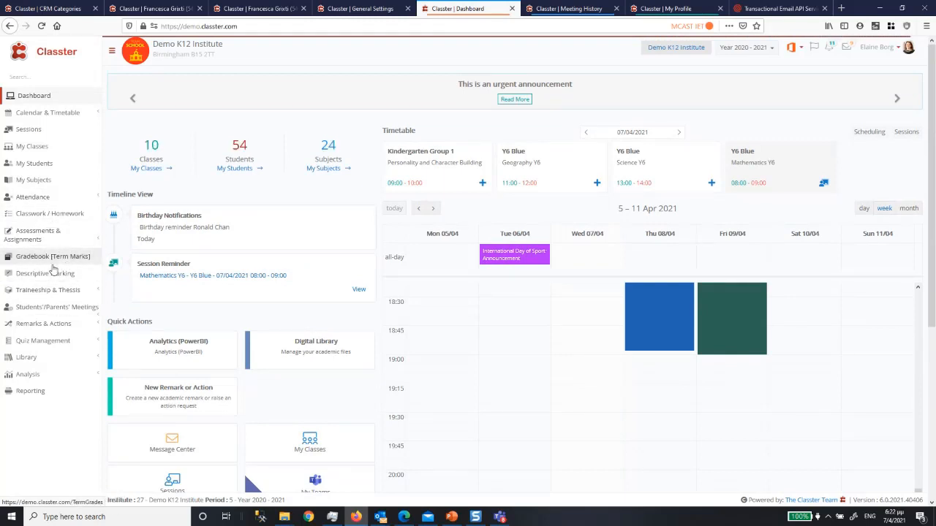
click(45, 323)
click(31, 342)
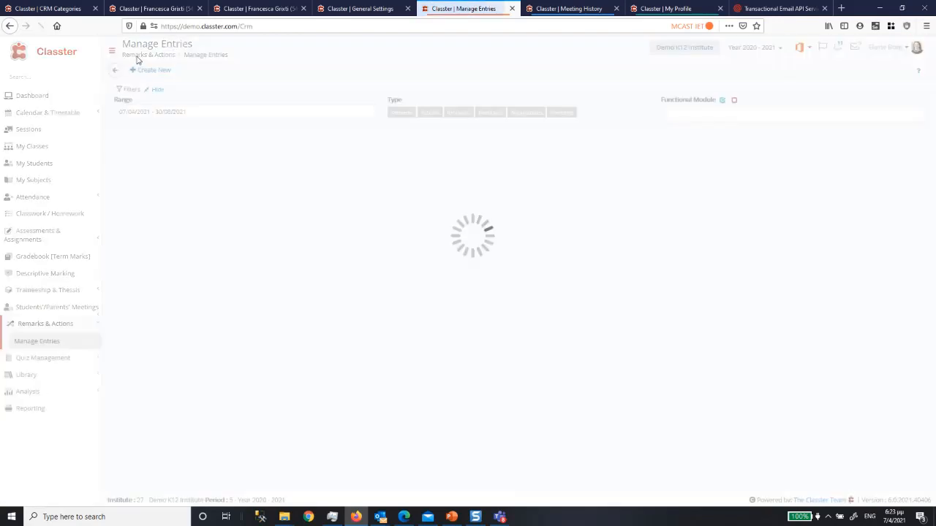
click(151, 76)
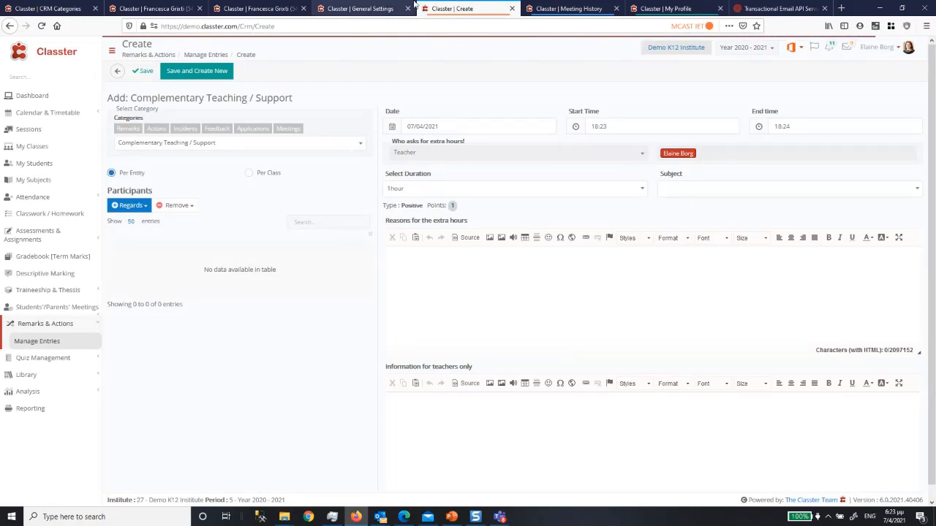
click(183, 25)
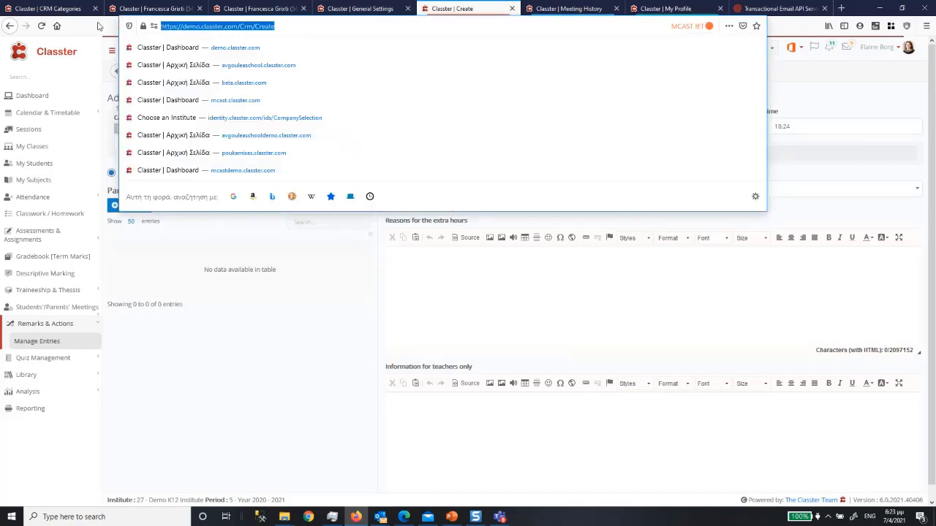
Switch to the administrator's session and open the Custom Menus definitions in the advanced configurations.
click(248, 341)
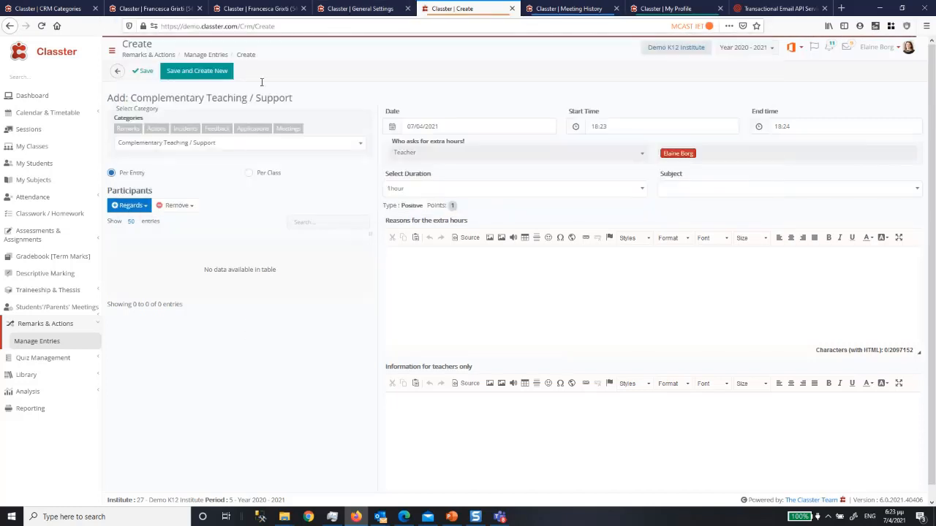
click(297, 27)
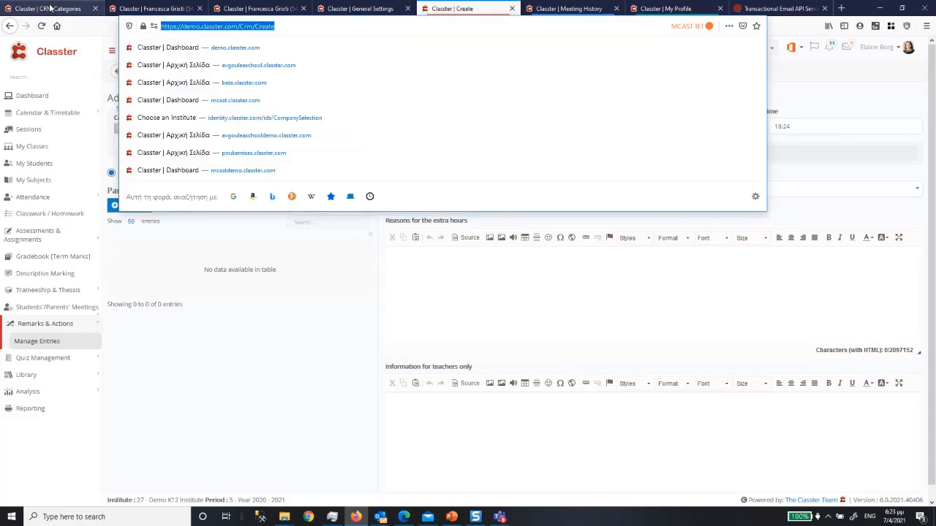
click(50, 8)
click(53, 454)
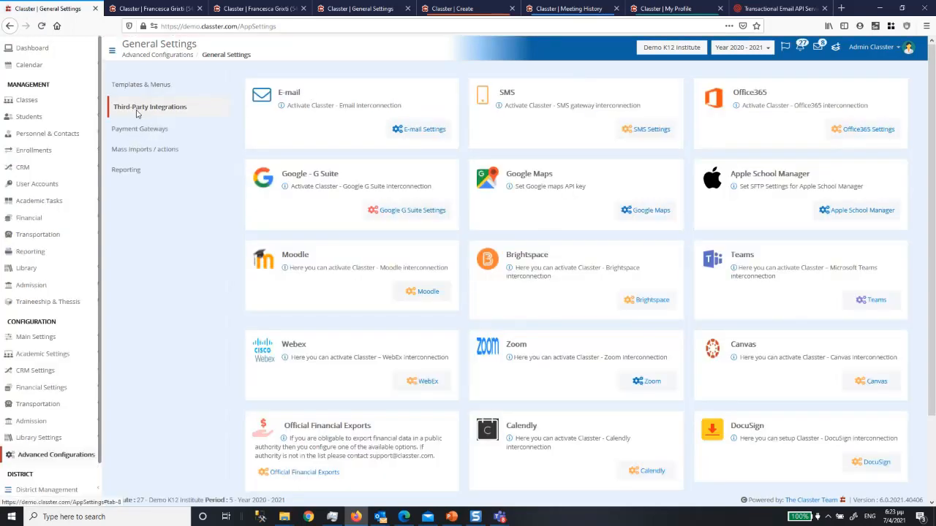
click(137, 86)
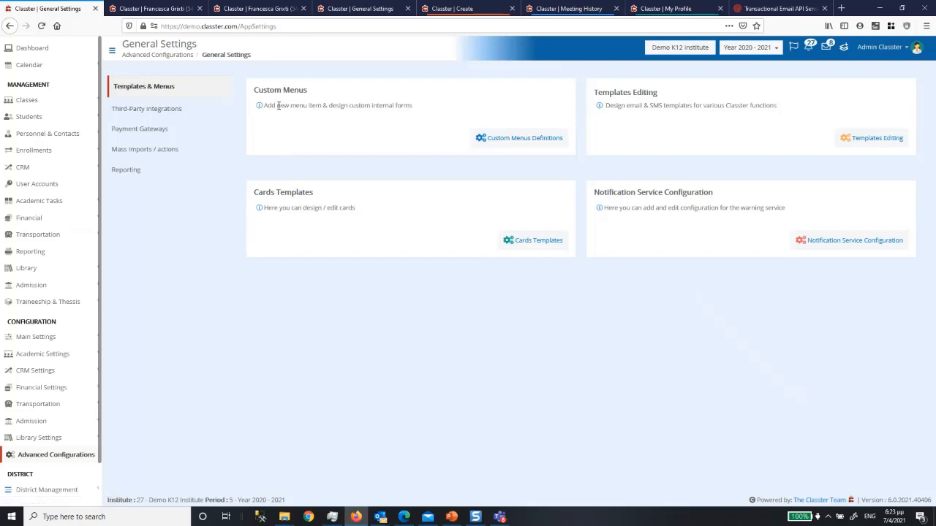
click(539, 138)
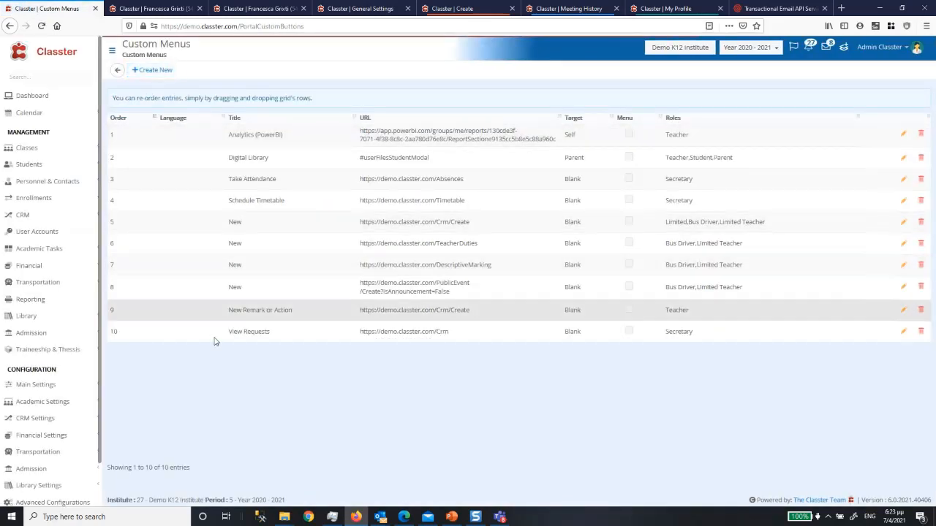
Open the New Remark or Action custom menu for editing and examine its language, title, description, URL and target options.
click(904, 311)
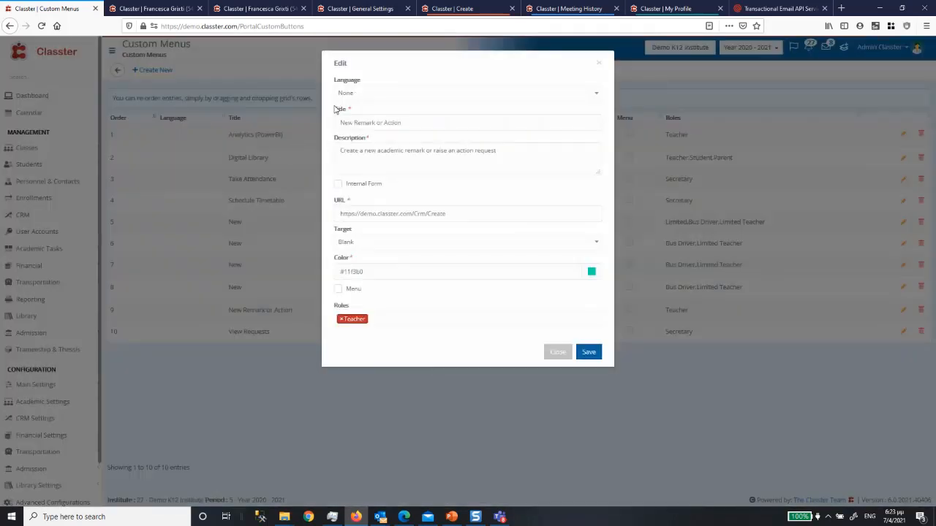
click(360, 93)
click(359, 93)
drag(383, 117, 365, 145)
drag(514, 150, 337, 151)
drag(464, 213, 218, 212)
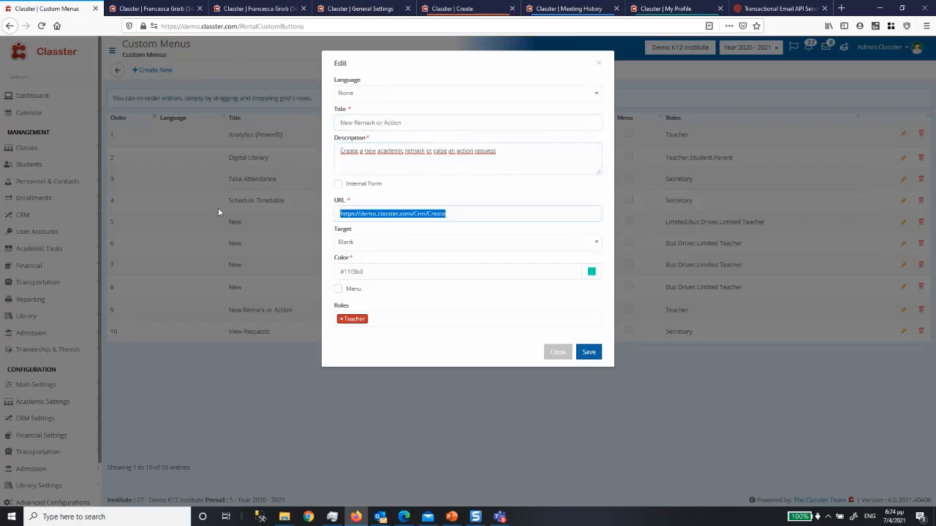
click(360, 244)
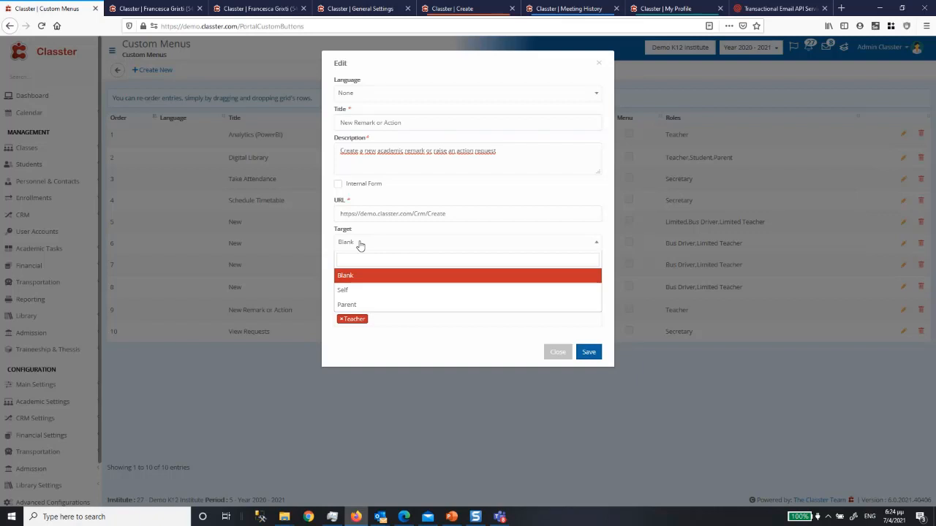
click(359, 245)
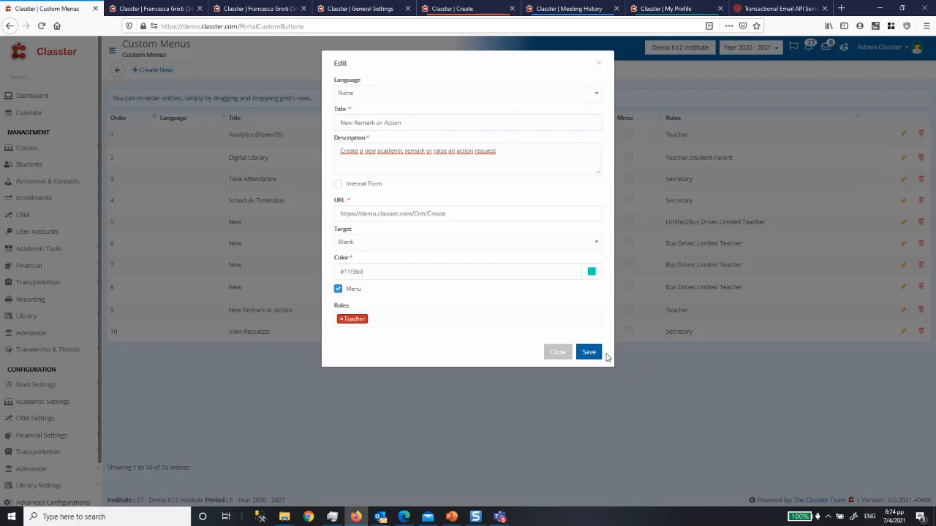
Enable the Menu option for New Remark or Action, review the selectable roles and save the entry.
click(388, 324)
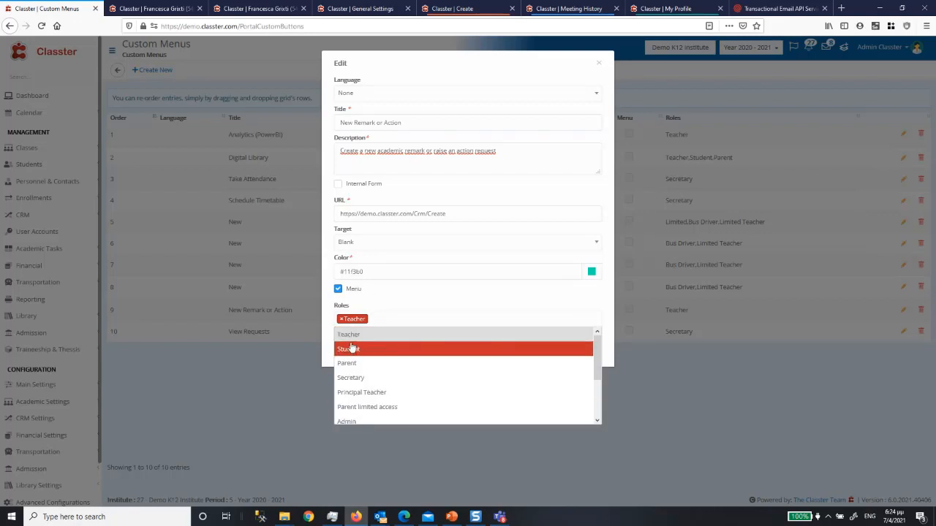
click(379, 301)
click(338, 289)
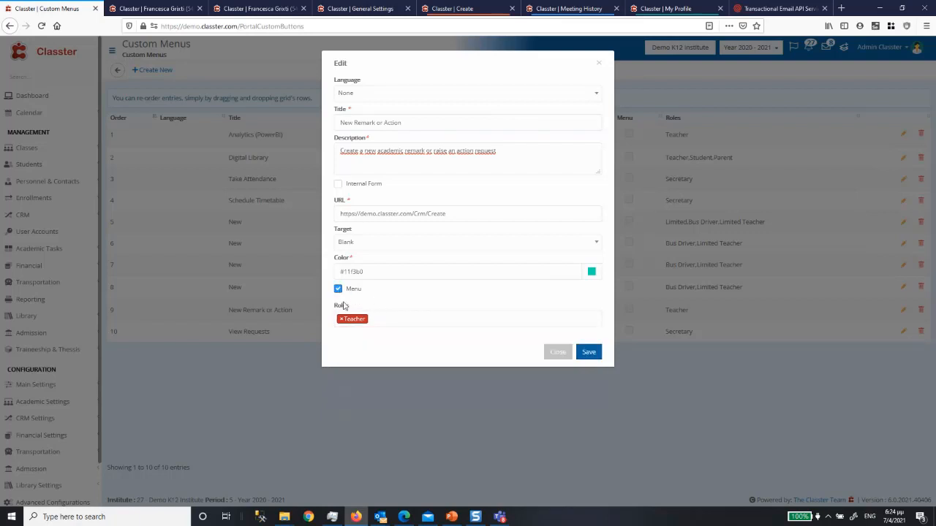
click(591, 353)
Switch to the teacher's session, reload the dashboard and look for the custom entry under the Useful Links.
click(464, 11)
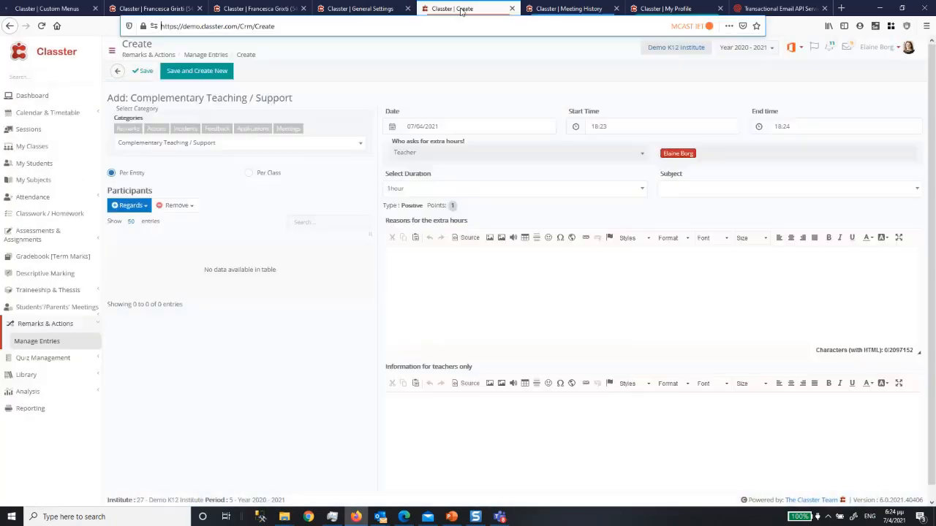
click(37, 96)
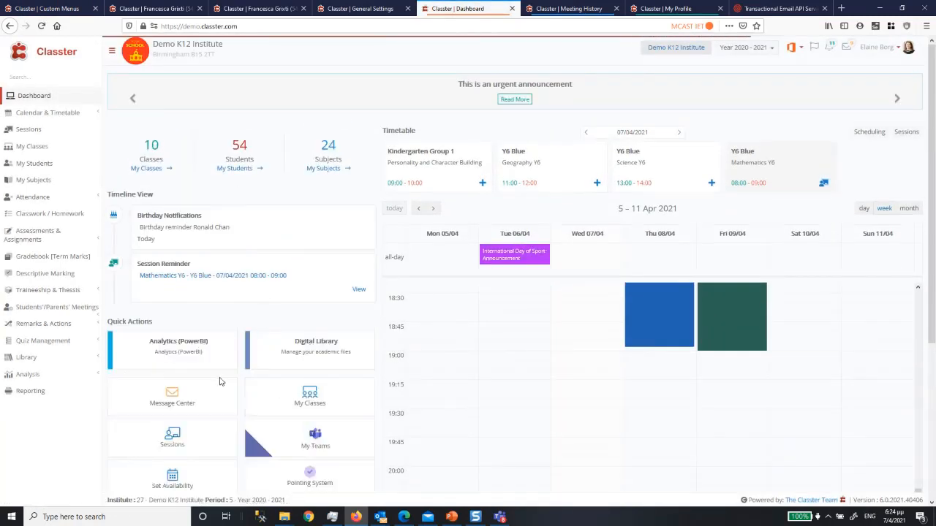
click(749, 47)
click(740, 66)
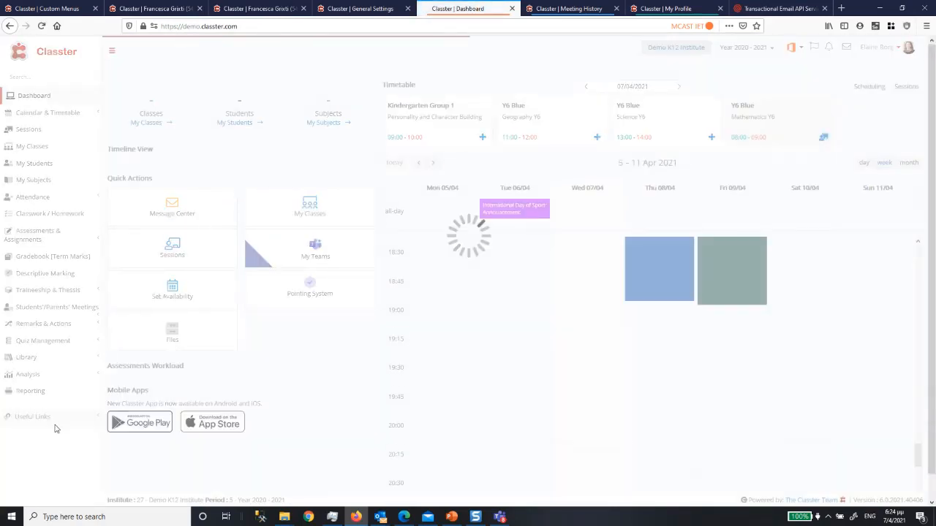
click(67, 417)
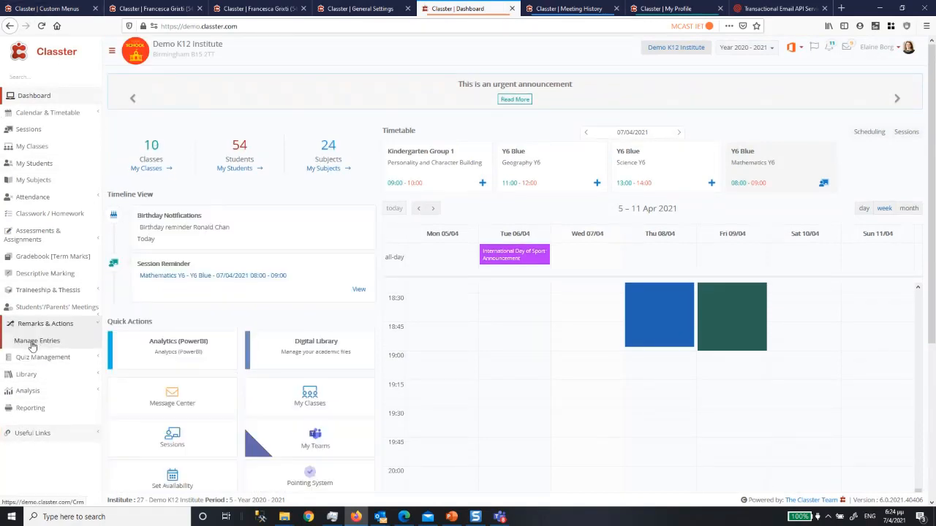
Return to the administrator's custom menus, disable the Menu option for New Remark or Action and save it.
click(49, 8)
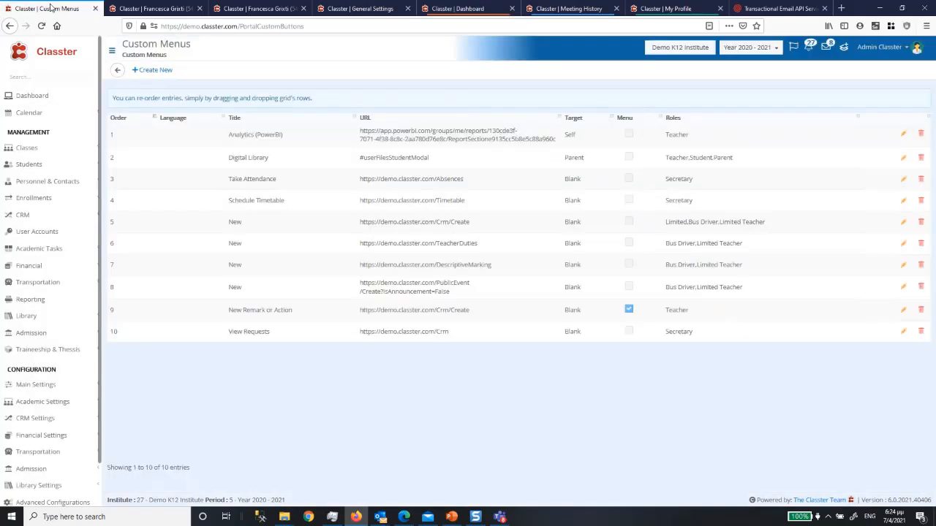
click(903, 310)
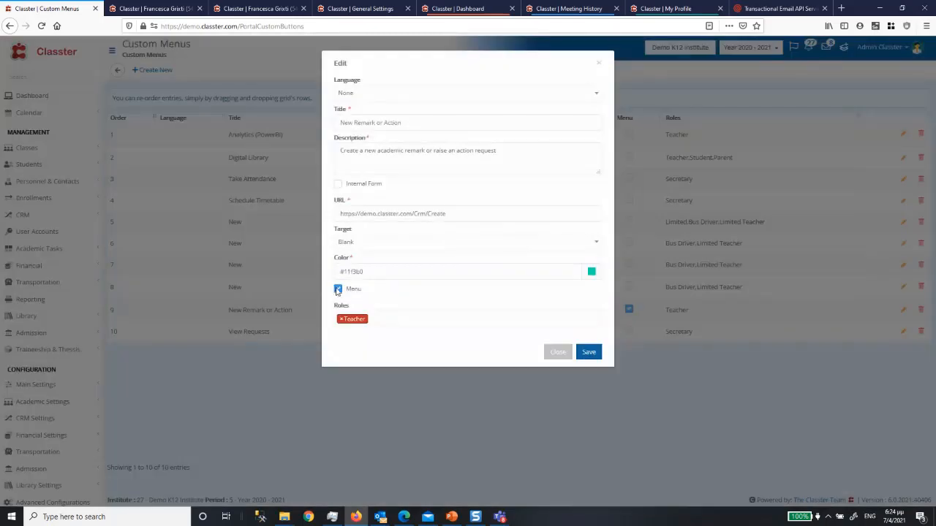
click(339, 287)
click(590, 353)
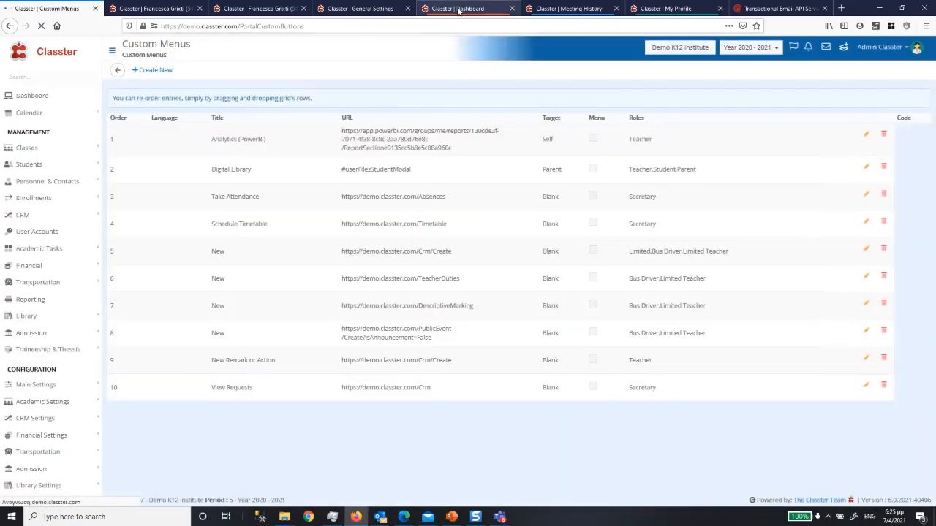
Reload the teacher's dashboard and start an entry from the New Remark or Action quick action.
click(458, 10)
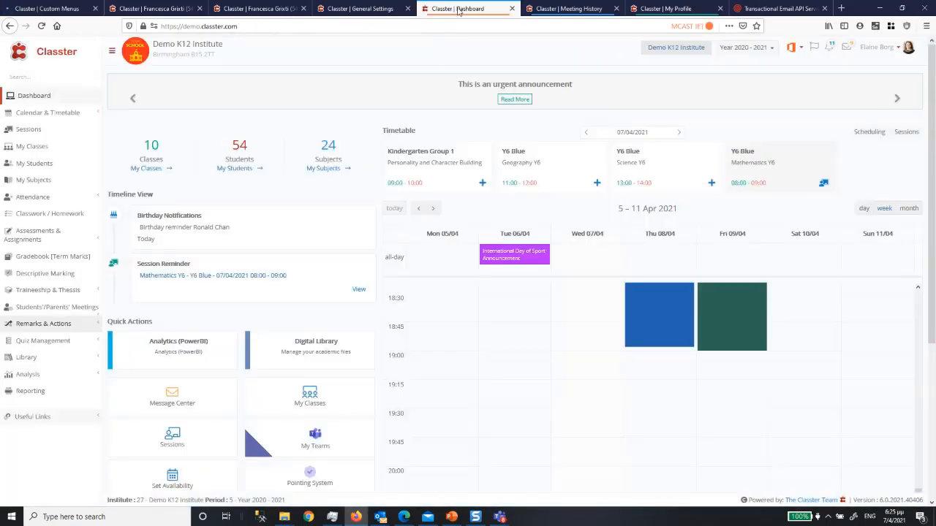
click(361, 7)
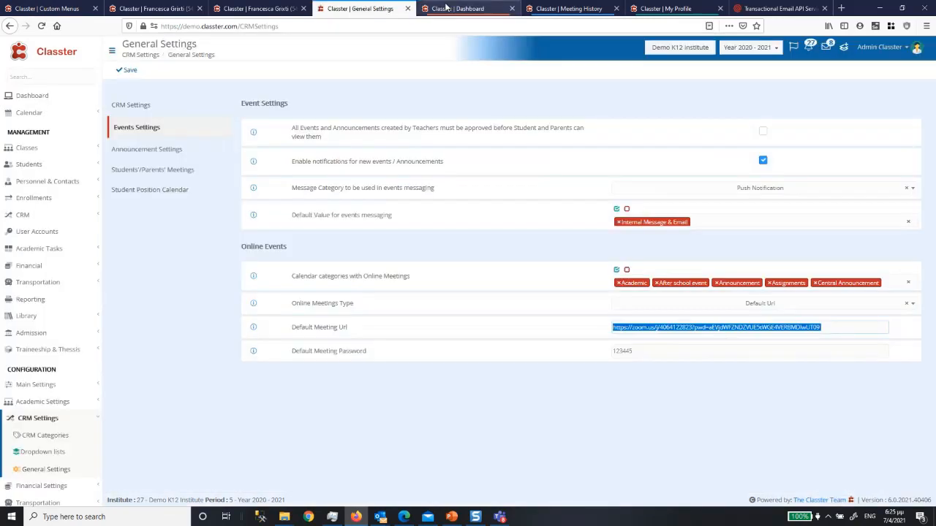
click(449, 8)
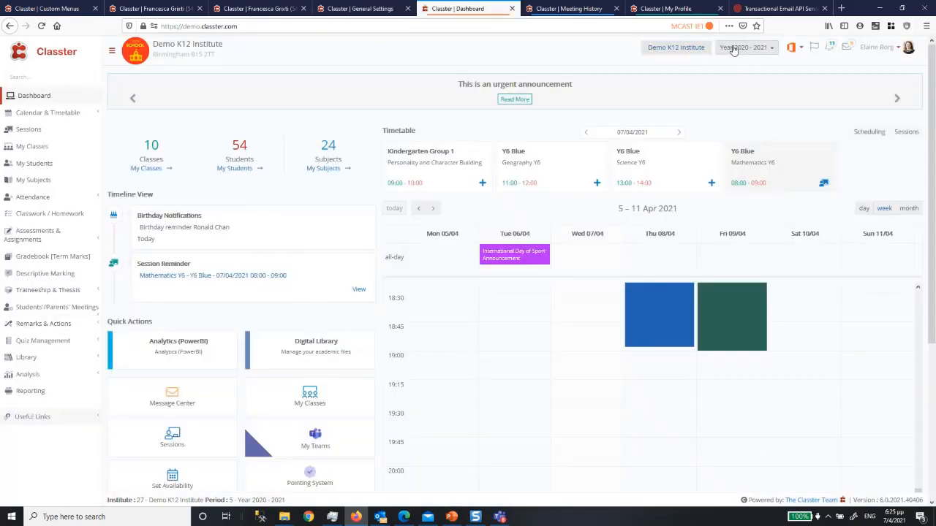
click(234, 170)
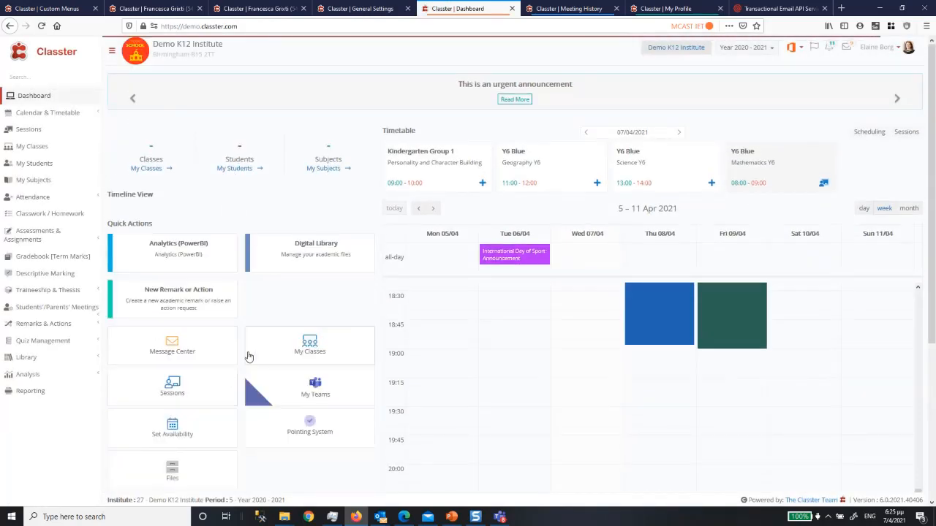
scroll(246, 356, down, 2)
click(170, 329)
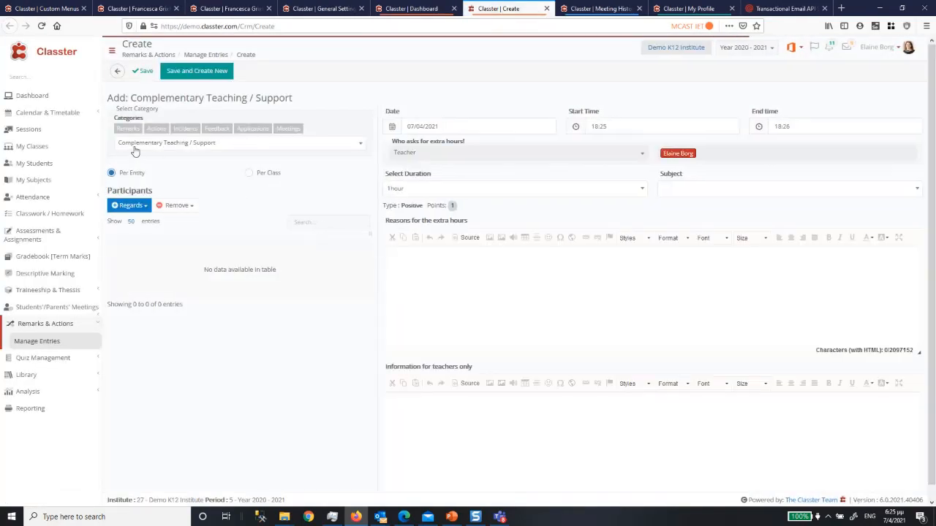
Schedule the Complementary Teaching / Support entry for 12/04/2021 with start time 17:00 and end time 18:00.
click(485, 127)
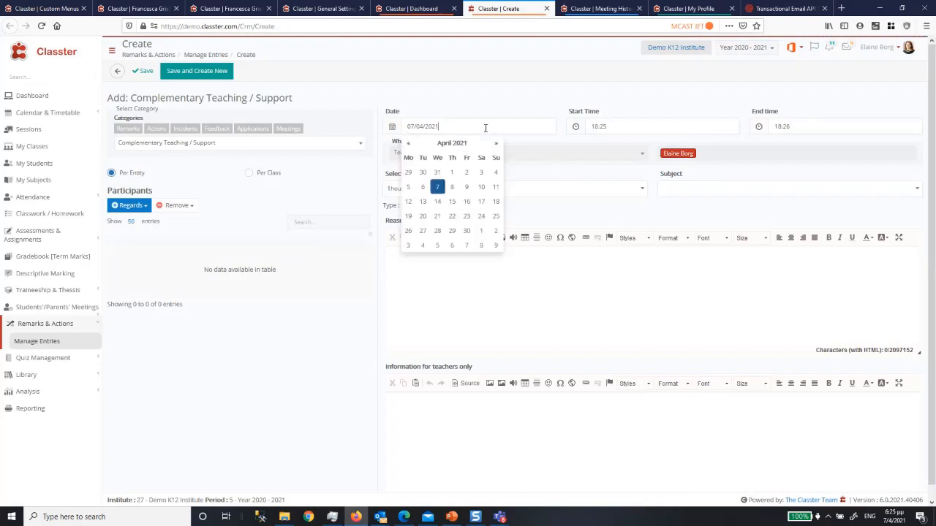
click(408, 202)
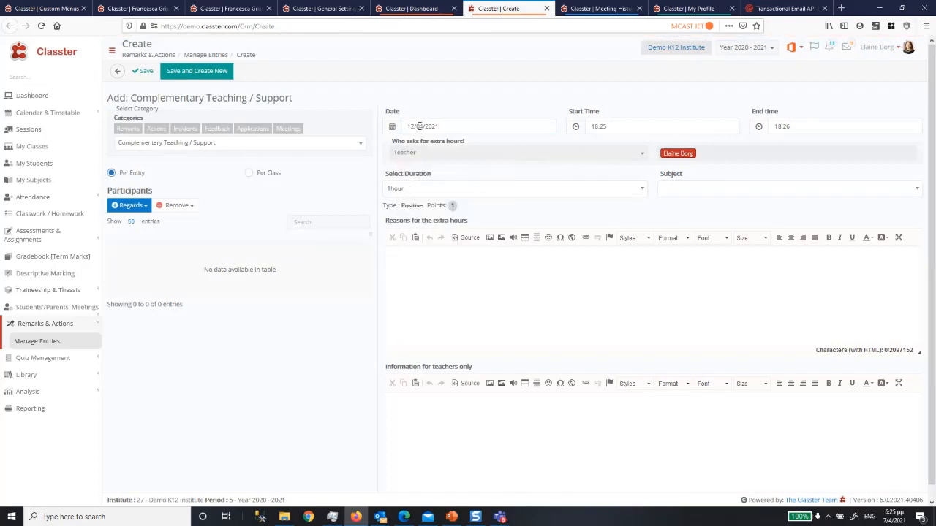
click(632, 127)
click(637, 248)
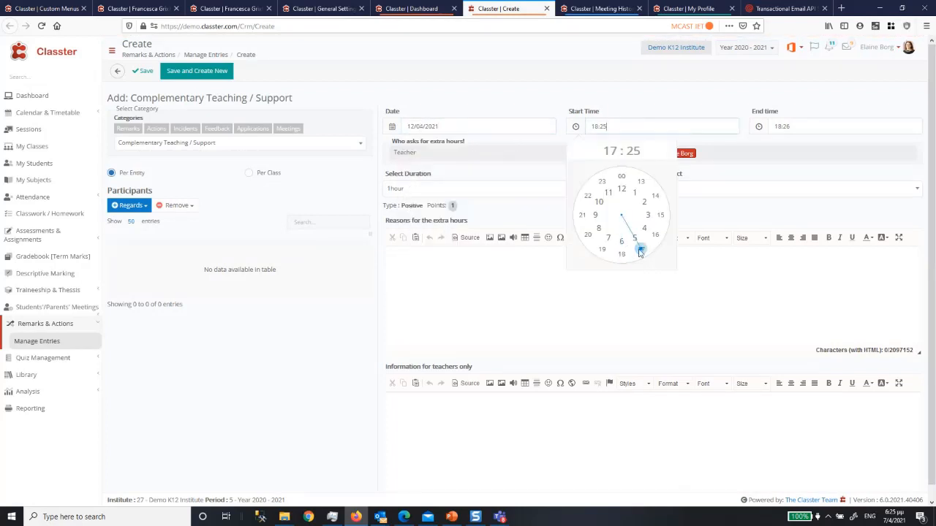
click(621, 177)
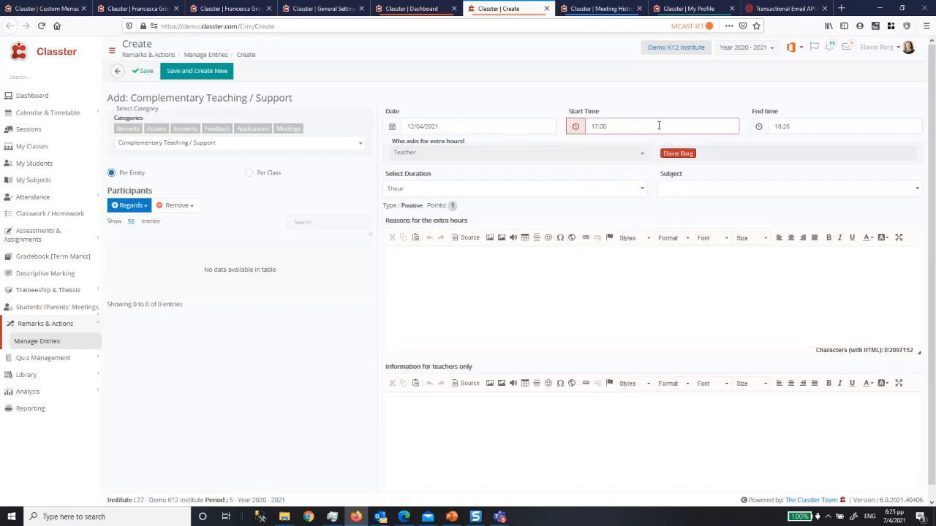
click(822, 126)
click(803, 257)
click(804, 175)
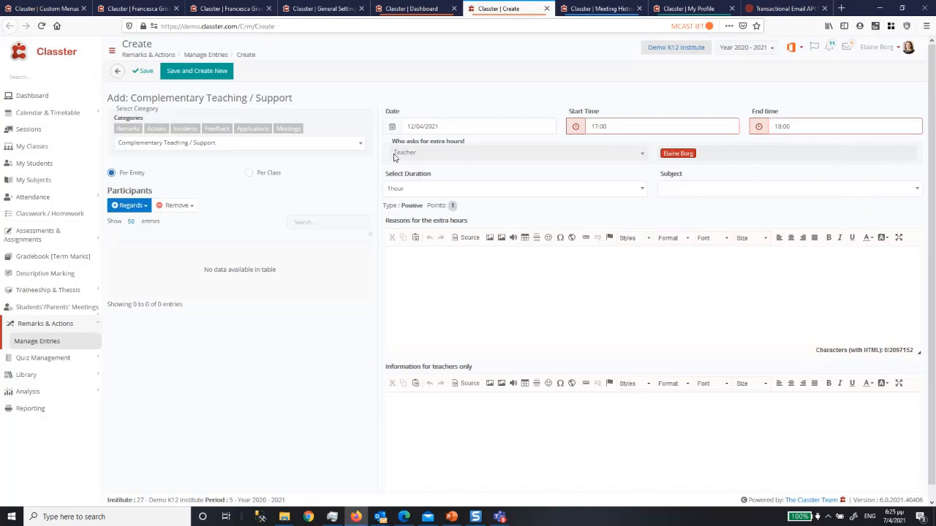
Review the requester and duration fields and set the subject to Art & Design Y6 (Year 6 - Standard).
drag(392, 141, 471, 143)
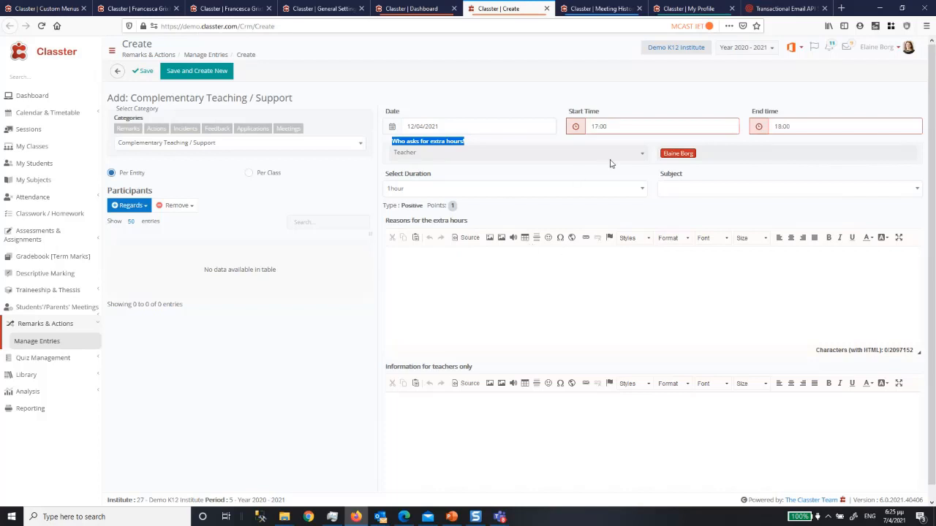
click(507, 190)
click(508, 190)
click(670, 190)
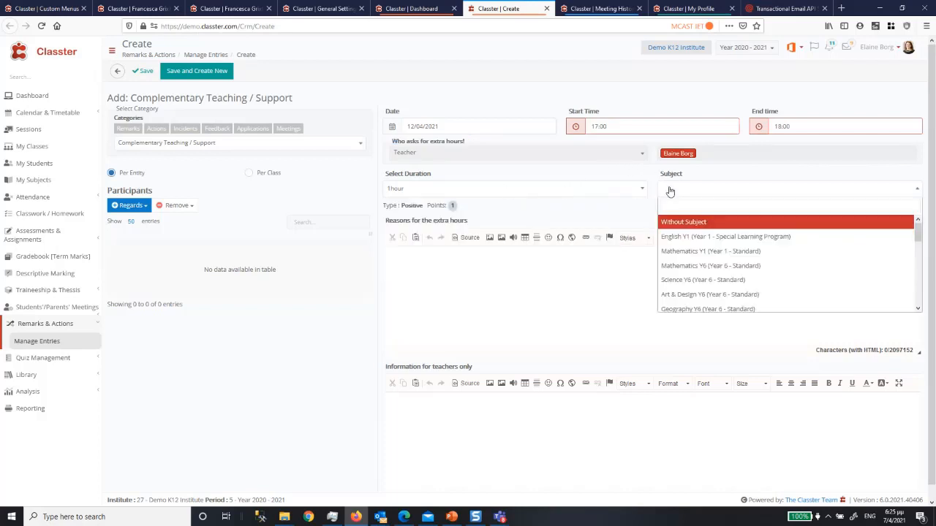
click(699, 295)
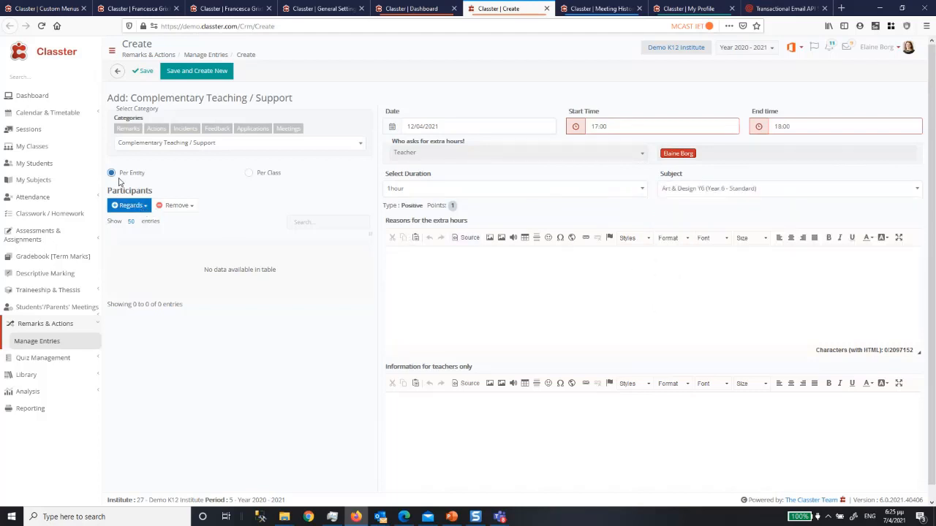
Switch the participants to Per Class, choose group Y6B and look through its students.
click(249, 173)
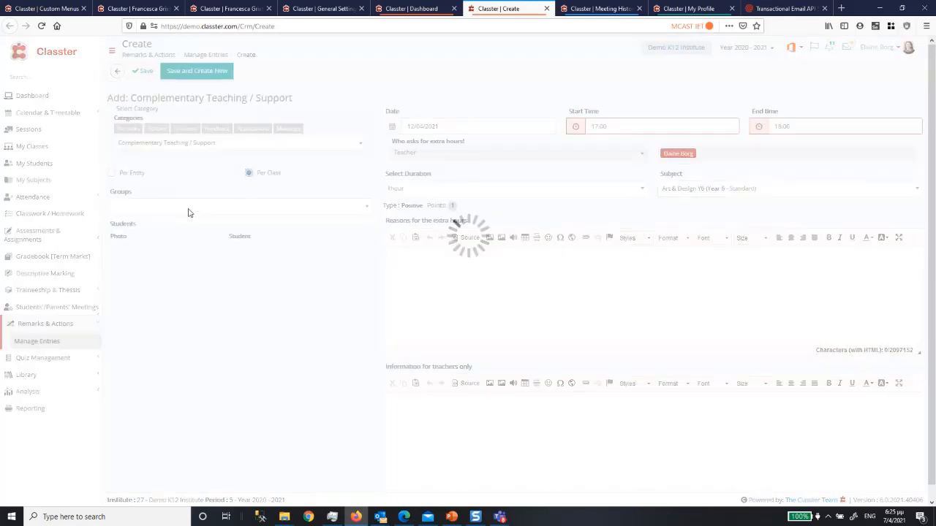
click(146, 212)
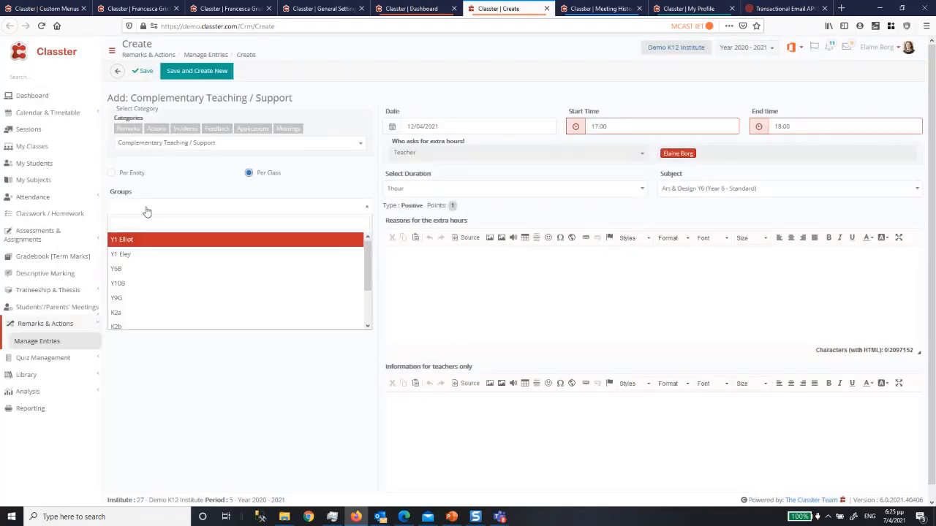
click(141, 274)
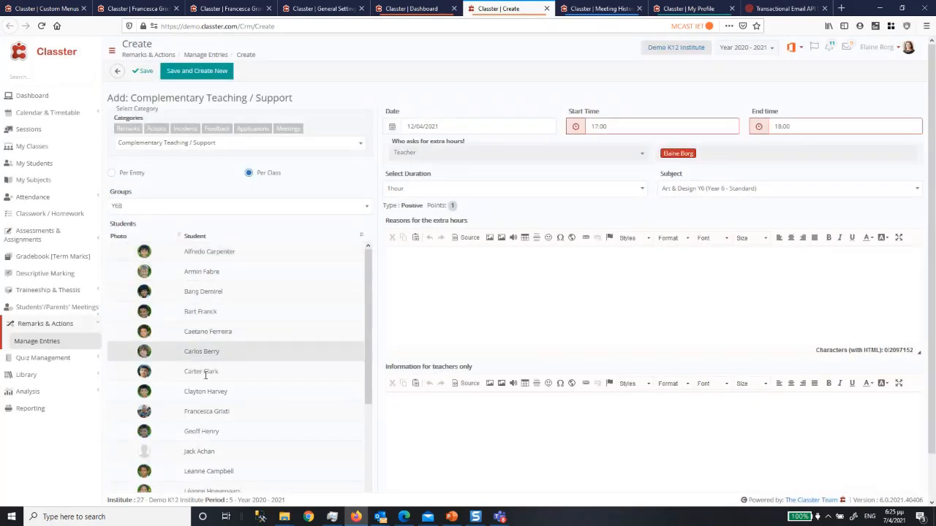
scroll(266, 406, down, 5)
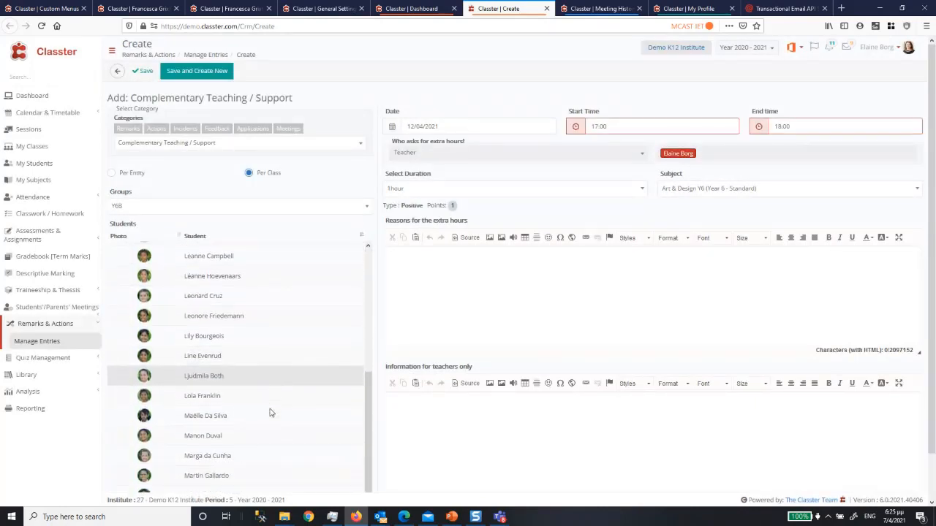
Select the two students who need complementary teaching in the Y6B student list.
scroll(270, 417, down, 3)
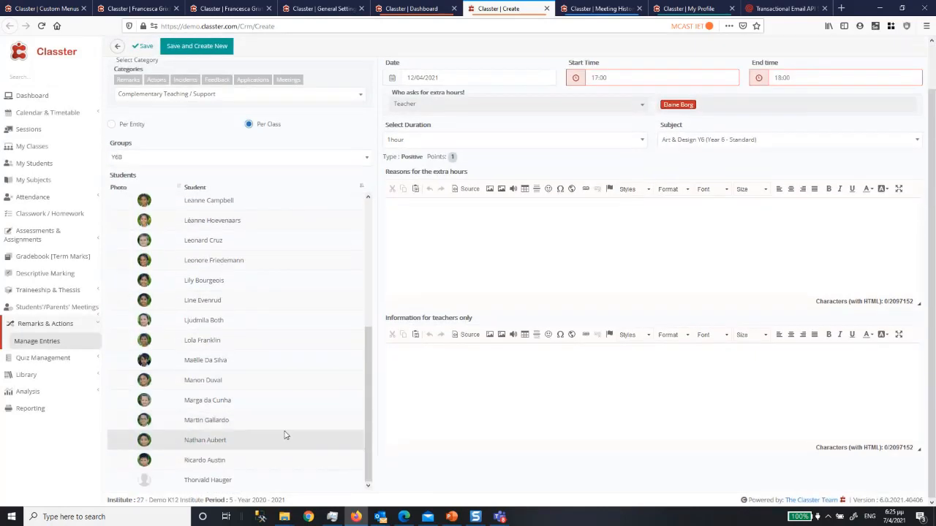
scroll(284, 435, up, 4)
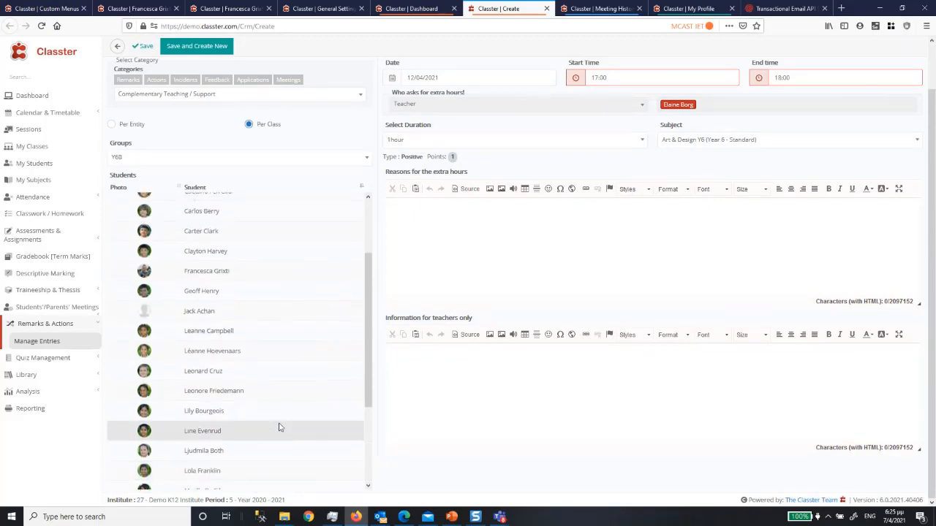
click(249, 270)
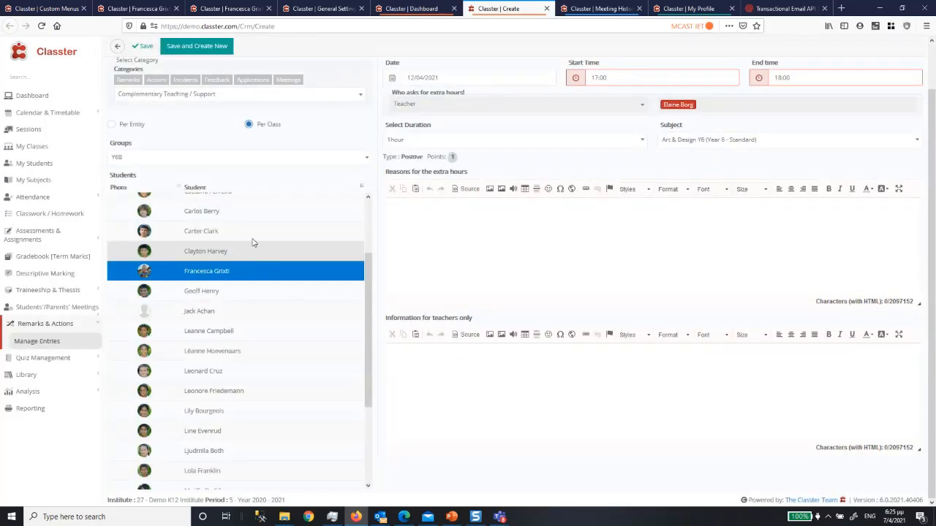
click(253, 231)
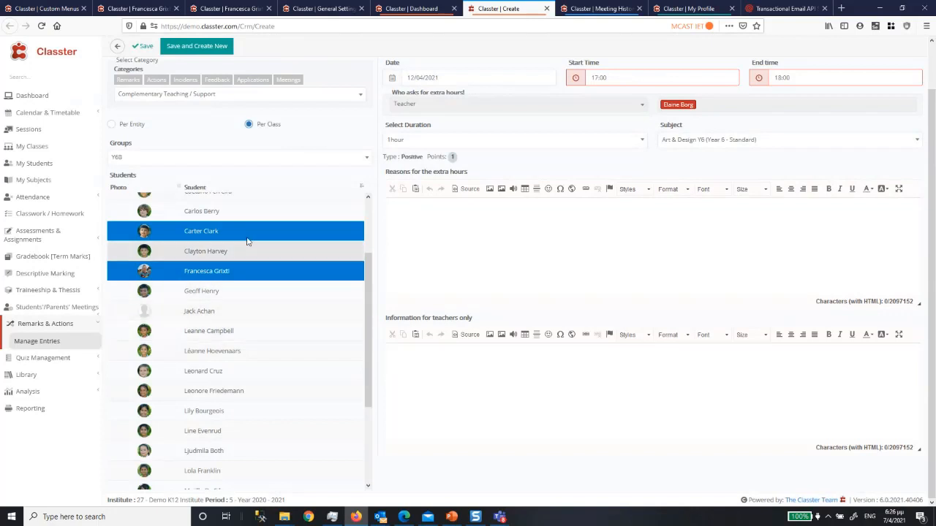
scroll(278, 284, up, 3)
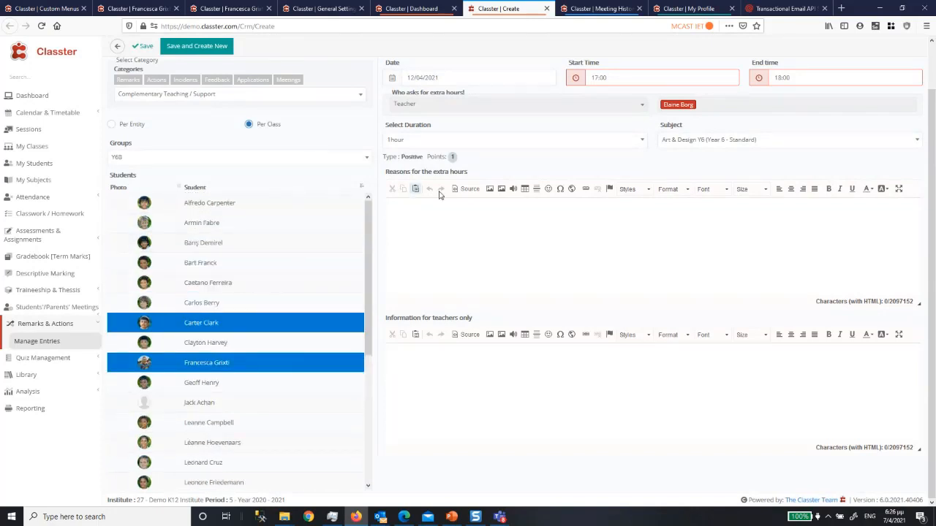
Enter the reason "They need some extra work!" and the teachers-only note "Those 2 students have serious issues!", and save the entry.
drag(462, 166, 379, 164)
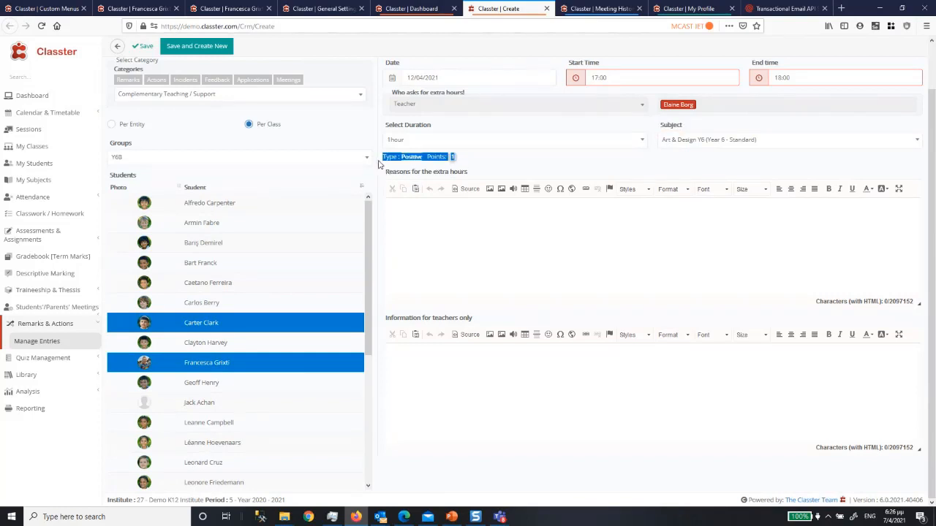
click(445, 219)
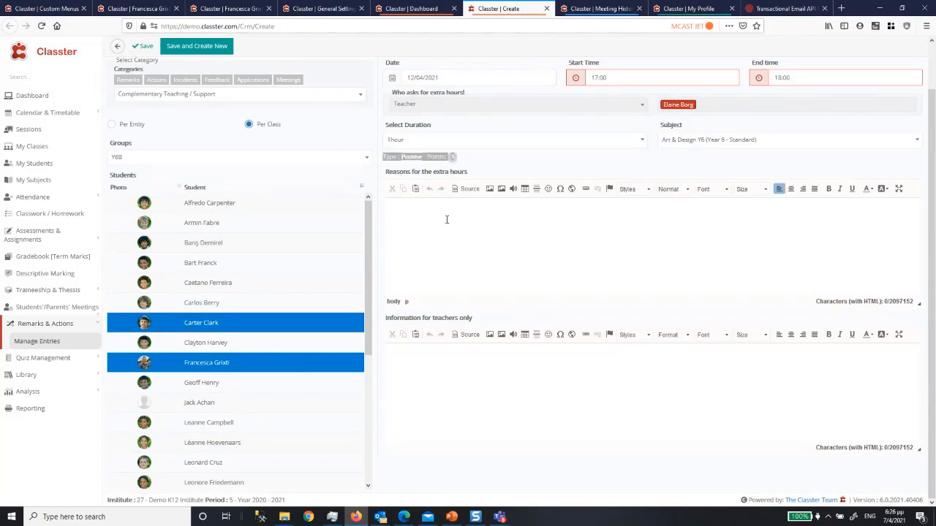
text(They need some extra work!)
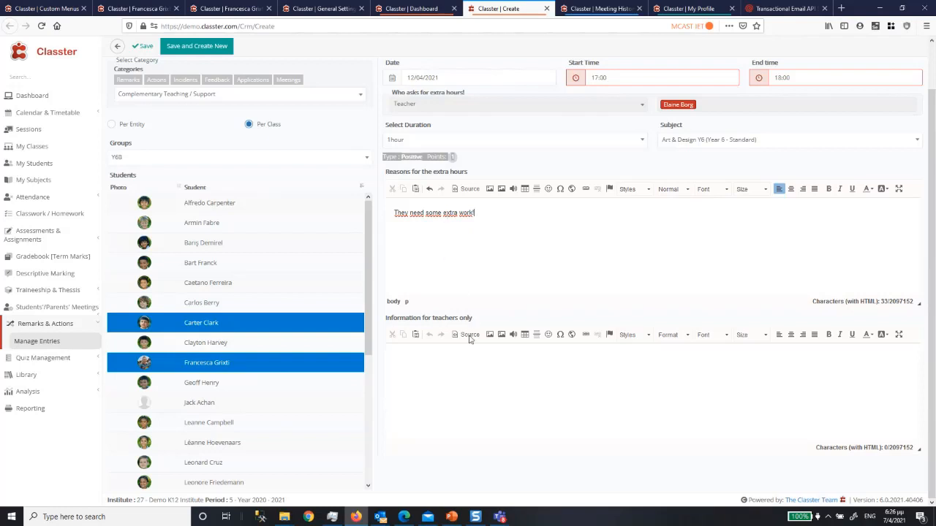
click(454, 366)
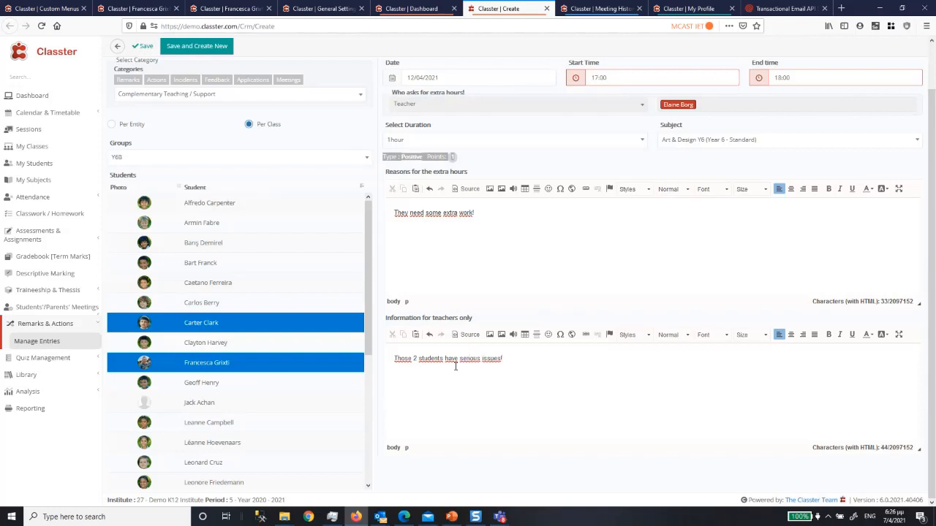
scroll(392, 196, up, 1)
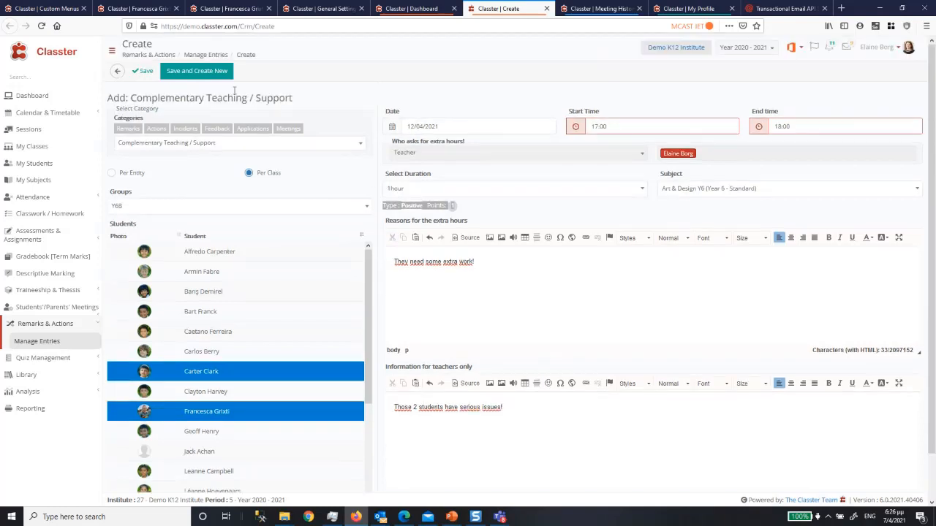
click(141, 72)
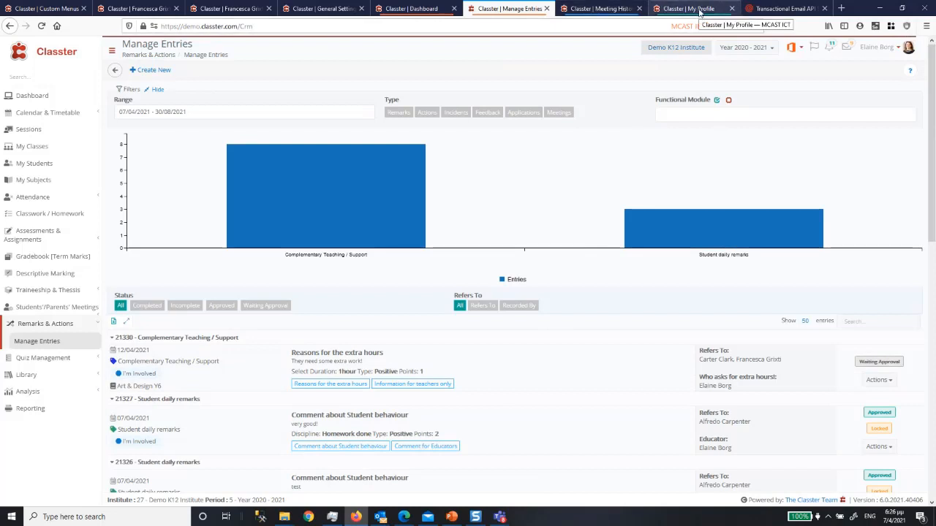
In the parent's session, check the dashboard calendar for 12 – 18 Apr 2021 and open the Remarks & Actions entries.
click(700, 9)
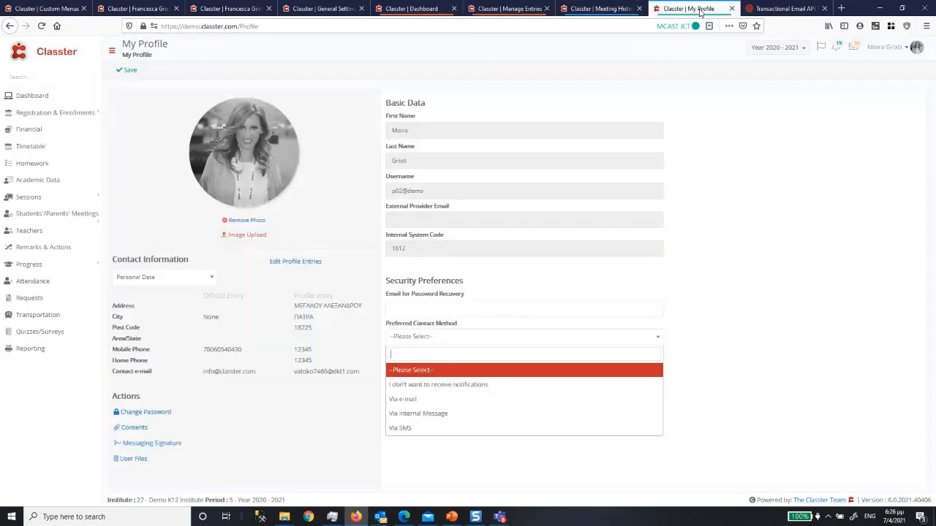
click(29, 95)
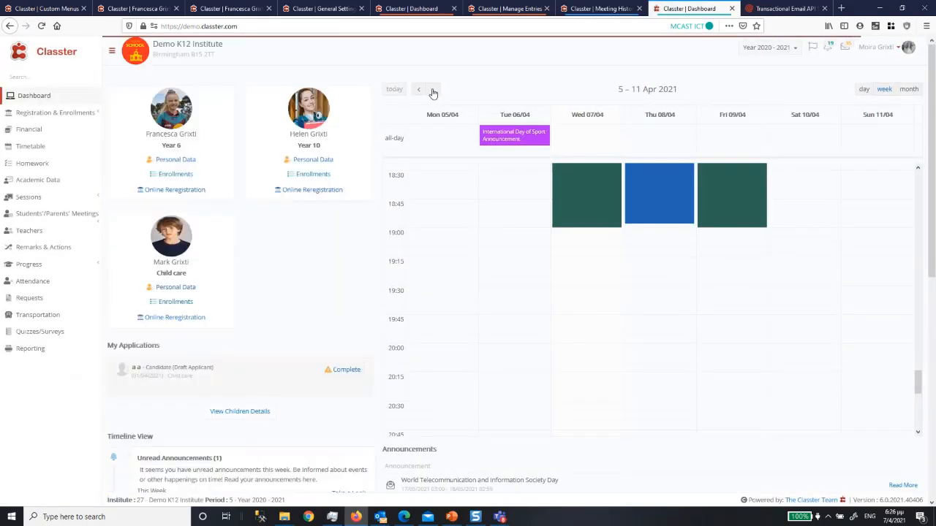
click(433, 90)
scroll(497, 271, up, 5)
scroll(497, 272, up, 10)
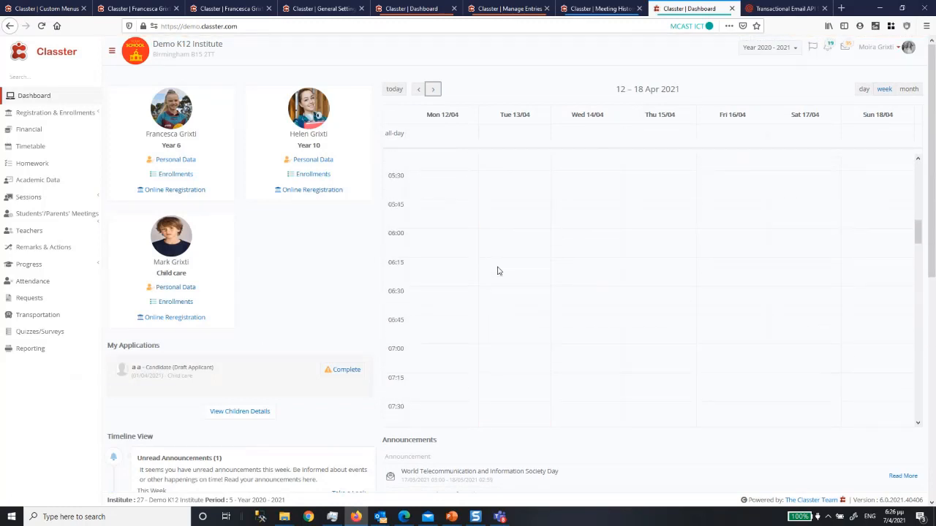
scroll(497, 272, down, 7)
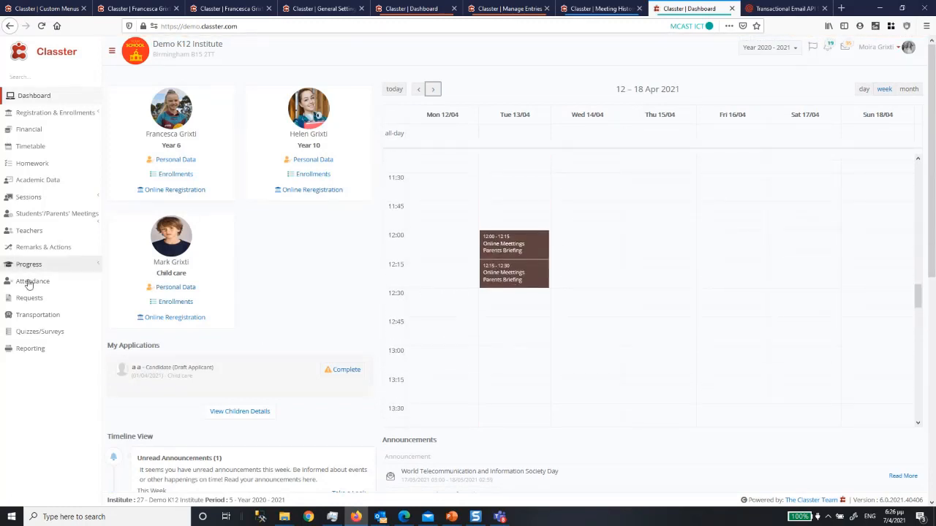
click(52, 248)
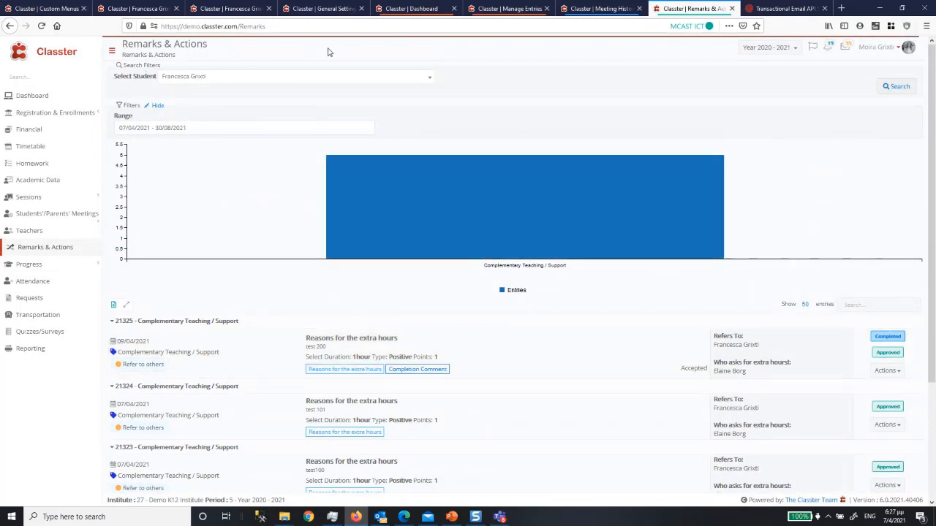
Switch to the Mail app, view the newest Classter message and sync the inbox.
click(429, 519)
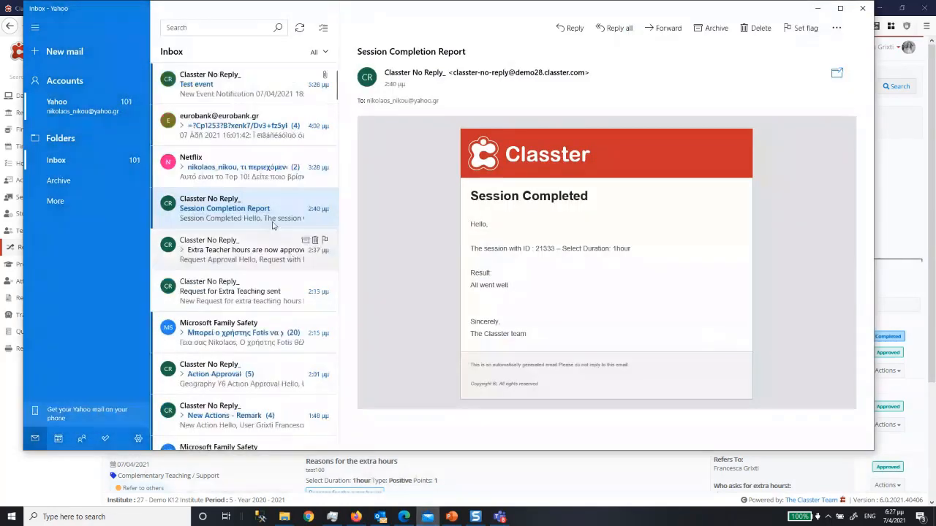
click(231, 86)
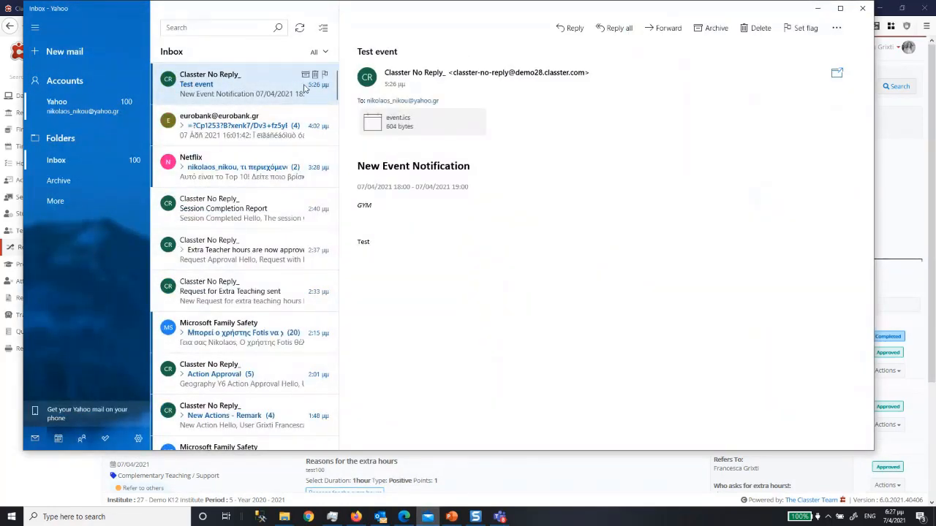
click(299, 27)
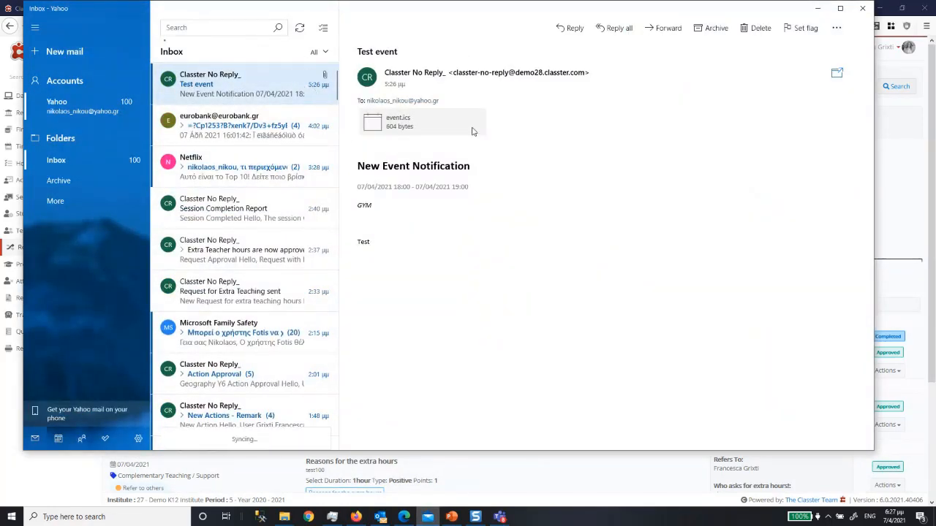
click(819, 9)
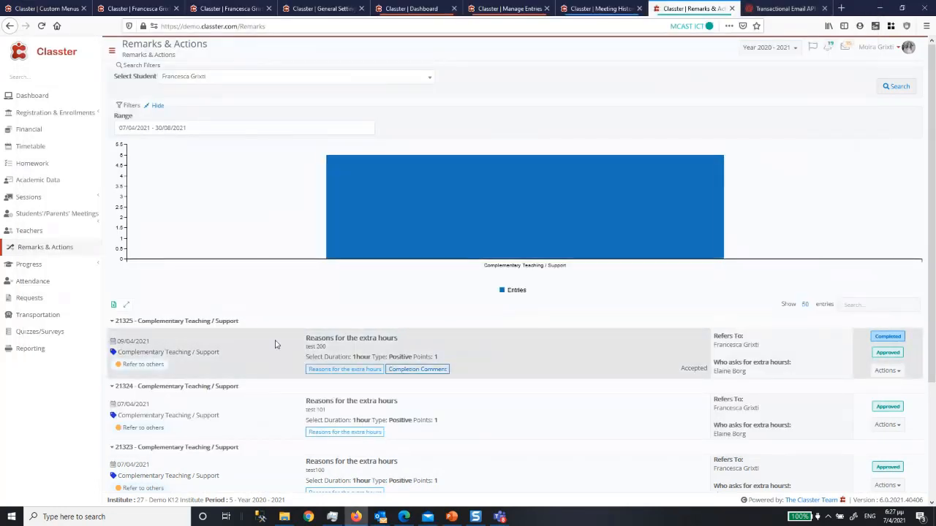
Switch to the administrator's session in Edge, dismiss the Change Password dialog and open the View Requests list.
click(402, 519)
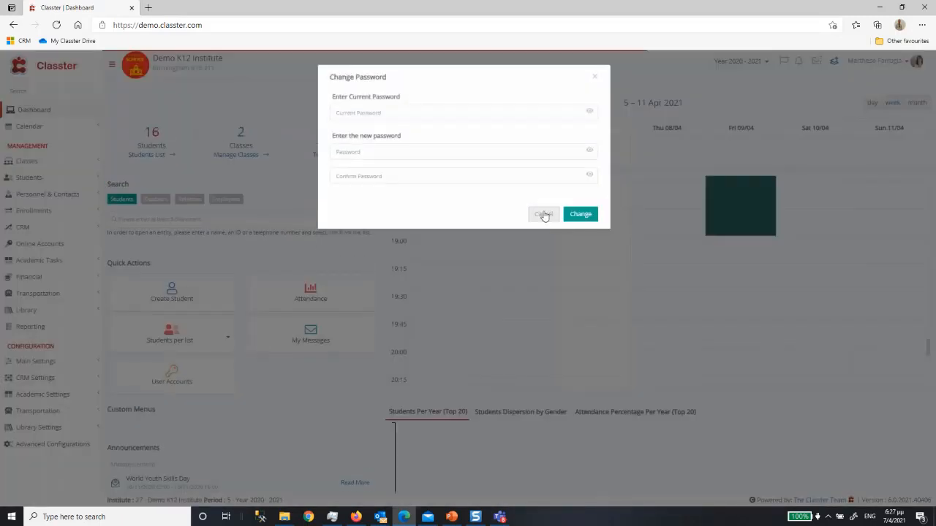
click(544, 215)
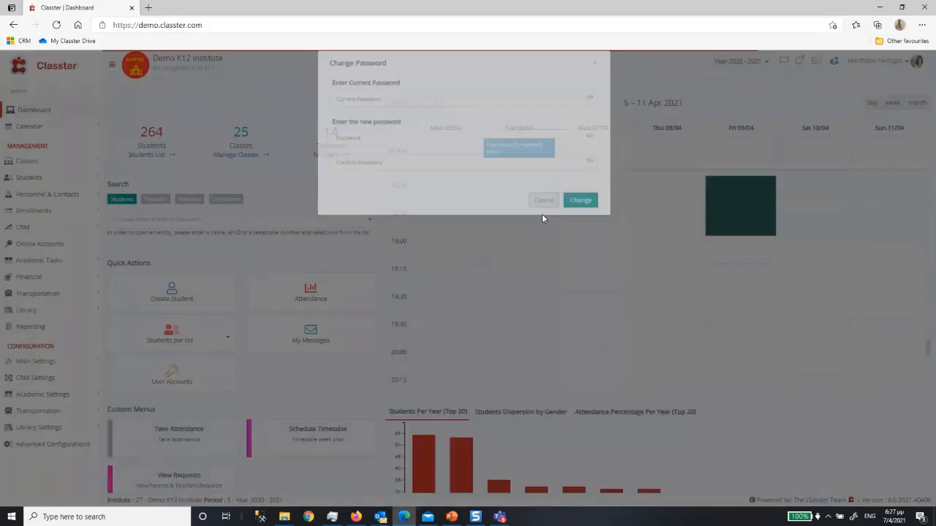
scroll(180, 360, down, 2)
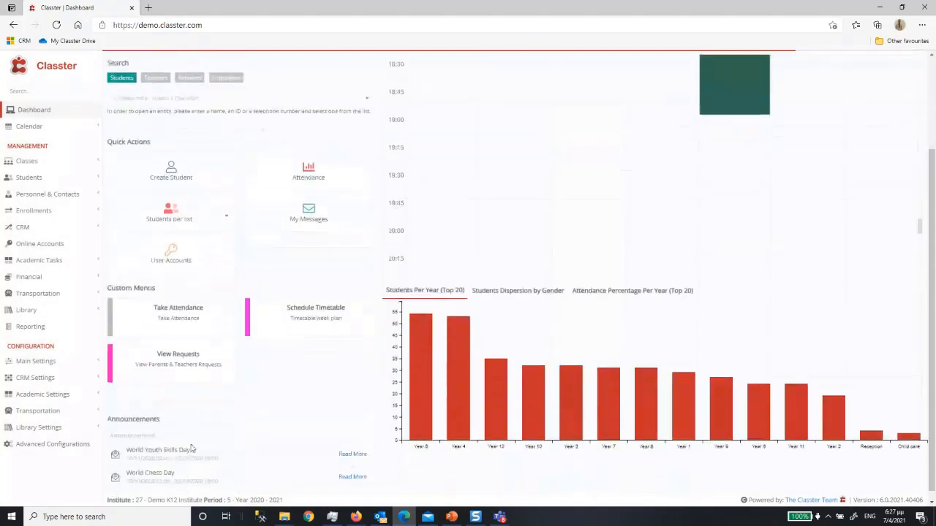
click(180, 360)
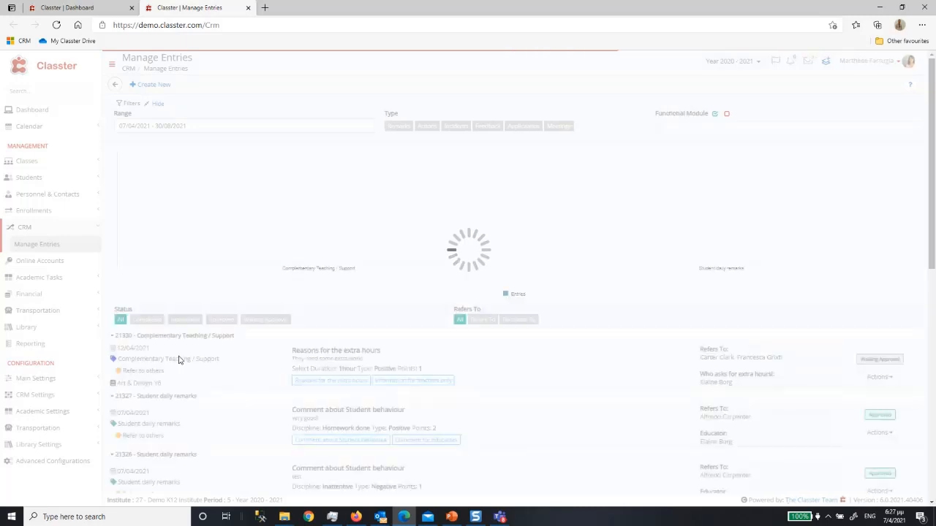
Review the 12/04/2021 Complementary Teaching / Support entry and approve it.
drag(151, 363, 127, 361)
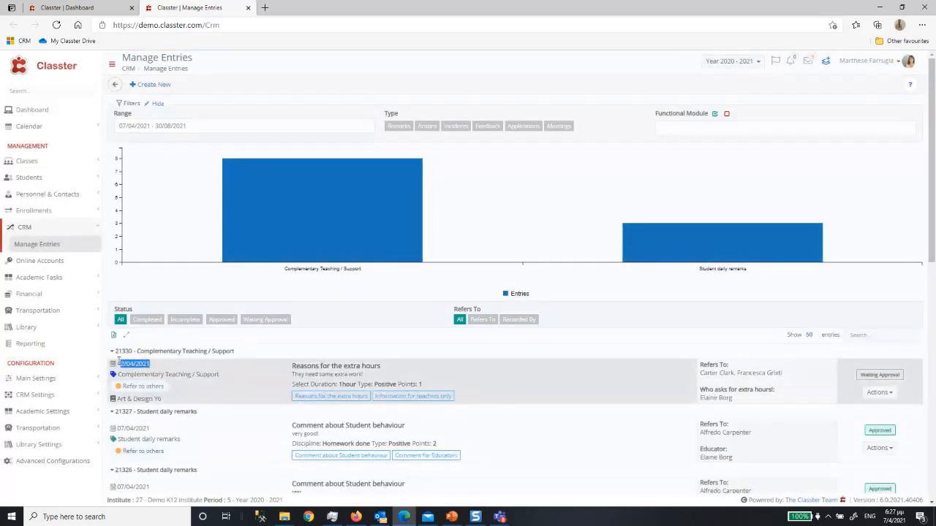
drag(287, 375, 548, 388)
click(893, 394)
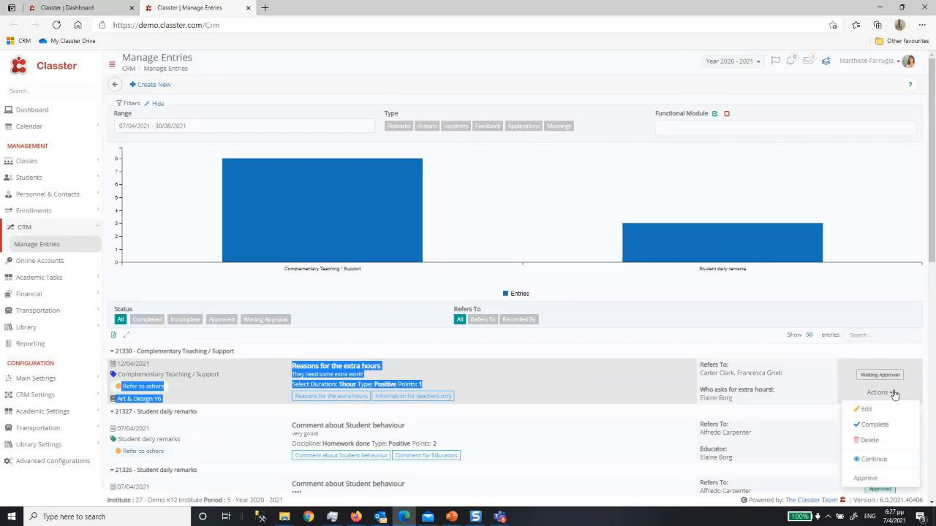
click(867, 480)
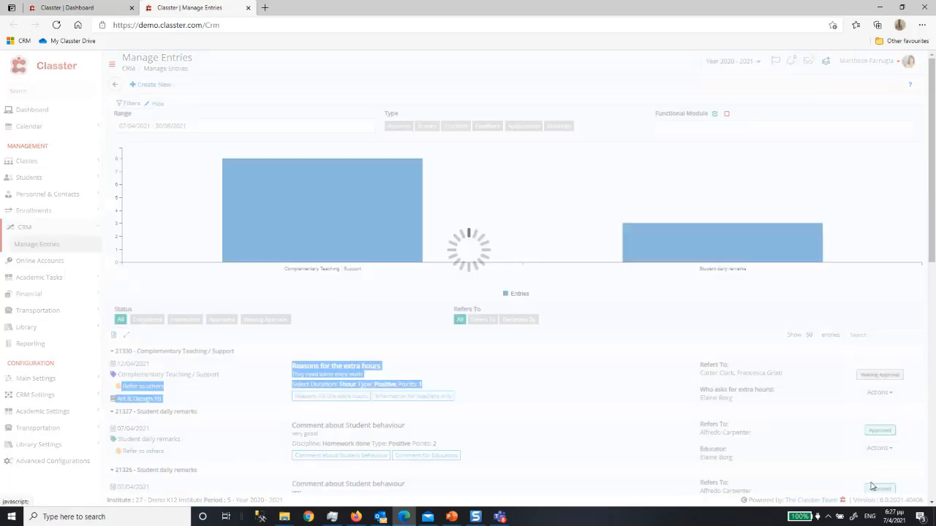
Switch to the Mail app, read the "Request for Extra Teaching sent" notification and sync the inbox for new messages.
click(428, 517)
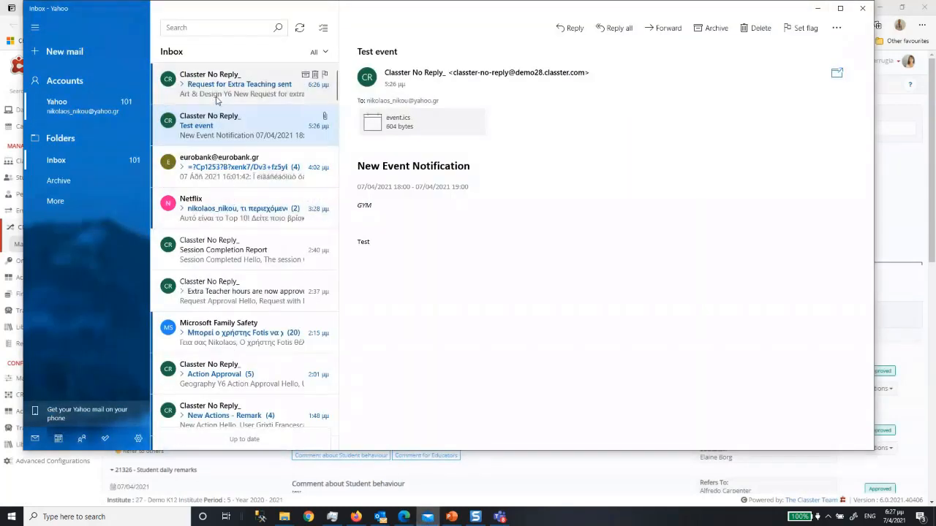
click(258, 115)
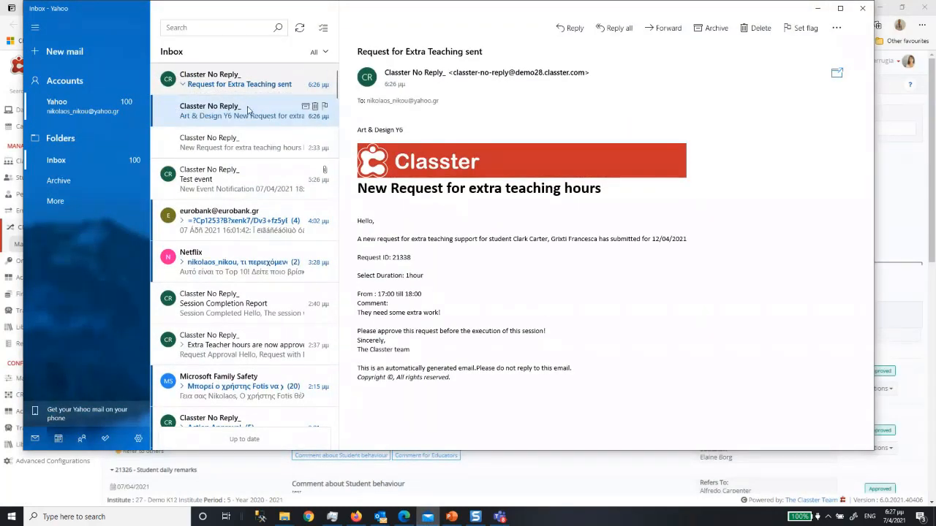
click(247, 109)
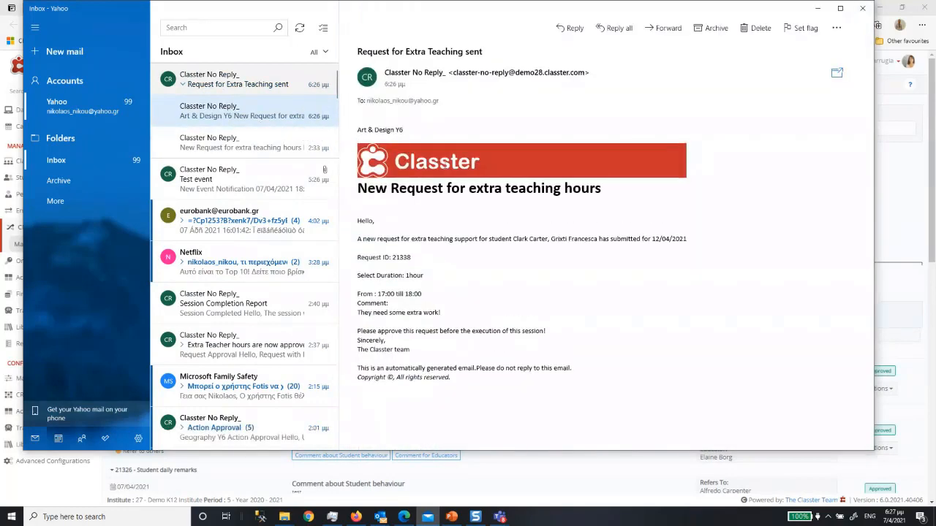
drag(457, 192, 566, 334)
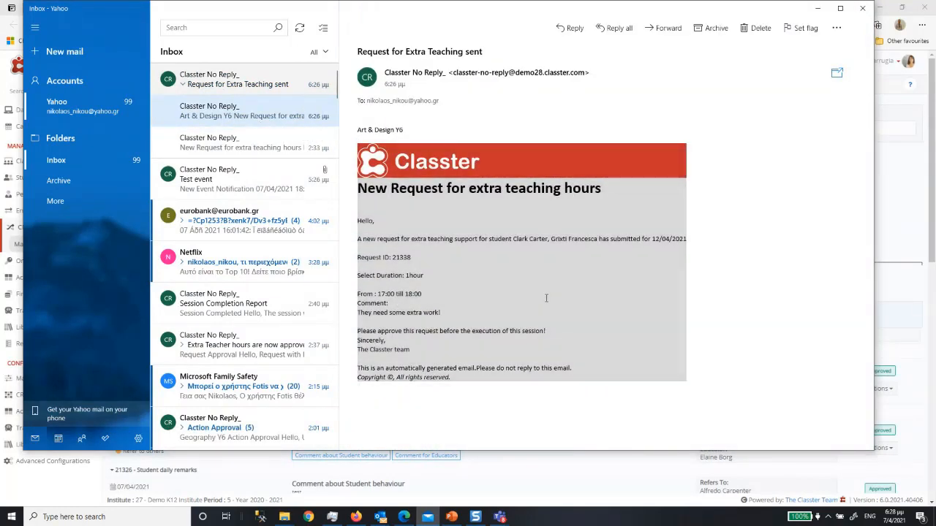
click(547, 298)
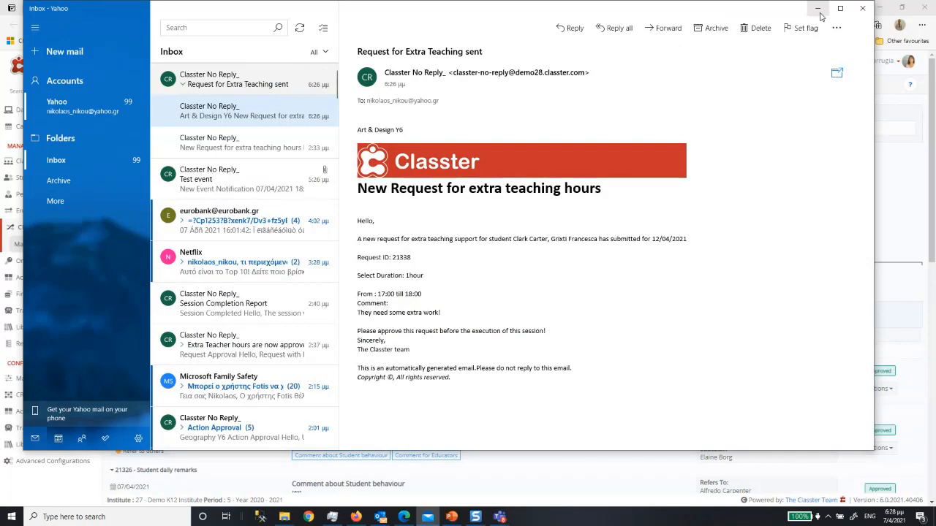
click(299, 27)
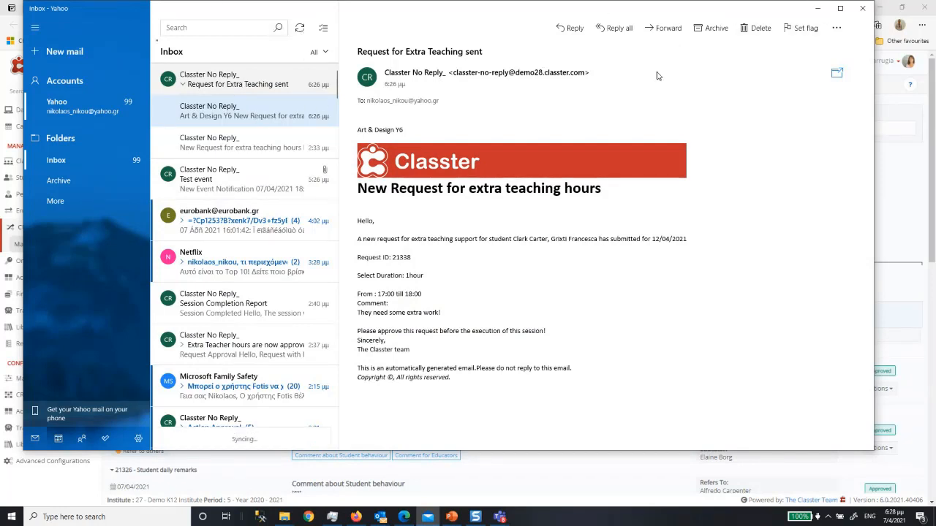
click(817, 9)
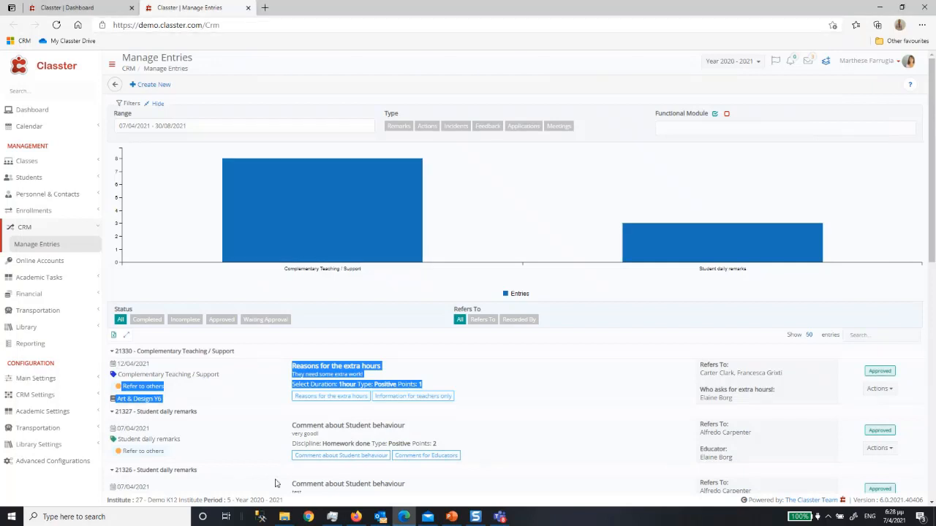
Switch to Outlook, check the Other inbox for new Classter notifications and return to the administrator's Edge session.
click(380, 516)
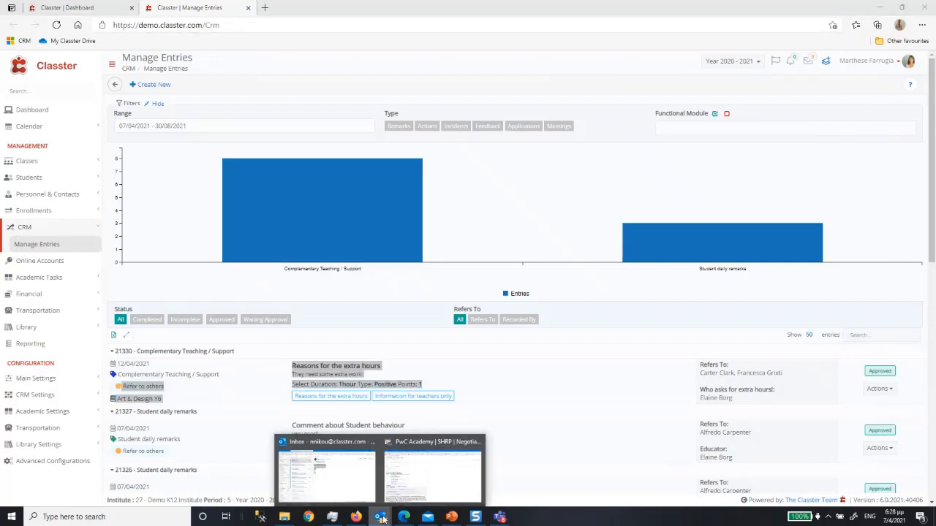
click(325, 472)
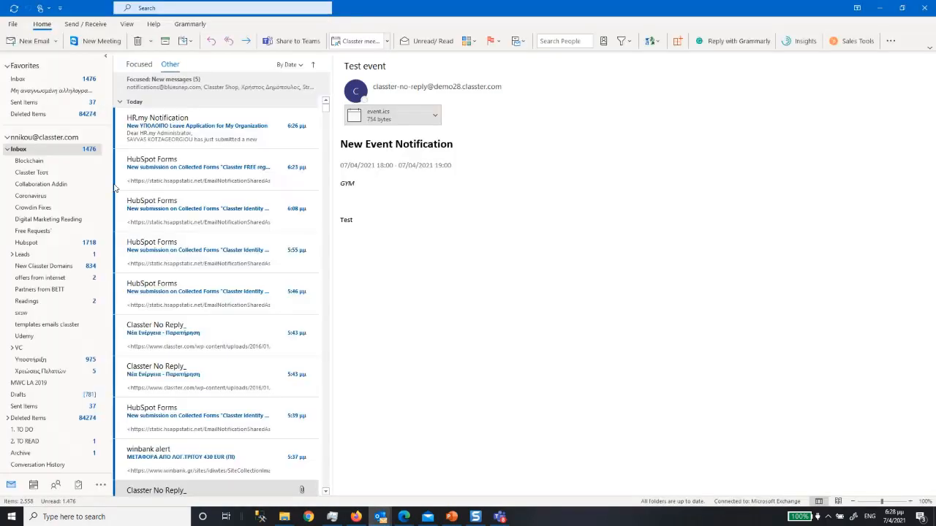
click(176, 69)
scroll(219, 210, down, 1)
scroll(220, 210, up, 1)
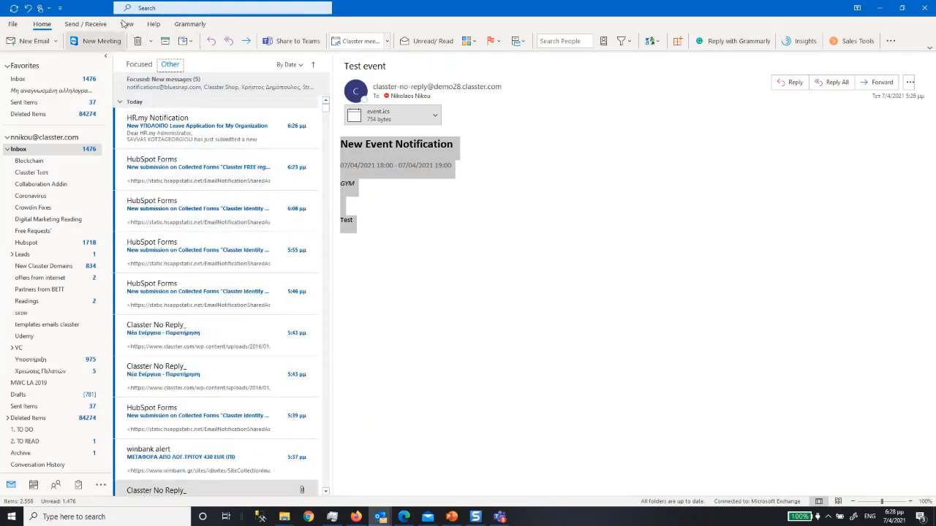
click(84, 23)
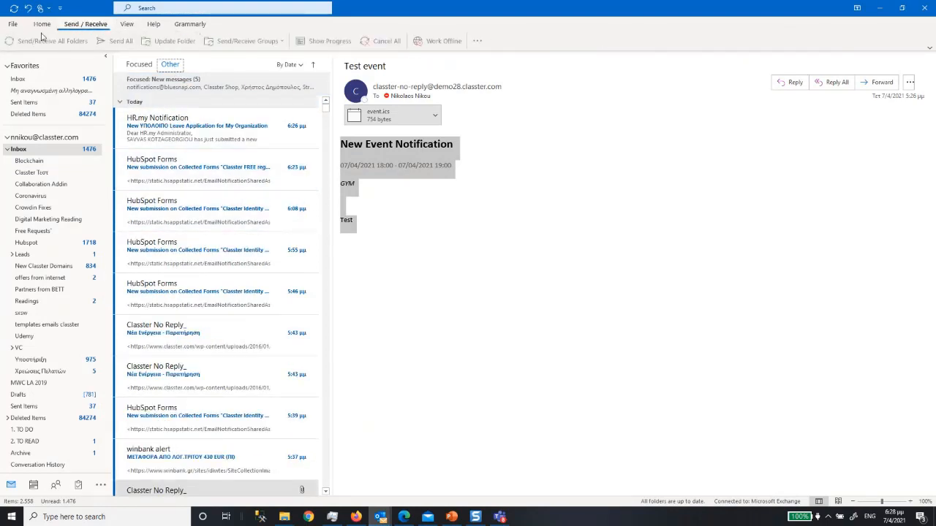
click(880, 7)
mouse_move(354, 259)
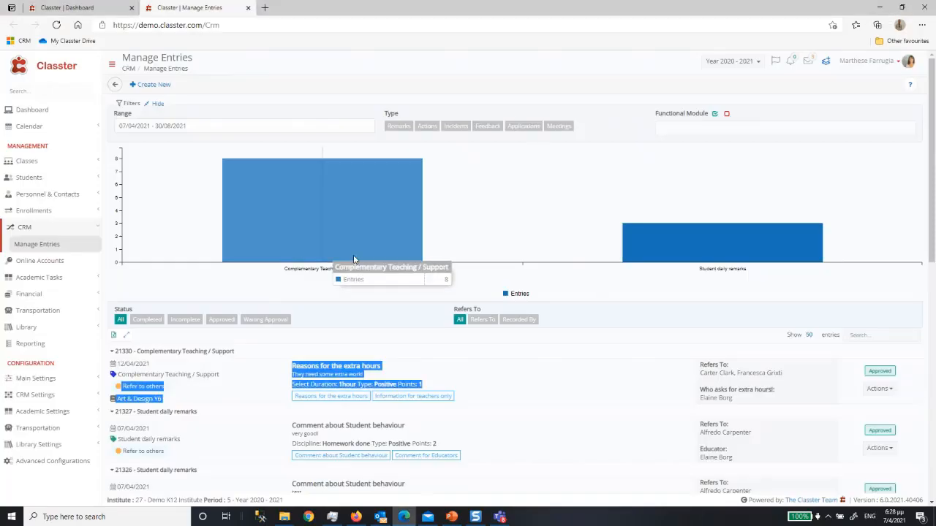
Switch to the parent's Classter session in Firefox and open the Dashboard.
click(357, 517)
click(357, 517)
click(356, 517)
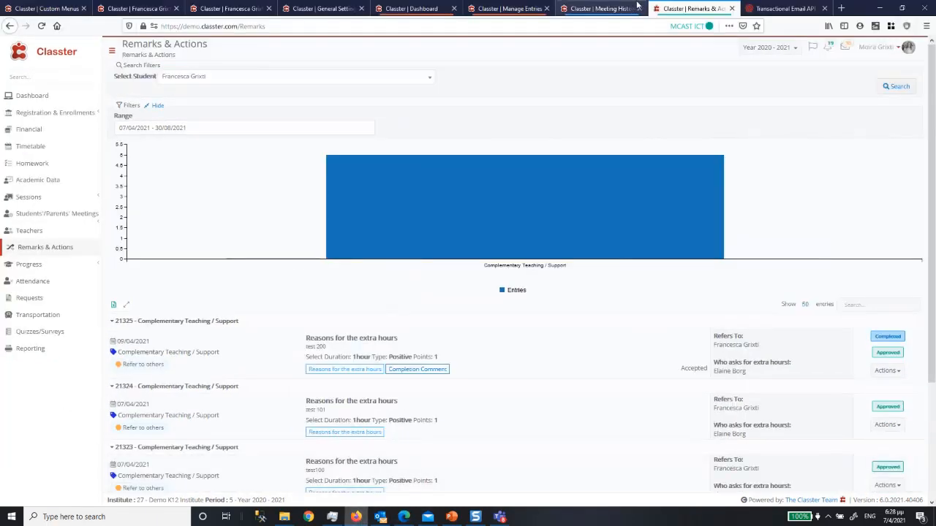
click(27, 95)
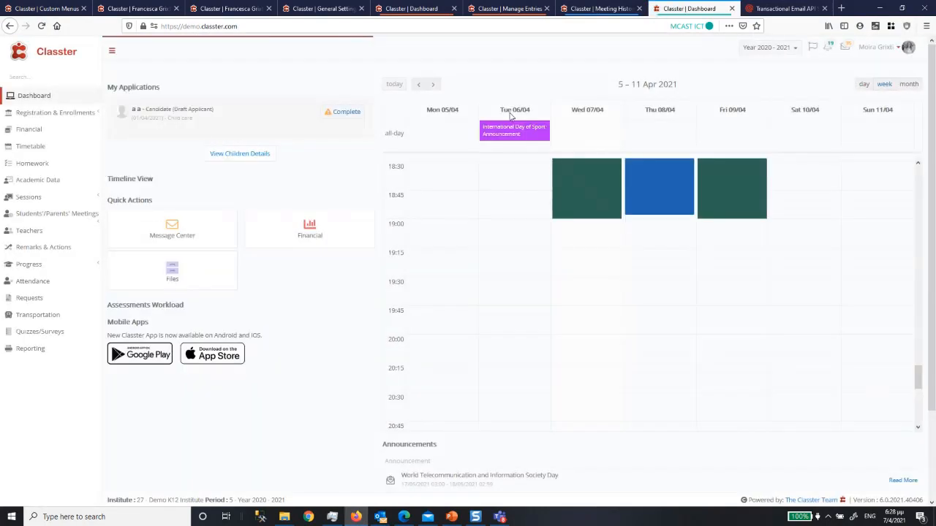
Show the 12 – 18 Apr 2021 calendar week, open Monday's Complementary Teaching / Support event and accept it.
click(432, 89)
scroll(466, 245, down, 2)
scroll(465, 246, up, 5)
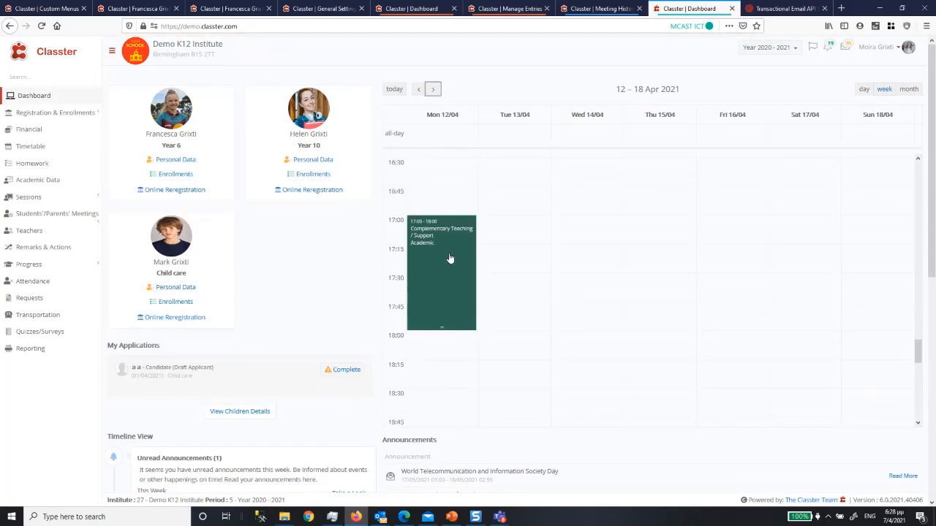
click(449, 253)
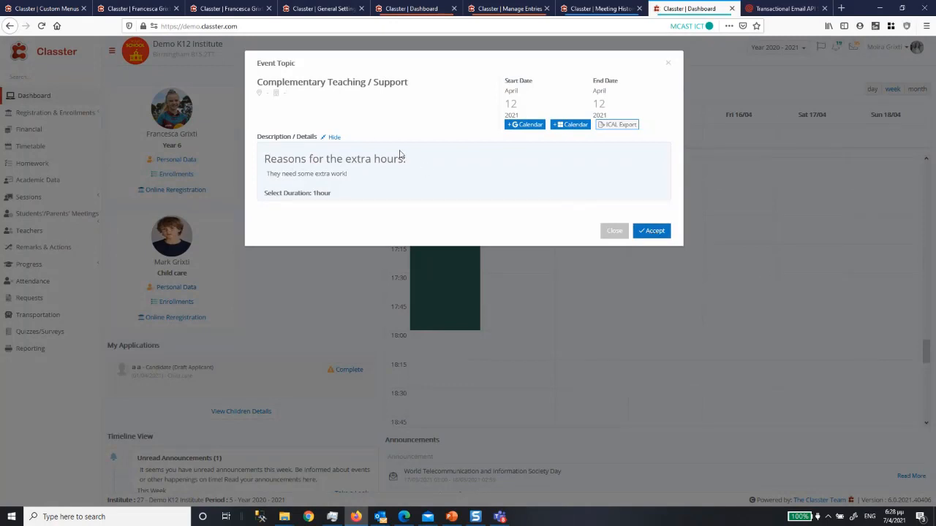
click(656, 232)
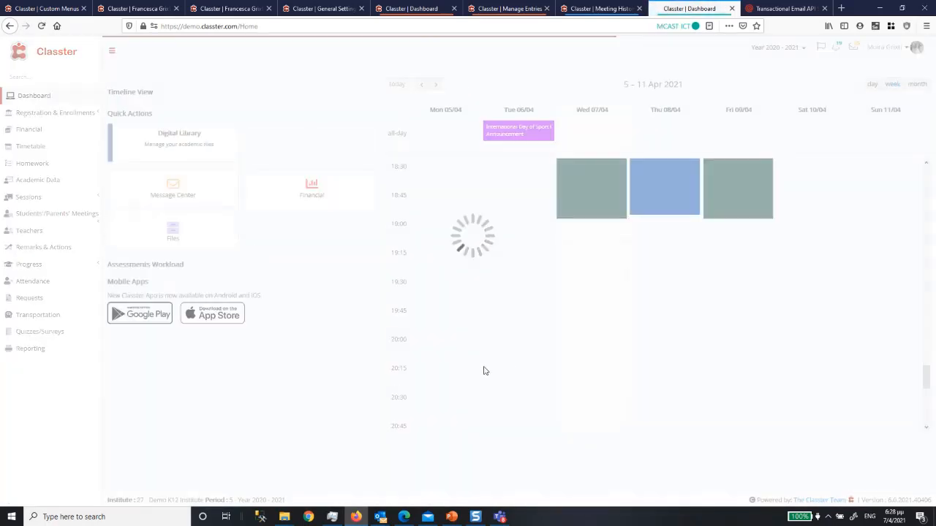
Switch to the Mail app, sync the inbox and compare the two "New Request for extra teaching hours" messages.
click(427, 517)
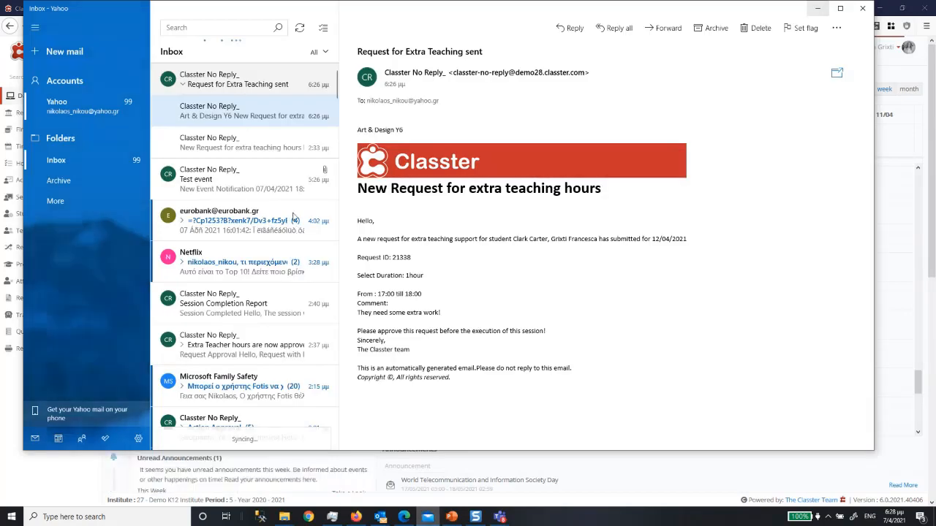
click(298, 29)
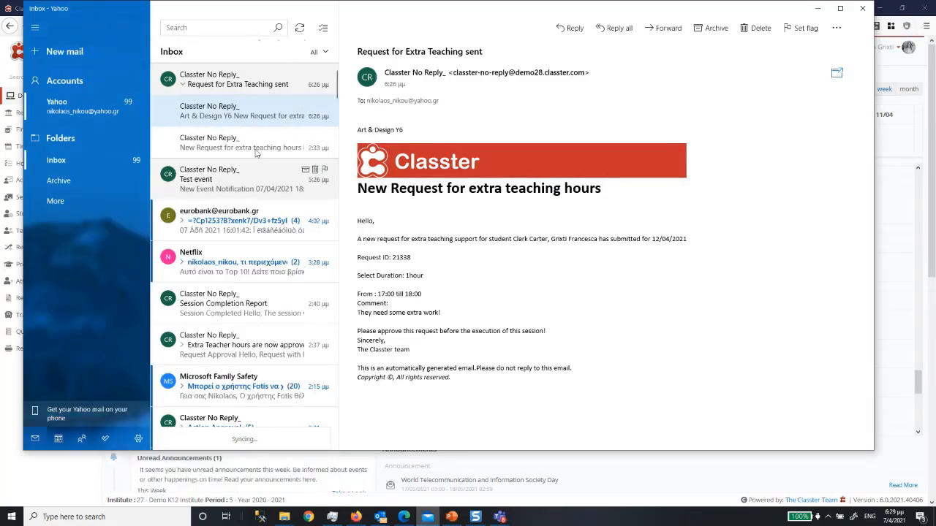
click(254, 149)
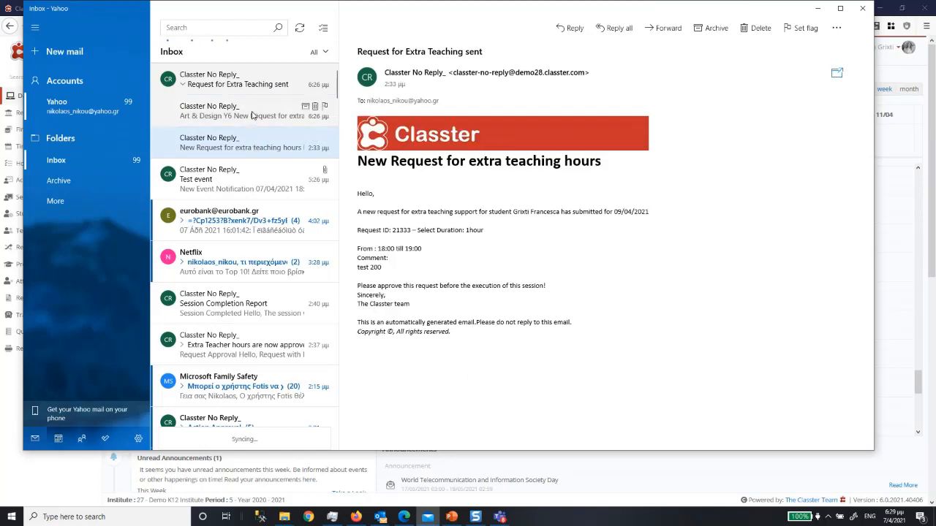
click(252, 116)
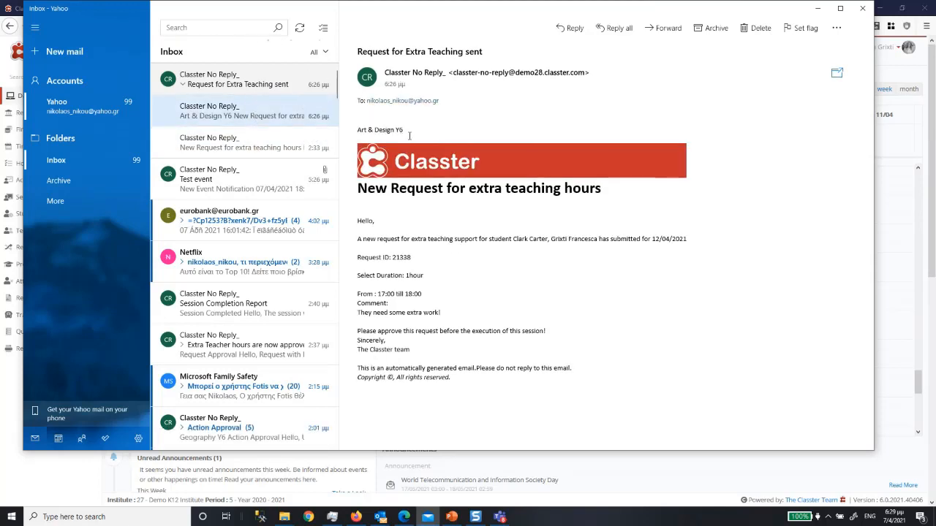
click(818, 10)
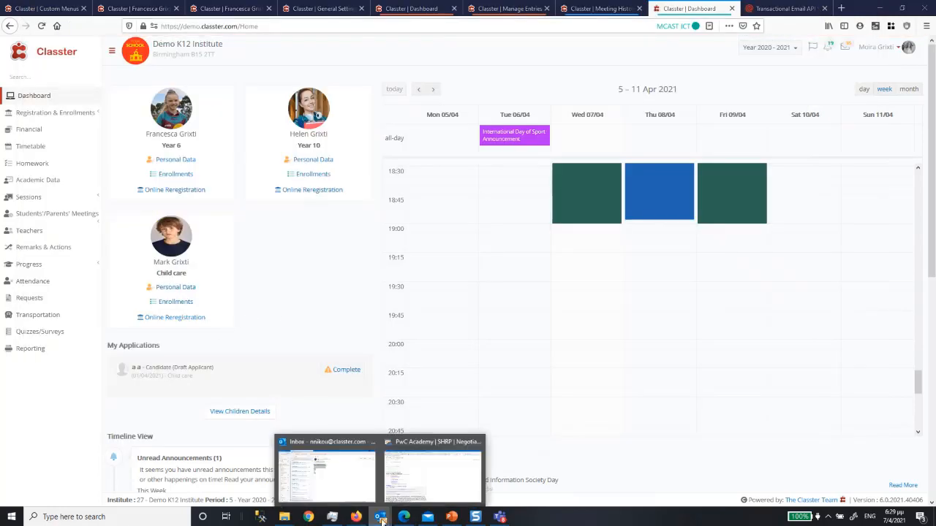
Switch to Outlook and read the "Extra Teacher hours are now approved." and "Extra Teacher hours are now accepted by Parent." notifications.
click(333, 488)
click(212, 124)
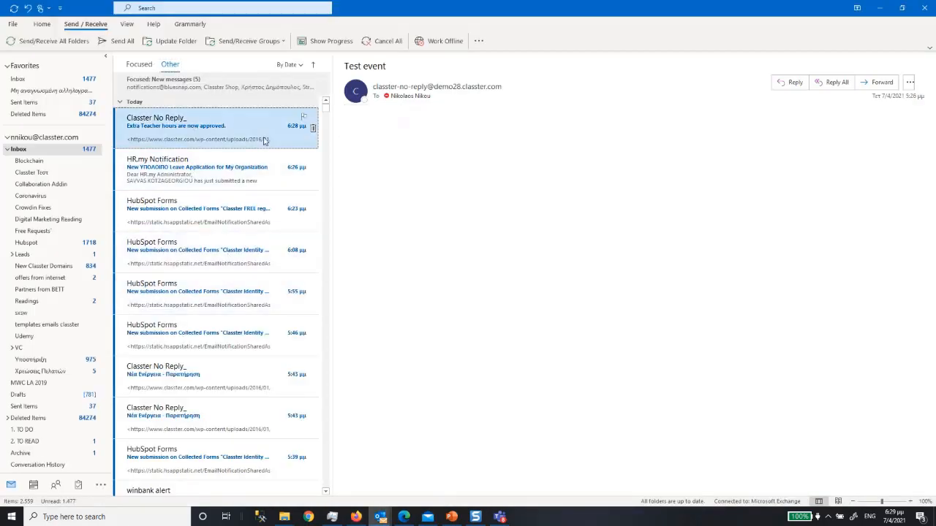
drag(511, 187, 632, 407)
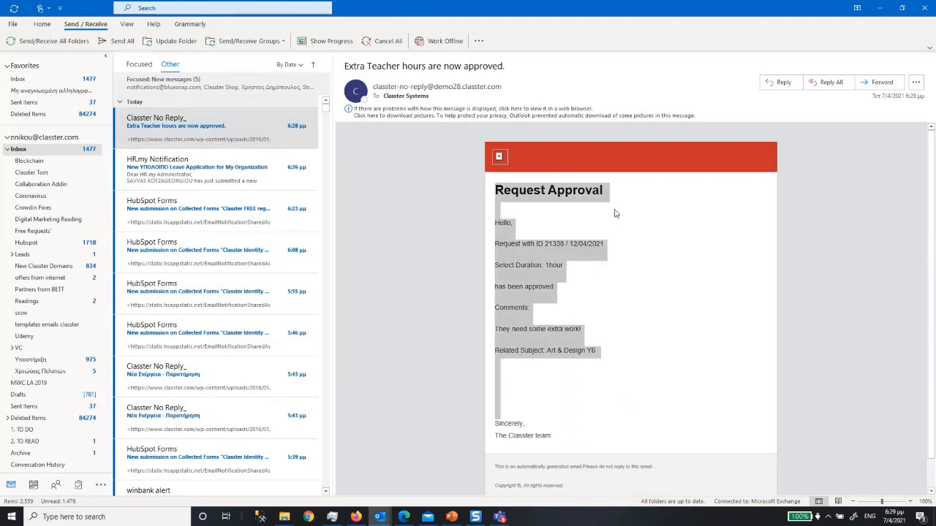
click(220, 136)
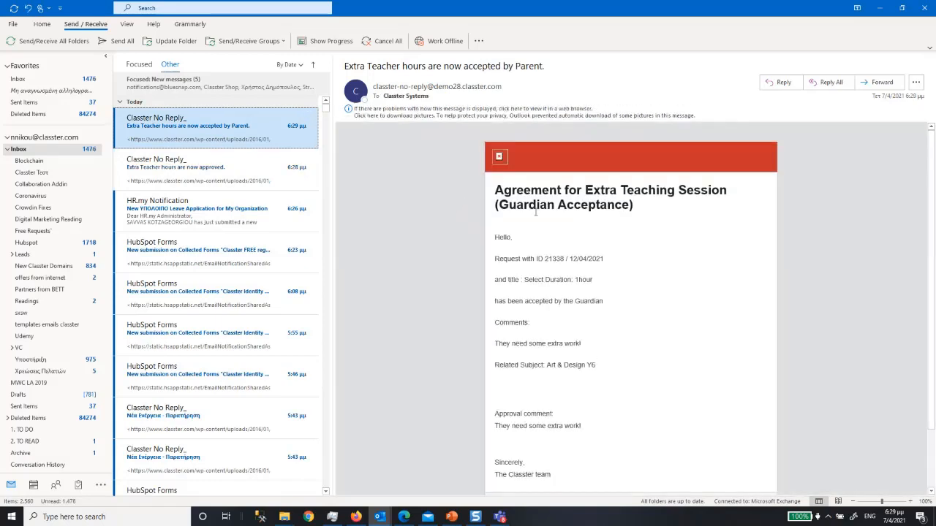
scroll(613, 380, down, 1)
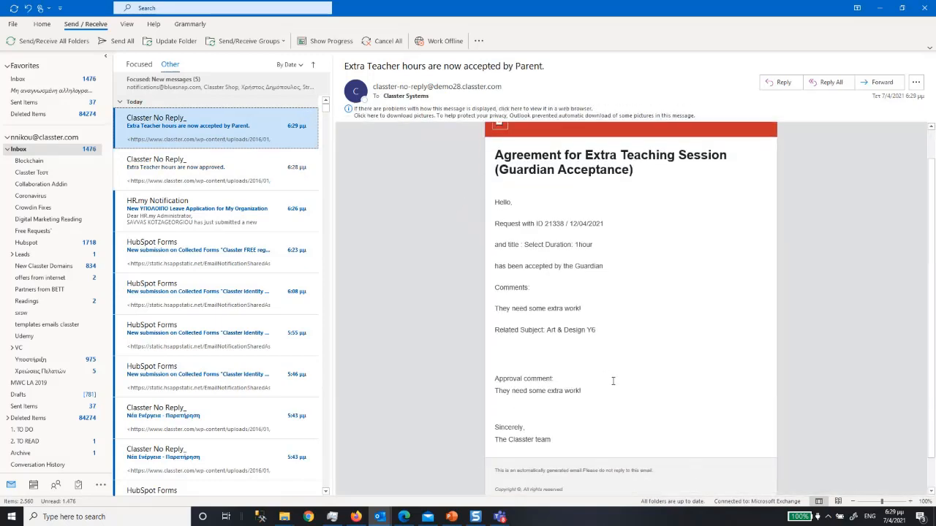
scroll(613, 381, up, 1)
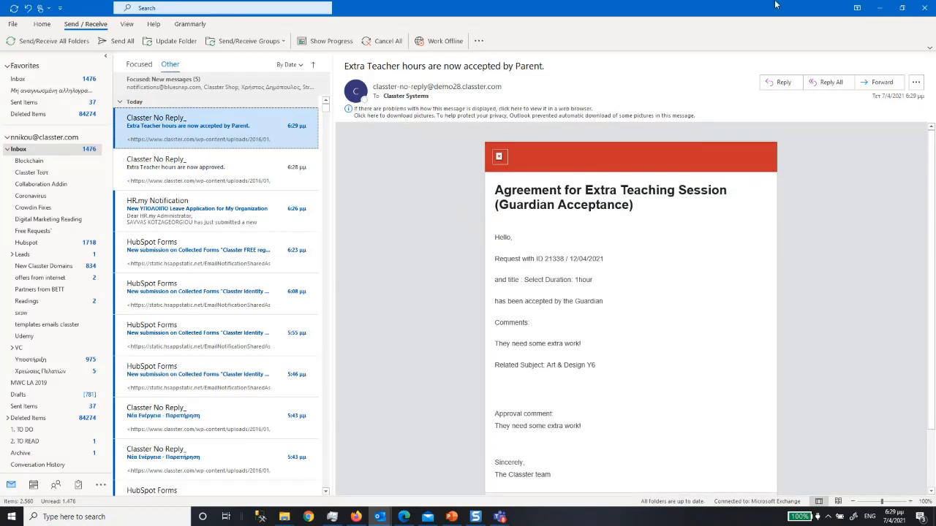
click(879, 8)
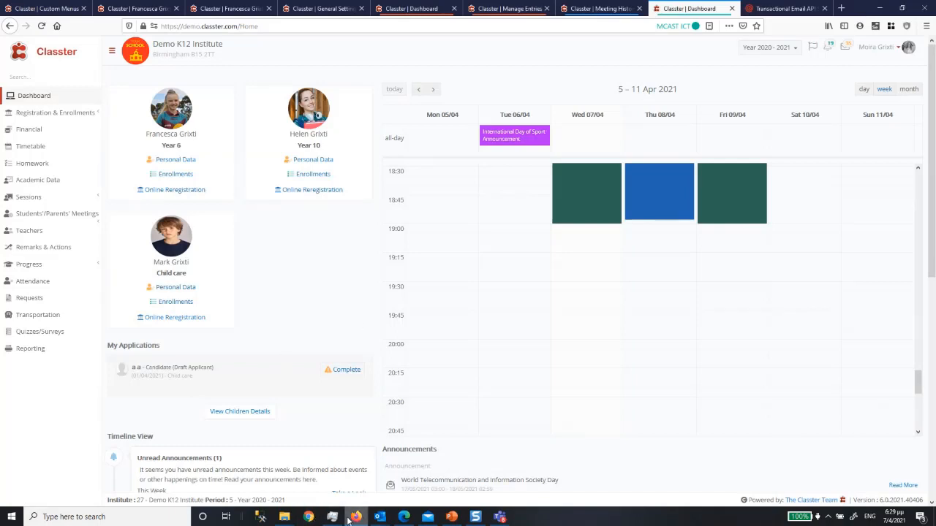
In the administrator's Firefox session, open the advanced configurations and go to Templates Editing for the CRM category.
mouse_move(352, 519)
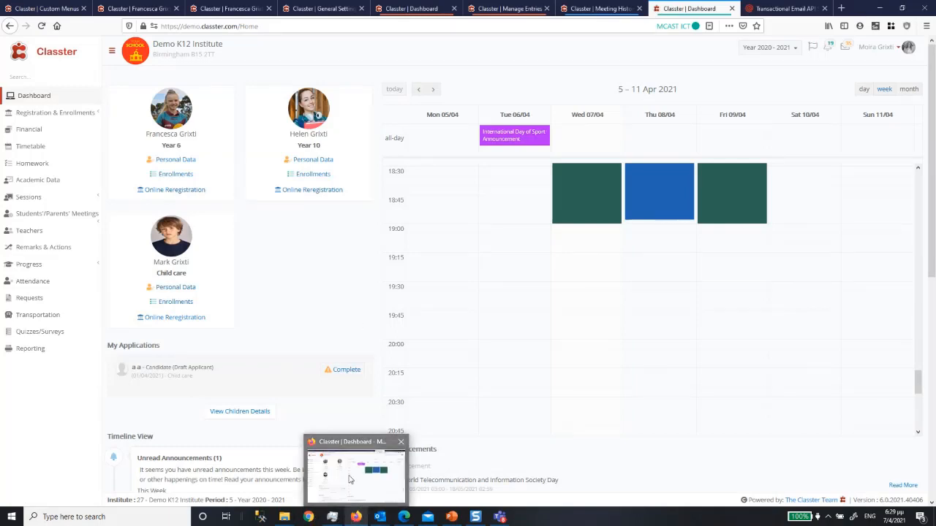
click(66, 9)
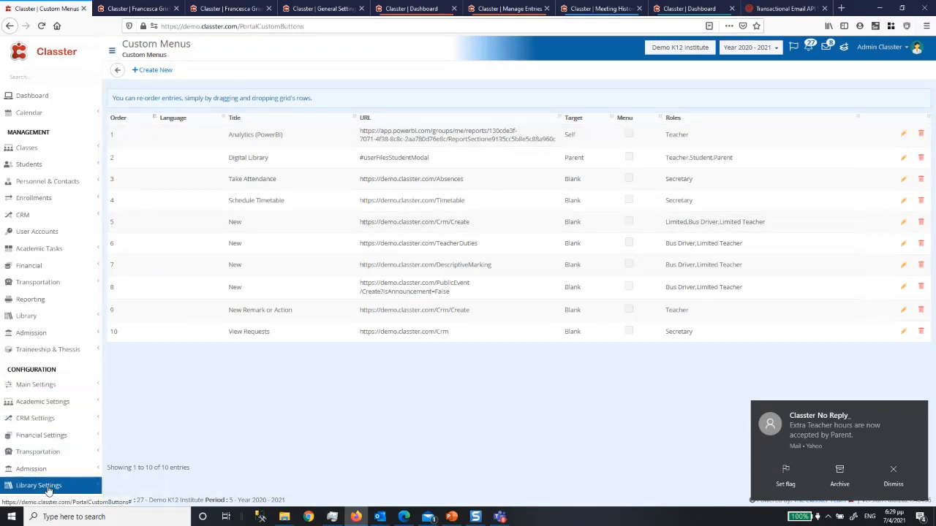
scroll(46, 468, down, 1)
click(46, 461)
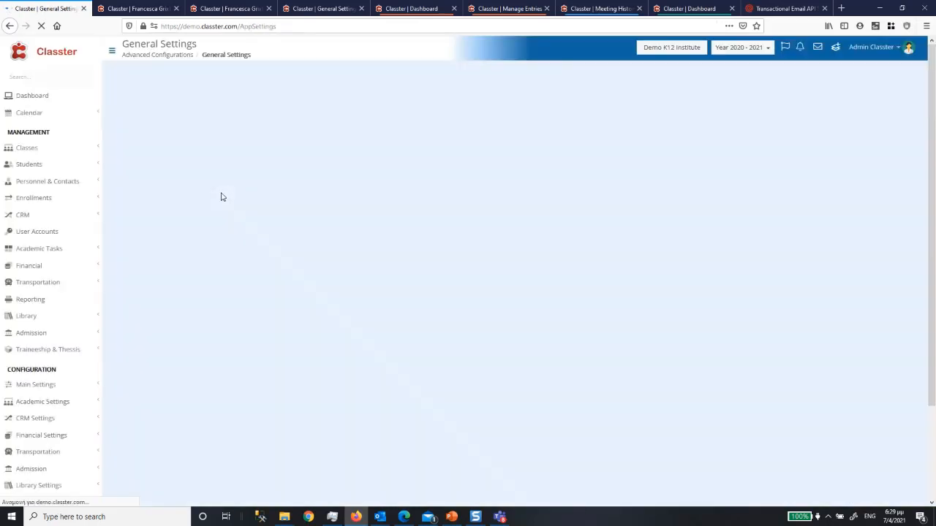
click(849, 138)
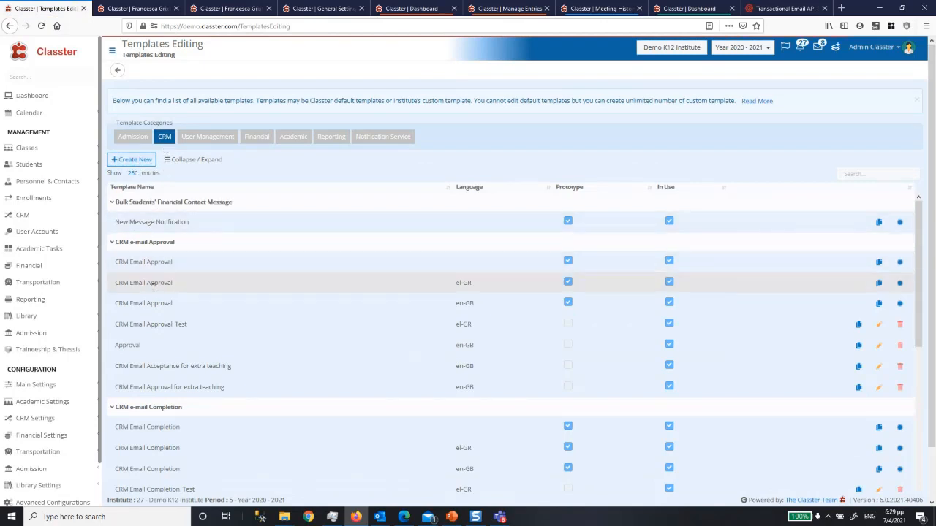
Open a copy of the "CRM Email Approval for extra teaching" template, review it, close it unsaved and look through the CRM templates.
click(859, 388)
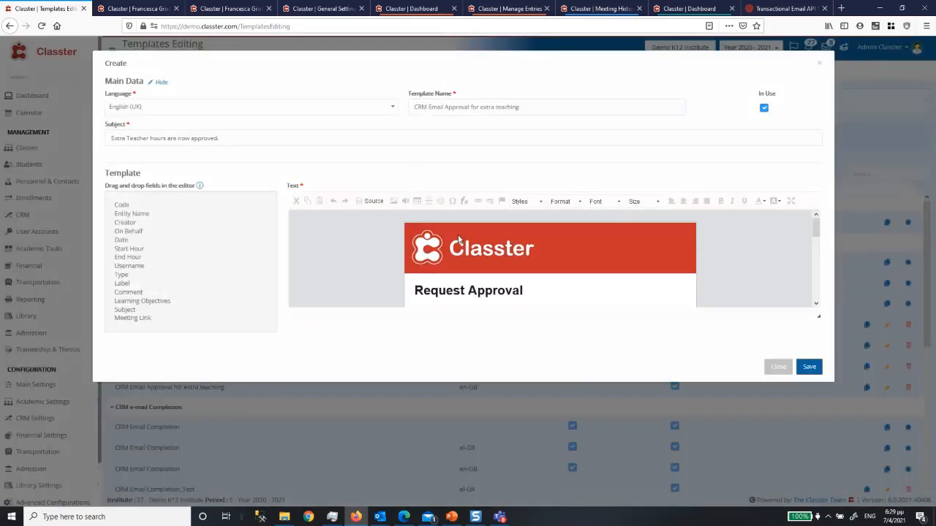
scroll(442, 268, down, 5)
scroll(489, 265, up, 5)
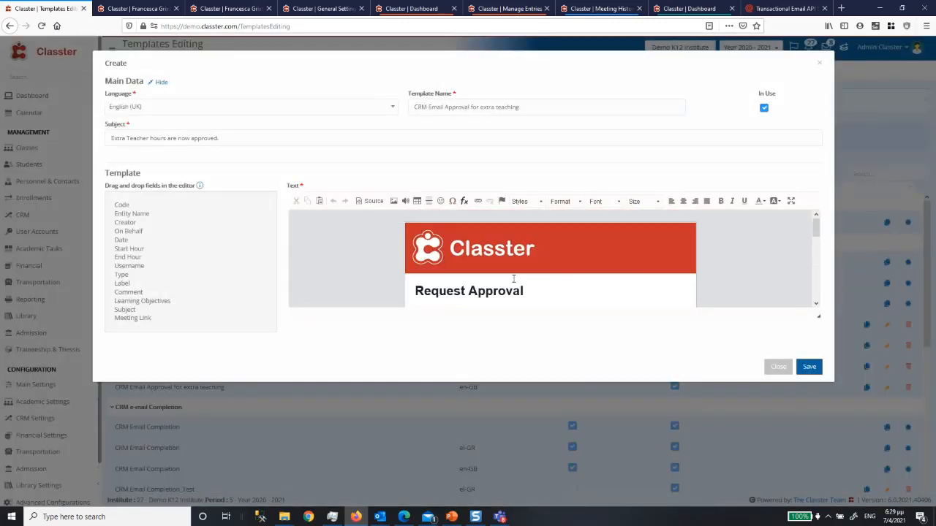
click(777, 367)
scroll(209, 395, down, 3)
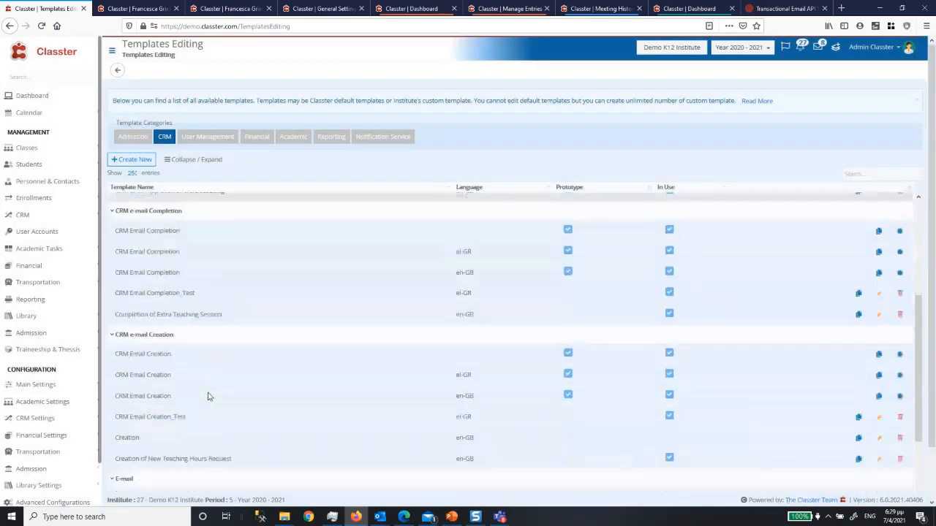
scroll(209, 393, down, 2)
scroll(209, 393, up, 5)
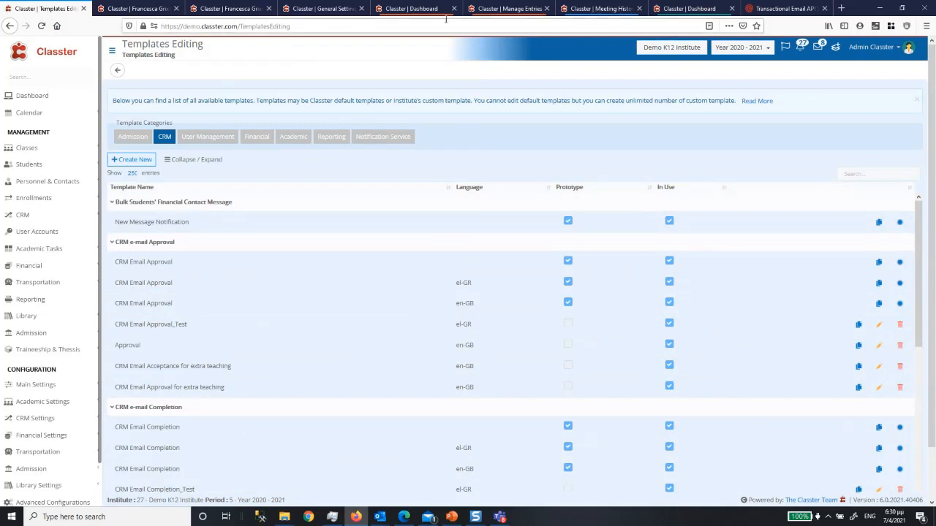
Go to the teacher's Manage Entries page and set the date range to This Month.
click(413, 8)
click(501, 8)
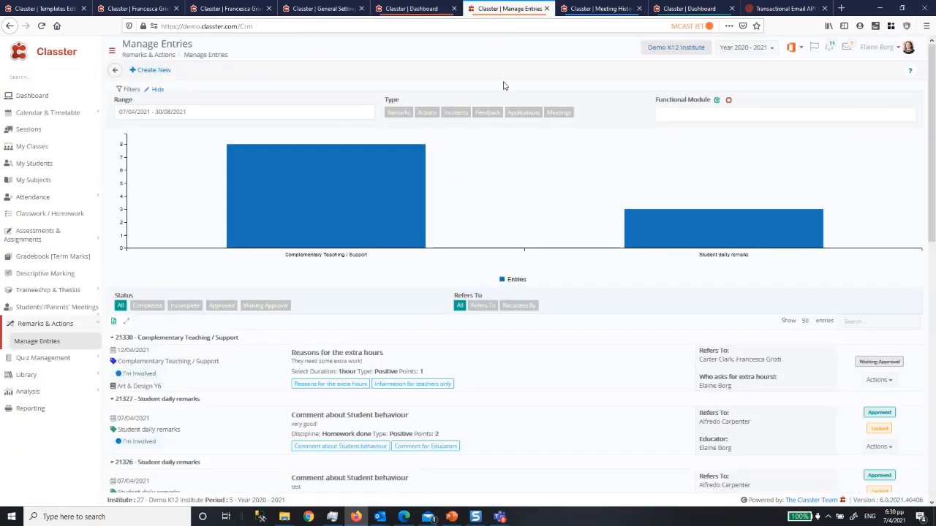
mouse_move(308, 139)
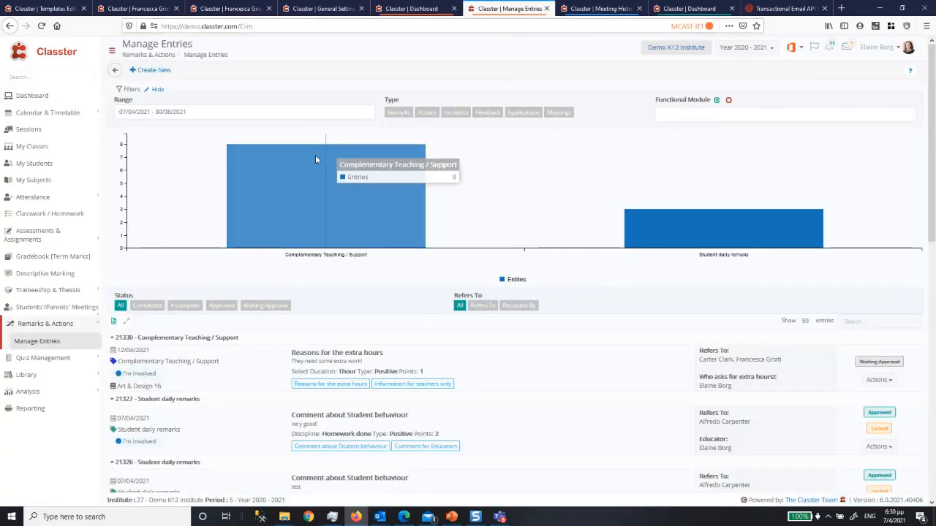
click(197, 110)
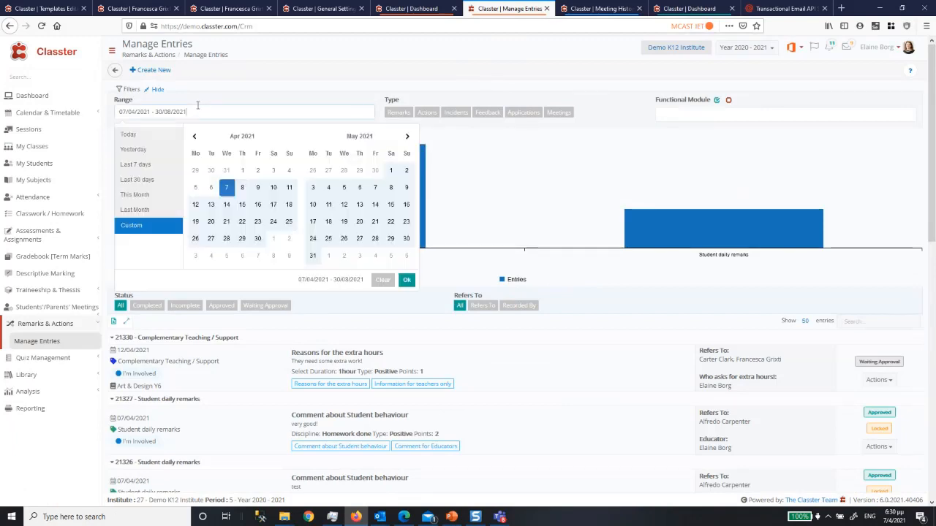
click(132, 195)
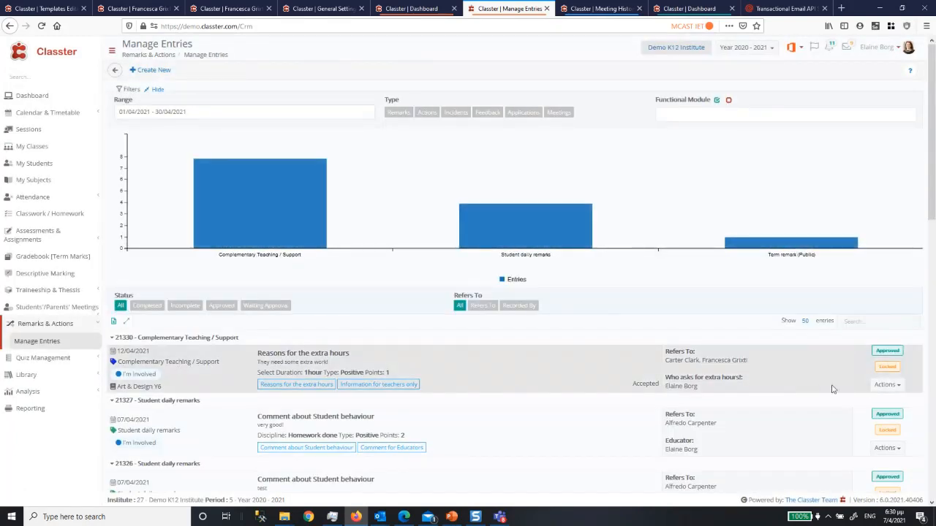
Open the completion form for the 12/04/2021 Complementary Teaching / Support entry, discard the auto-saved content and set the result to Session Done.
click(887, 384)
click(878, 403)
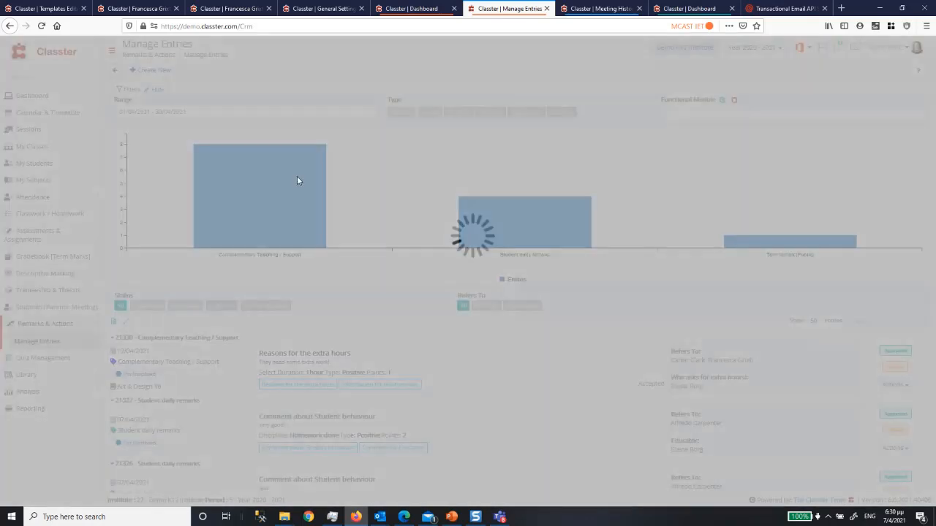
click(363, 91)
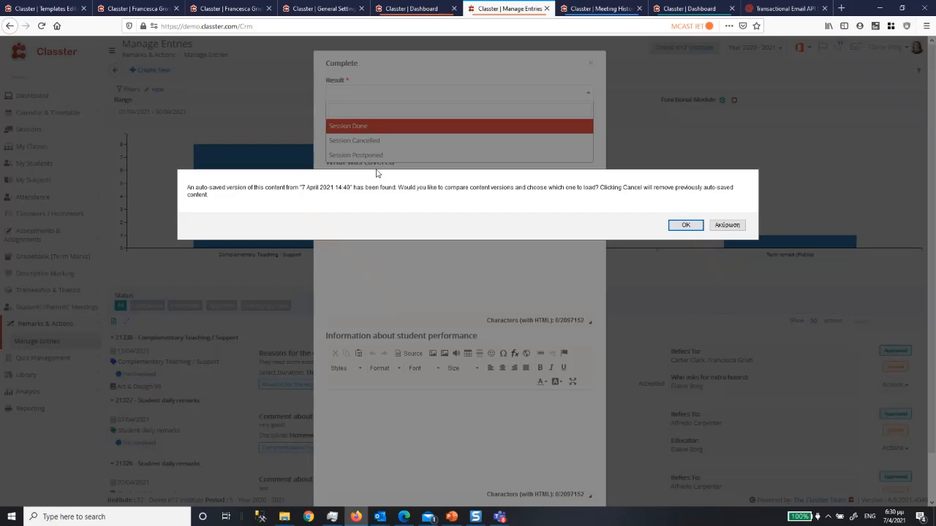
click(740, 226)
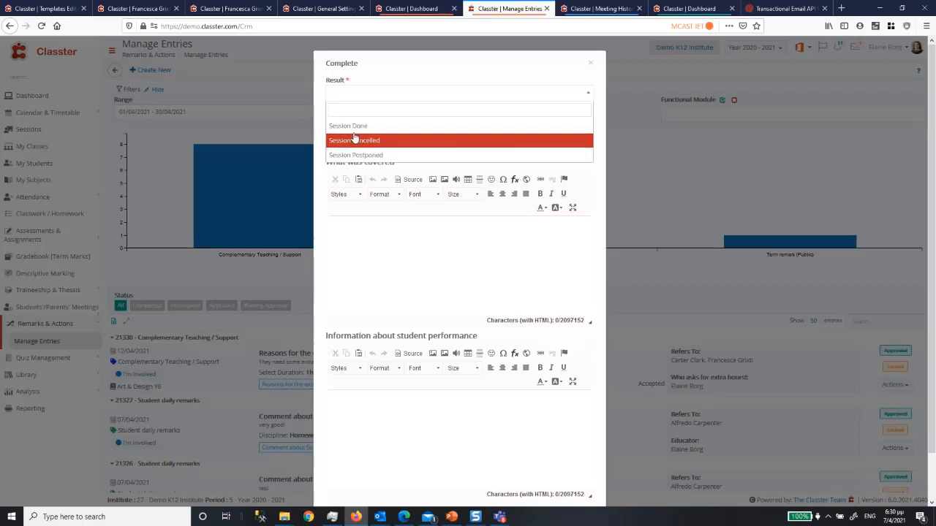
click(358, 126)
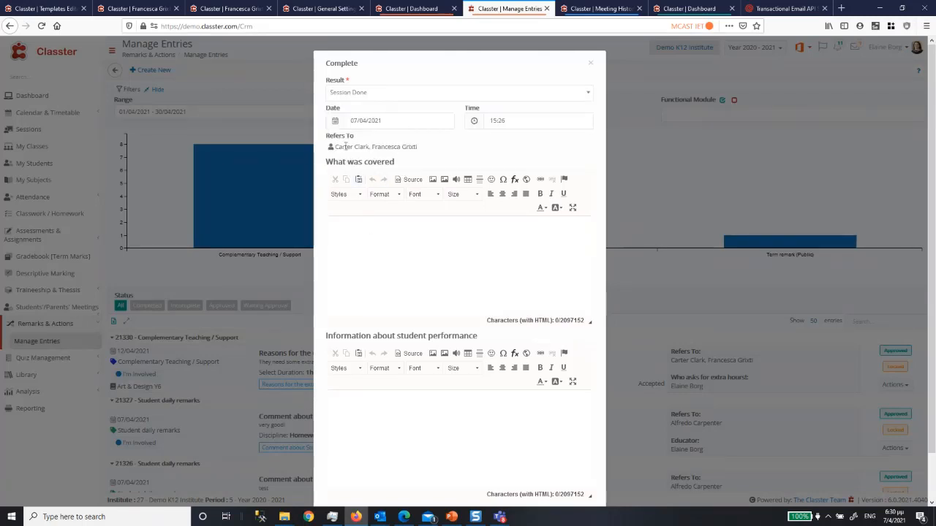
Enter "tardtert" as what was covered and "erter" as the information about student performance.
click(369, 234)
text(tardtert)
click(381, 402)
text(erter)
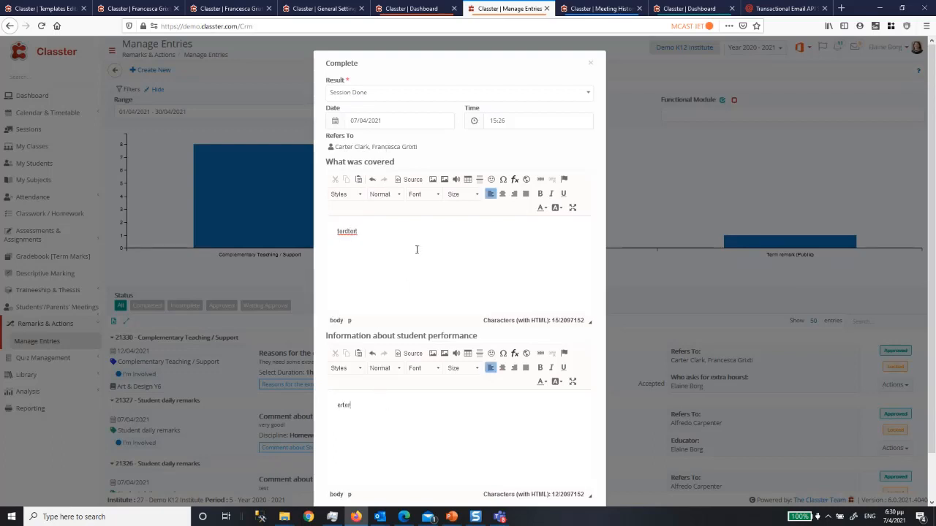
scroll(417, 246, down, 2)
scroll(420, 242, up, 2)
In the administrator's session, find Complementary Teaching / Support in the CRM Categories and look at the CRM Dynamic List.
click(31, 9)
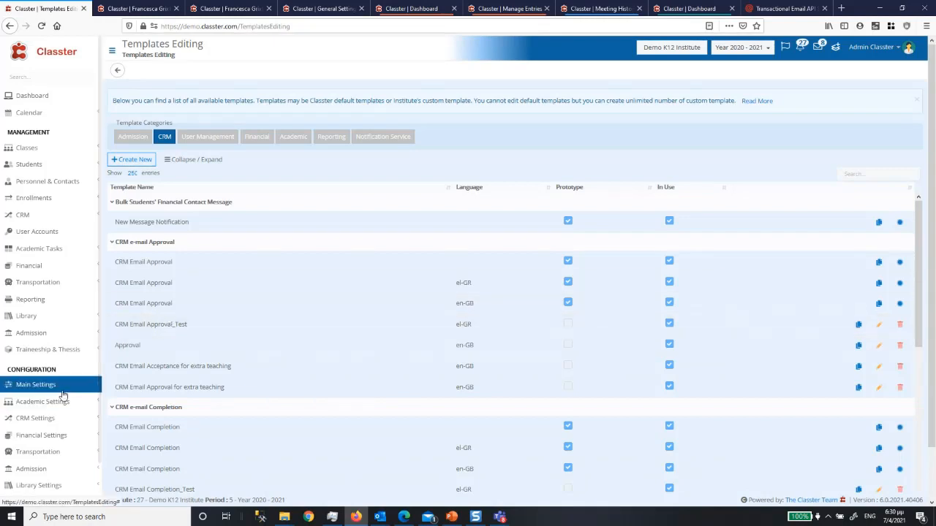
click(62, 418)
click(46, 434)
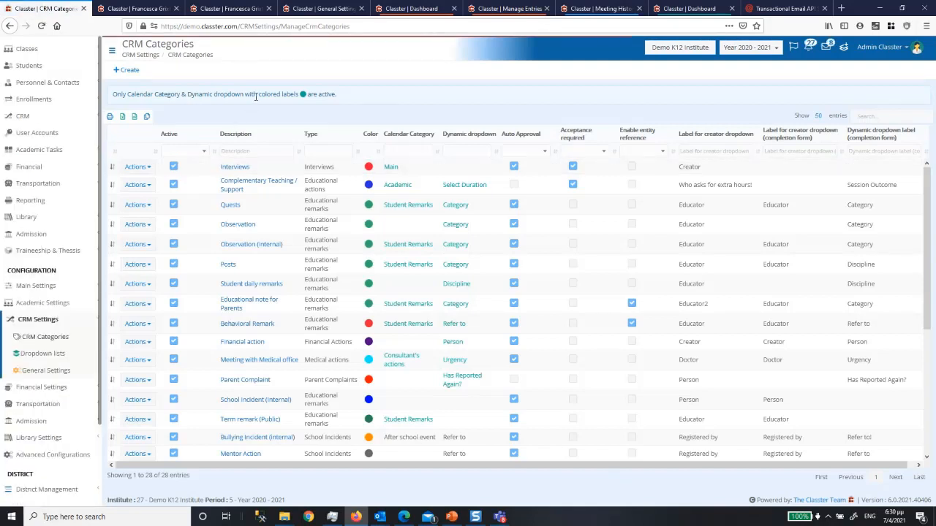
drag(252, 192, 220, 184)
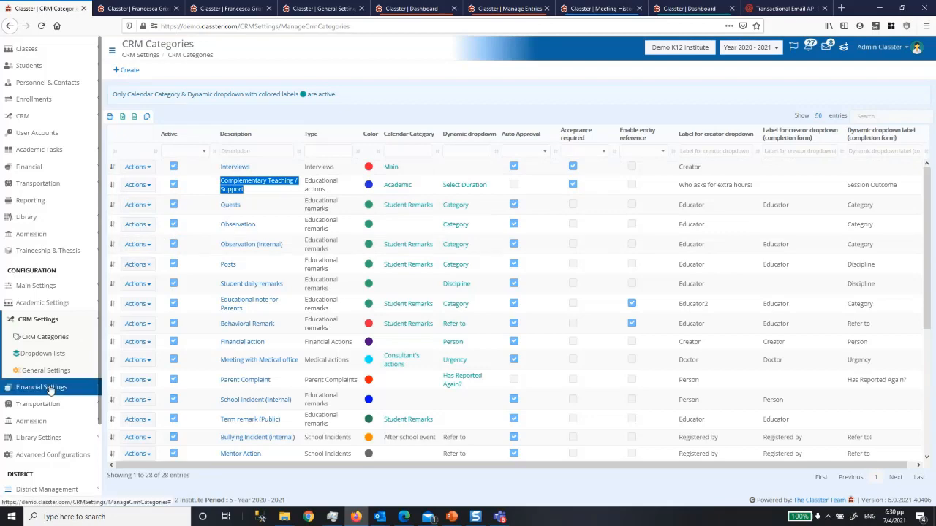
click(44, 353)
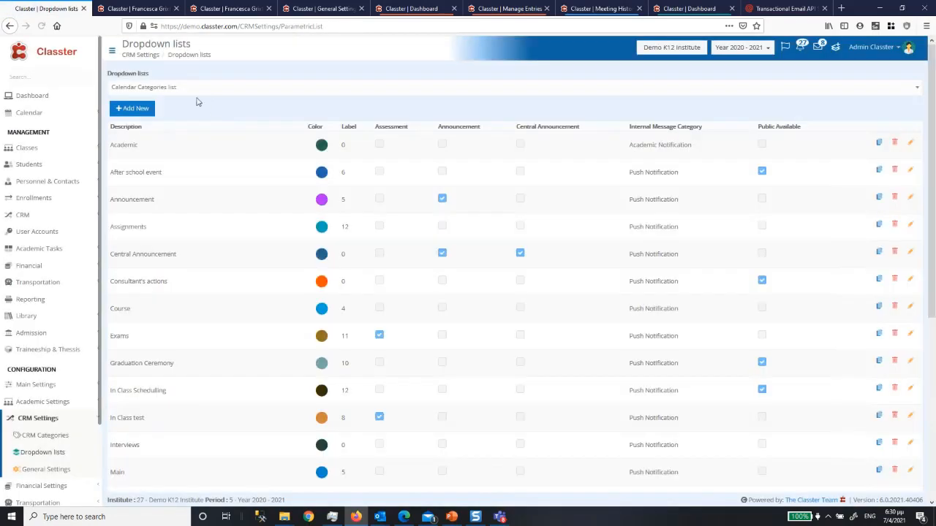
click(176, 88)
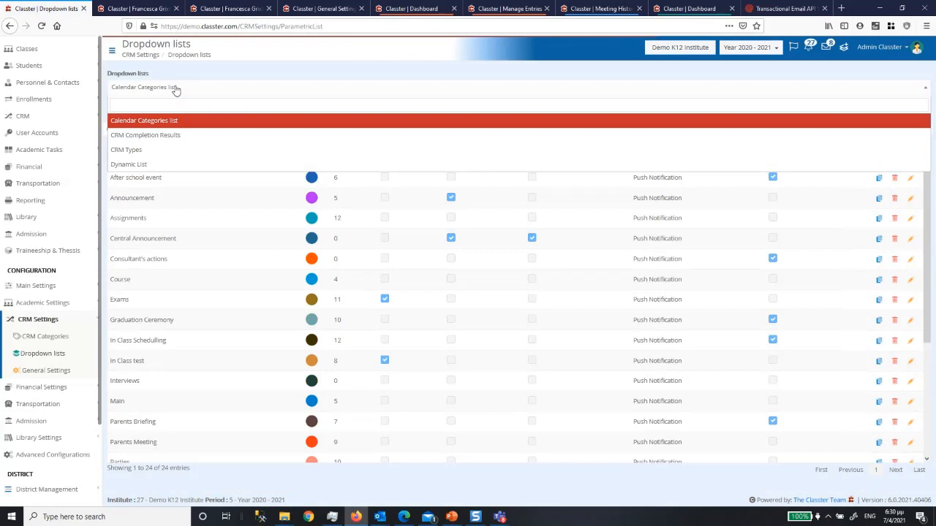
click(142, 165)
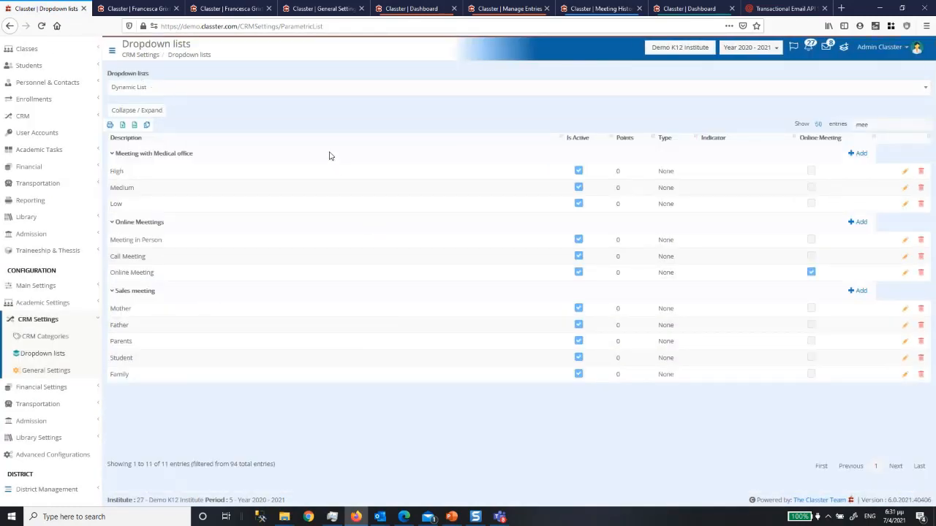
Open the Complementary Teaching / Support category, examine its dynamic dropdown label setting and close it unsaved.
click(43, 336)
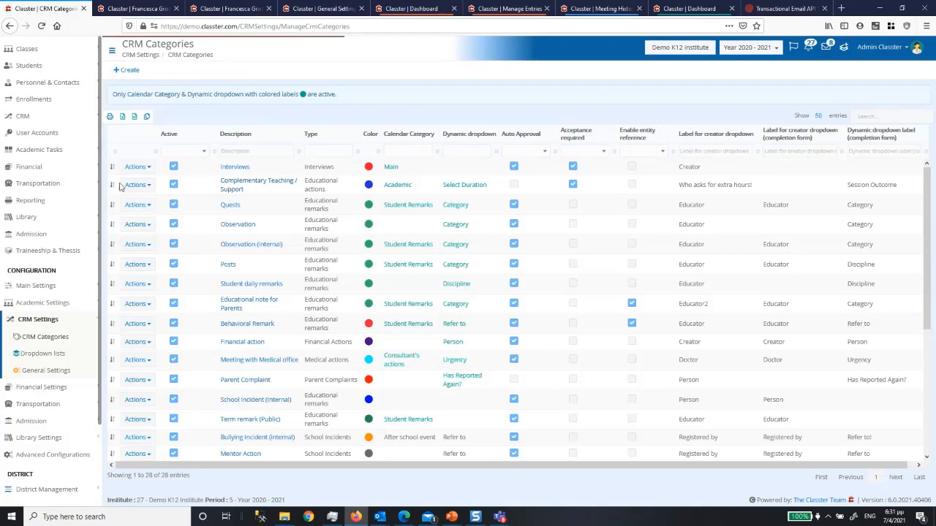
click(136, 184)
click(144, 205)
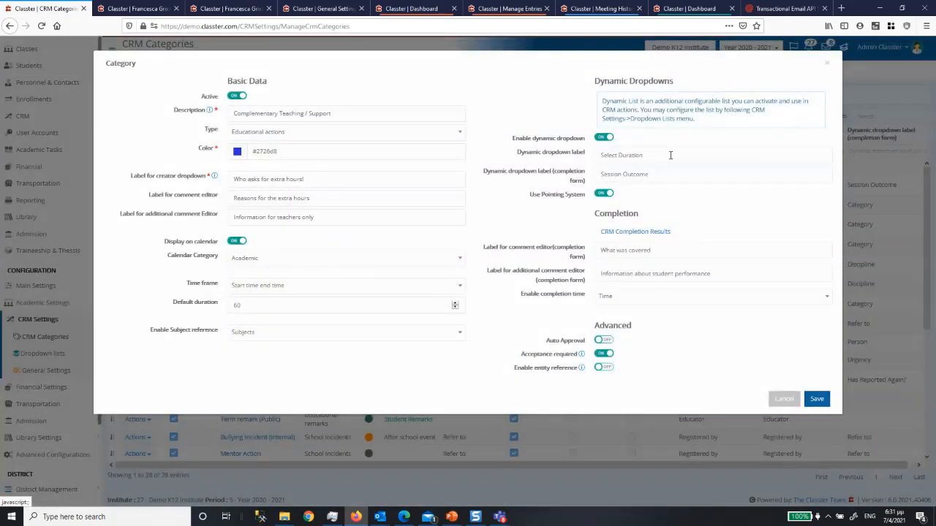
drag(643, 155, 589, 139)
drag(524, 154, 563, 154)
drag(655, 156, 594, 154)
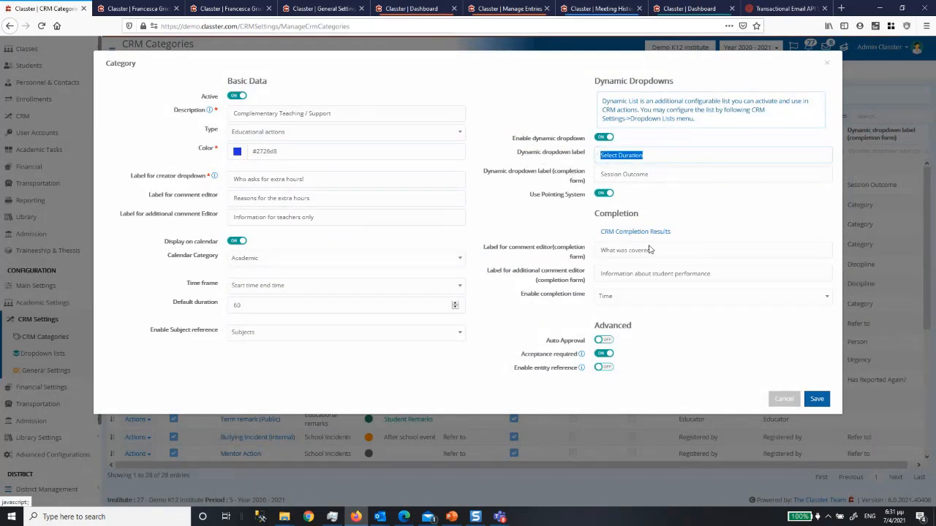
click(781, 398)
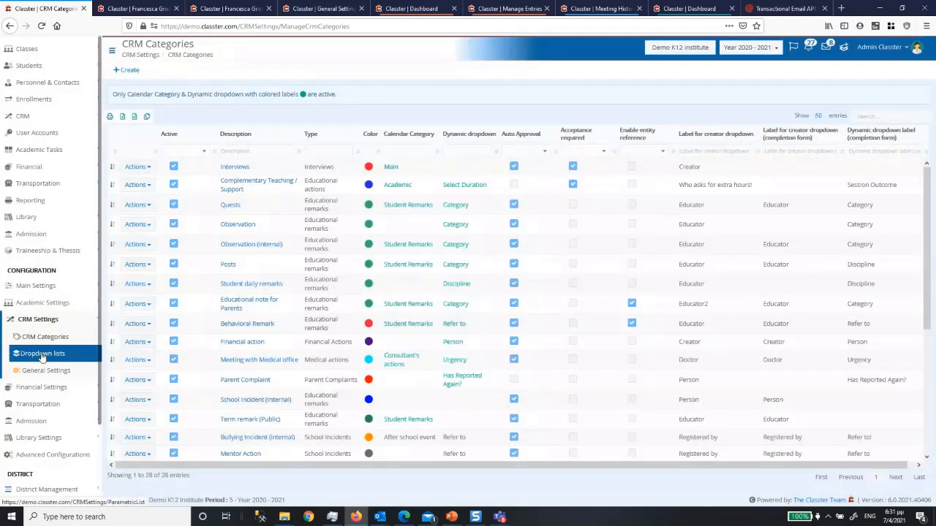
Reopen the CRM Dynamic List, show 500 entries per page and clear the search filter.
click(42, 353)
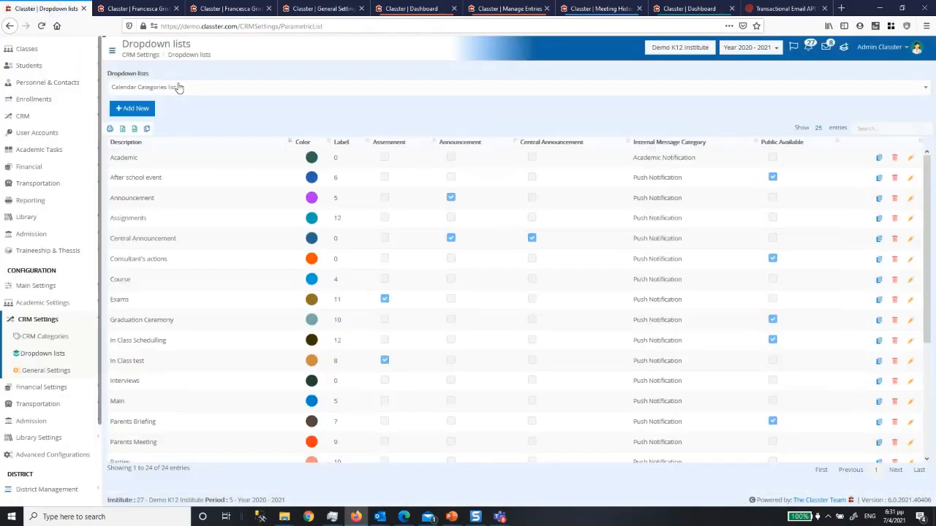
click(176, 87)
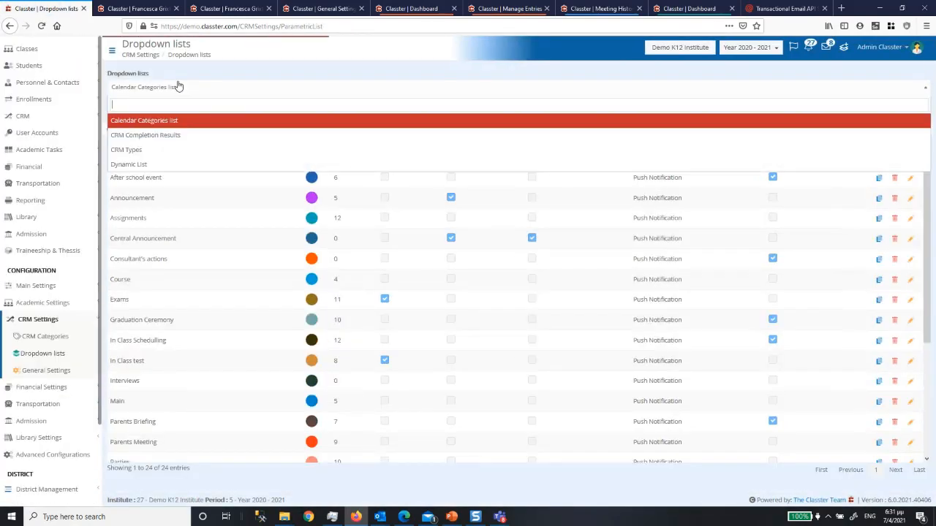
click(146, 163)
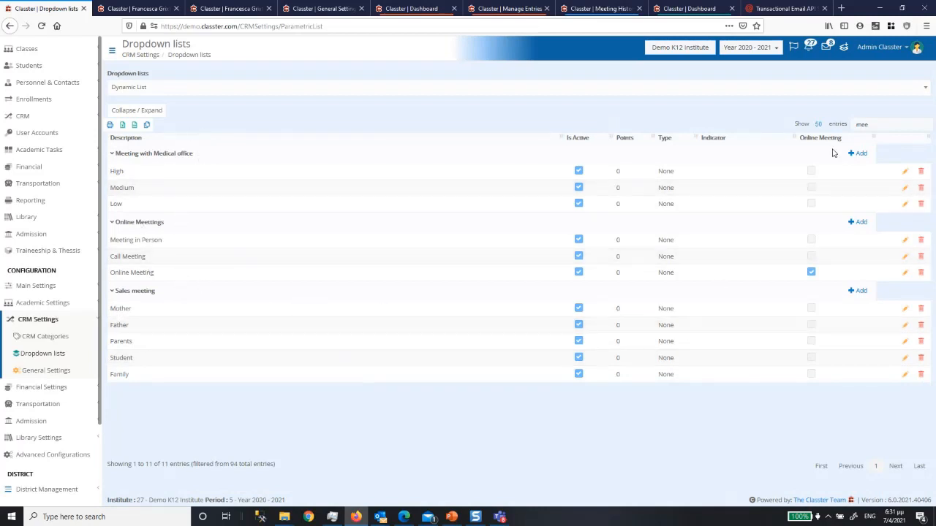
click(823, 124)
click(829, 158)
drag(888, 125, 769, 123)
key(BackSpace)
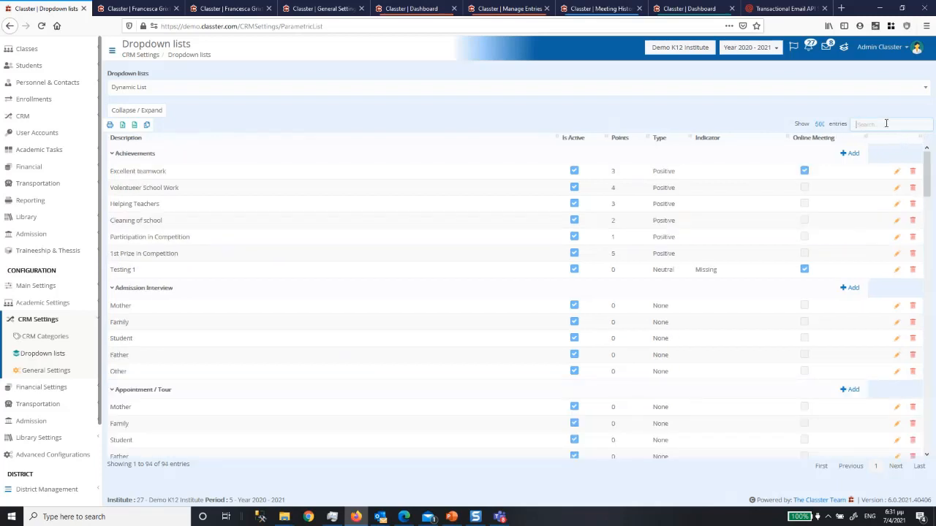
Search the Dynamic List for "ext" and clear the search.
text(ext)
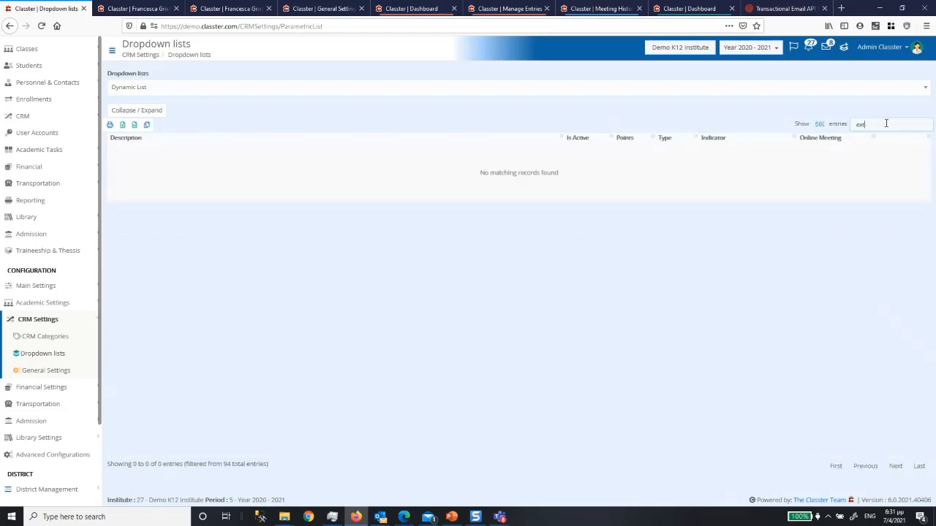
key(BackSpace)
key(BackSpace)
key(BackSpace)
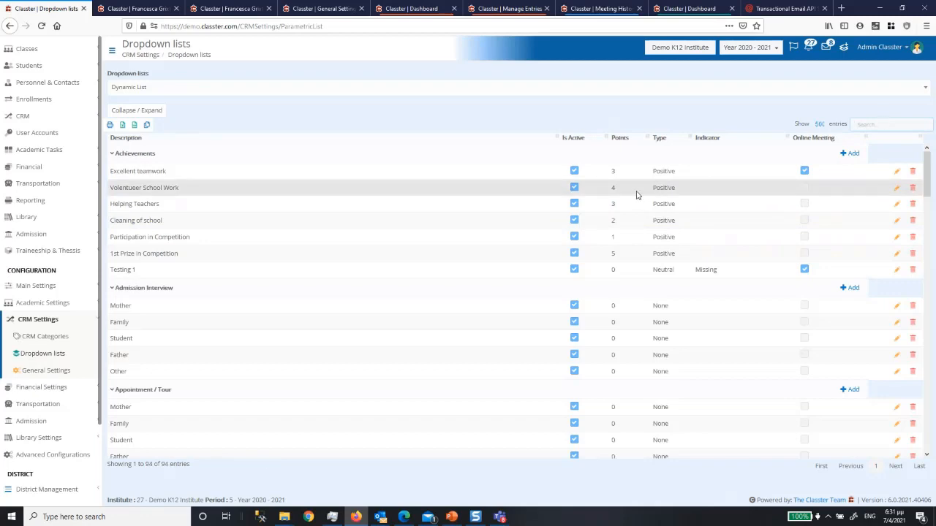
Collapse all groups of the Dynamic List and expand only Complementary Teaching / Support.
scroll(320, 286, down, 10)
scroll(317, 283, down, 5)
scroll(318, 282, up, 5)
click(146, 111)
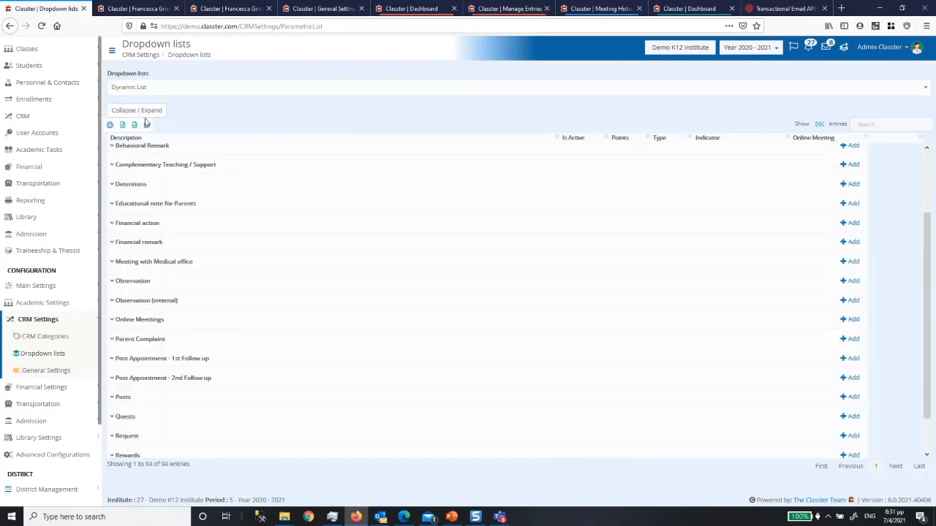
scroll(242, 295, down, 1)
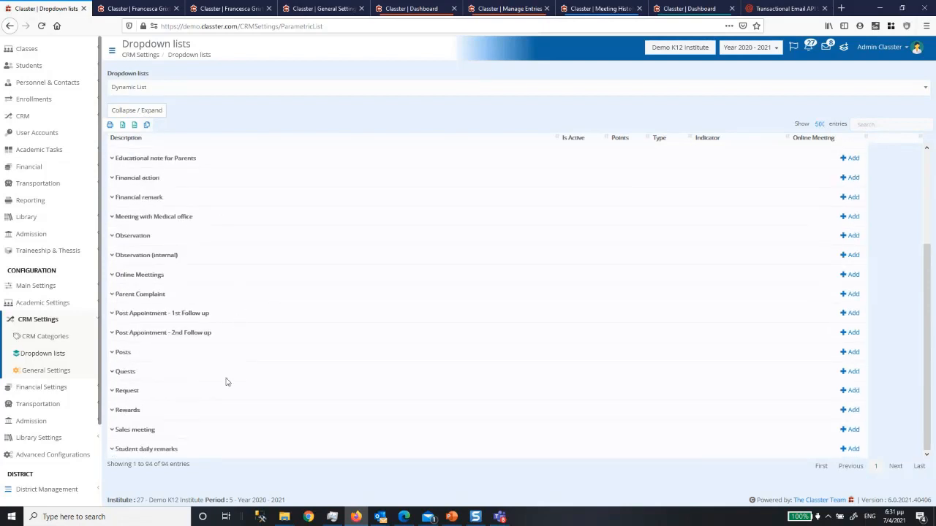
scroll(192, 393, up, 1)
scroll(192, 392, up, 1)
scroll(175, 307, up, 3)
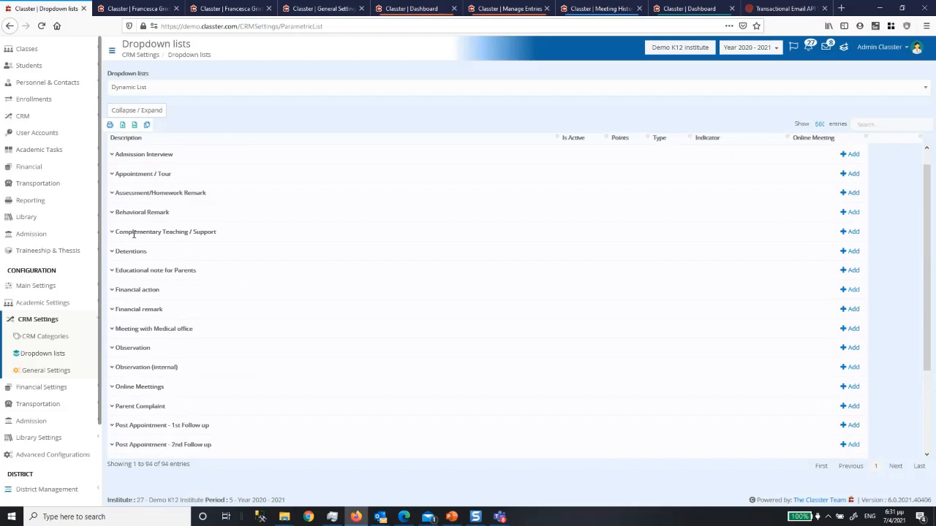
click(848, 231)
click(113, 234)
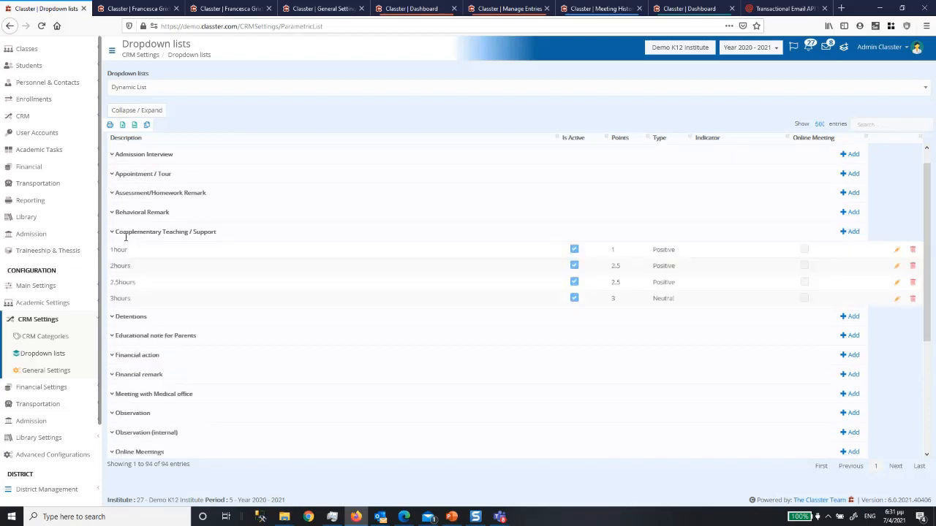
Start a new option in the Complementary Teaching / Support group with description "4h", type Positive and 4 points.
click(849, 231)
click(411, 94)
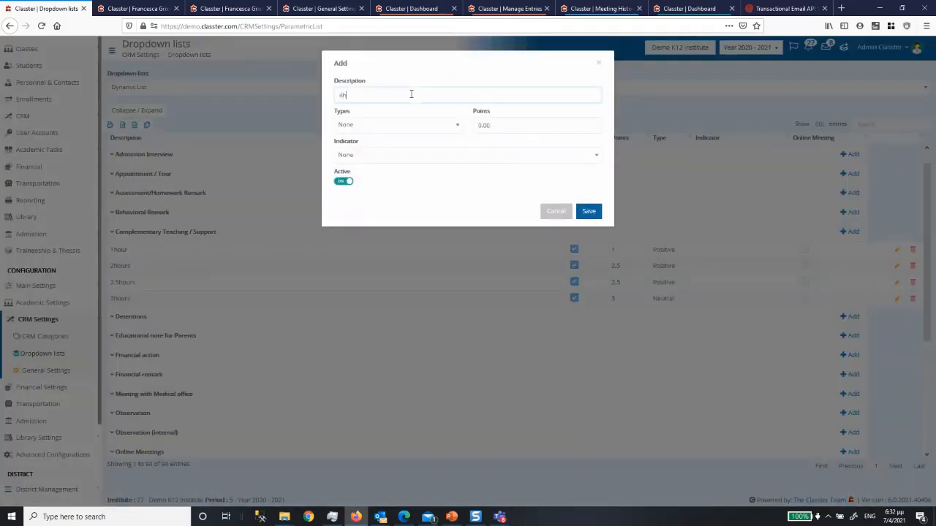
click(396, 124)
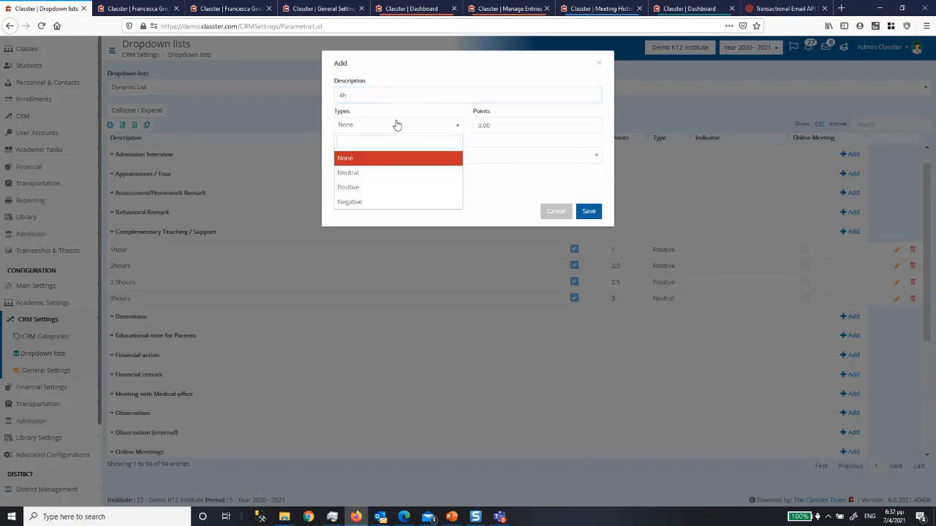
click(393, 188)
key(Tab)
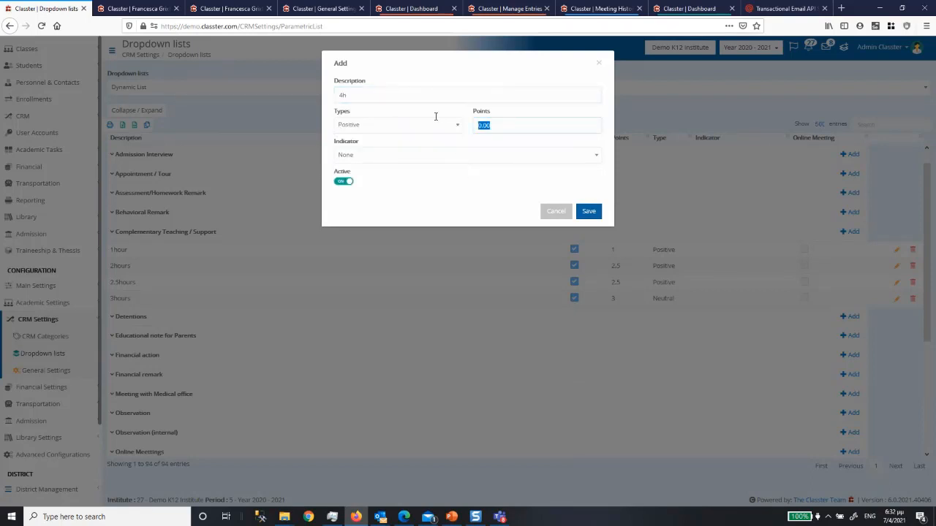
text(4)
Review the available indicators for the new option, leave the indicator at None and save the option.
click(412, 161)
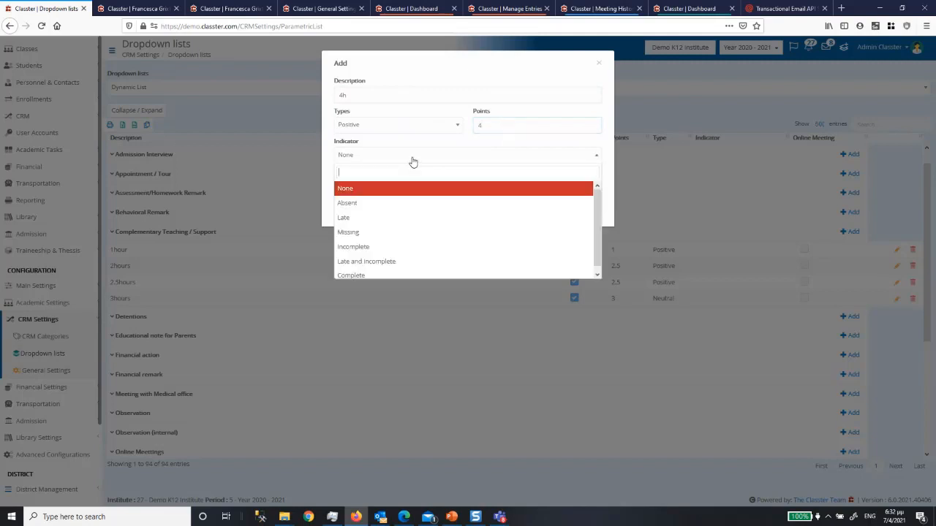
drag(365, 144, 335, 145)
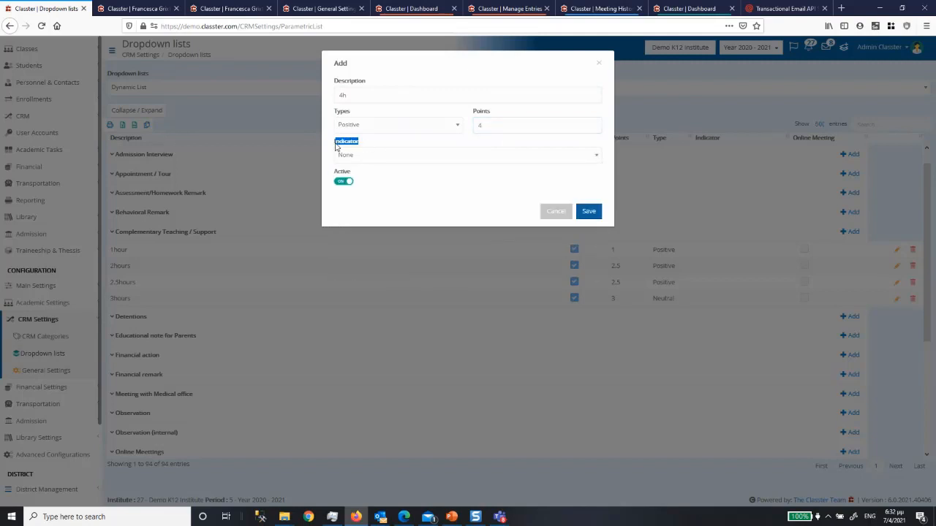
click(401, 162)
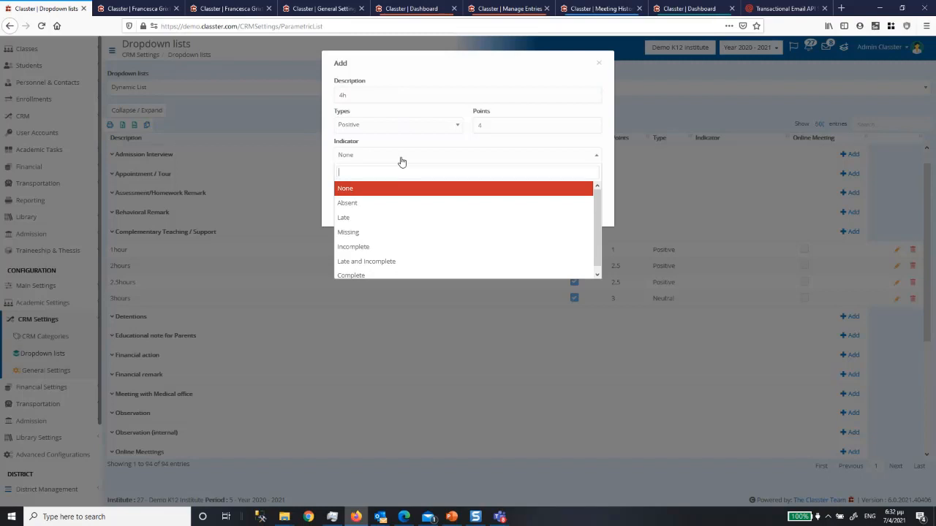
click(397, 142)
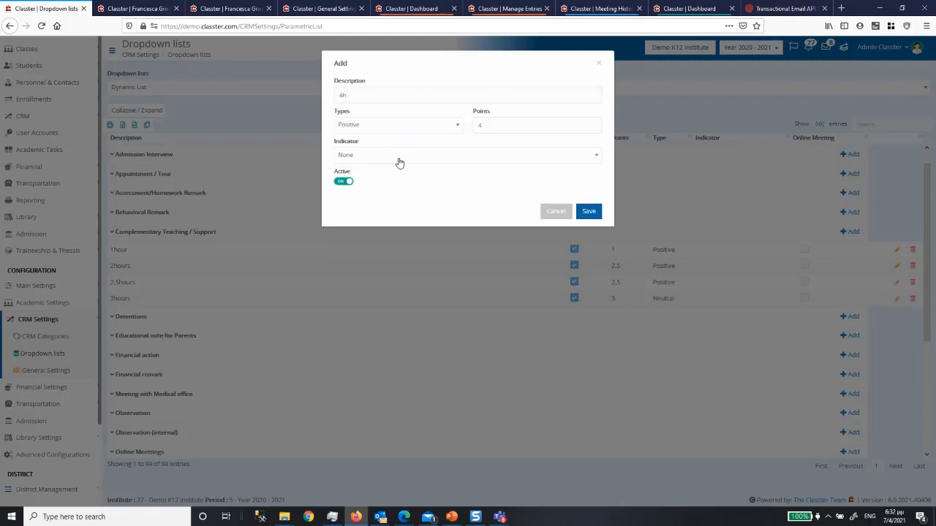
click(398, 161)
click(400, 162)
click(587, 211)
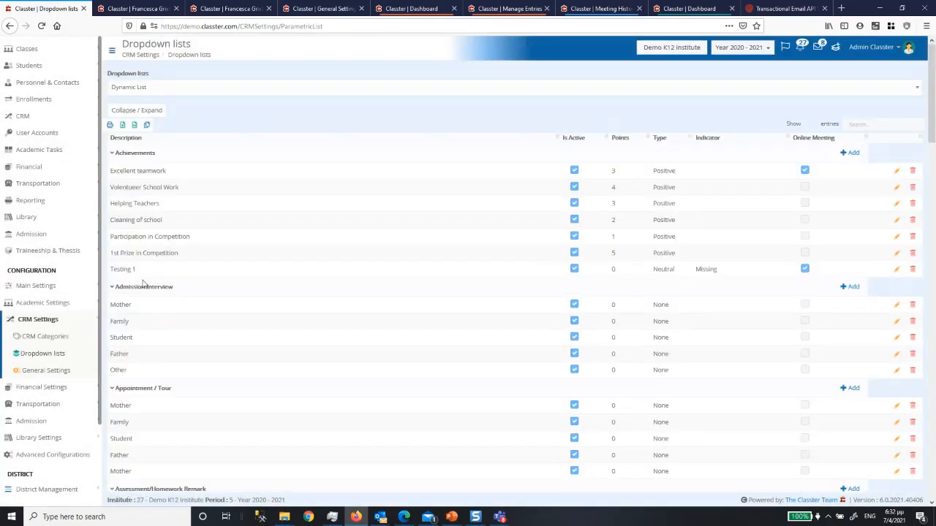
Return to the open completion form on the teacher's Manage Entries page.
click(409, 8)
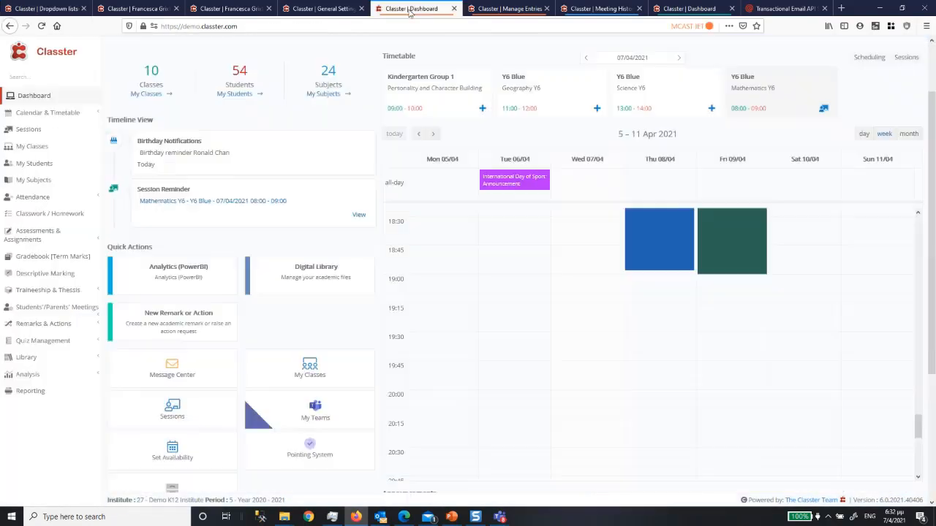
click(504, 8)
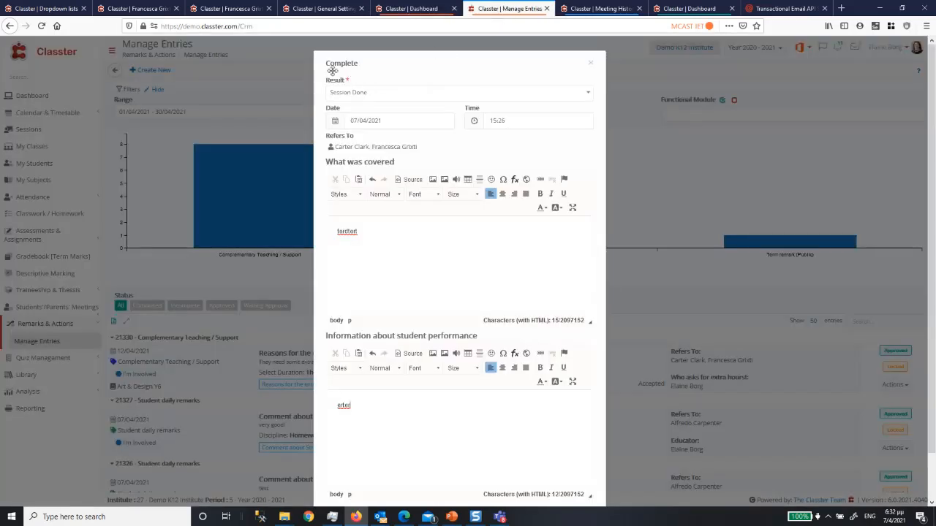
Check the available Result options in the completion form and display the CRM Completion Results list on the admin's Dropdown lists page.
click(379, 91)
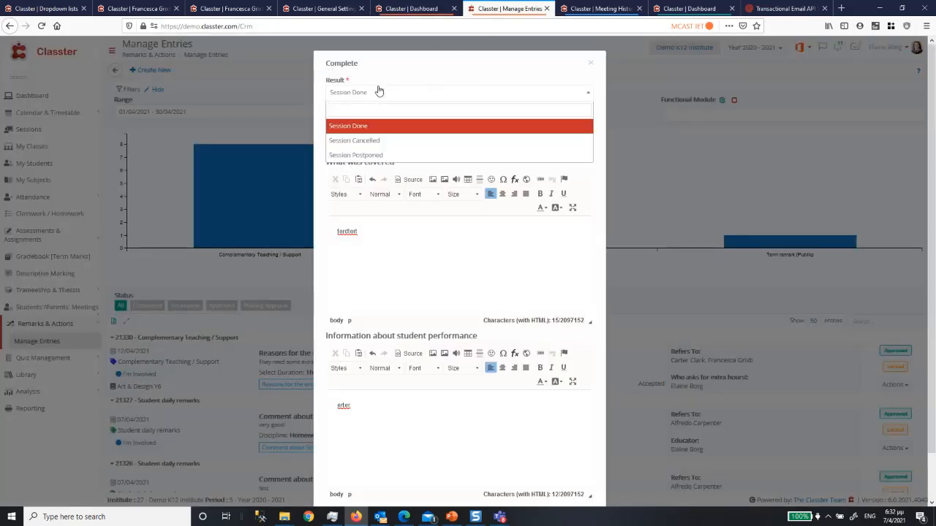
click(379, 91)
click(28, 8)
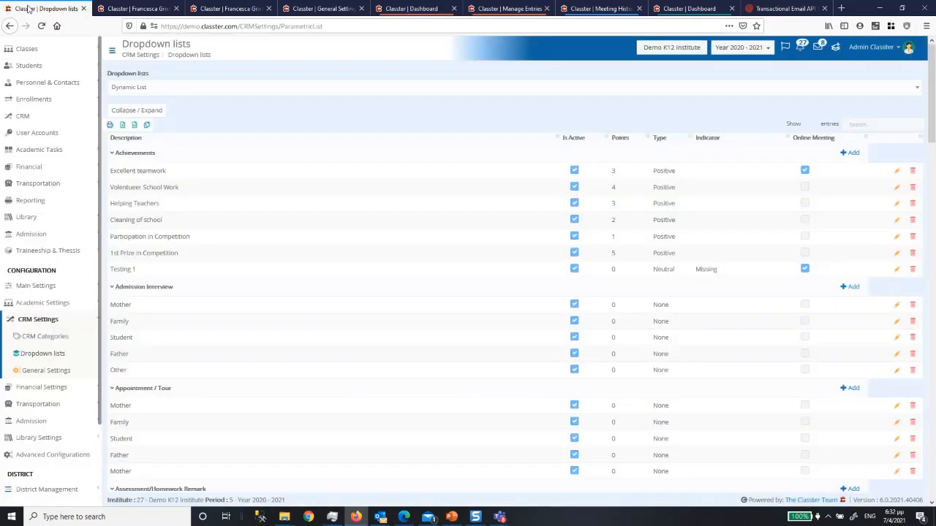
click(163, 86)
click(151, 136)
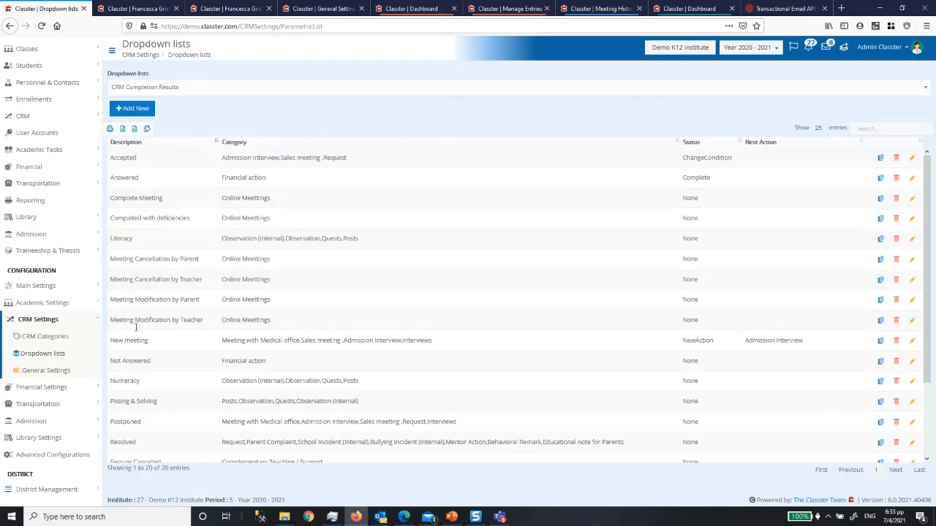
scroll(211, 358, down, 2)
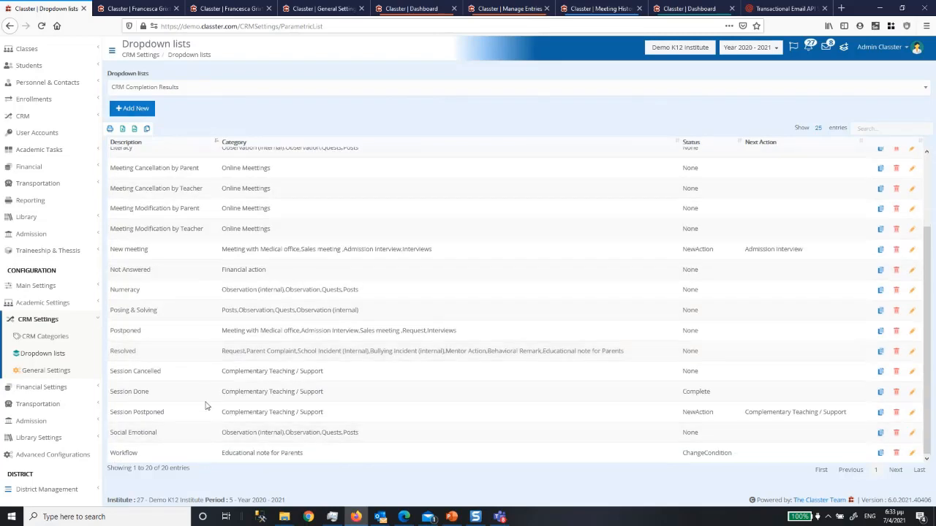
scroll(202, 373, up, 2)
Add a completion result "Not Done" for category Complementary Teaching / Support with resultant action Complete and save it.
click(128, 108)
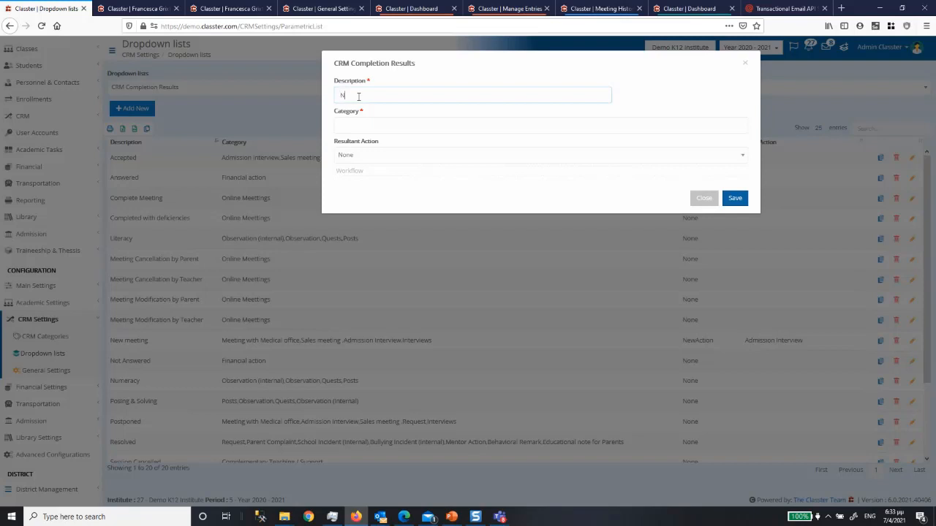
click(382, 128)
scroll(428, 215, down, 5)
scroll(422, 223, down, 3)
click(421, 223)
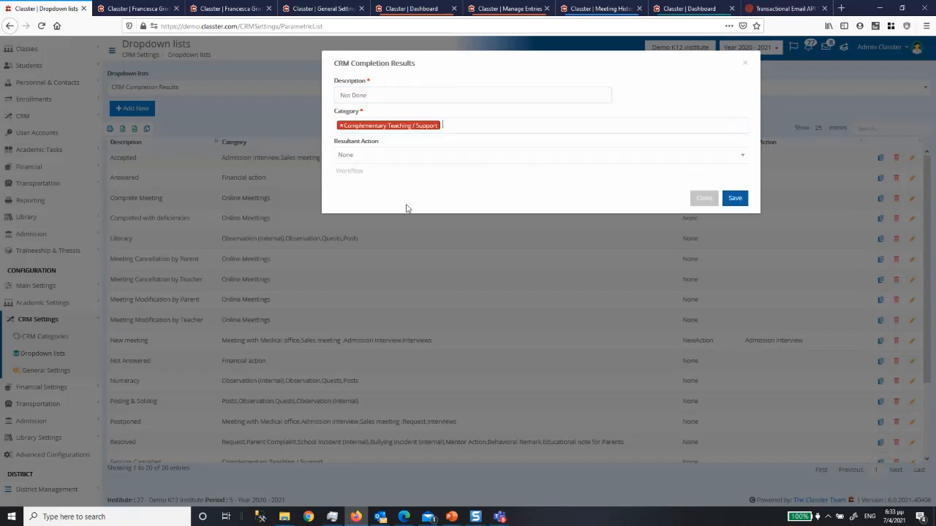
click(360, 160)
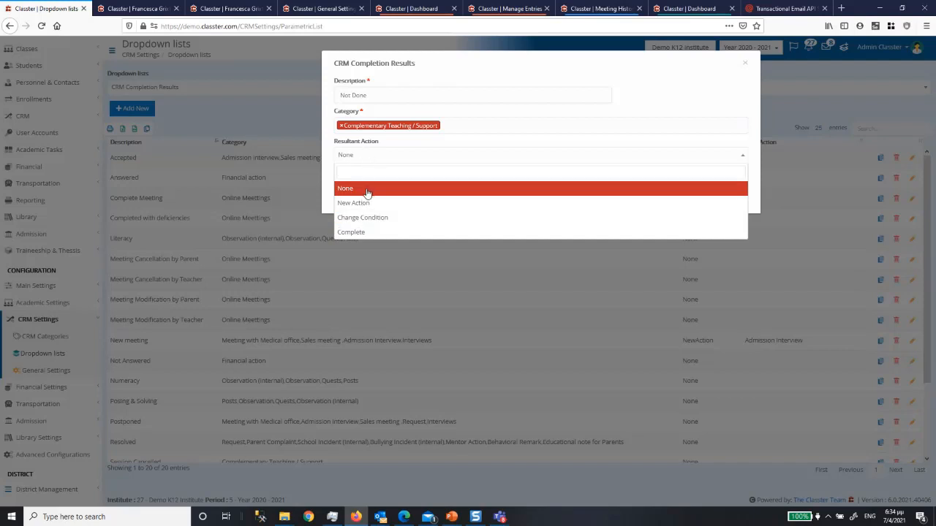
click(383, 232)
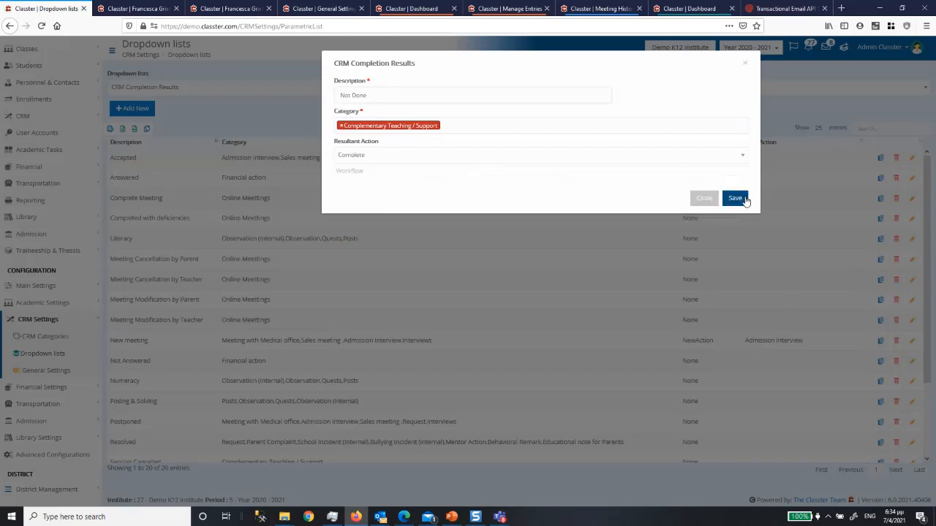
click(735, 198)
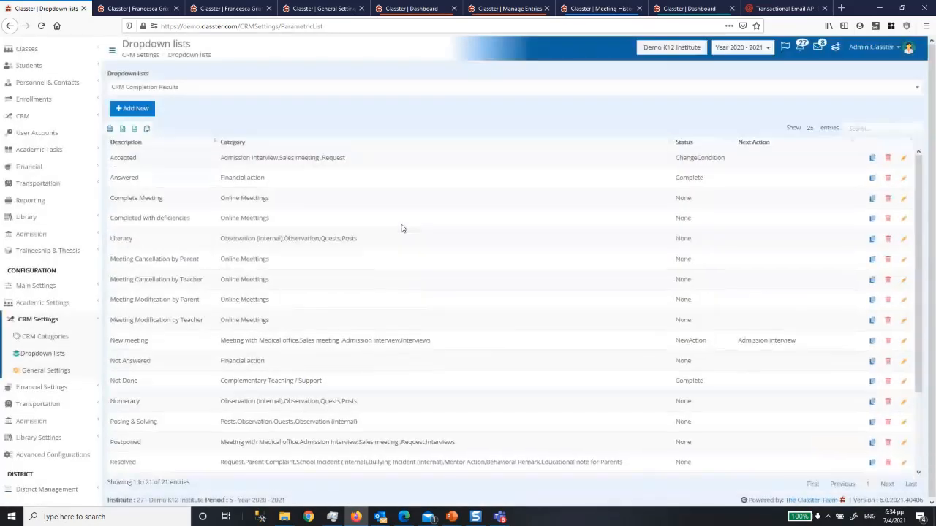
Return to the teacher's completion form, set the result to Session Postponed and save the completion.
click(413, 9)
click(502, 10)
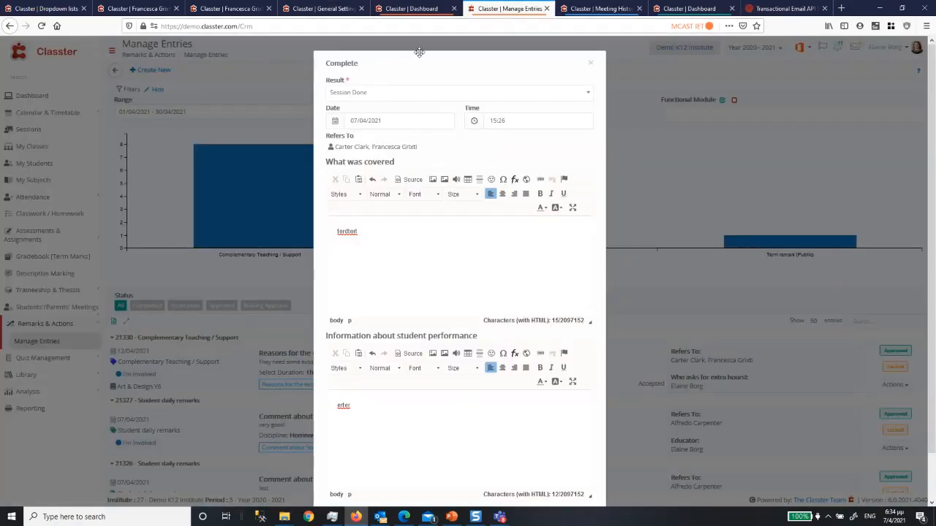
click(374, 92)
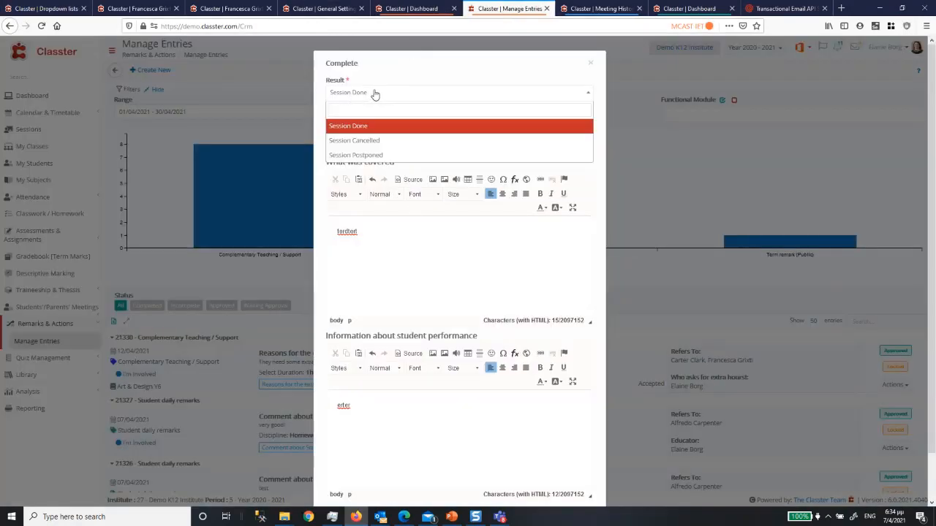
click(369, 153)
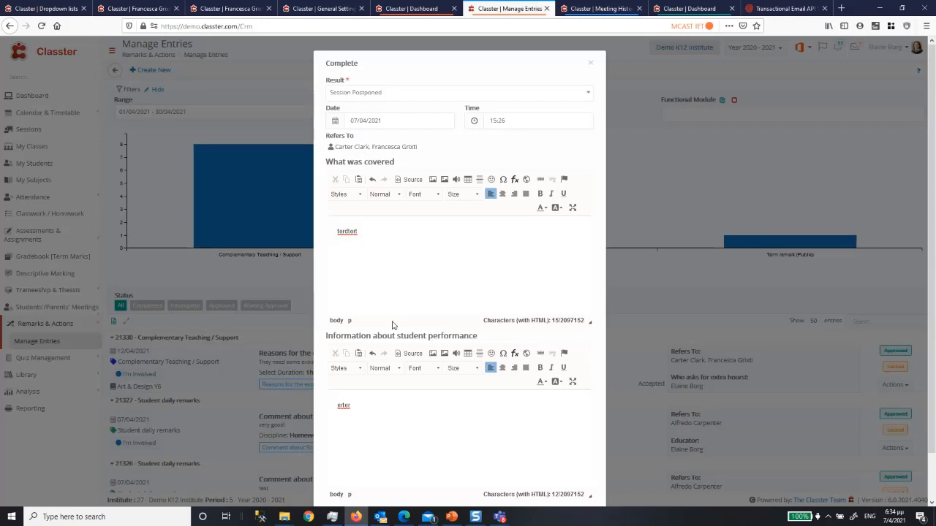
scroll(392, 324, down, 2)
click(582, 478)
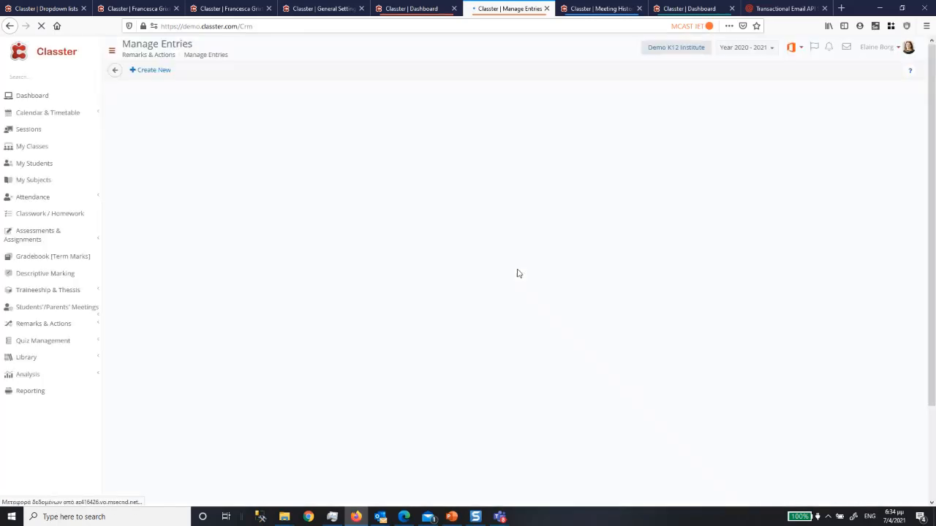
Check the teacher's actions for the completed Complementary Teaching / Support entry and start its follow-up entry from the admin's Manage Entries page.
scroll(518, 274, down, 3)
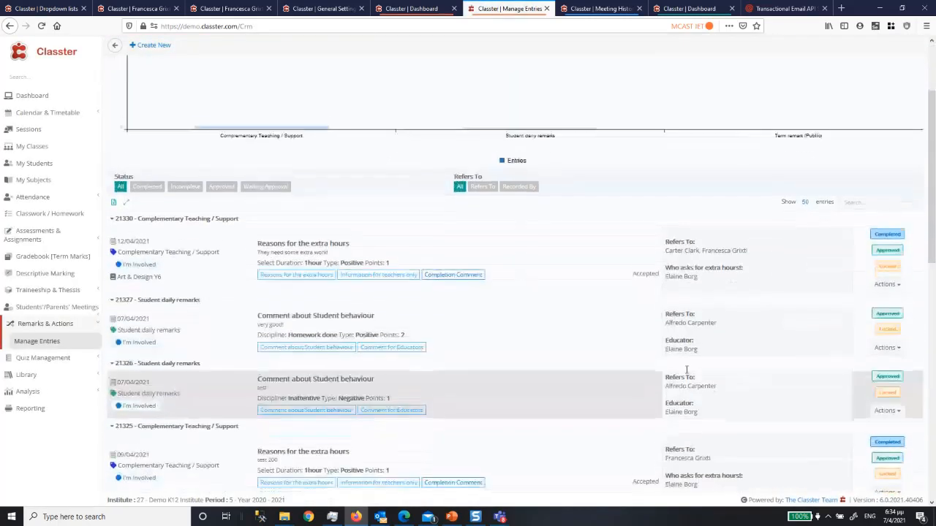
click(893, 281)
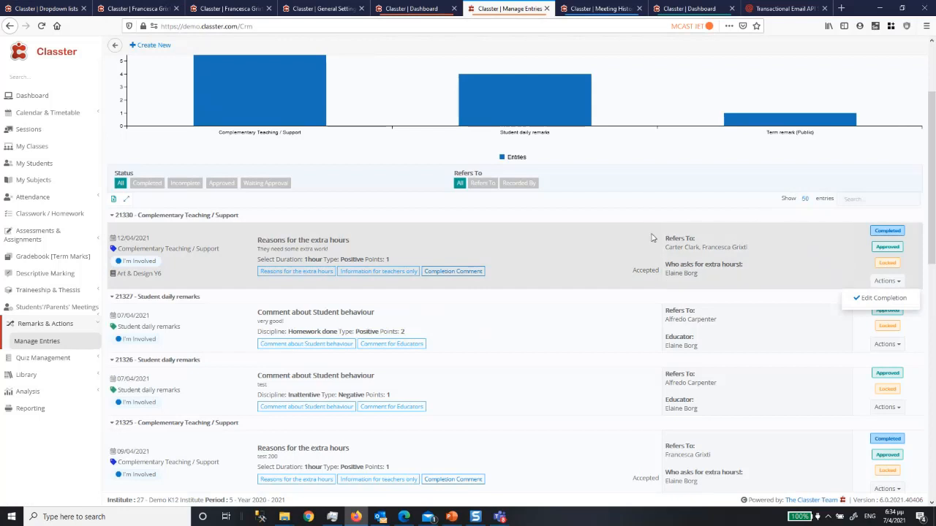
click(59, 8)
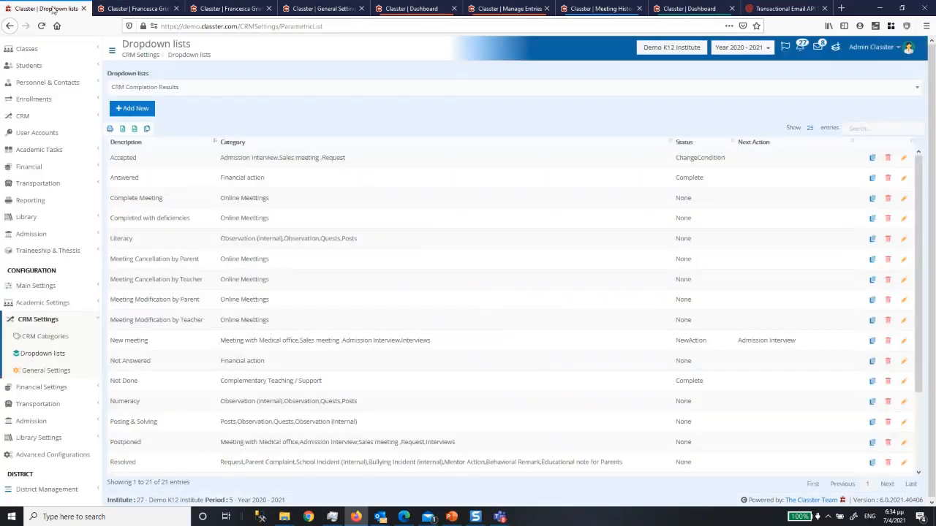
click(62, 121)
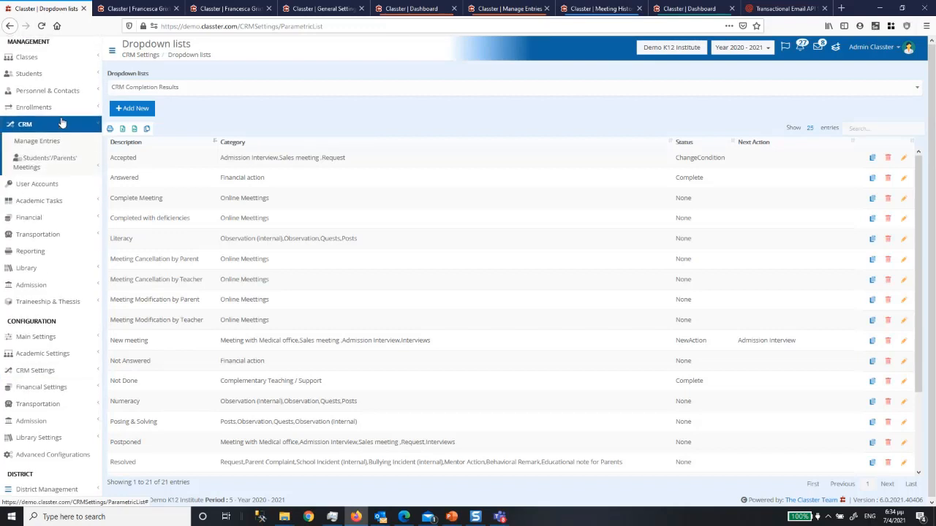
click(36, 140)
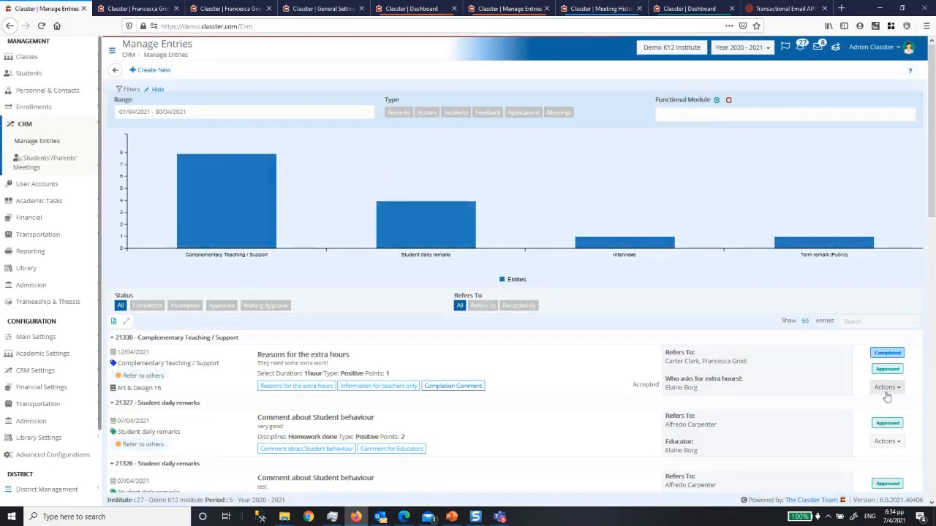
click(886, 389)
click(875, 459)
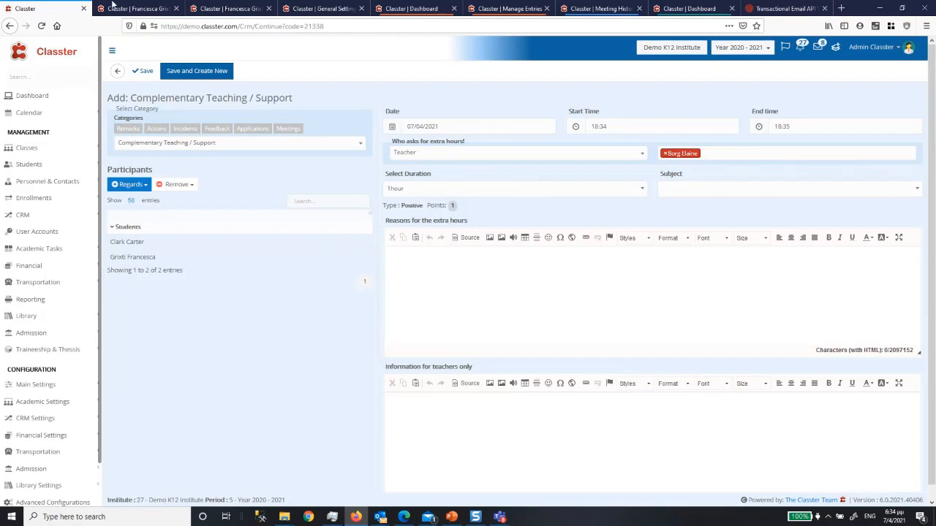
Open the security rights of the Complementary Teaching / Support category from CRM Categories in the admin's student profile browser tab.
click(140, 8)
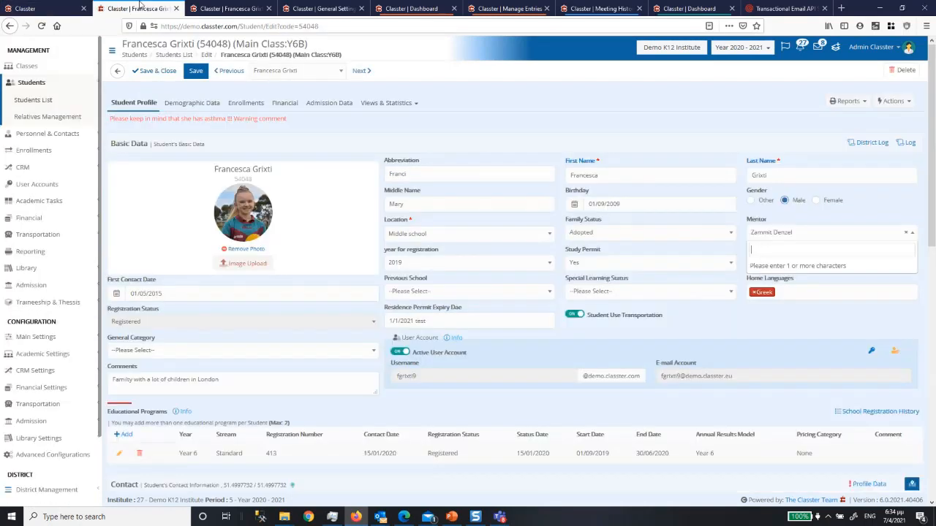
click(35, 370)
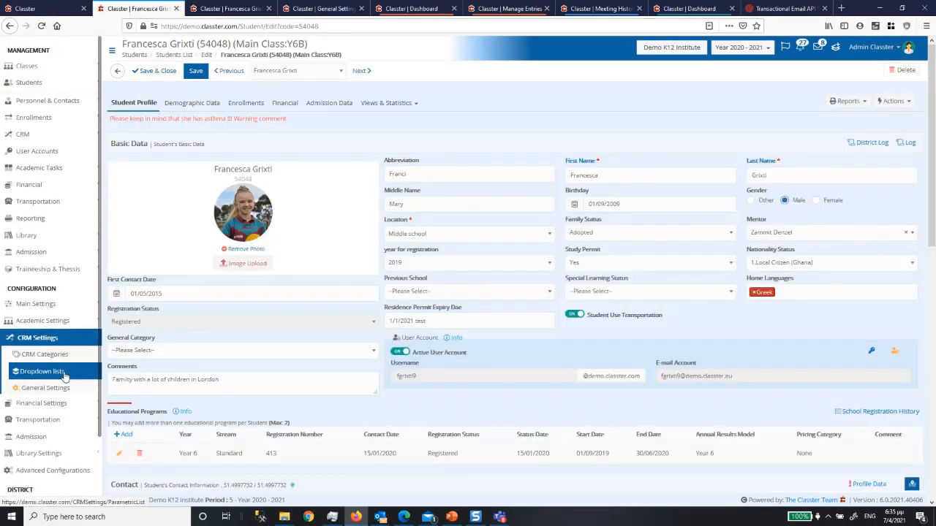
click(54, 359)
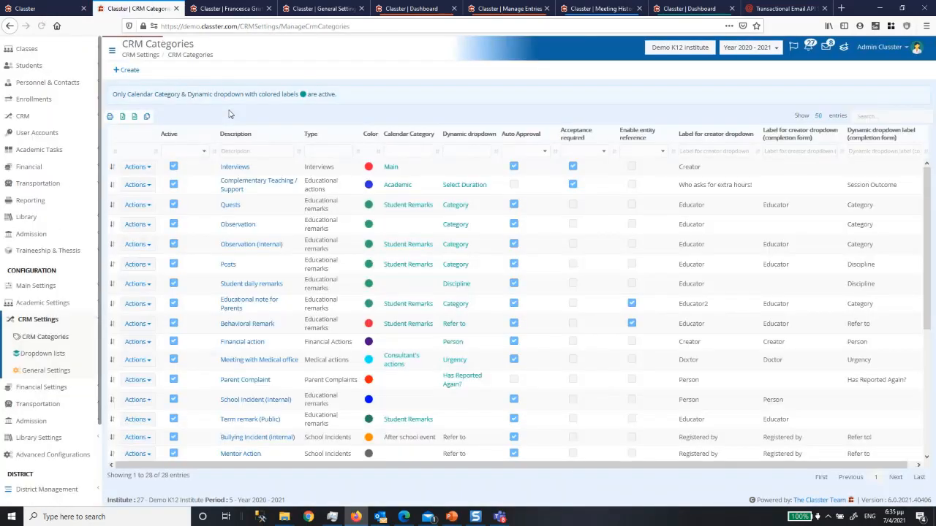
click(137, 185)
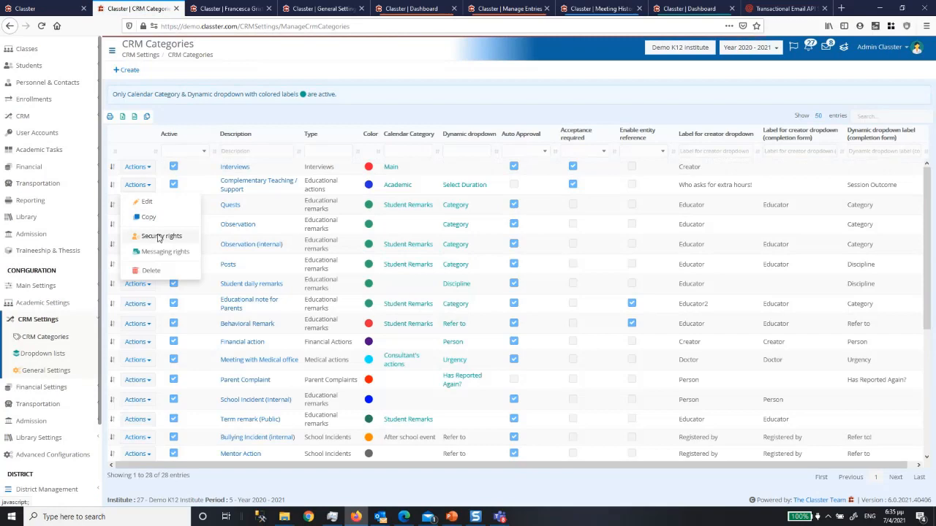
click(157, 237)
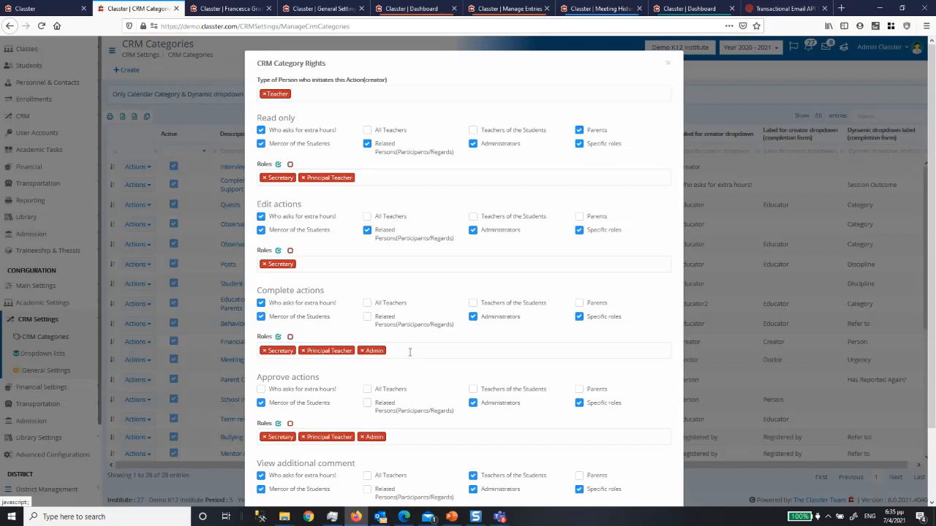
Review the category's edit, complete, approve and additional comment rights and close them without saving.
drag(258, 291, 326, 294)
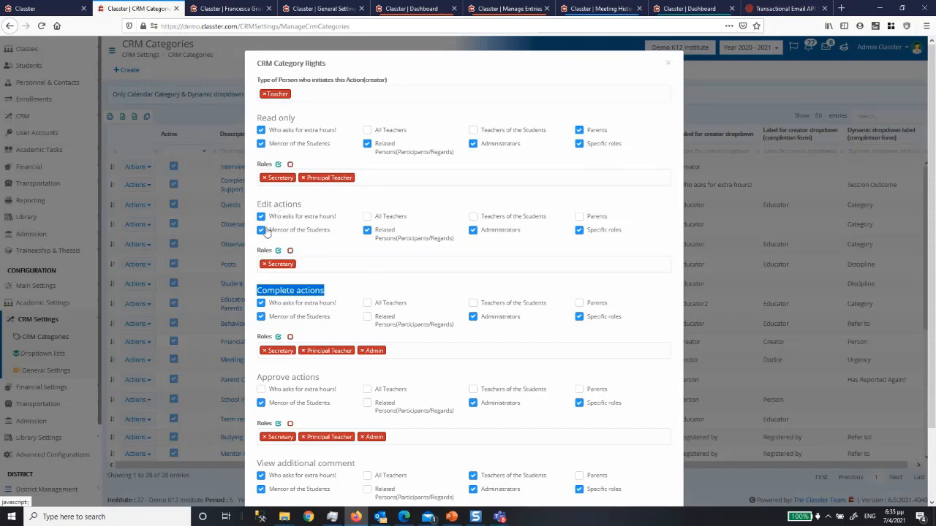
click(322, 263)
click(322, 263)
click(391, 350)
click(391, 351)
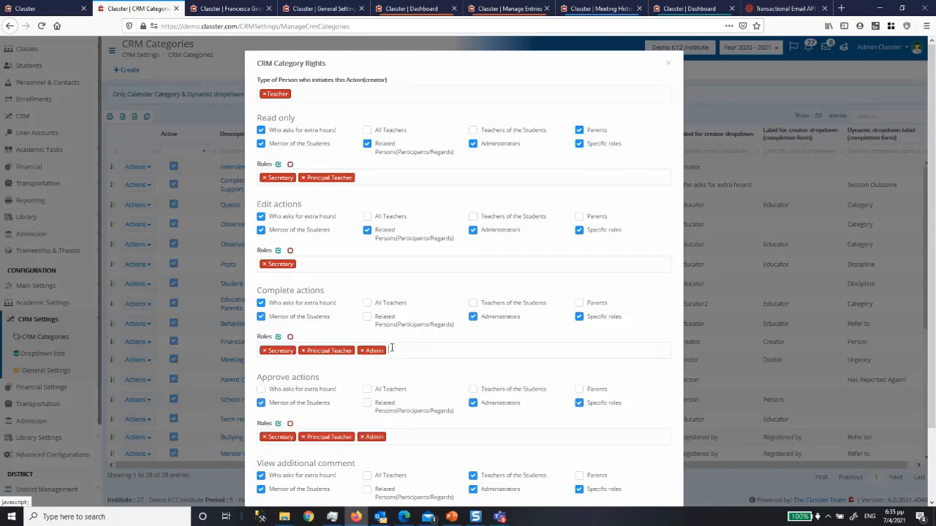
scroll(476, 345, down, 2)
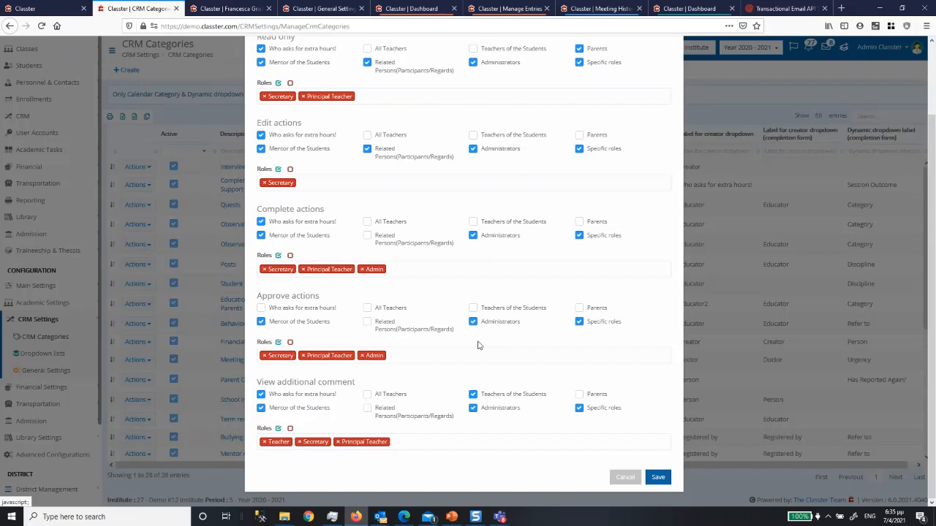
click(626, 478)
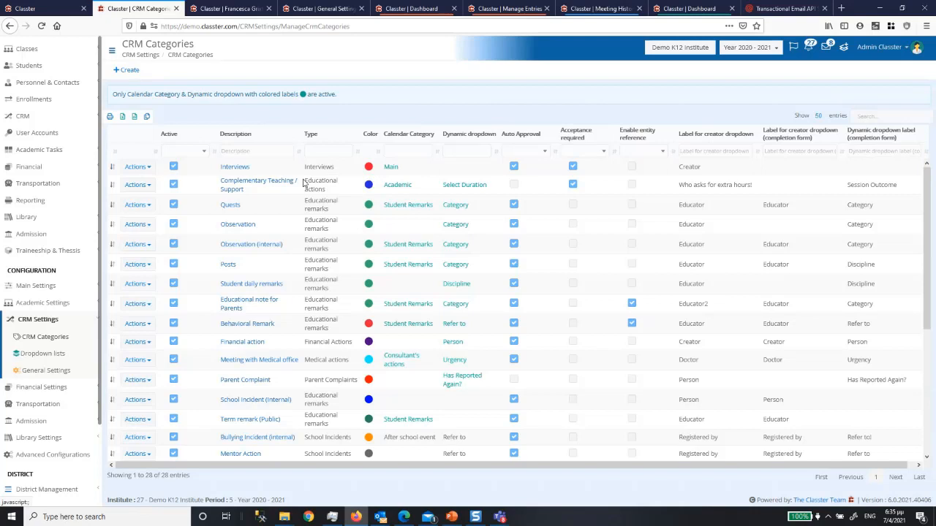
Open the session dashboard of the Mathematics Y6 - Y6 Blue session from the teacher's dashboard timetable.
click(409, 9)
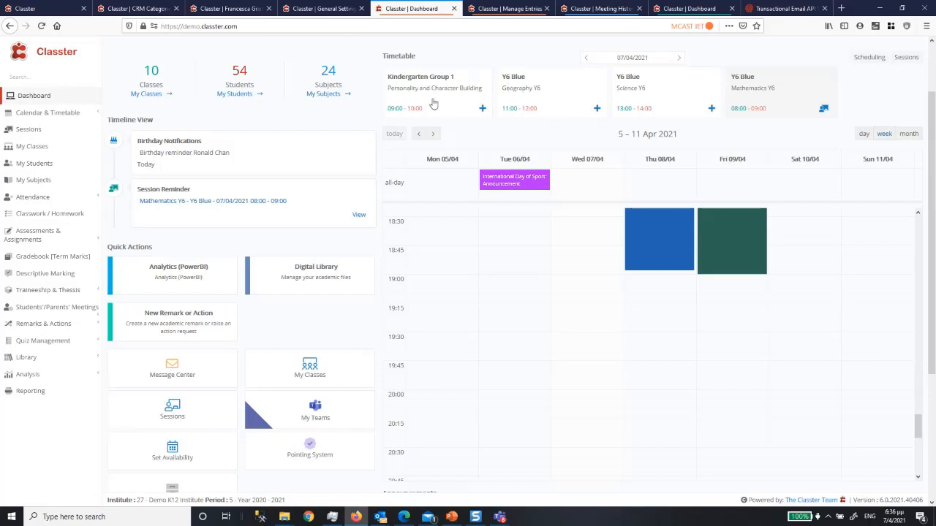
scroll(433, 103, up, 2)
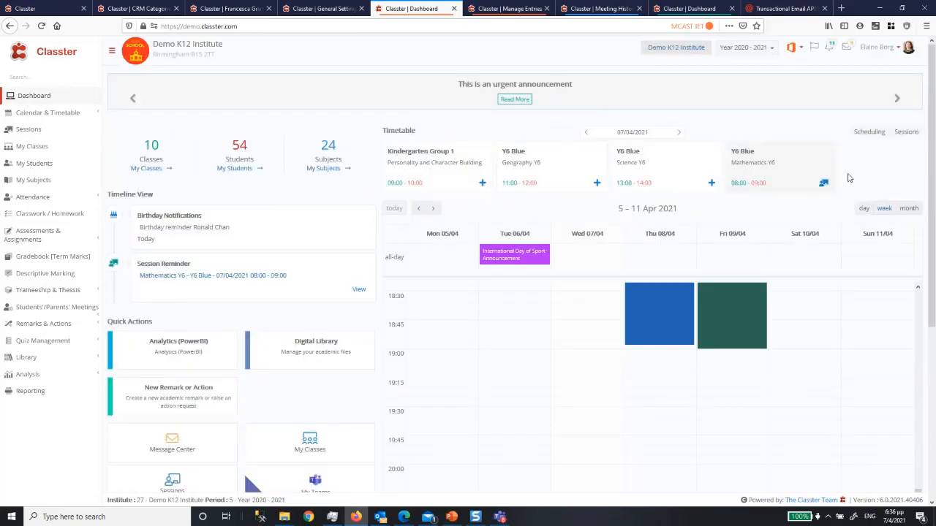
click(824, 186)
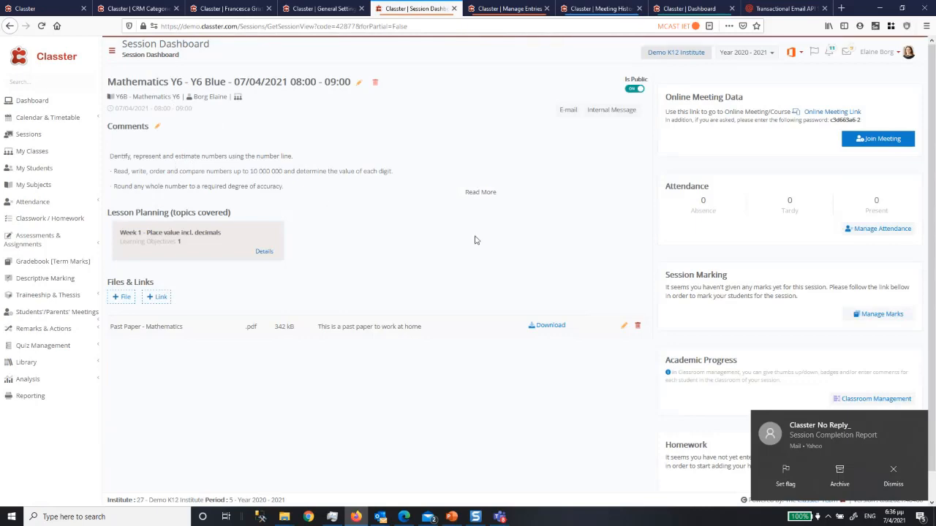
Dismiss the new mail notification, view the Session Completion Report e-mail in Outlook and return to the session dashboard.
click(894, 471)
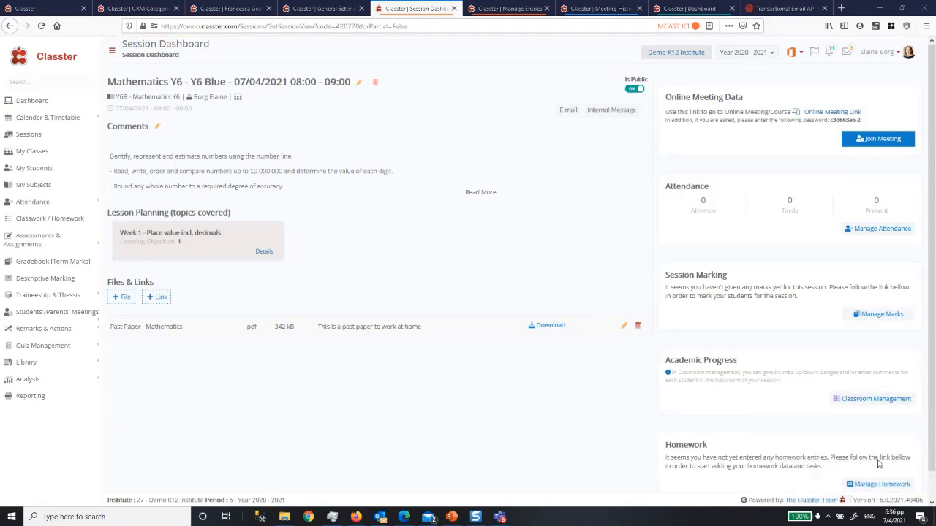
mouse_move(380, 516)
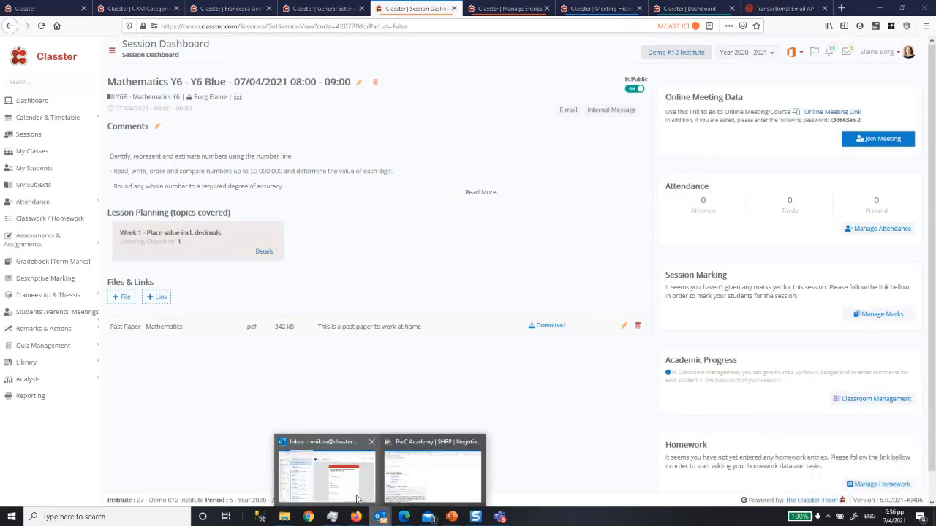
click(324, 473)
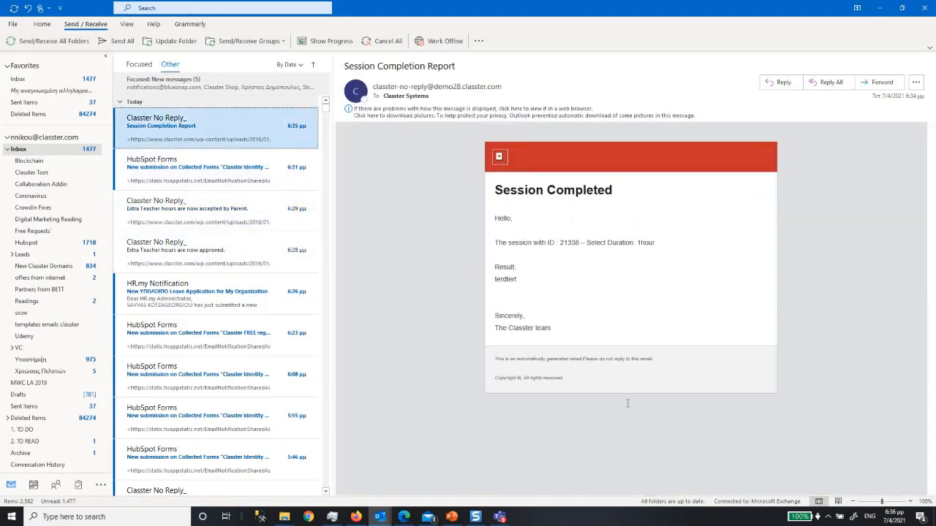
click(881, 8)
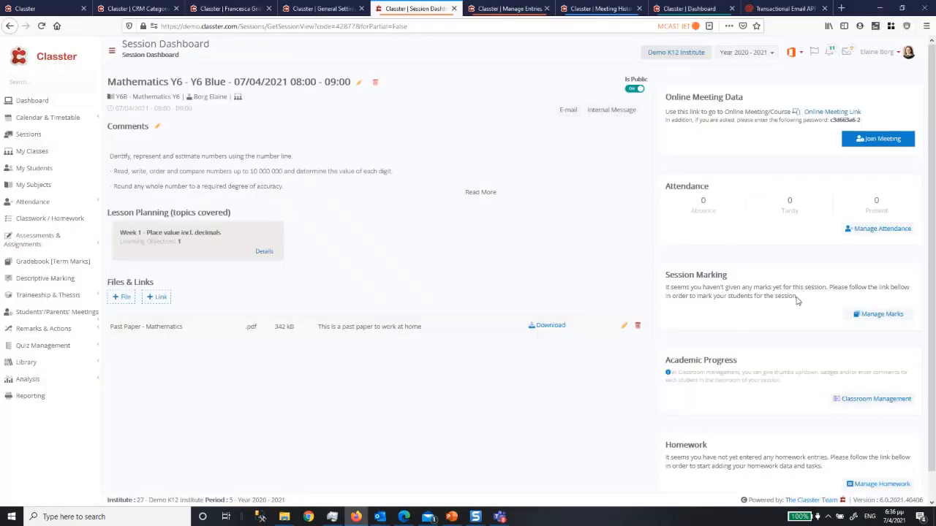
Open the session's attendance list and fill in a Student daily remarks entry for the third listed student with the comment "fgrtsret".
click(883, 229)
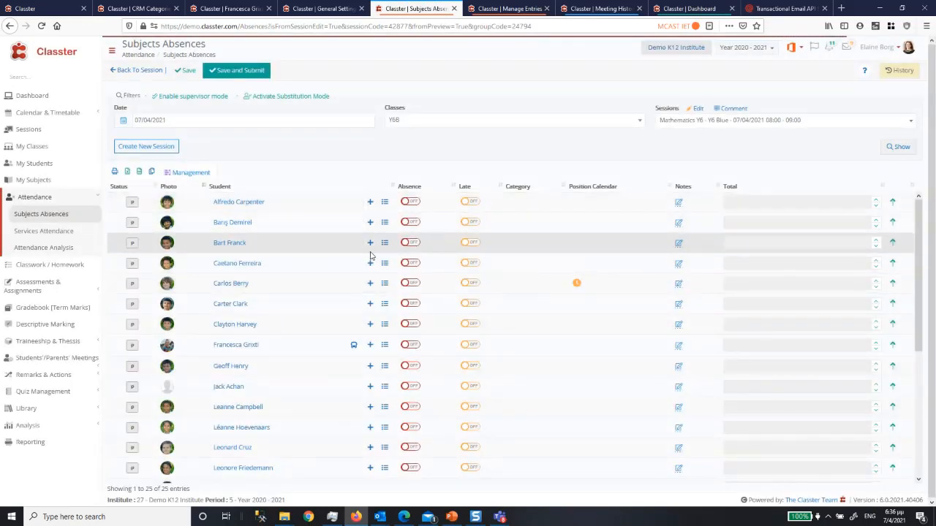
click(370, 243)
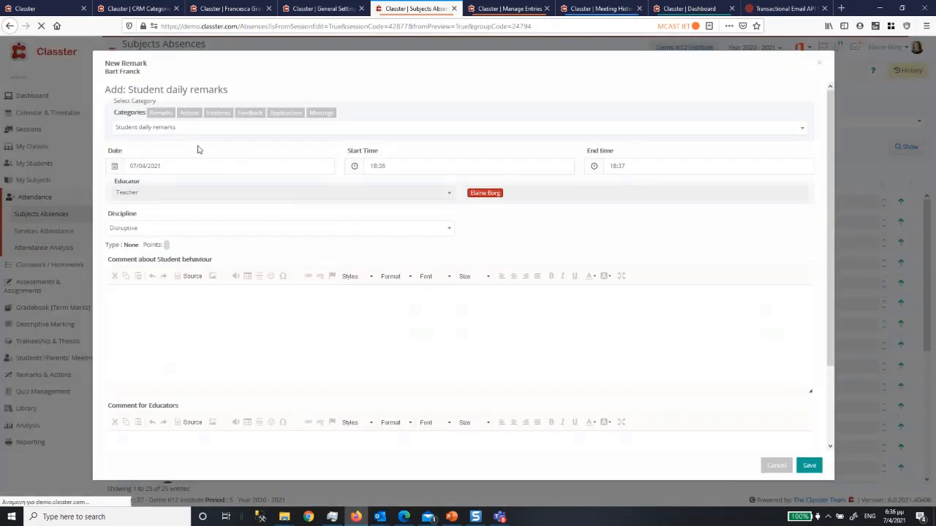
click(159, 129)
click(153, 160)
click(167, 329)
text(fgrtsret)
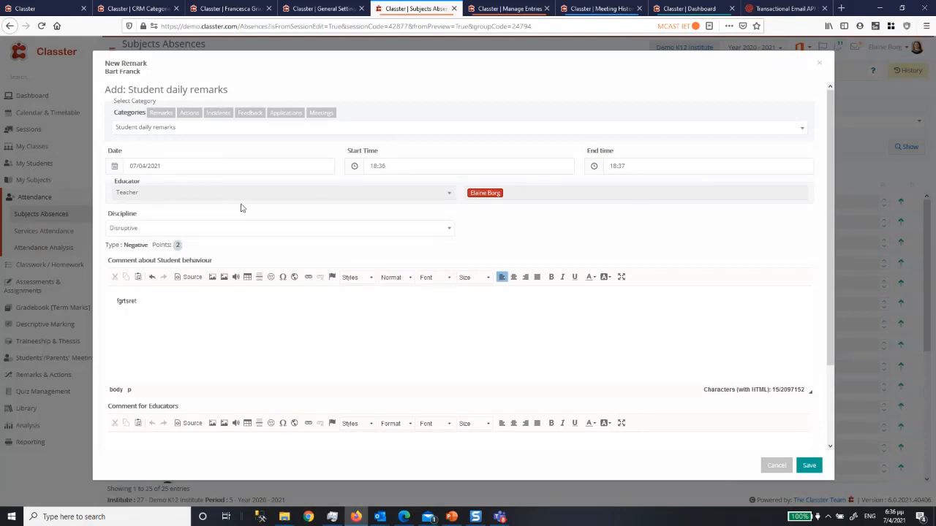
Keep the unsaved changes, save the student's daily remark and close its form.
click(775, 467)
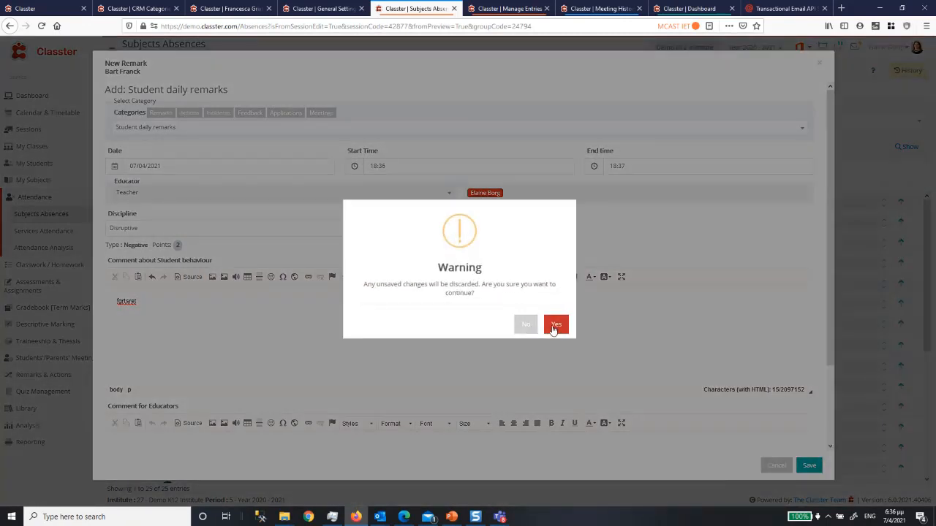
click(527, 325)
click(808, 466)
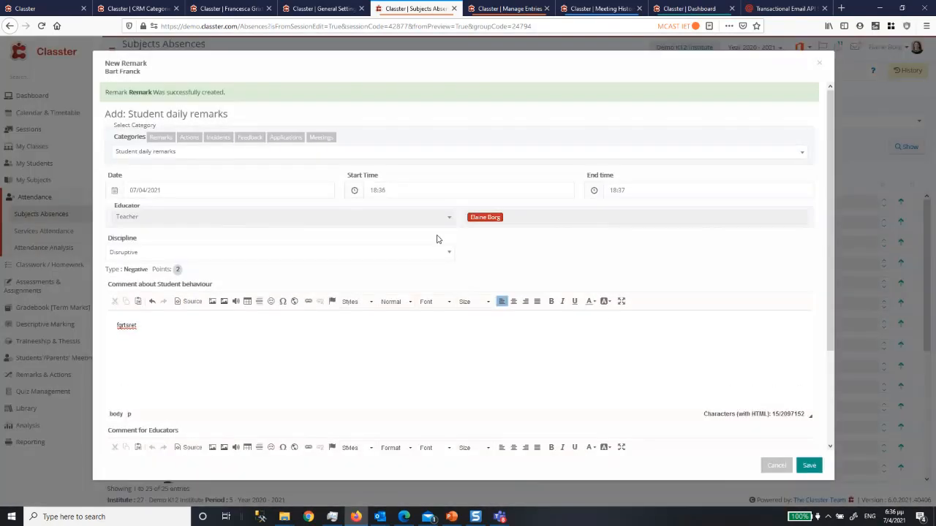
click(772, 463)
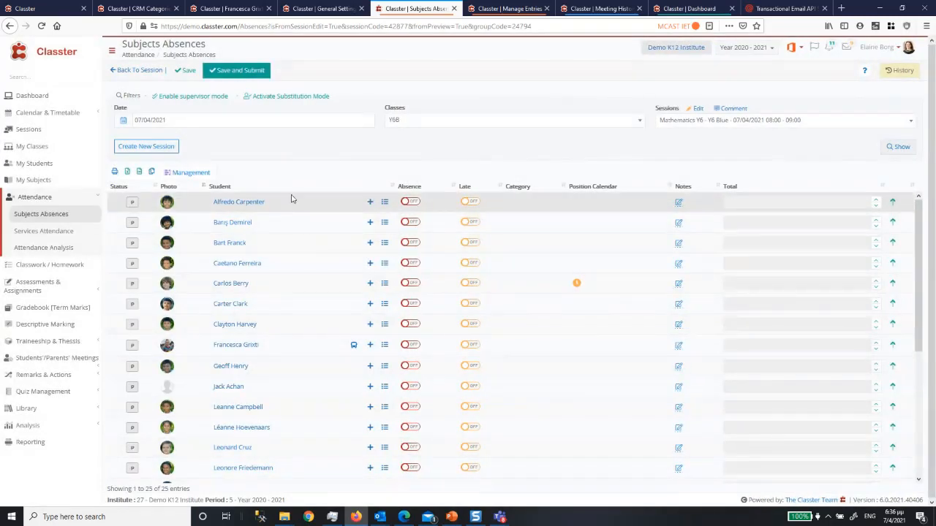
Return to the session dashboard and view the first student's badge, comment and remark options in Classroom Management.
click(130, 73)
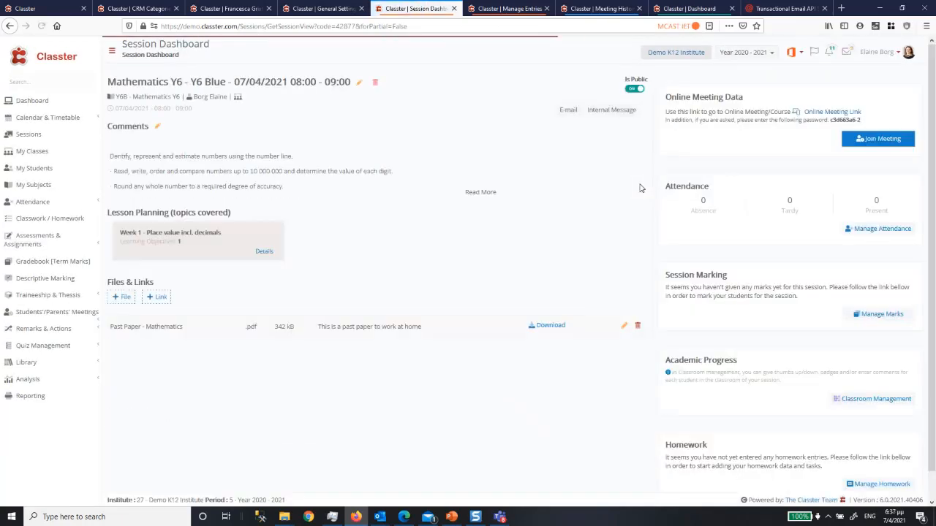
scroll(812, 224, down, 1)
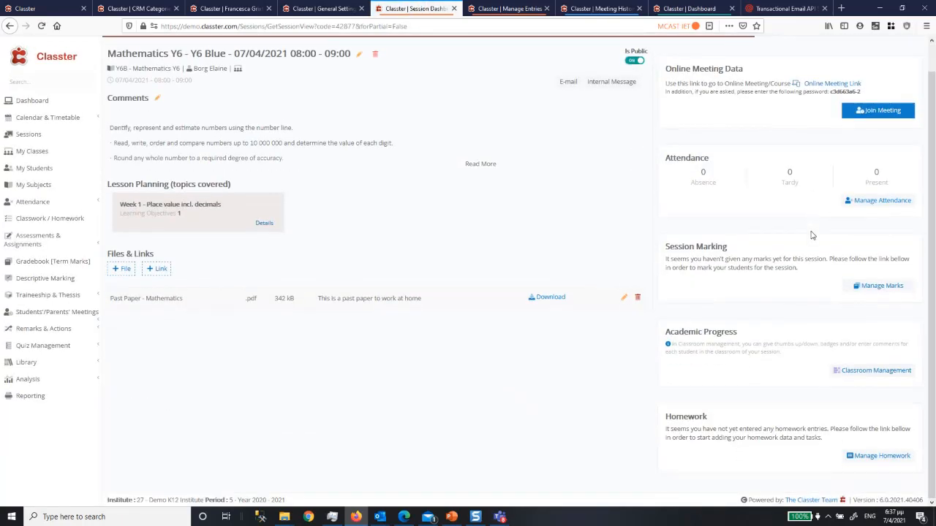
click(860, 380)
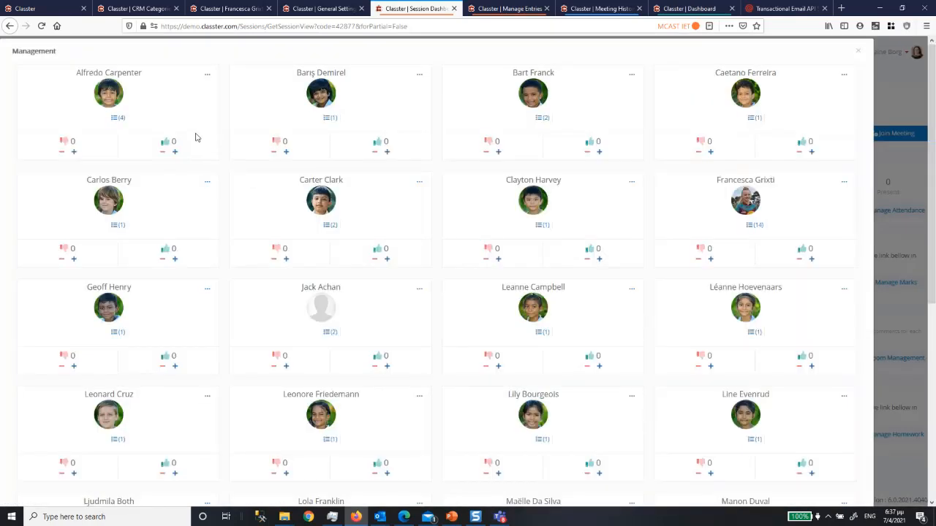
click(208, 74)
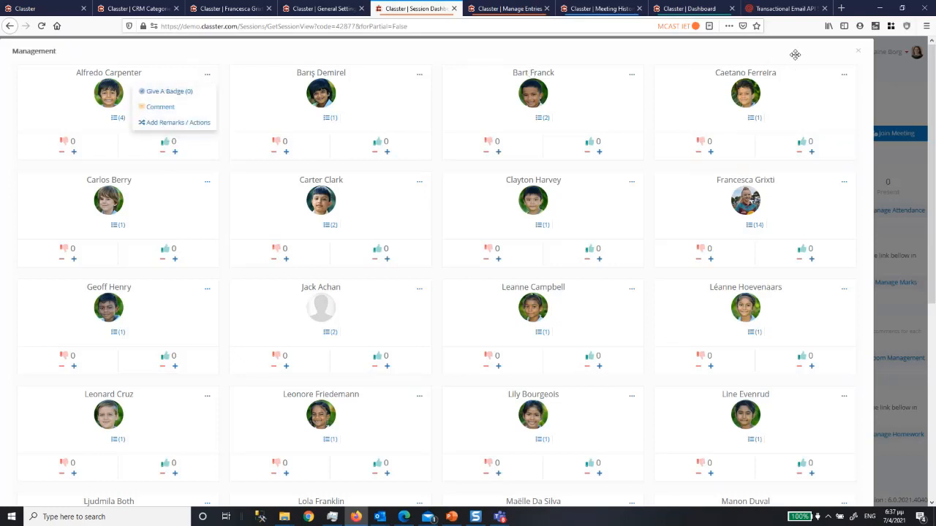
click(858, 52)
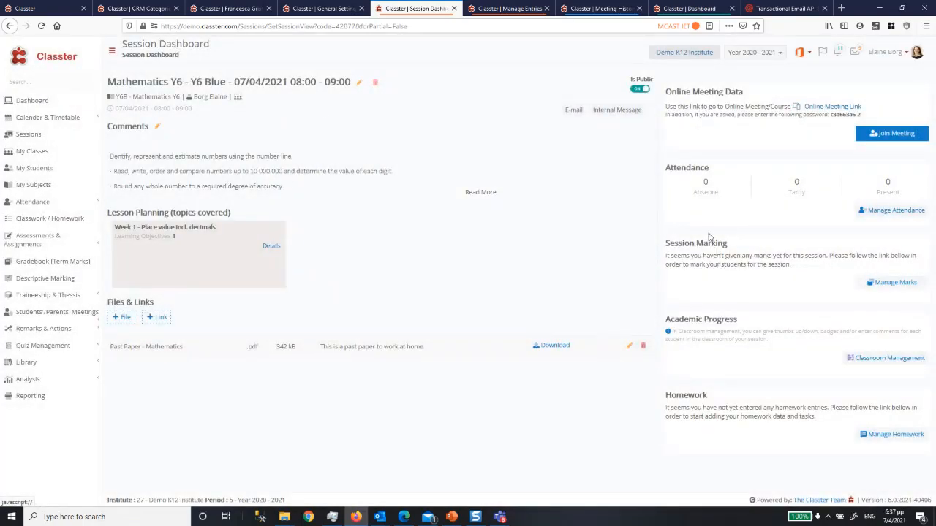
Check the actions available for the first student in My Students and open that student's statistics.
click(36, 170)
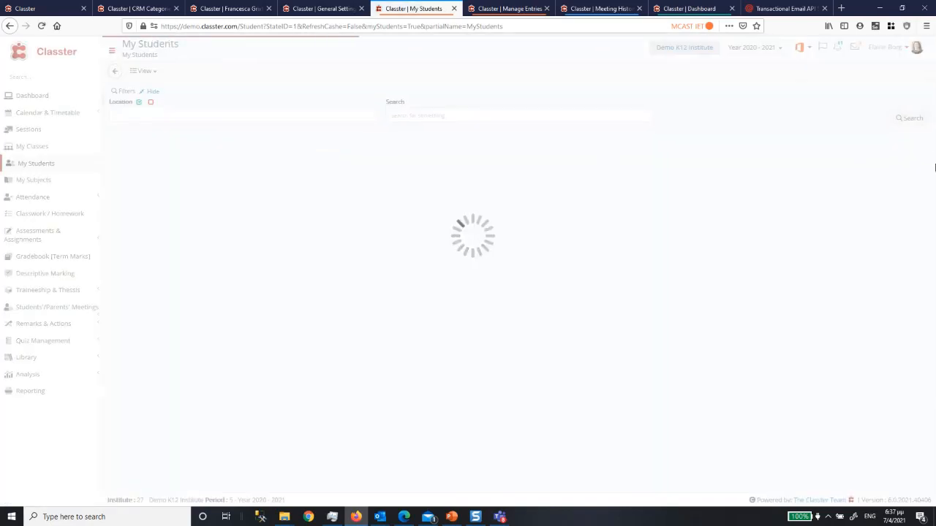
click(277, 272)
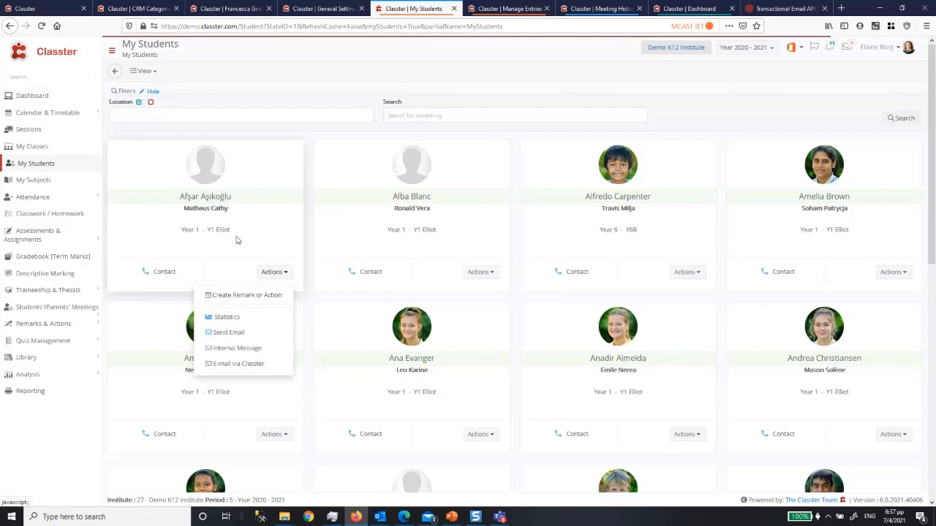
click(234, 196)
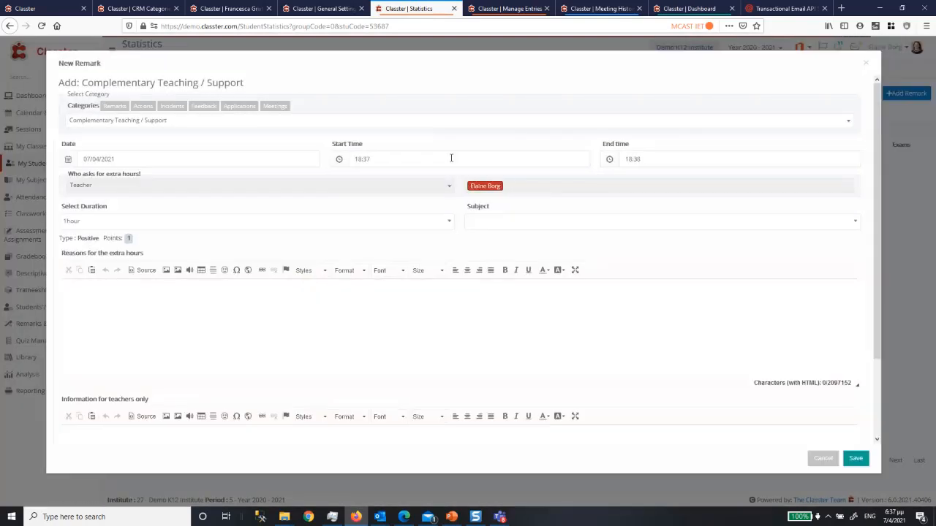
Try the Term remark (Public) category in the student's new remark form and cancel the entry.
click(208, 124)
scroll(173, 227, down, 2)
scroll(172, 227, up, 2)
scroll(173, 229, down, 2)
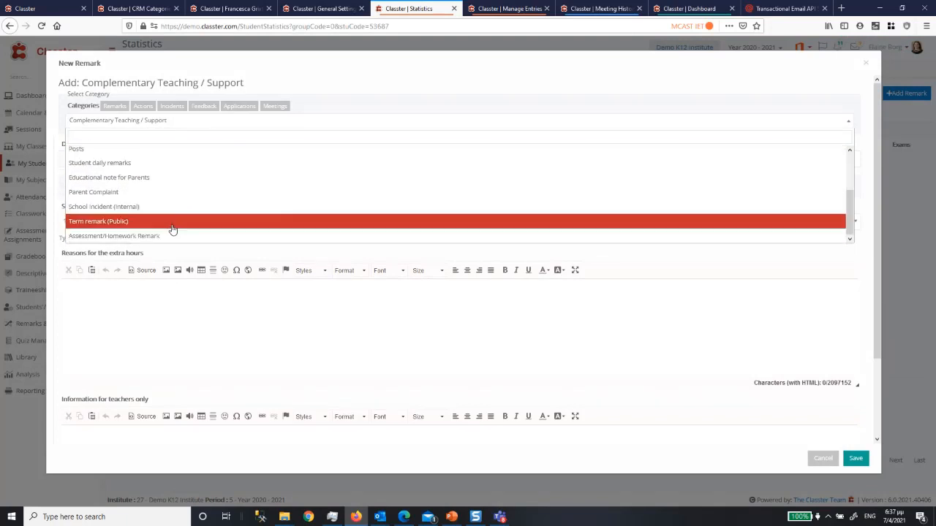
click(173, 228)
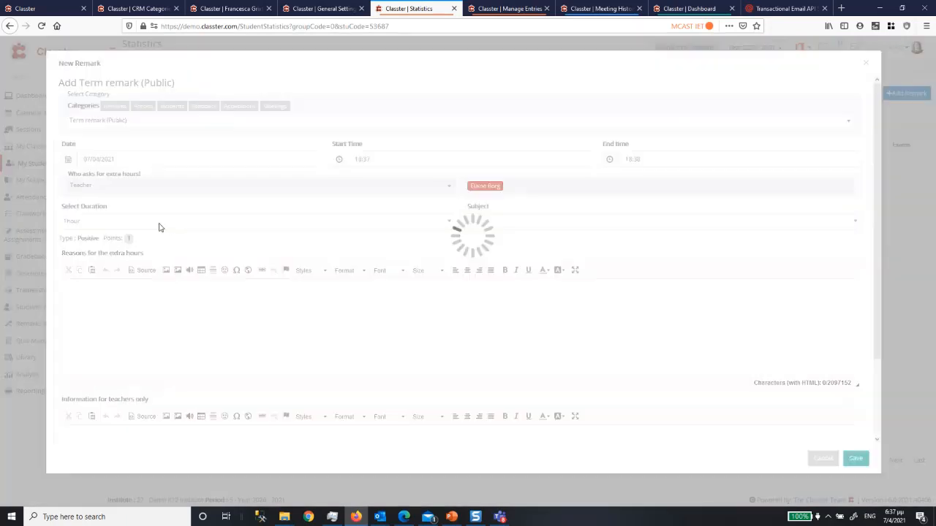
click(143, 271)
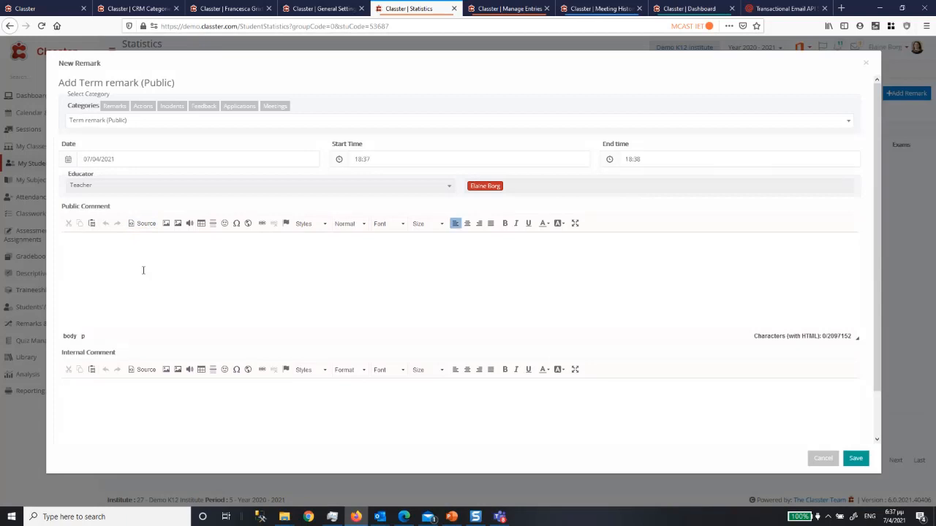
click(825, 459)
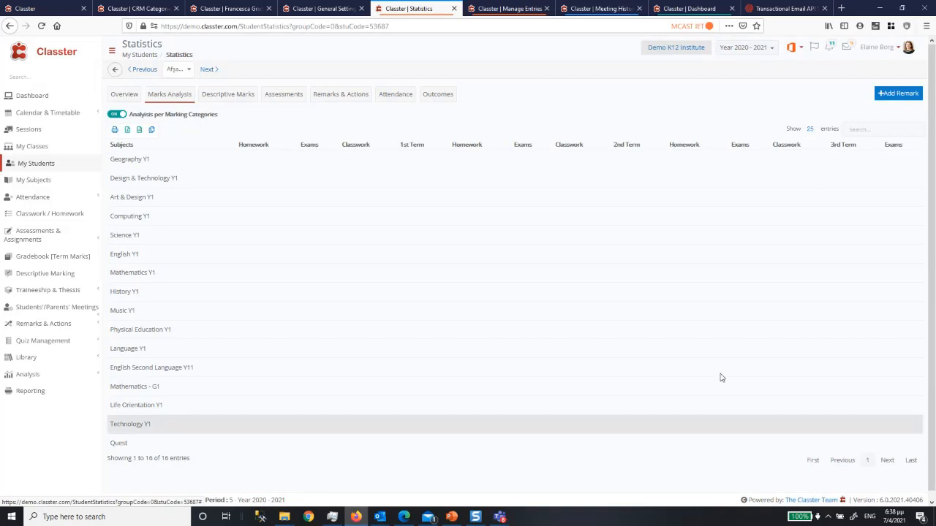
Switch to the admin's browser tab and list only outstanding amounts in the Financial Overview.
click(50, 11)
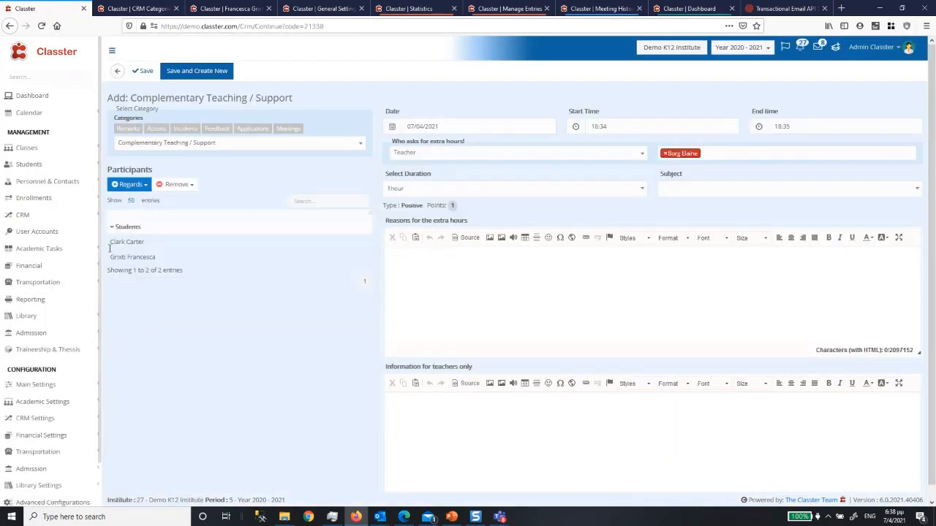
click(58, 267)
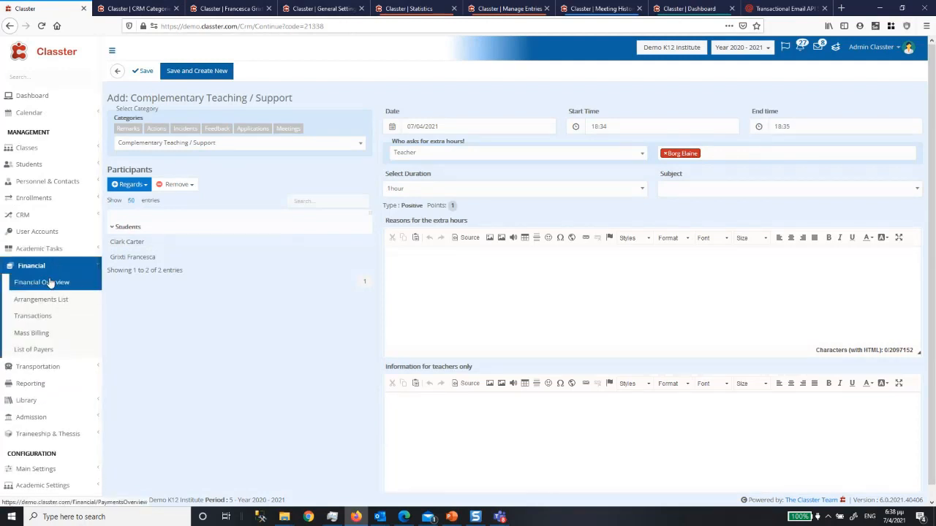
click(66, 282)
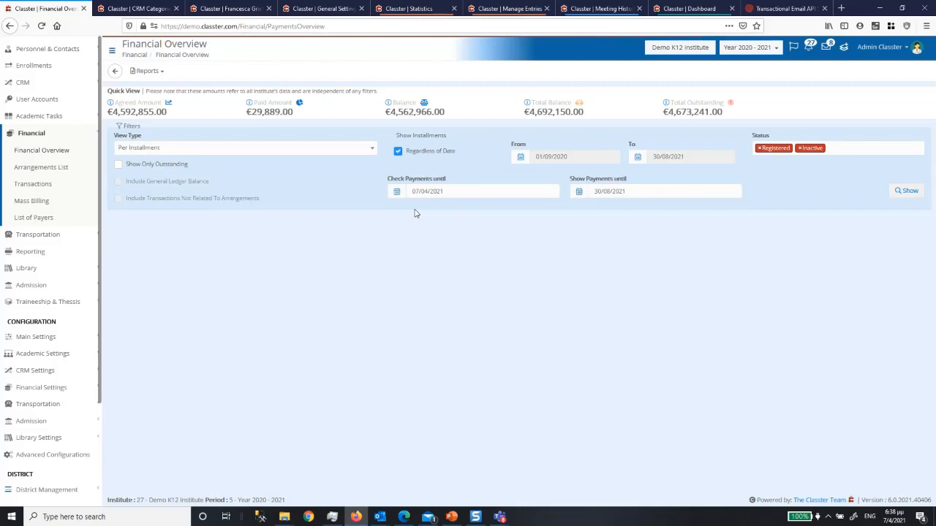
click(119, 165)
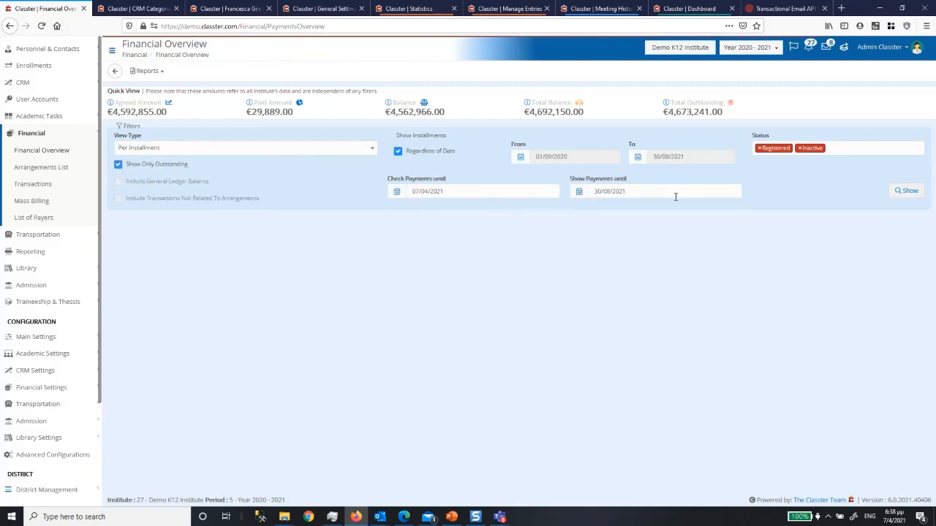
click(908, 191)
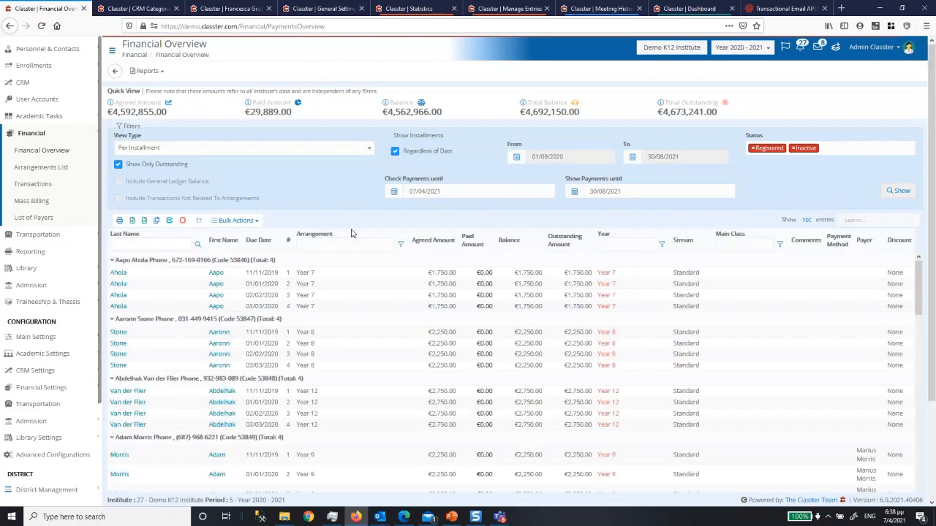
Change the overview's view type to Per Student and select all listed students.
click(123, 149)
click(132, 195)
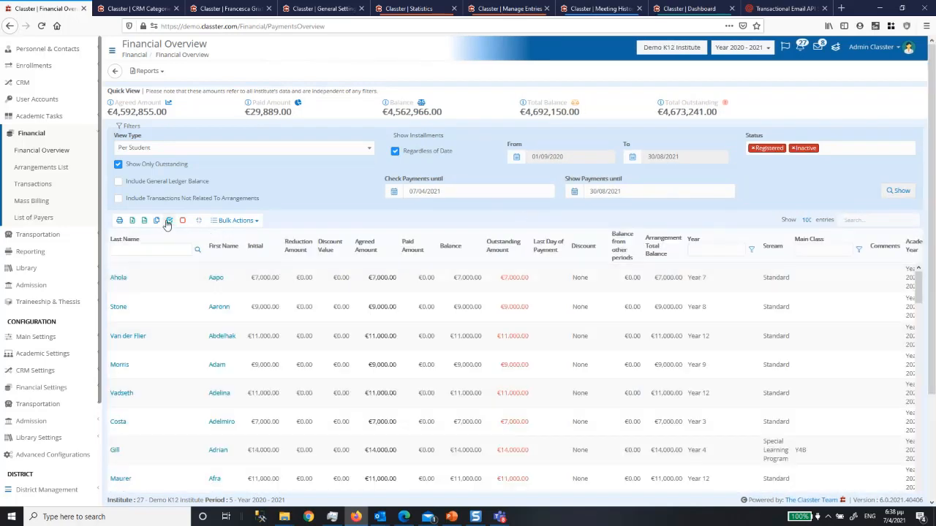
click(169, 222)
Start a bulk Financial remark for the selected students, registered by an employee, and cancel it without saving.
click(233, 221)
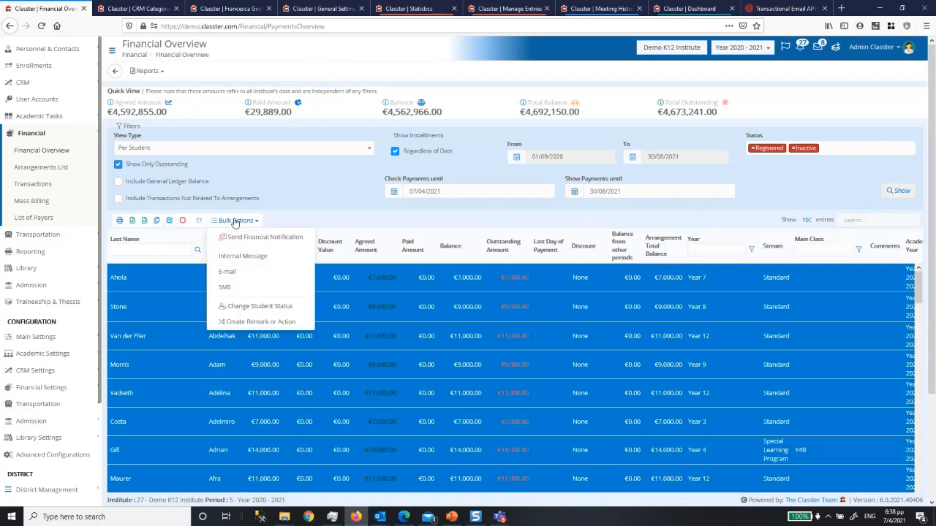
click(253, 323)
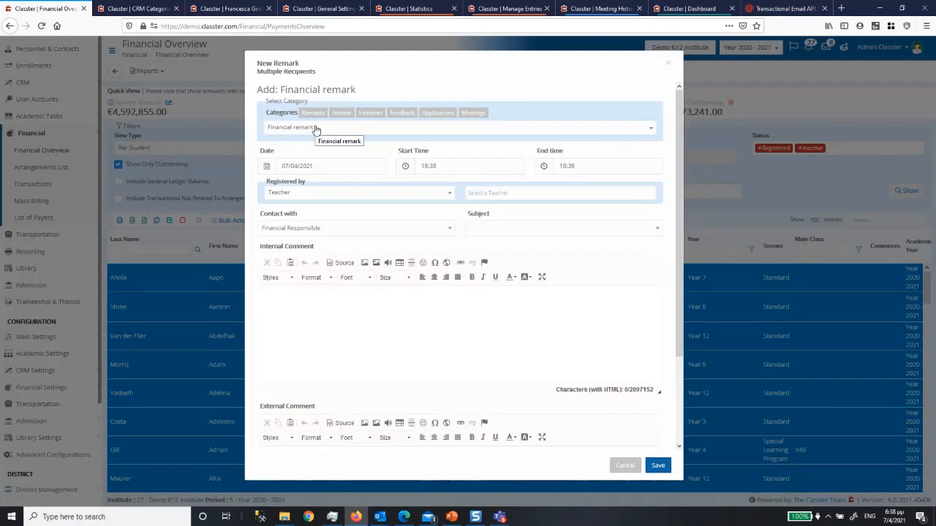
click(315, 129)
click(315, 128)
click(381, 194)
click(334, 239)
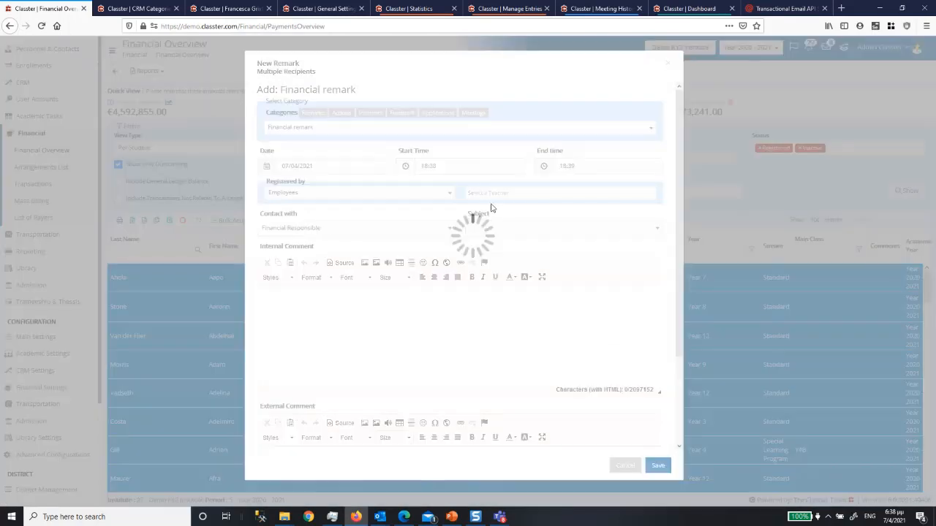
click(499, 192)
click(505, 207)
click(325, 345)
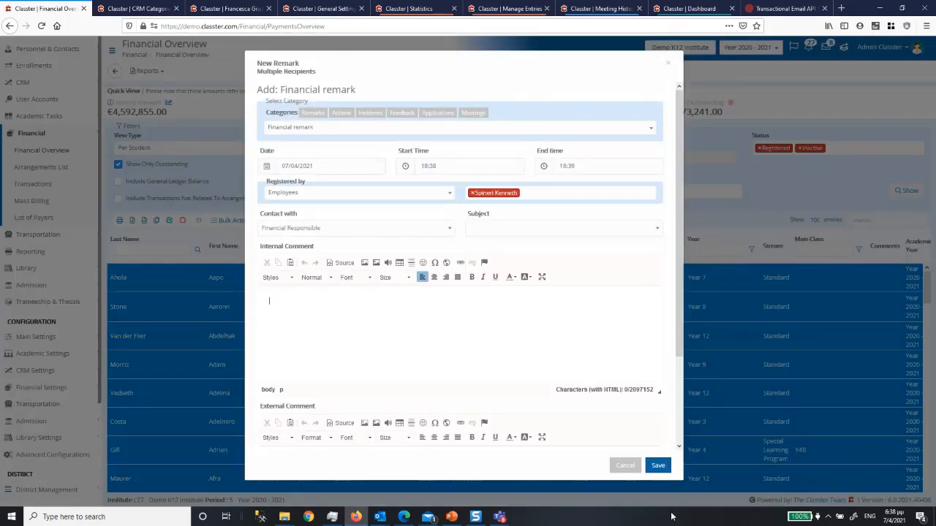
click(618, 469)
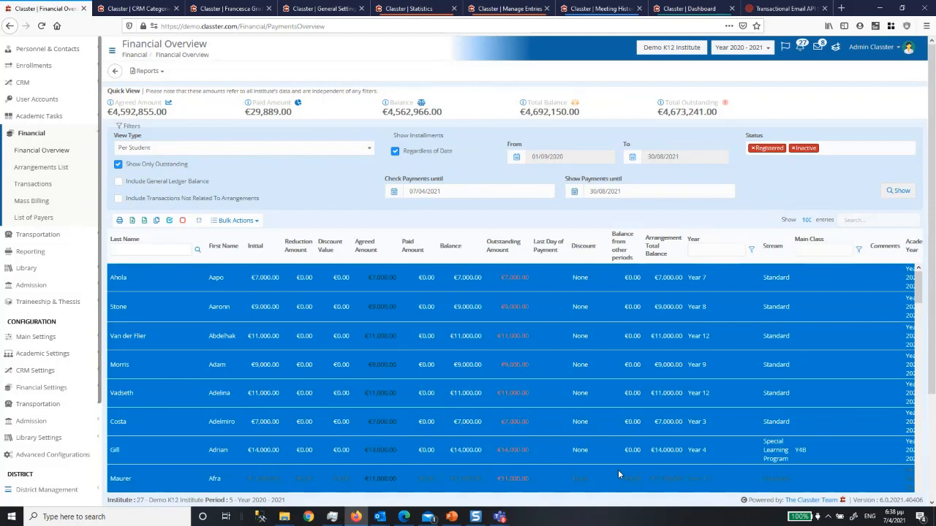
Search the List of Applications in Admission's Application Management and select the first two applications.
click(48, 287)
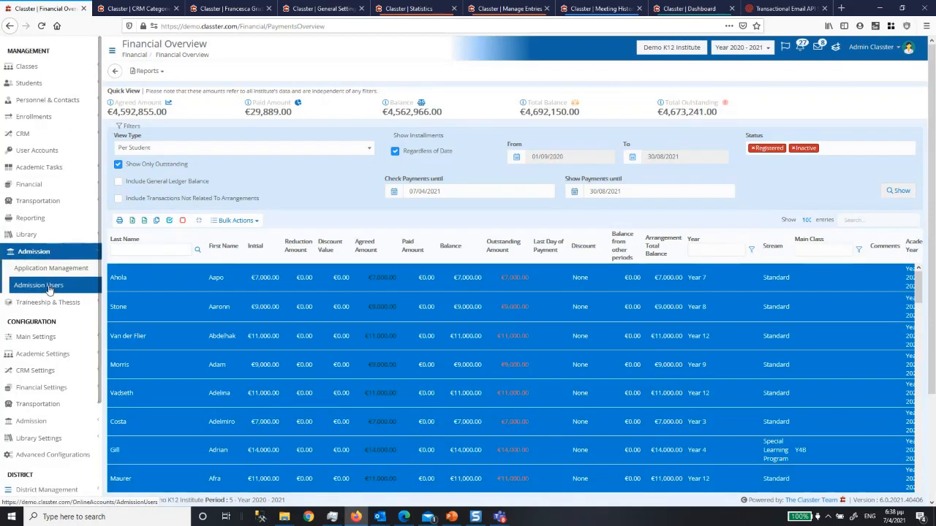
click(50, 267)
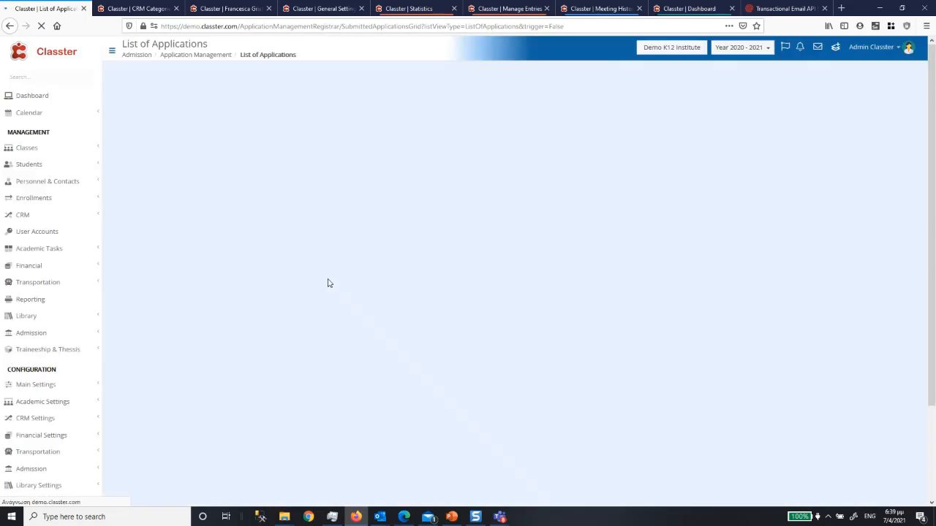
click(896, 220)
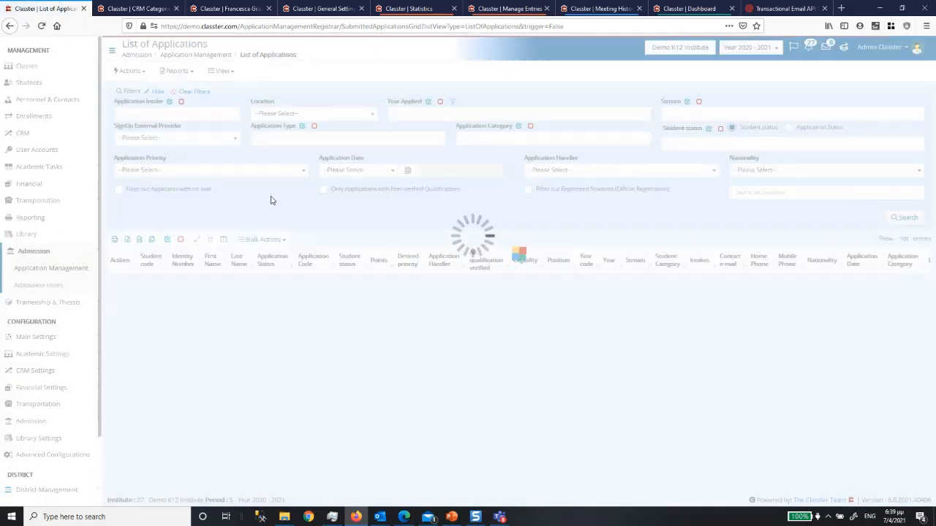
click(407, 285)
click(402, 300)
Start a bulk remark for the selected applicants, check its category choices and cancel it.
click(276, 241)
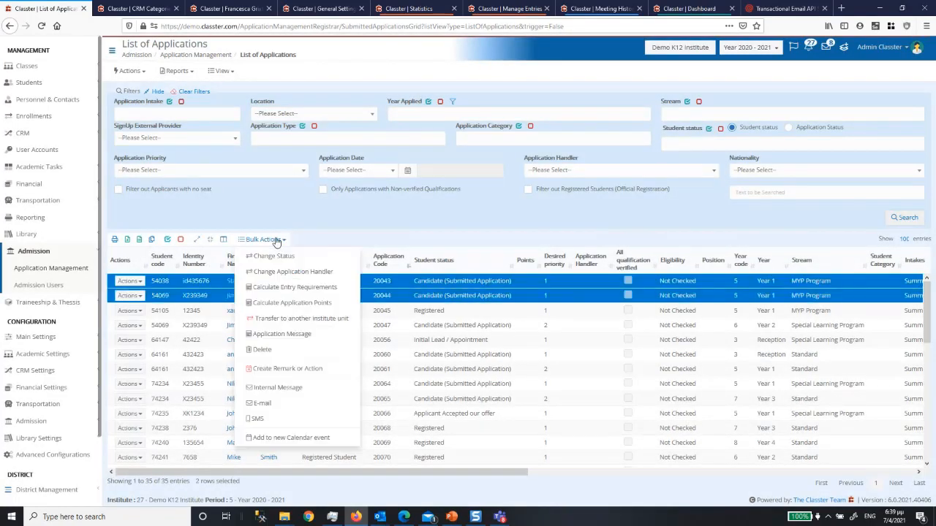
click(285, 370)
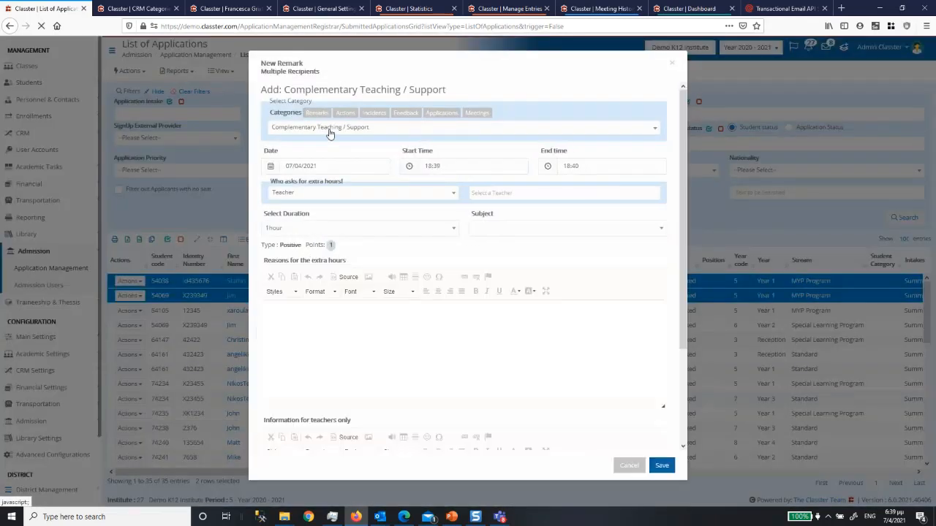
click(329, 129)
click(329, 133)
click(629, 466)
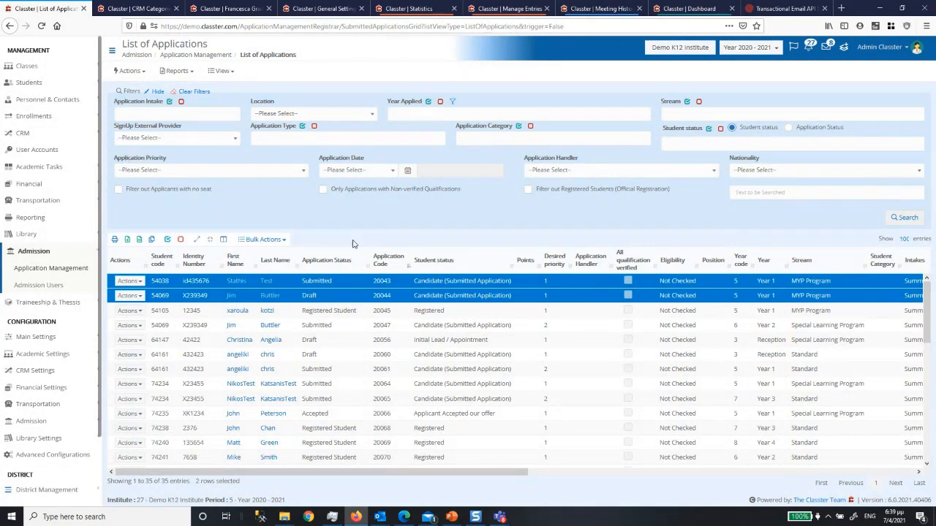
Switch to the CRM Module Presentation in PowerPoint and show slide 9, "What is planned for 2021".
mouse_move(452, 516)
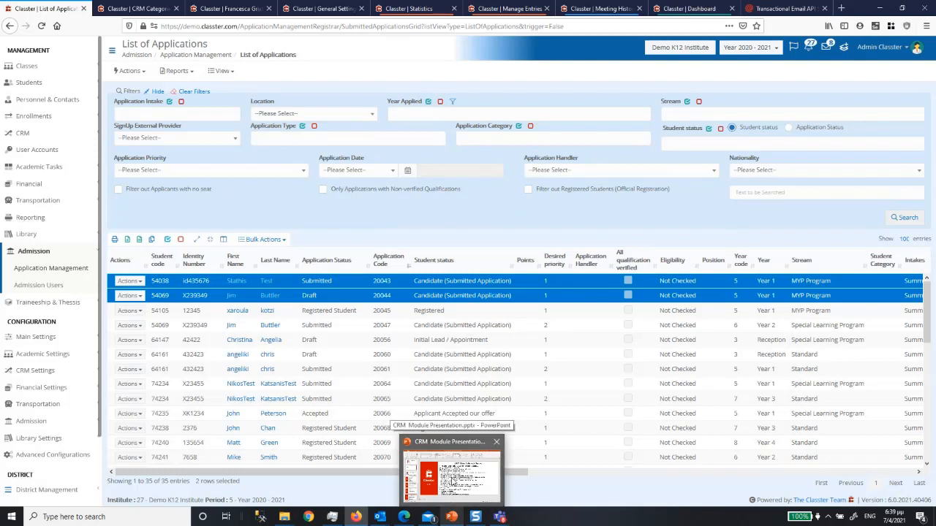
click(451, 475)
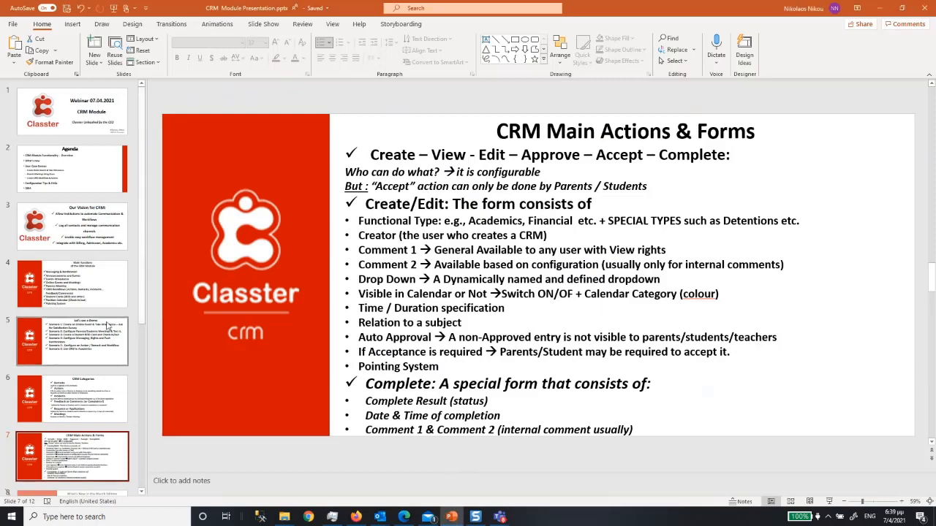
scroll(115, 243, down, 5)
scroll(114, 243, down, 1)
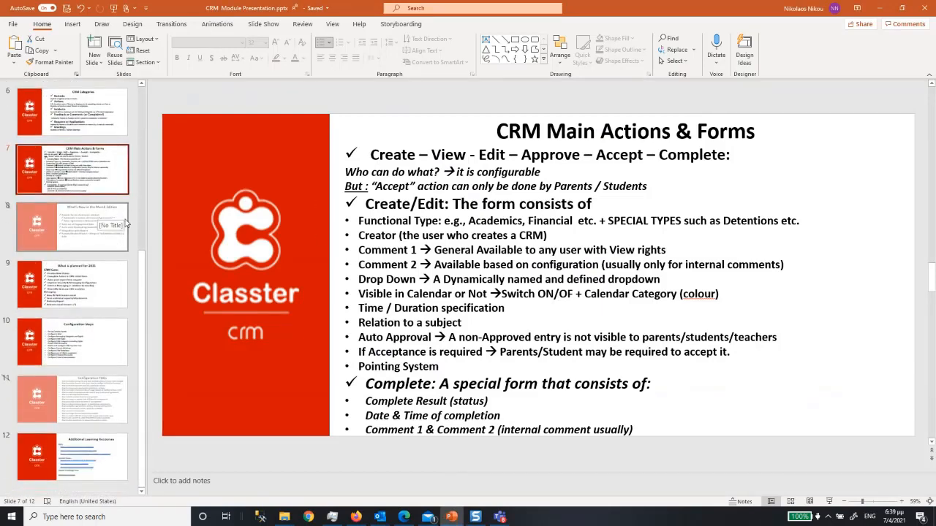
click(99, 294)
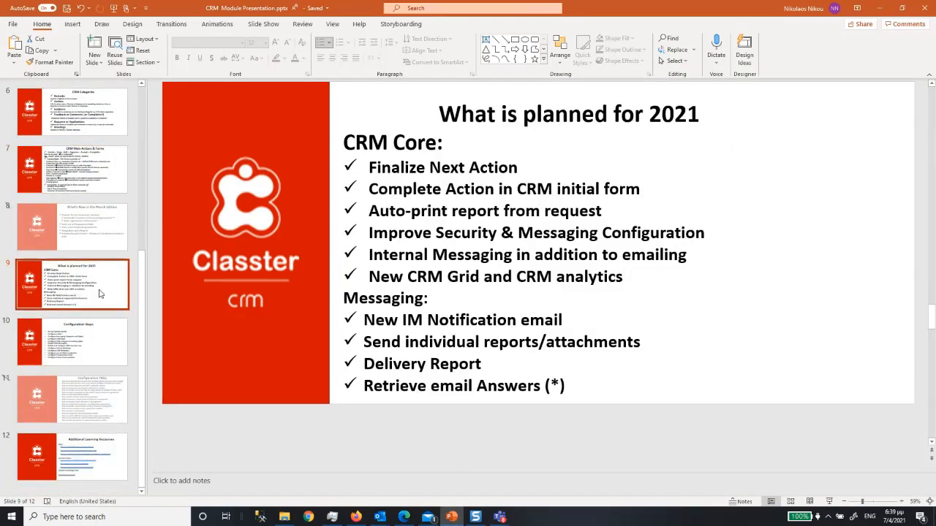